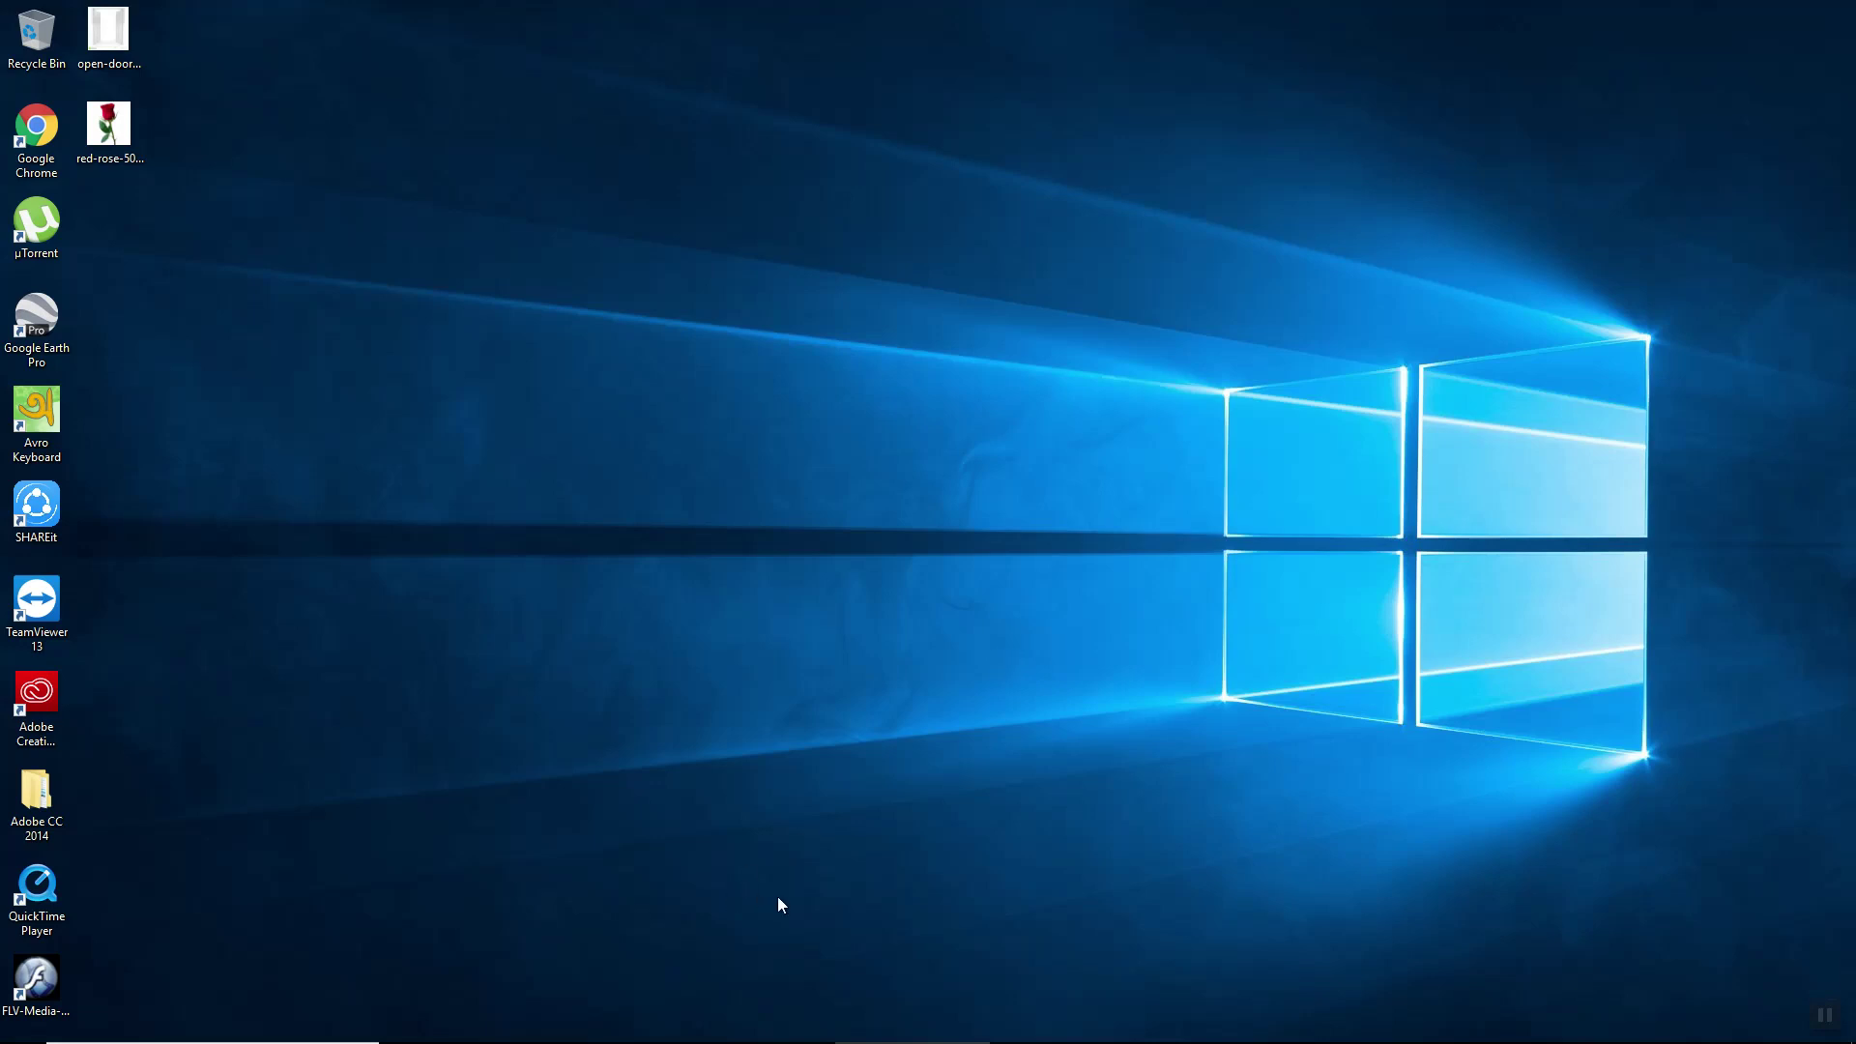
mouse_move(667, 1042)
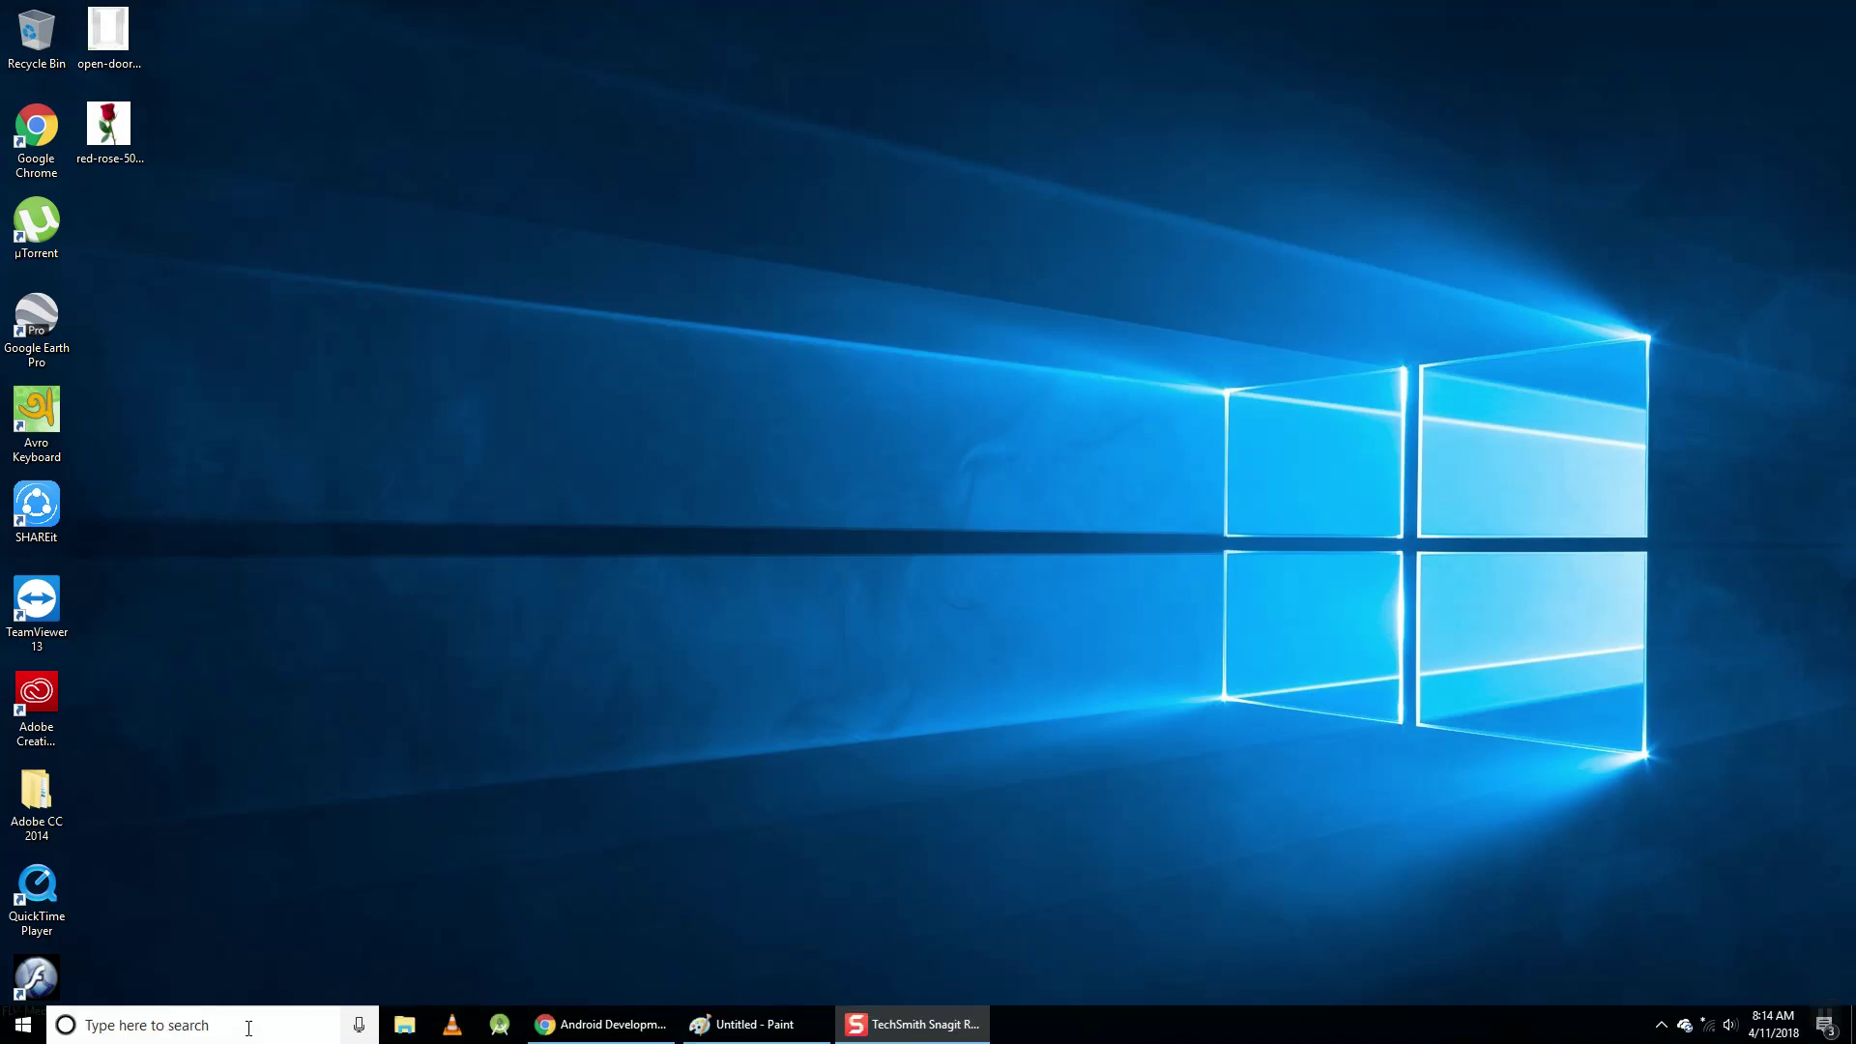
click(249, 1027)
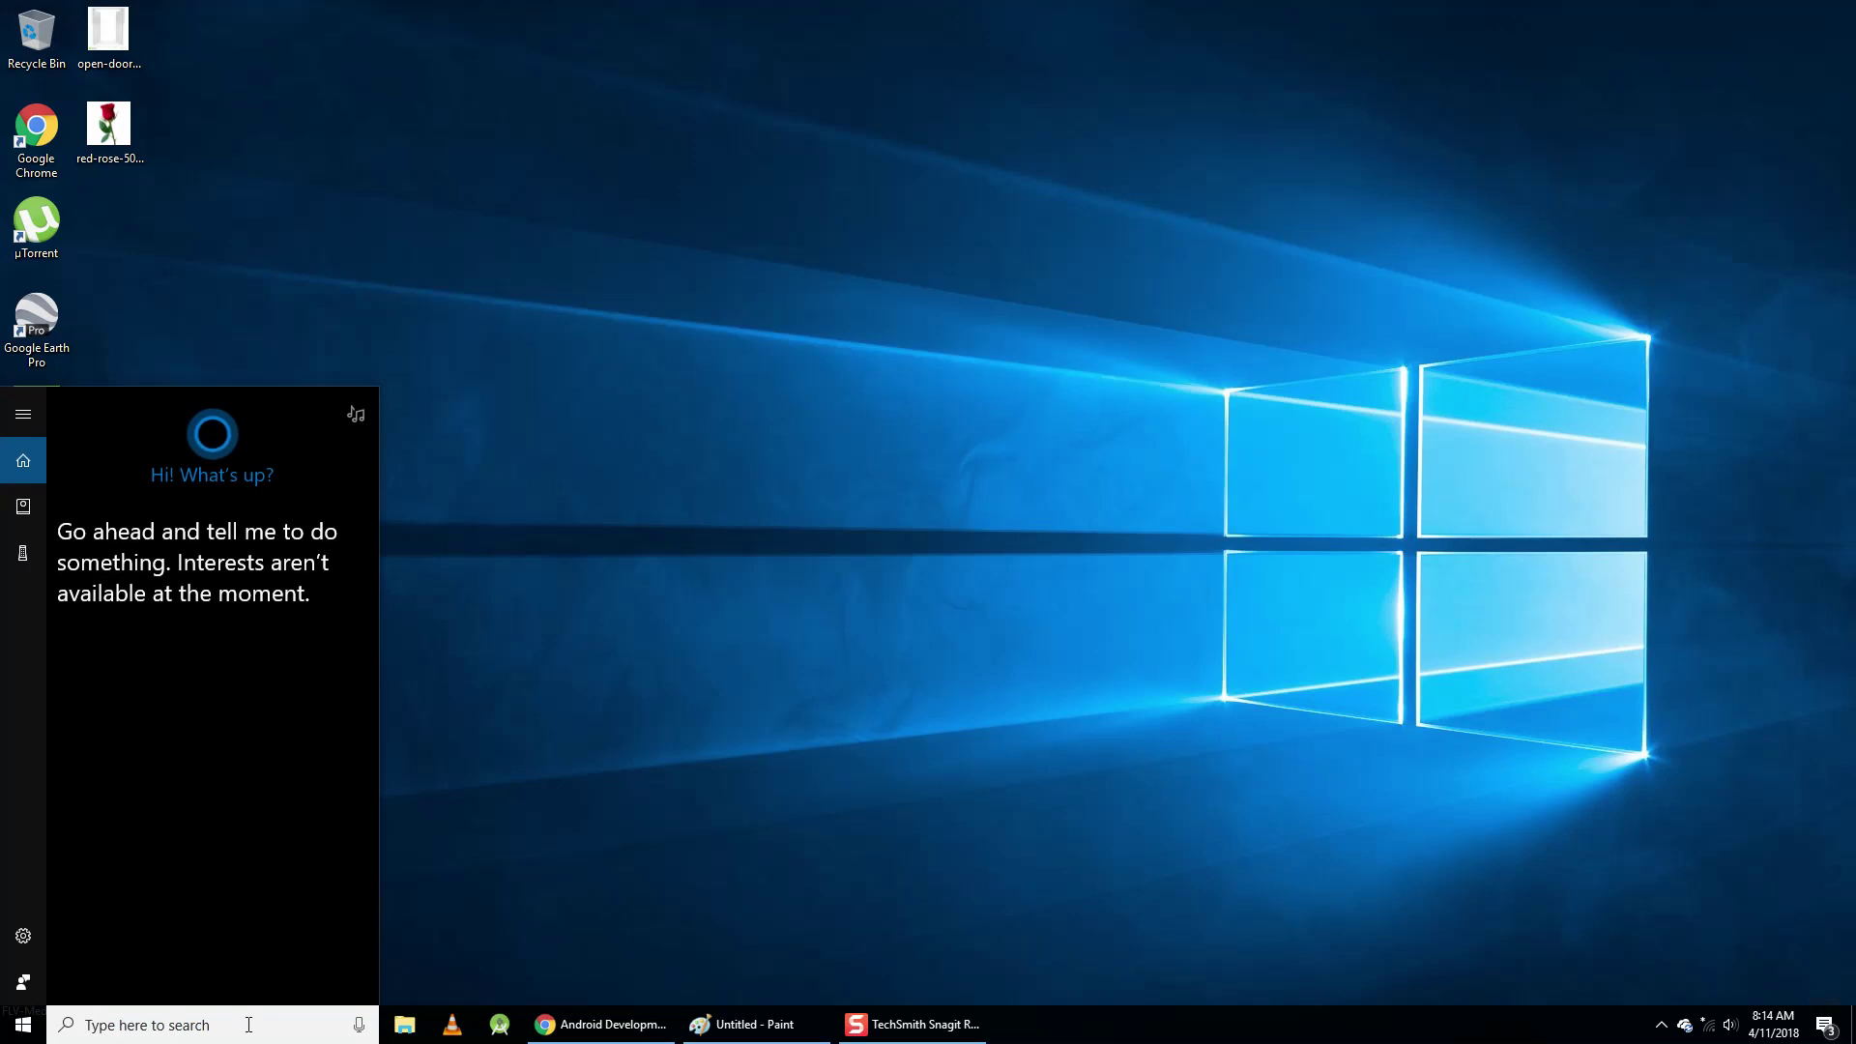
text(p)
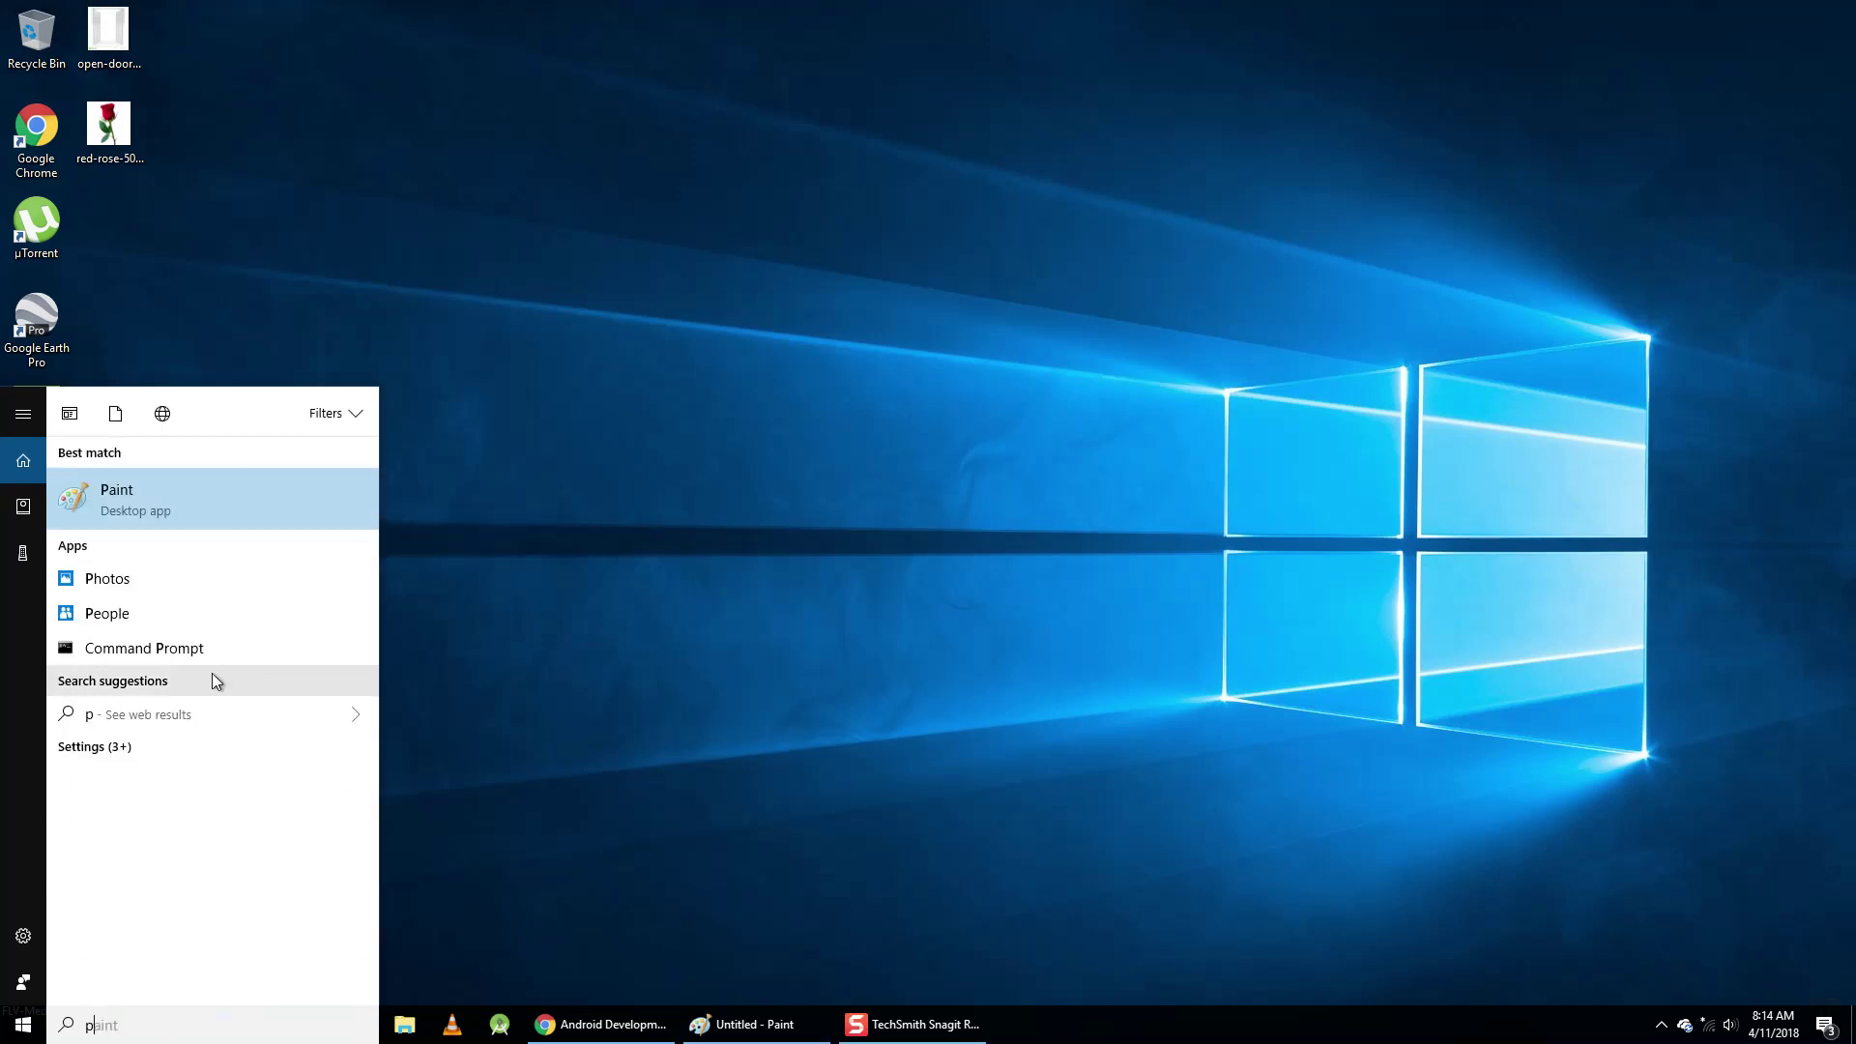
text(hotos)
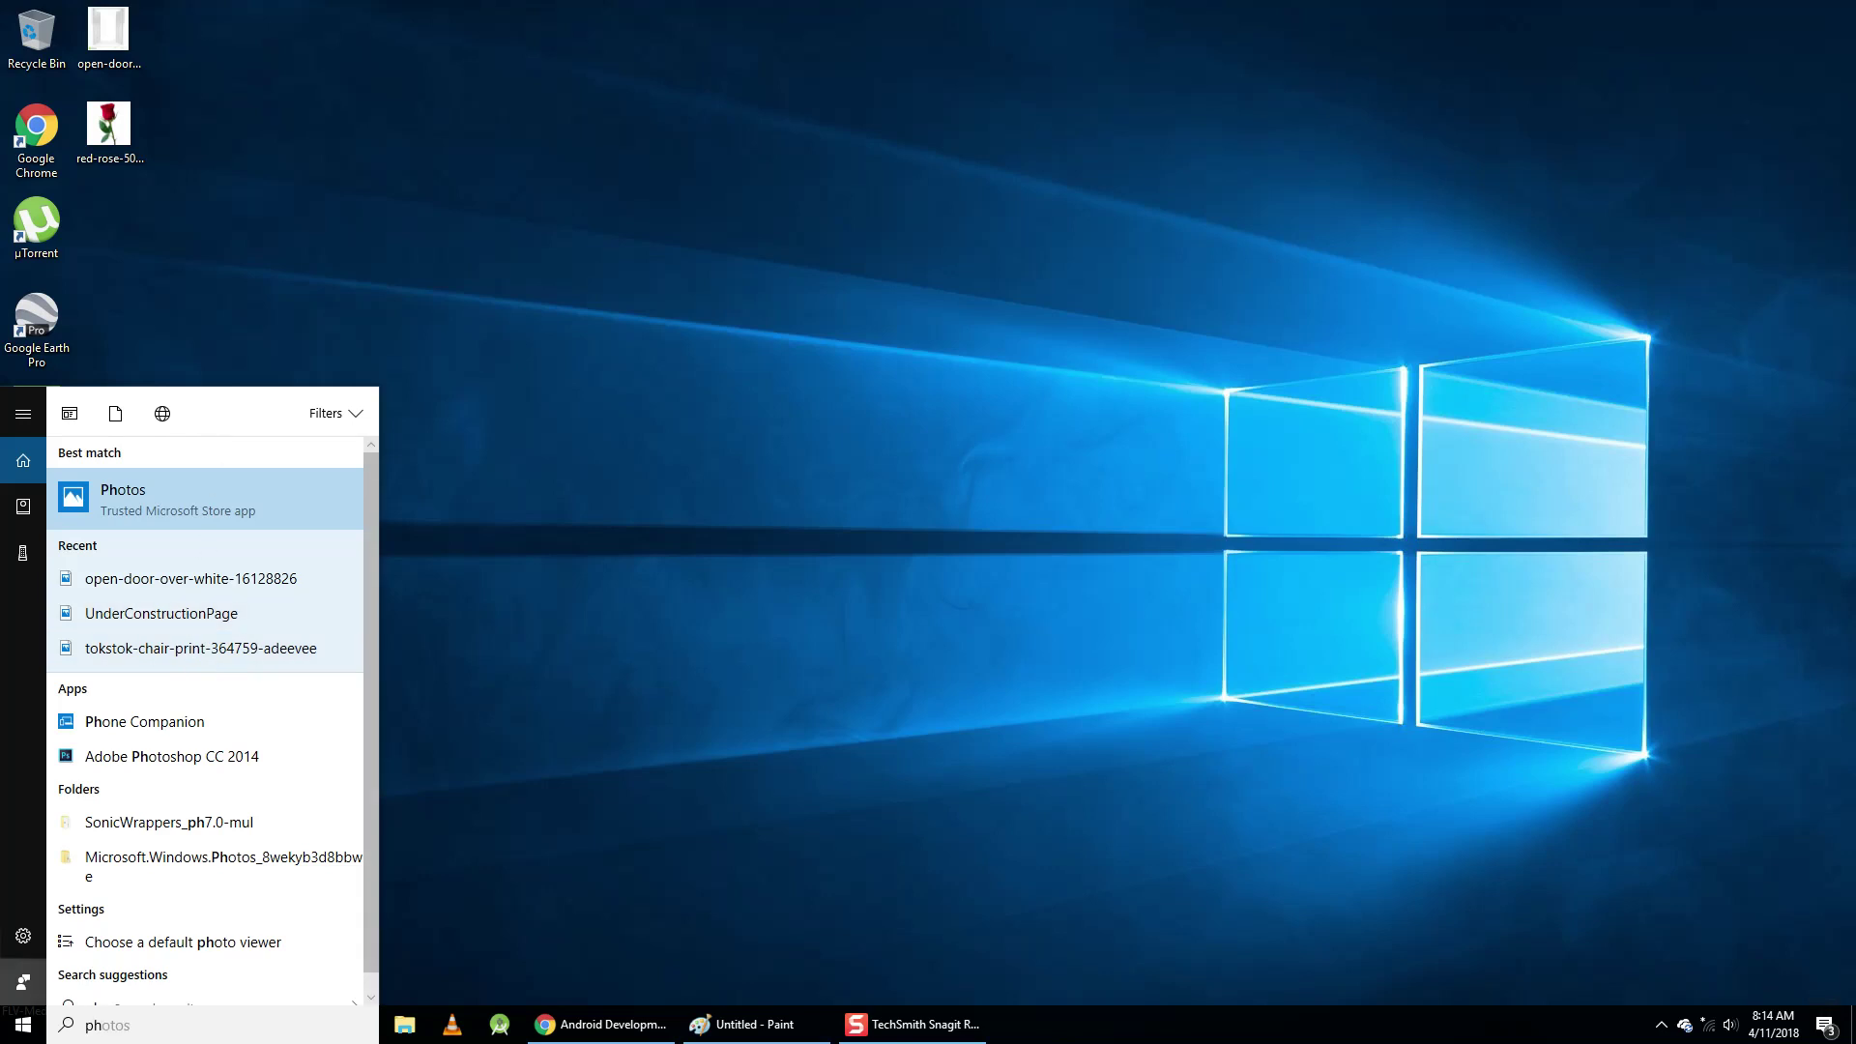
key(Escape)
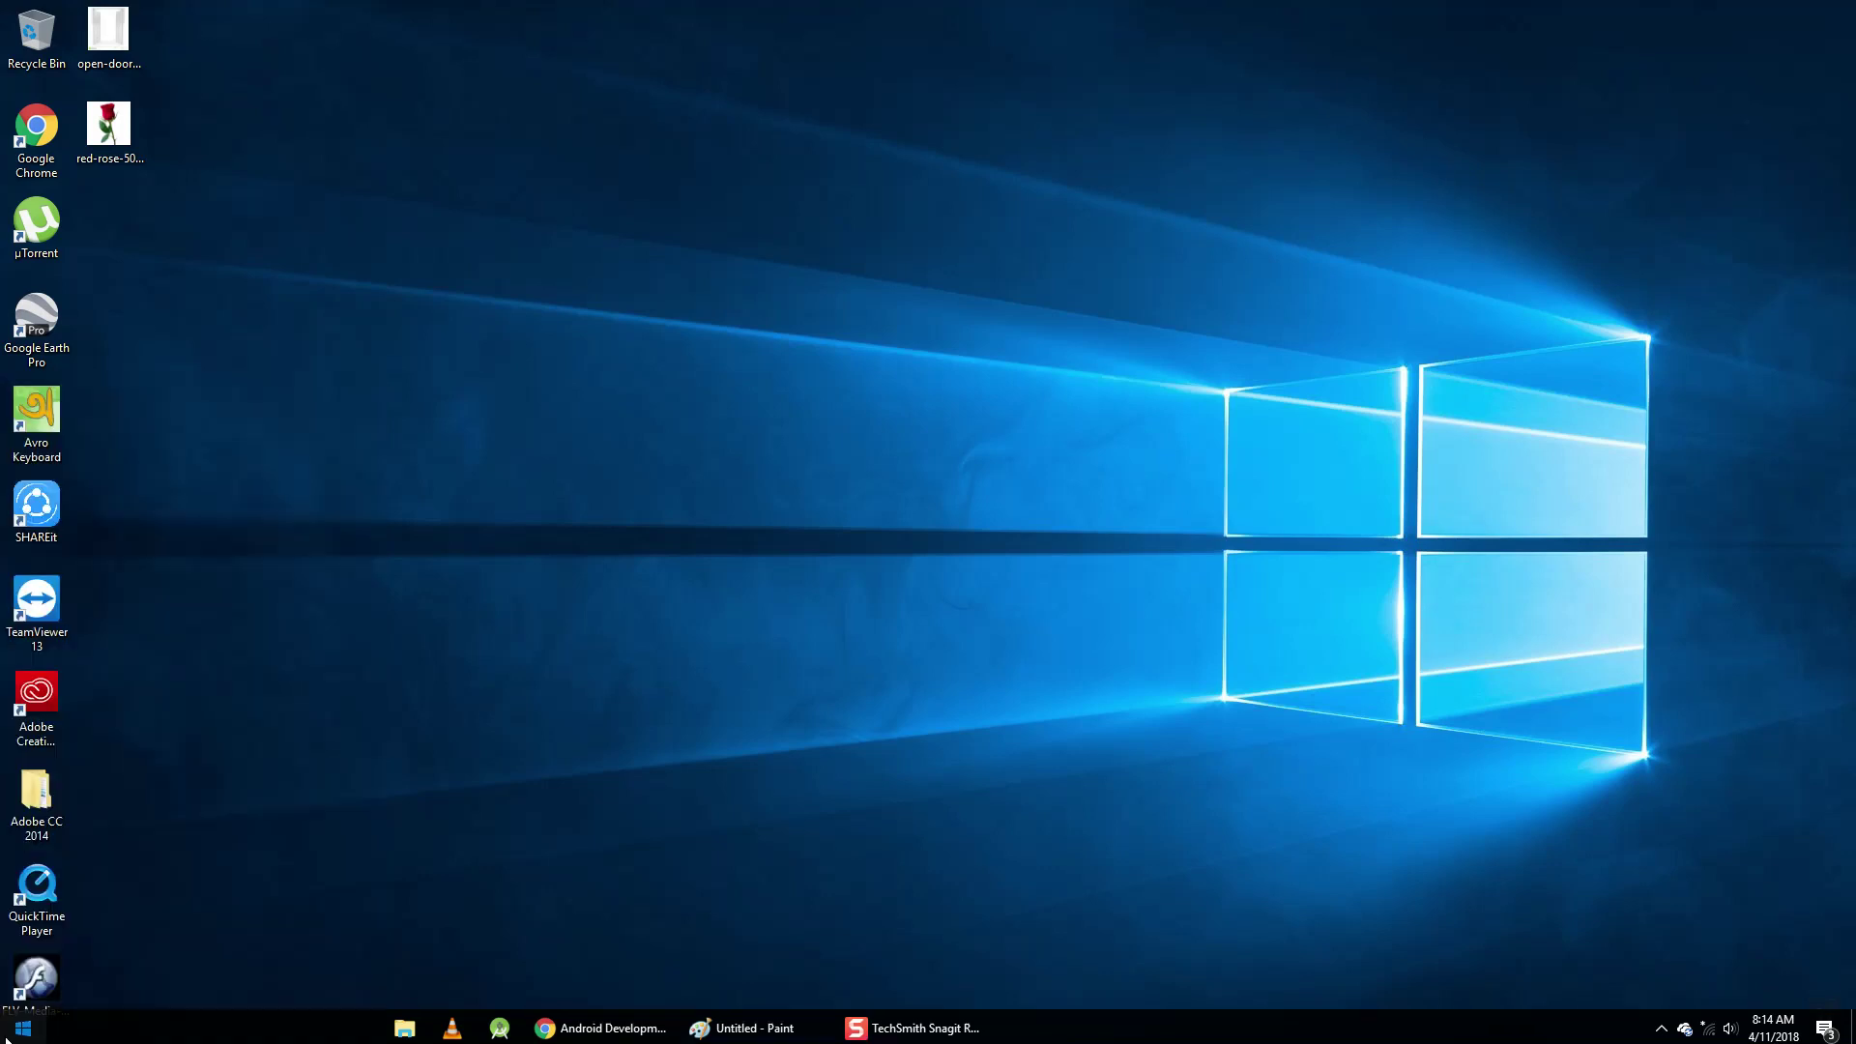
- Launch Adobe Photoshop CC 2014
click(23, 1025)
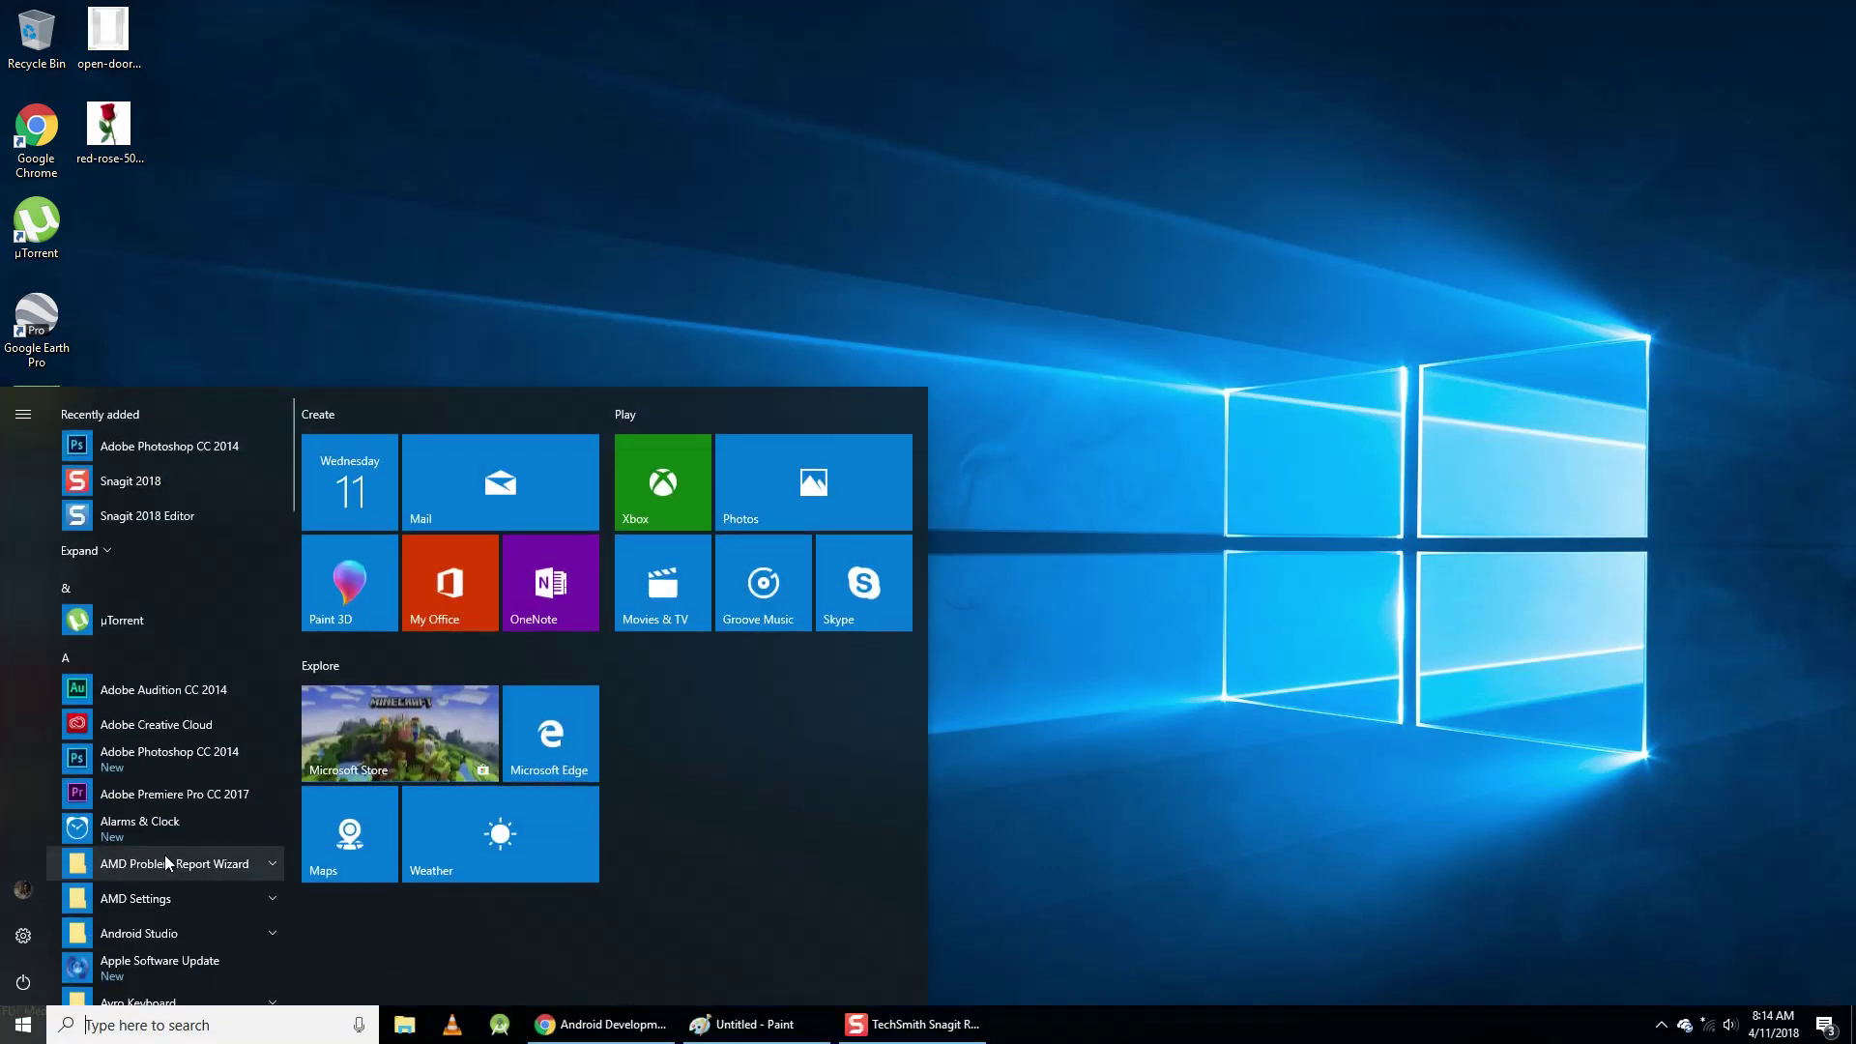
click(137, 756)
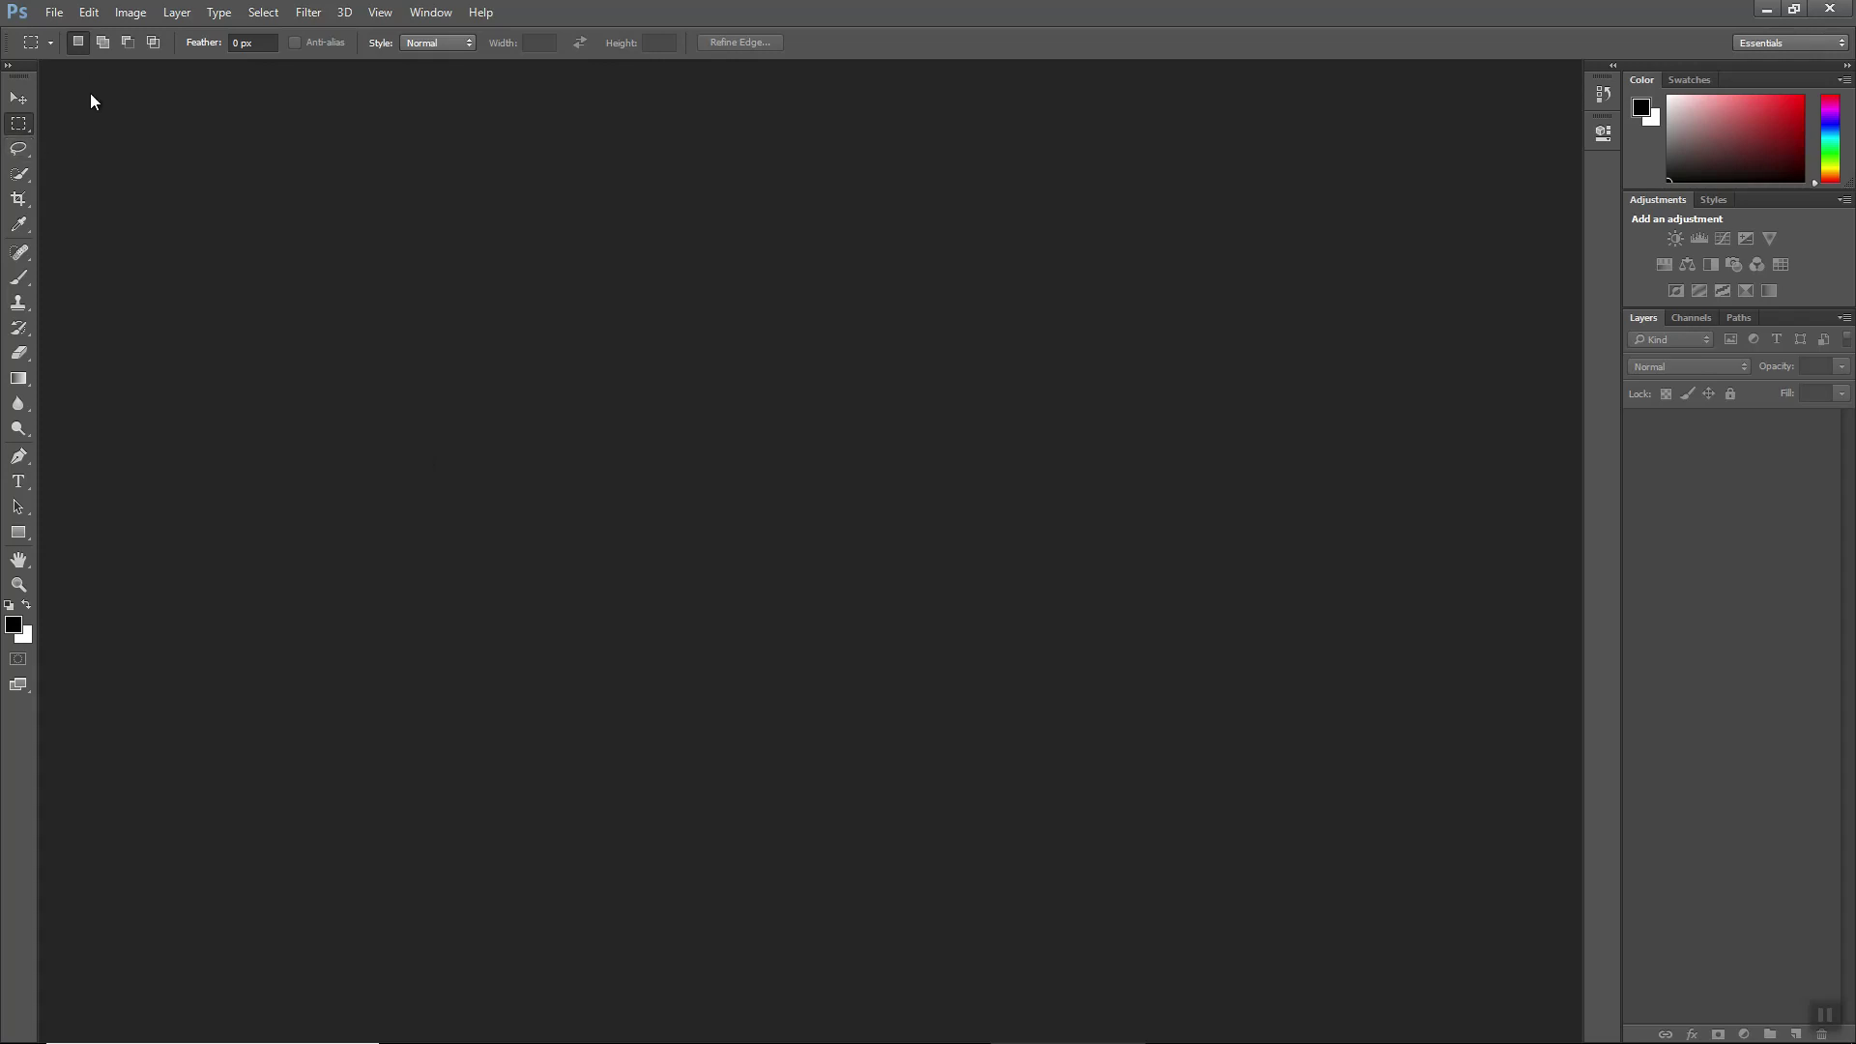
- Create a new document from the Mobile & Devices preset at 800 x 1280 pixels
click(54, 13)
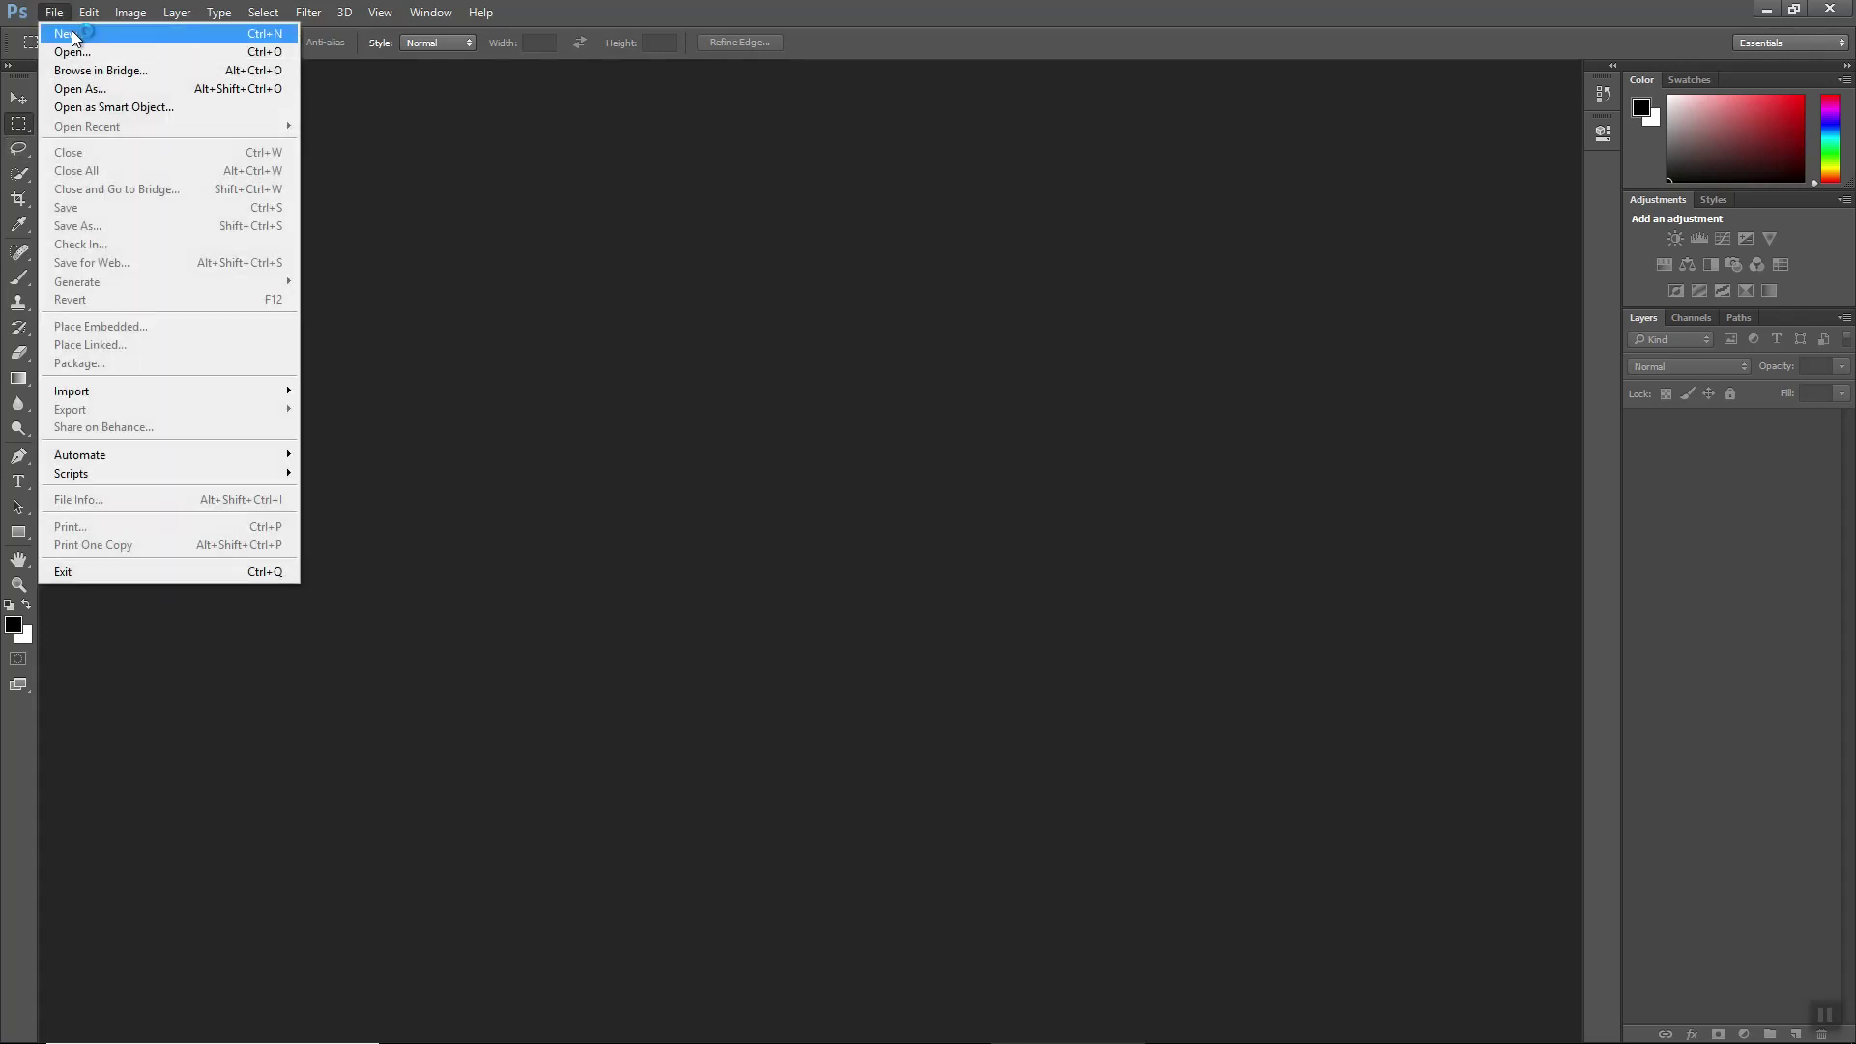
click(71, 31)
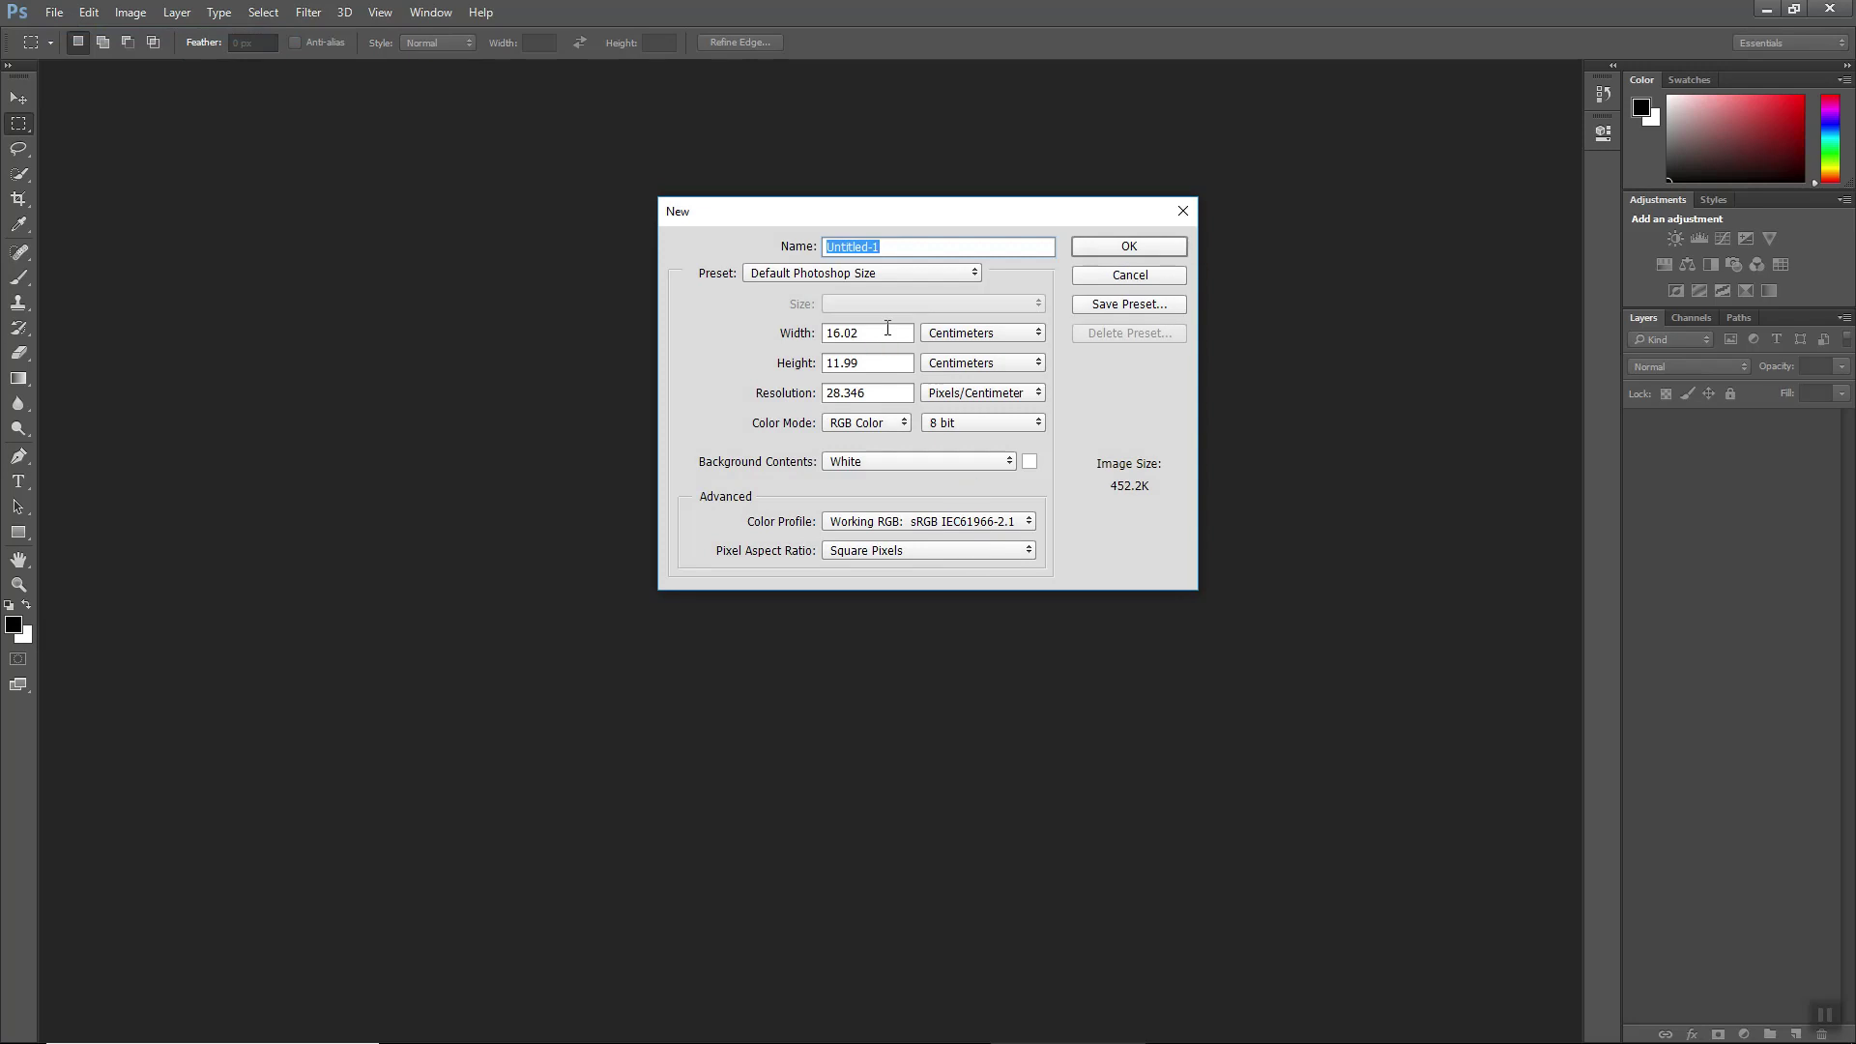
click(855, 271)
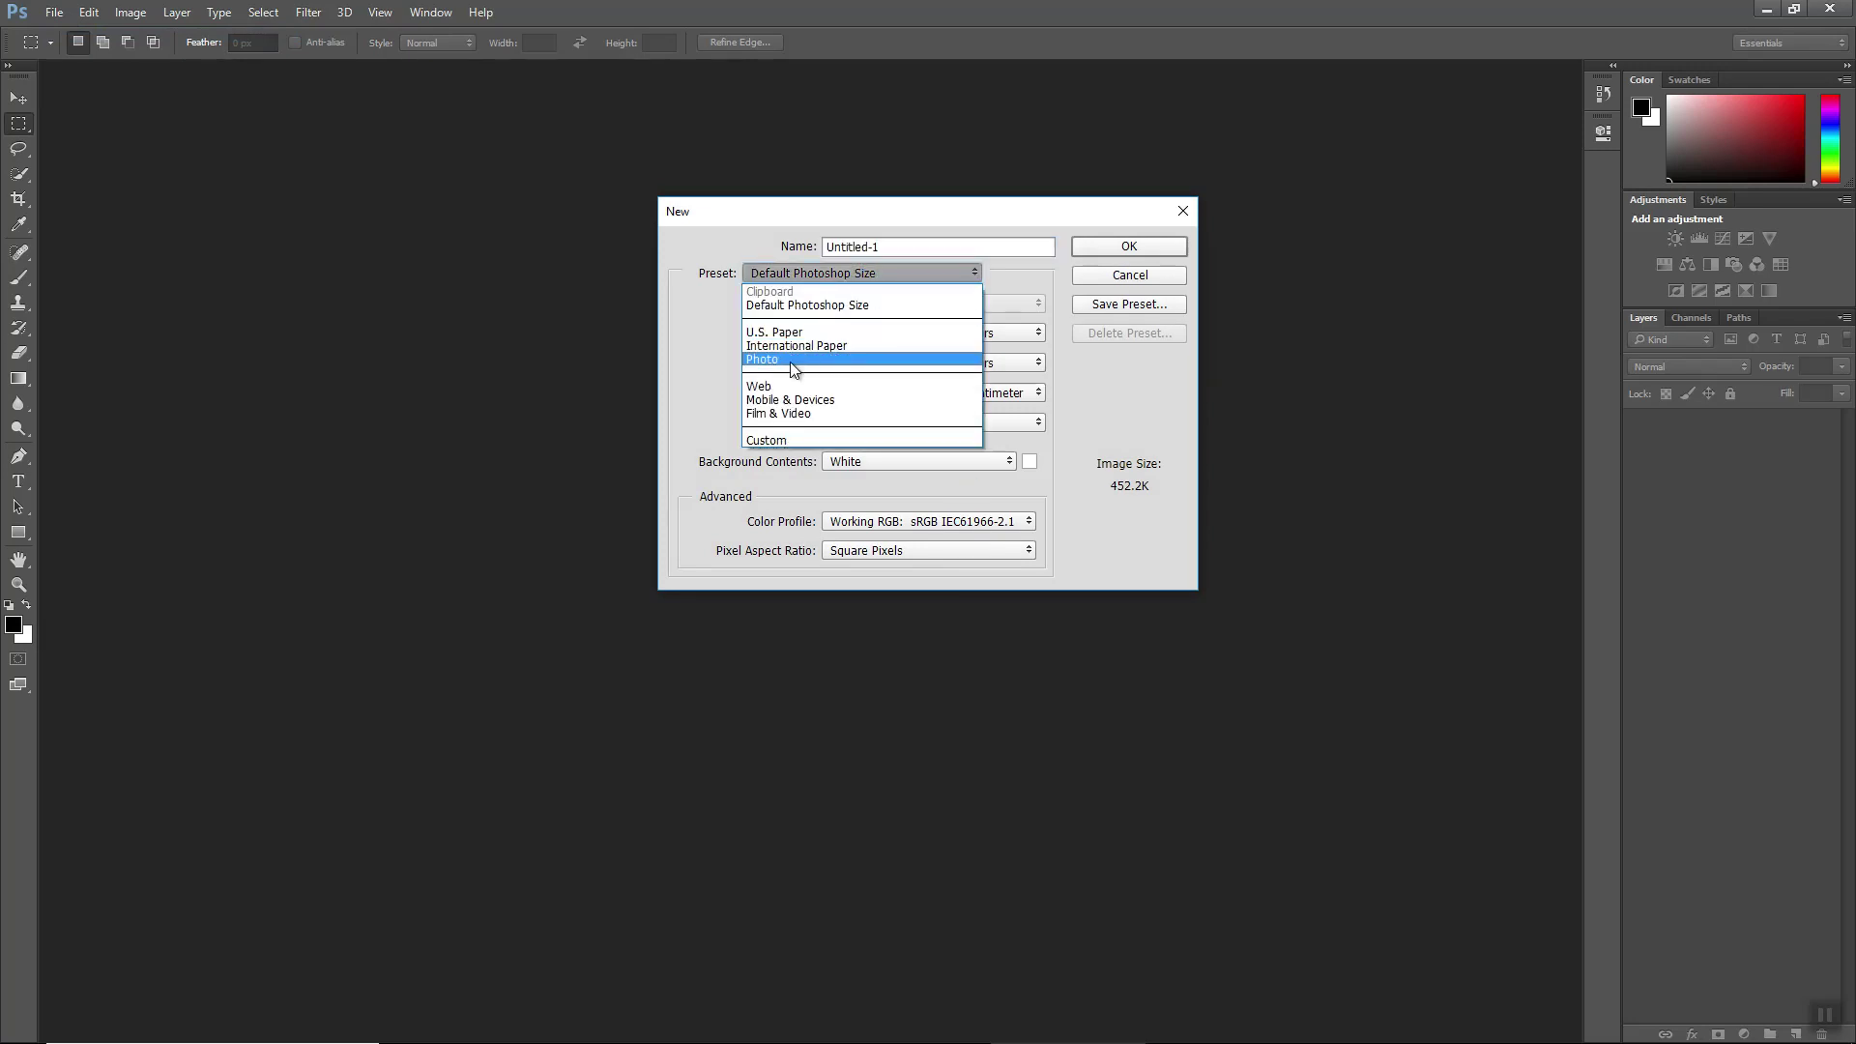
click(779, 399)
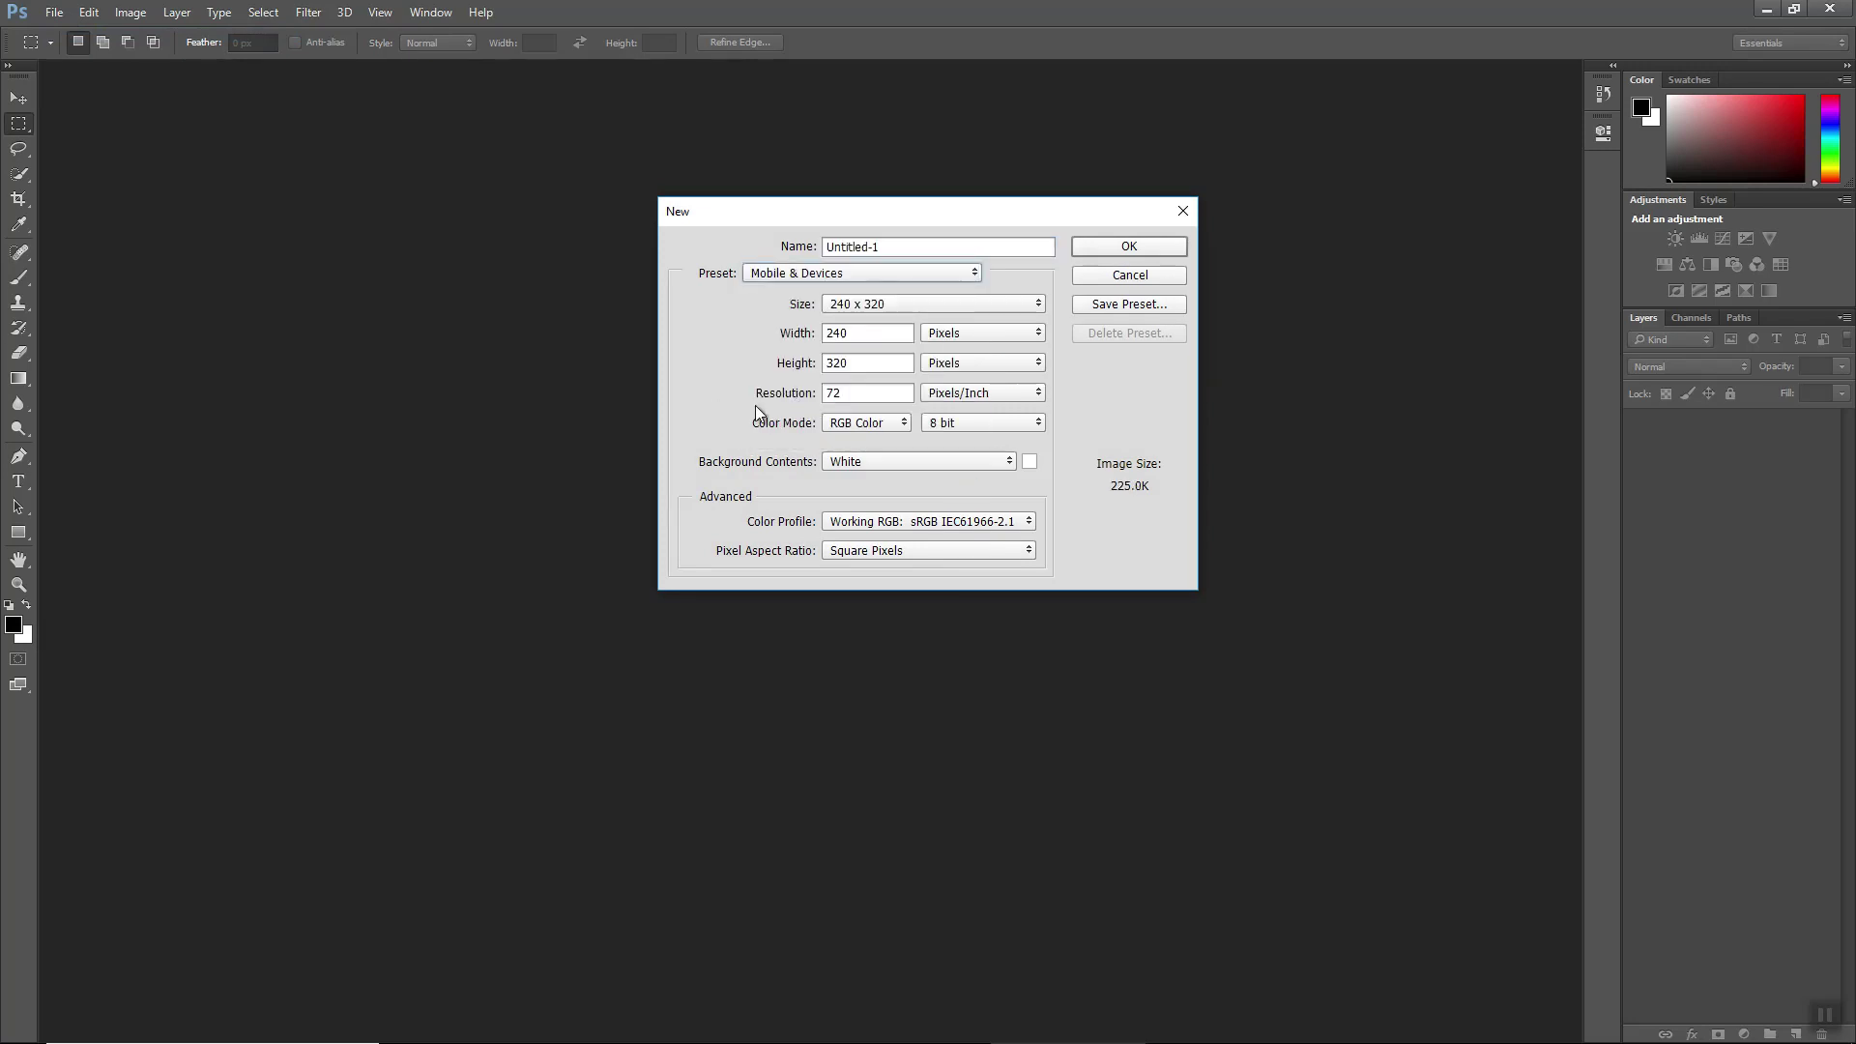
click(860, 308)
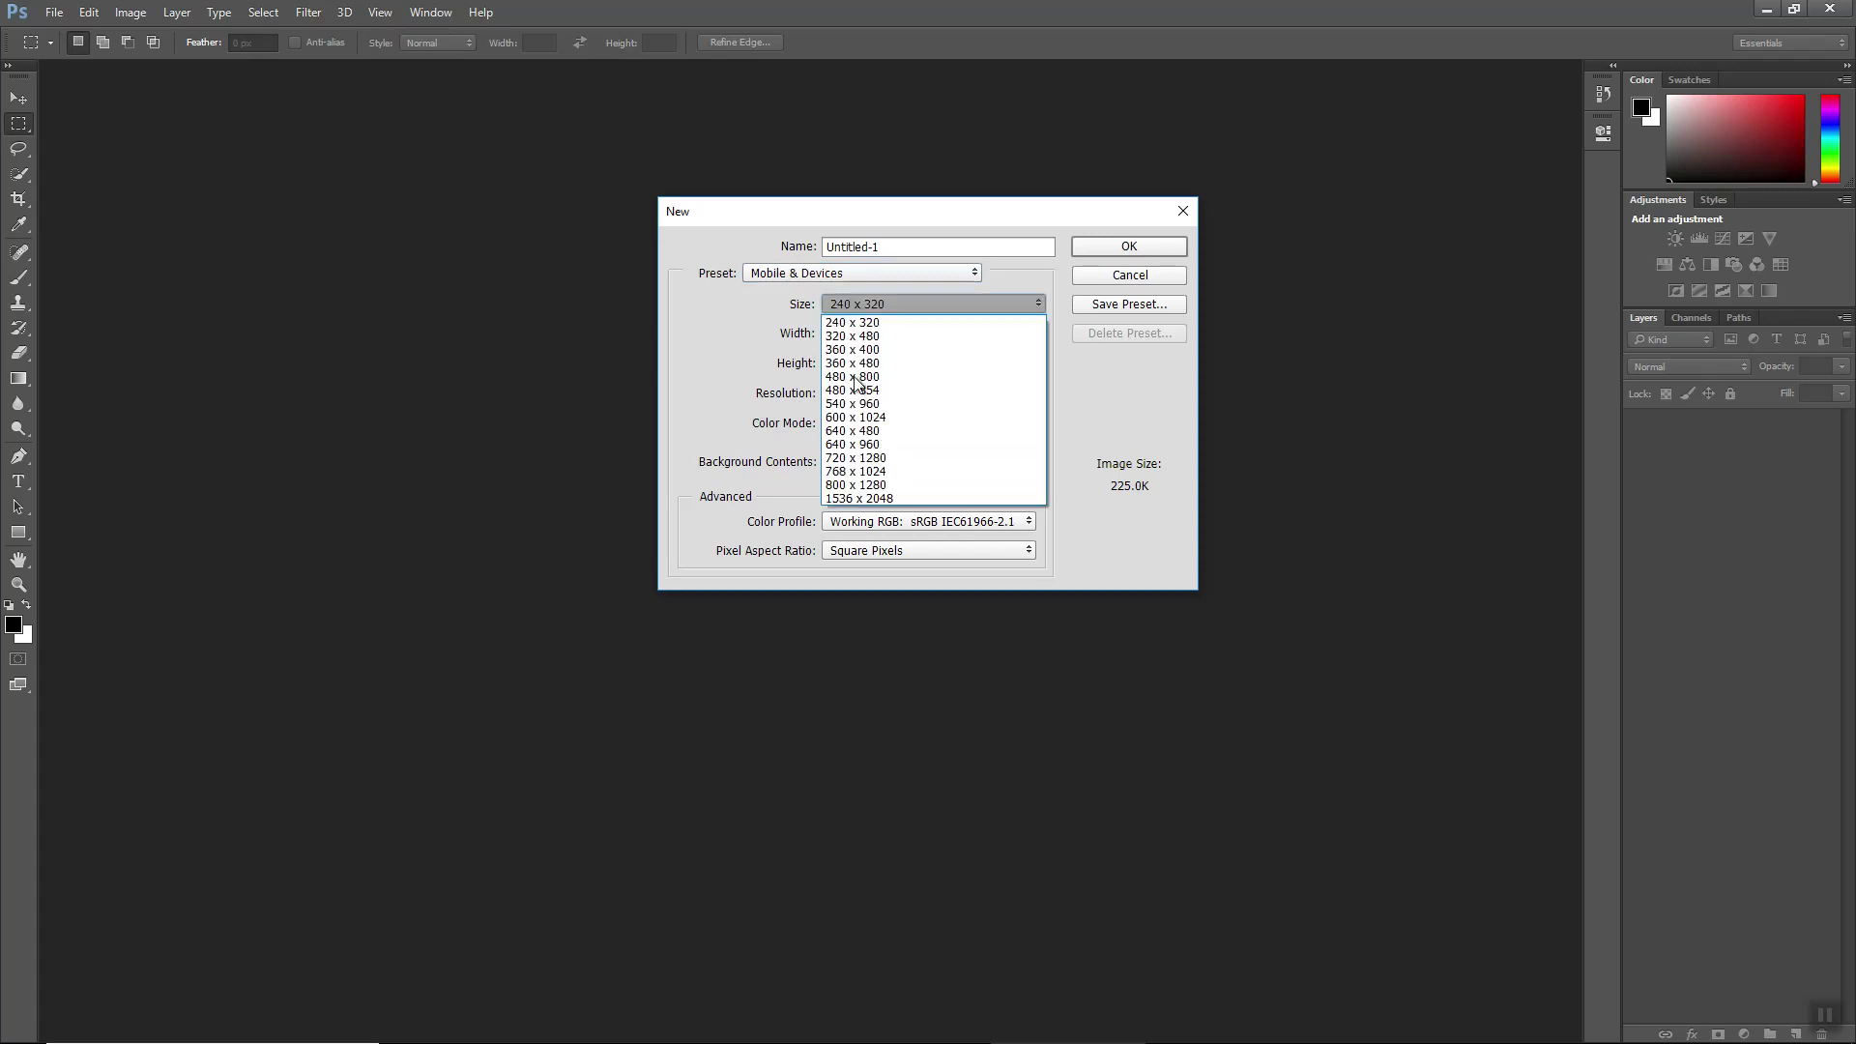
click(860, 485)
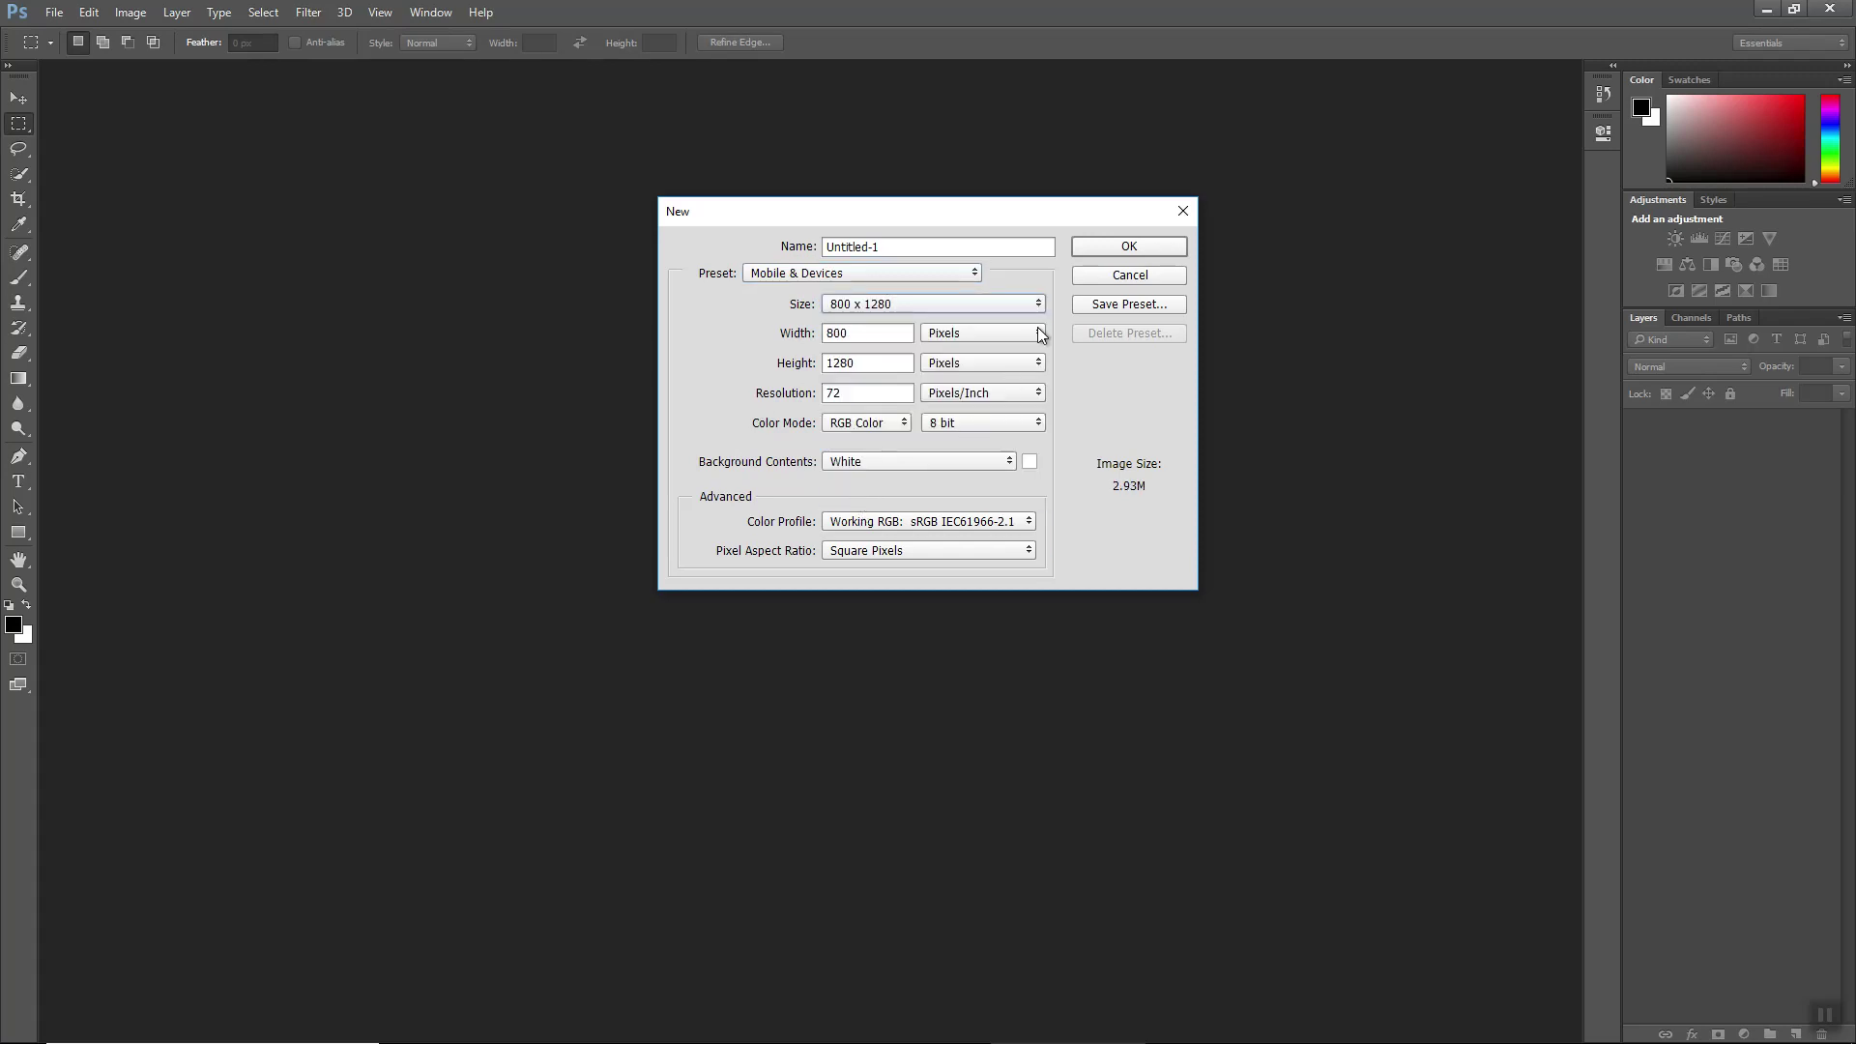
click(1093, 247)
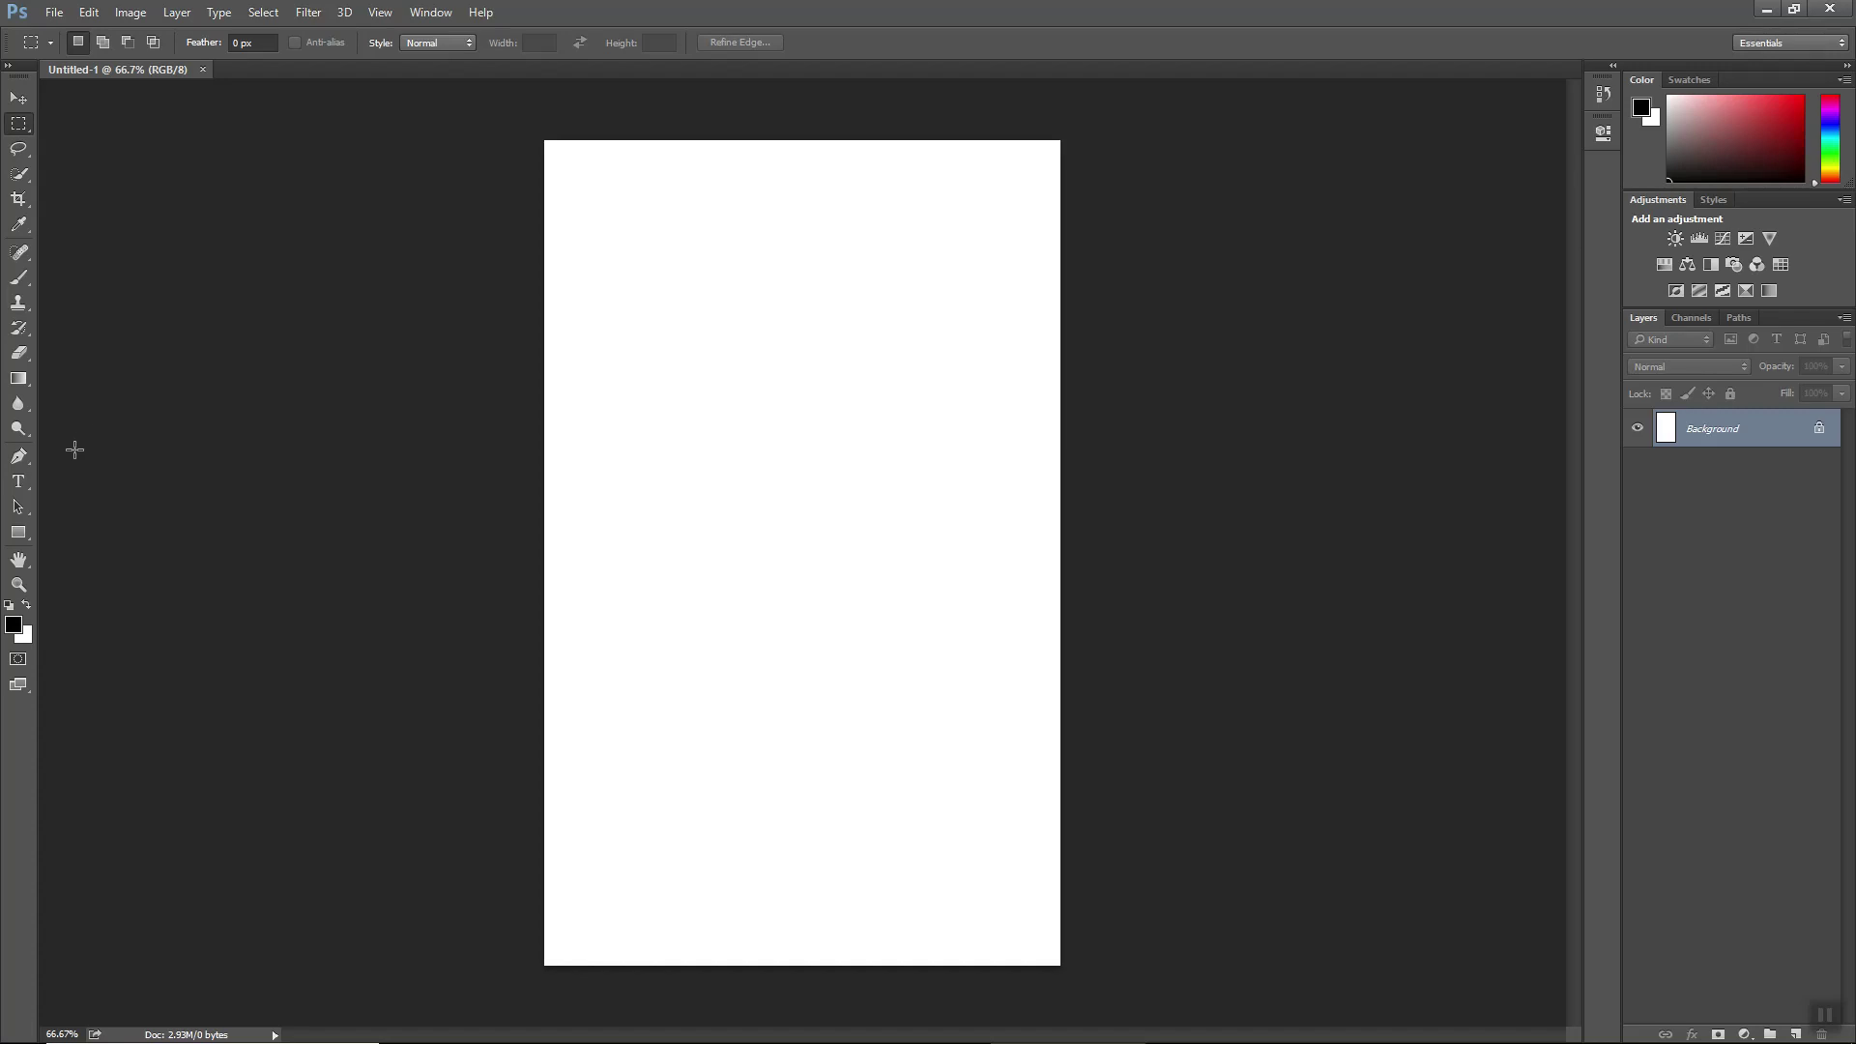
- Draw a rectangle shape about 748 x 1236 px and move it to about X 22 px, Y 20 px on the canvas
click(21, 534)
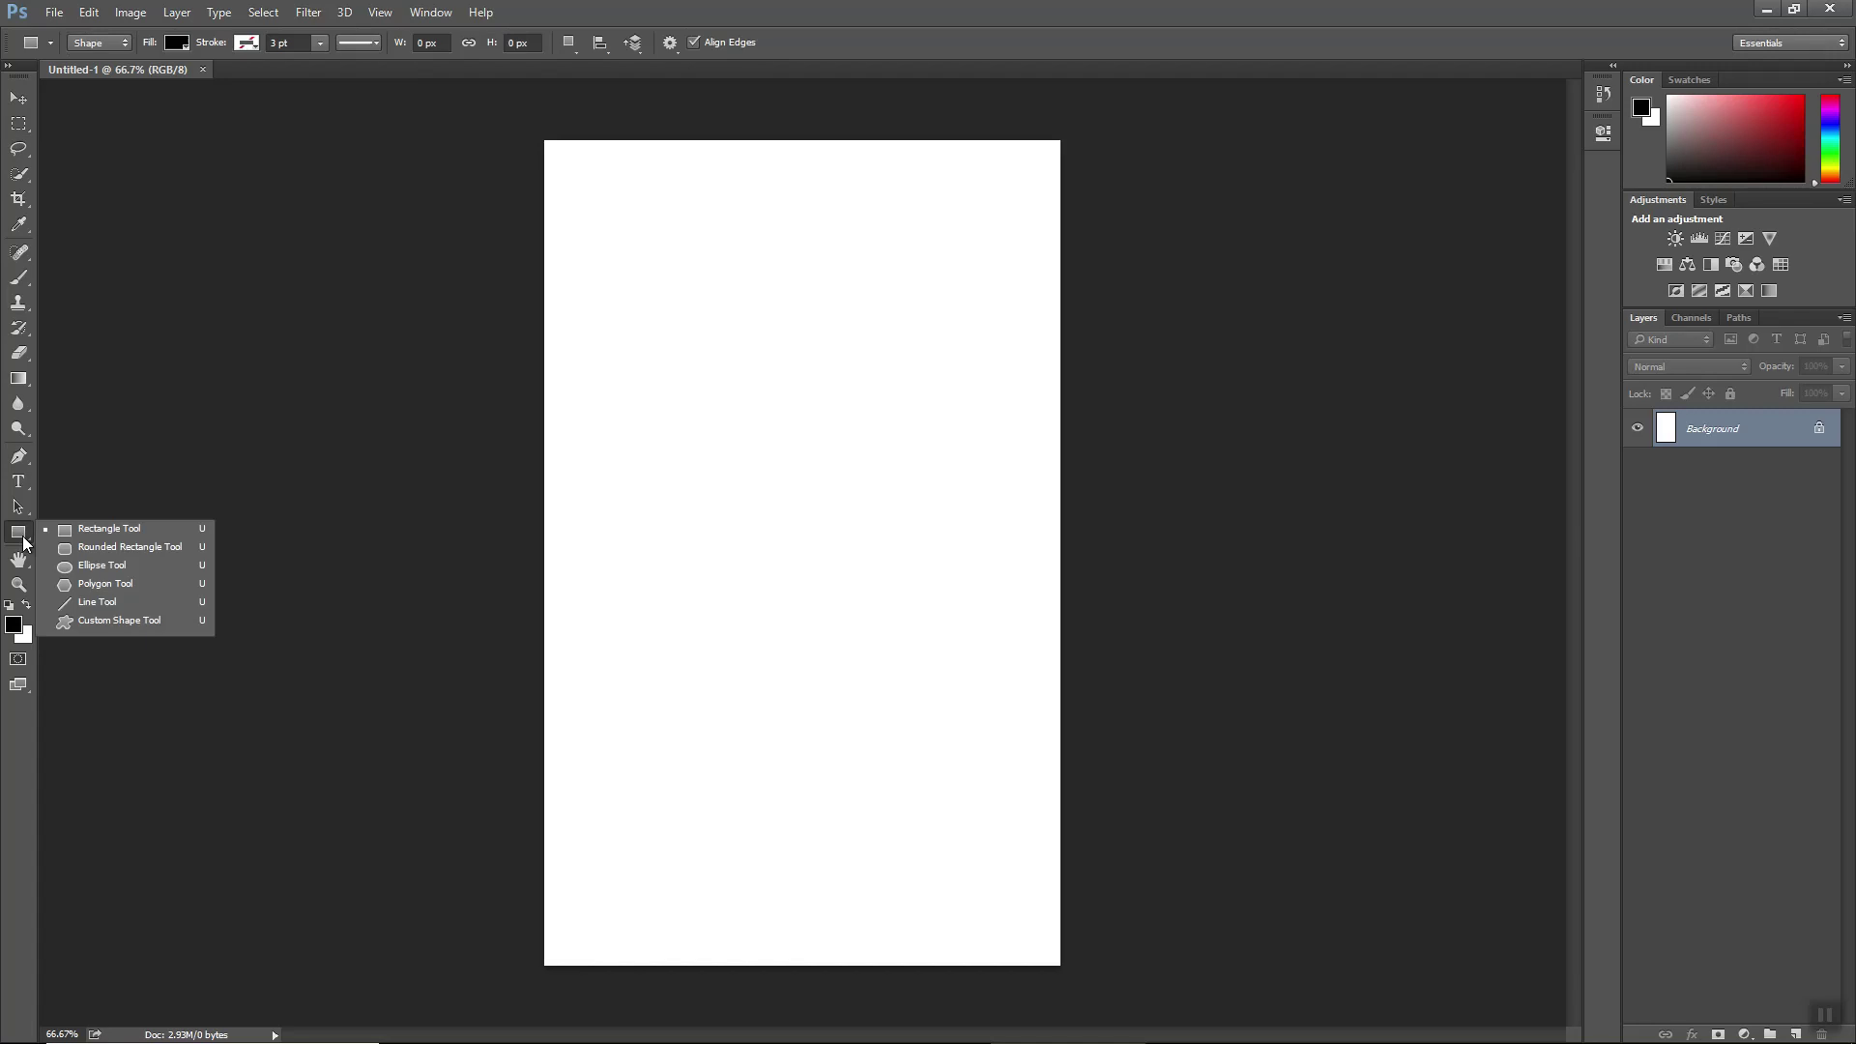
click(112, 536)
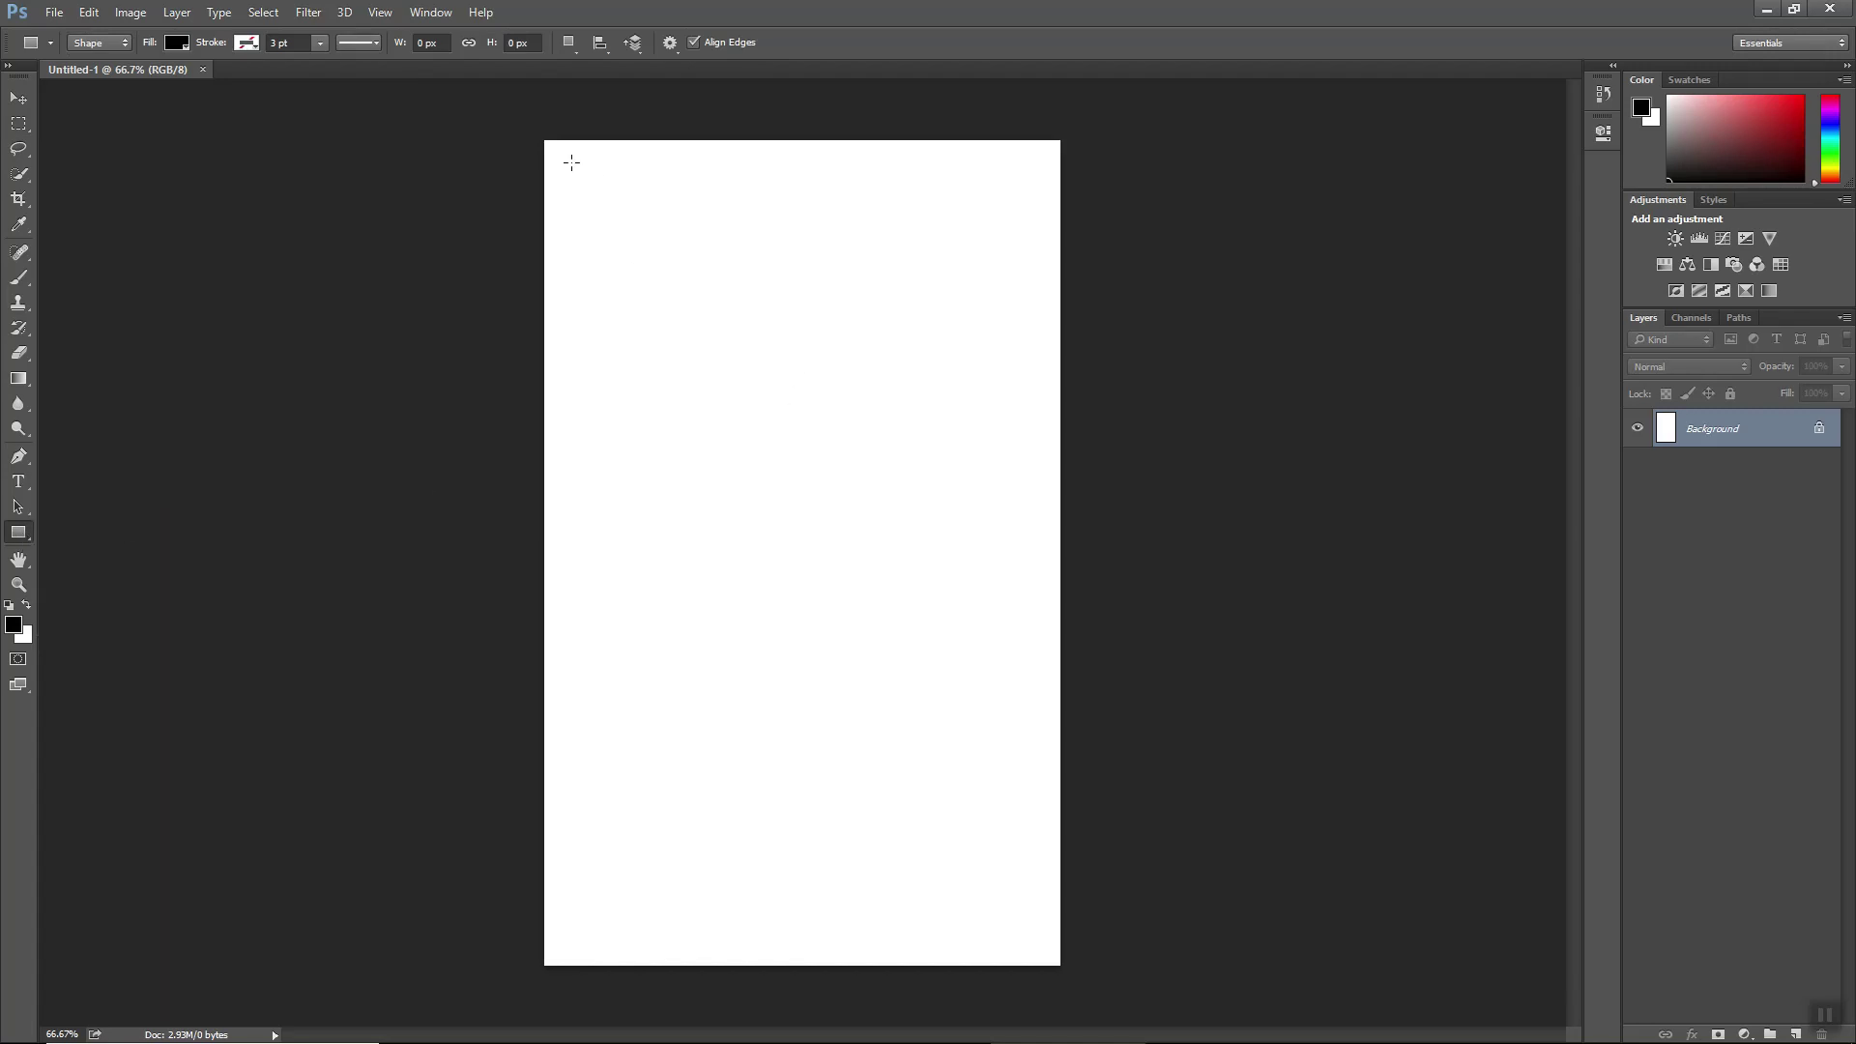
drag(565, 156, 1048, 953)
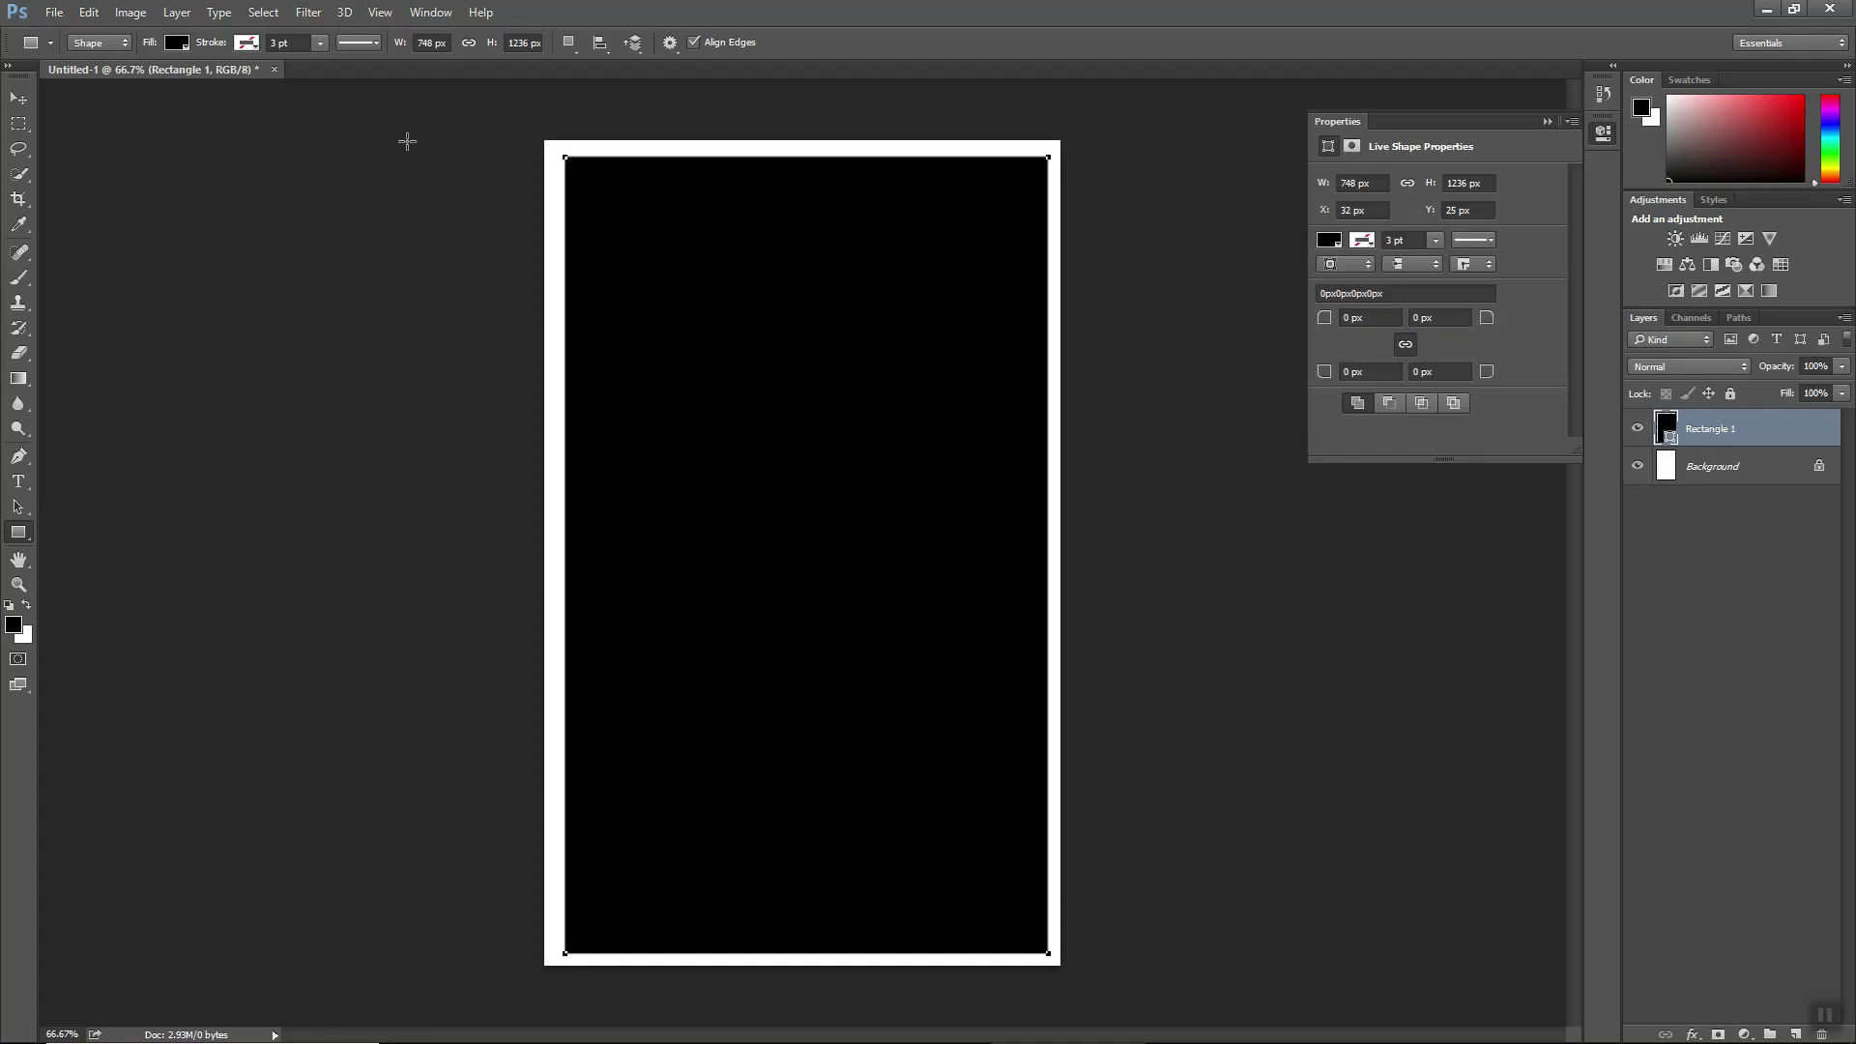
click(19, 98)
drag(799, 414, 792, 408)
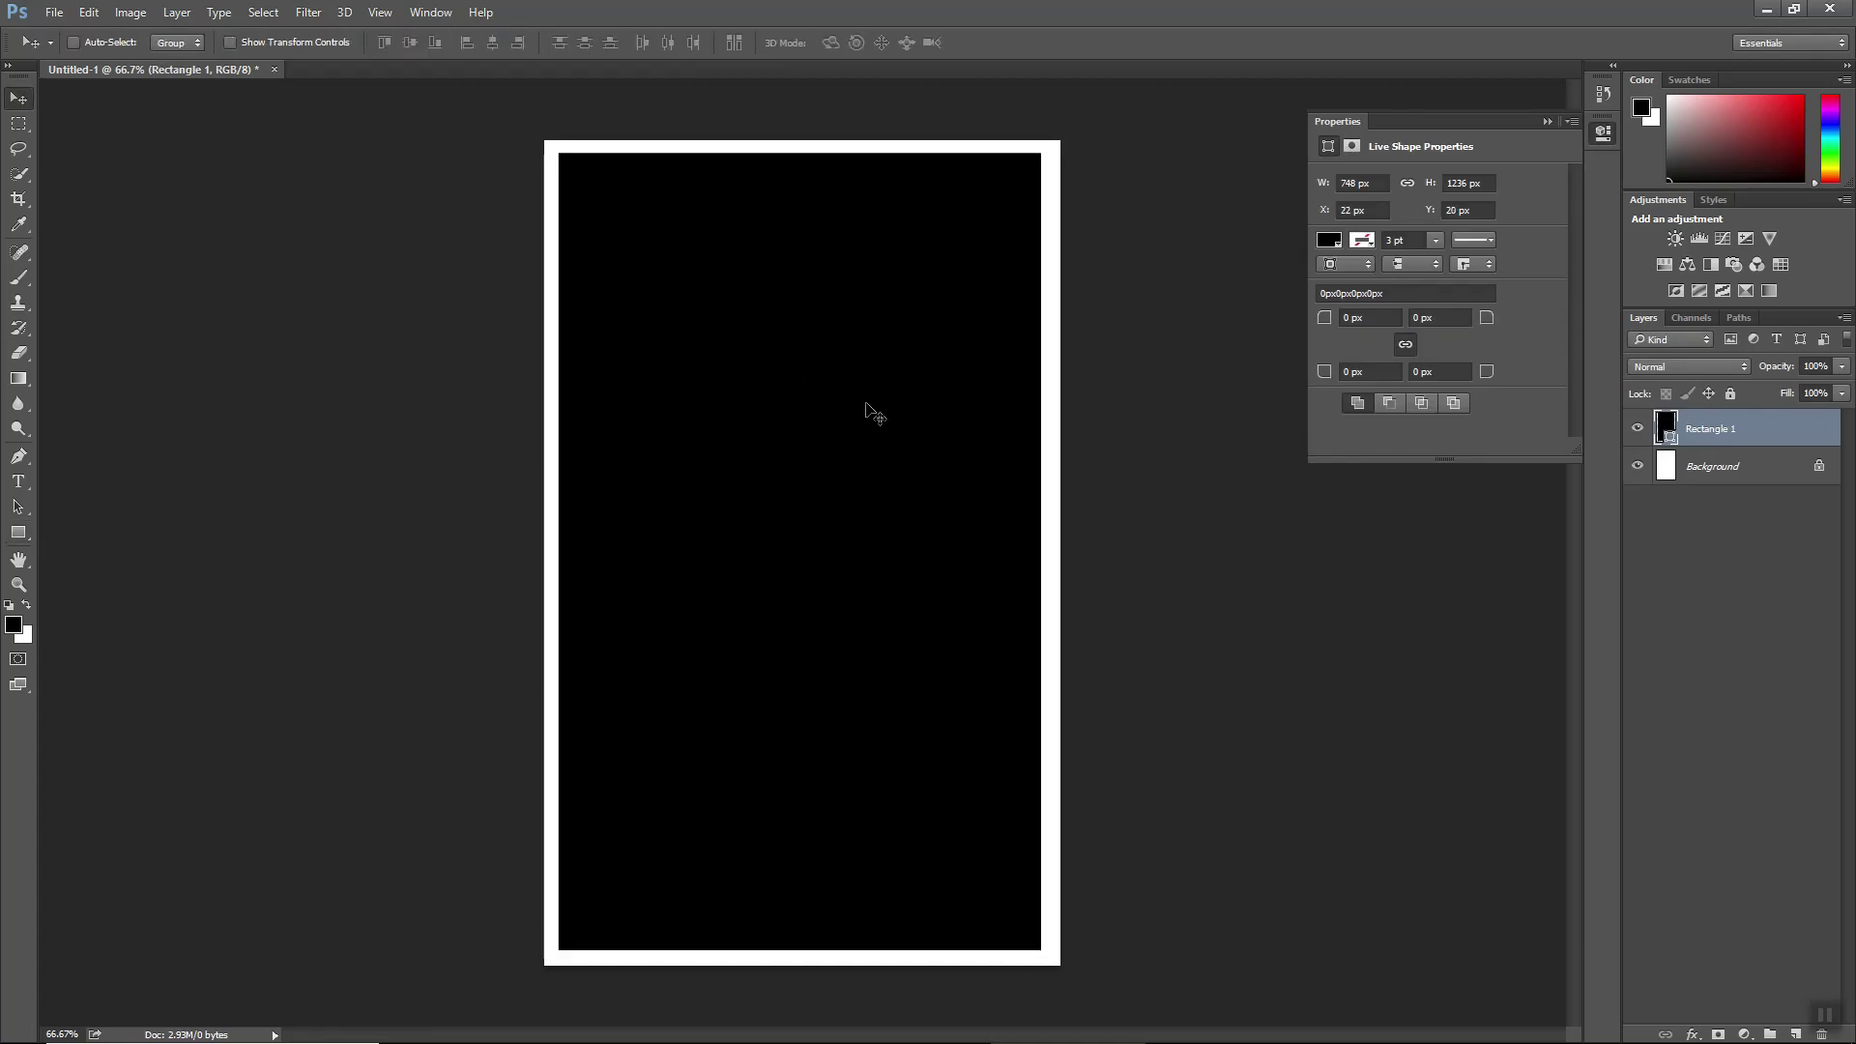
- Change the rectangle's fill to a light grey swatch
click(1338, 243)
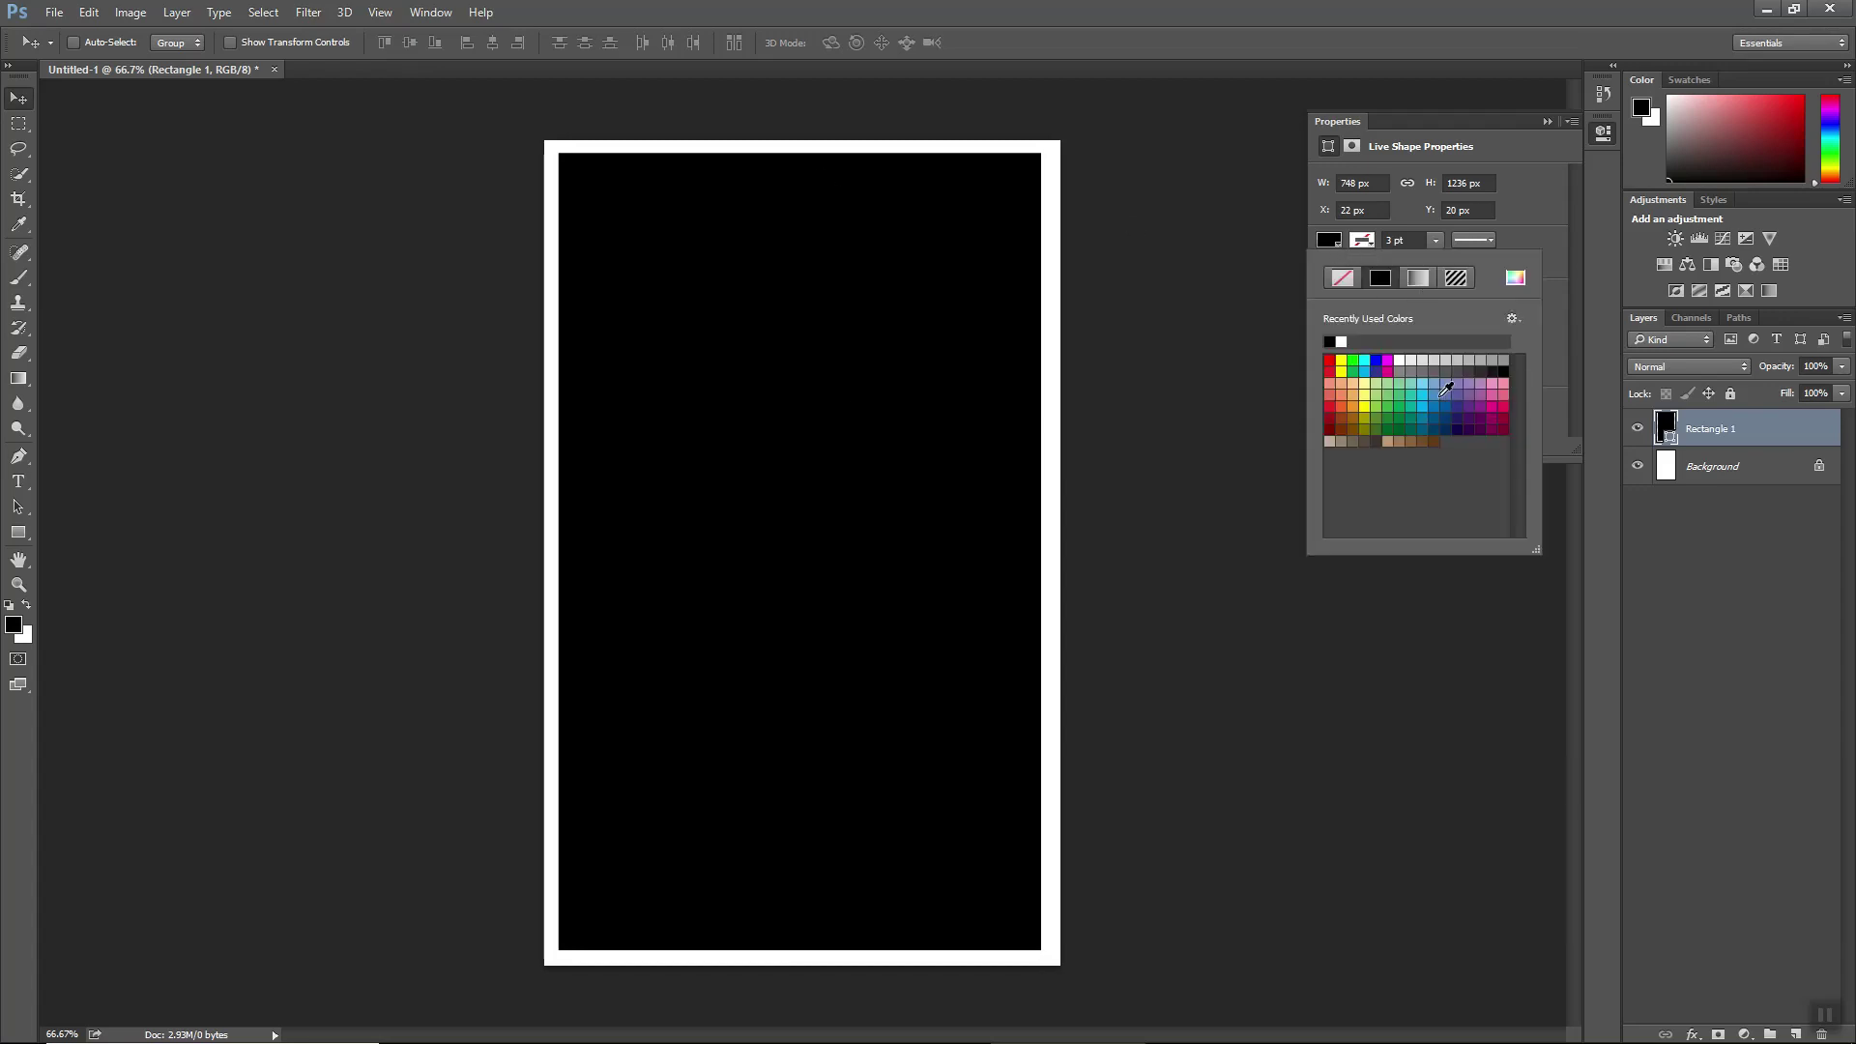
click(1482, 358)
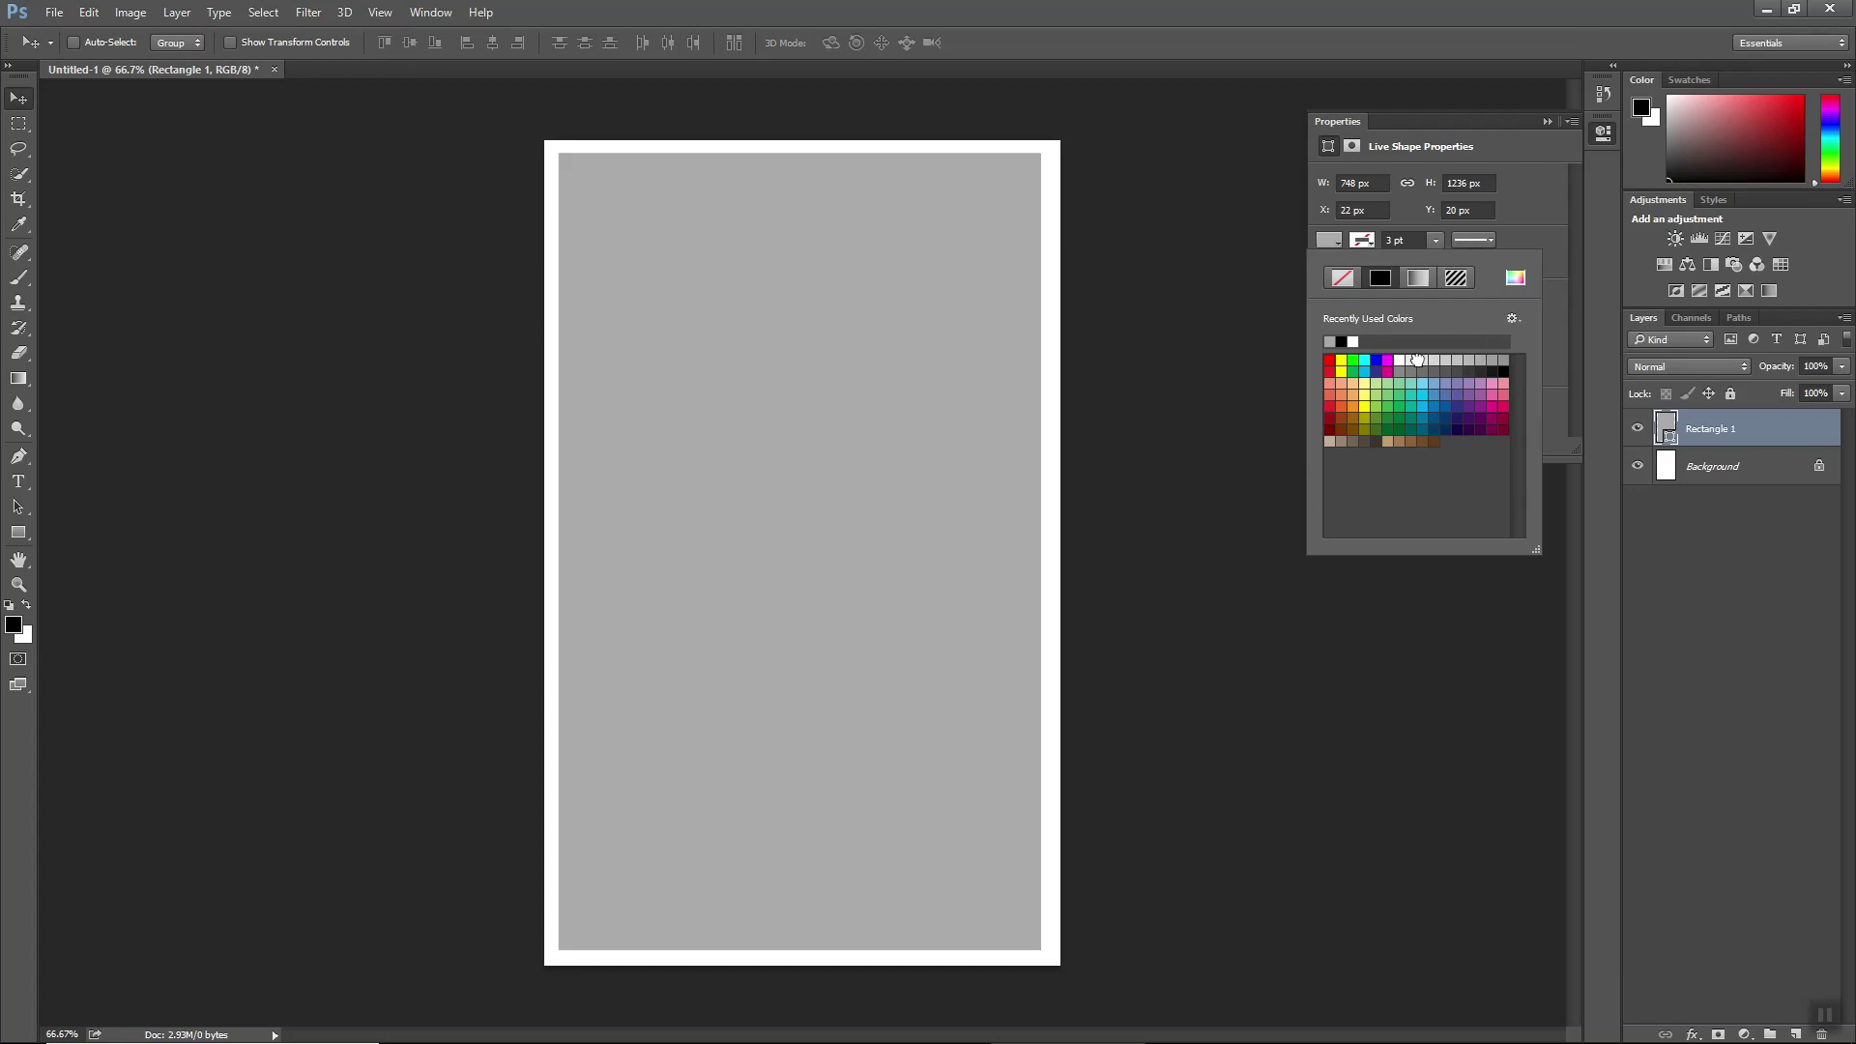
click(1417, 360)
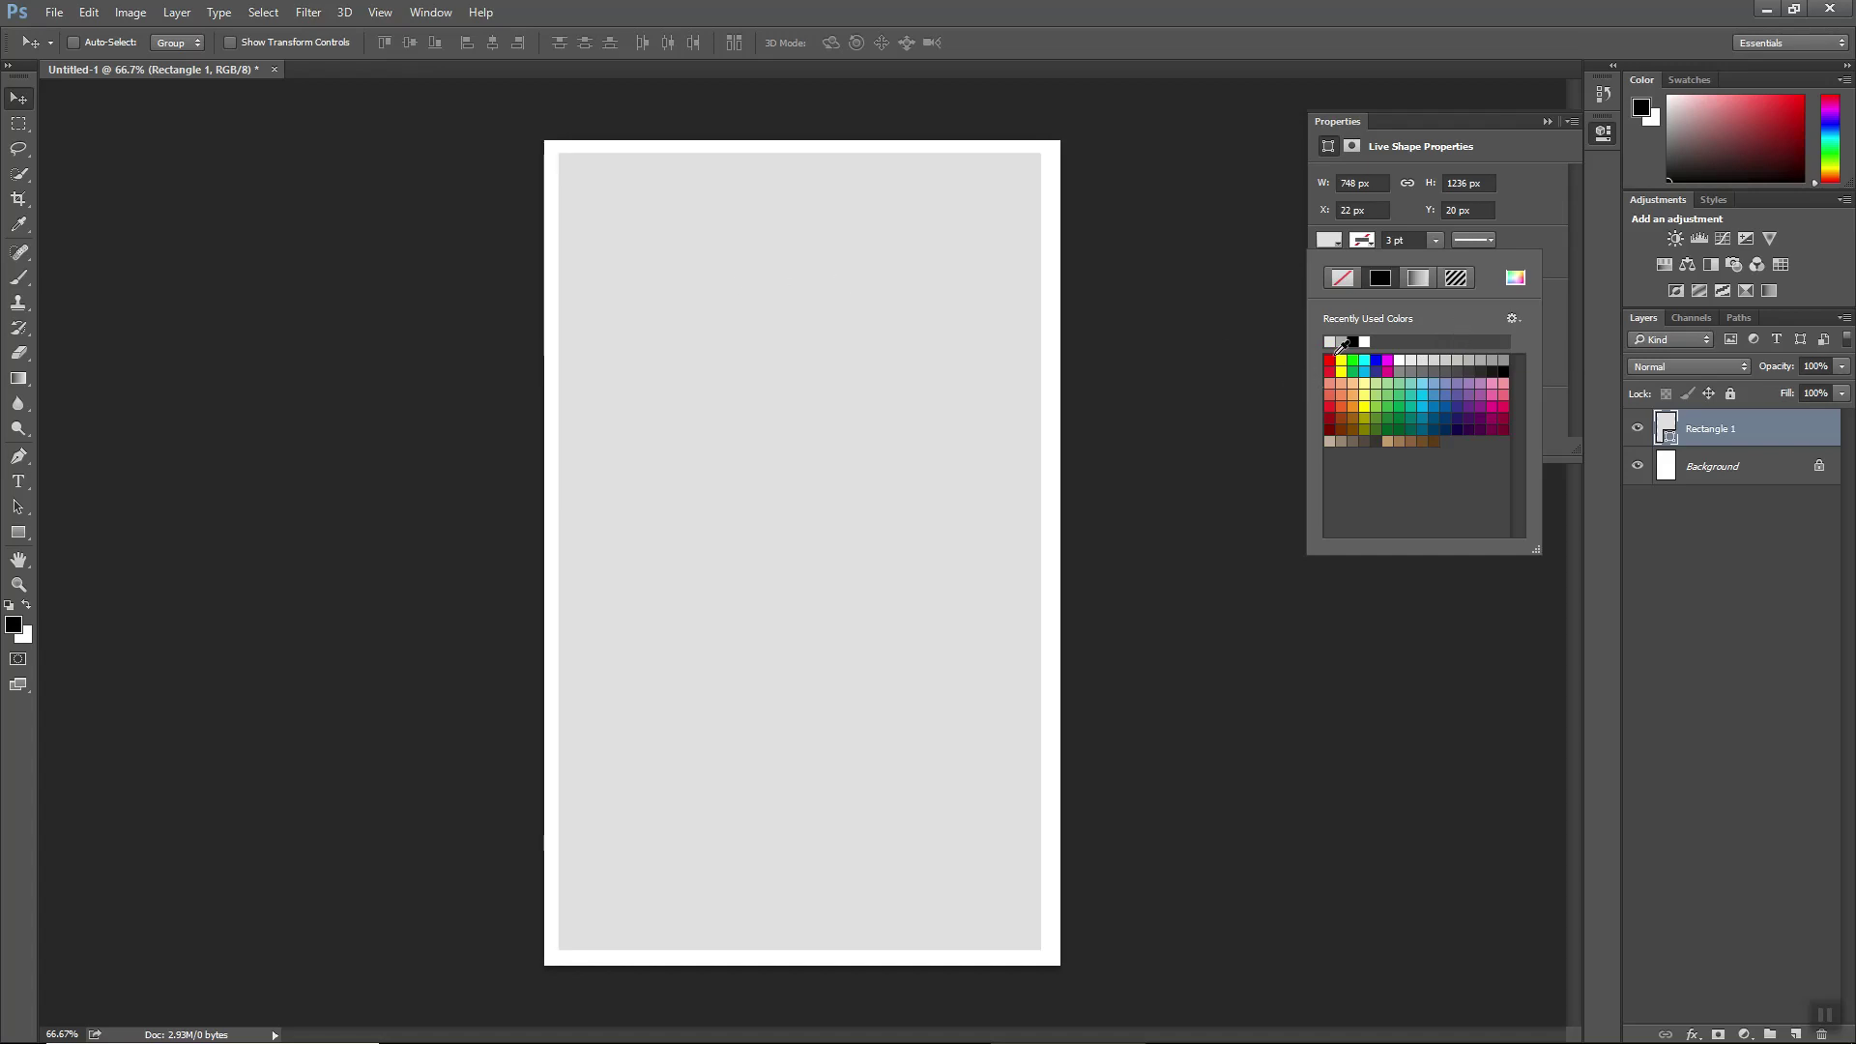
- Rename the rectangle shape layer as Background
click(1717, 431)
double_click(1717, 431)
text(Backgroun)
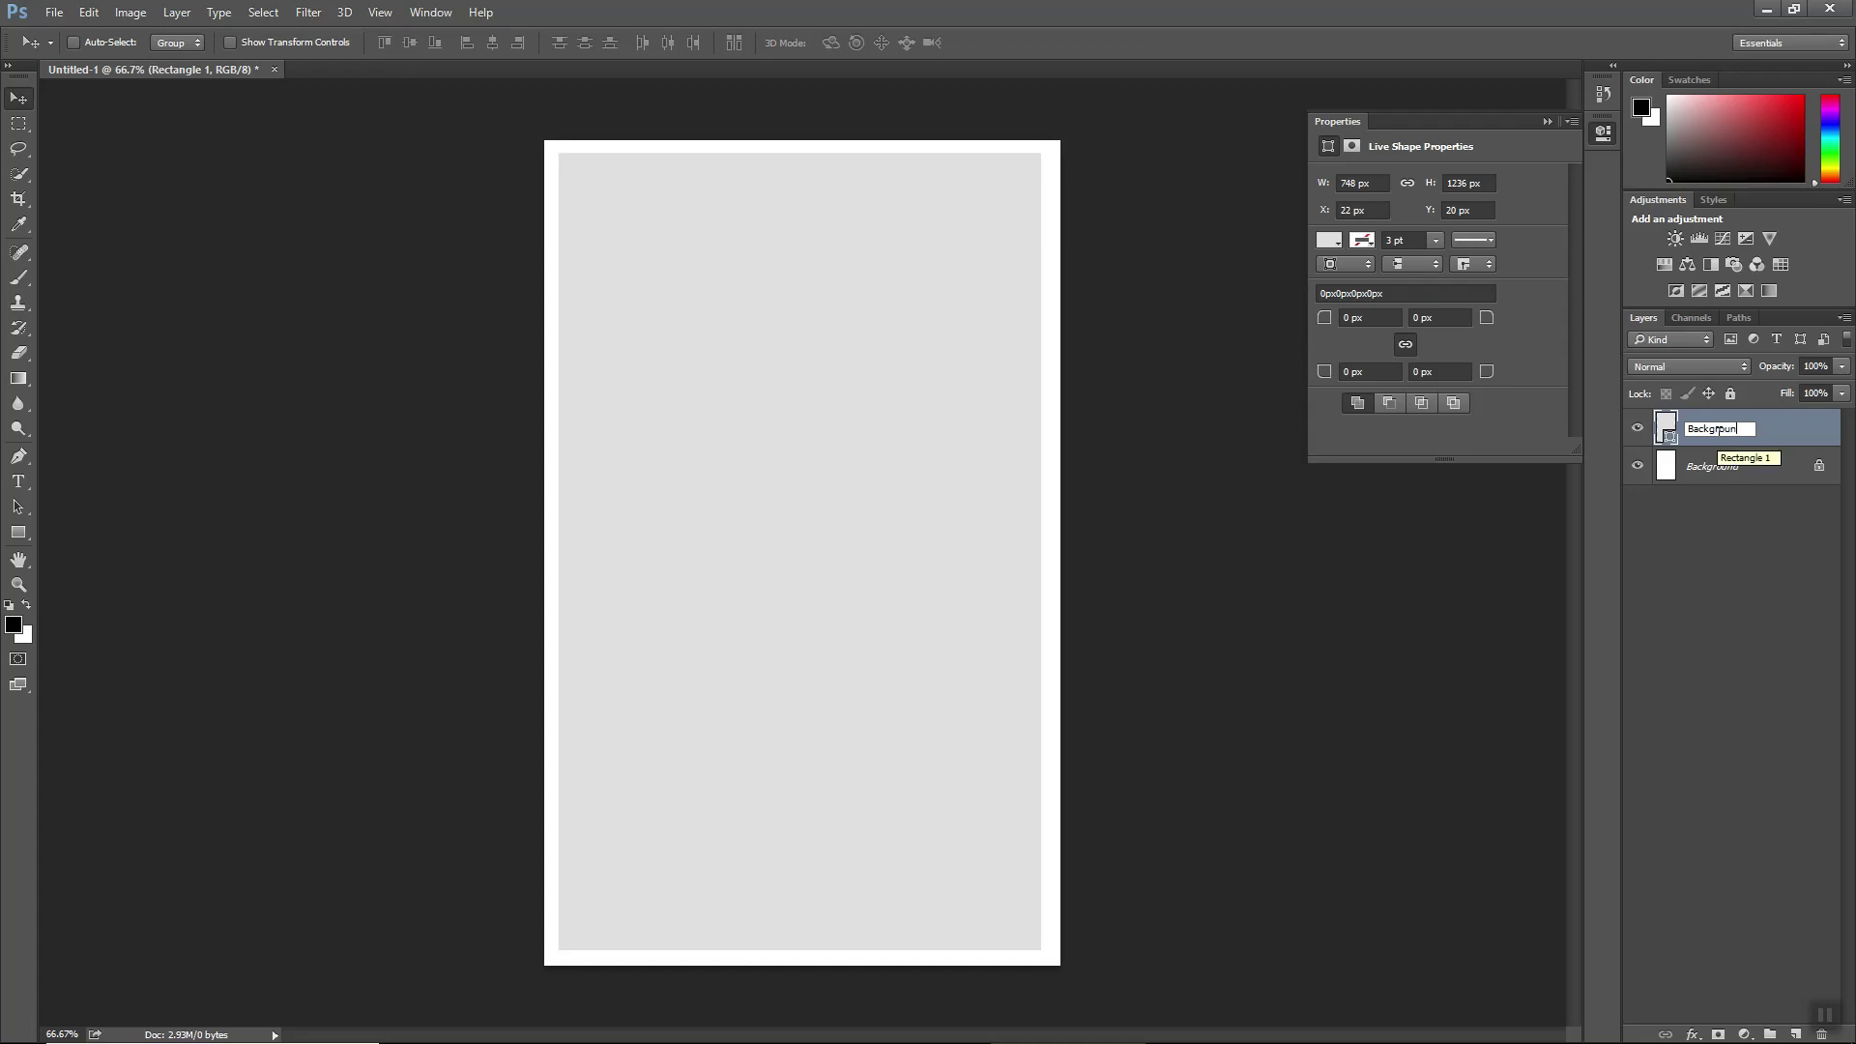
text(d)
key(Return)
- Place the open-door-over-white-16128826 image from the Desktop as an embedded object at its default size and position
click(55, 12)
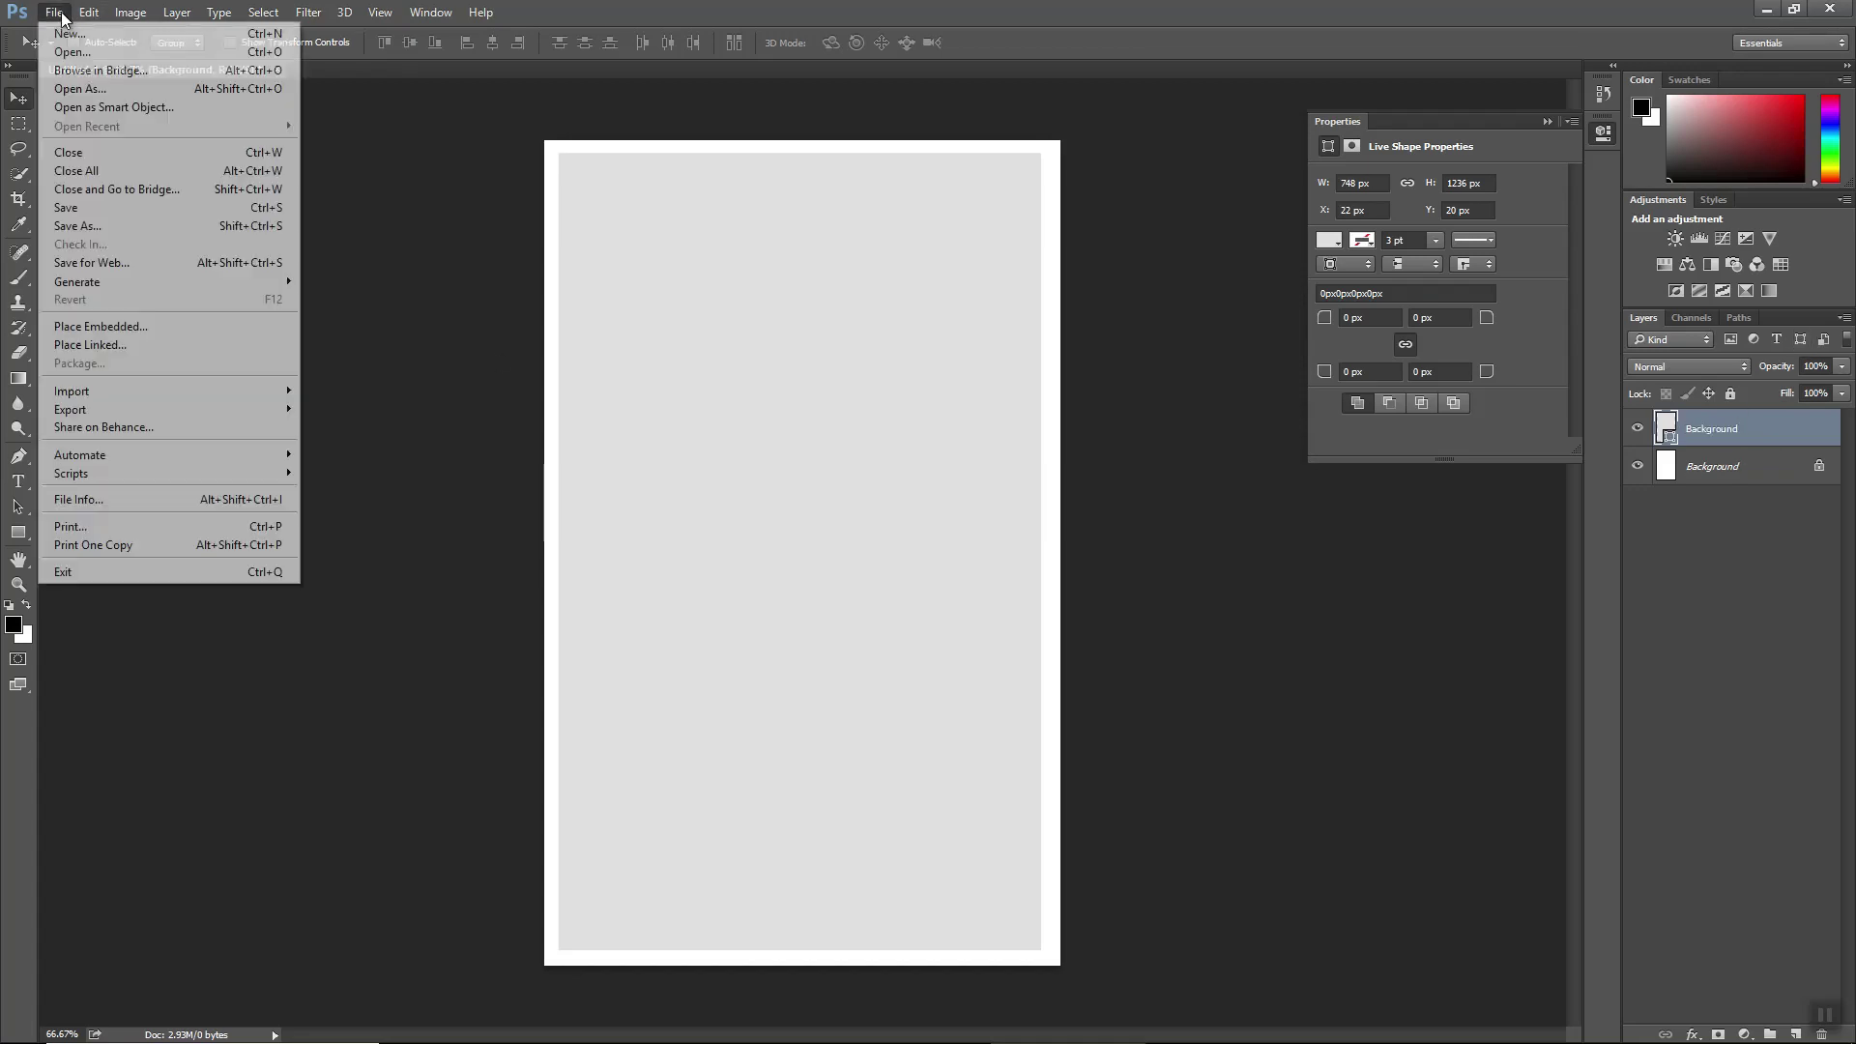
click(125, 325)
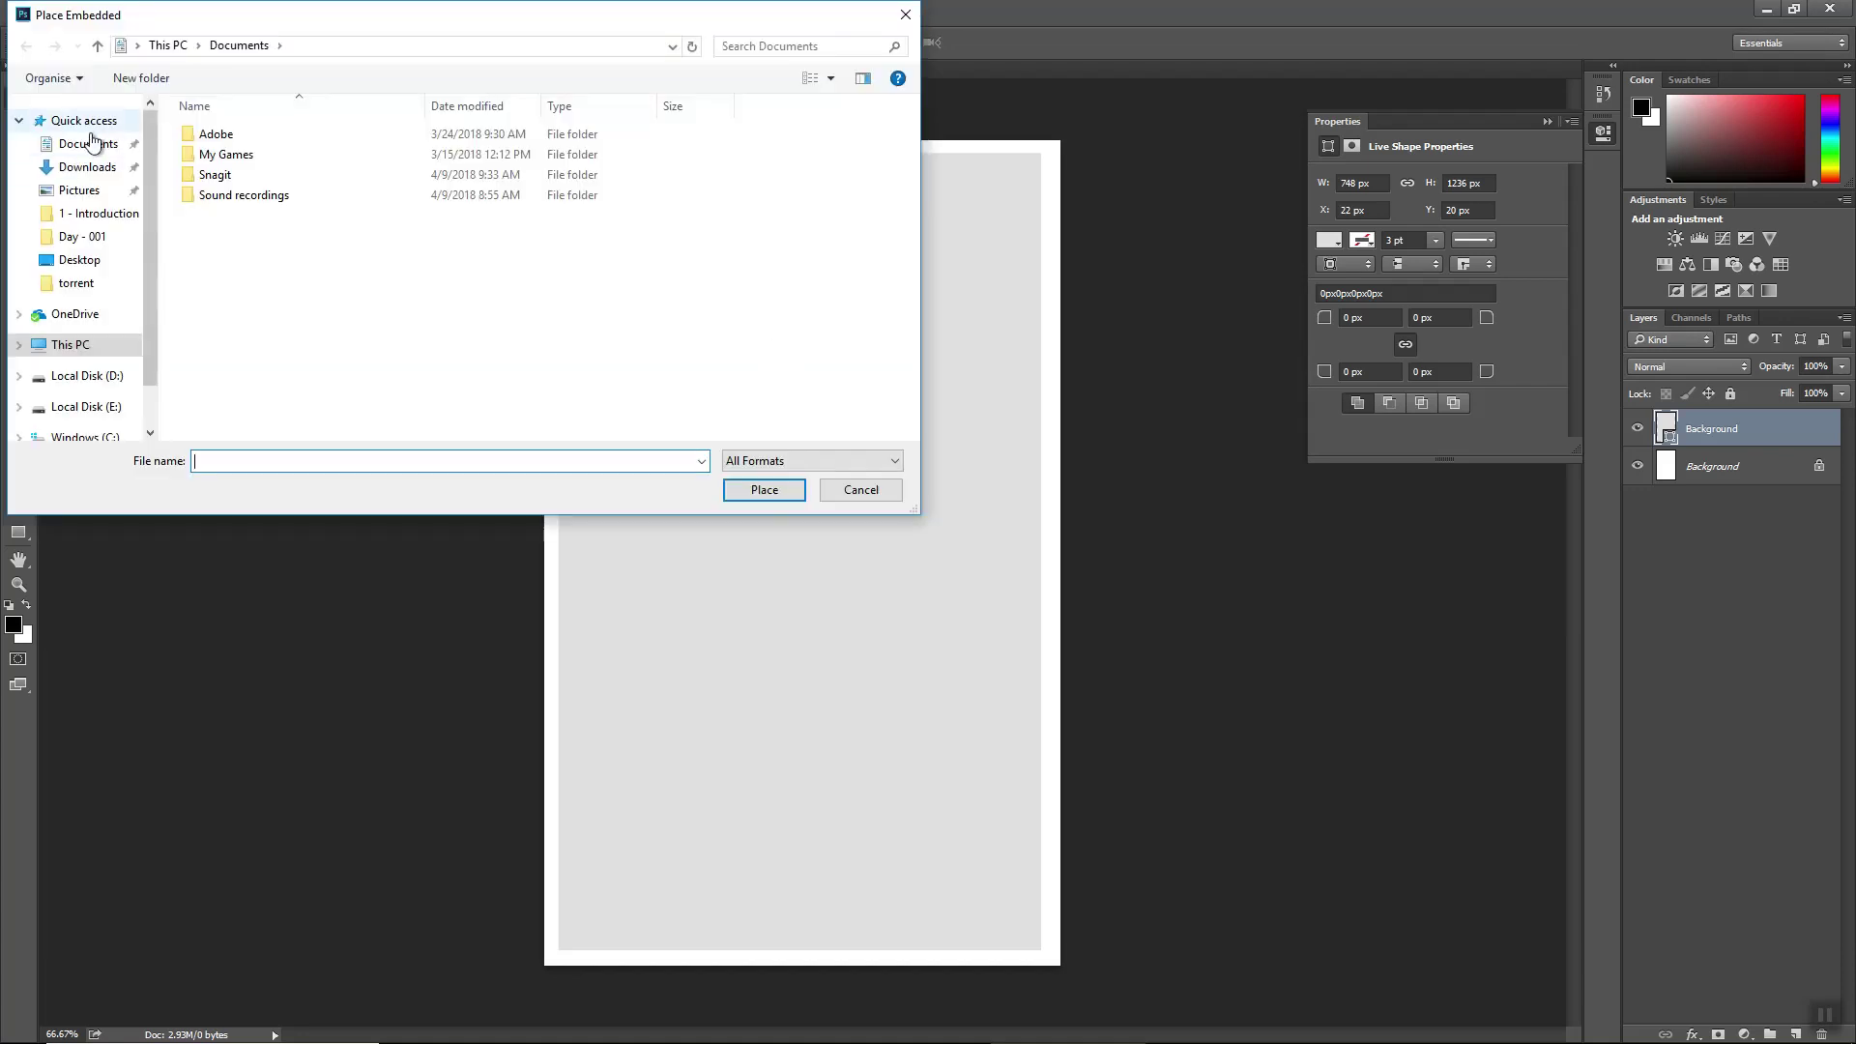
click(58, 258)
click(544, 164)
click(742, 494)
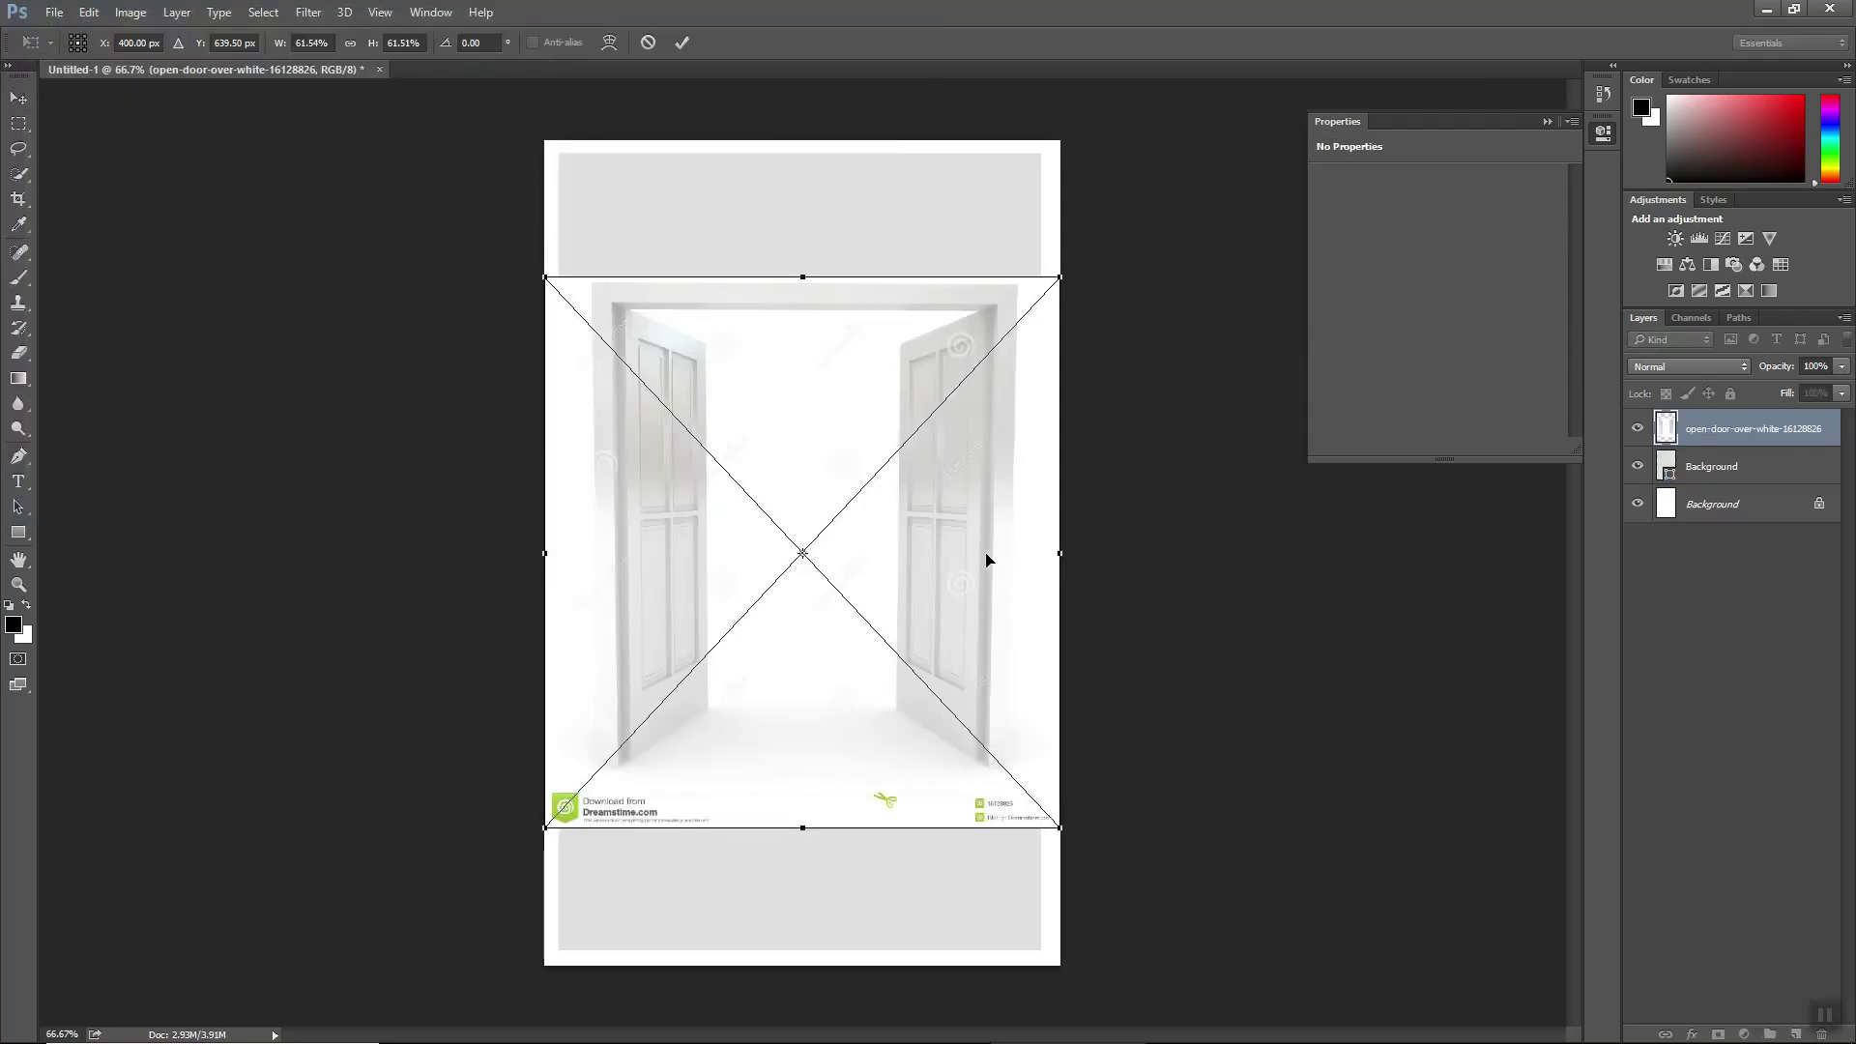
key(Return)
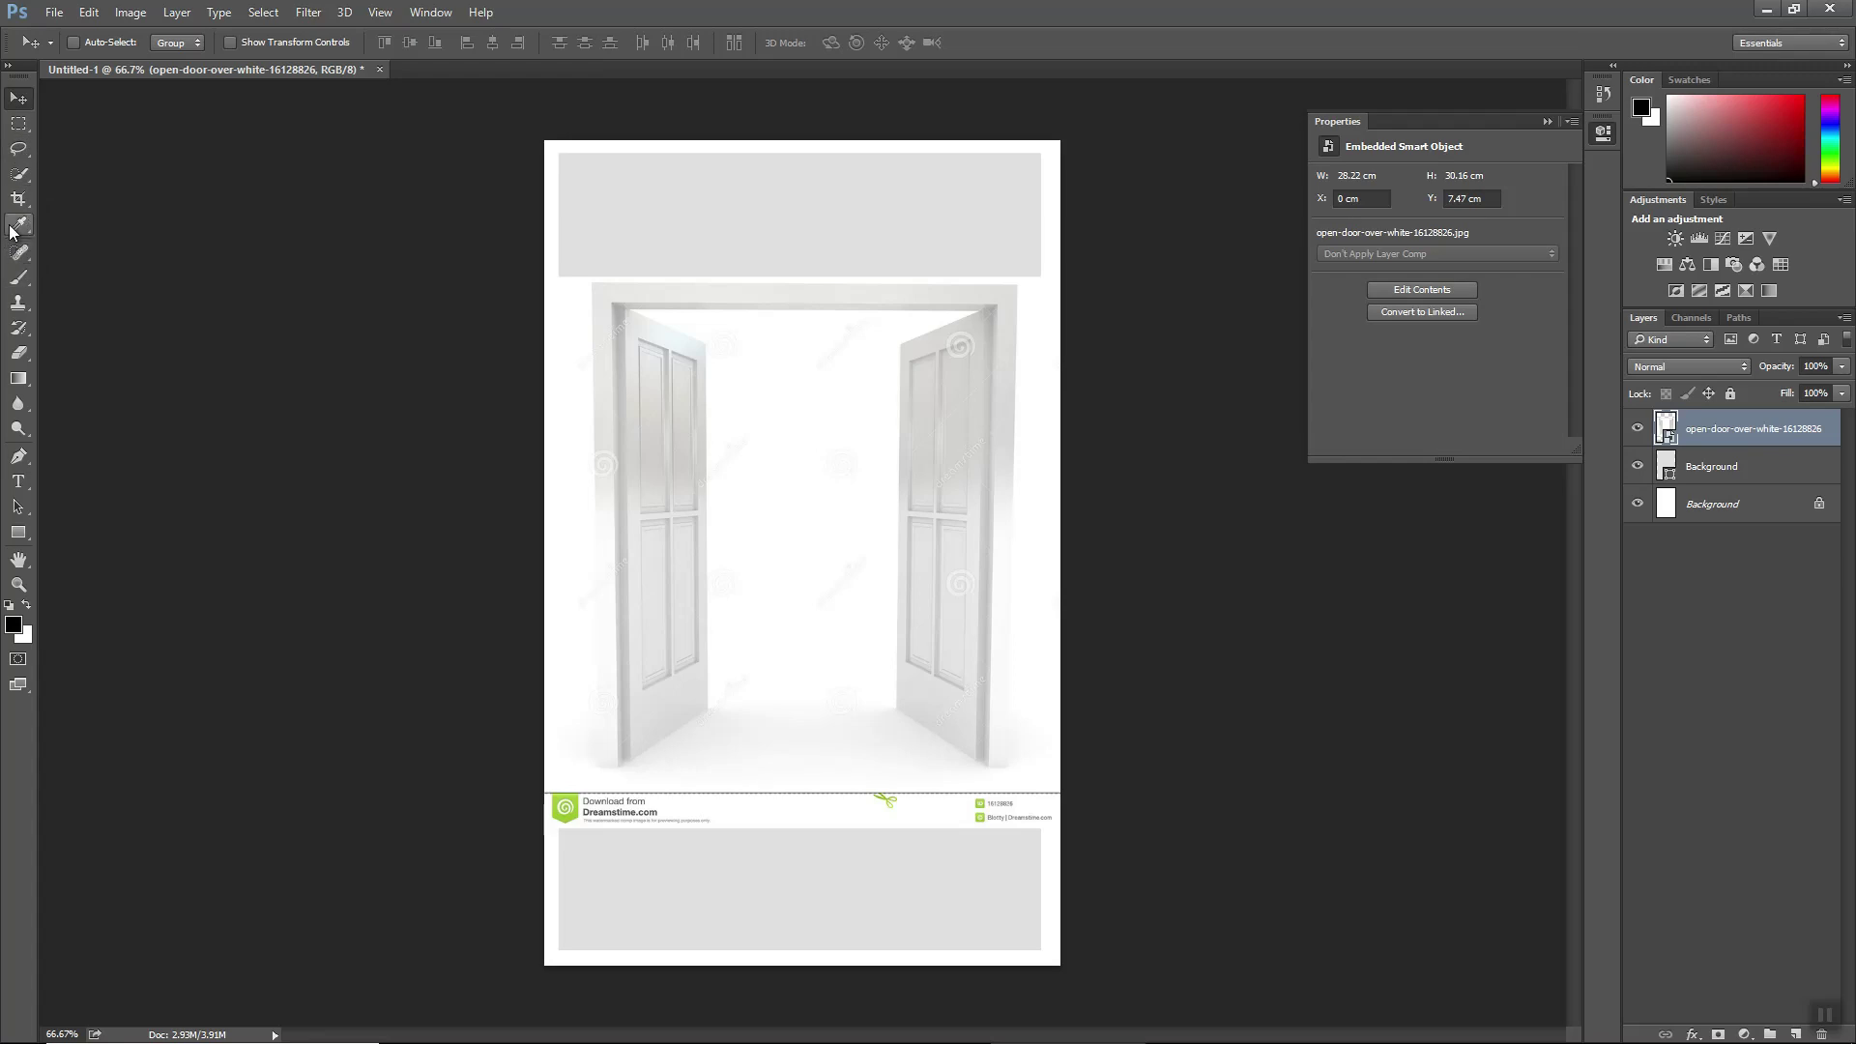
- Rasterize the door image and erase a strip along the line above its Dreamstime footer
click(19, 353)
click(613, 781)
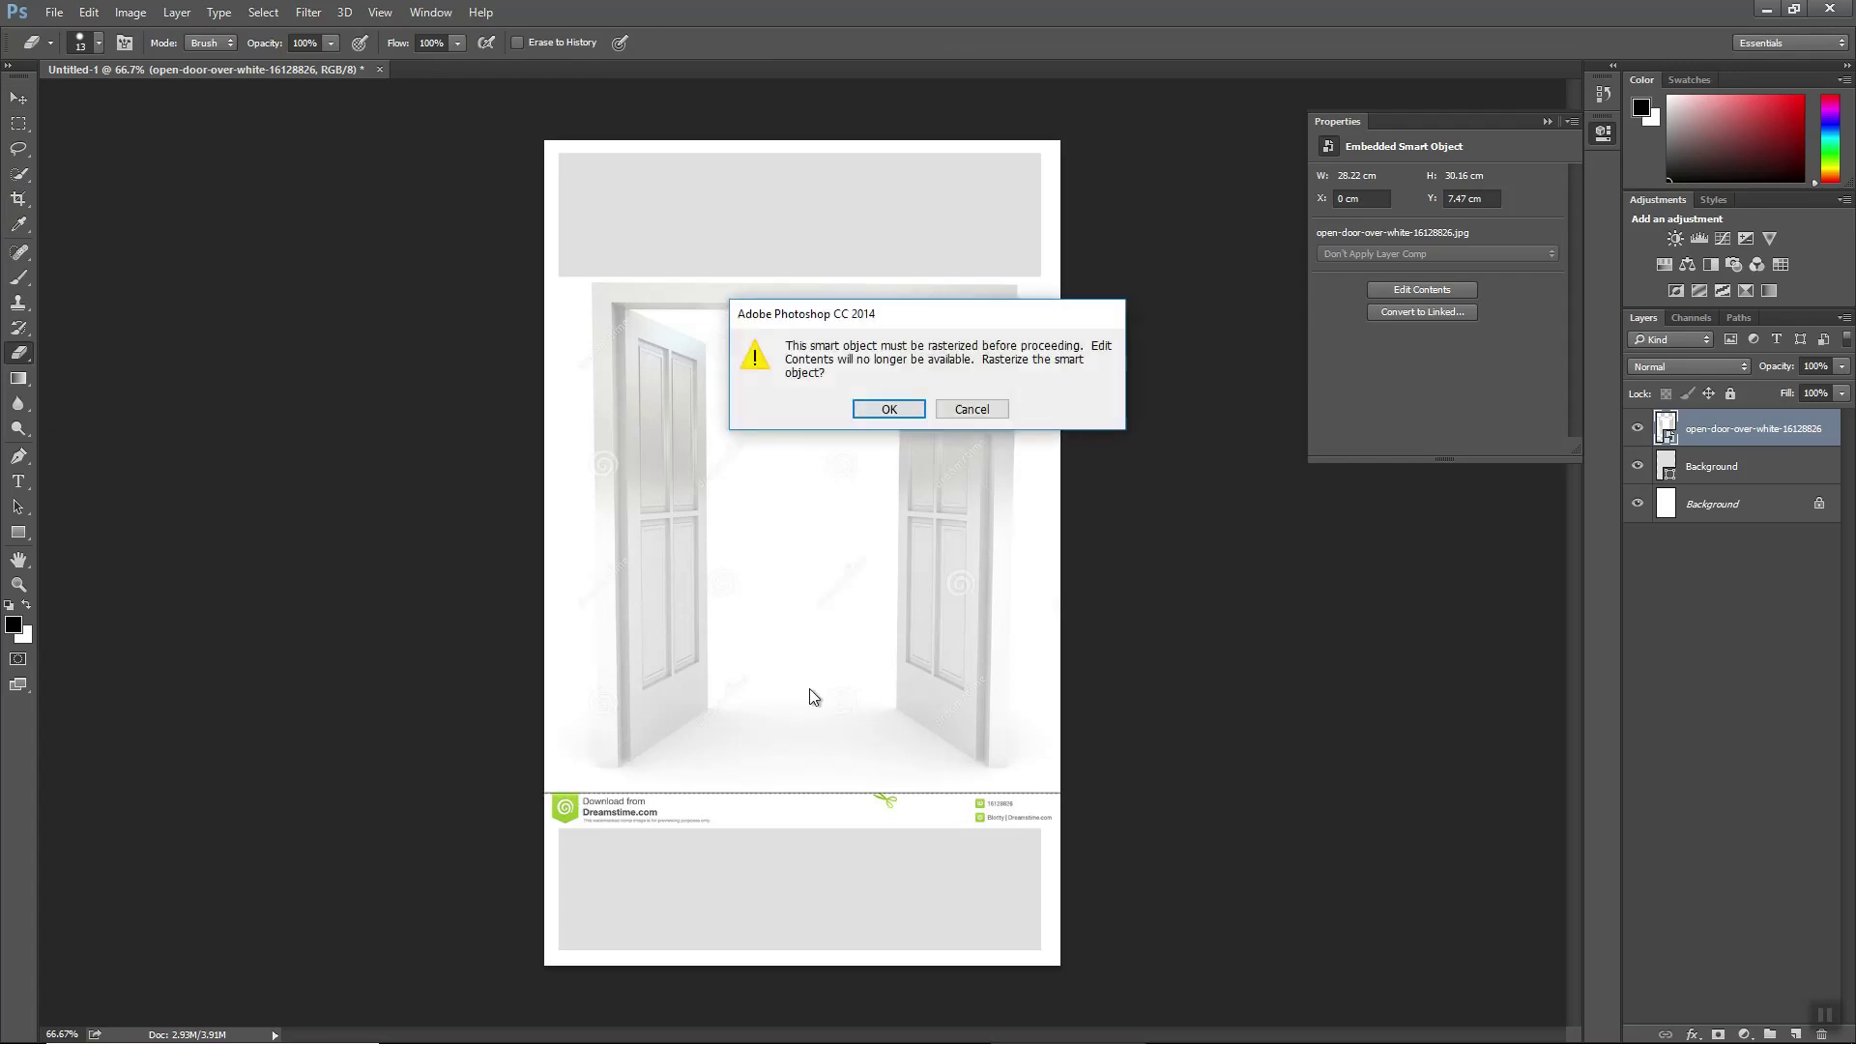
click(878, 410)
drag(539, 782, 1063, 793)
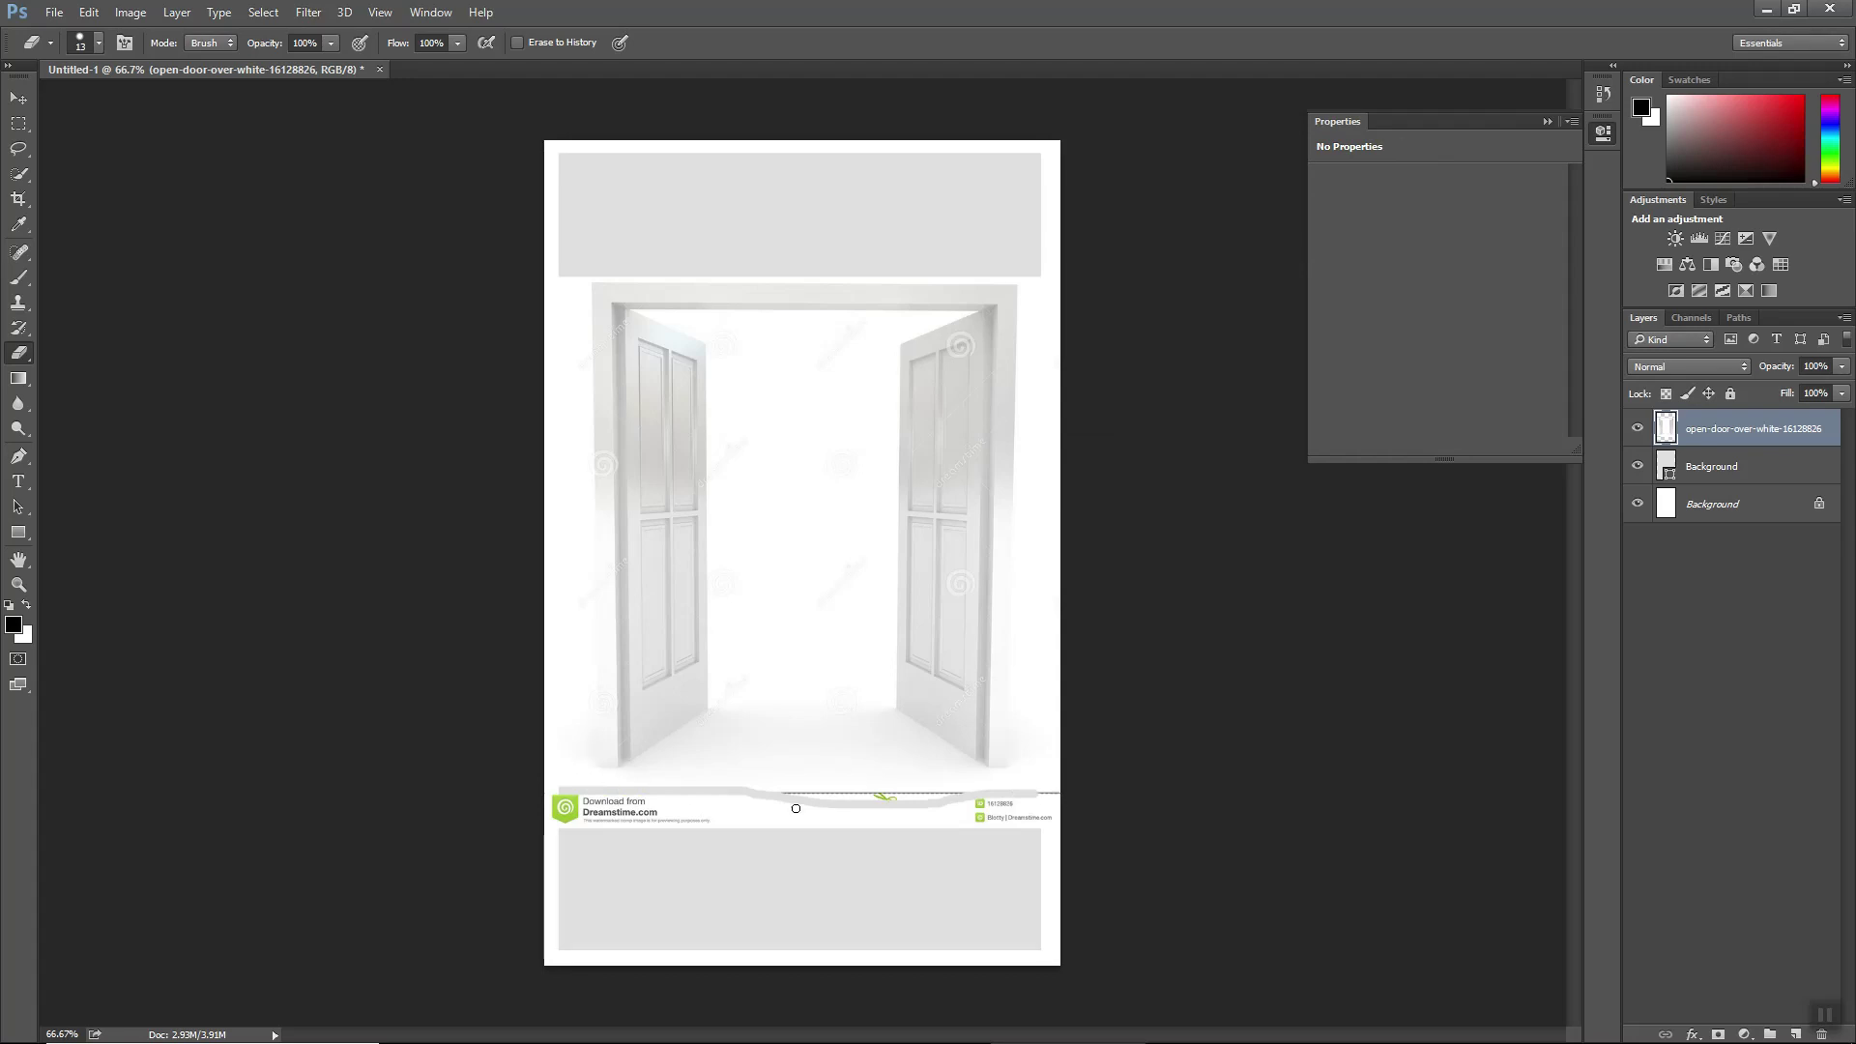
- Select the white area around and between the doors with the Magic Wand, replacing the rough Quick Selection along the footer line
click(18, 174)
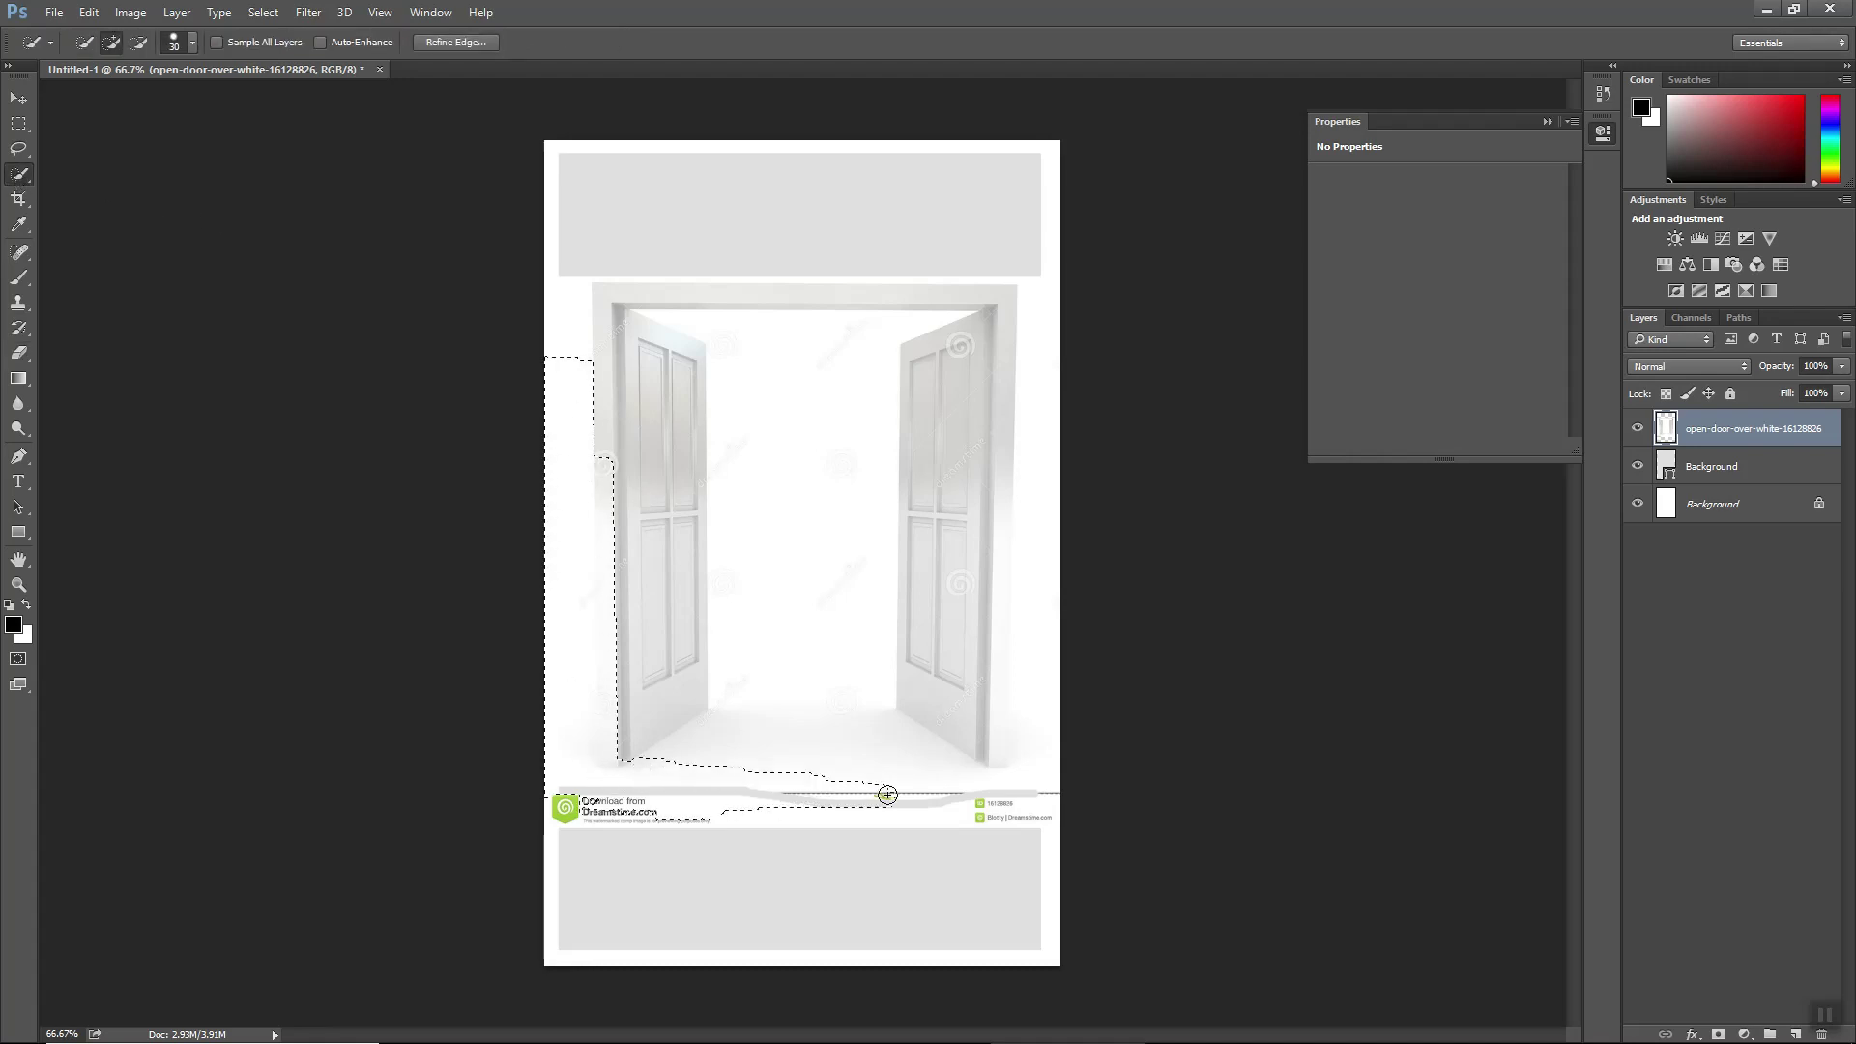
click(578, 786)
right_click(25, 177)
click(107, 195)
click(576, 309)
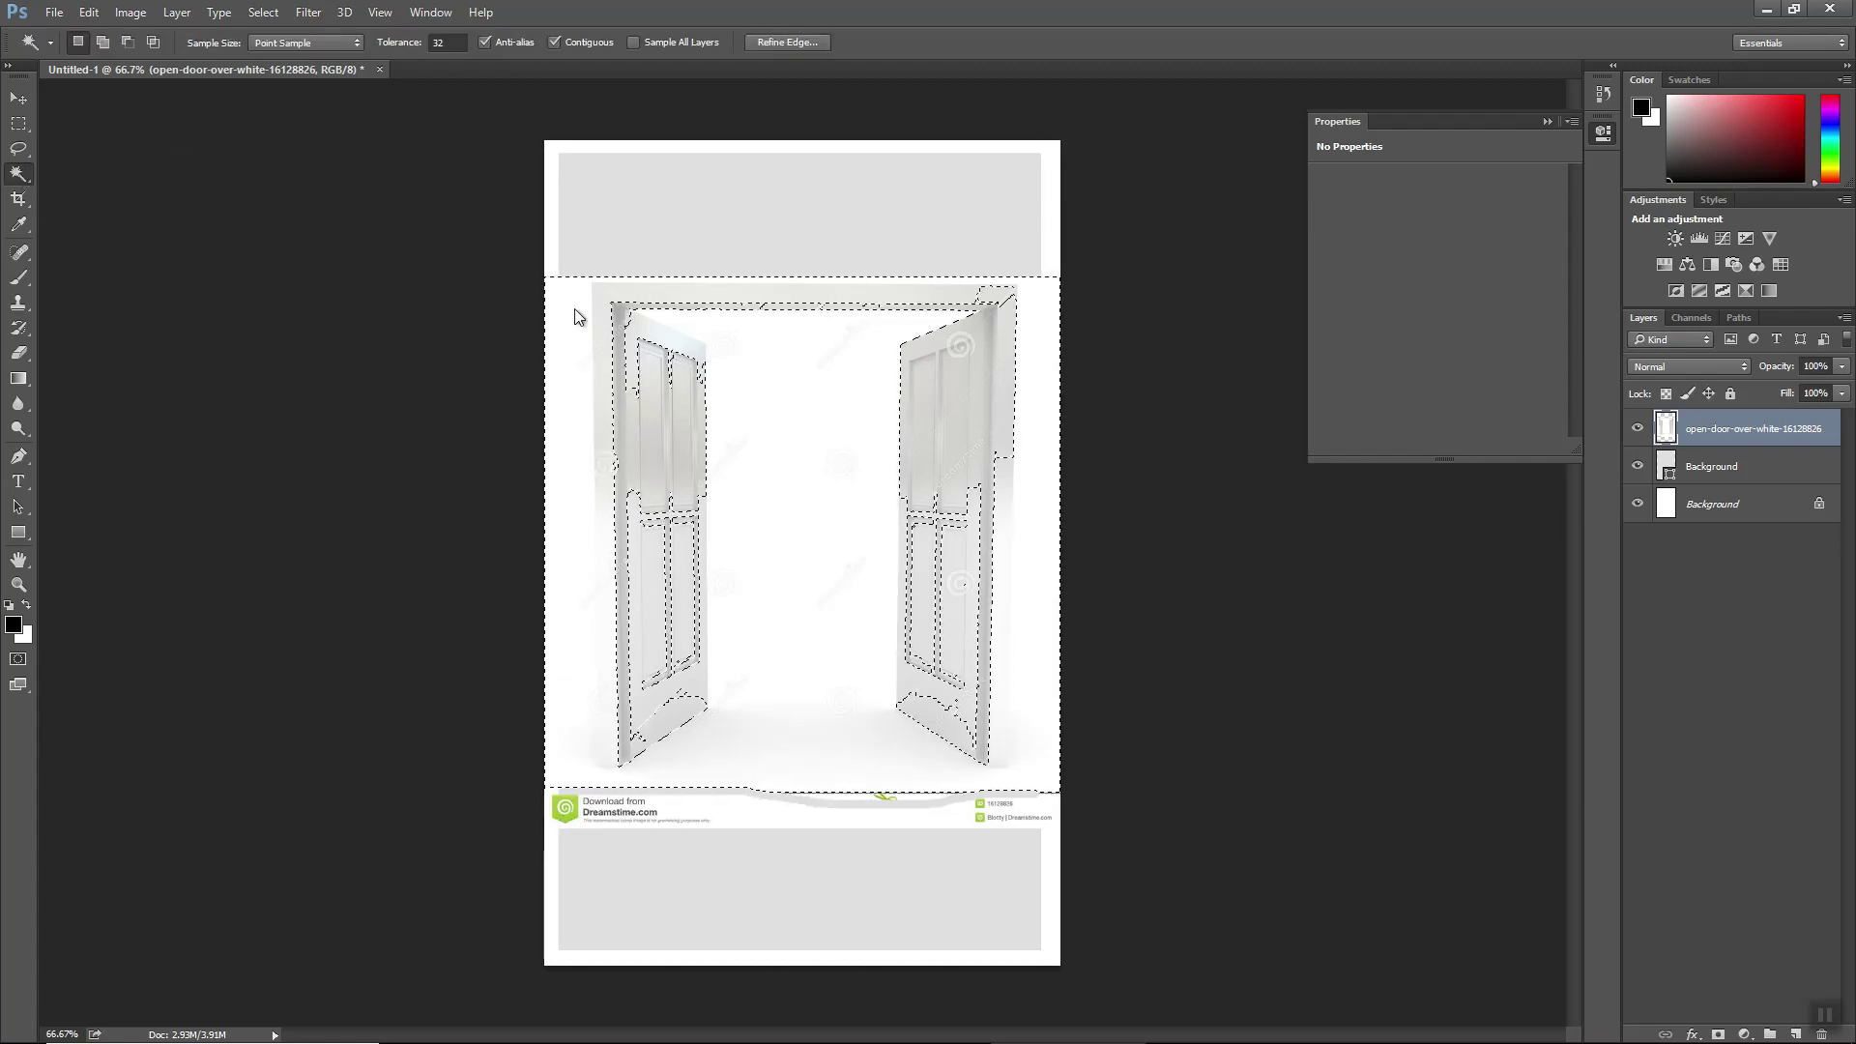
click(1054, 327)
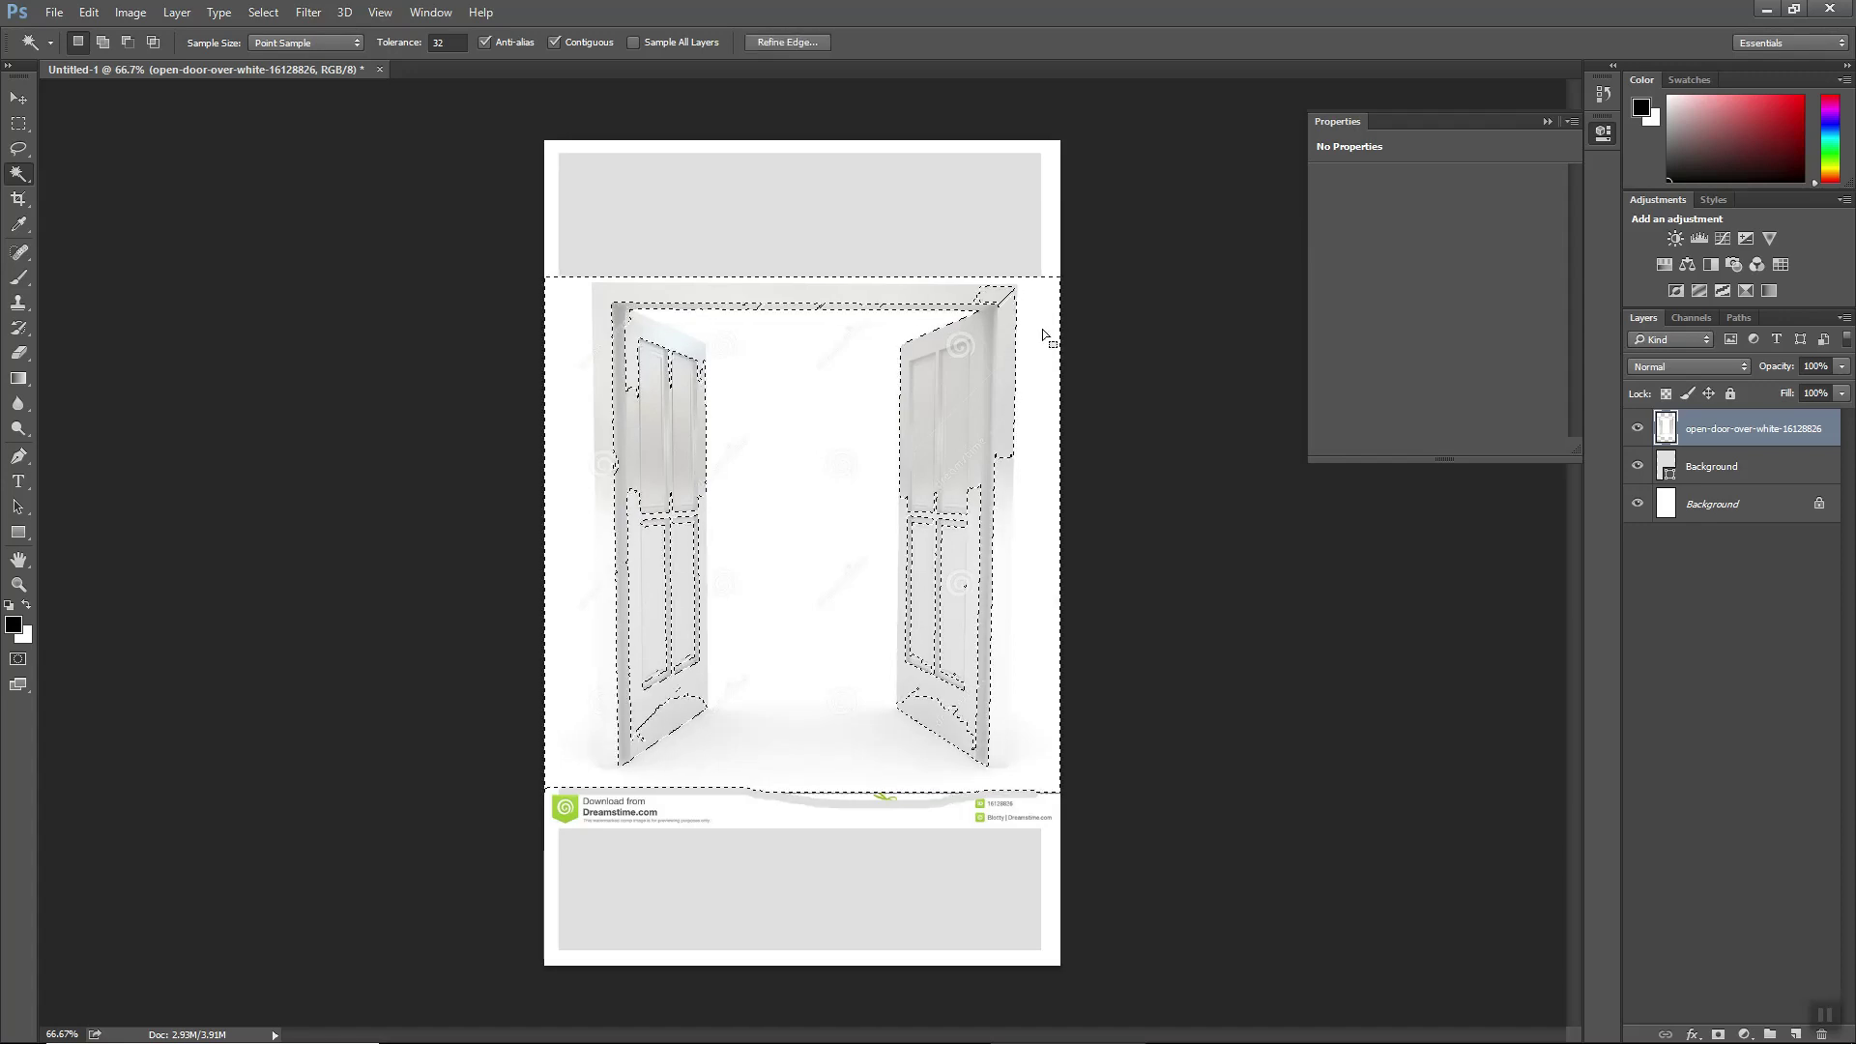
click(1042, 329)
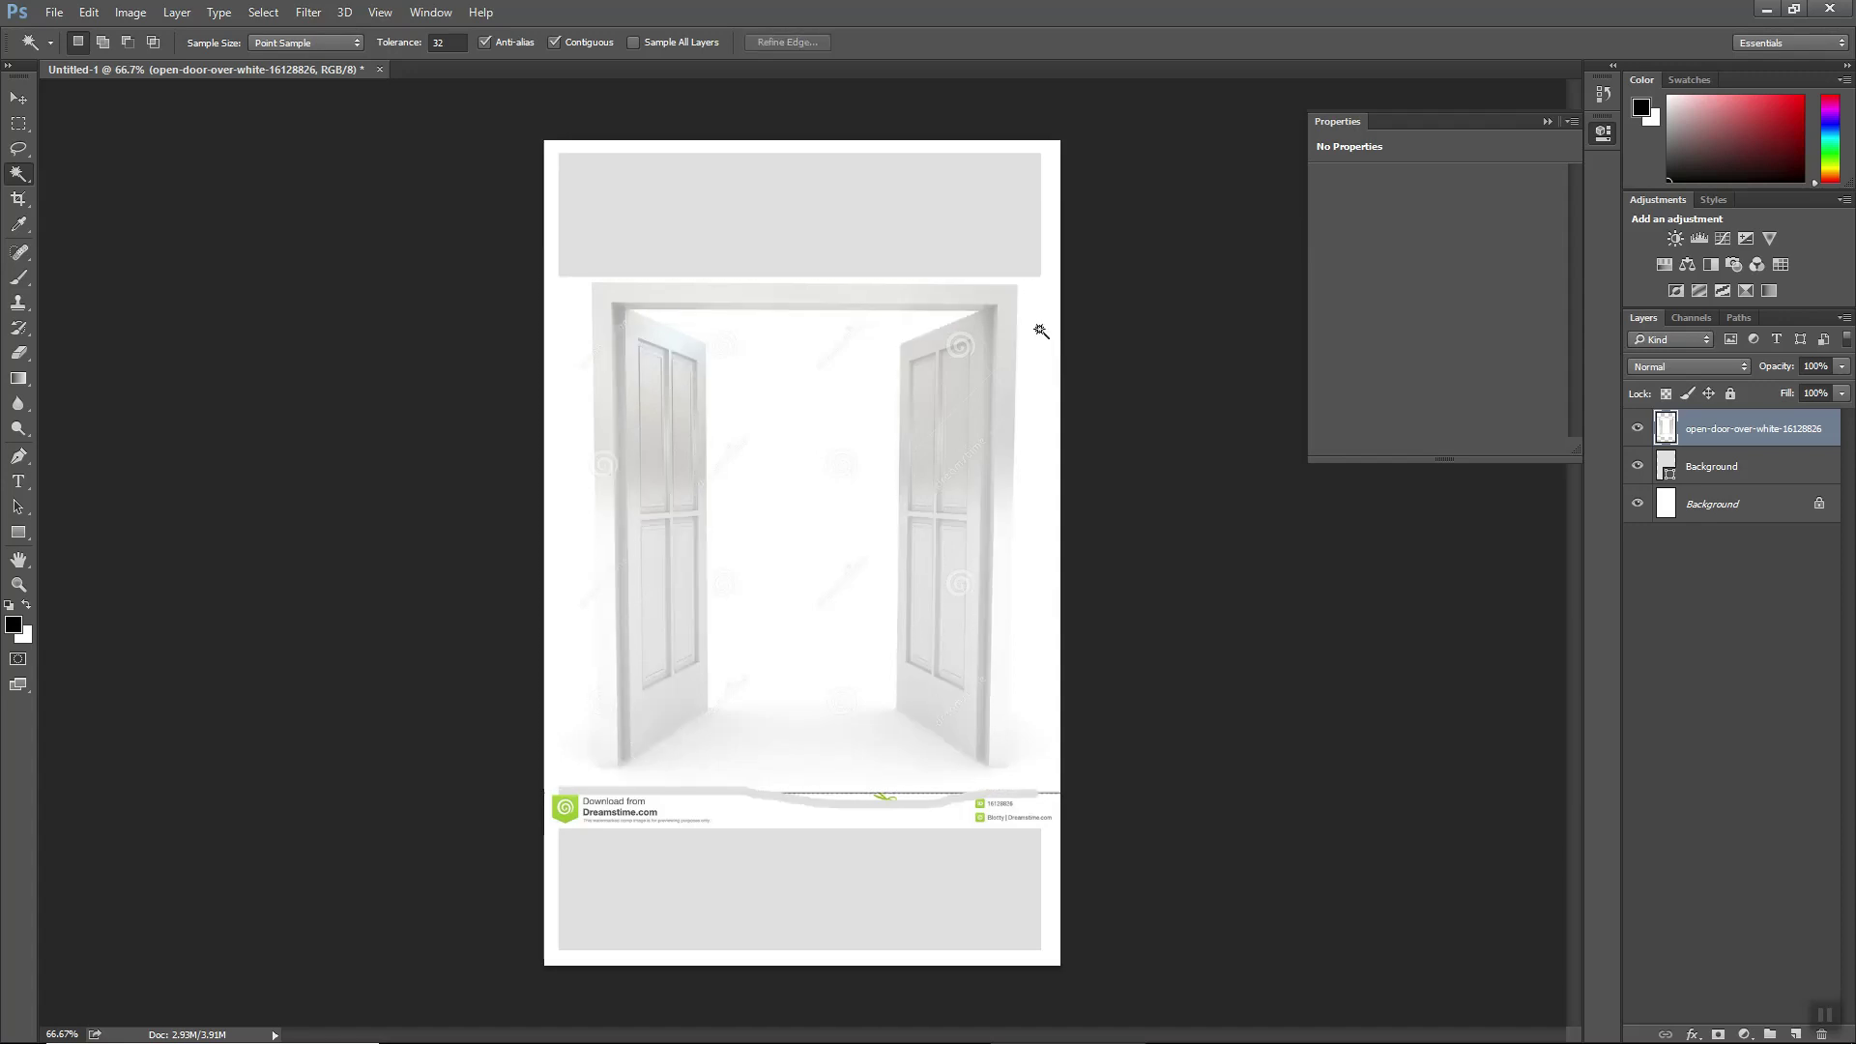
click(567, 324)
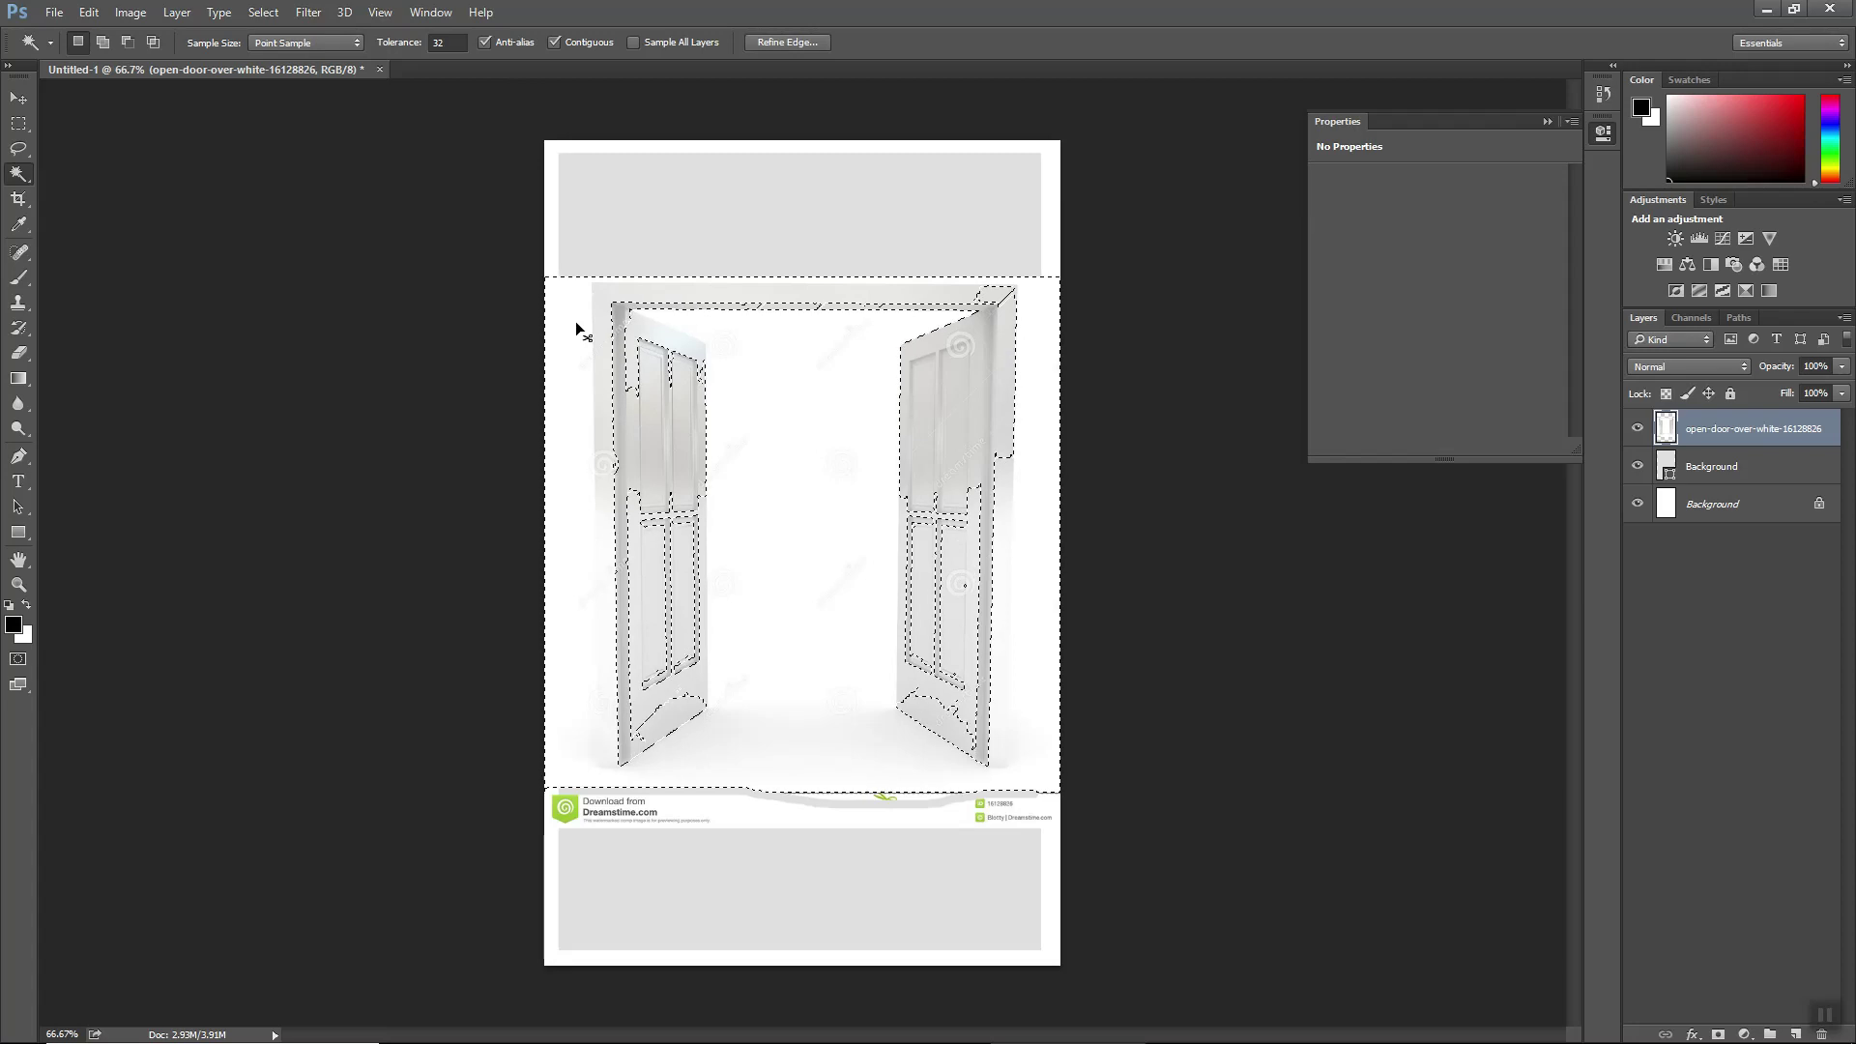
click(577, 324)
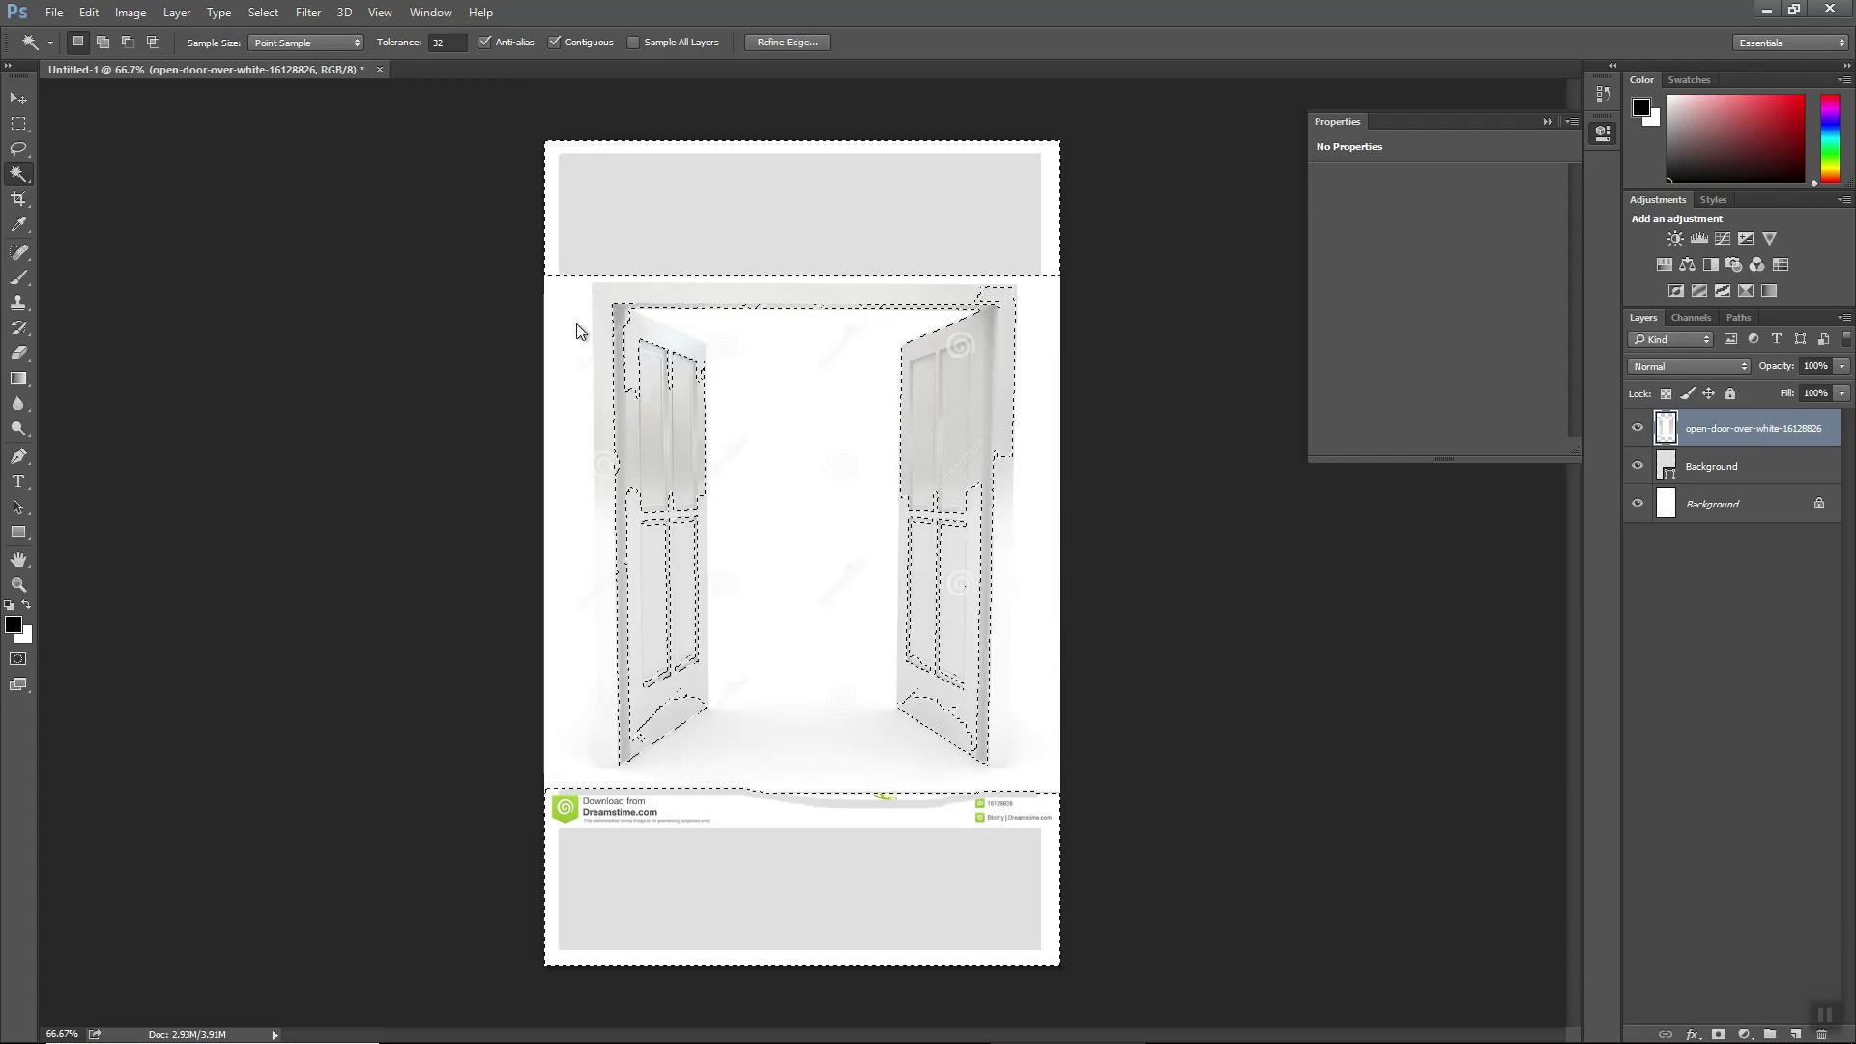
click(804, 358)
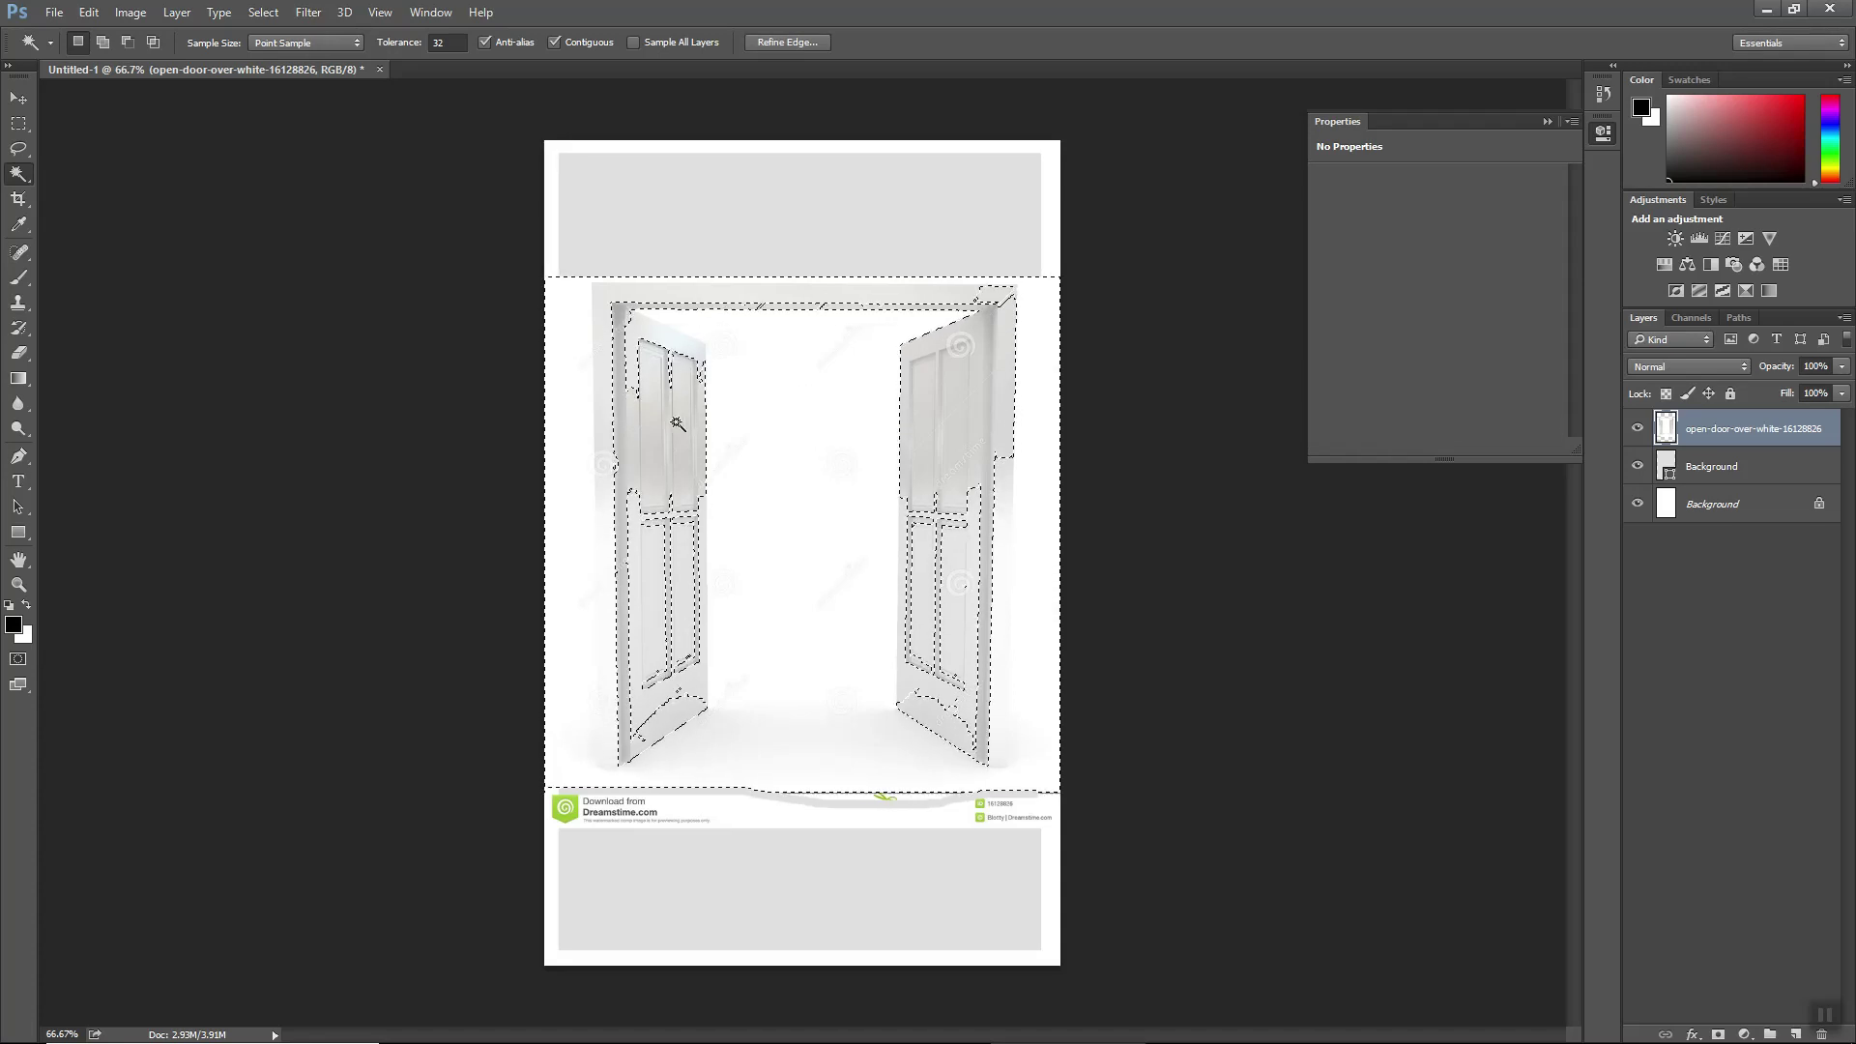
click(621, 468)
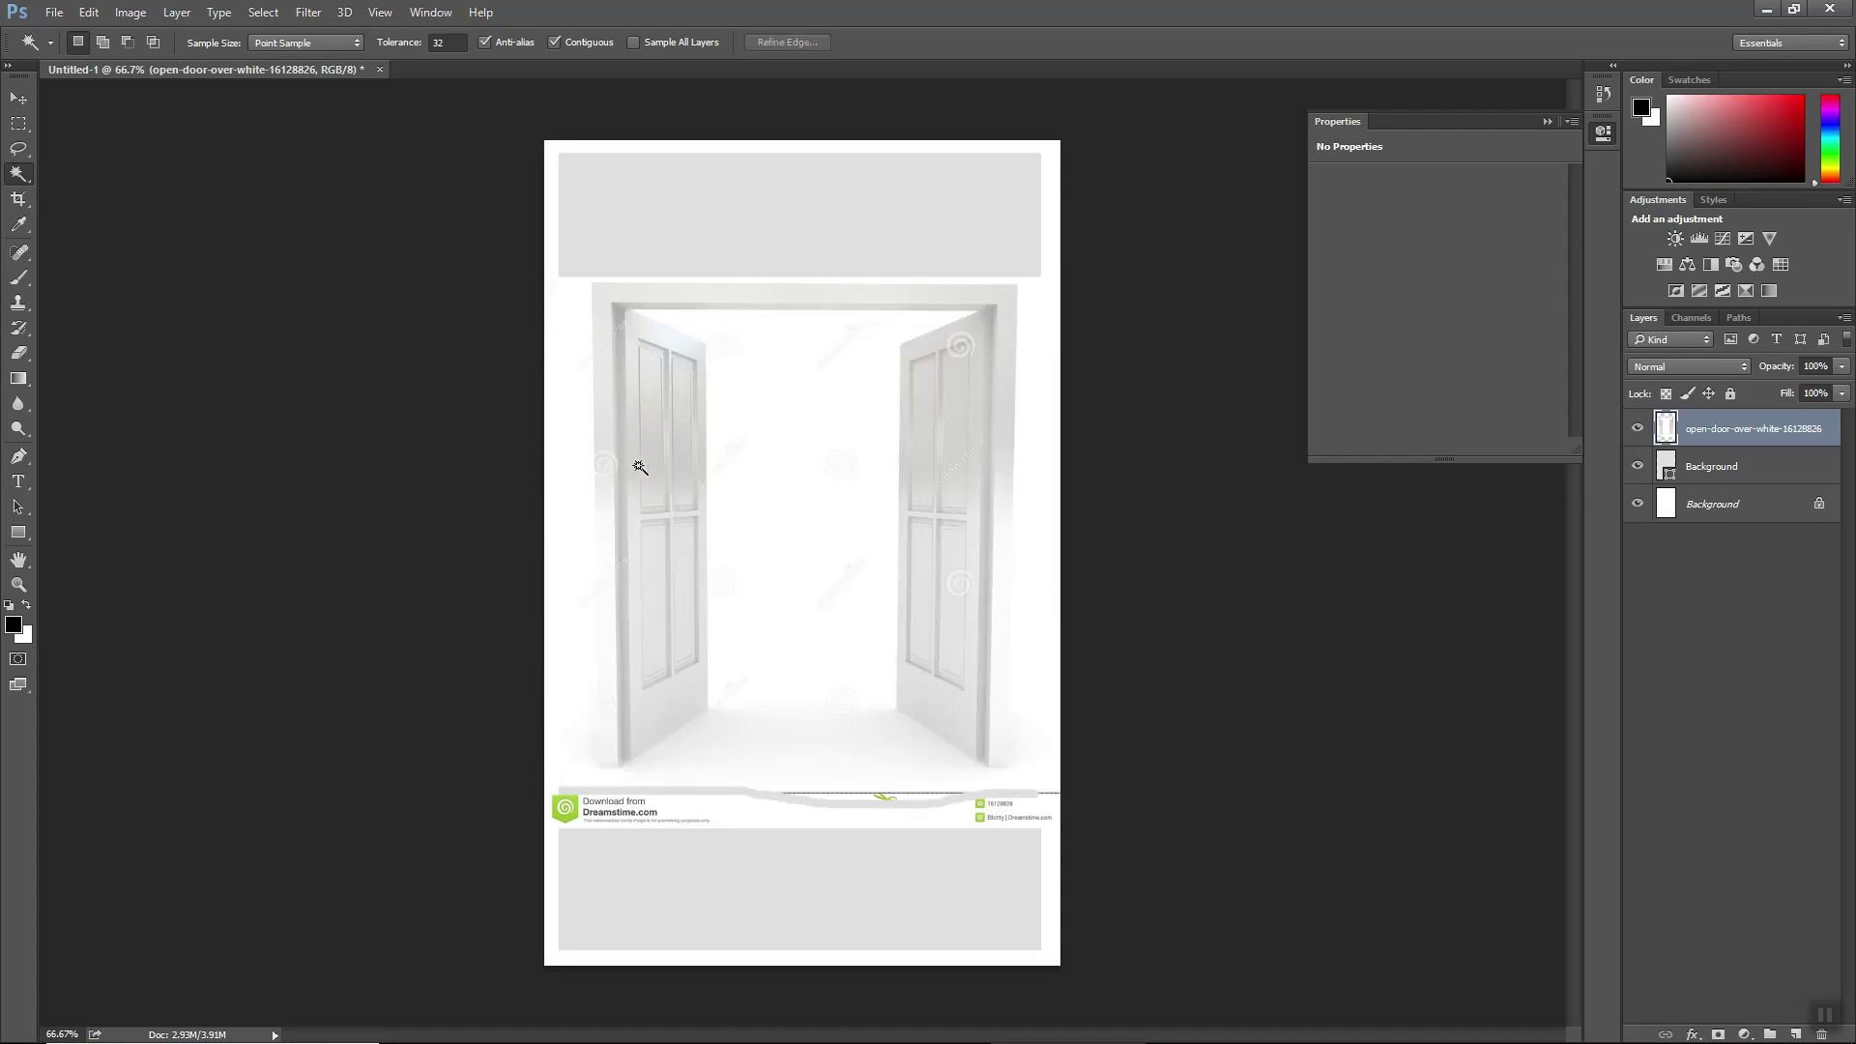
click(786, 439)
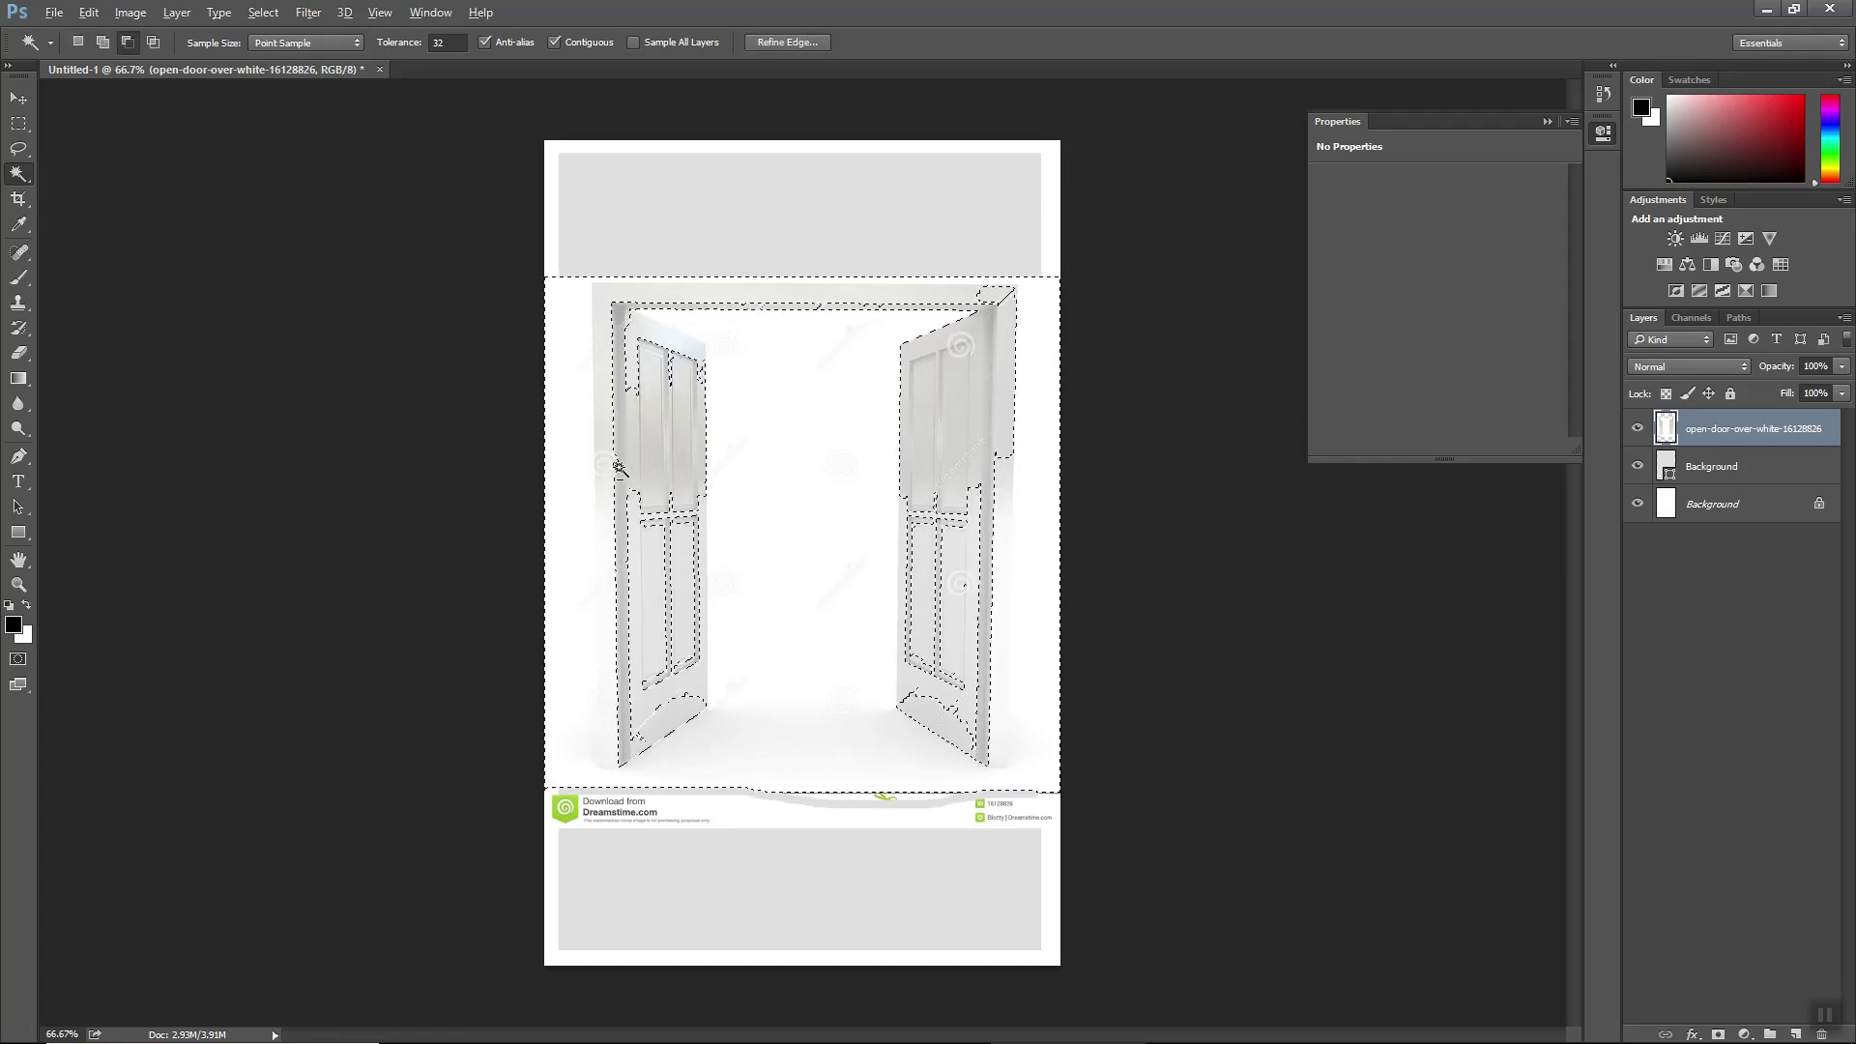
click(614, 466)
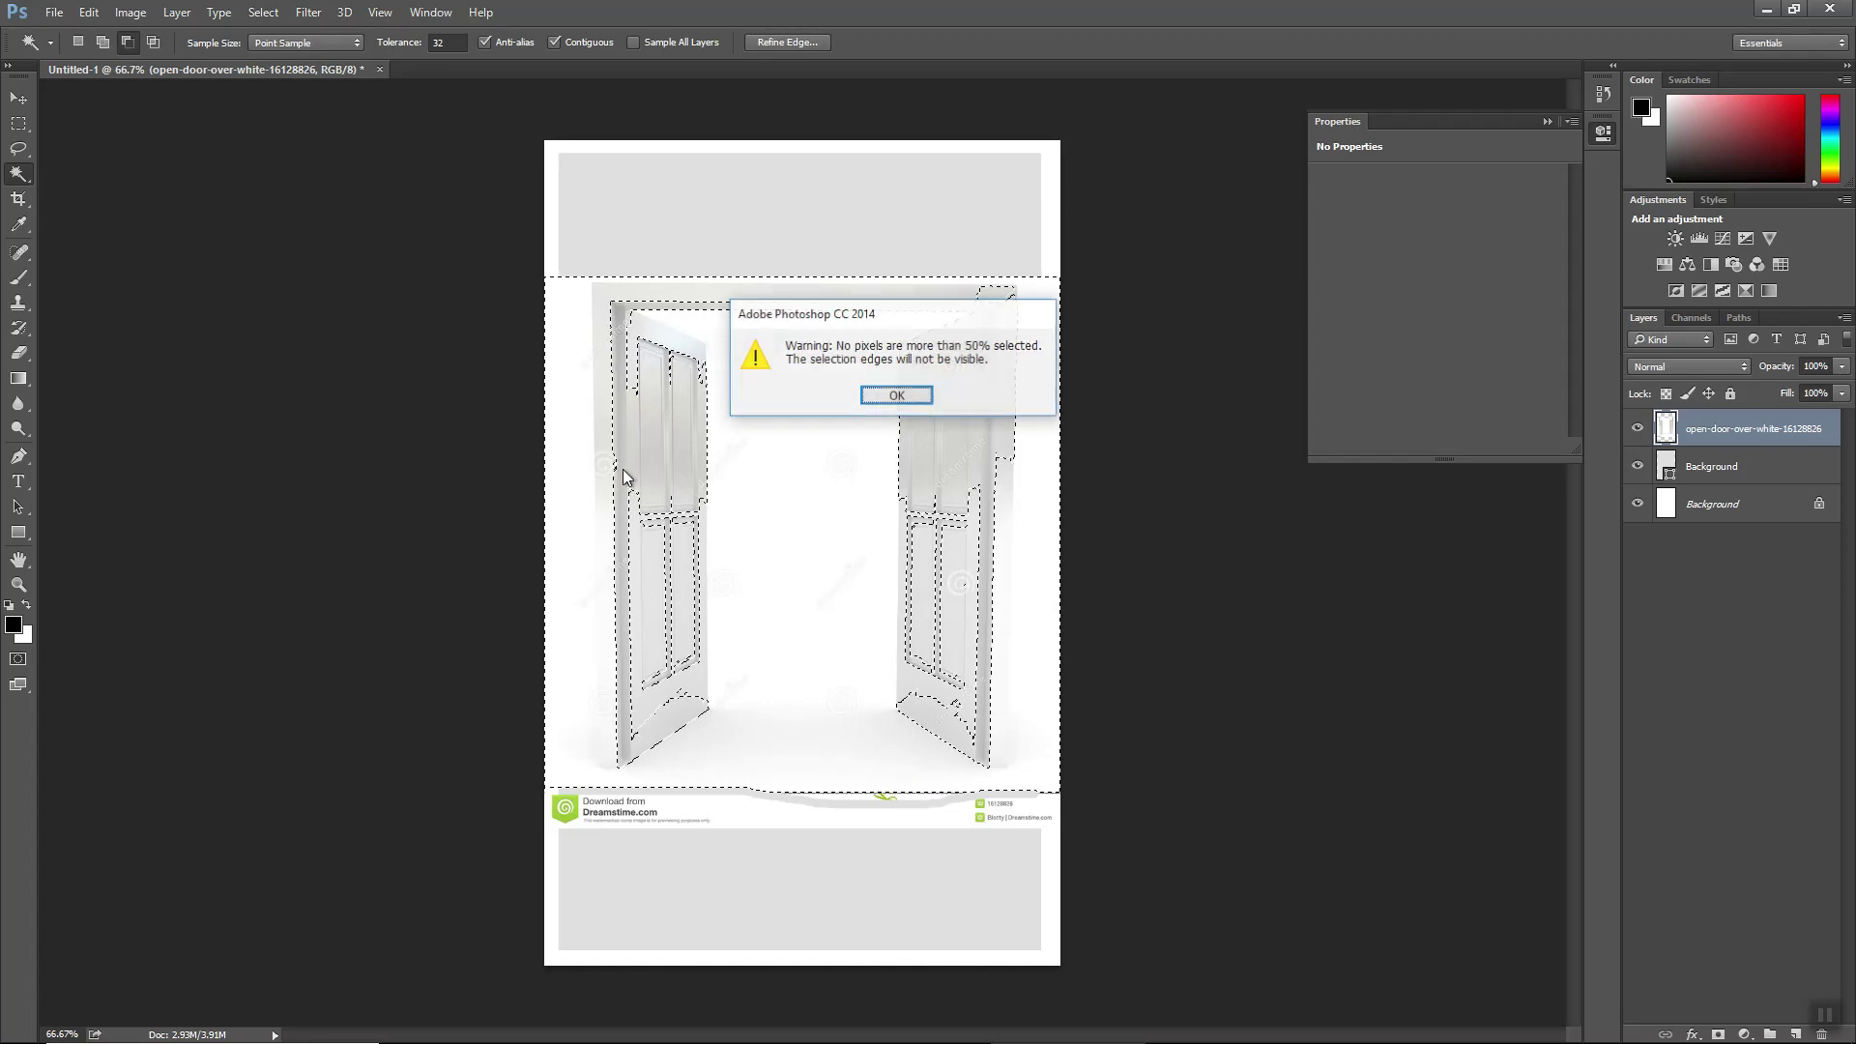
click(880, 396)
click(801, 503)
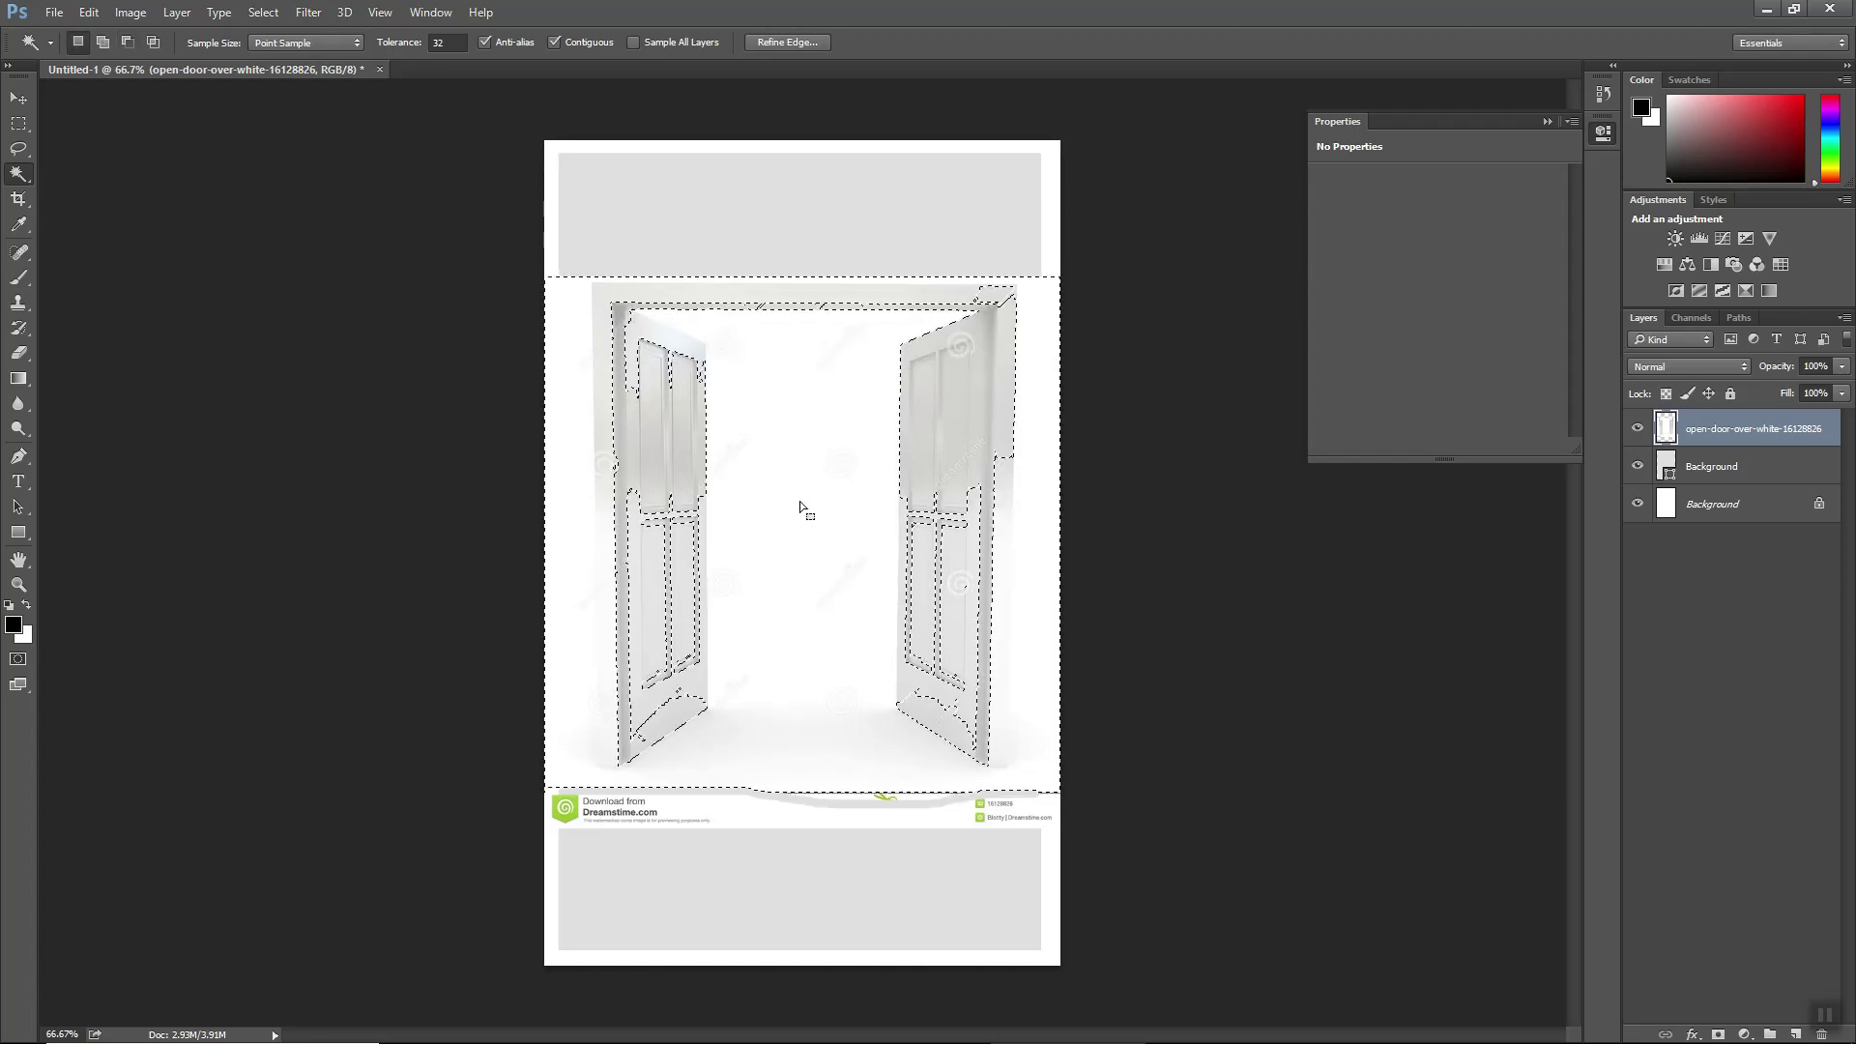
key(ctrl+d)
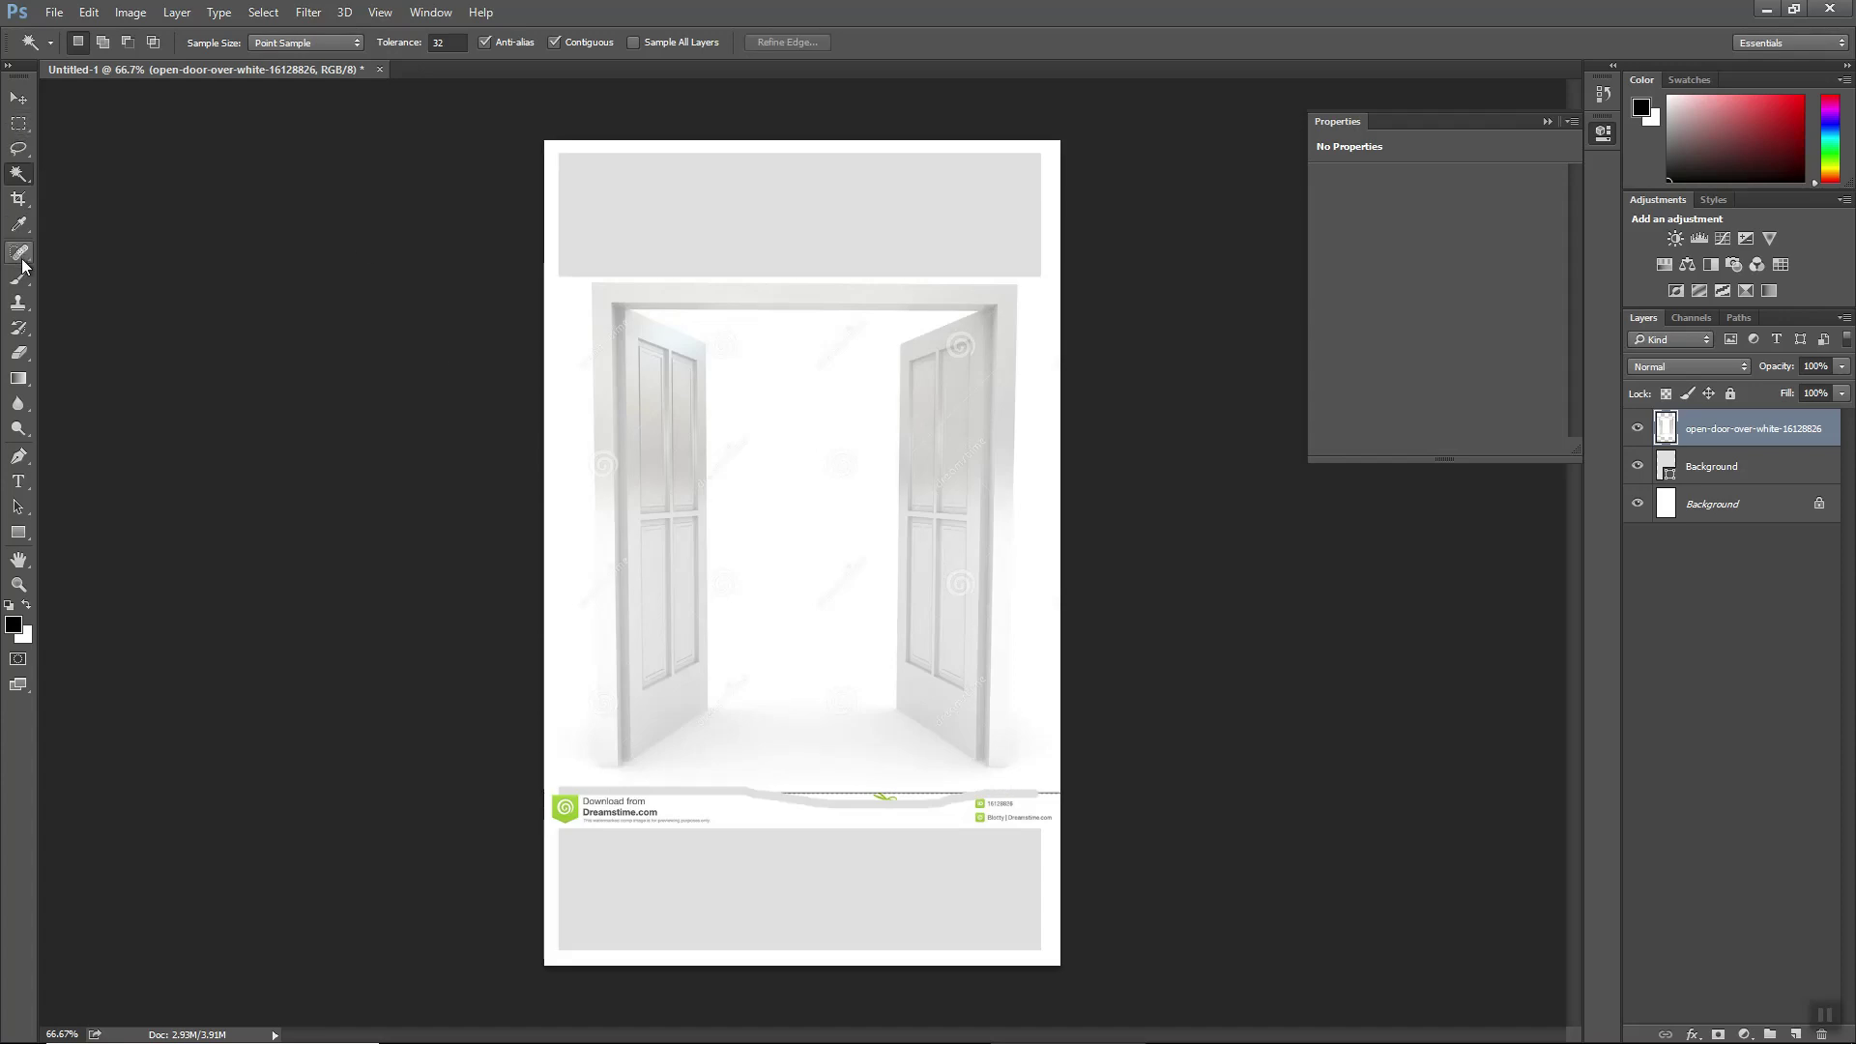
- Outline the door frame and both open doors with a closed Polygonal Lasso selection, leaving out the opening between them
click(18, 148)
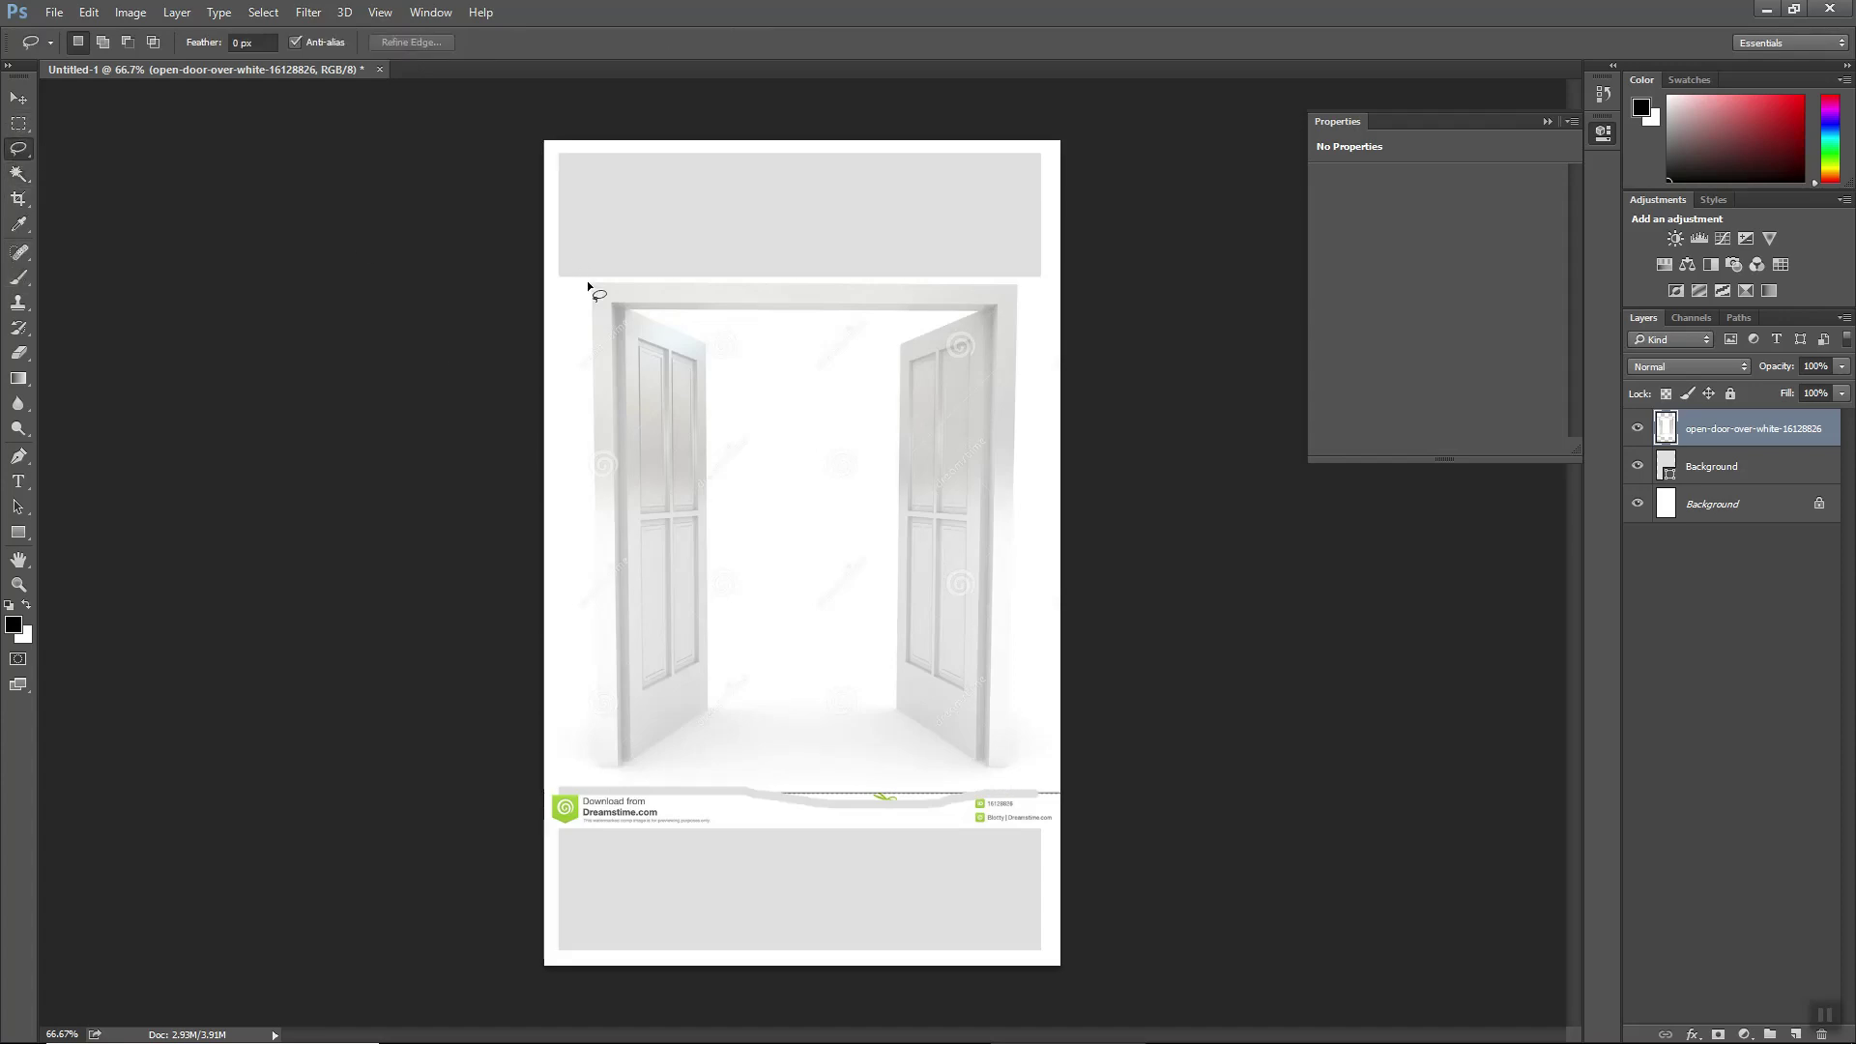
click(19, 147)
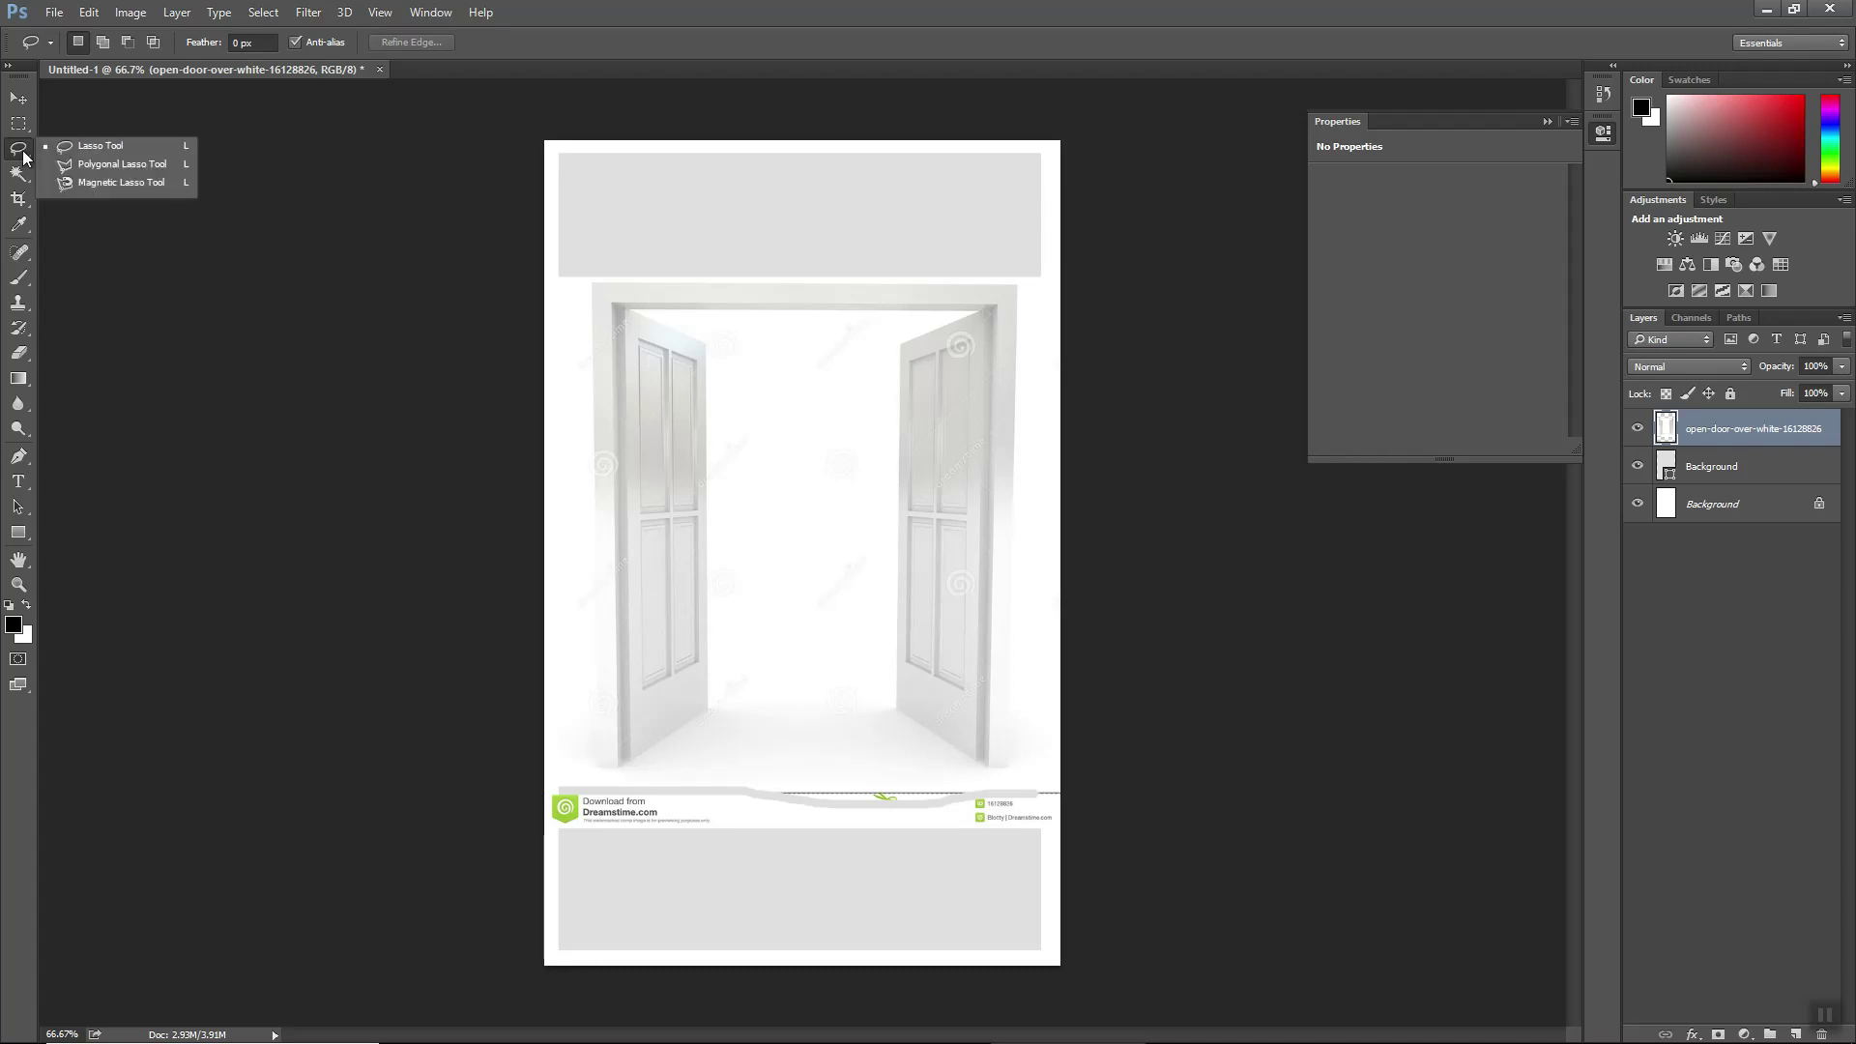
click(97, 161)
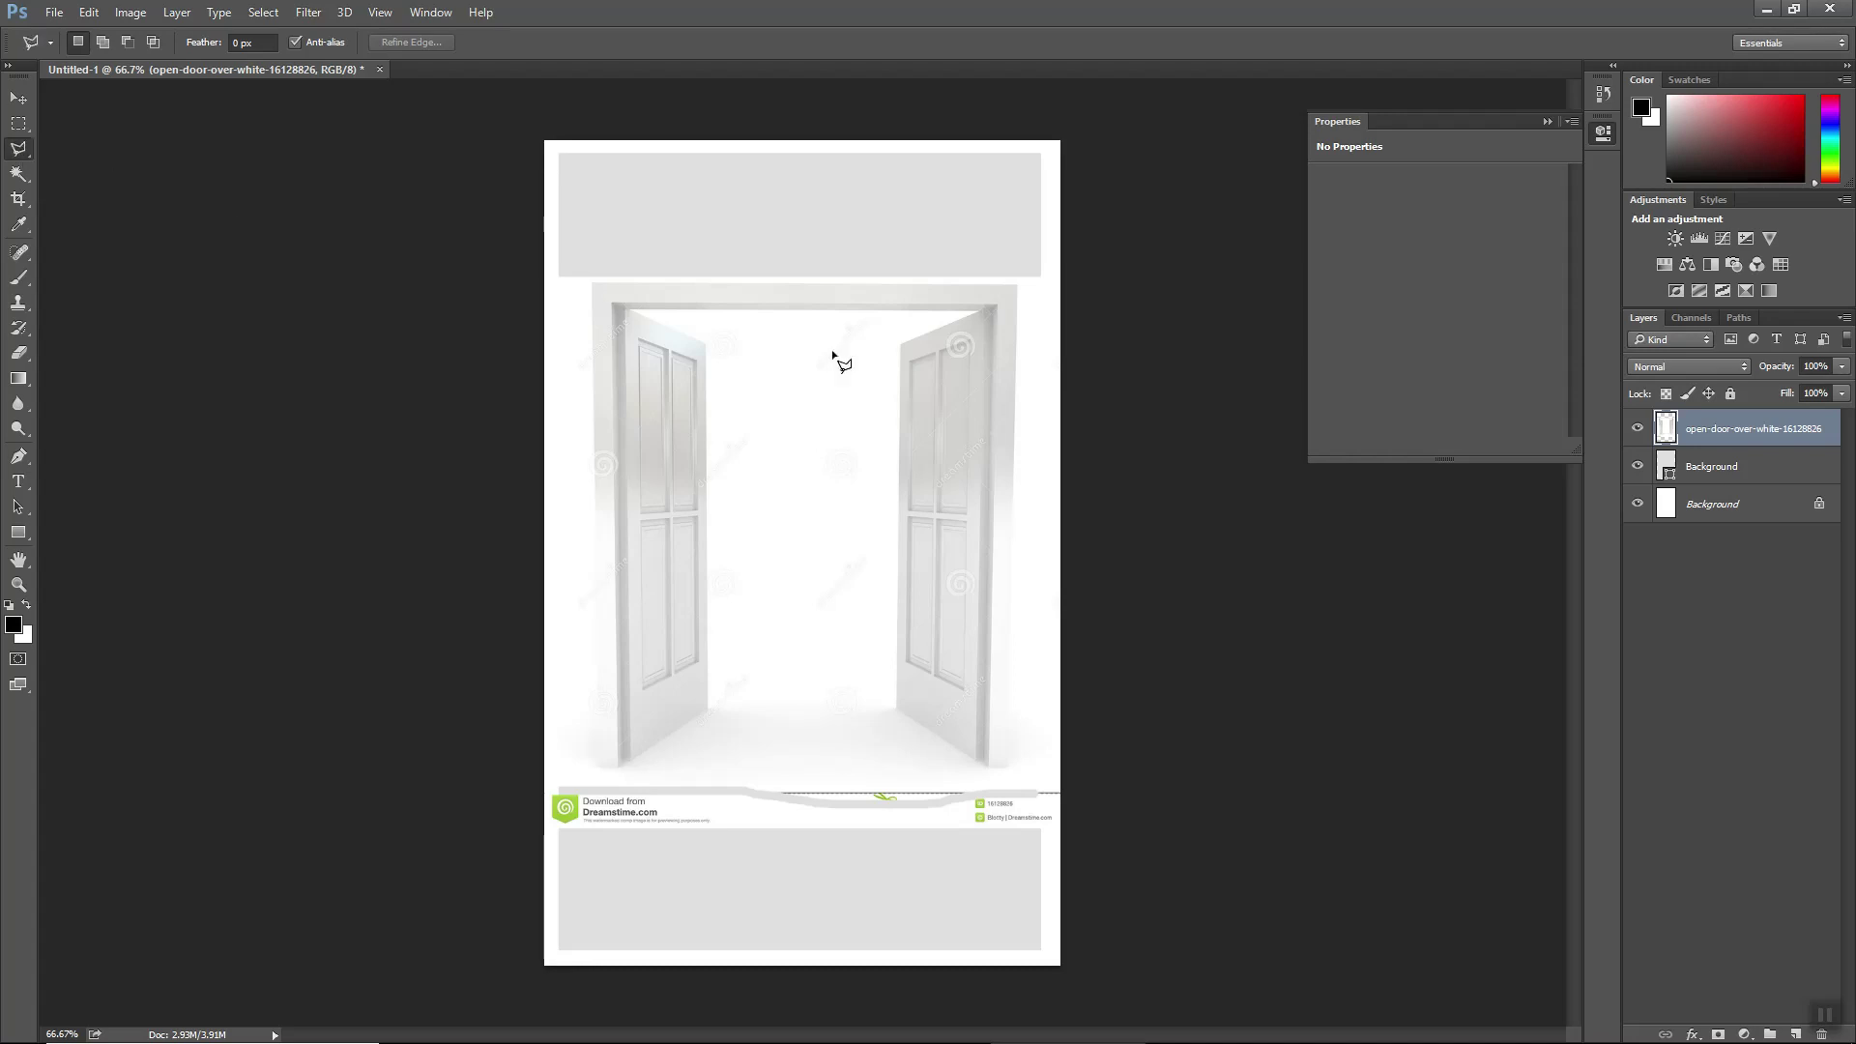
click(591, 285)
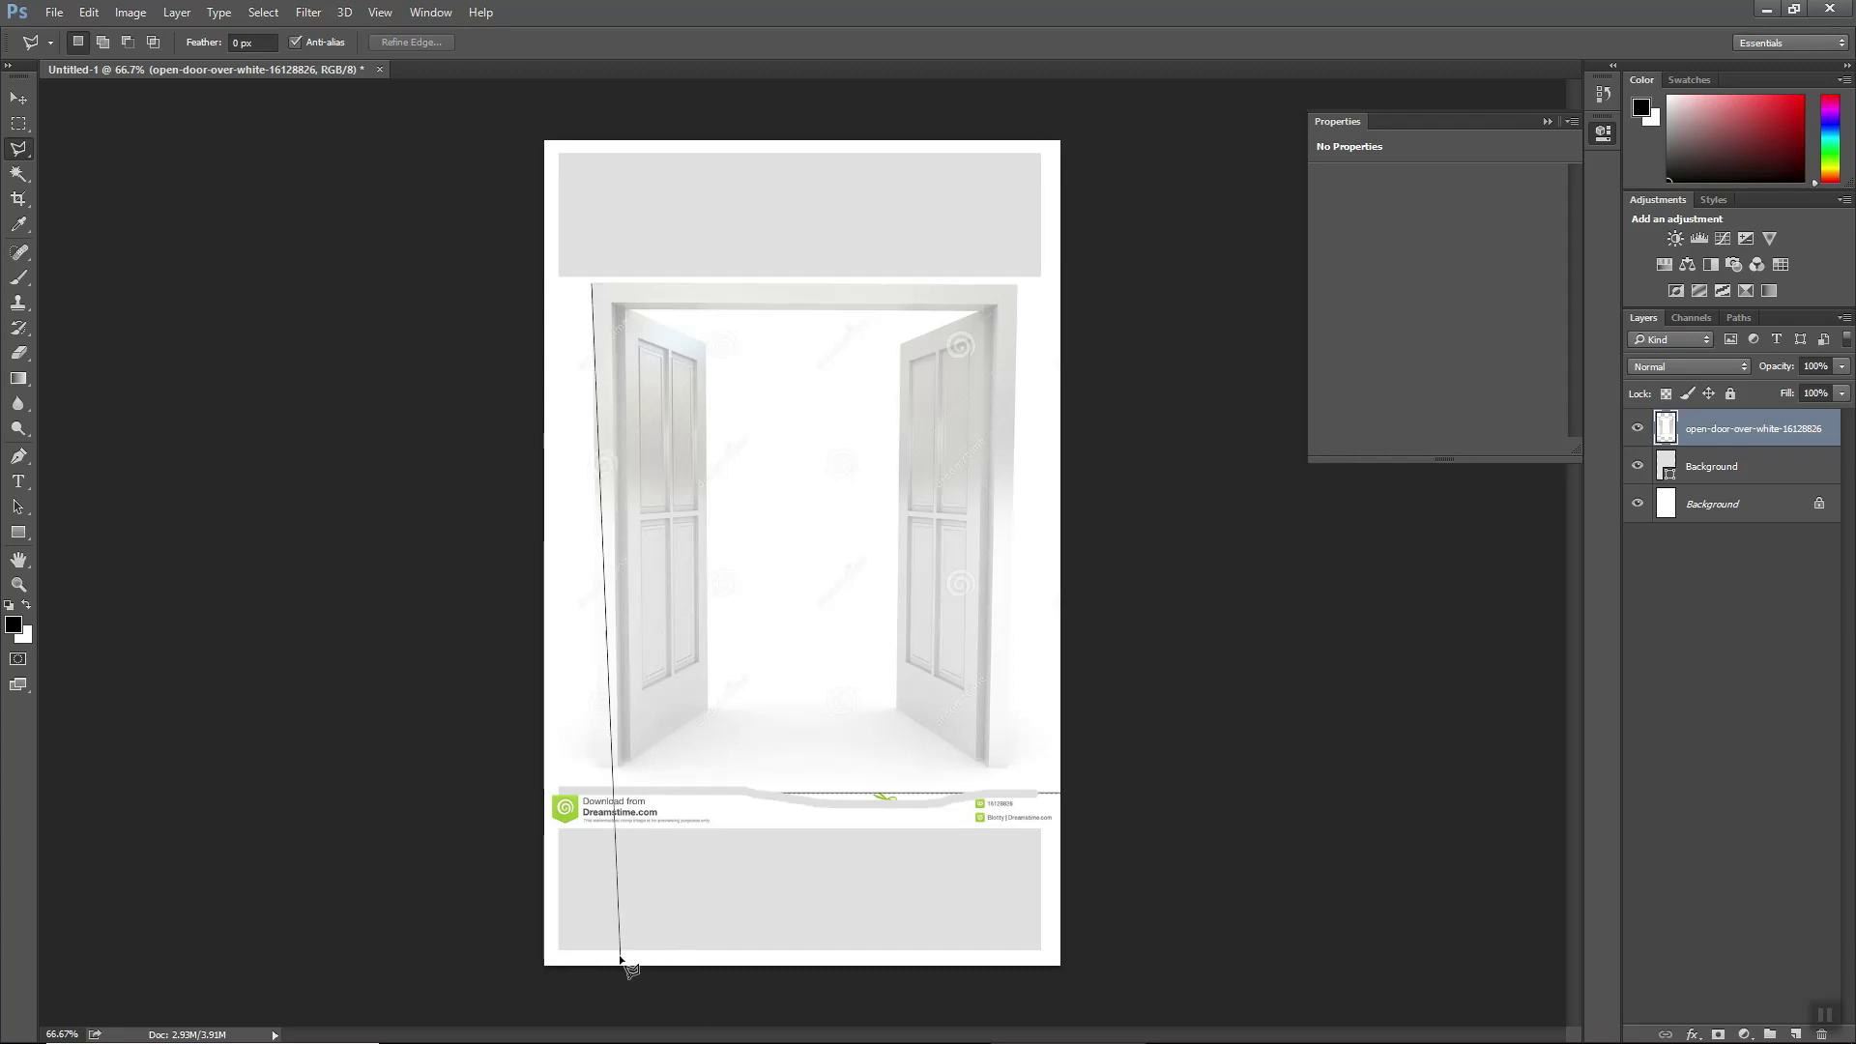
click(598, 768)
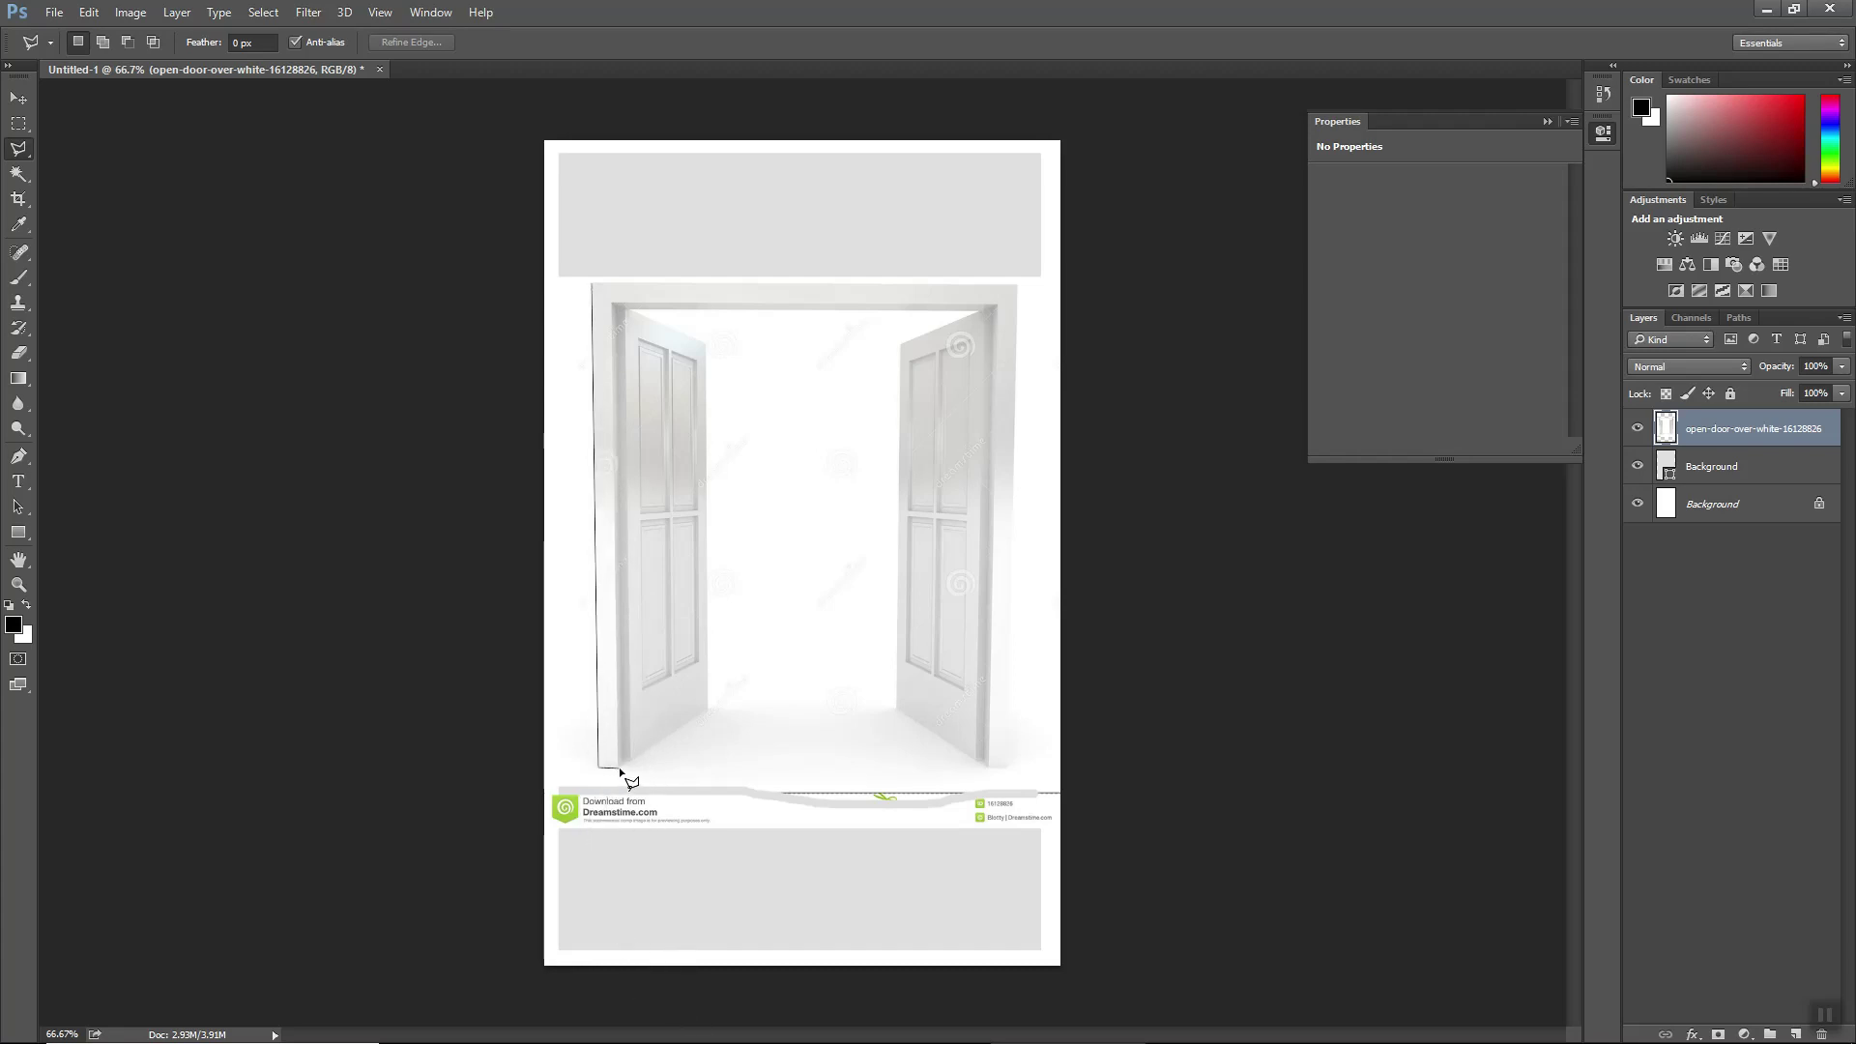
click(619, 770)
click(709, 712)
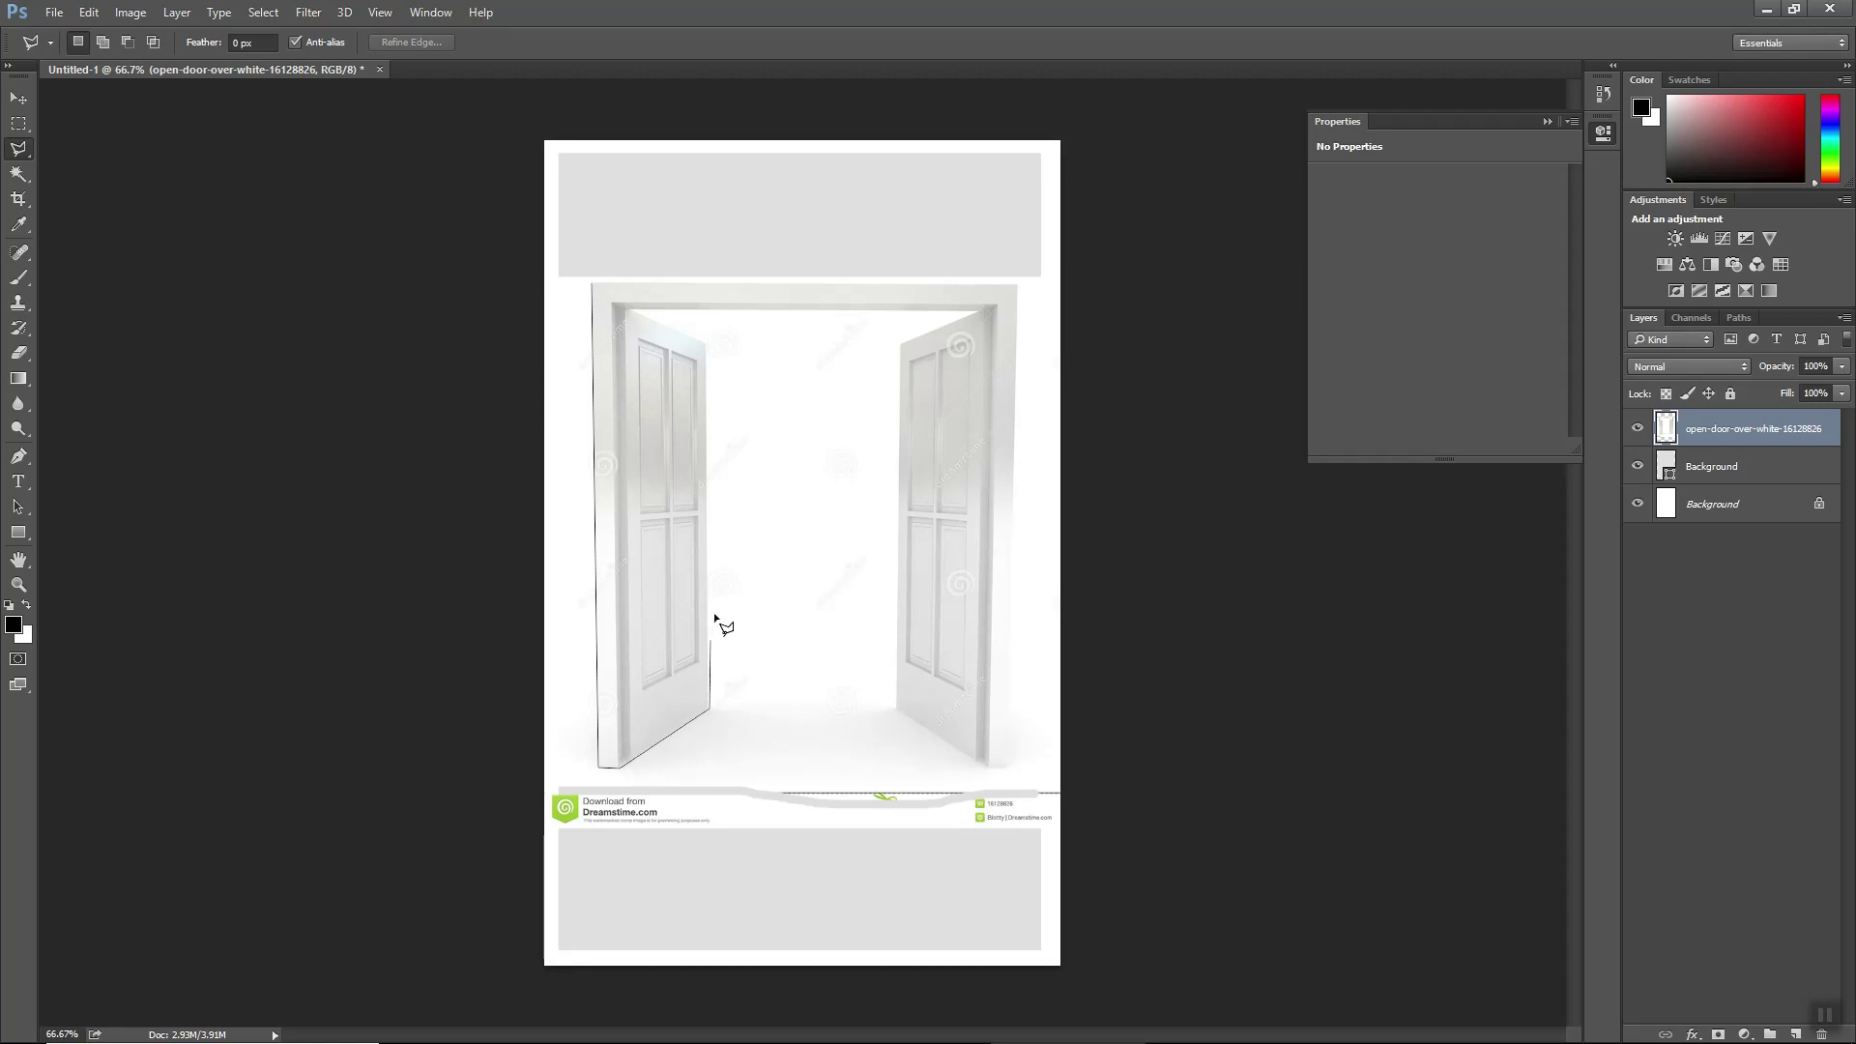
click(706, 345)
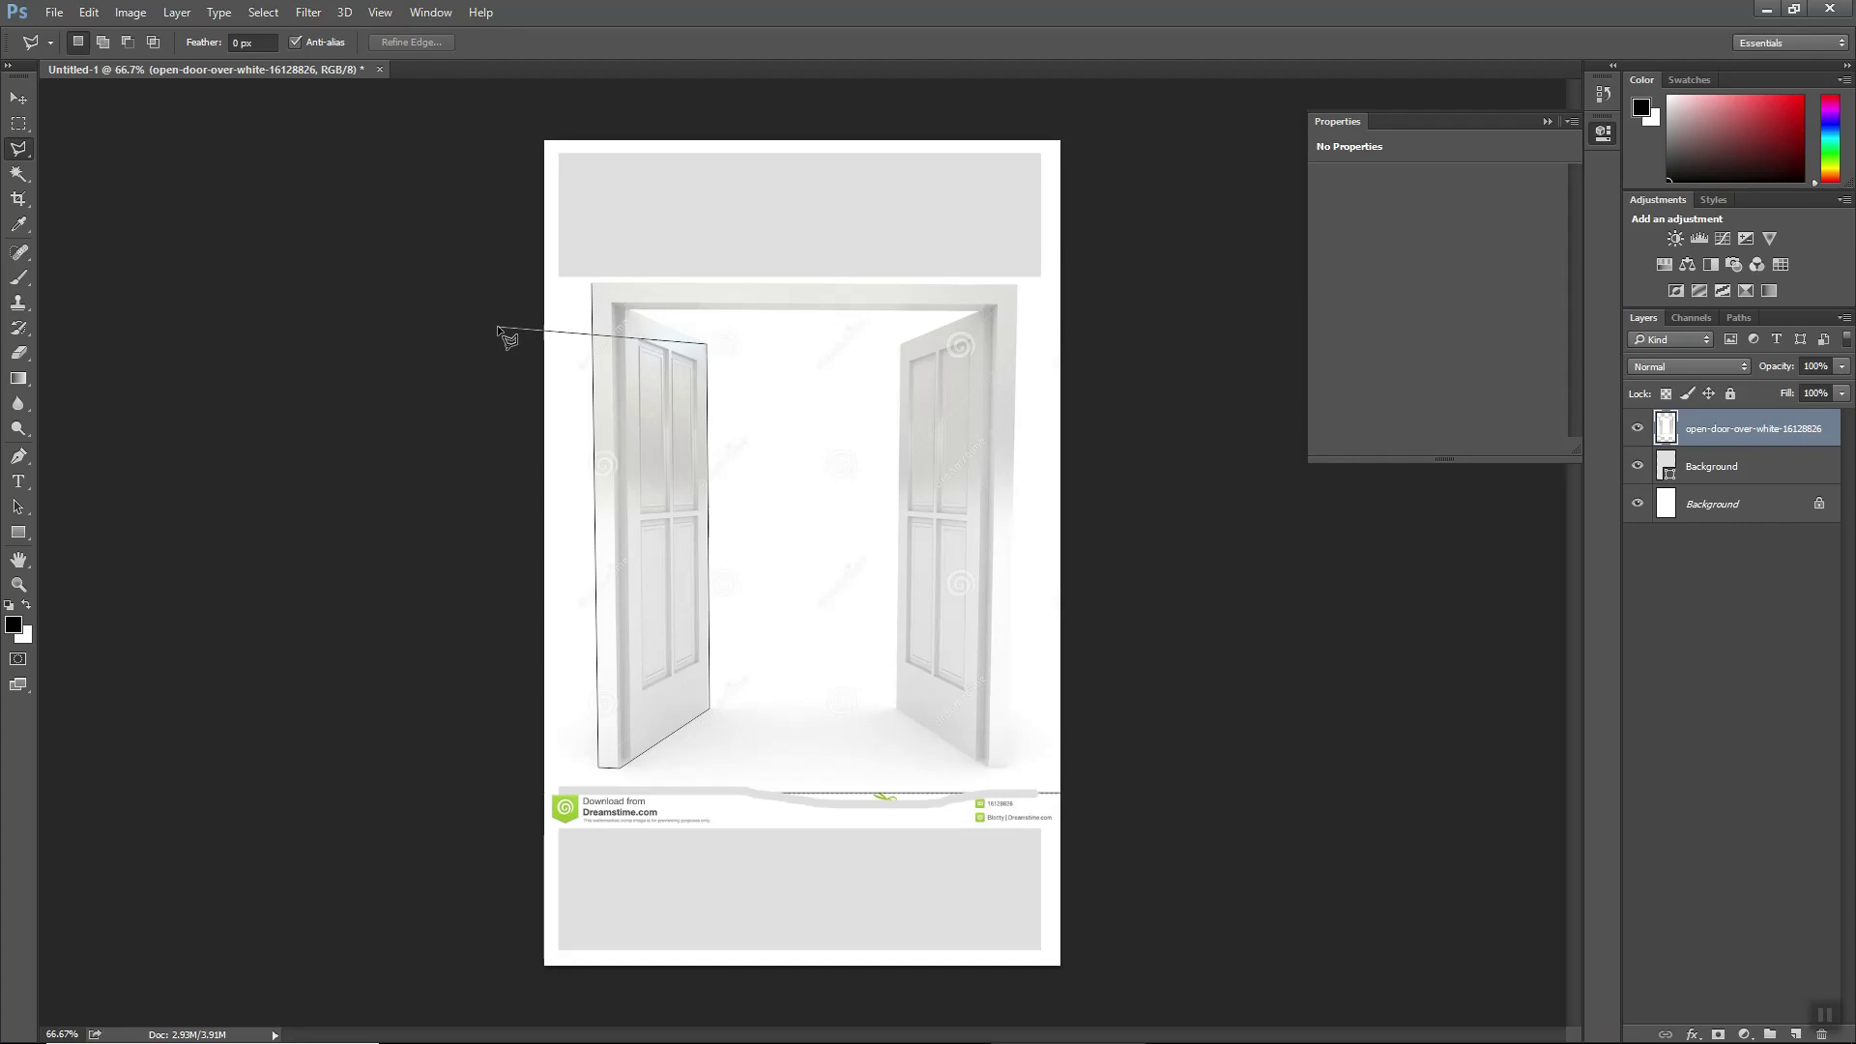
click(629, 310)
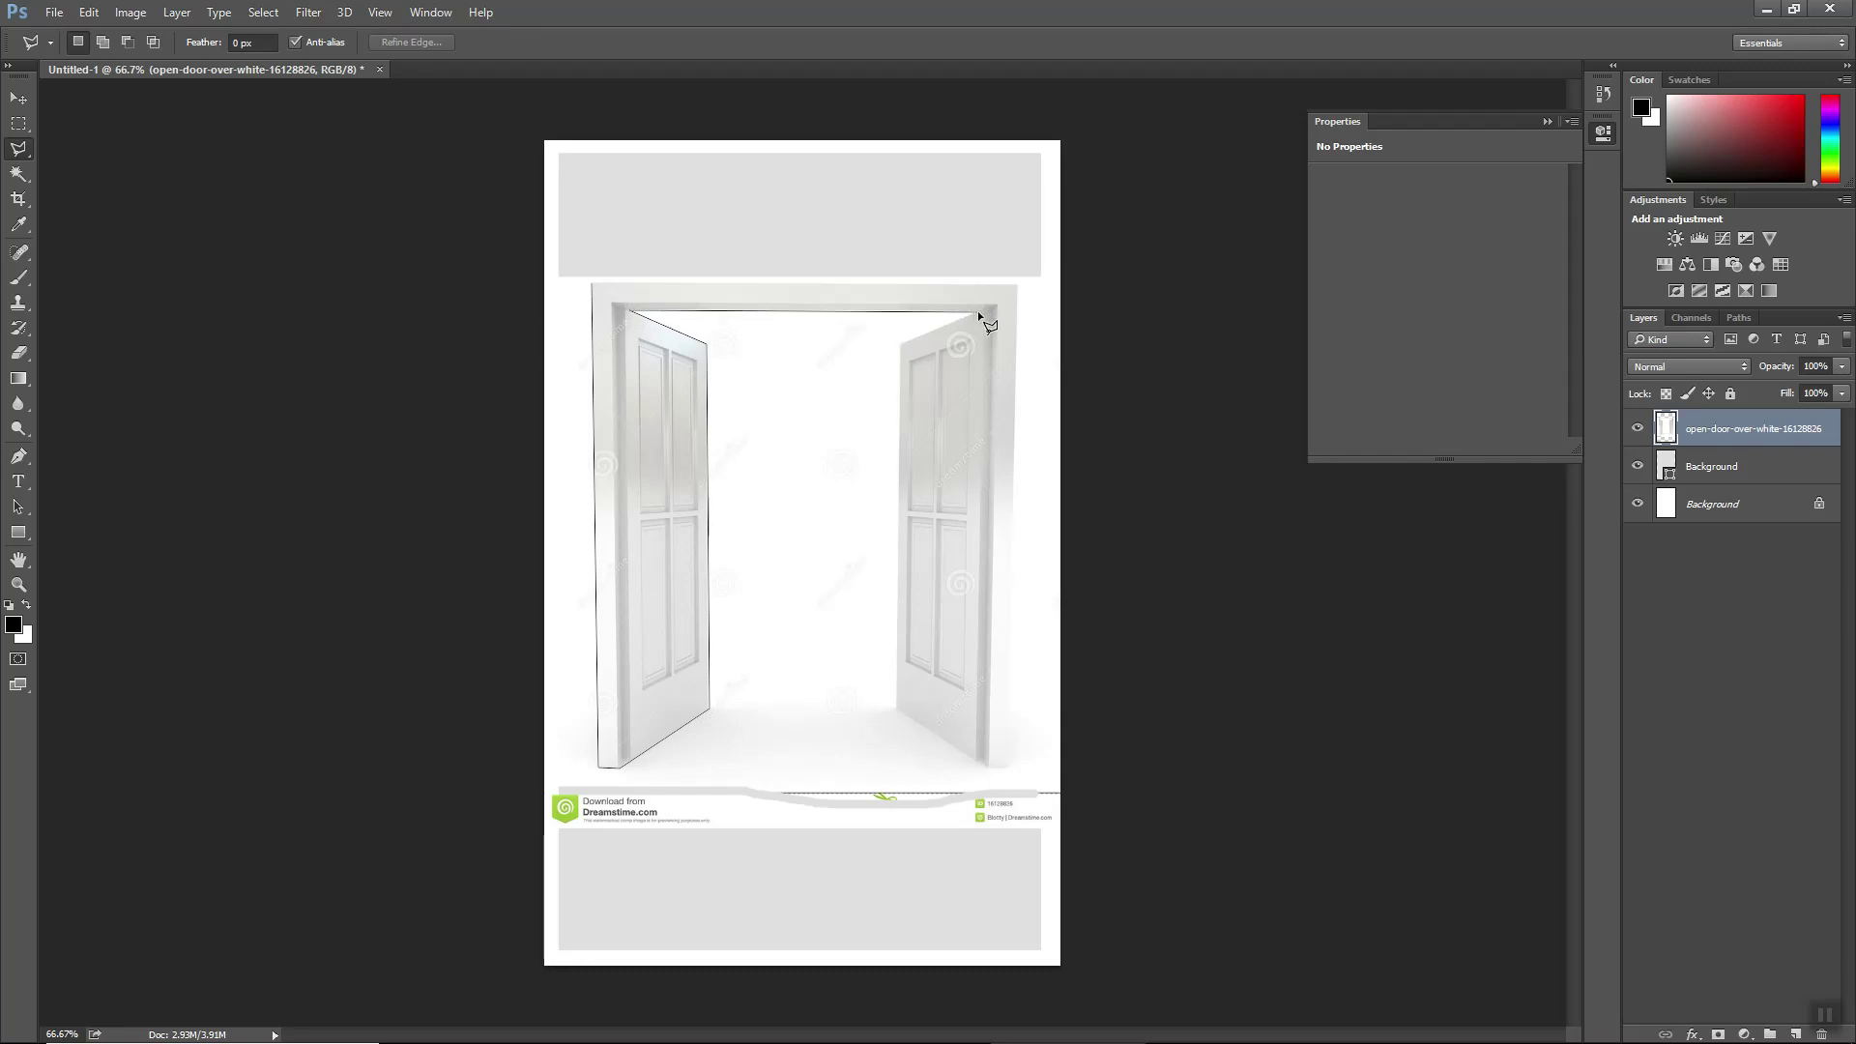
click(977, 311)
click(901, 343)
click(896, 710)
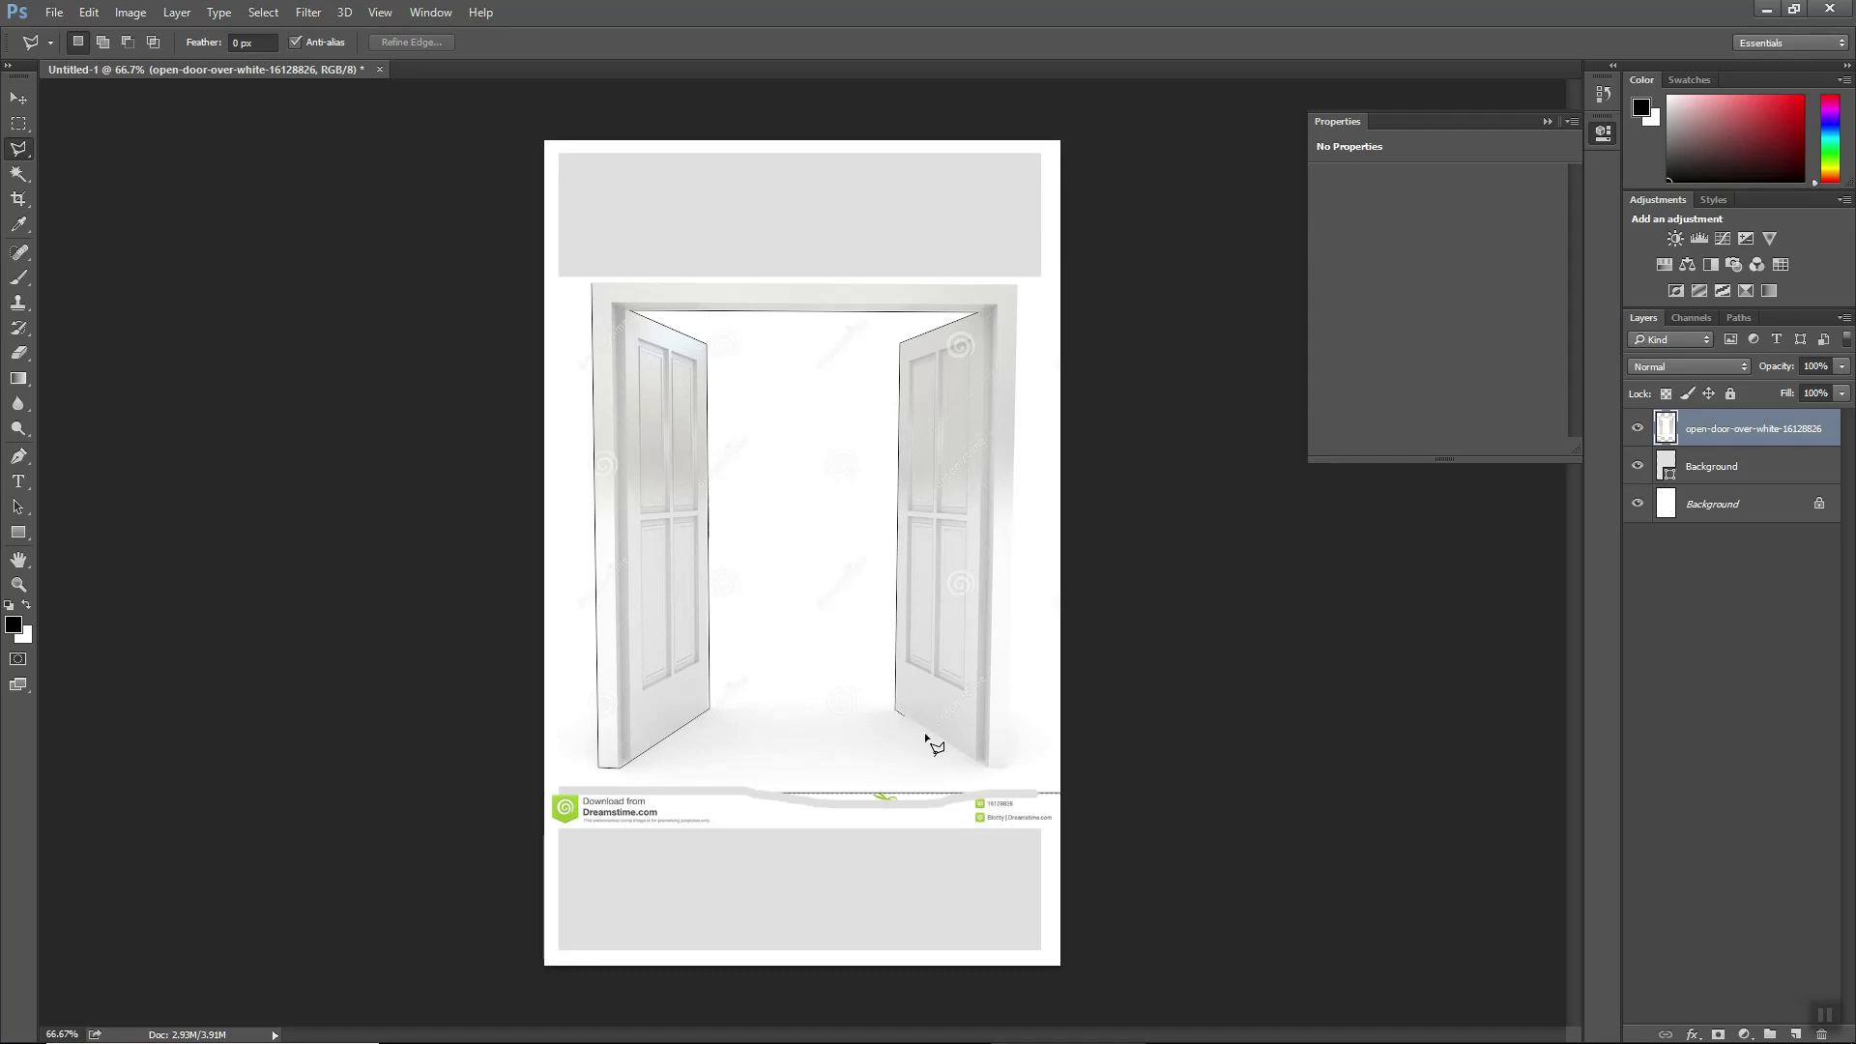
click(989, 766)
click(1008, 766)
click(1018, 287)
click(590, 283)
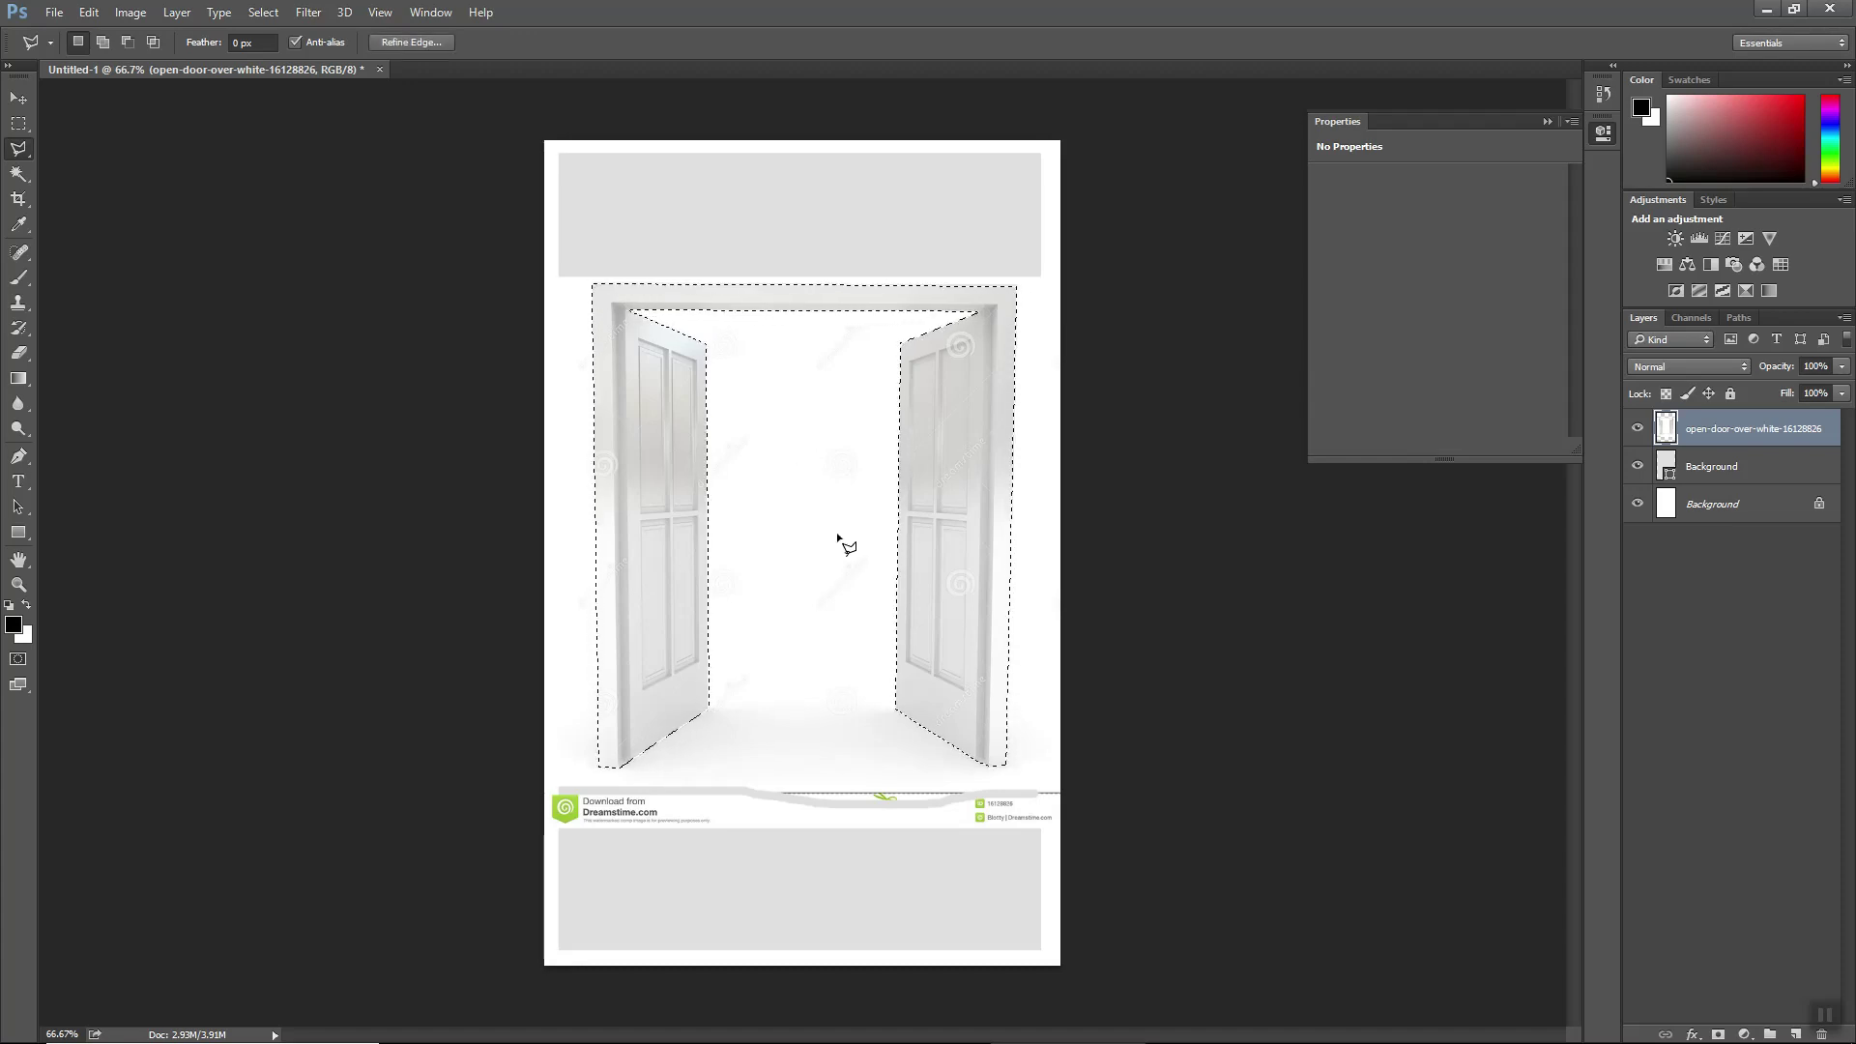
- Invert the selection, erase all white surroundings and the footer from the door layer with a 150 px Eraser, and deselect
key(ctrl+shift+i)
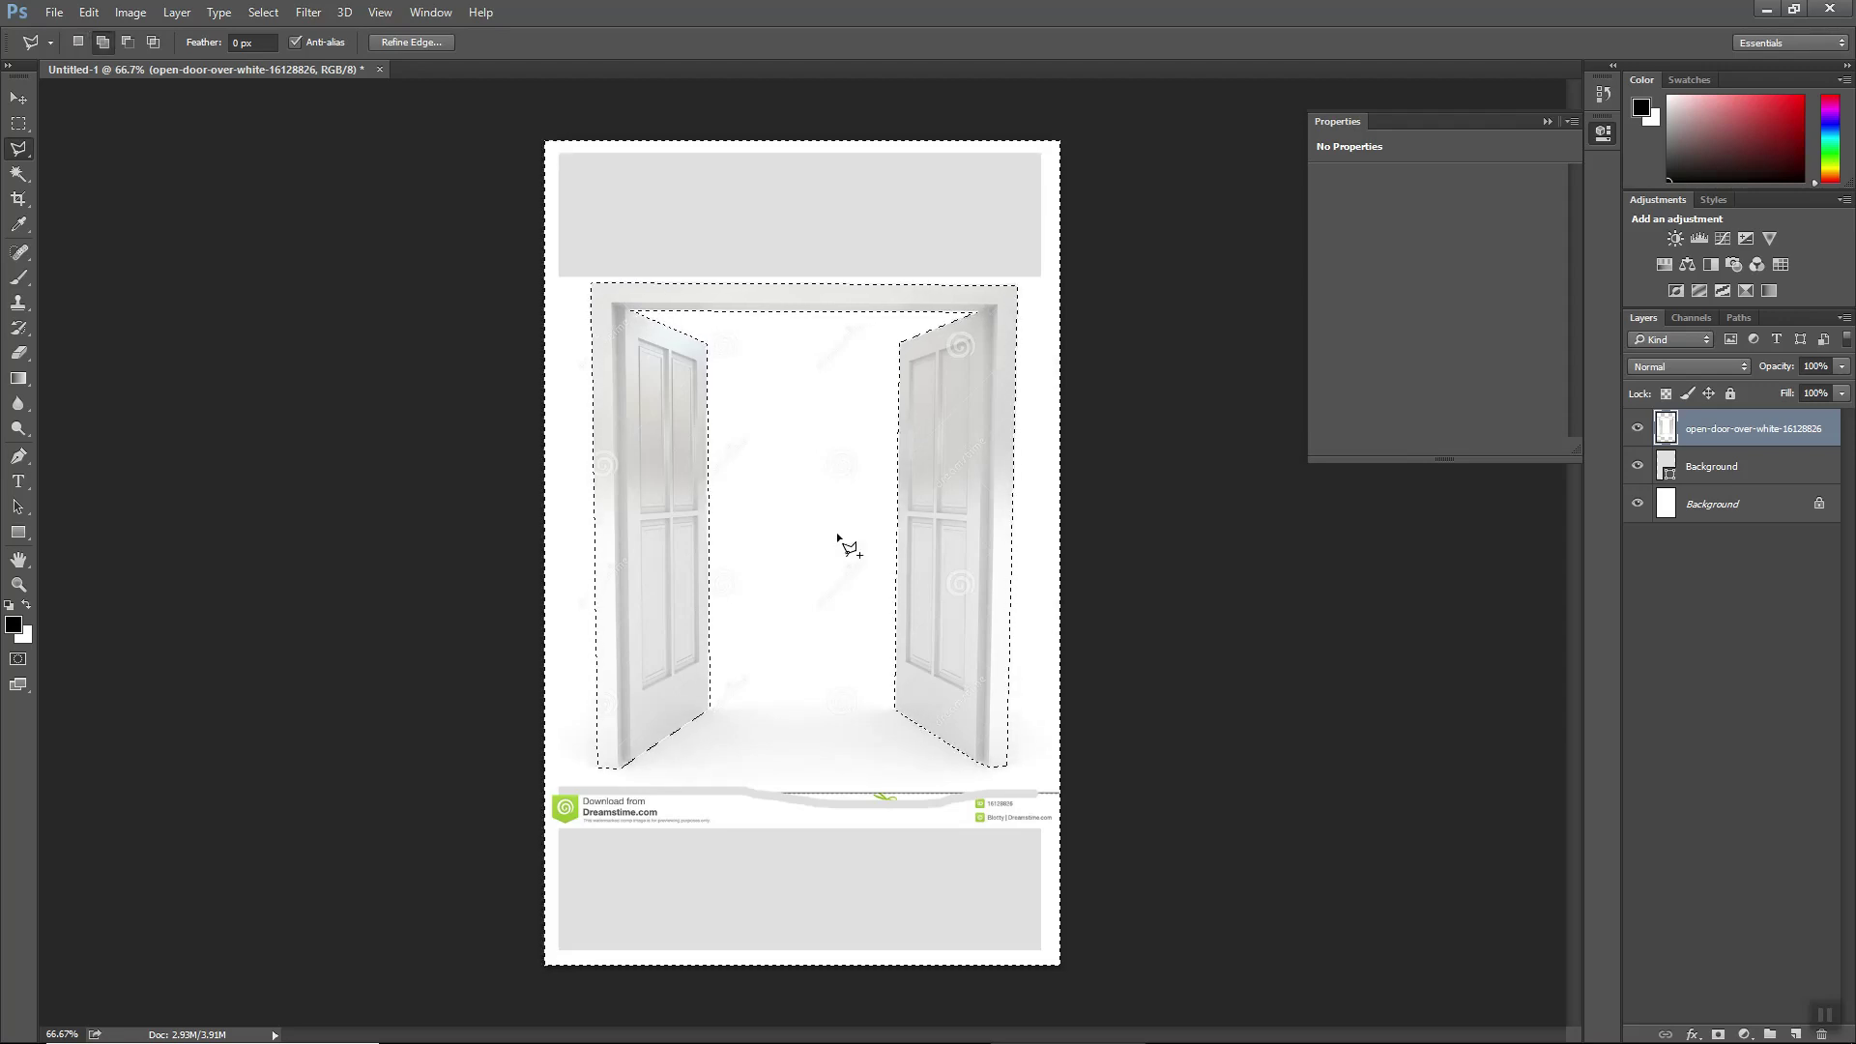
click(17, 351)
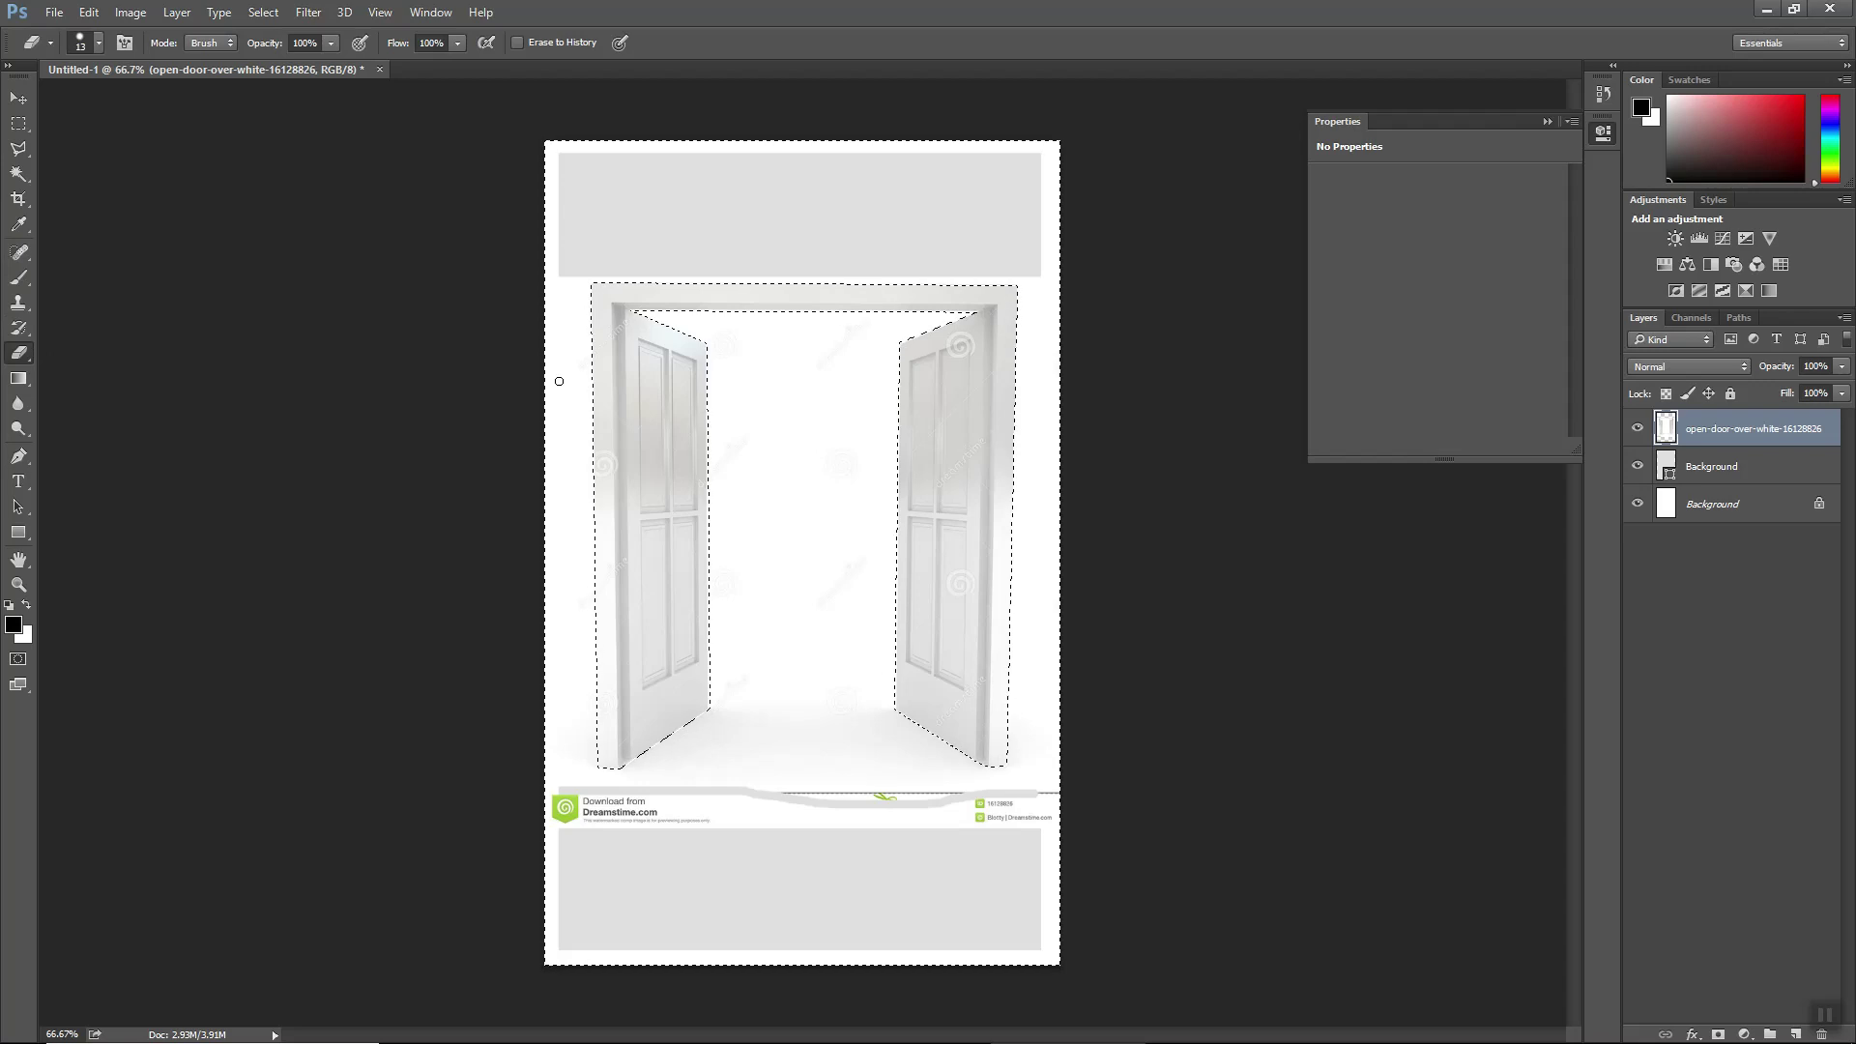
key(bracketright)
key(bracketright)
key(bracketright)
key(bracketright)
key(bracketright)
key(bracketright)
key(bracketright)
key(bracketright)
key(bracketright)
key(bracketright)
key(bracketright)
mouse_move(542, 186)
mouse_down()
mouse_move(577, 822)
mouse_move(745, 814)
mouse_move(629, 796)
mouse_move(768, 693)
mouse_move(668, 300)
mouse_move(838, 306)
mouse_move(826, 329)
mouse_move(666, 319)
mouse_move(762, 260)
mouse_move(573, 171)
mouse_move(856, 143)
mouse_move(1050, 157)
mouse_move(1017, 375)
mouse_up()
mouse_move(994, 680)
mouse_down()
mouse_move(1086, 717)
mouse_move(845, 629)
mouse_move(919, 345)
mouse_move(777, 377)
mouse_move(692, 873)
mouse_move(663, 779)
mouse_move(1160, 696)
mouse_move(811, 626)
mouse_up()
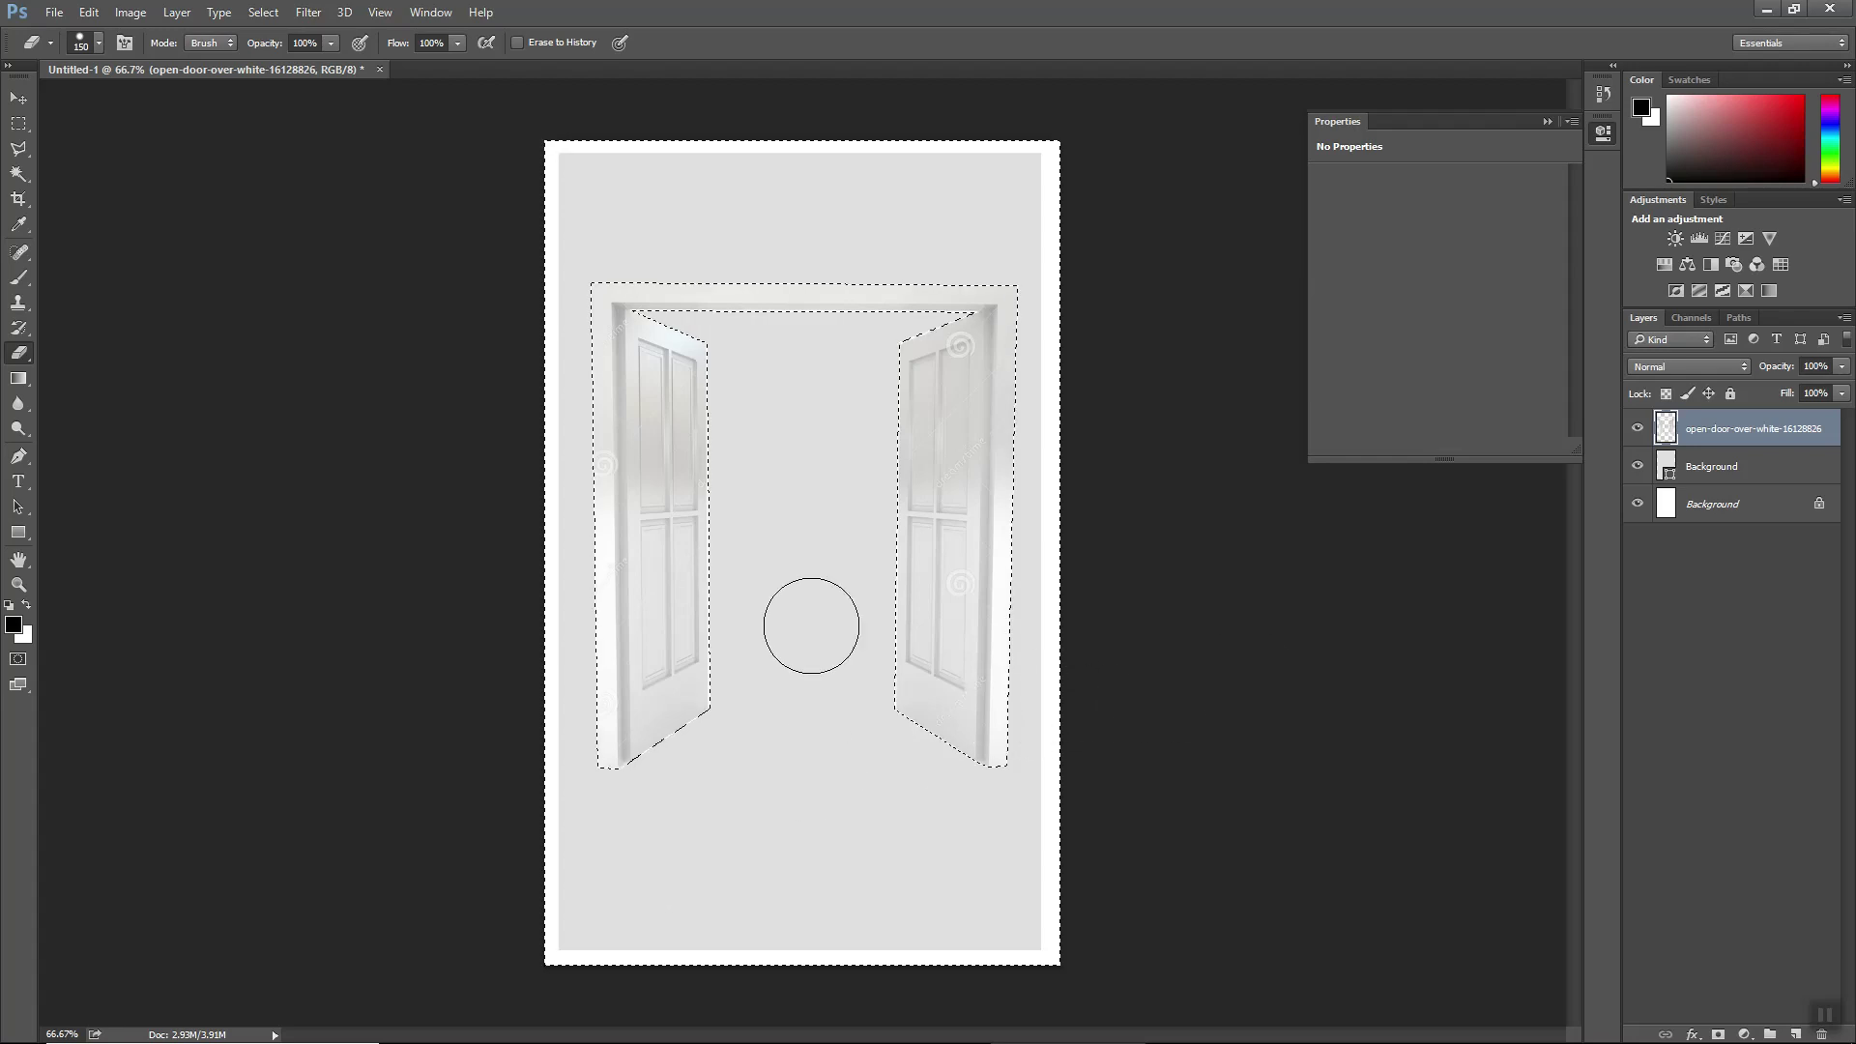
click(18, 123)
key(ctrl+d)
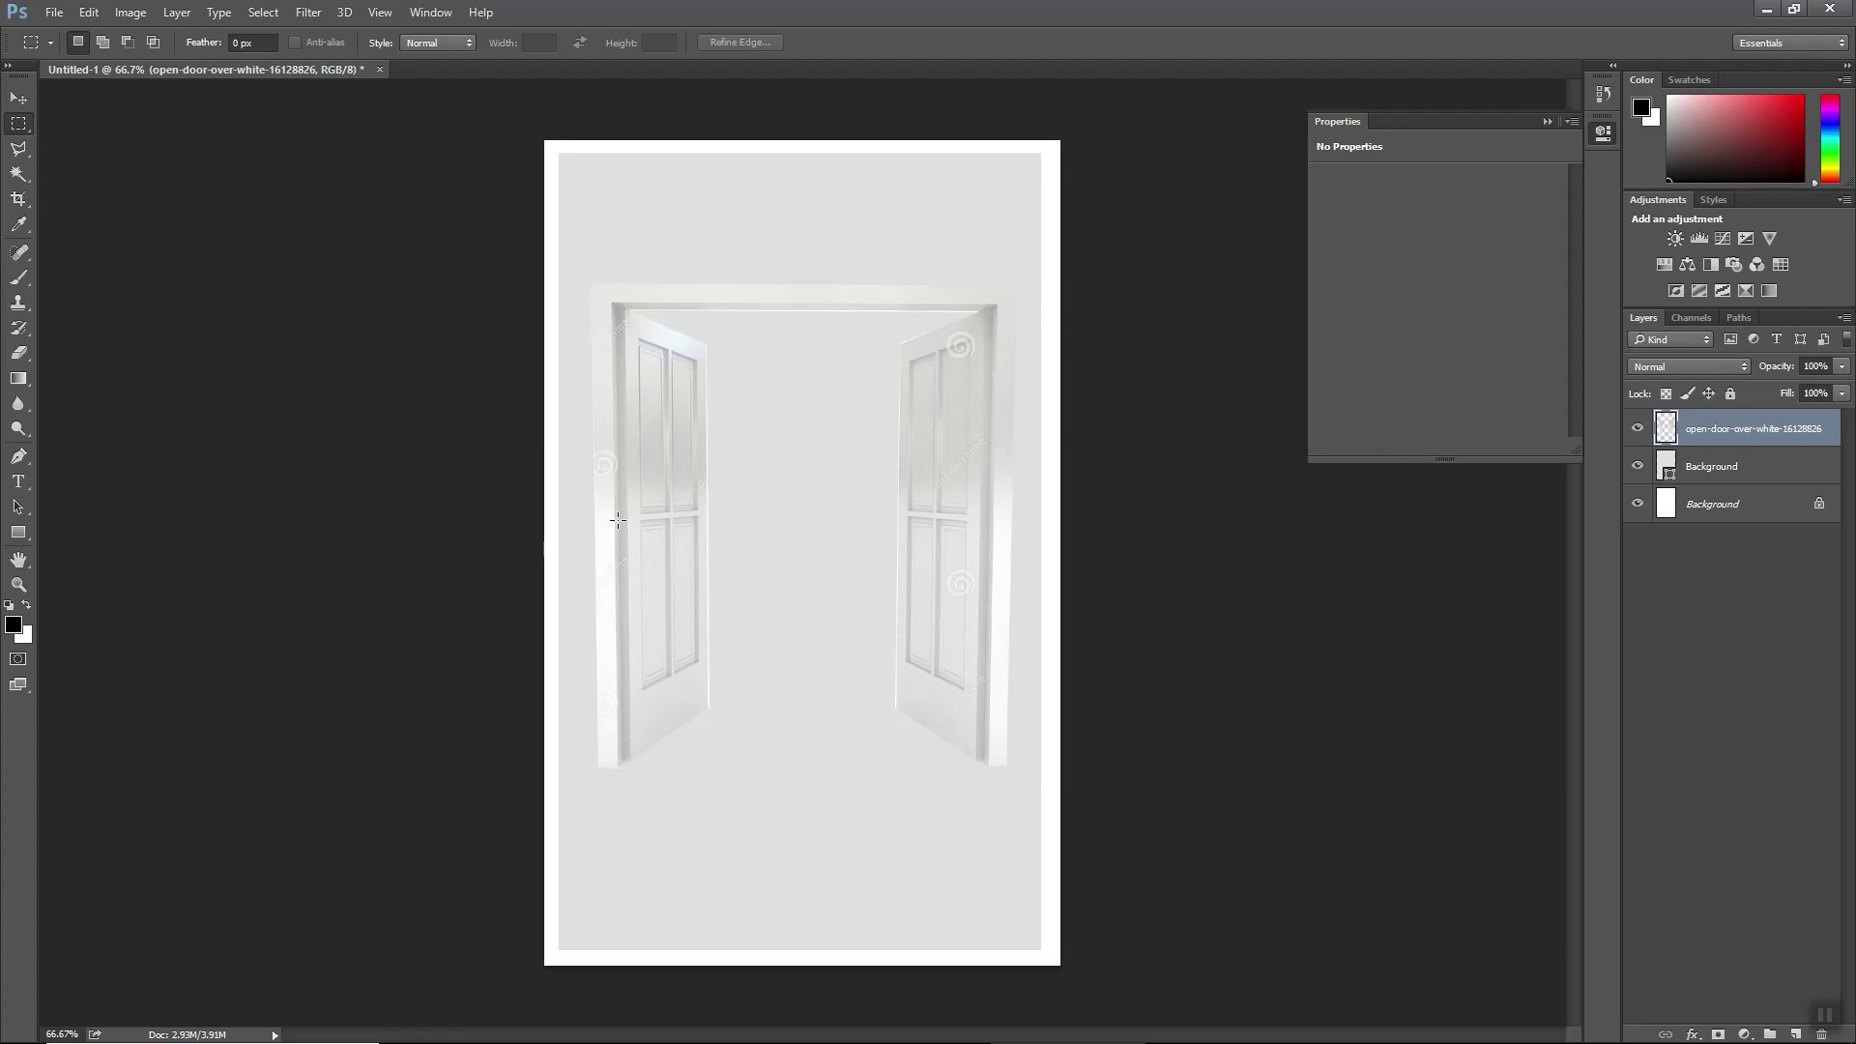
- Select the opening between the doors with the Polygonal Lasso, following the inner door edges and the underside of the frame
key(z)
mouse_move(663, 364)
mouse_down()
mouse_move(750, 475)
mouse_move(717, 450)
mouse_up()
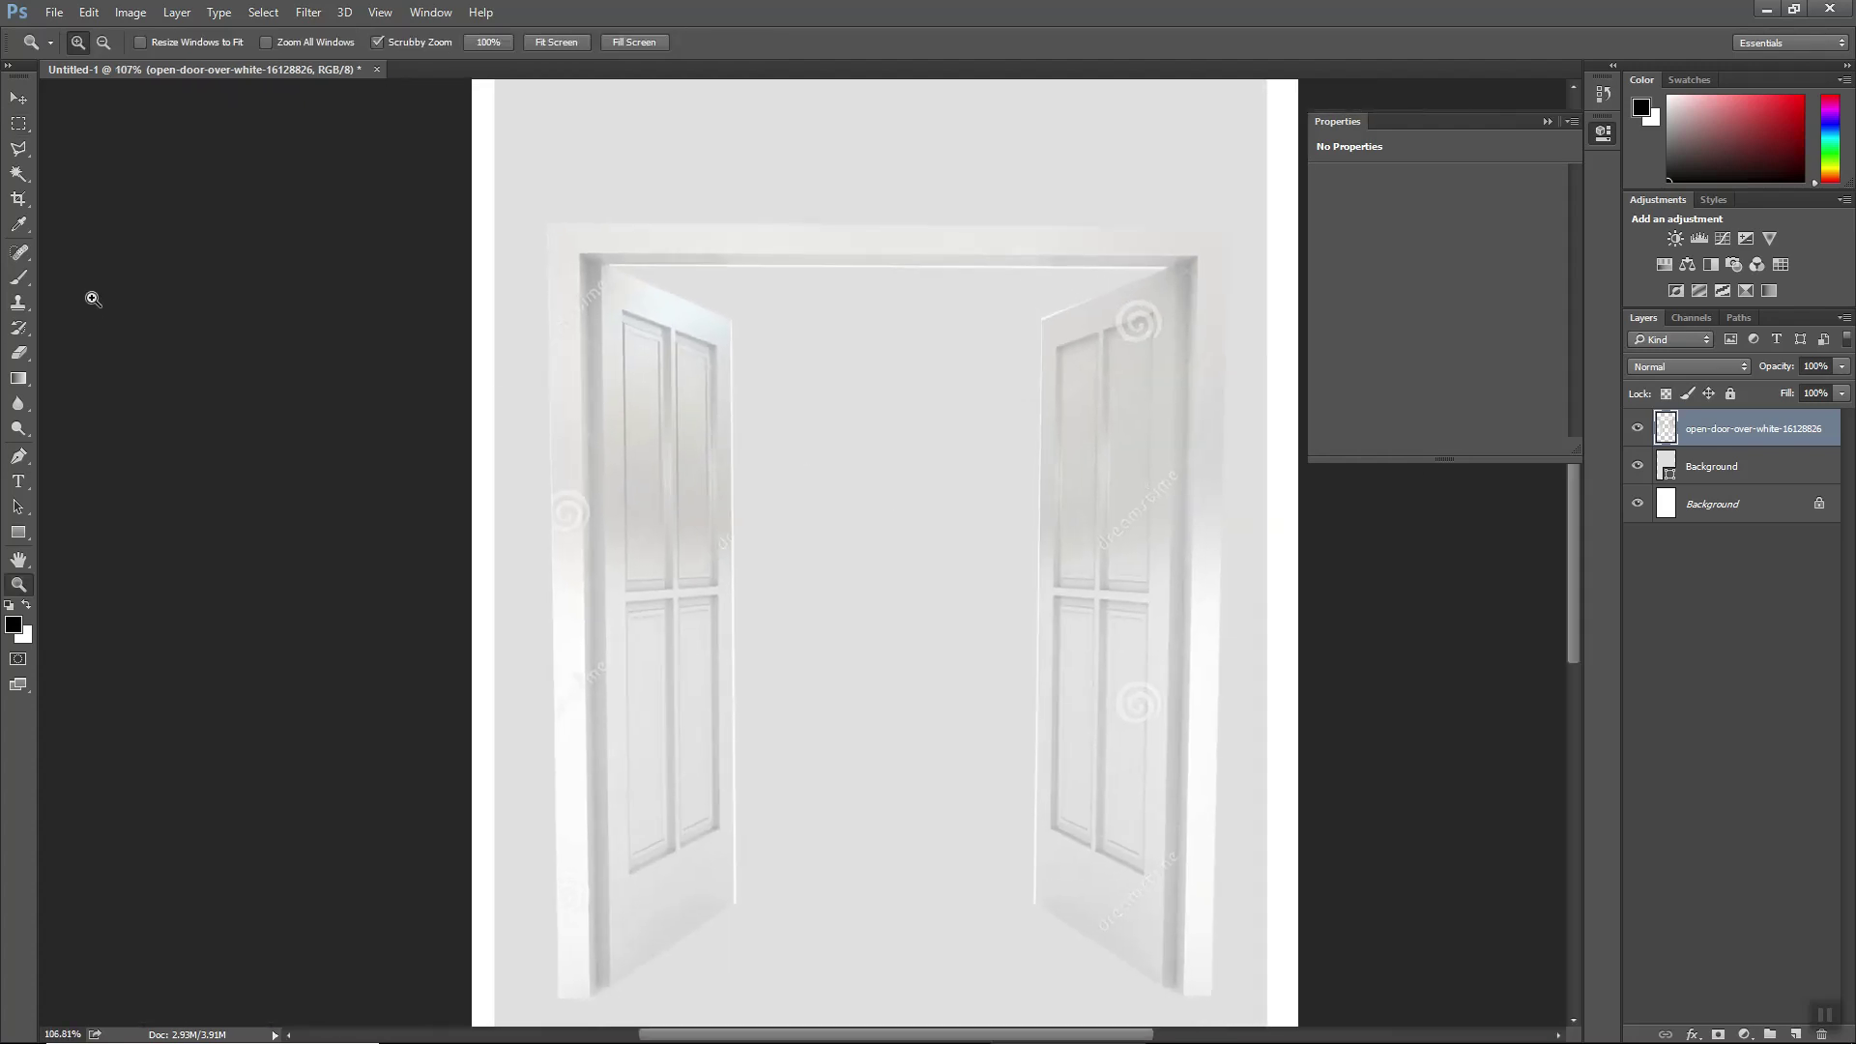
click(18, 148)
click(729, 319)
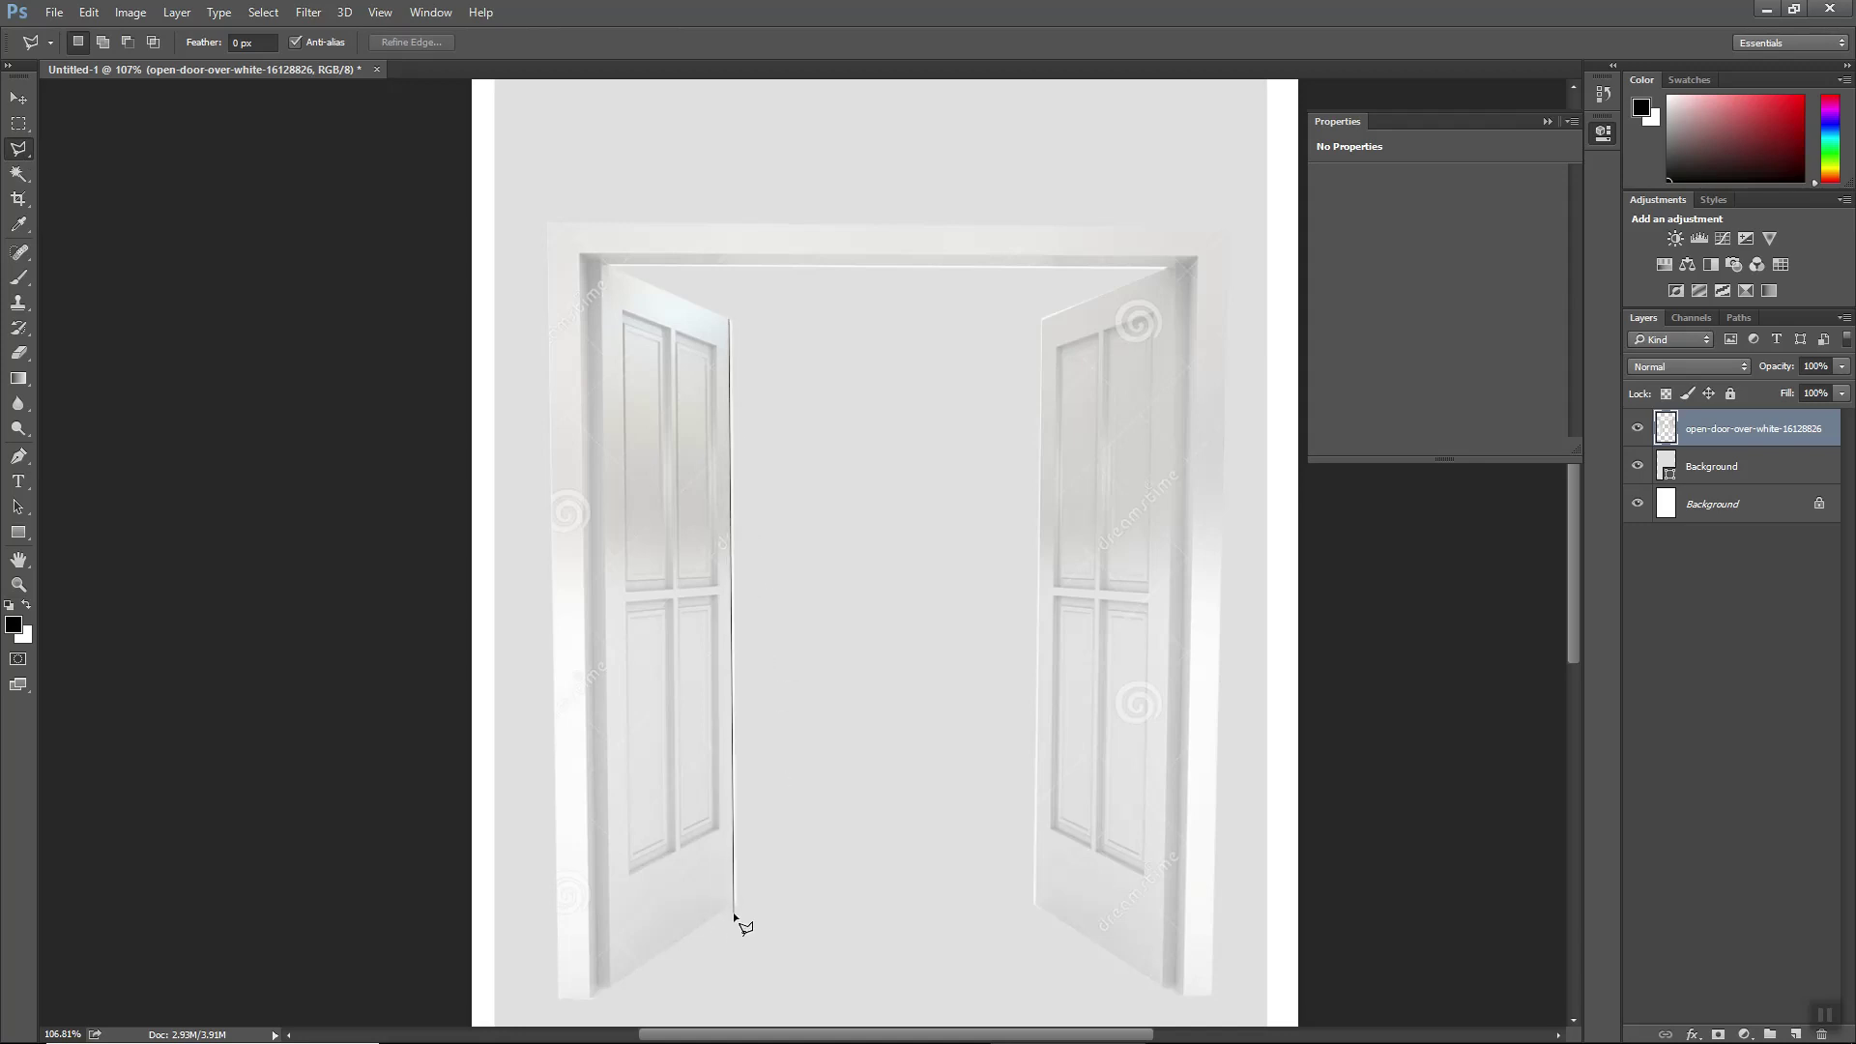
click(1039, 908)
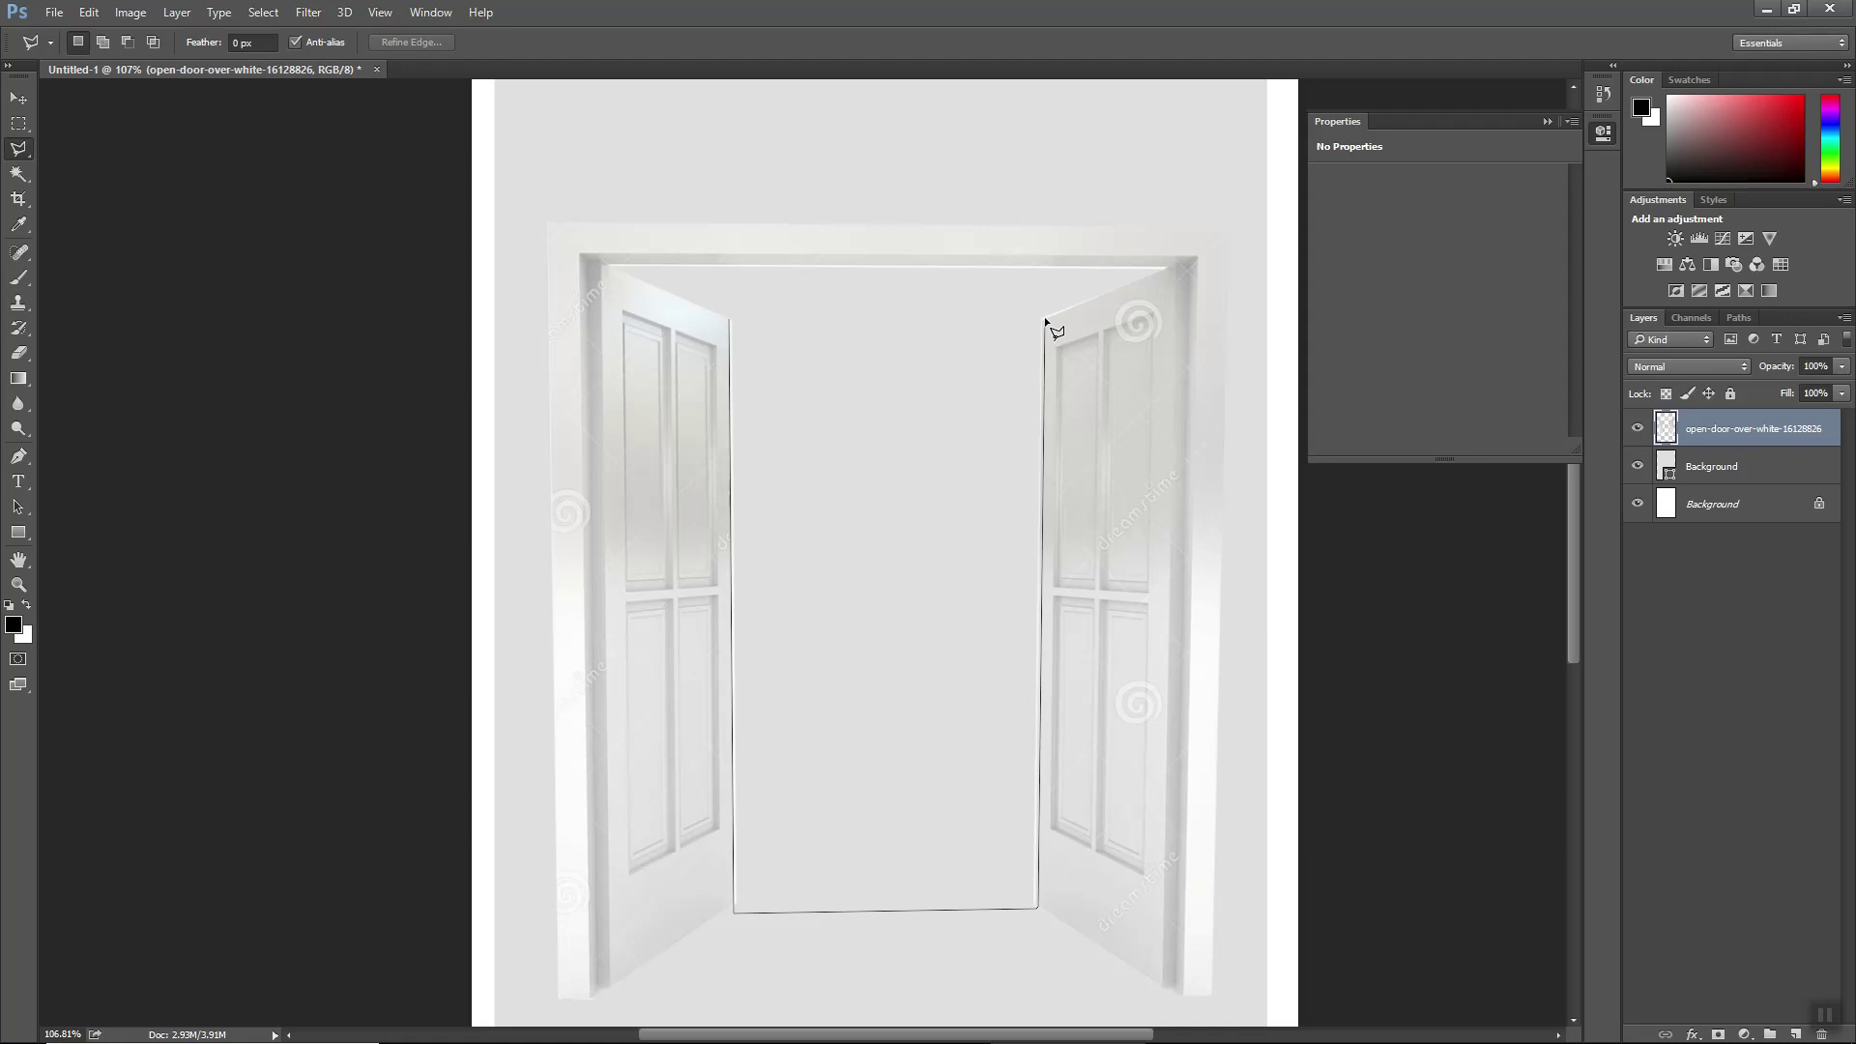
click(1168, 267)
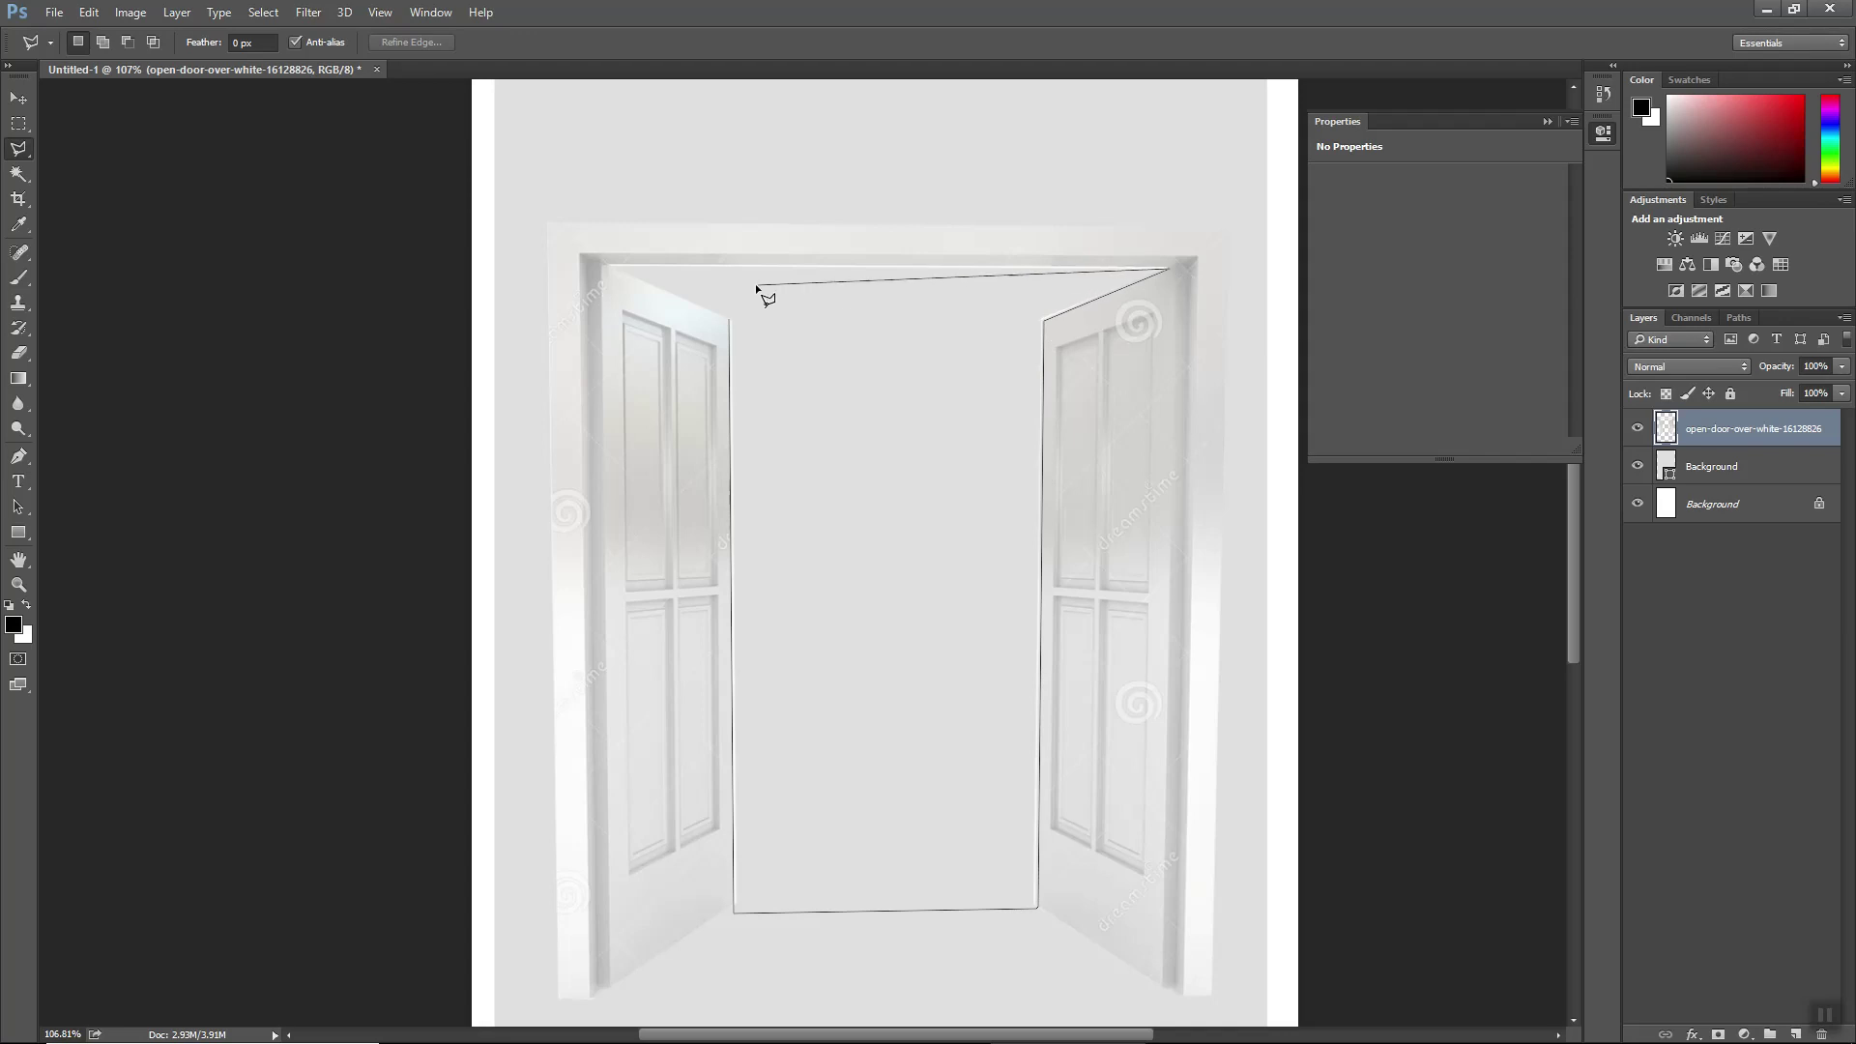
click(605, 263)
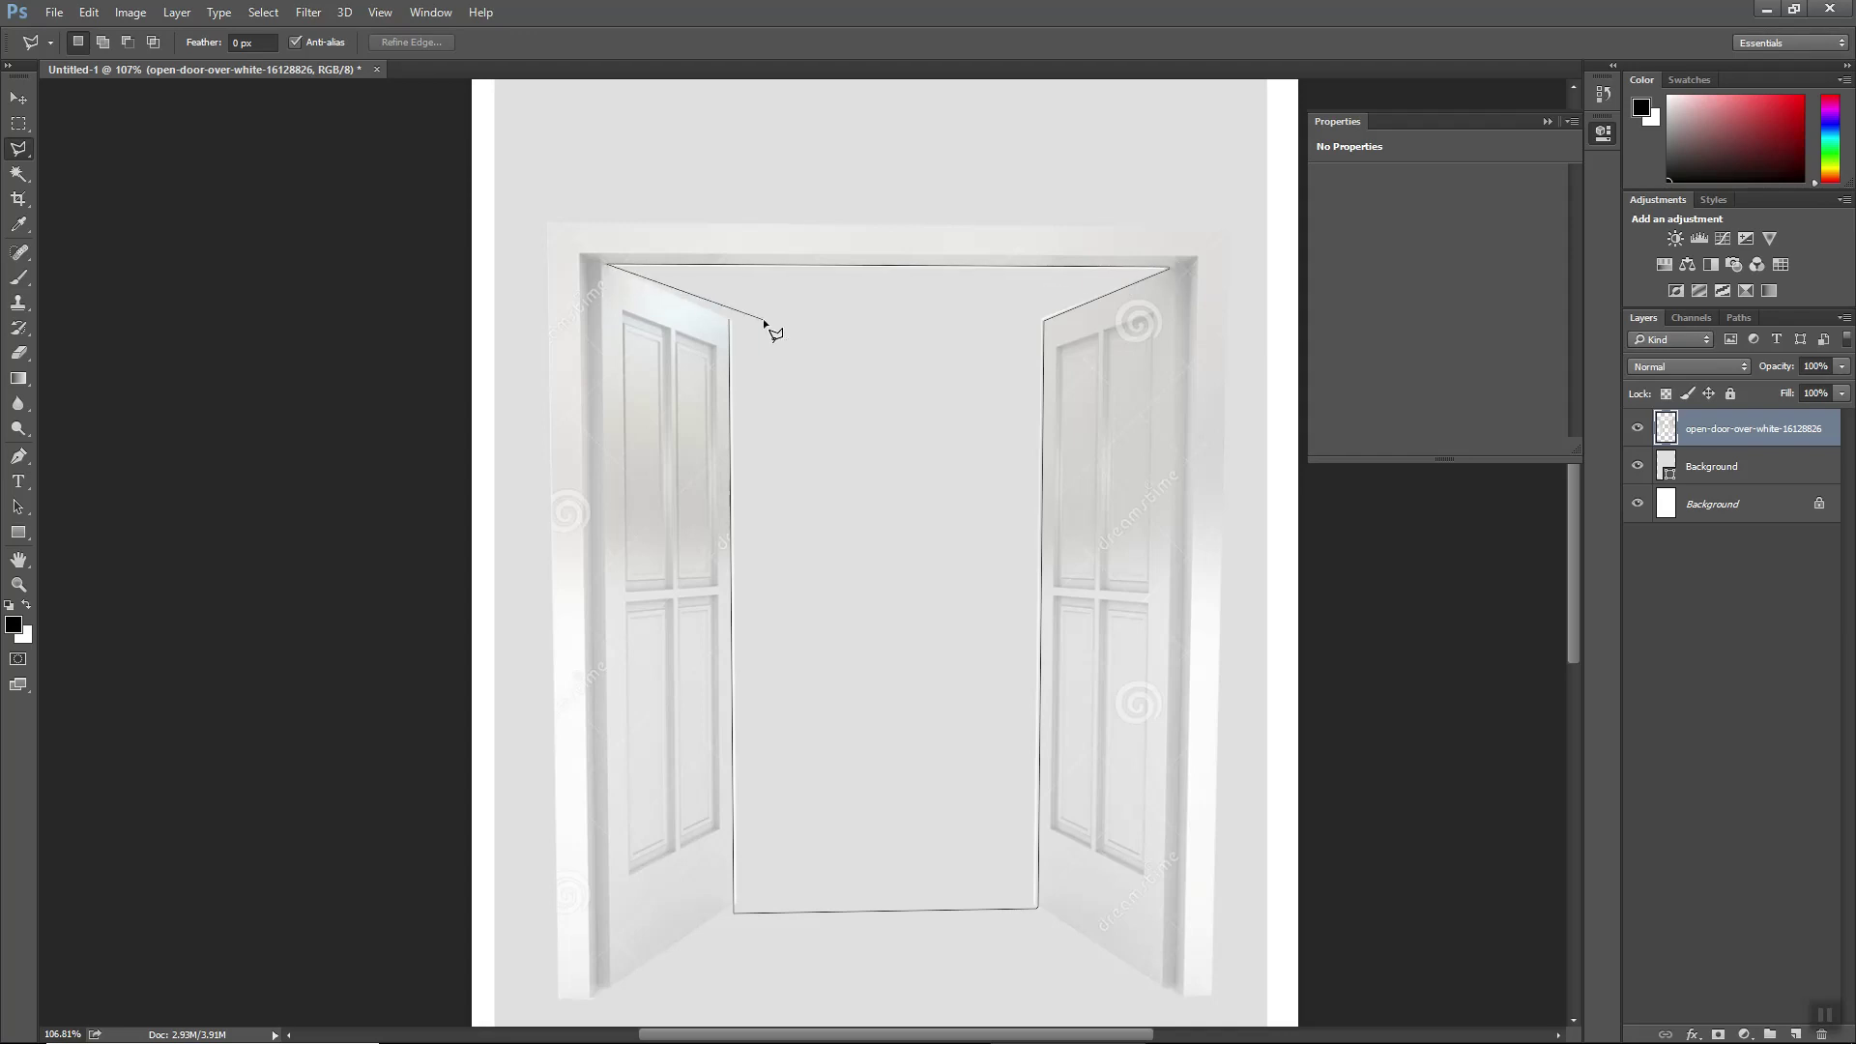
click(731, 320)
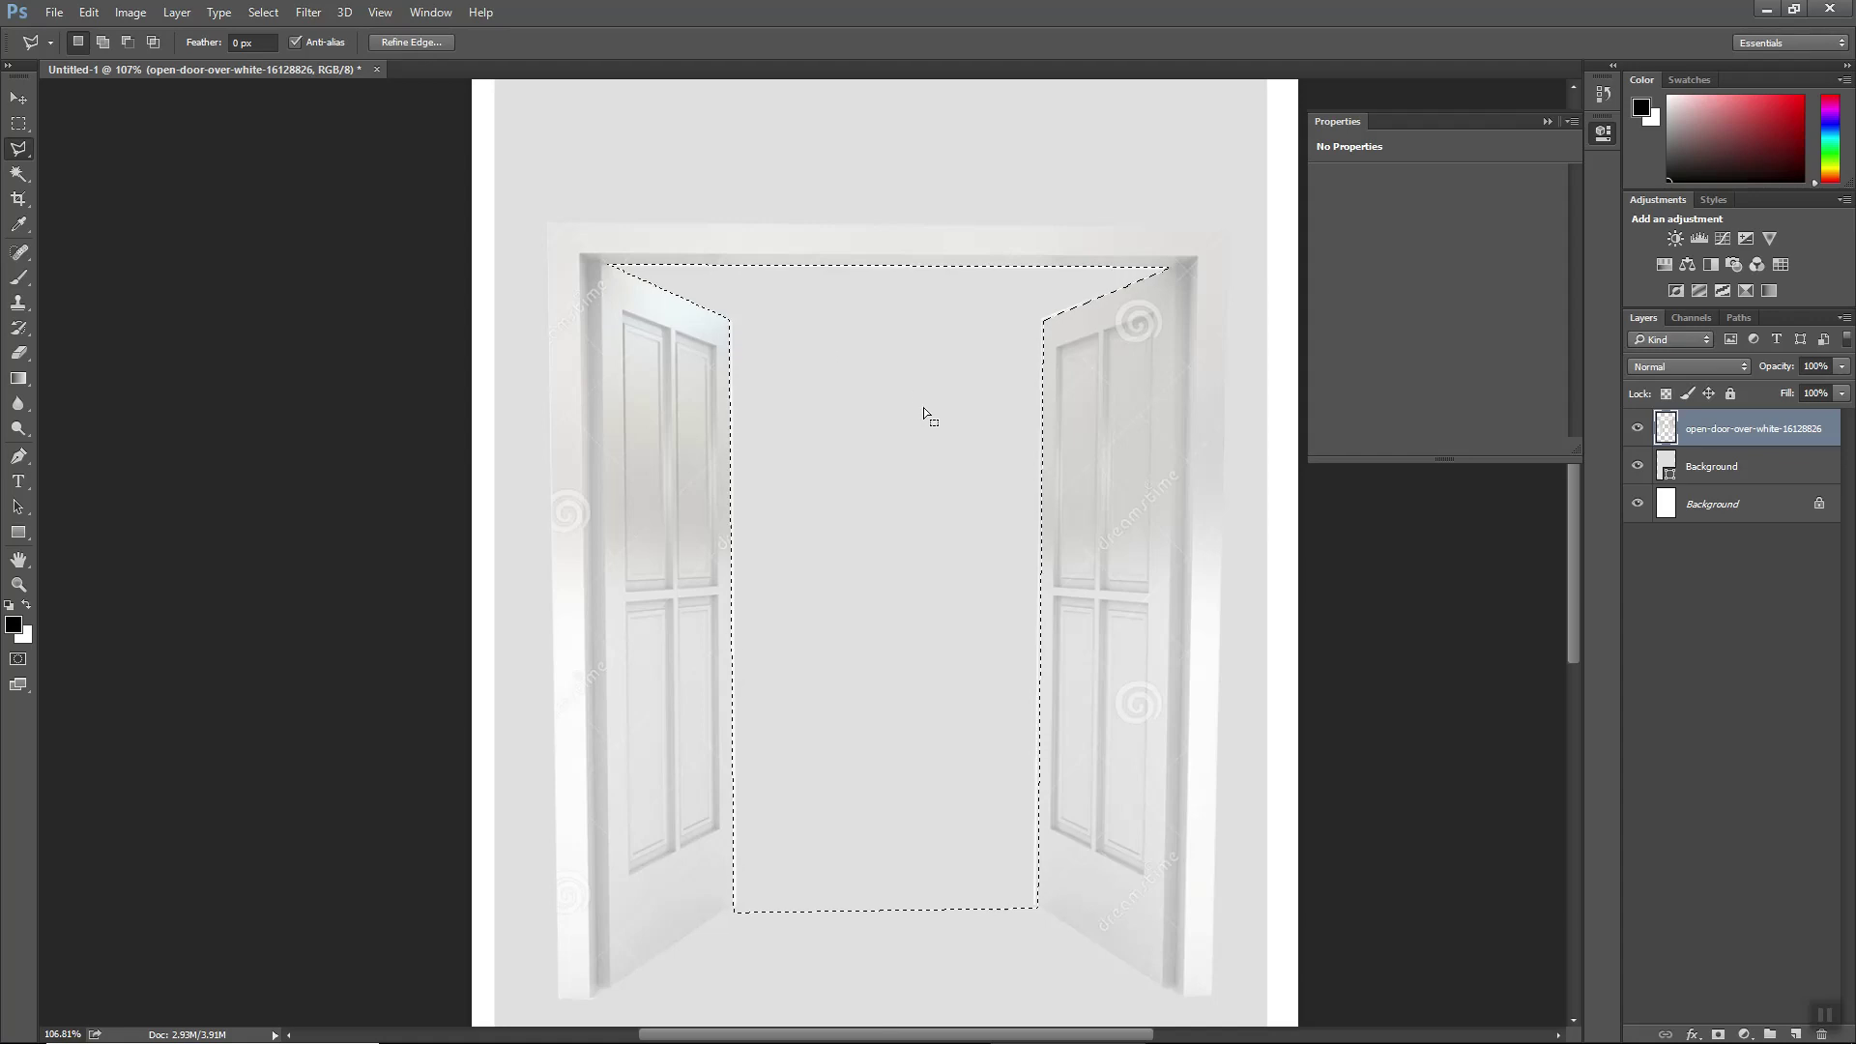
- Erase the white fringe inside the selected door opening and deselect
click(19, 352)
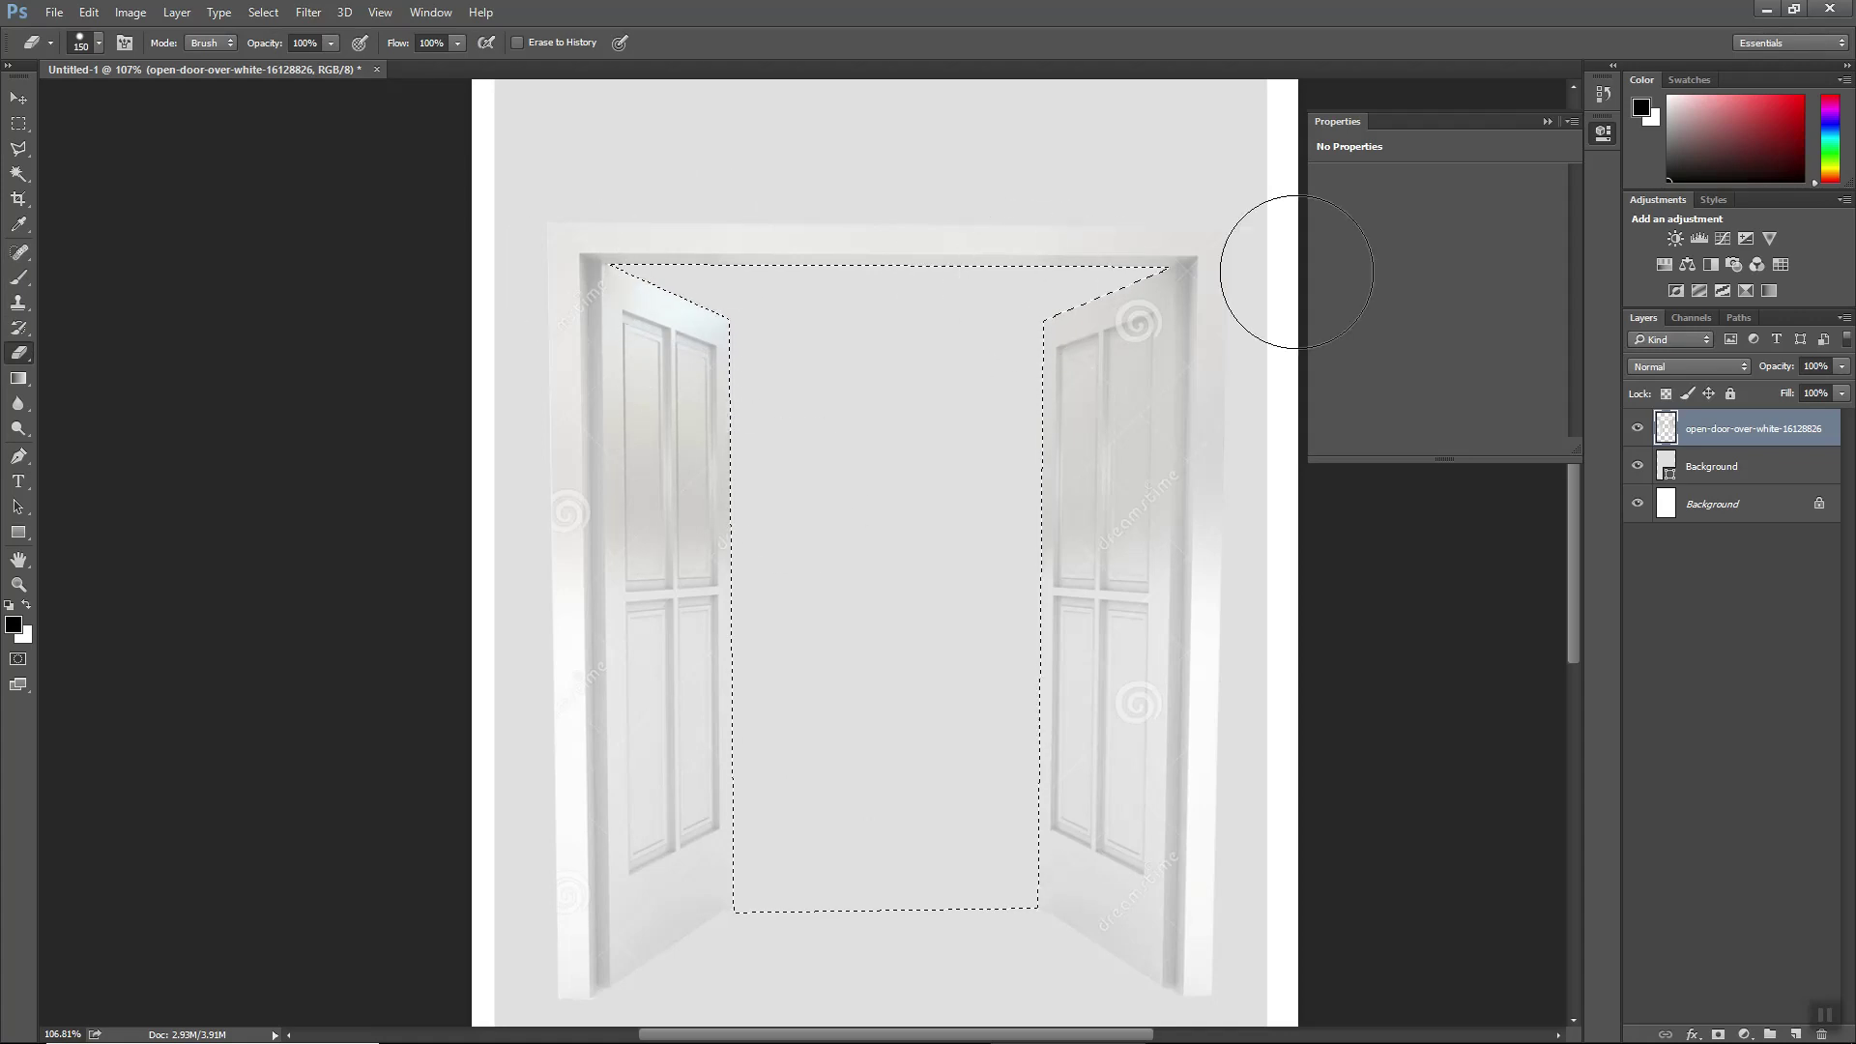
click(18, 124)
click(1223, 787)
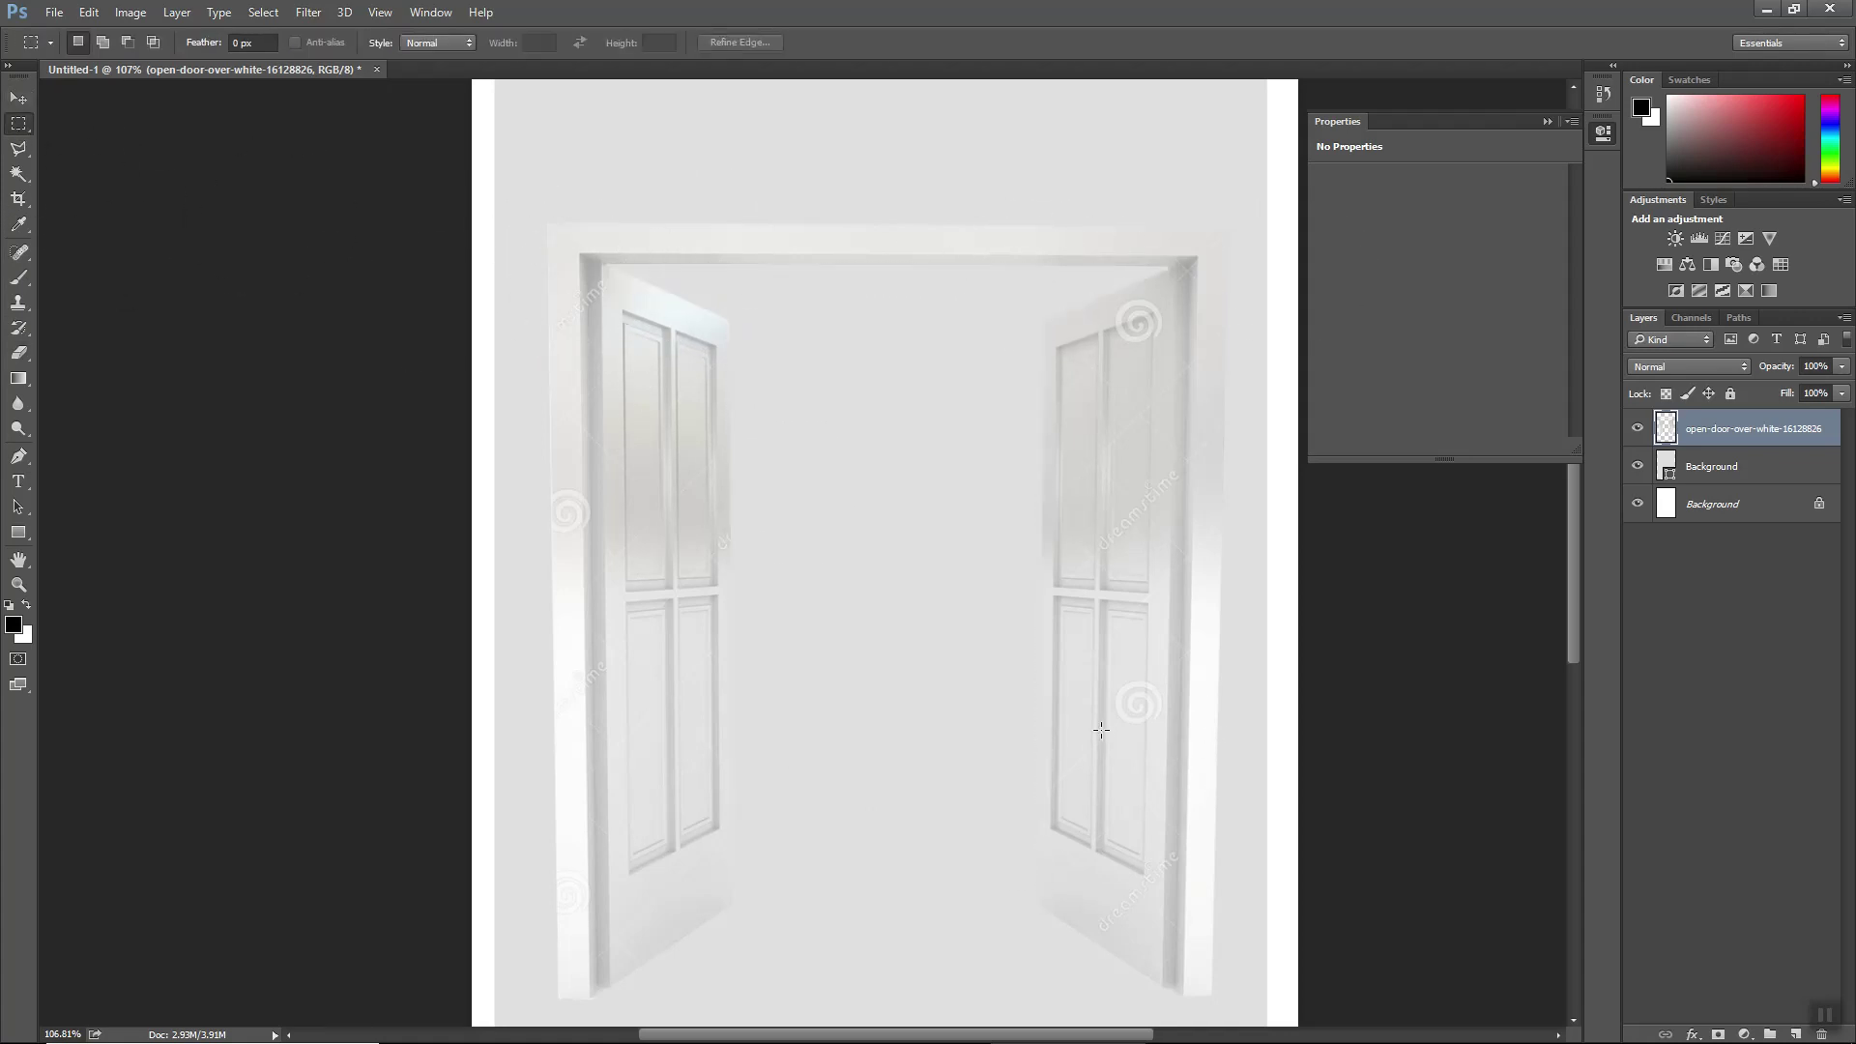
- Stretch the door layer vertically with Free Transform and move it slightly down on the grey rectangle
key(z)
click(1042, 494)
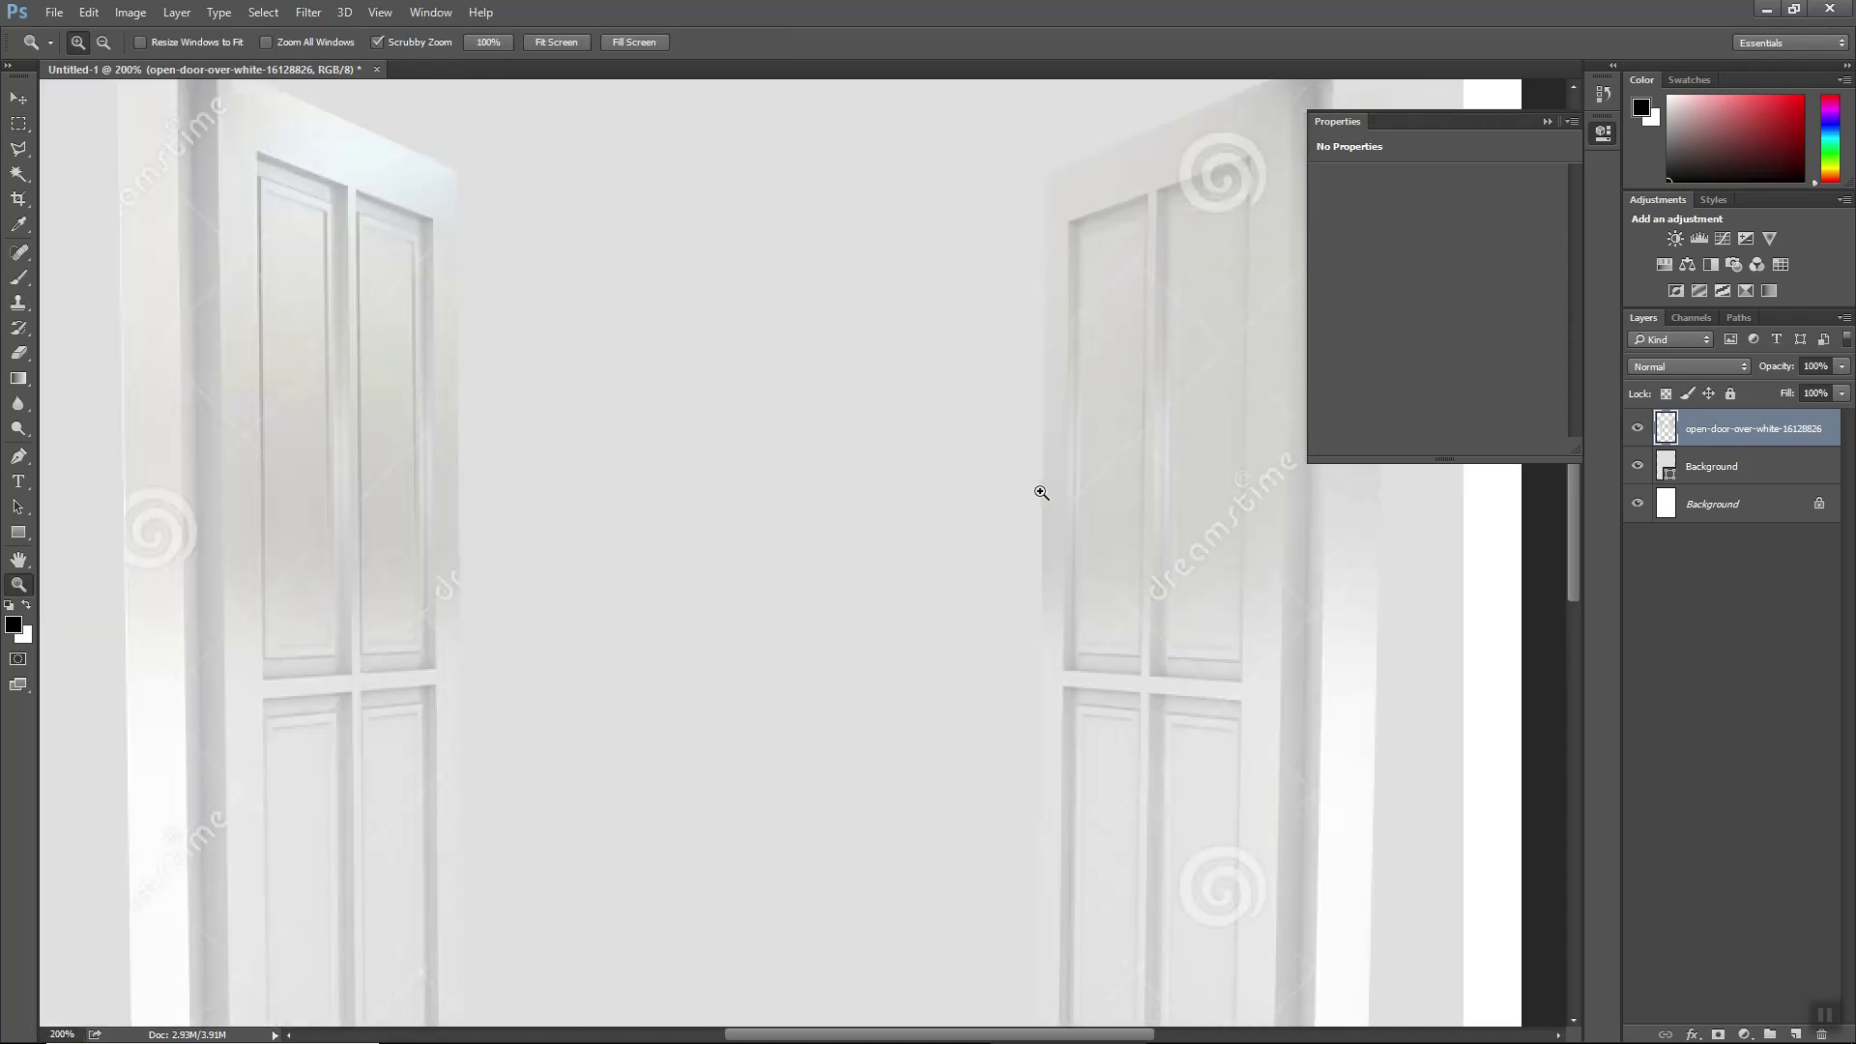
click(537, 43)
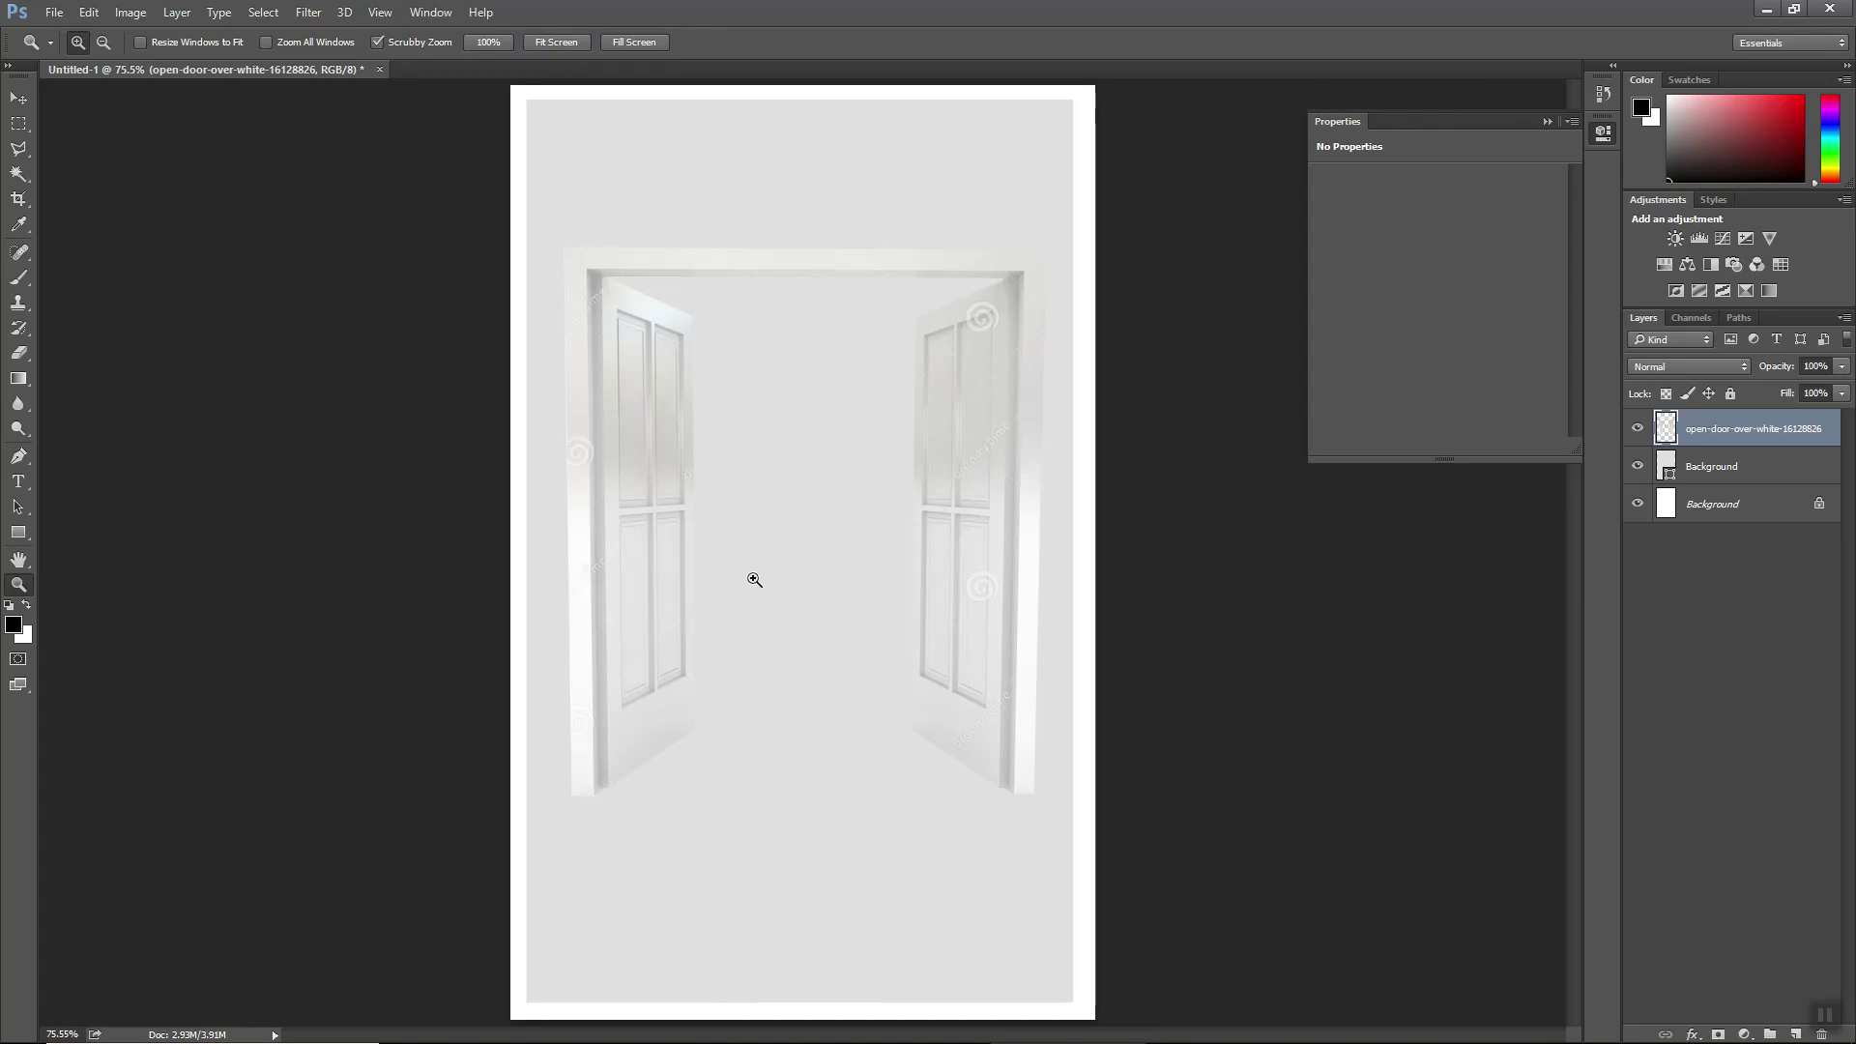
key(ctrl+t)
drag(804, 803, 793, 890)
key(Return)
key(z)
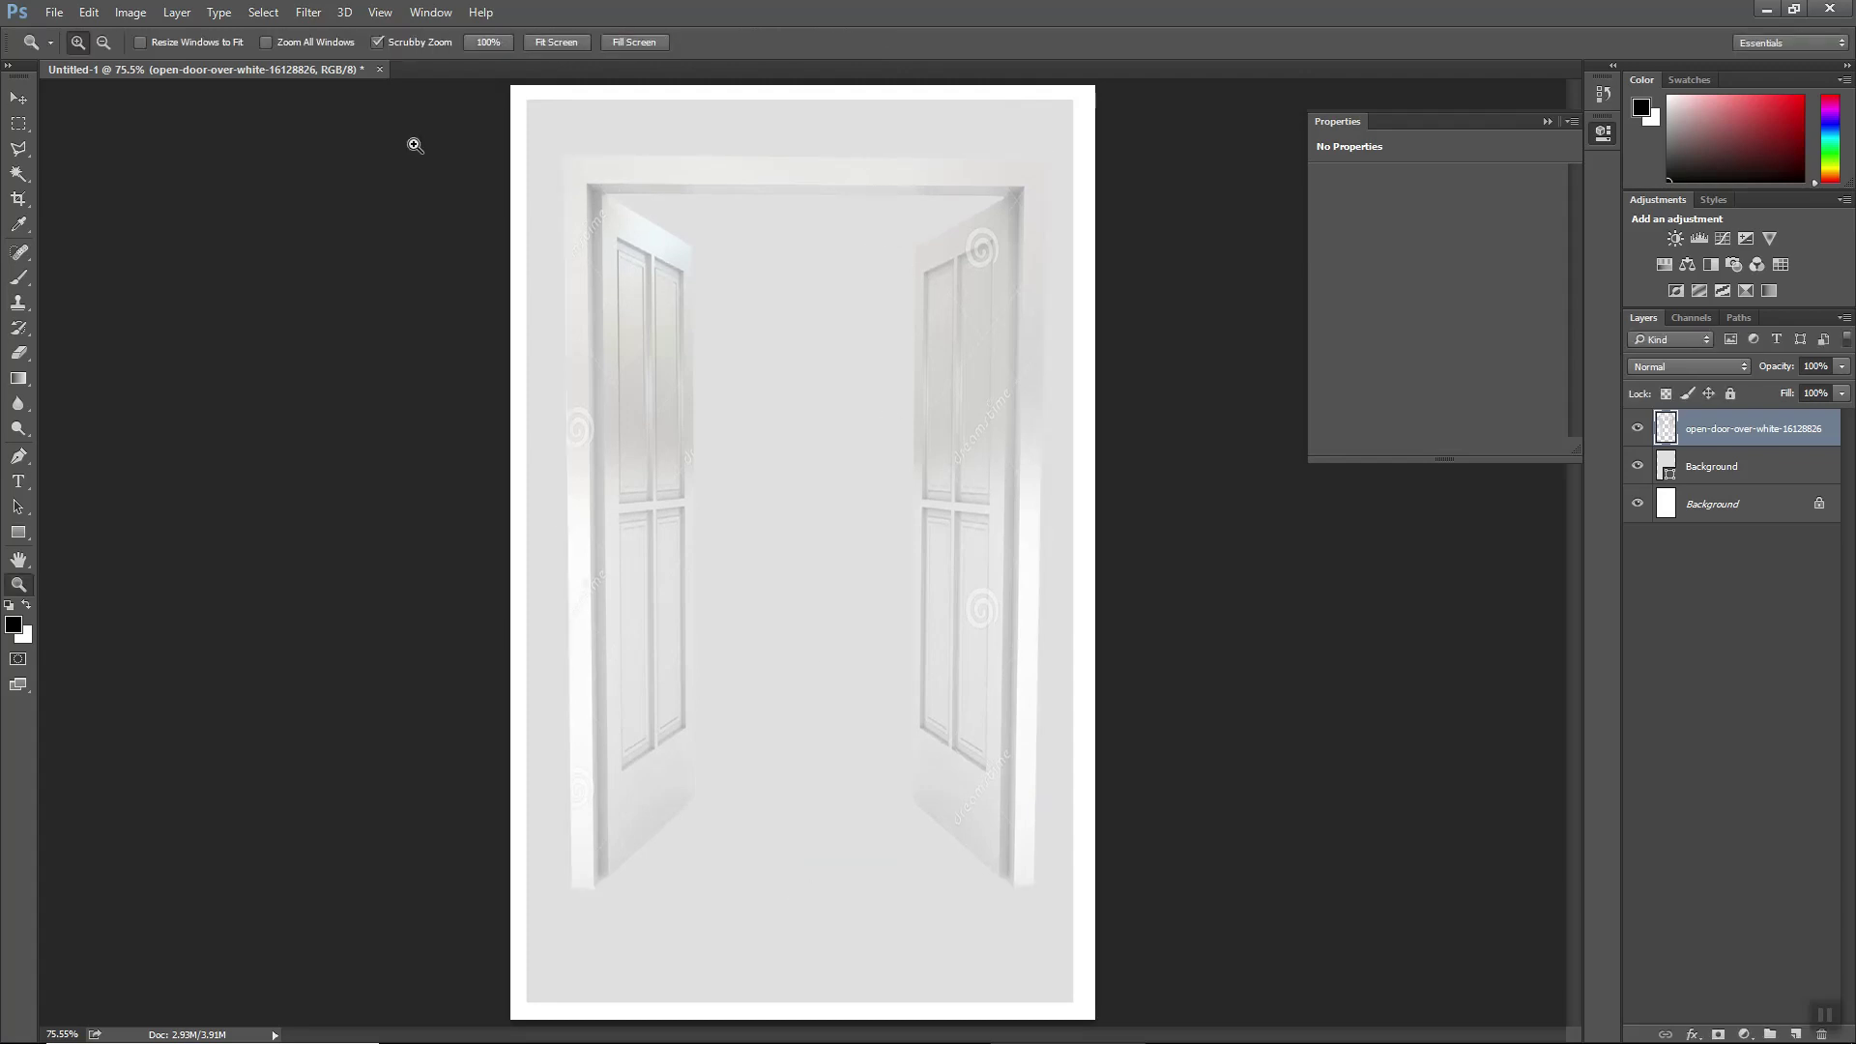
click(19, 98)
mouse_move(786, 327)
mouse_down()
mouse_move(789, 381)
mouse_move(791, 362)
mouse_up()
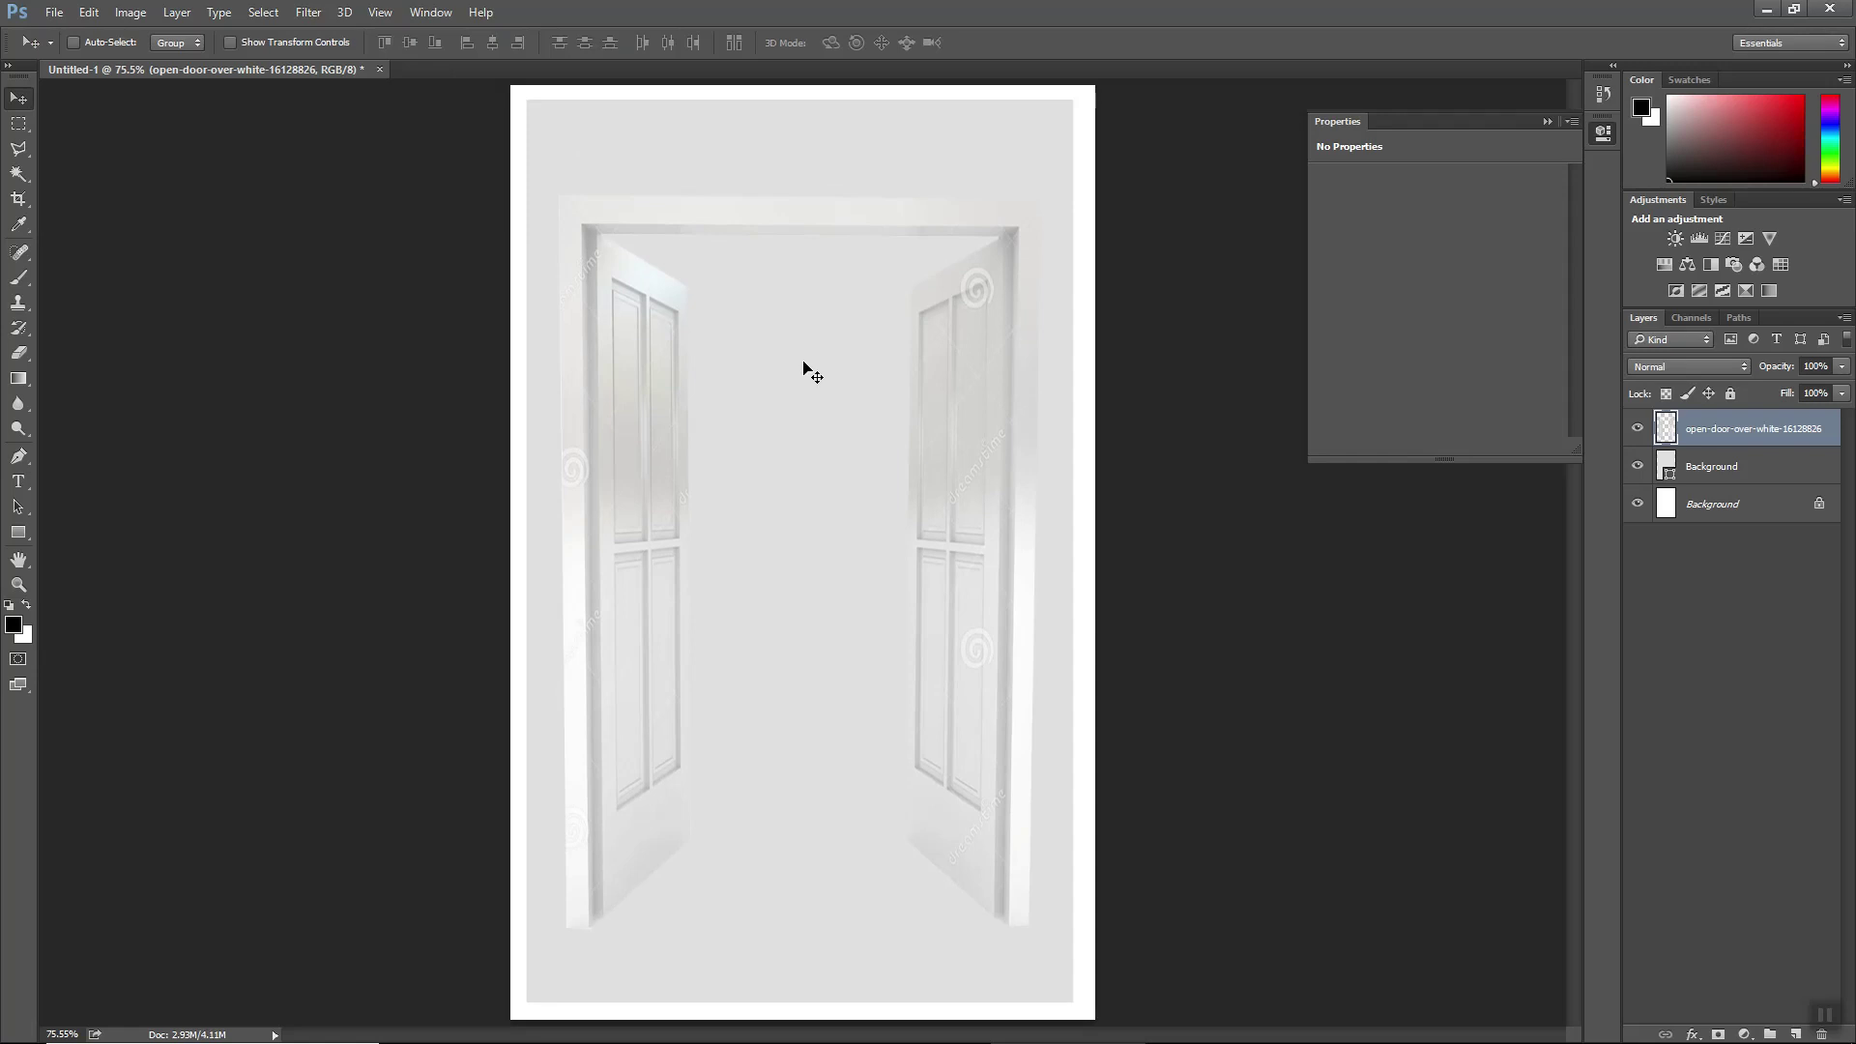
- Widen the door layer with Free Transform until it reaches both side edges of the grey rectangle
key(ctrl+t)
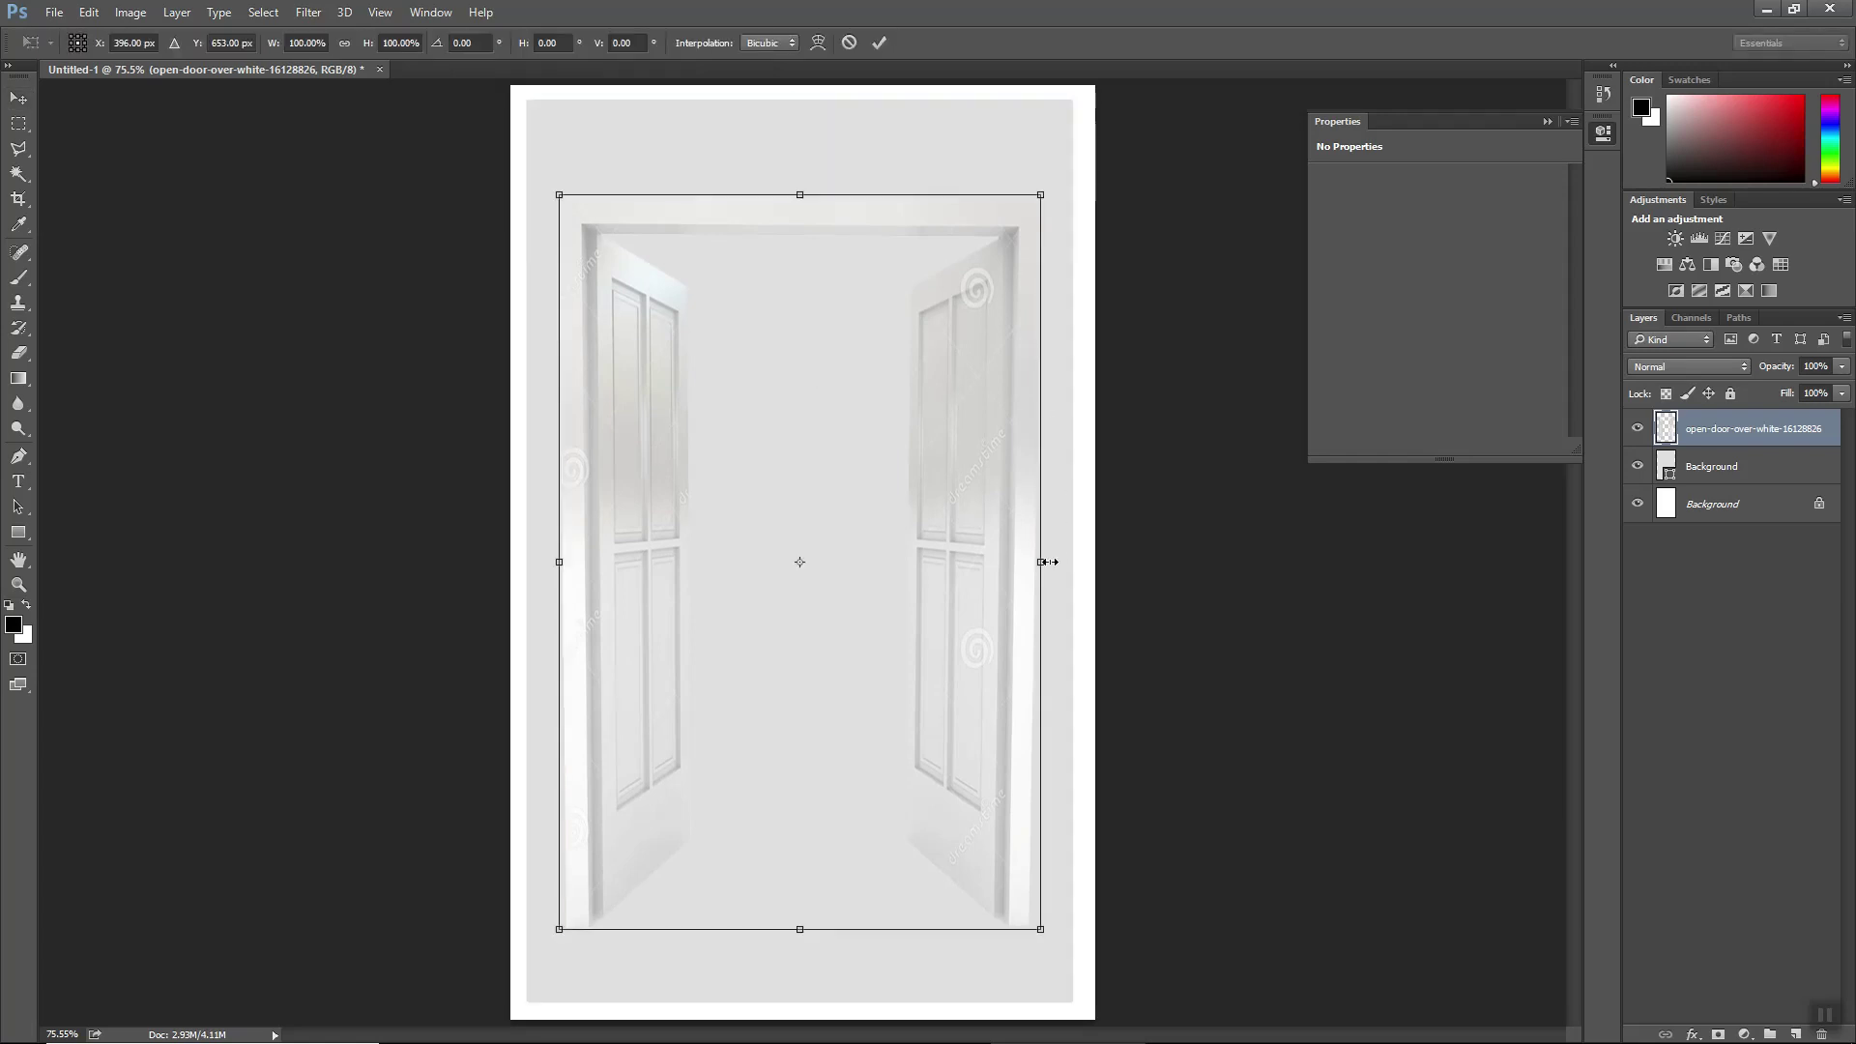
drag(1039, 561, 1067, 560)
drag(561, 561, 527, 560)
key(Return)
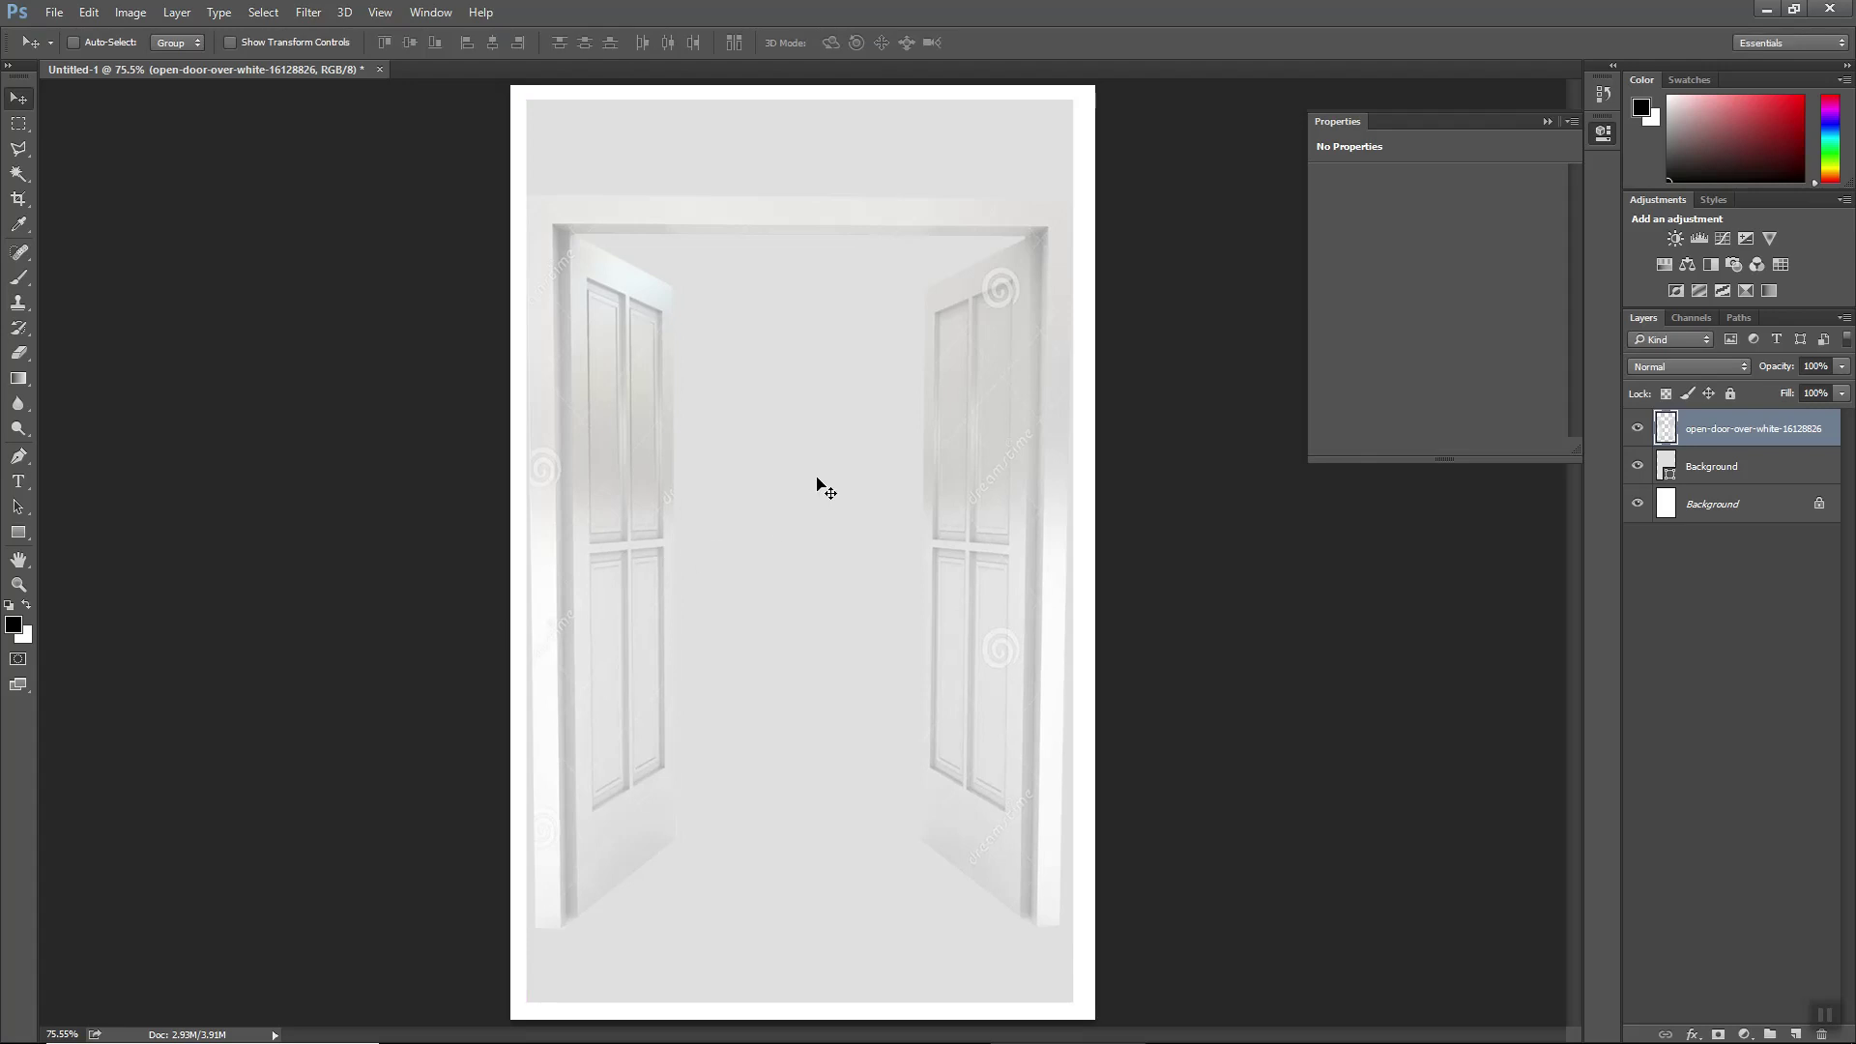
- Extend the door layer's height with Free Transform to the upper and lower edges of the grey rectangle
key(ctrl+t)
drag(801, 183, 807, 91)
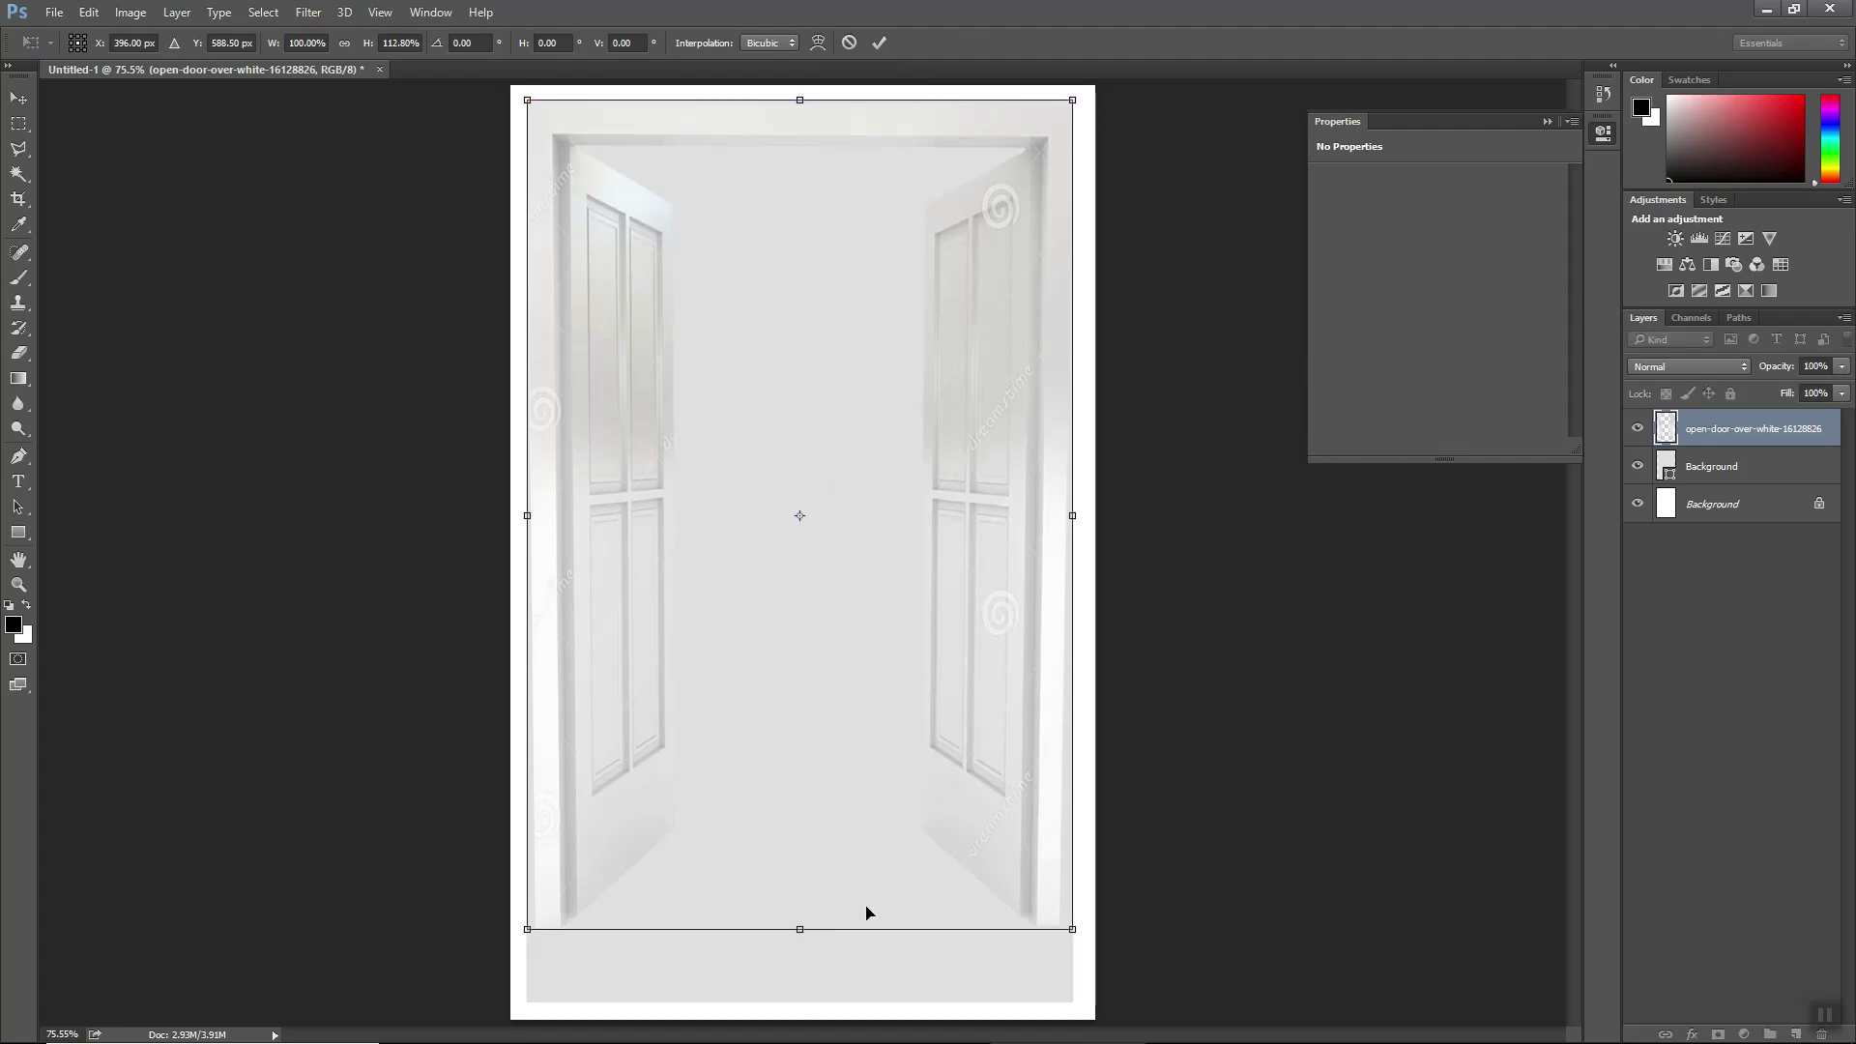
drag(804, 932, 801, 1002)
key(Return)
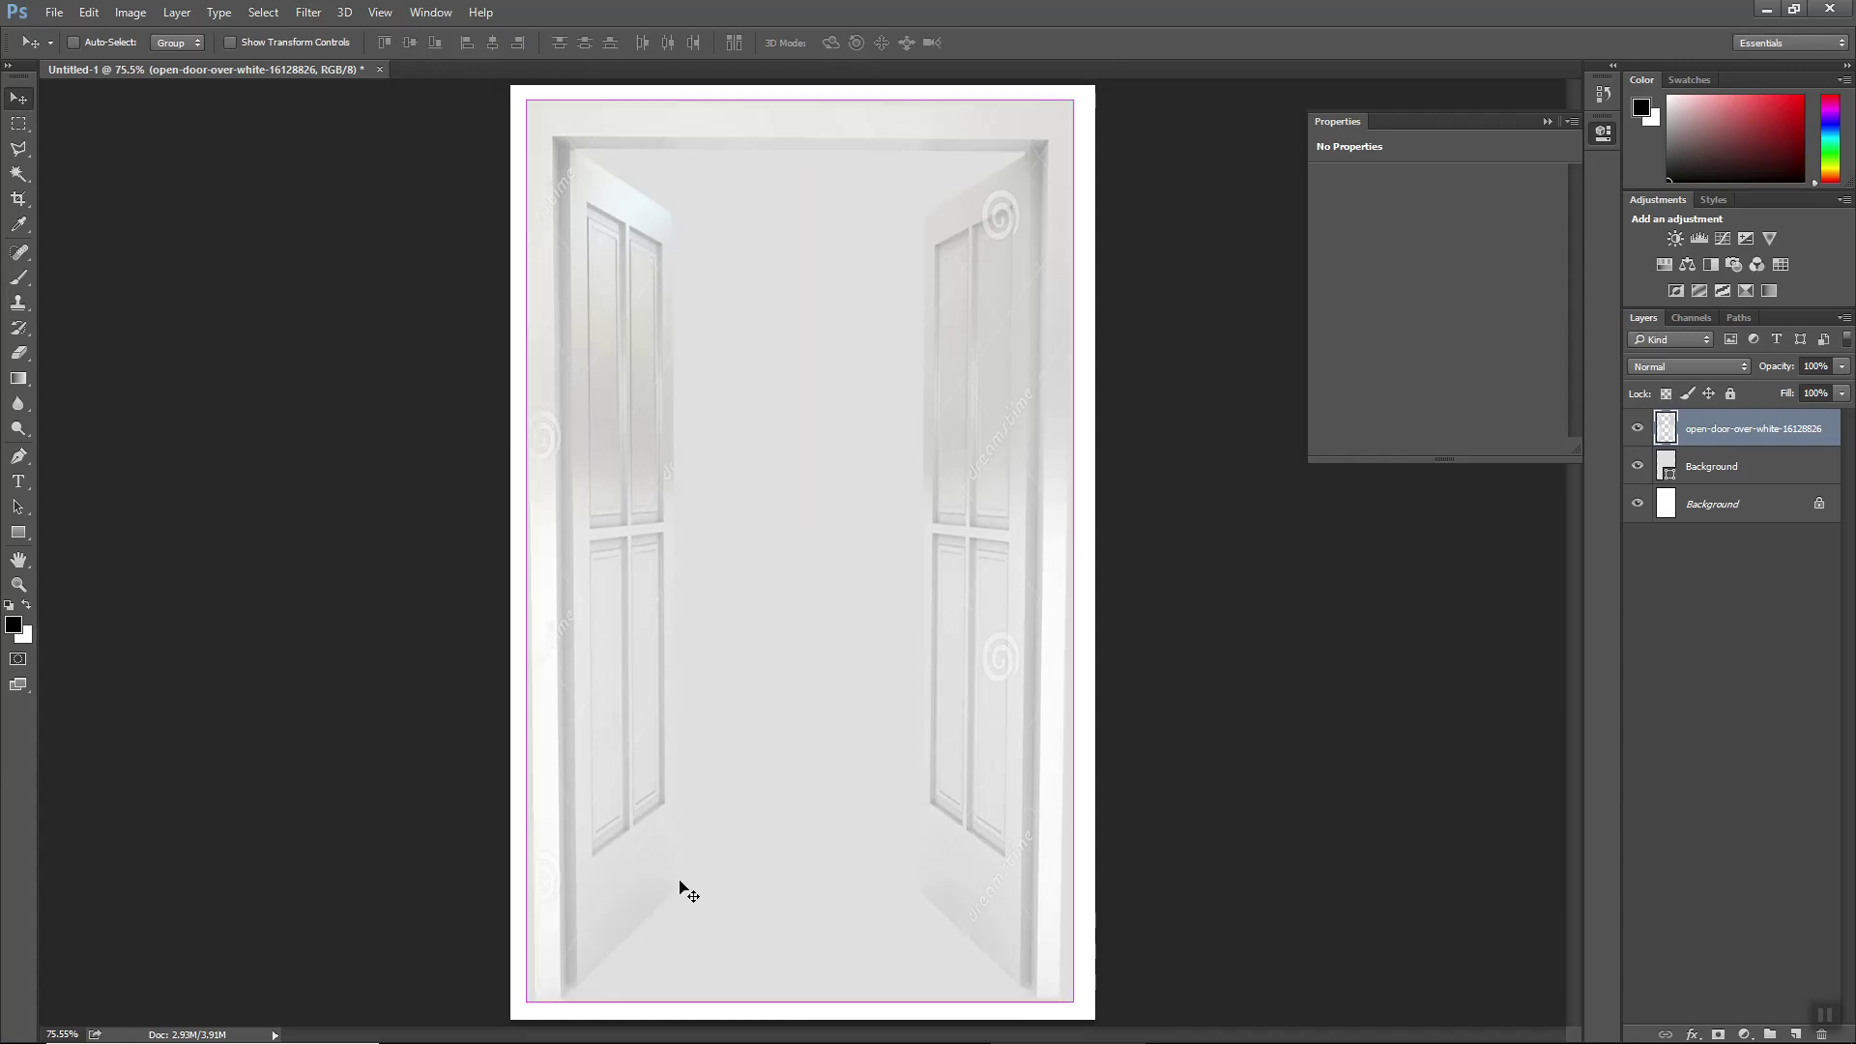
- Warp the door layer, pulling its two lower corners and lower side points slightly outward toward the canvas edges
key(ctrl+t)
click(817, 43)
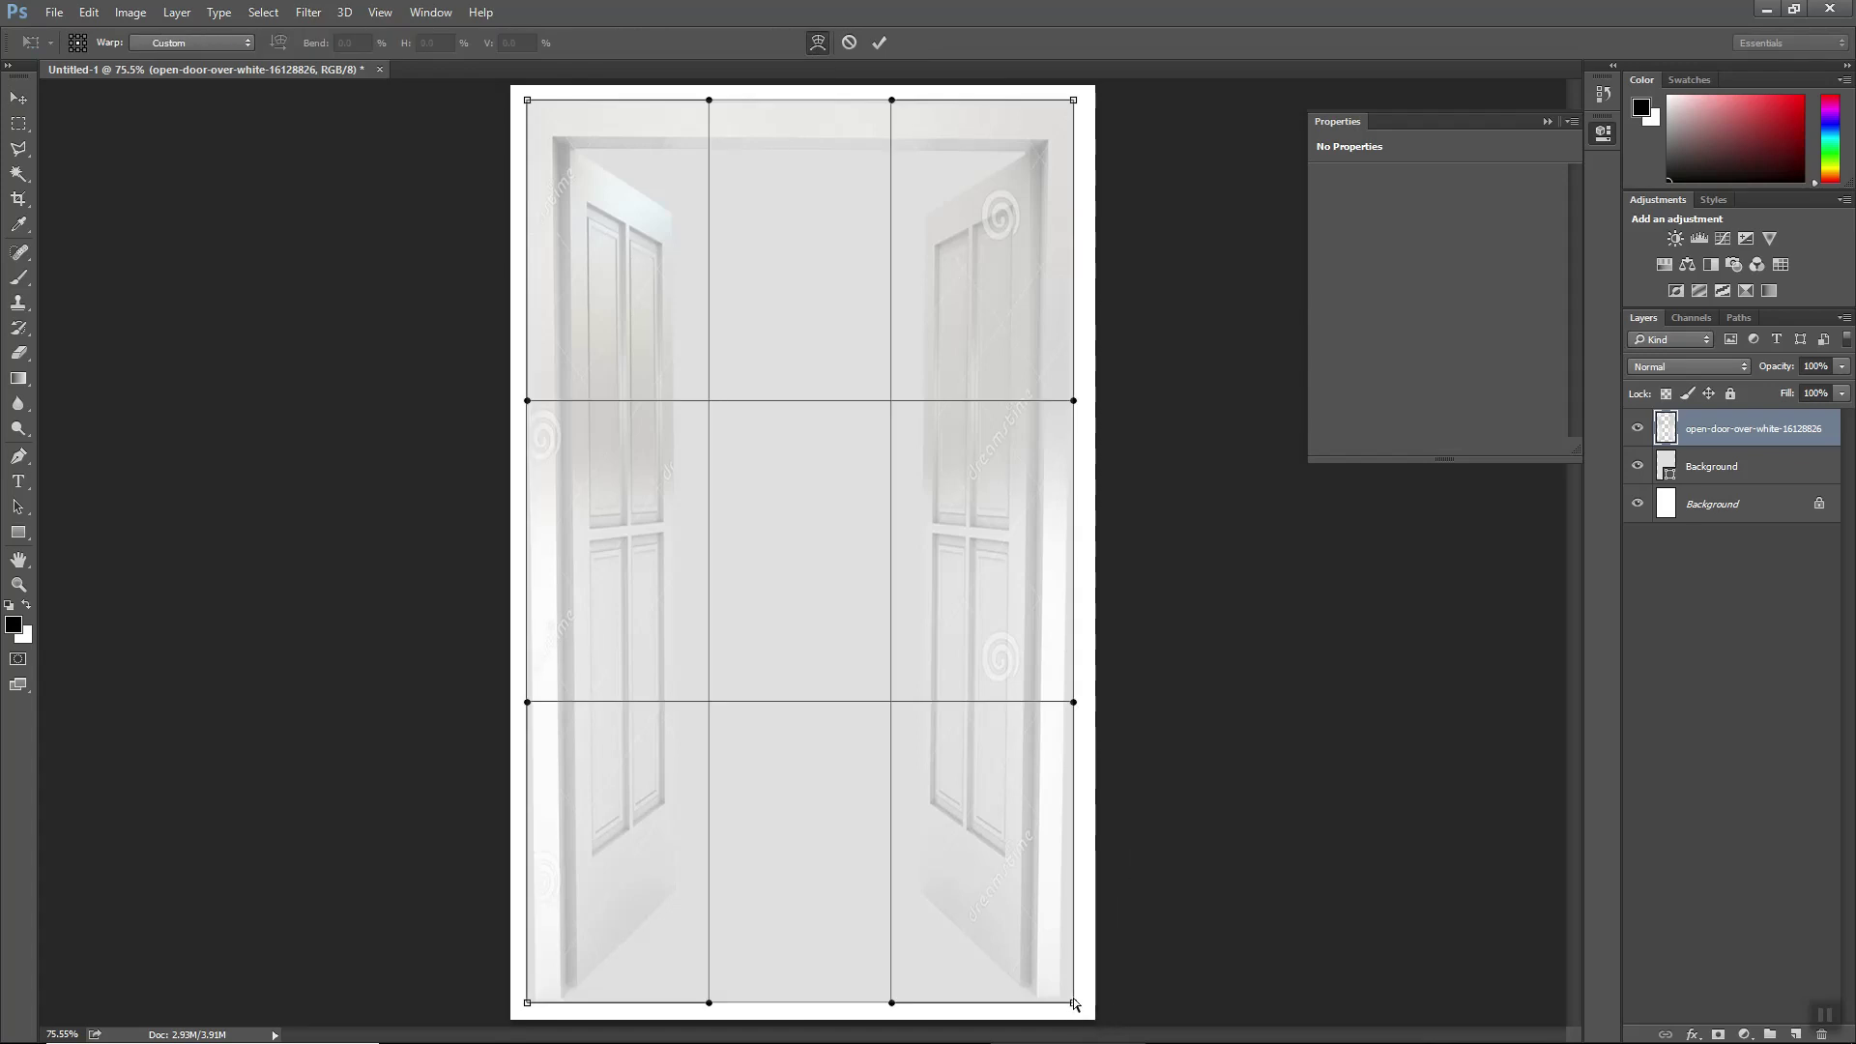
drag(1074, 1005, 1083, 1004)
drag(1076, 701, 1085, 702)
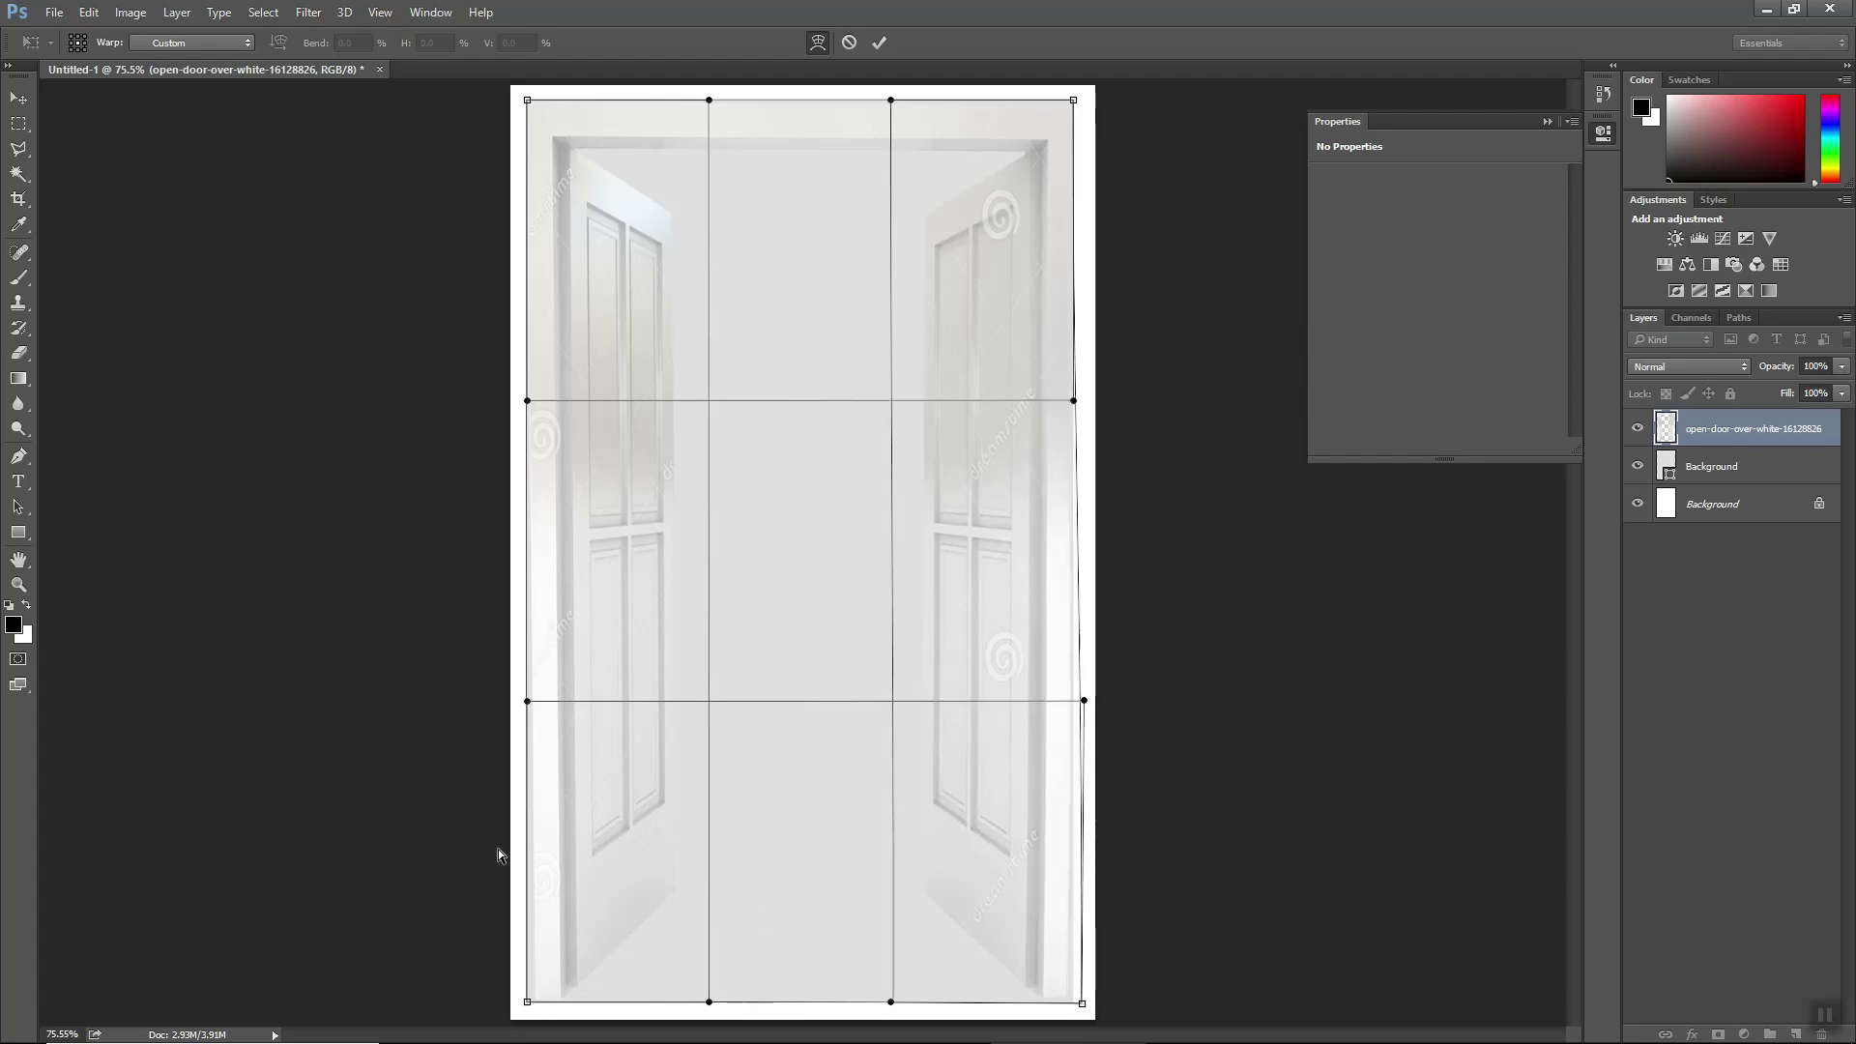
drag(527, 700, 521, 703)
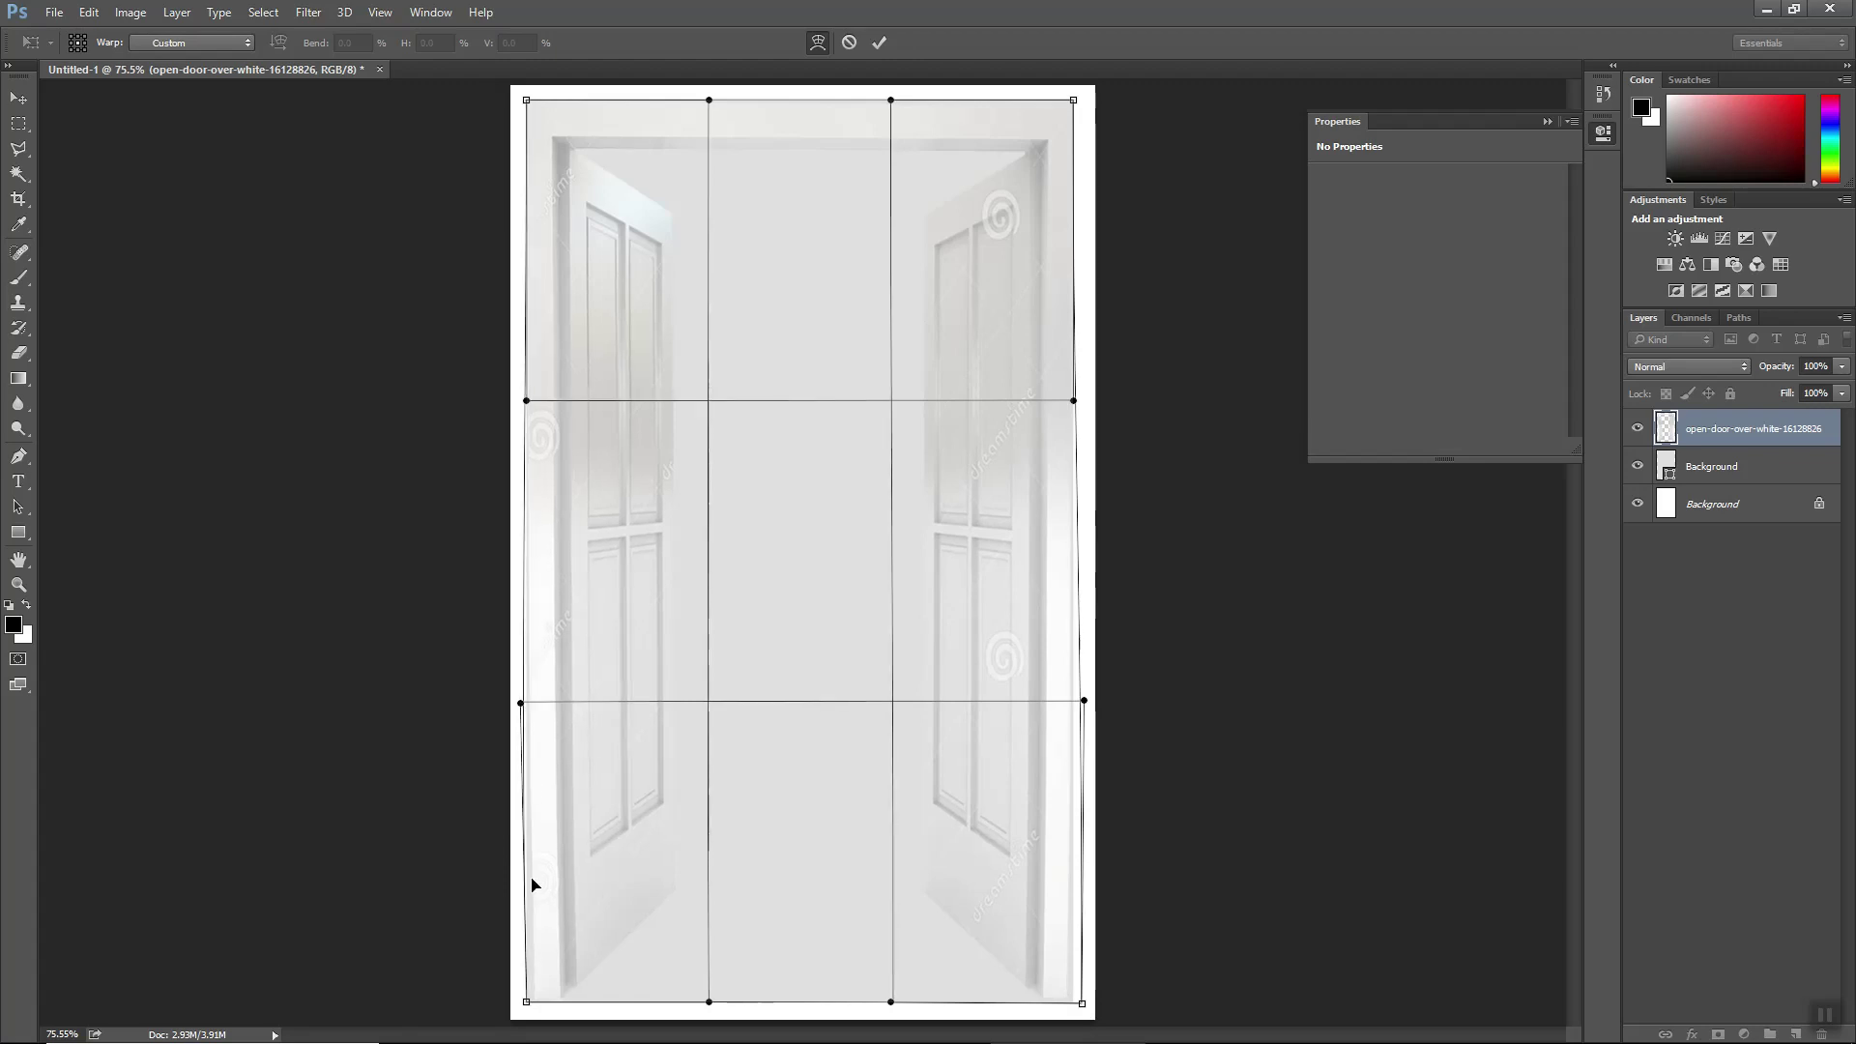
drag(527, 1004, 521, 1005)
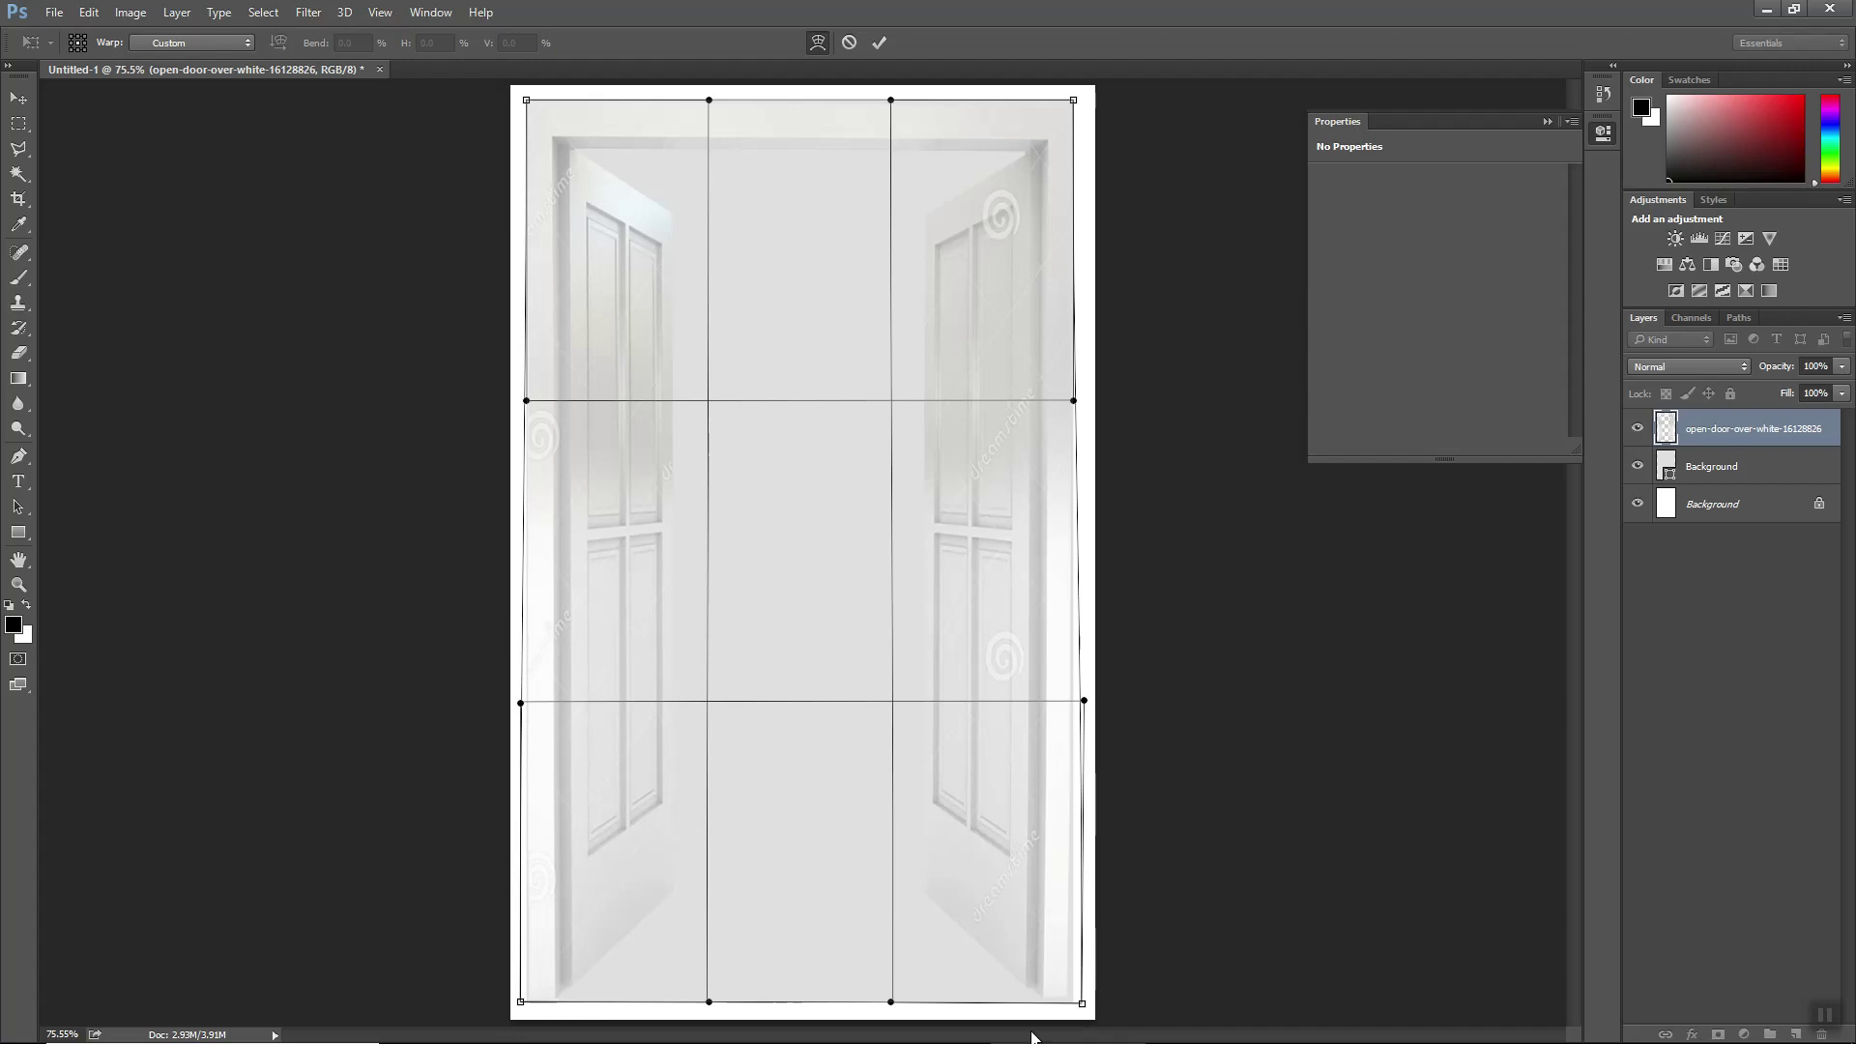
drag(1082, 1003, 1086, 1006)
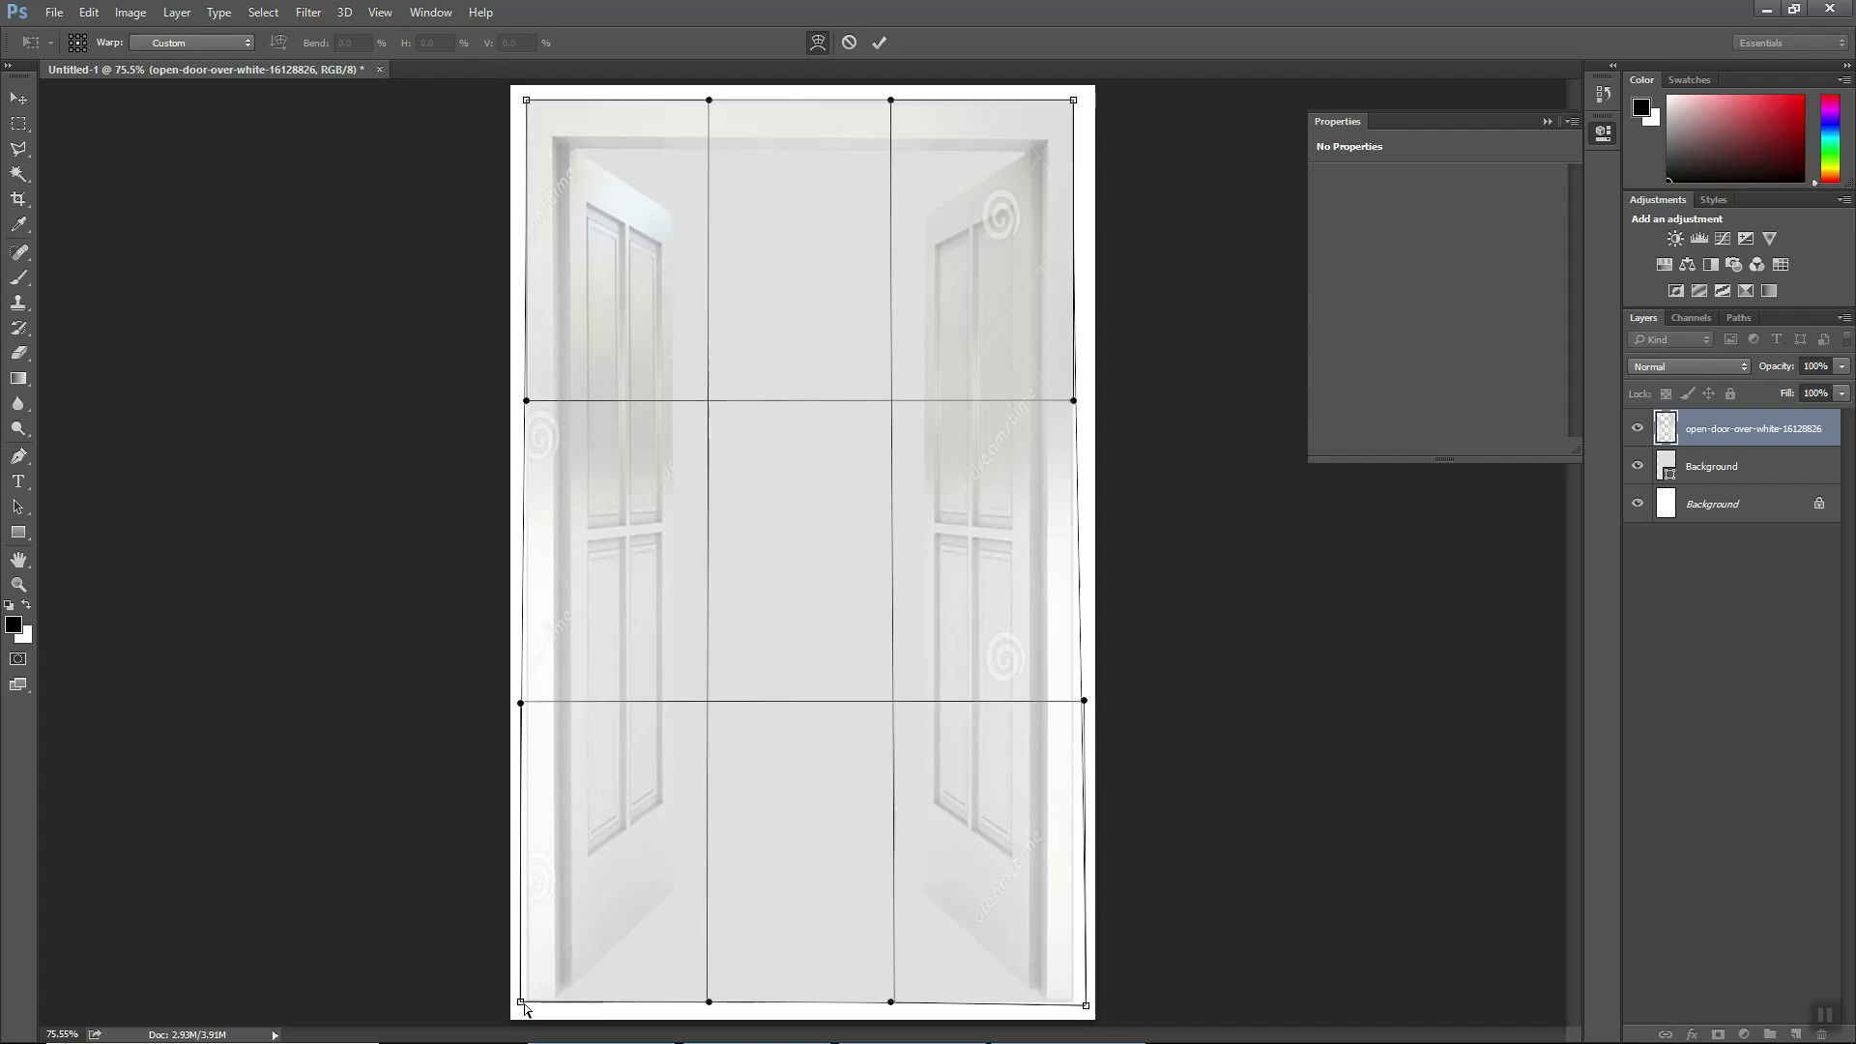
key(Return)
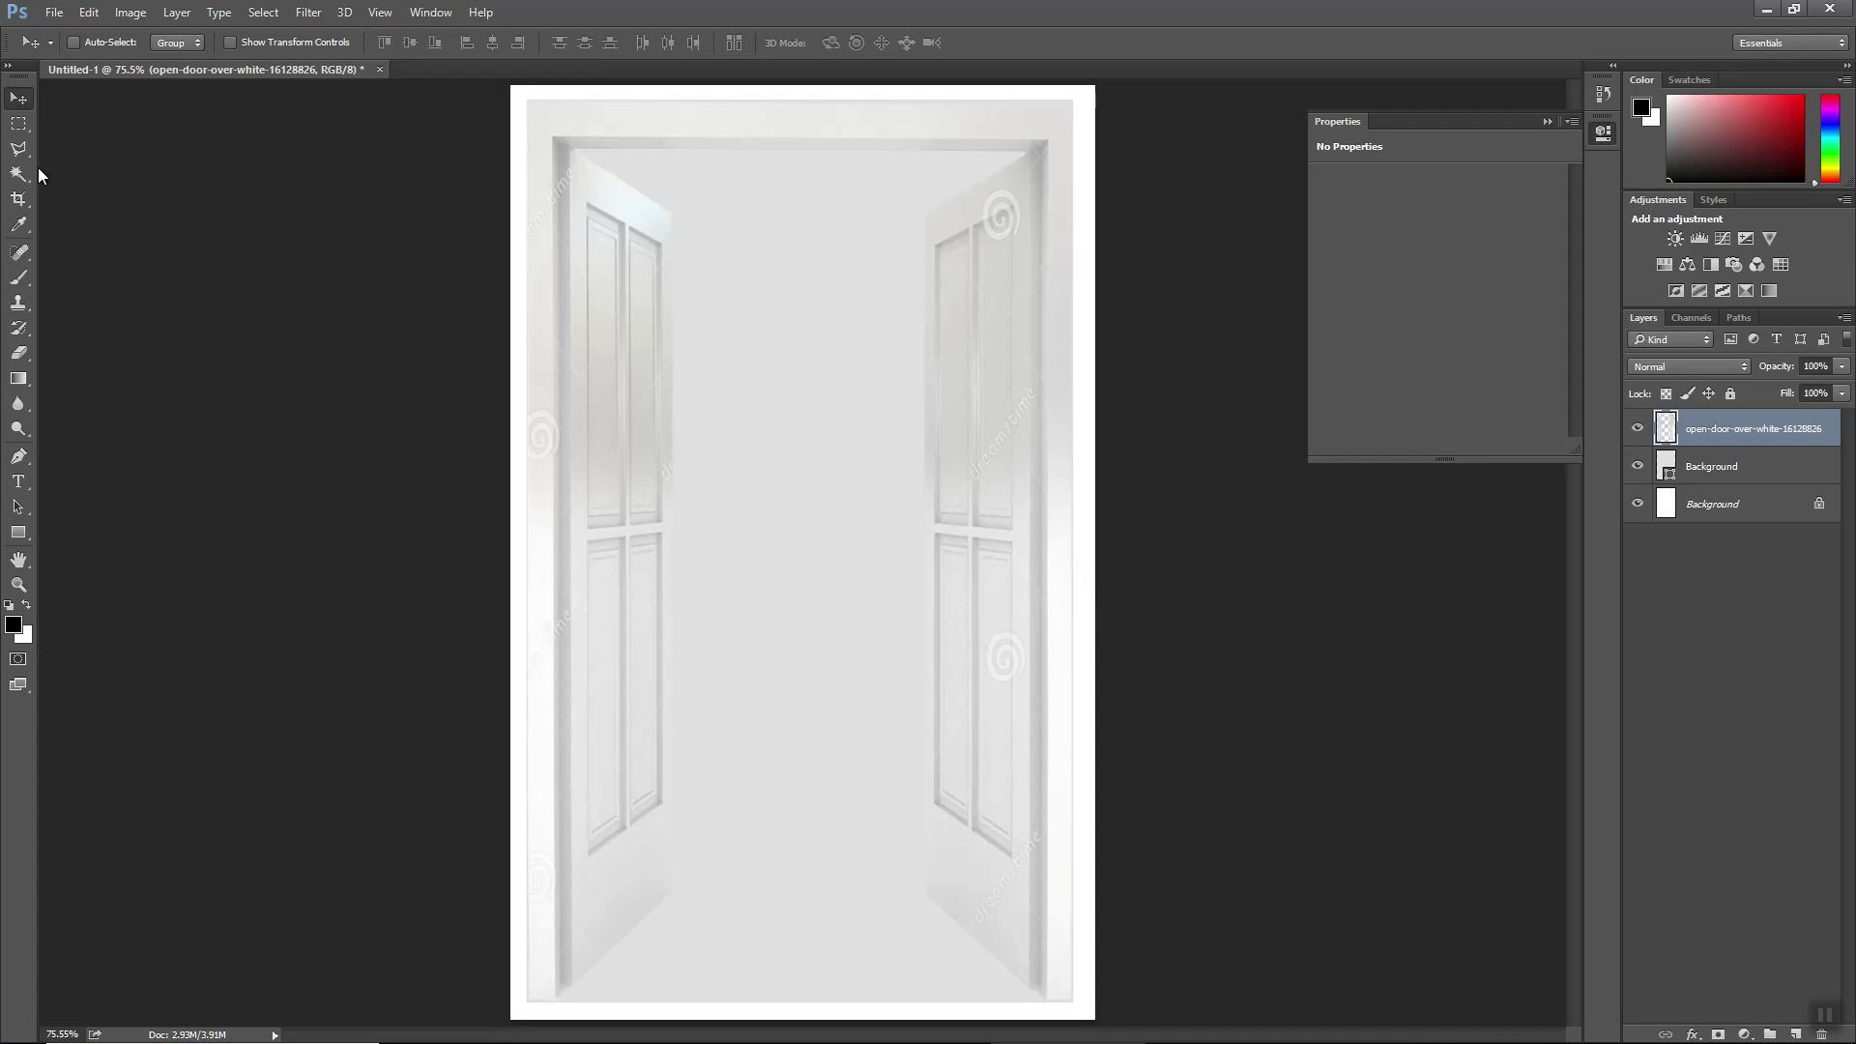
- Place the red-rose-500x500 image as a new layer at 100% in the centre of the canvas
click(54, 12)
click(97, 326)
click(671, 143)
click(758, 496)
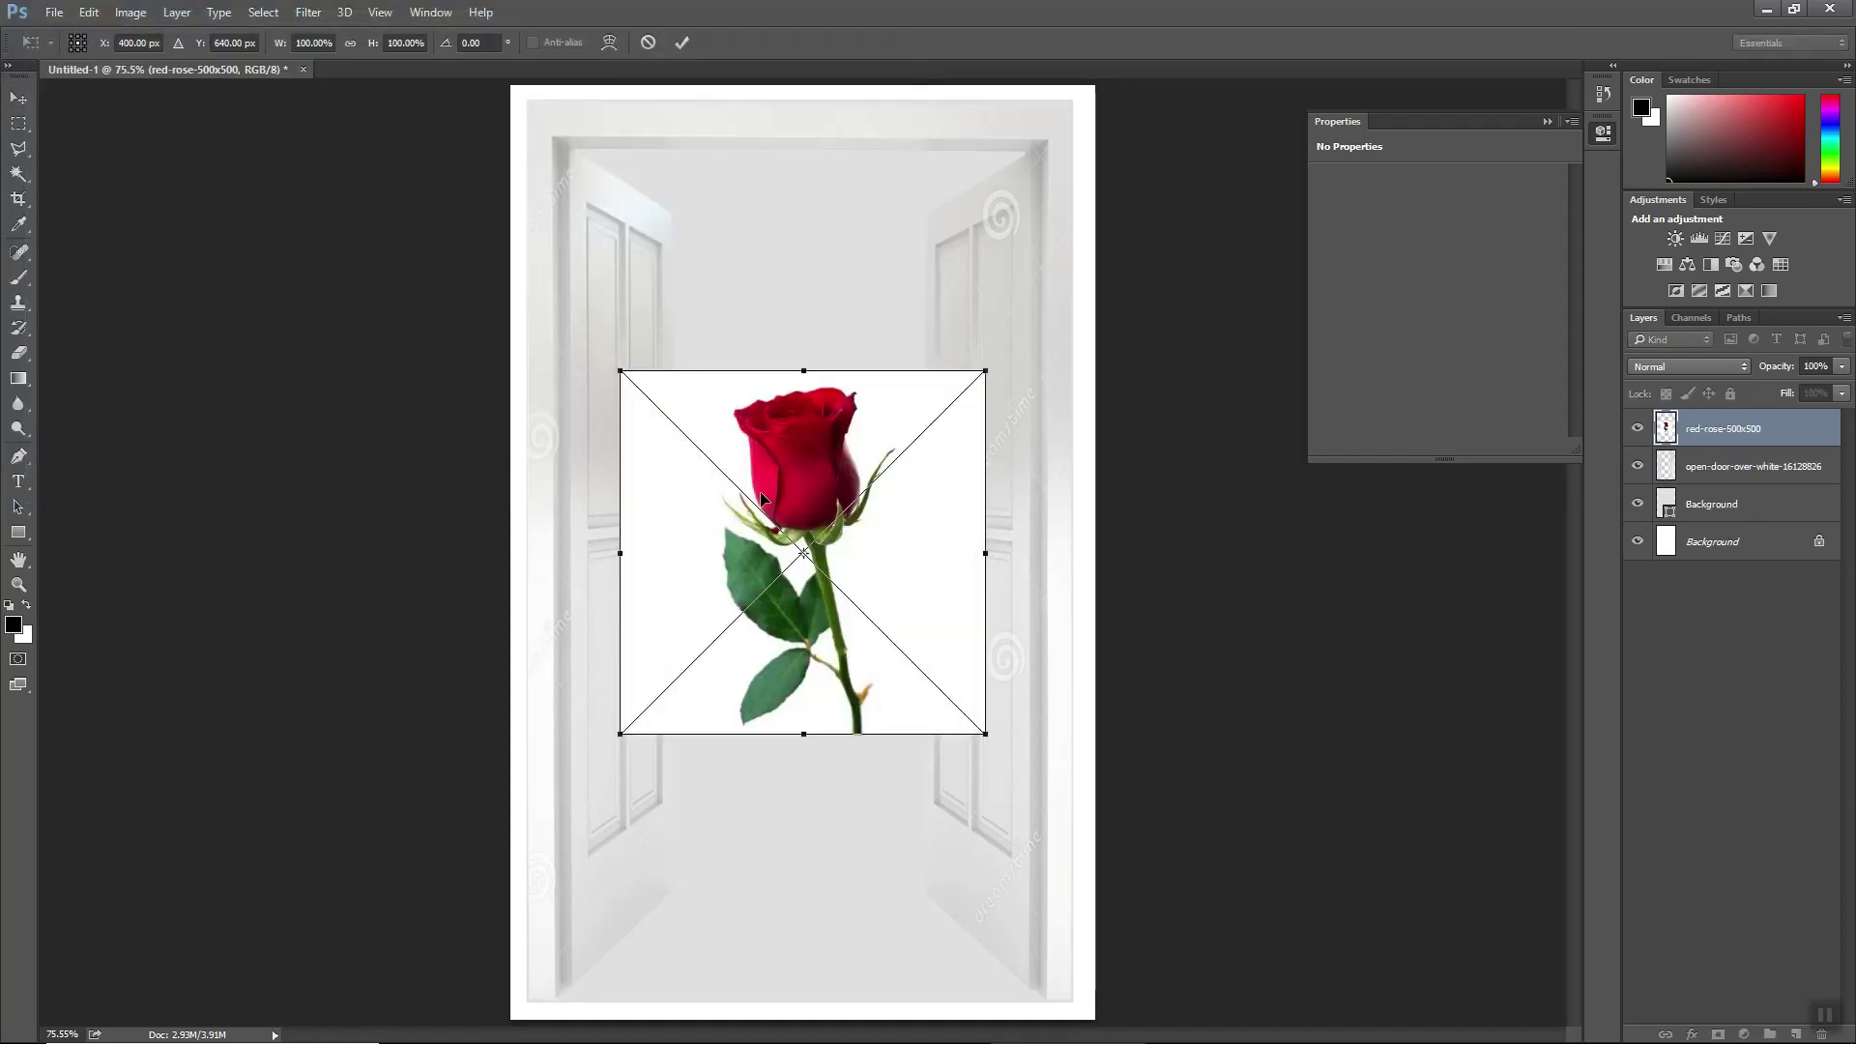
key(Return)
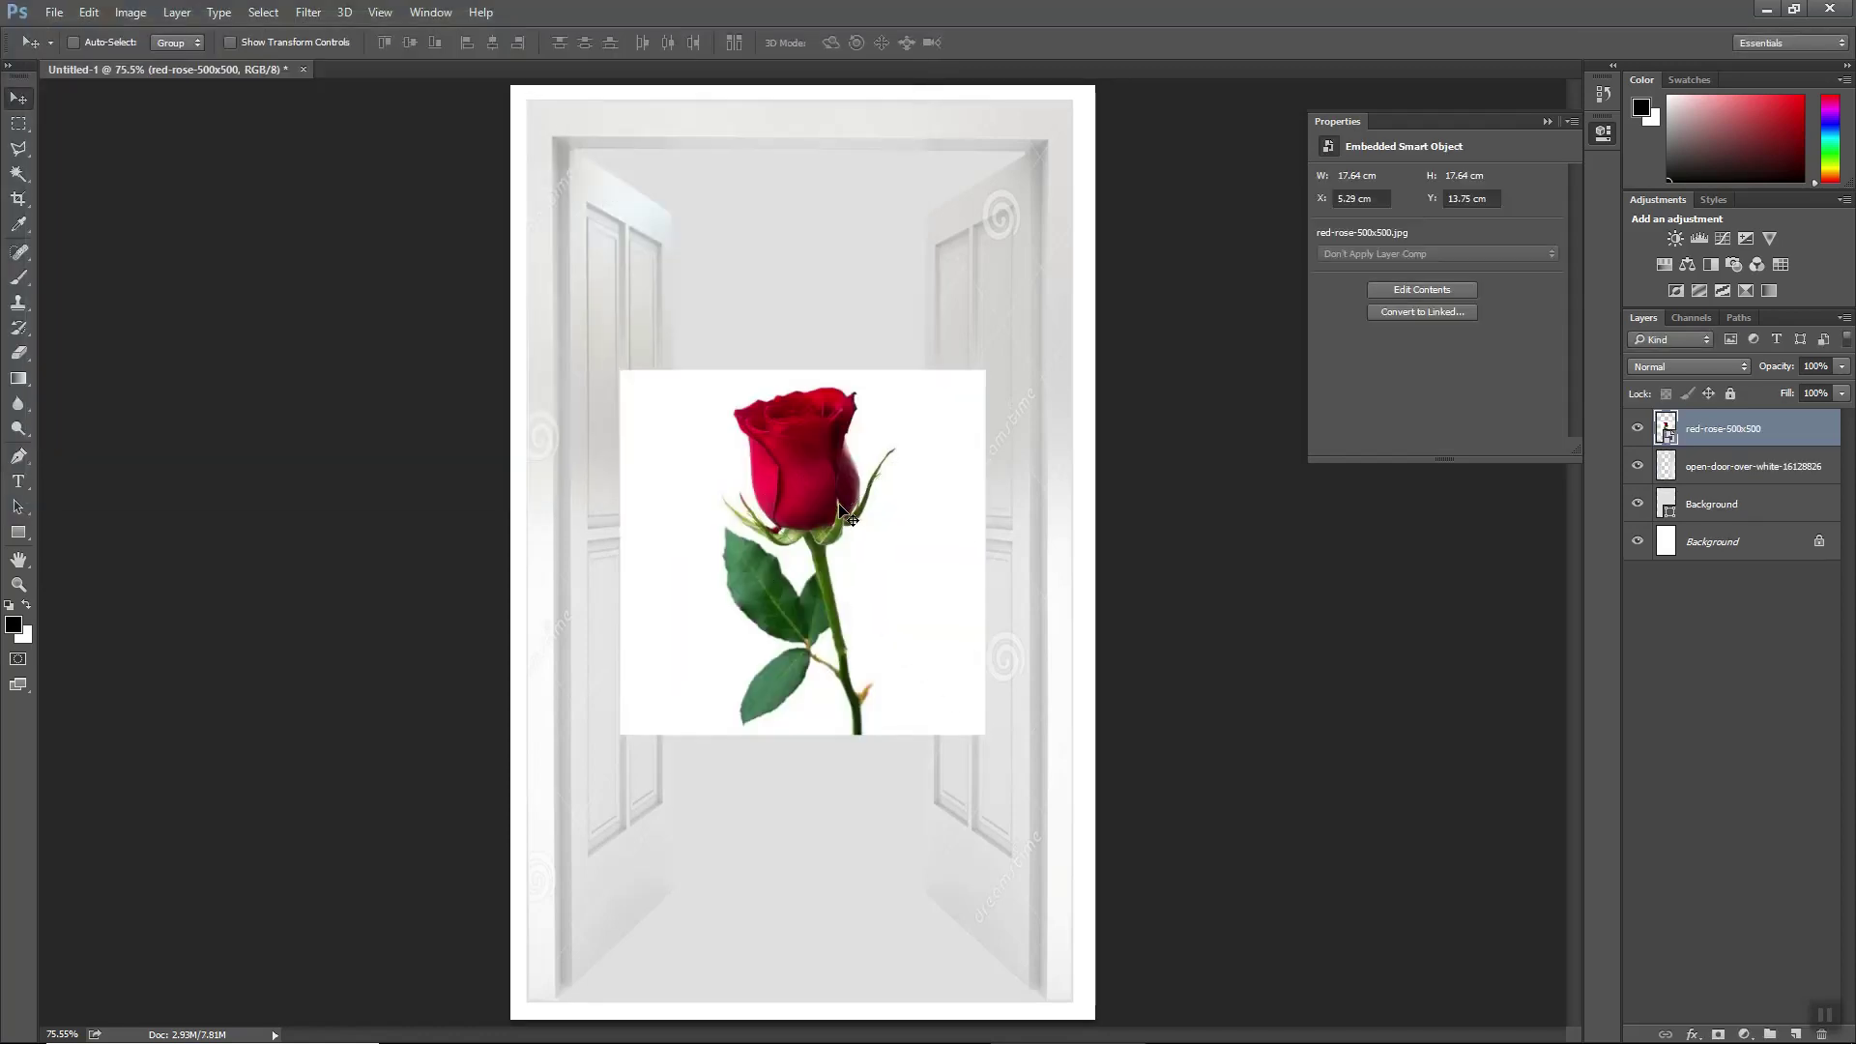
- Select the white area around the rose with the Magic Wand at tolerance 32 and try to delete it
click(20, 173)
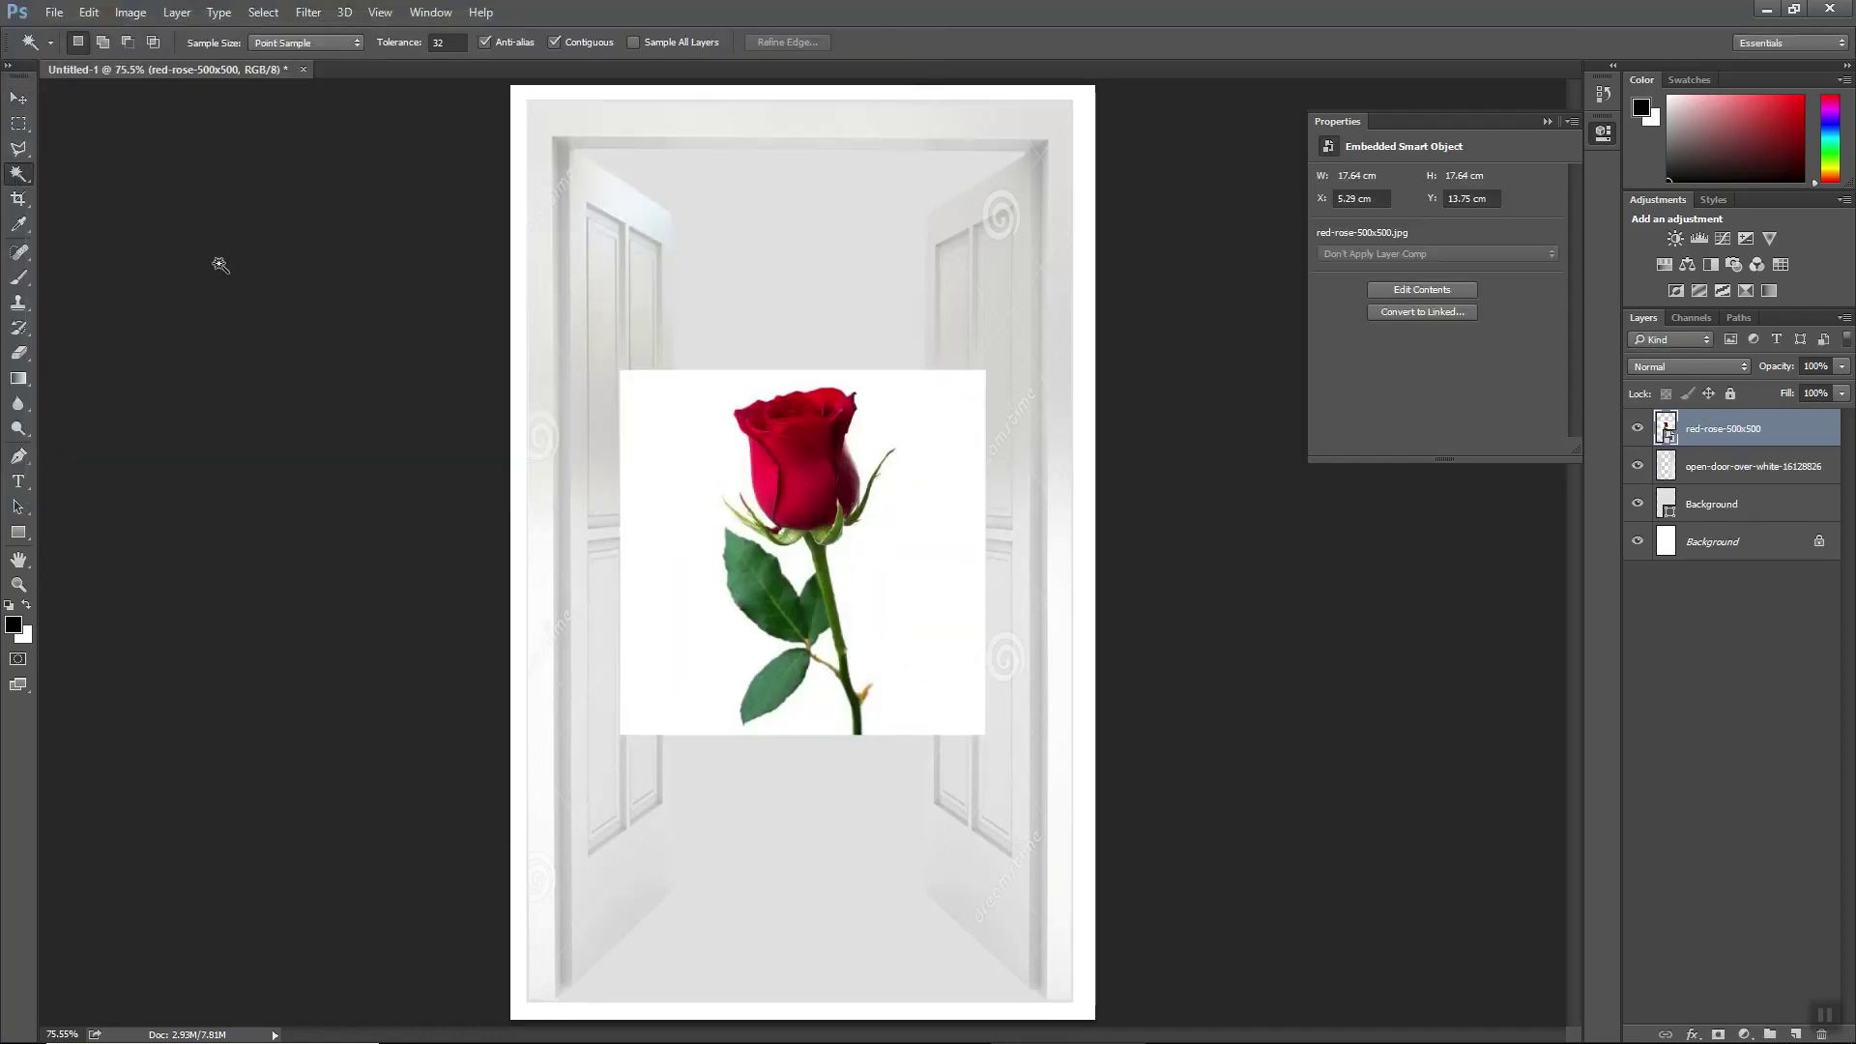
click(883, 584)
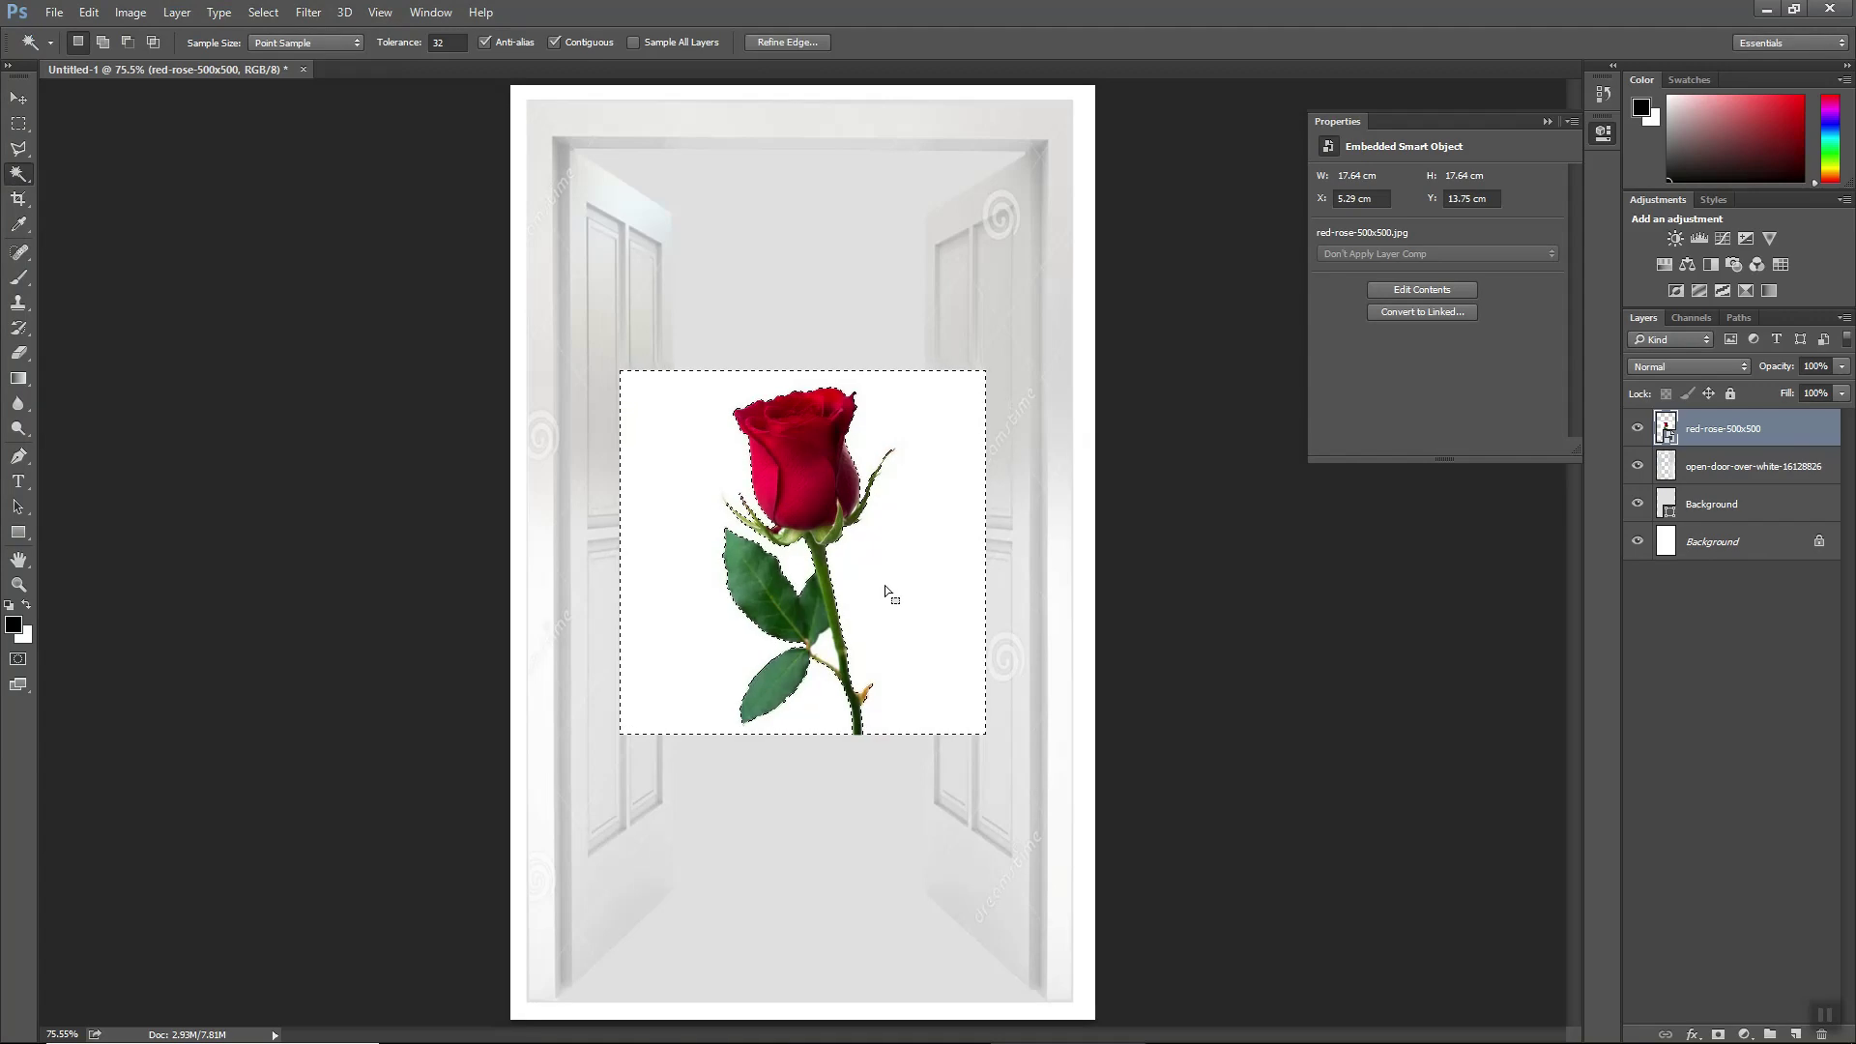
key(Delete)
click(891, 397)
- Rasterize the rose layer, erase the selected white surroundings and deselect
click(18, 352)
click(851, 530)
click(917, 414)
mouse_move(903, 414)
mouse_down()
mouse_move(663, 489)
mouse_move(816, 812)
mouse_move(705, 559)
mouse_move(850, 618)
mouse_move(651, 352)
mouse_move(919, 663)
mouse_move(805, 715)
mouse_move(895, 356)
mouse_move(953, 401)
mouse_up()
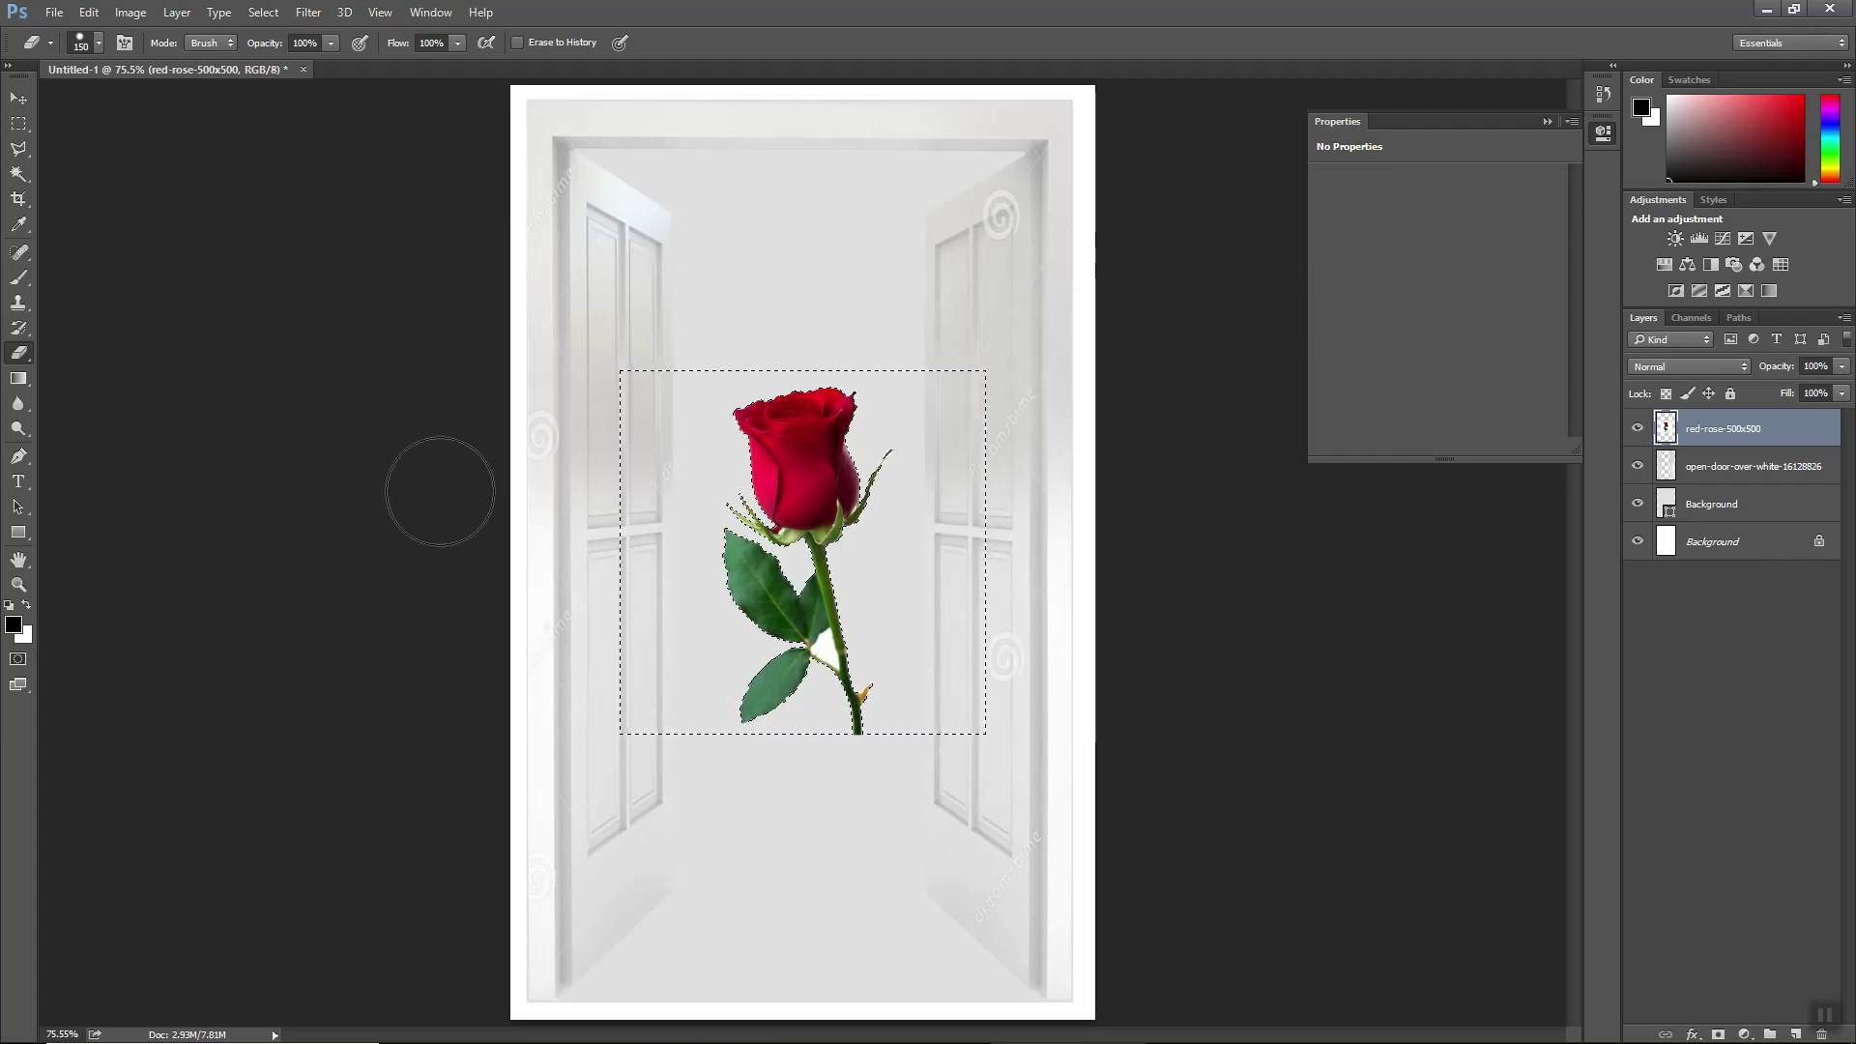
click(19, 97)
click(19, 123)
key(ctrl+d)
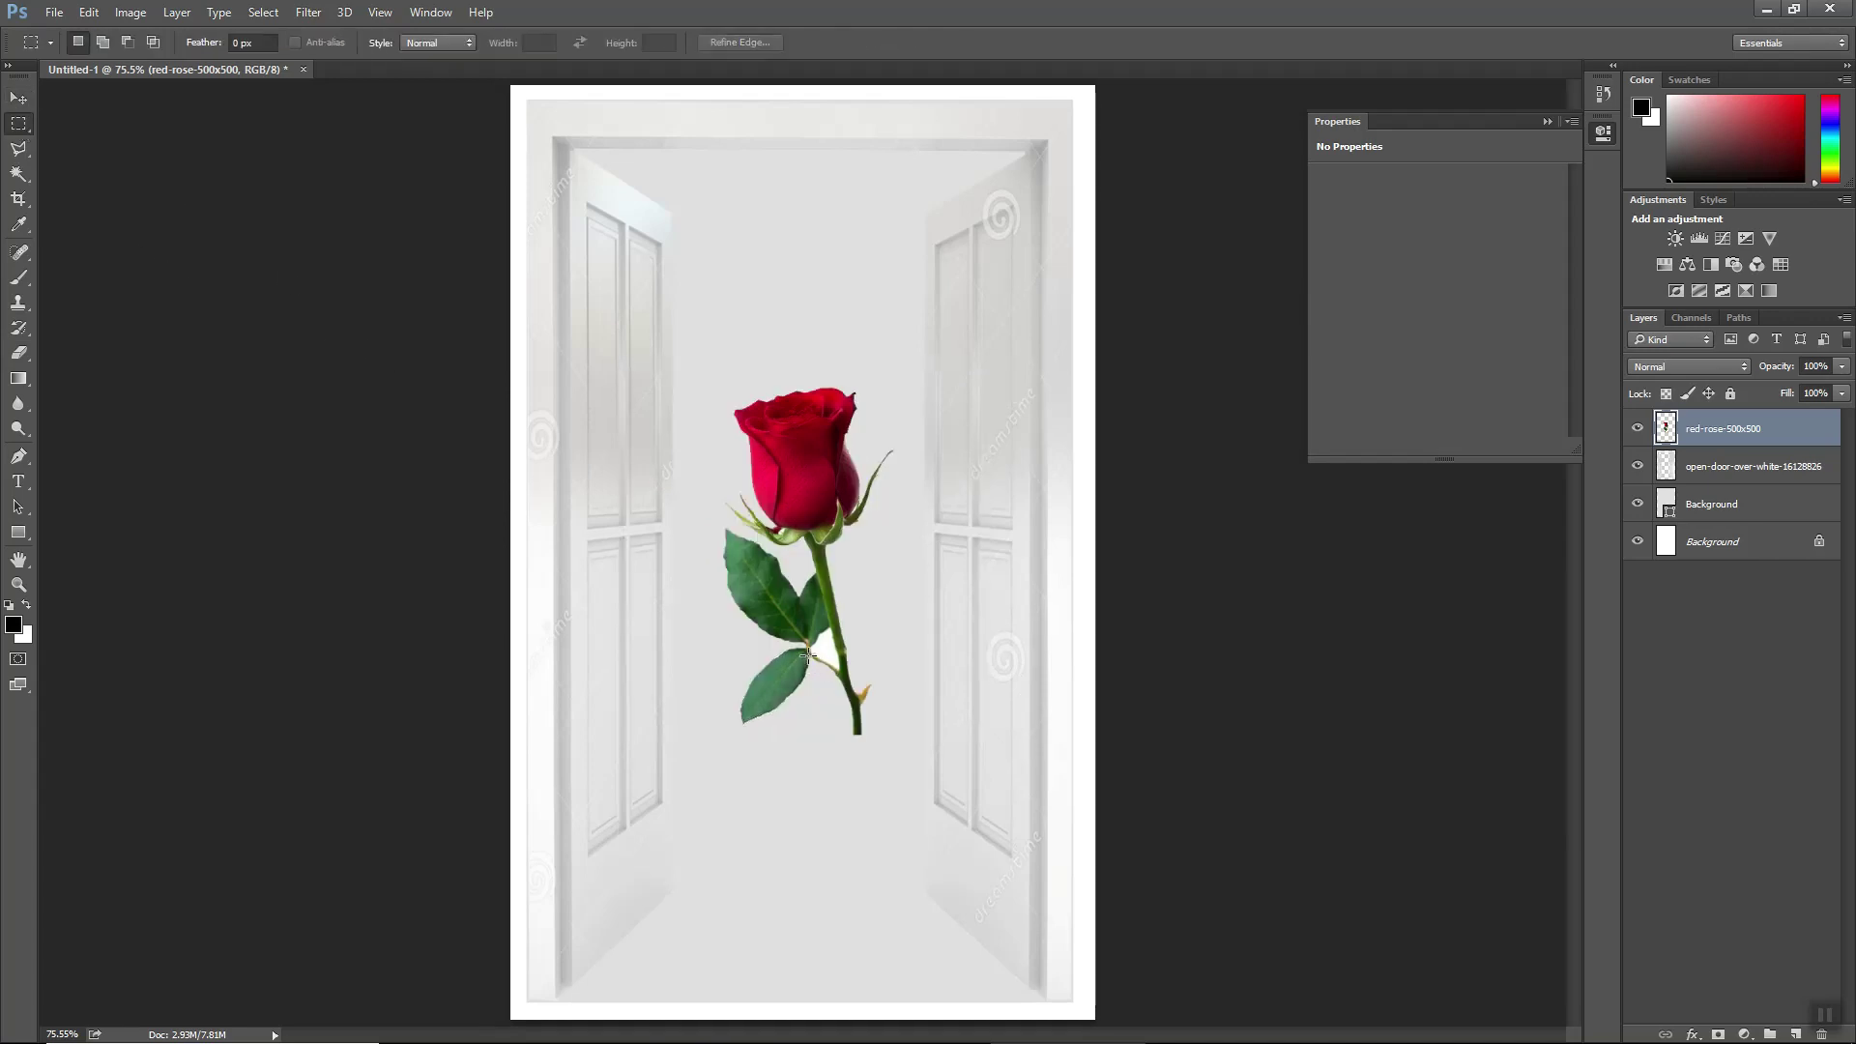
- Move the rose up in the door opening and shrink it strongly with Free Transform
click(19, 99)
drag(843, 515, 833, 331)
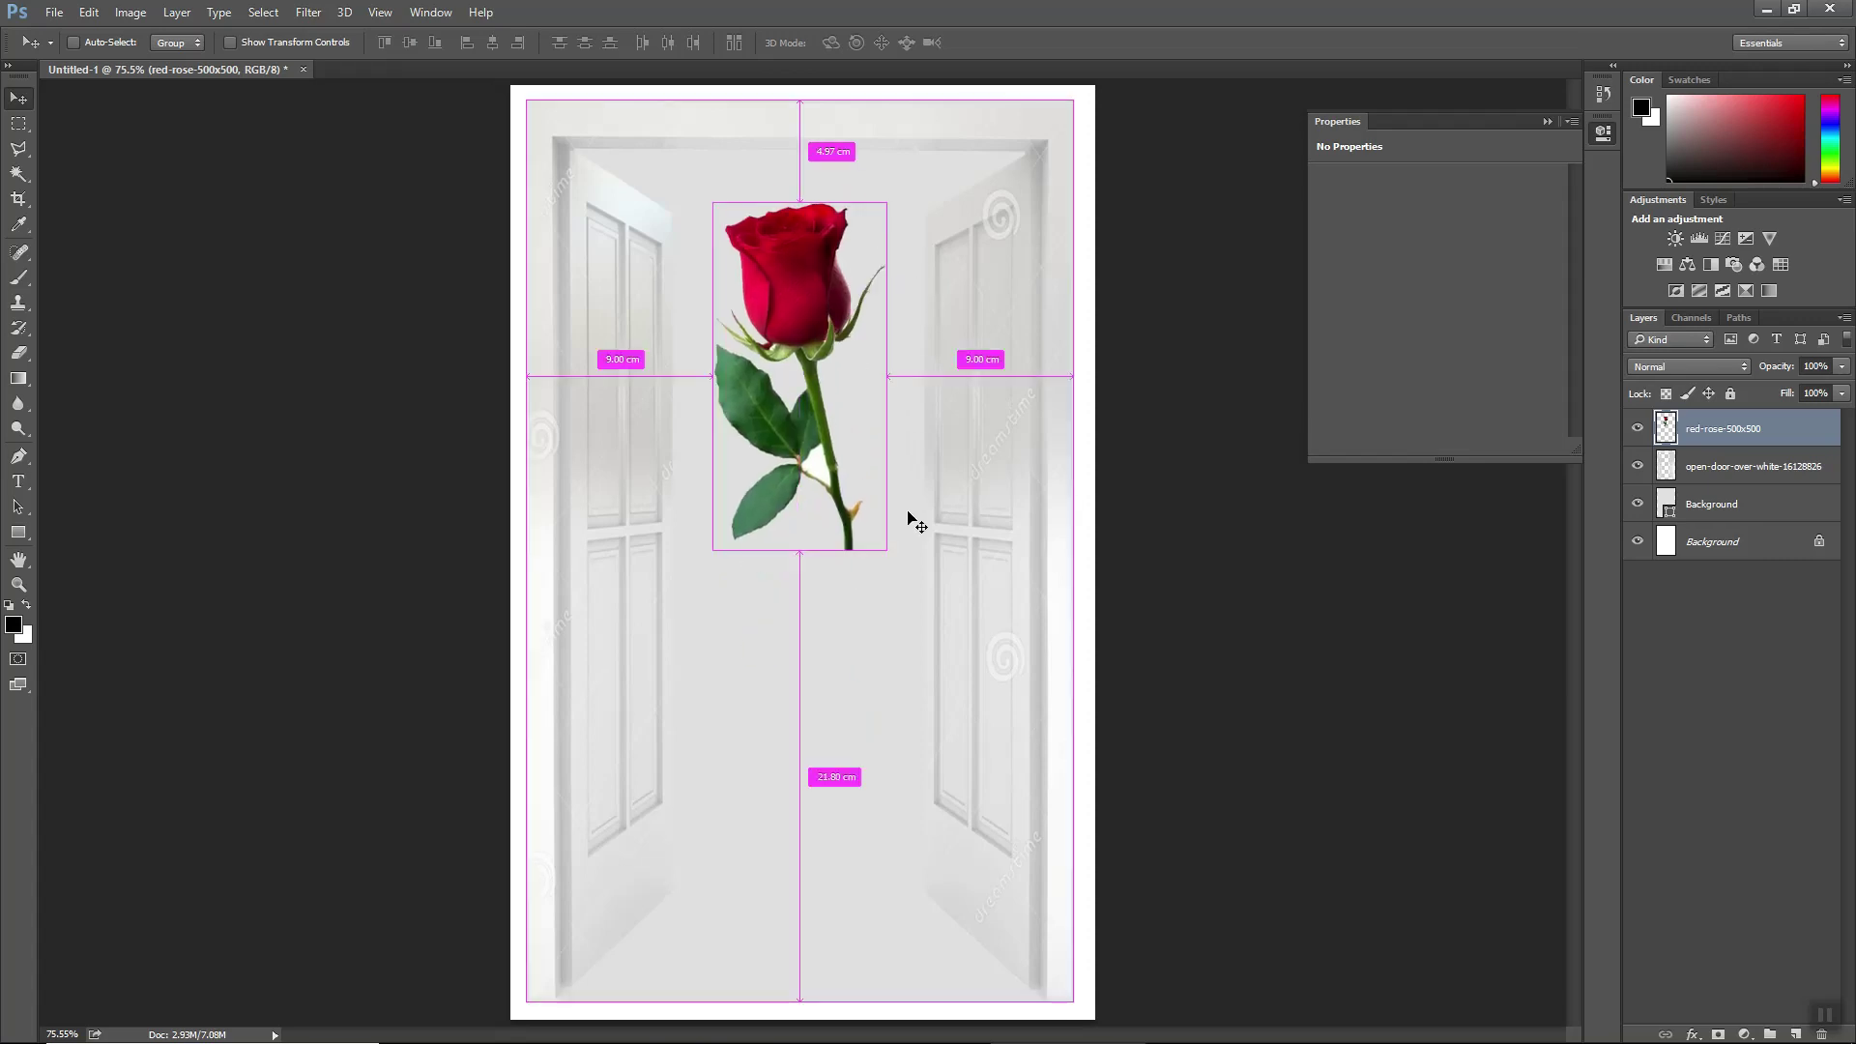
key(ctrl+t)
drag(884, 551, 774, 425)
mouse_move(815, 364)
mouse_down()
mouse_move(816, 286)
mouse_move(847, 360)
mouse_up()
key(Return)
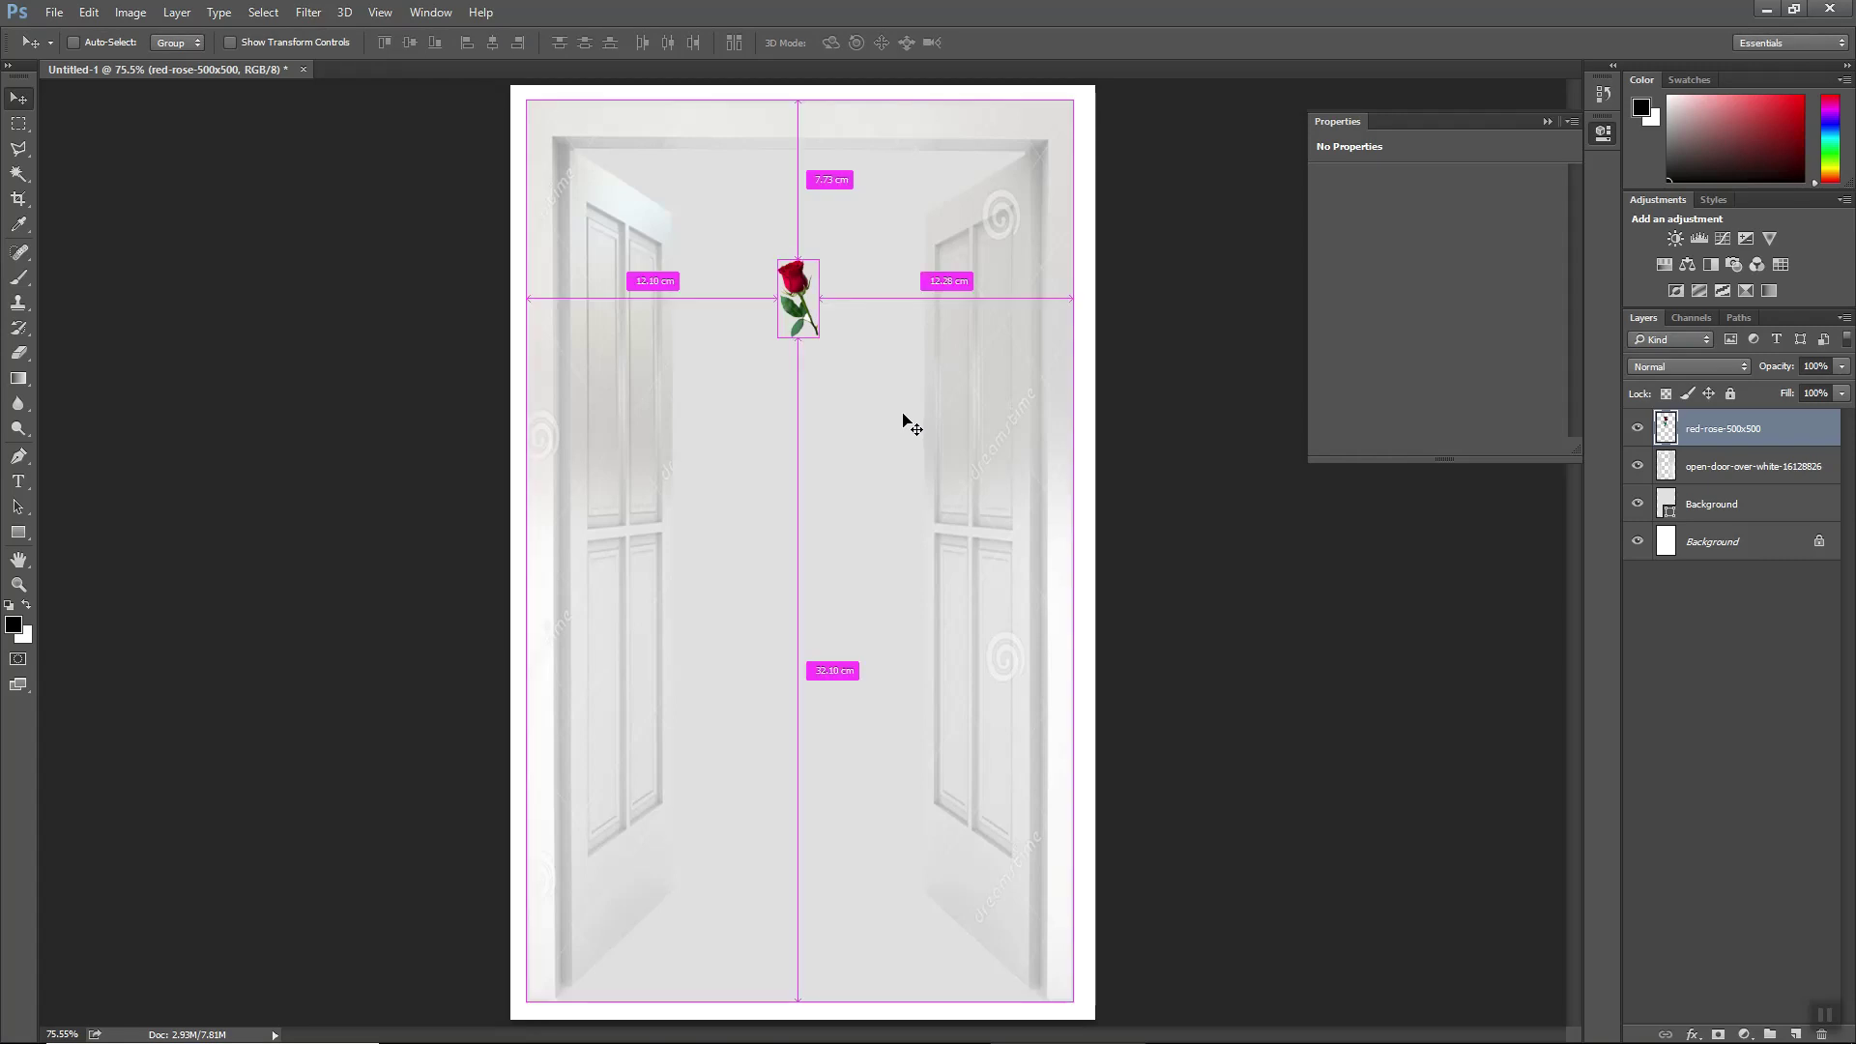
- Undo the rose's scaling and its upward move
key(ctrl+z)
key(ctrl+z)
key(ctrl+z)
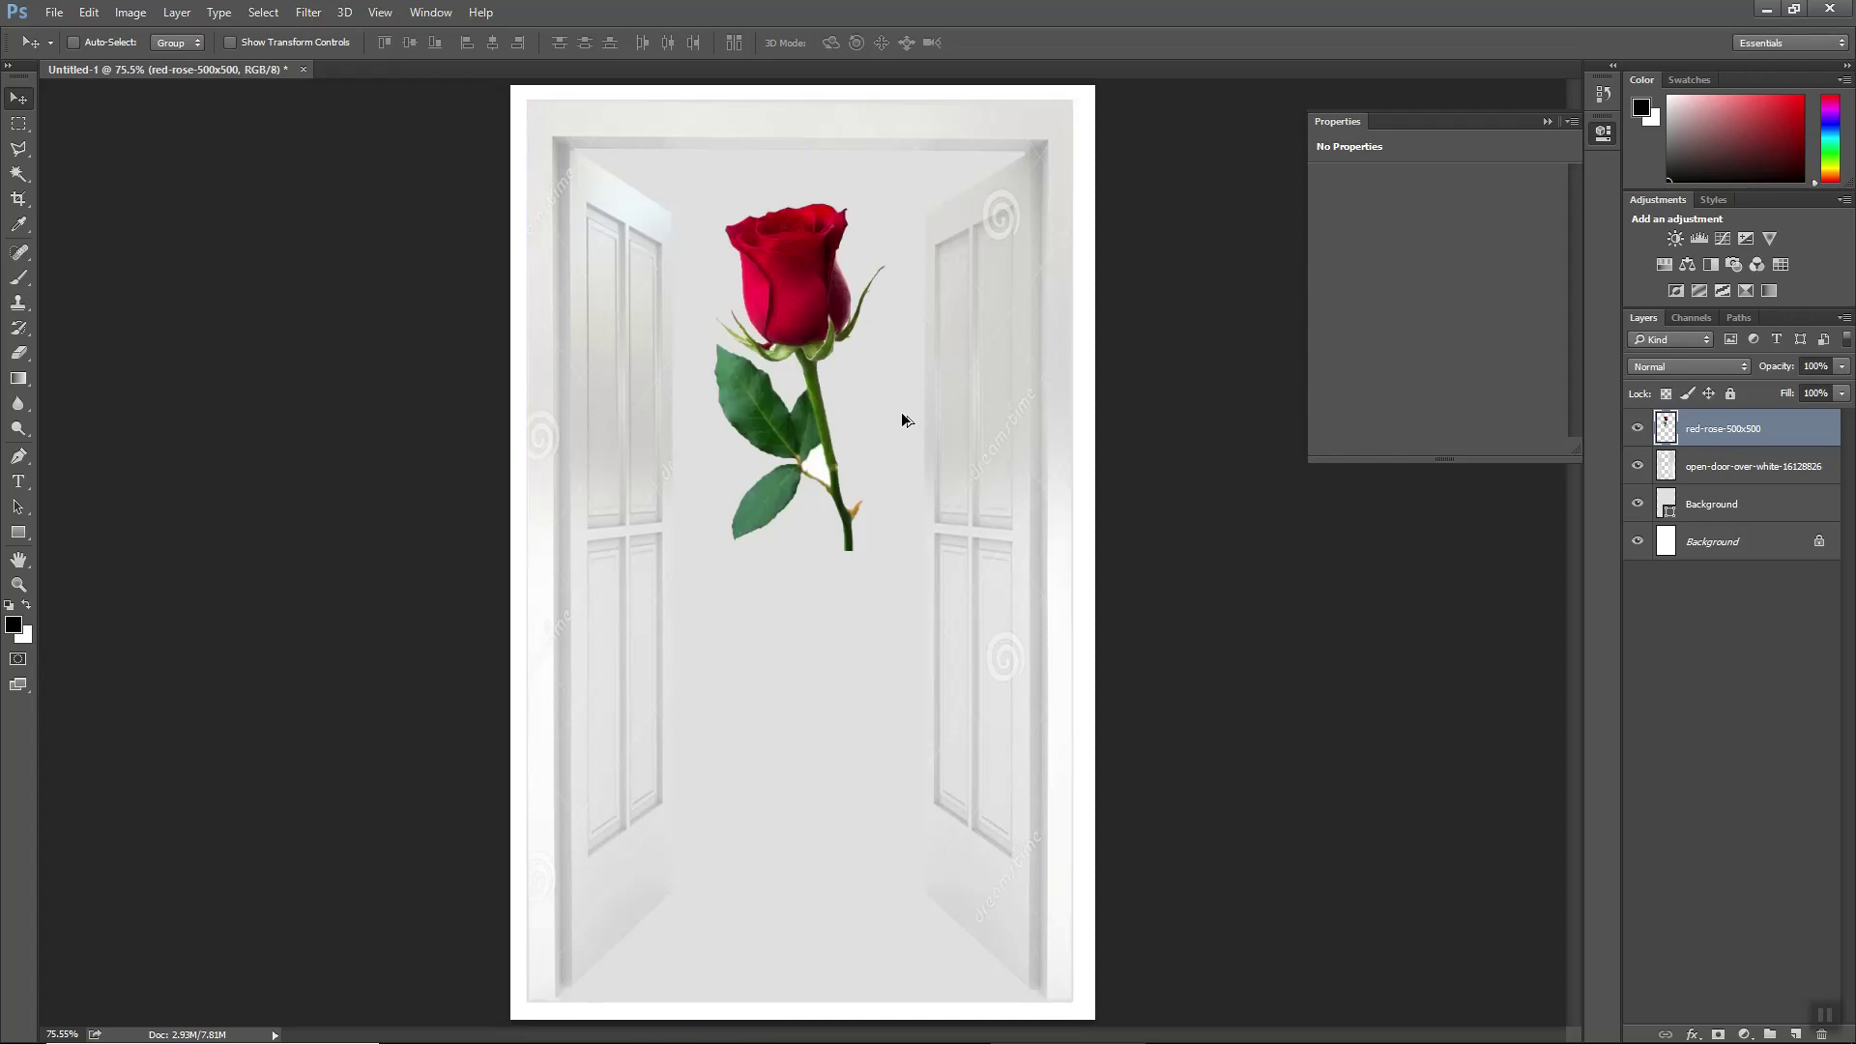
key(ctrl+alt+z)
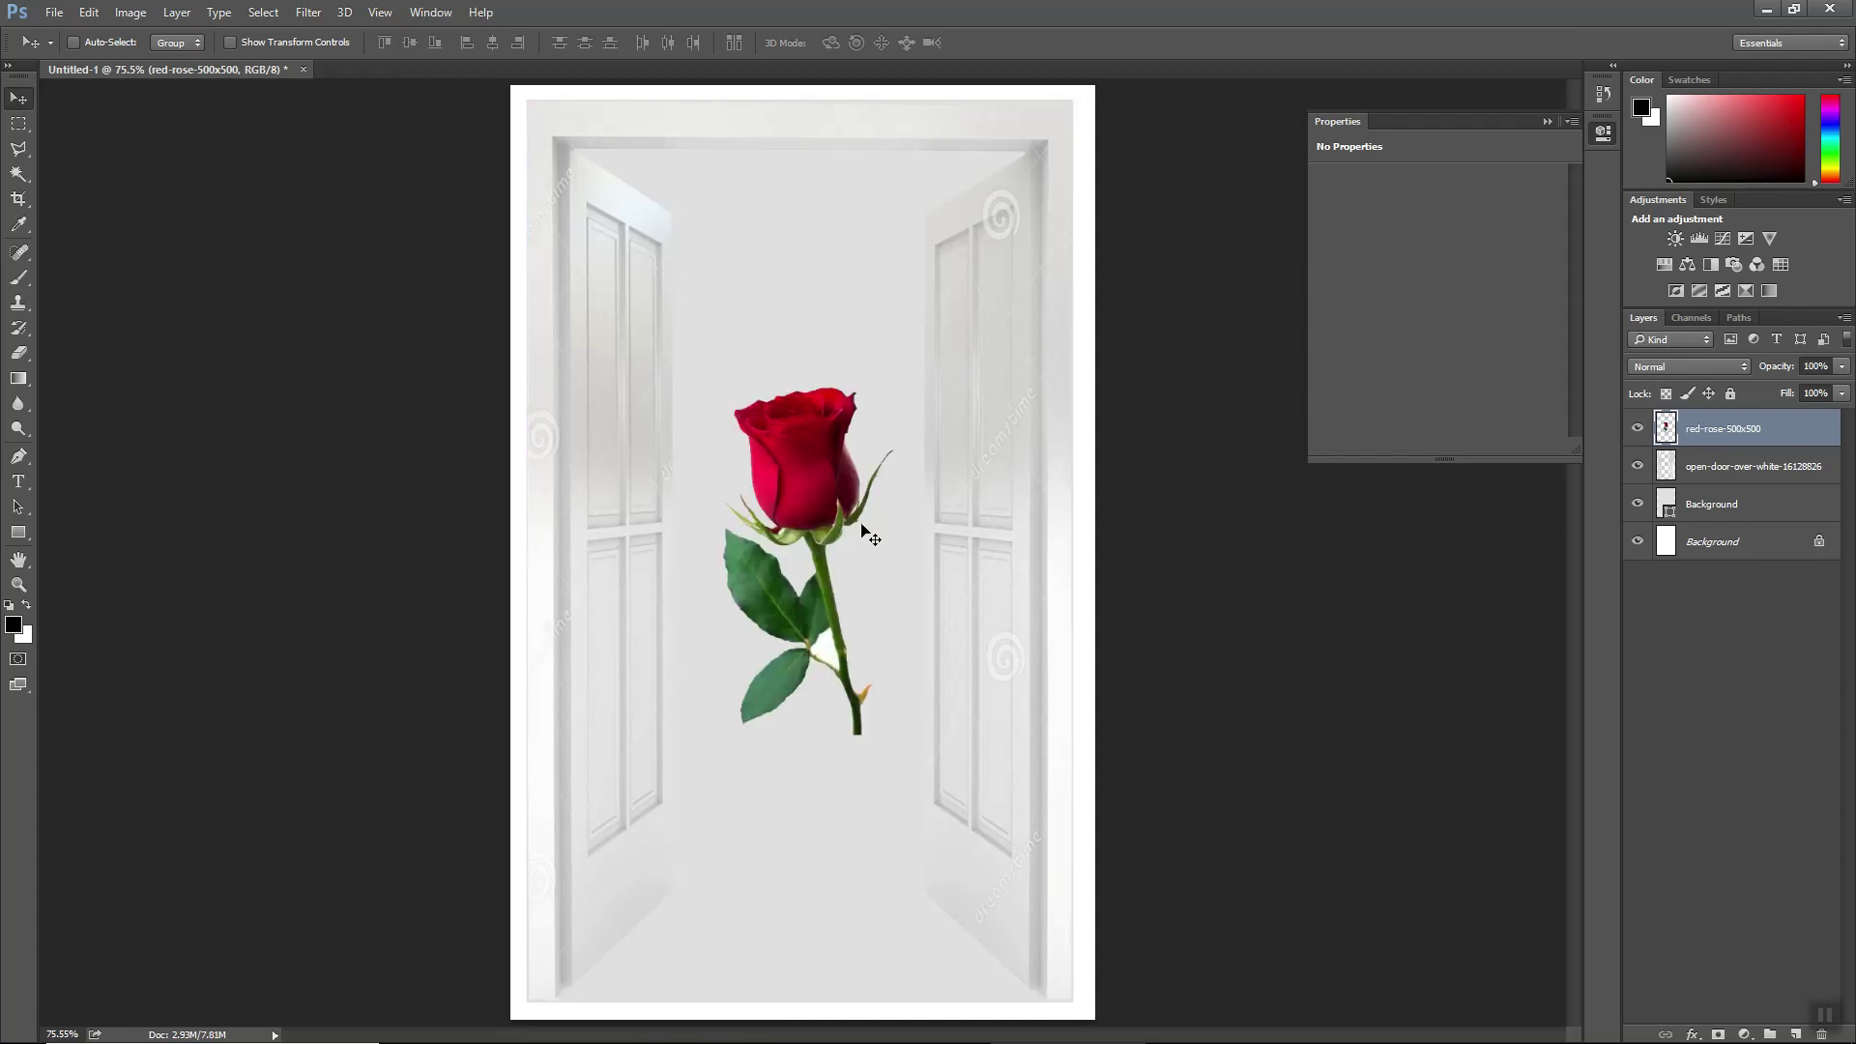
- Move the rose to the upper part of the door opening and scale it to about 34.5% with Free Transform
drag(837, 519, 816, 297)
key(ctrl+t)
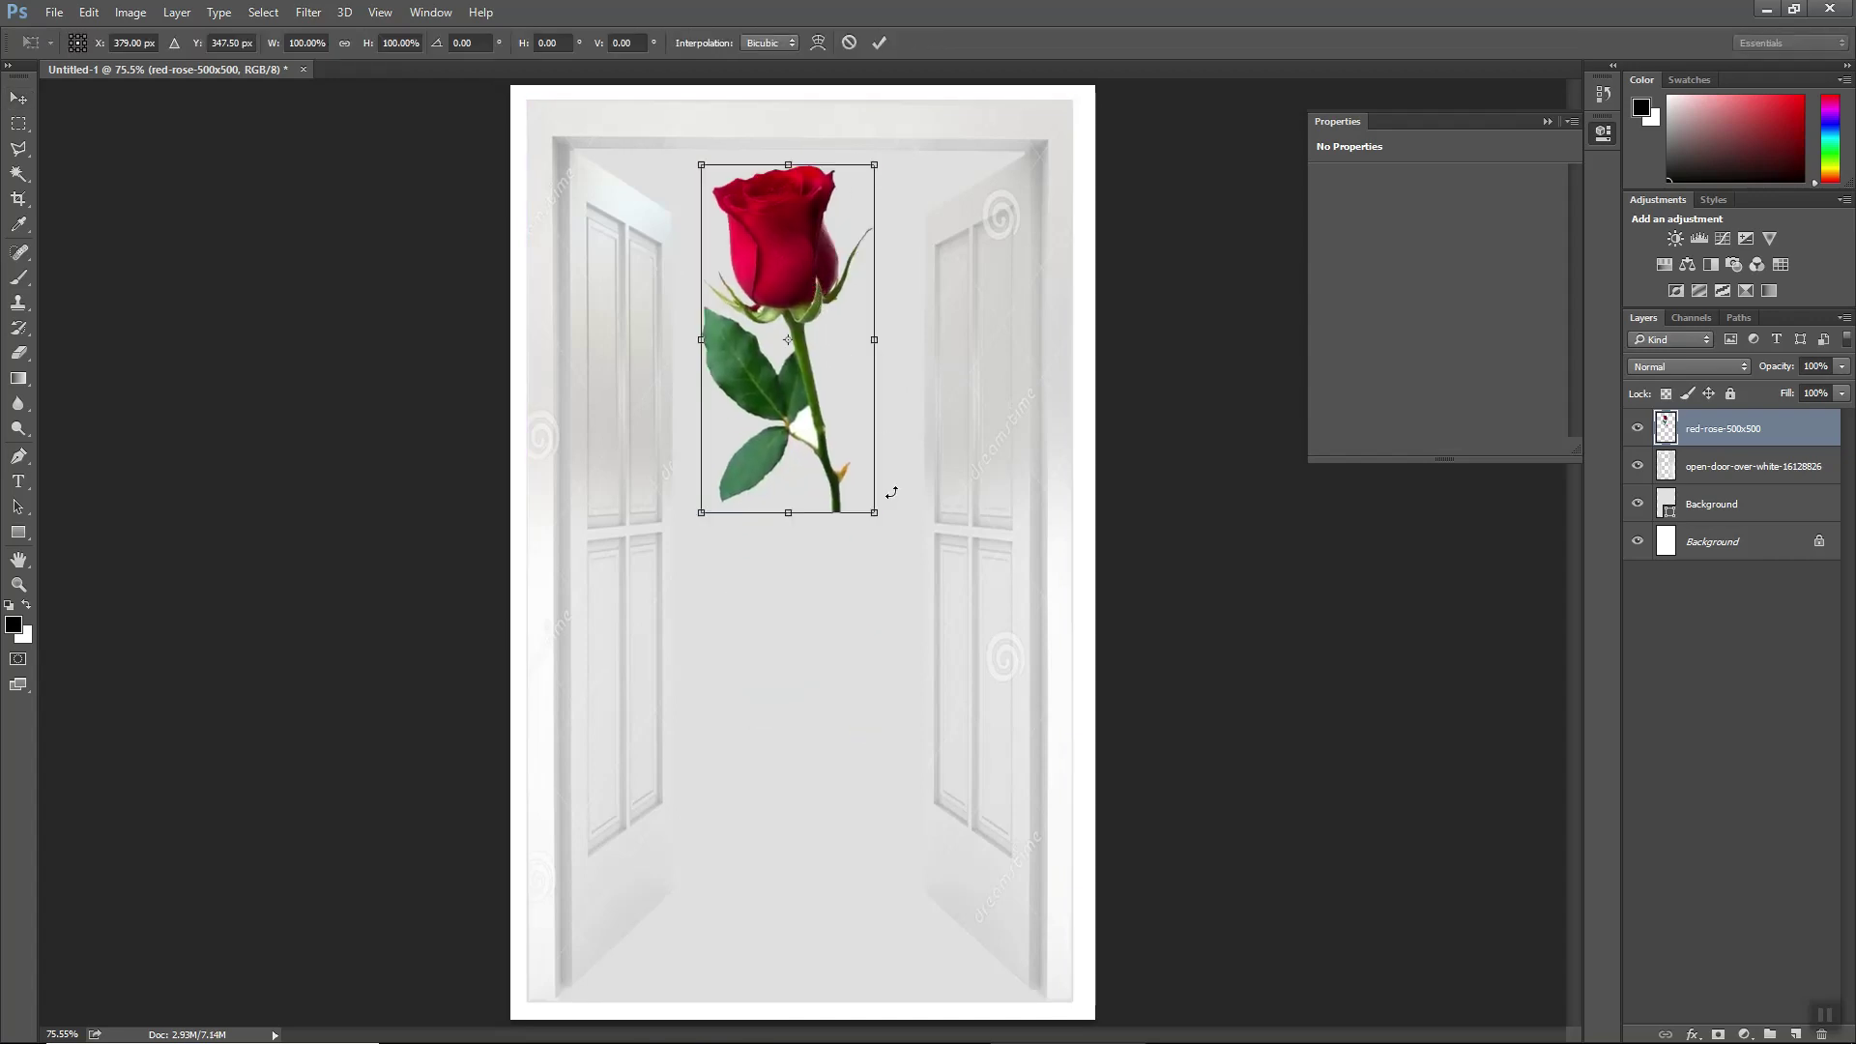
drag(875, 513, 814, 404)
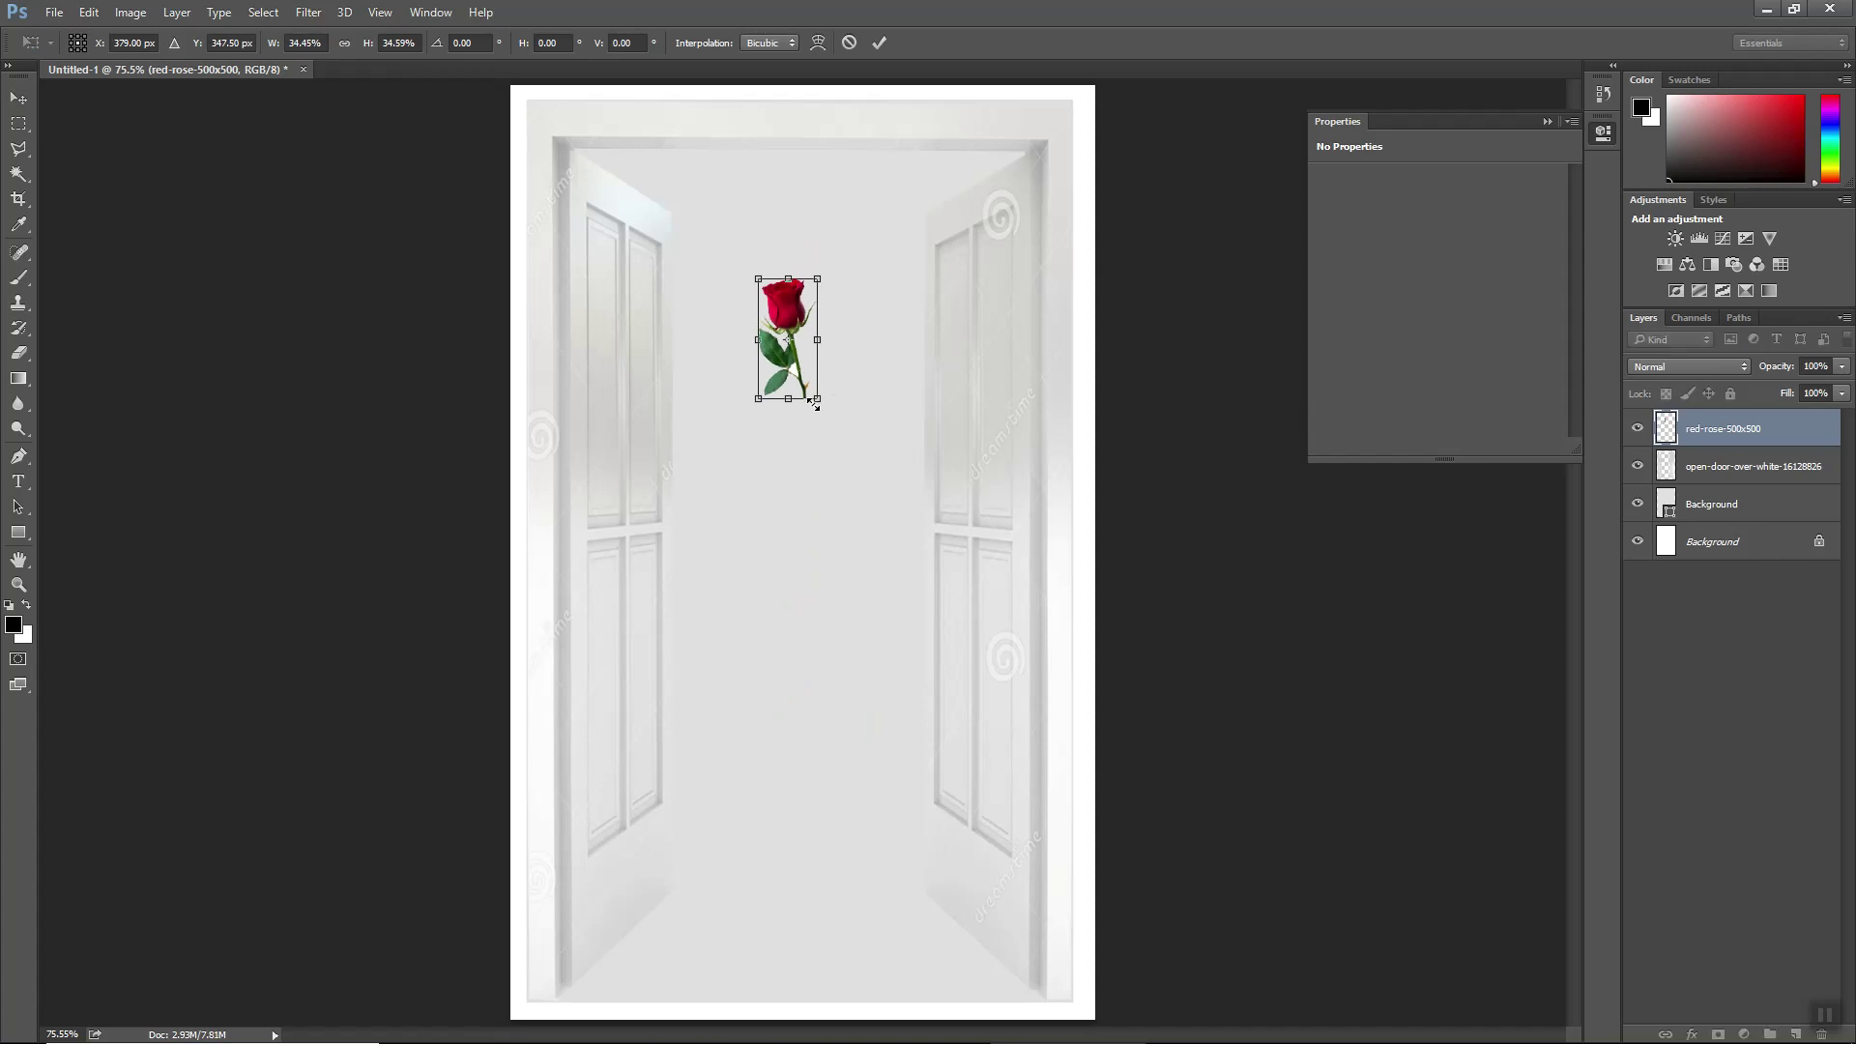
key(Return)
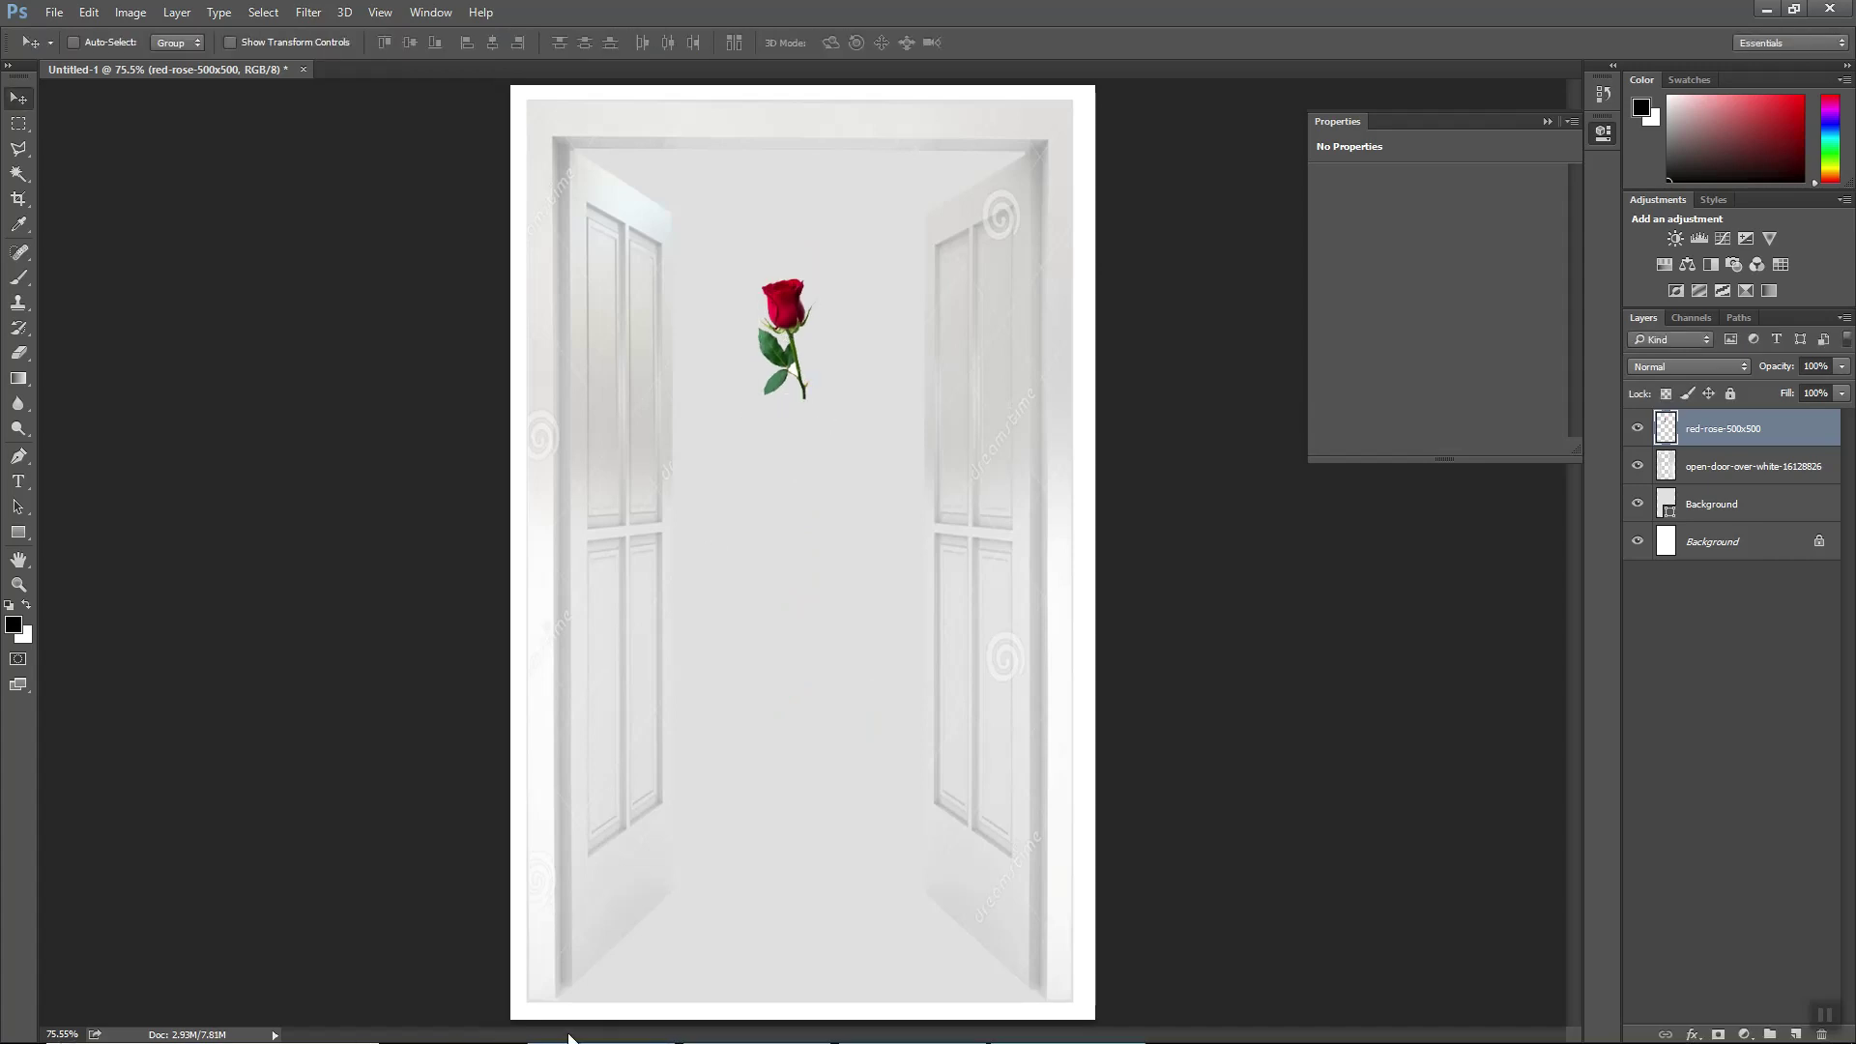
- Switch to Chrome and search Google for "road" in a new tab
key(super)
click(580, 1027)
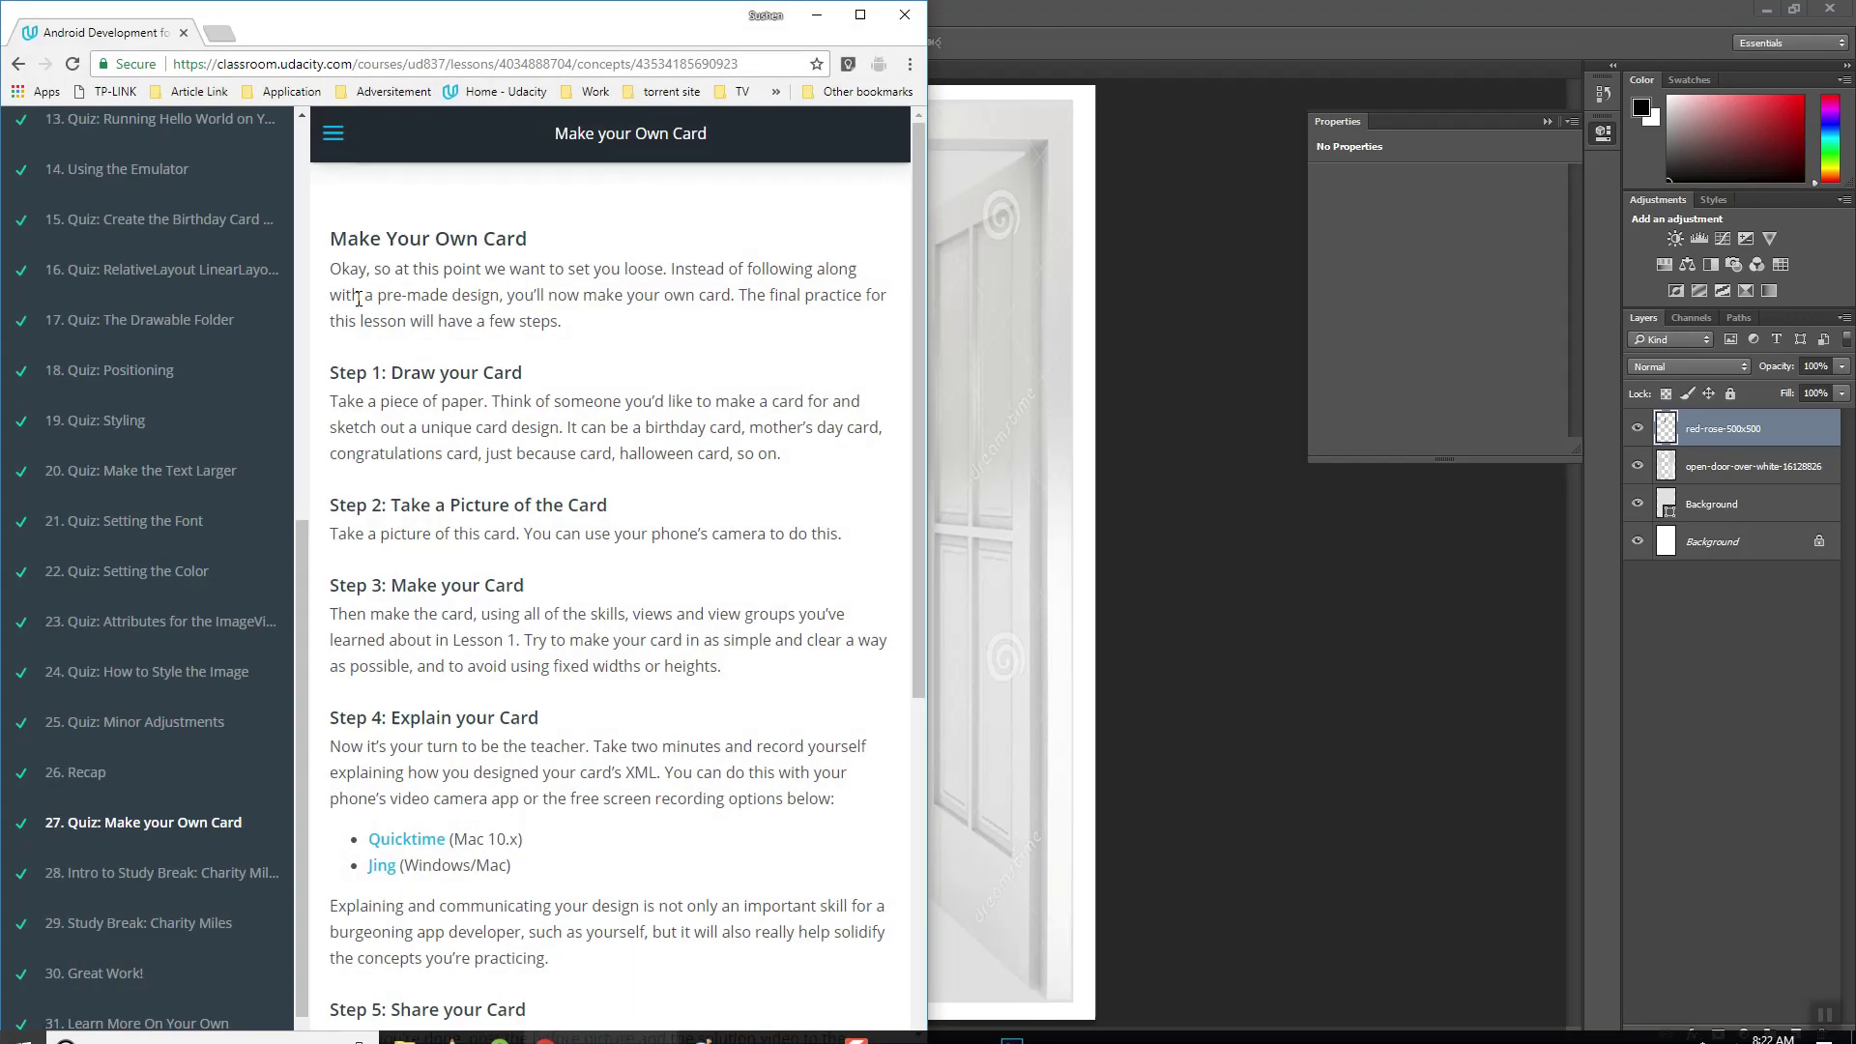
click(219, 35)
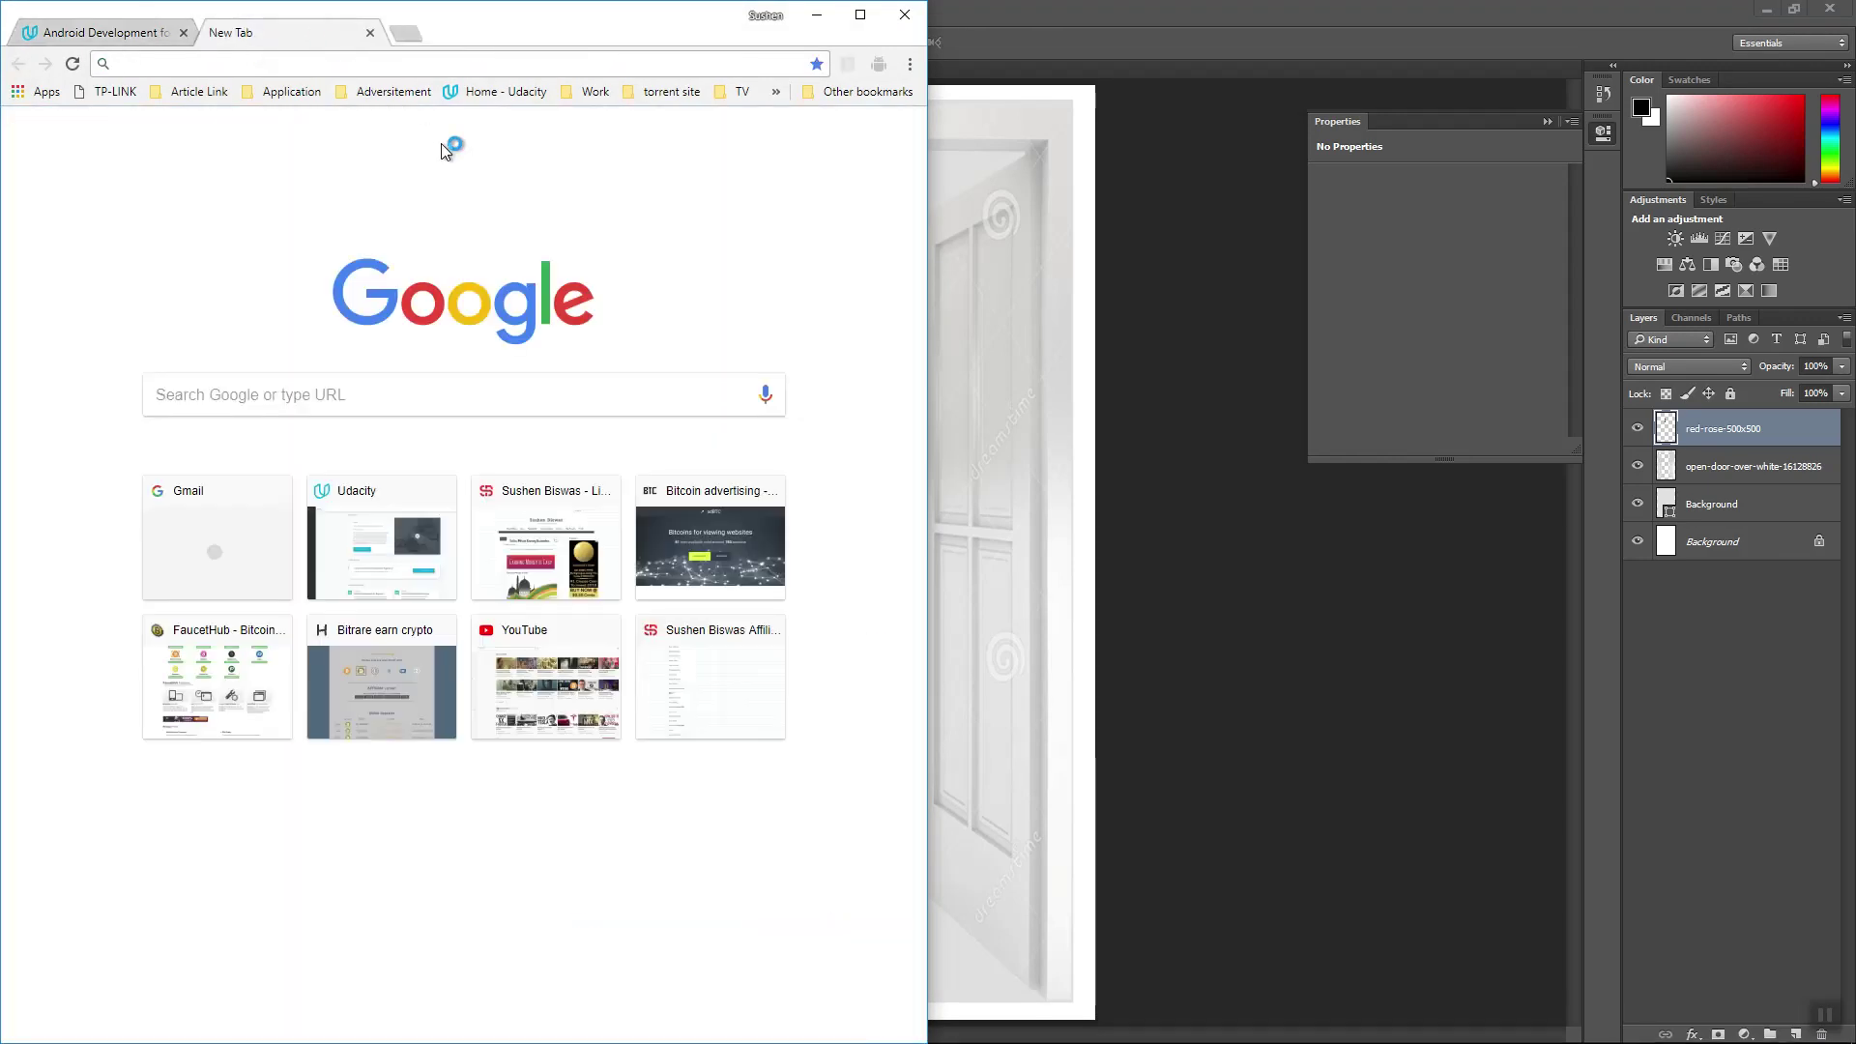
text(road&oq=road&aqs=chrome..69i57j69i65l3.1667j0j7&sourceid=chrome&ie)
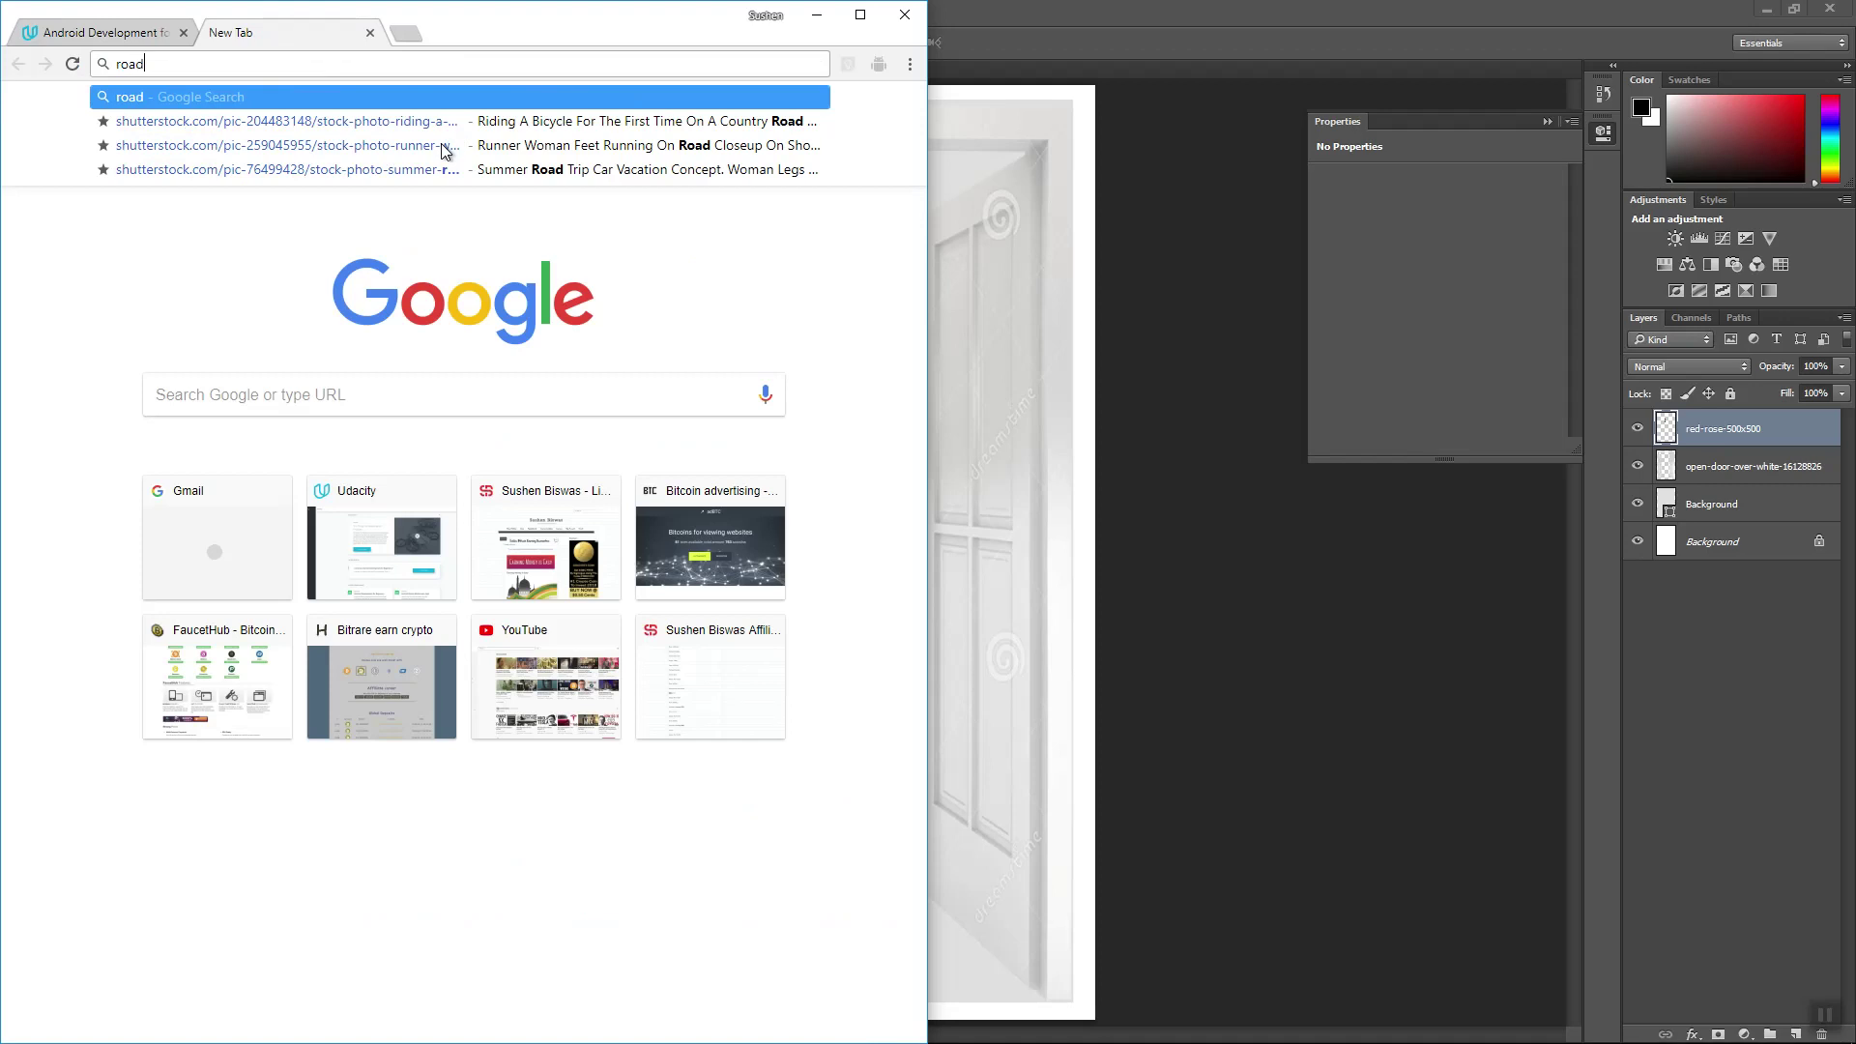
key(Return)
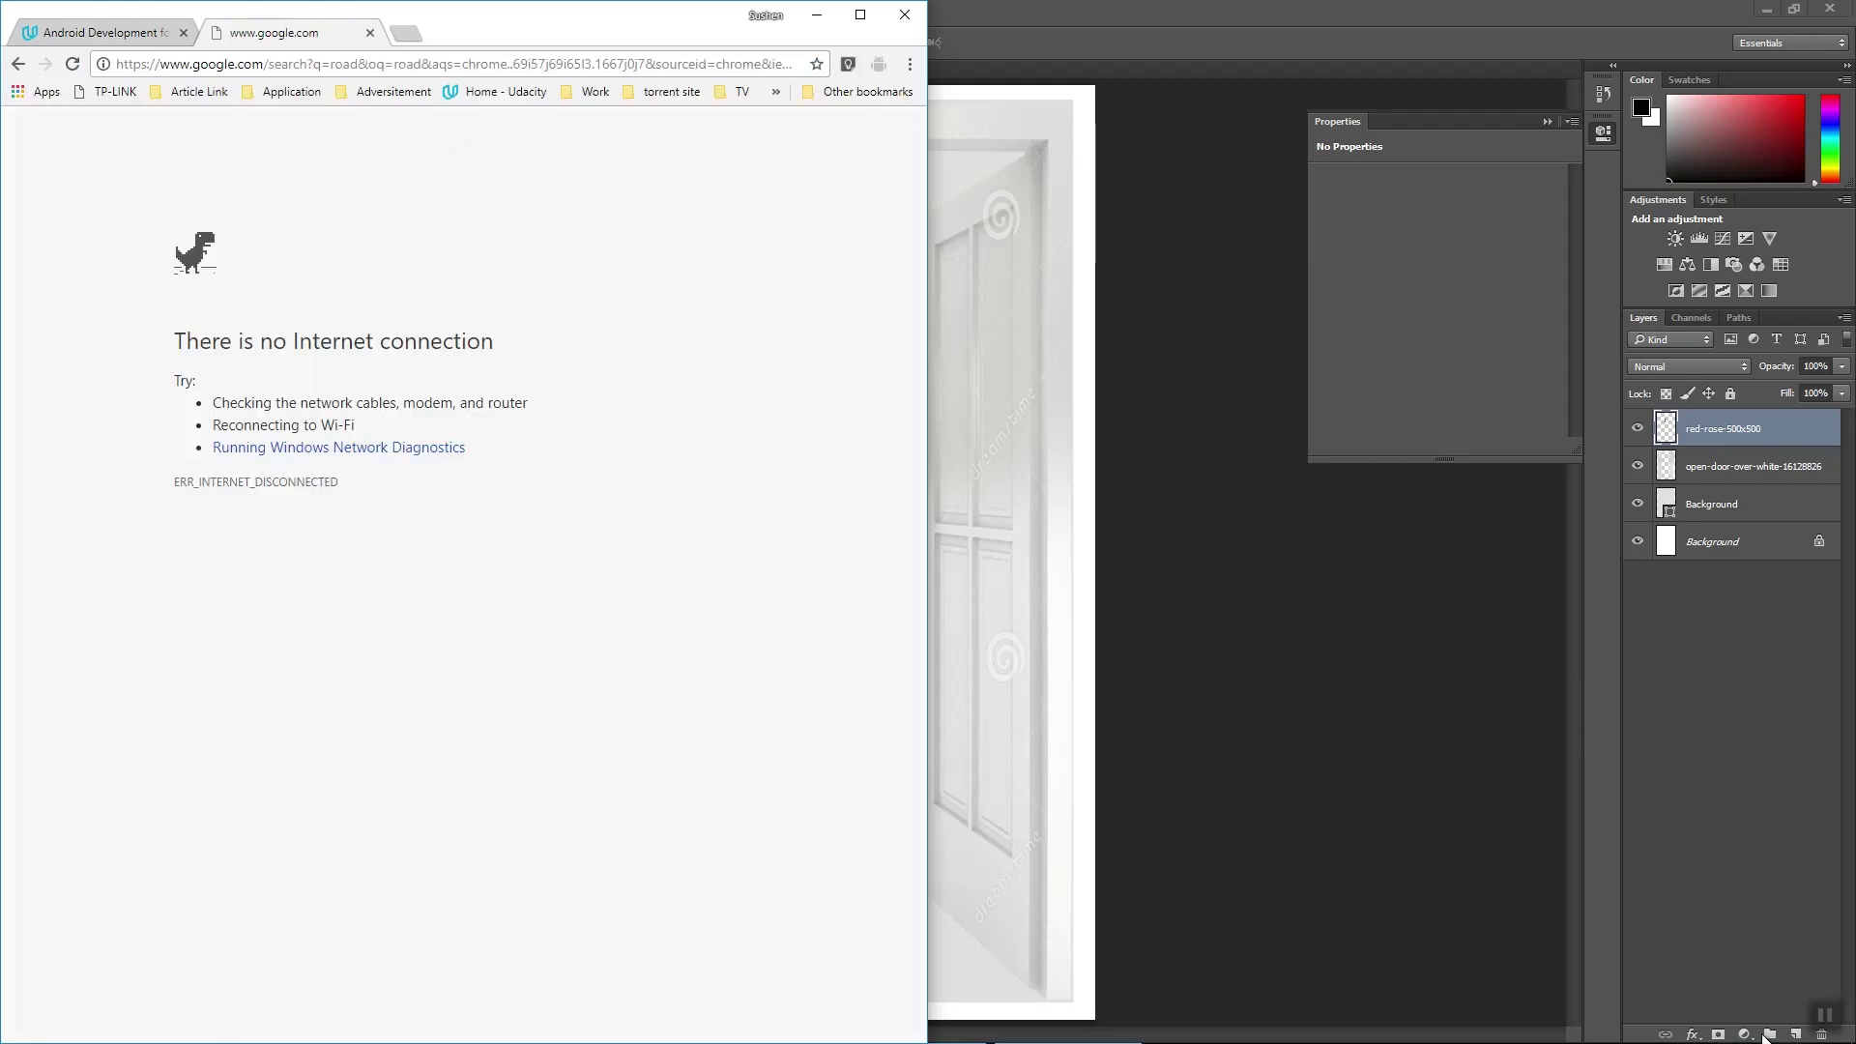
- Connect the computer to the first listed Wi-Fi network and reload the road search page
key(super)
click(1707, 1025)
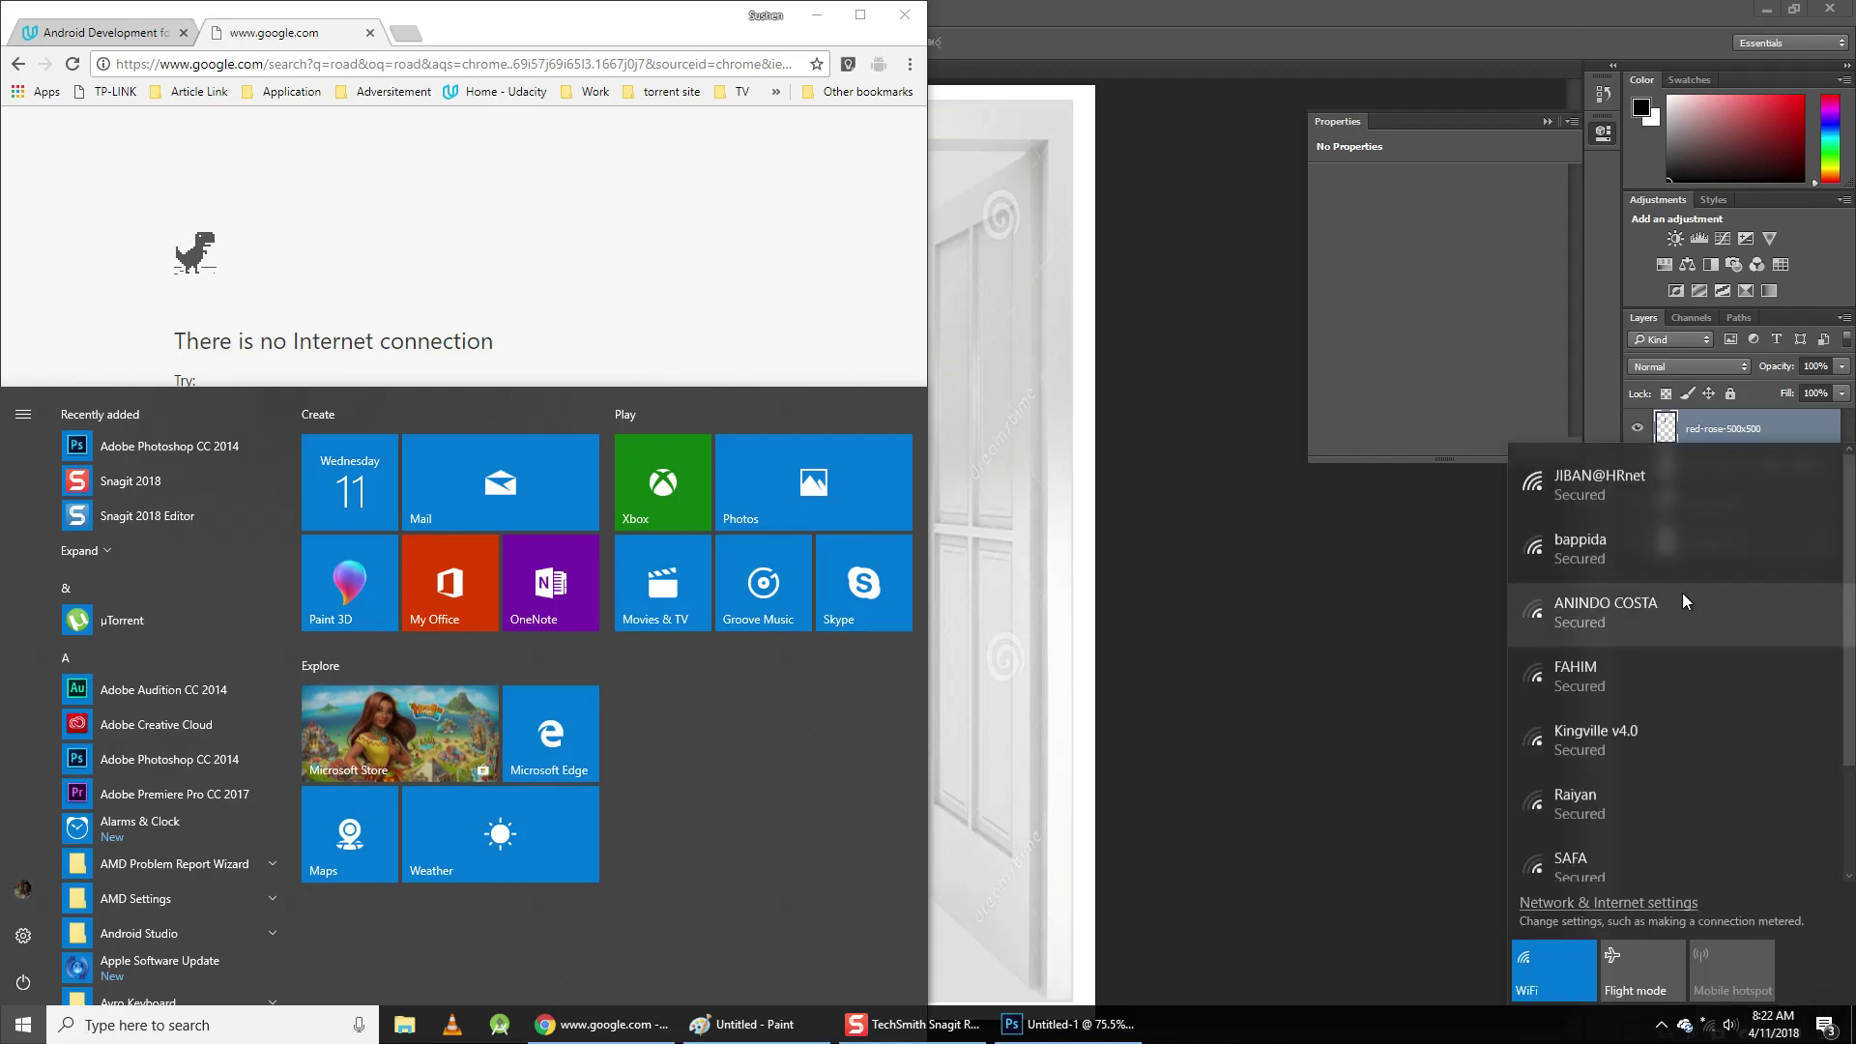
click(1599, 483)
click(1769, 567)
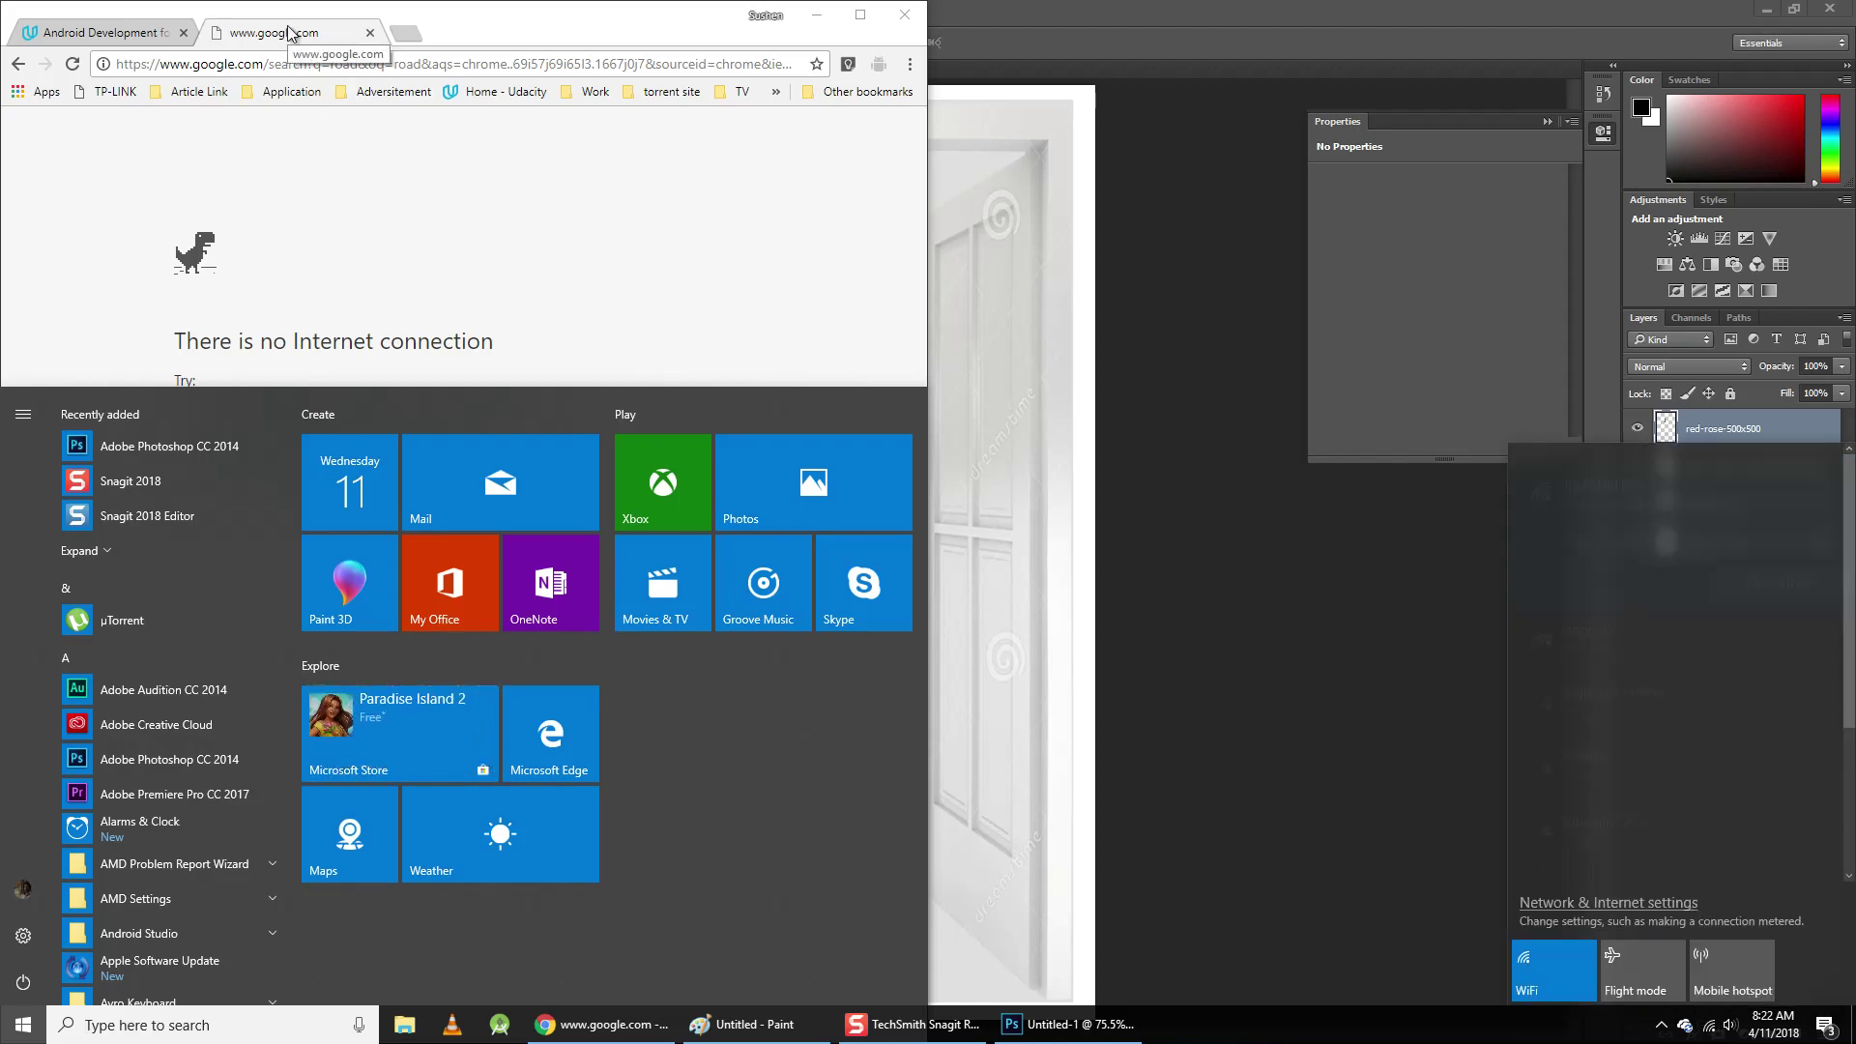
click(338, 157)
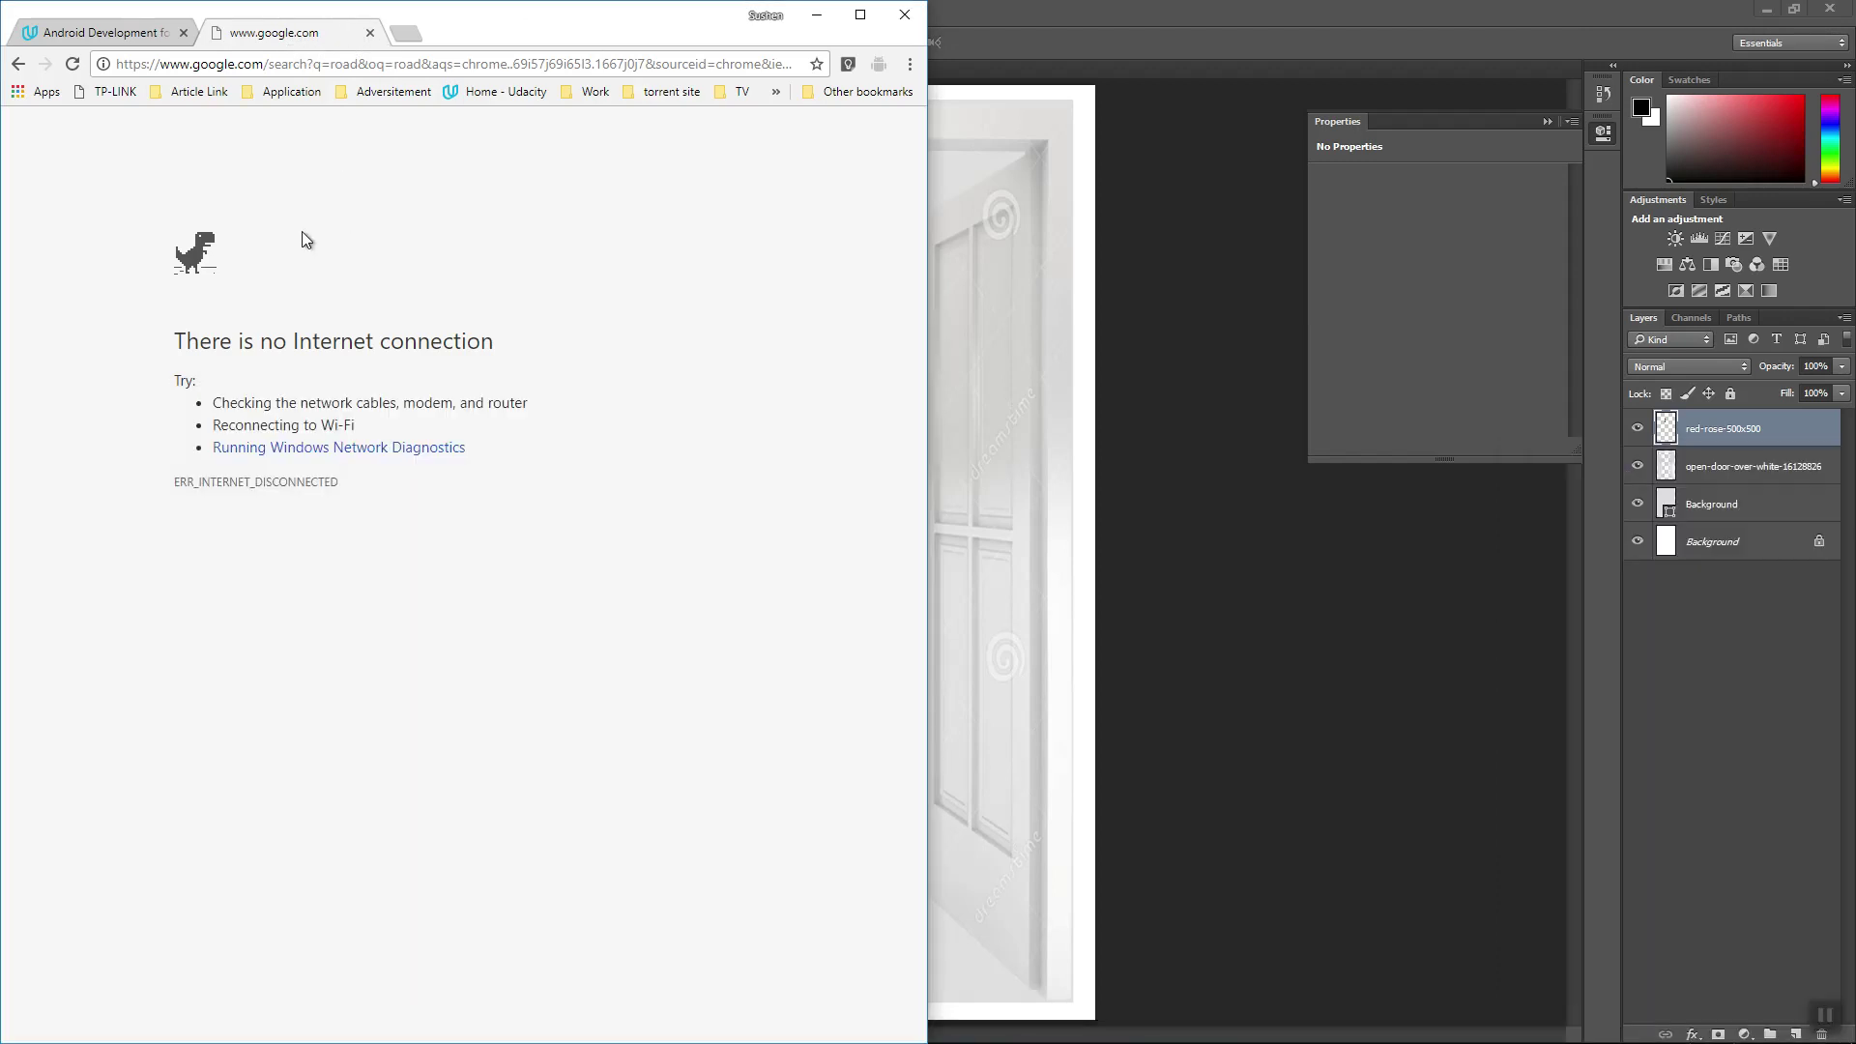
click(75, 61)
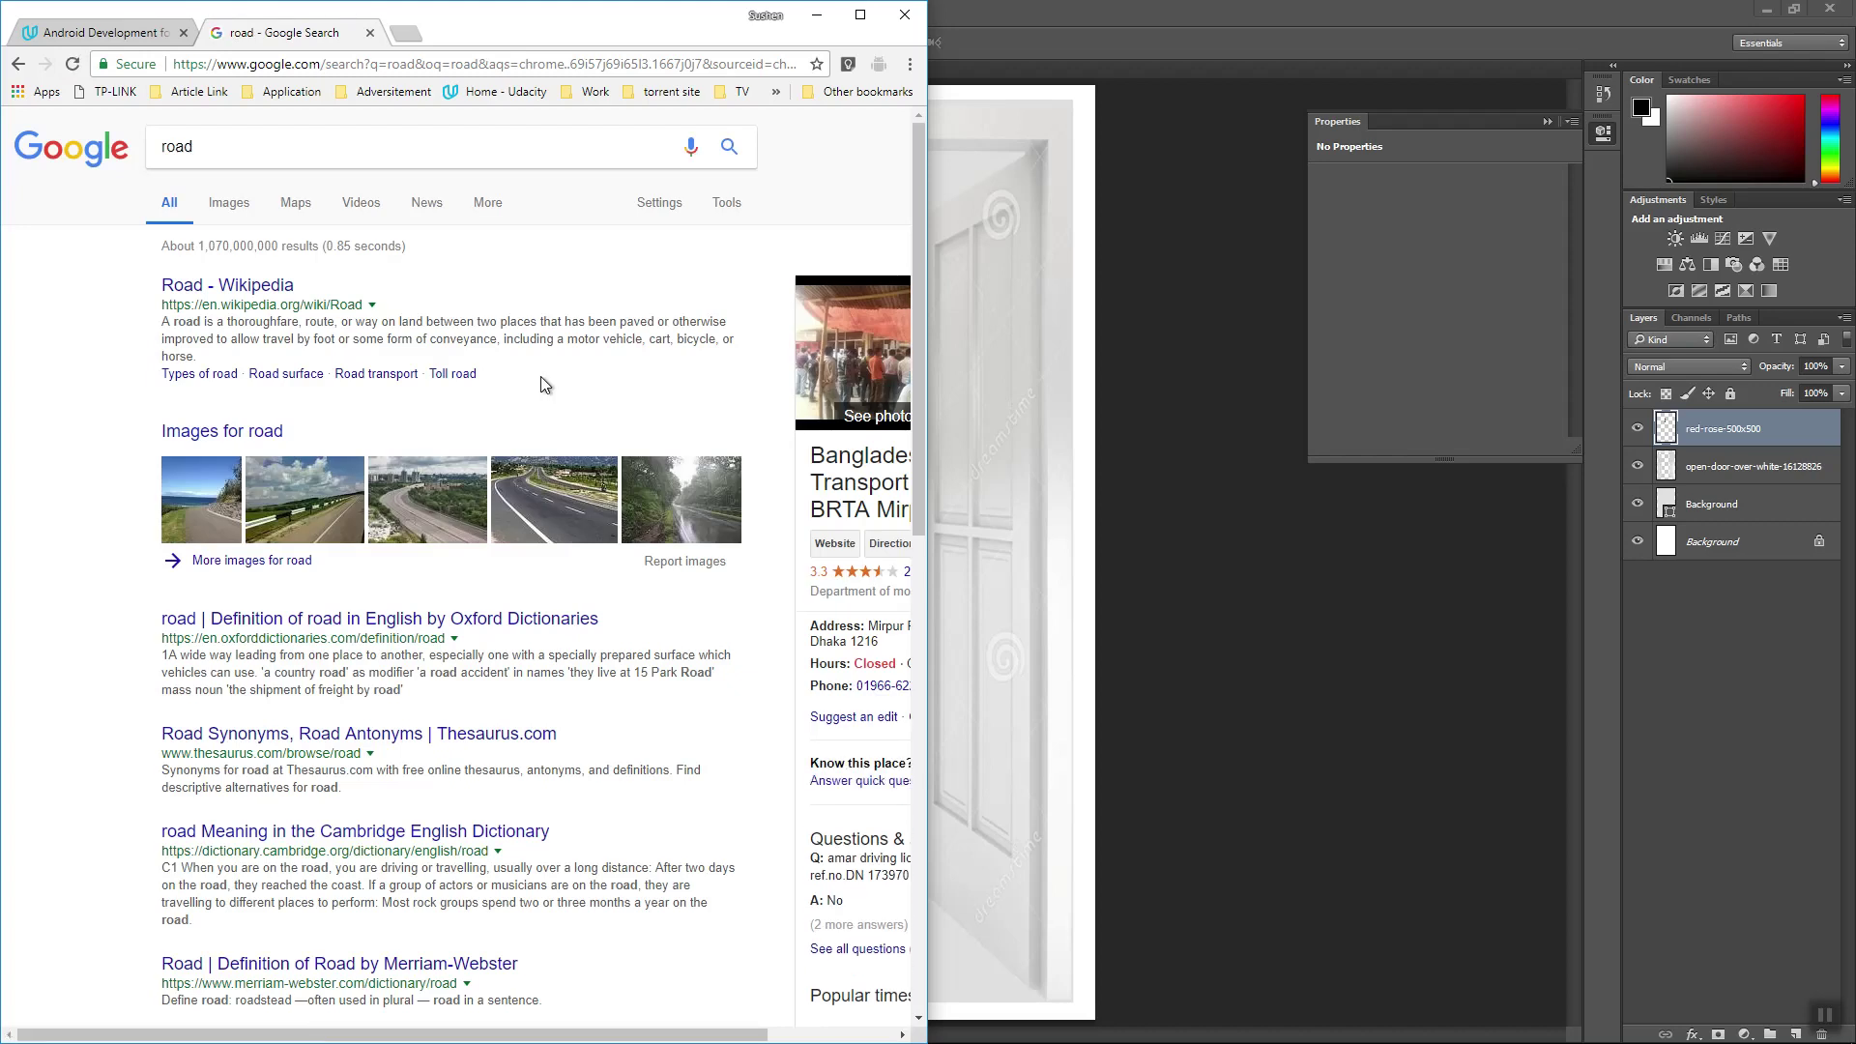
scroll(543, 368, down, 4)
scroll(580, 406, up, 4)
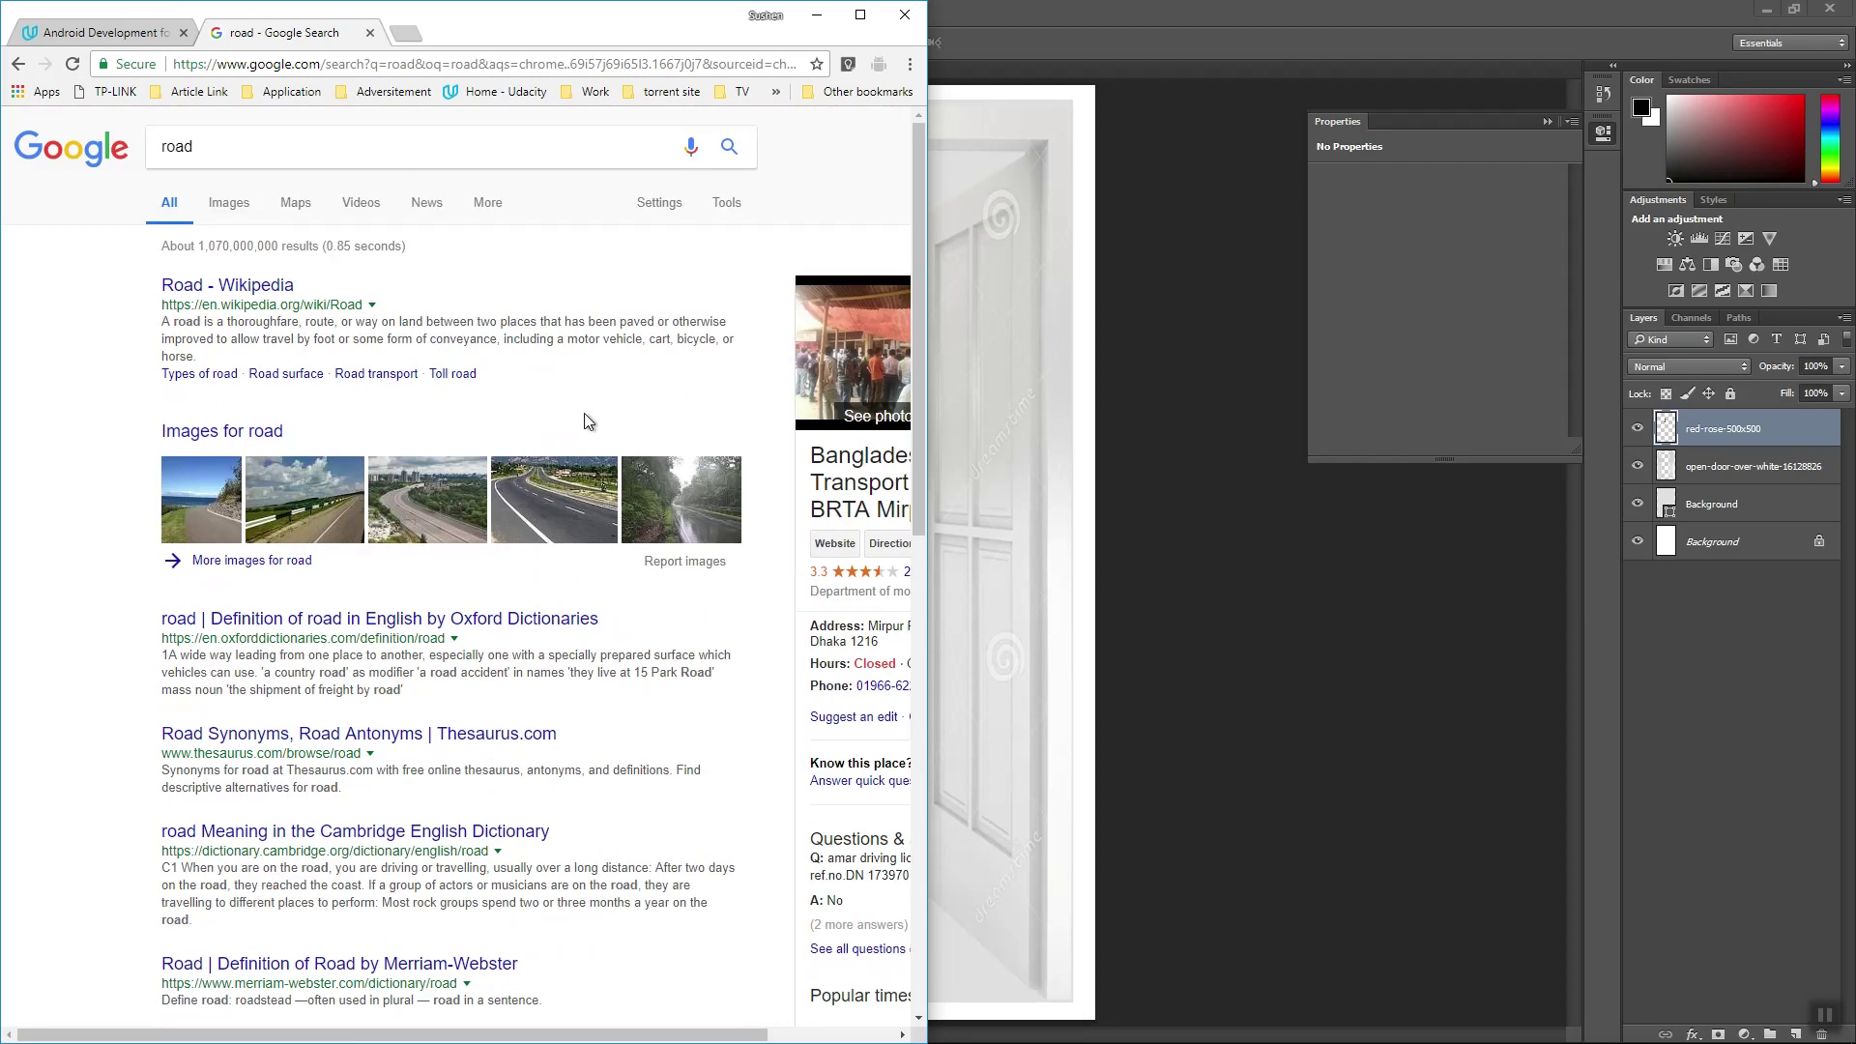
click(271, 165)
click(90, 269)
click(728, 202)
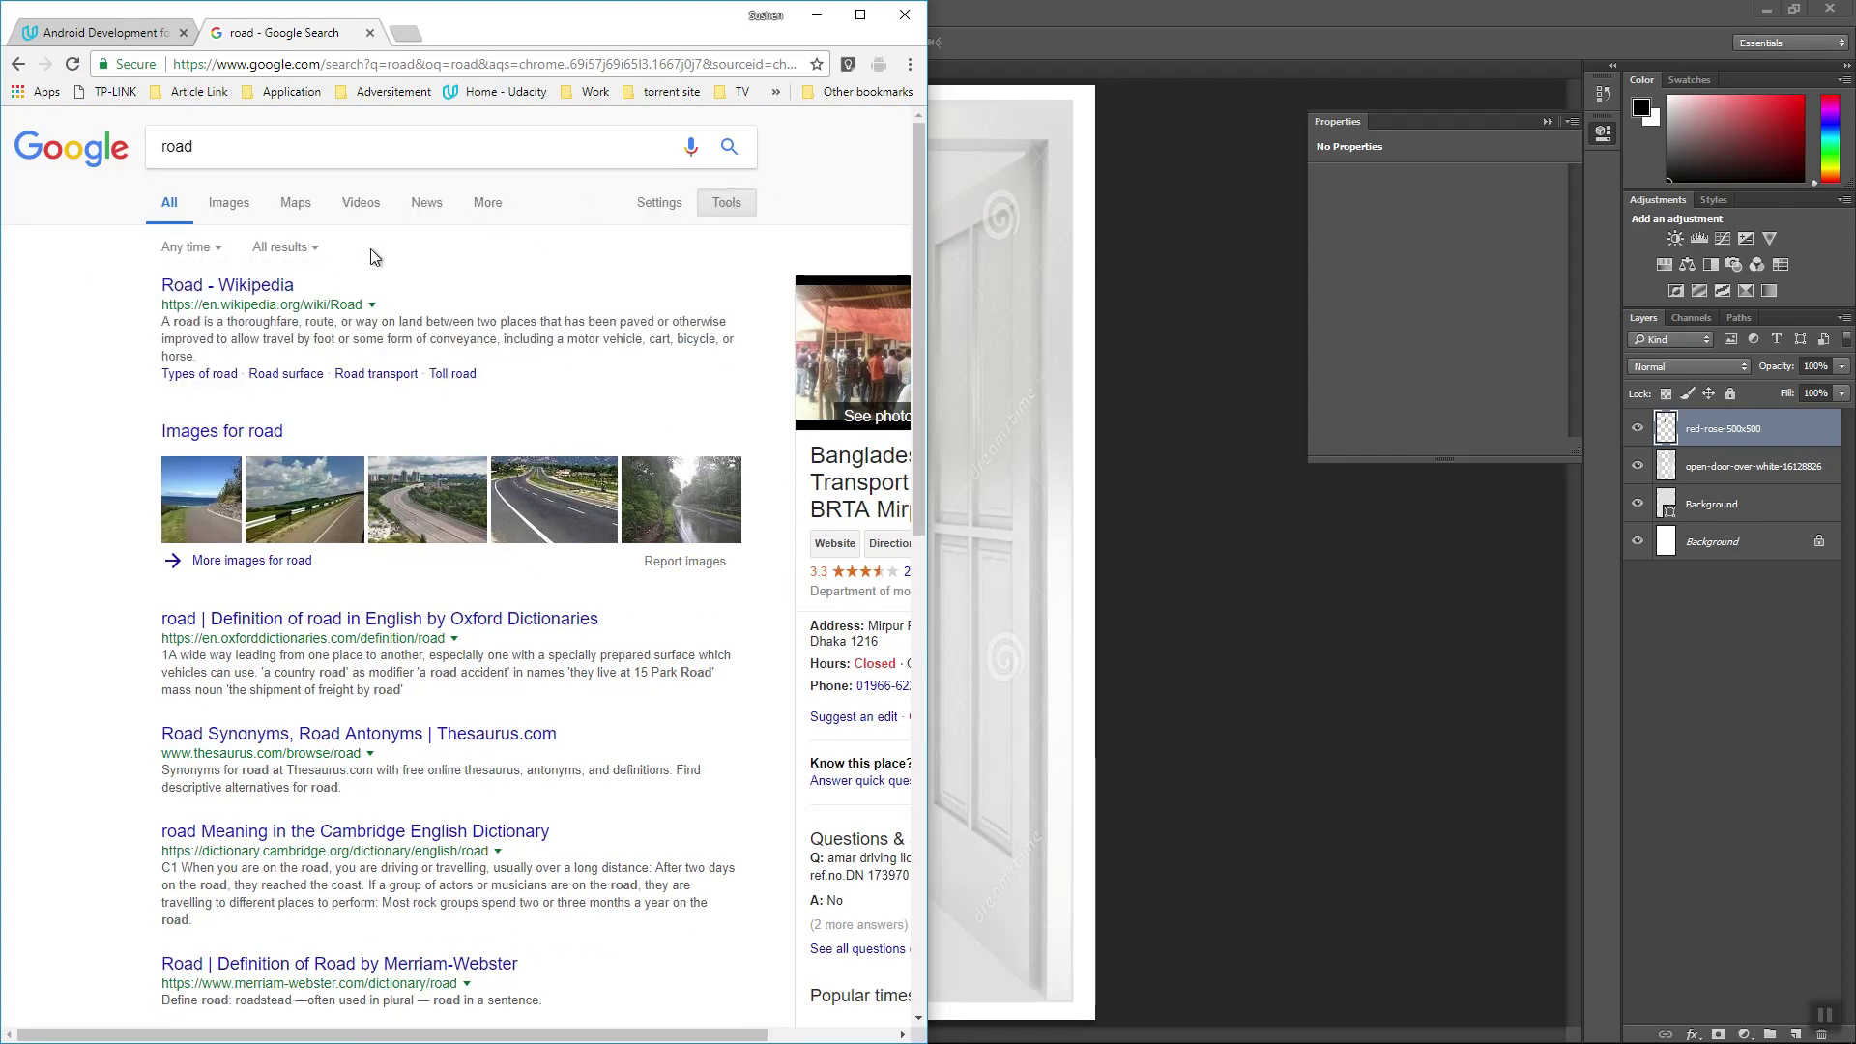
click(495, 205)
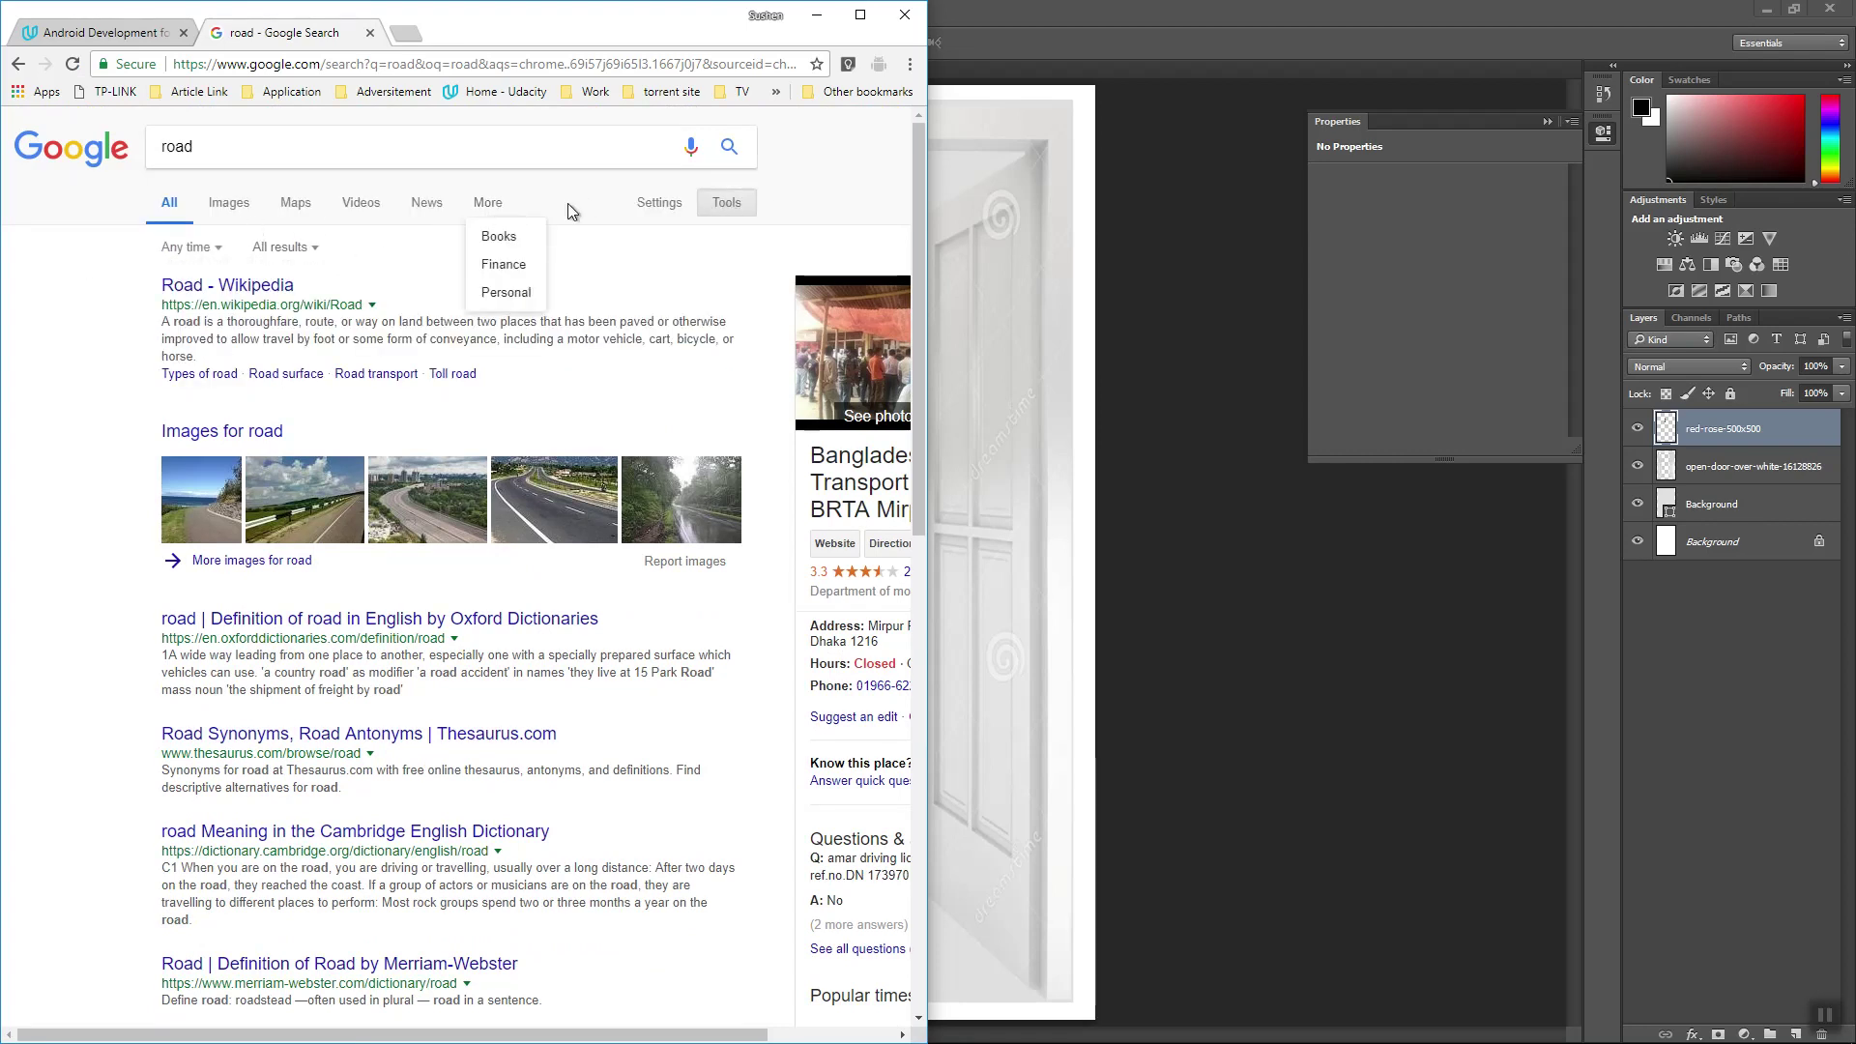
click(729, 201)
- Maximize the browser window and switch the road search to image results
click(859, 14)
click(726, 184)
click(249, 190)
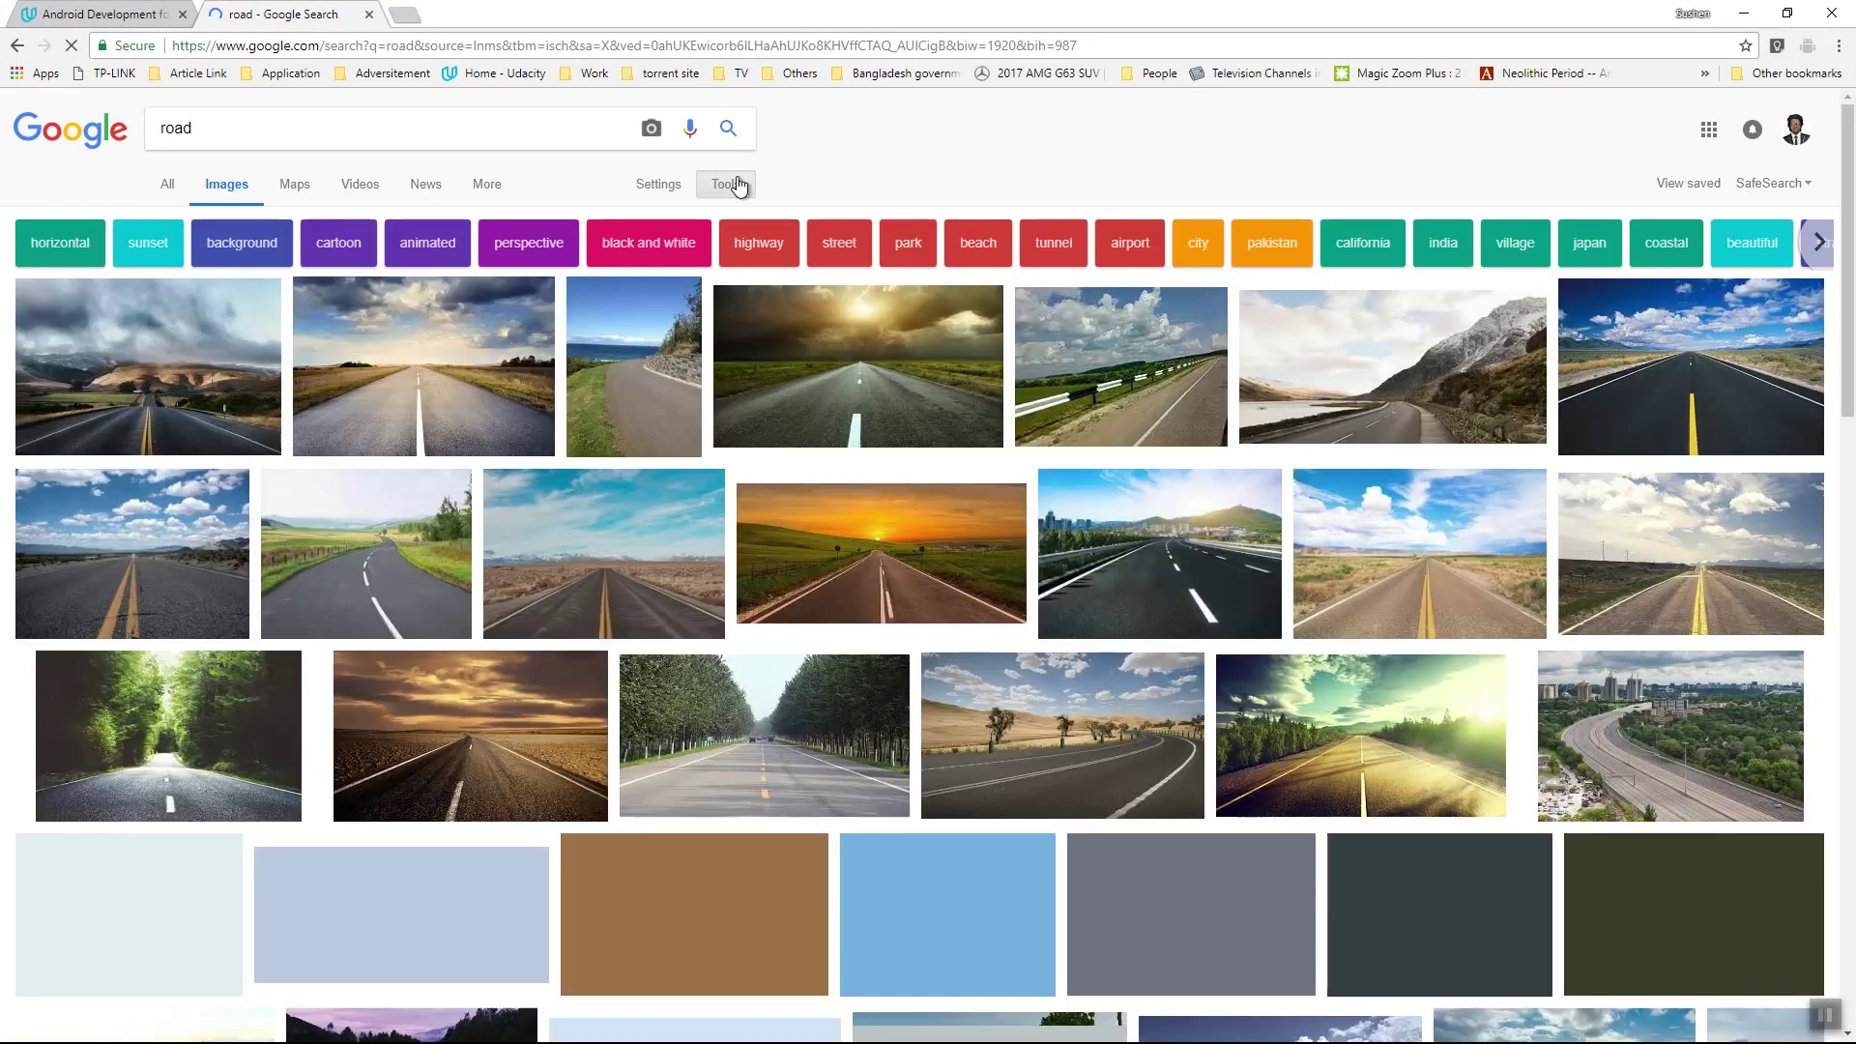
- Filter the road images by the Clip art type and browse them for a suitable road
click(725, 184)
click(185, 221)
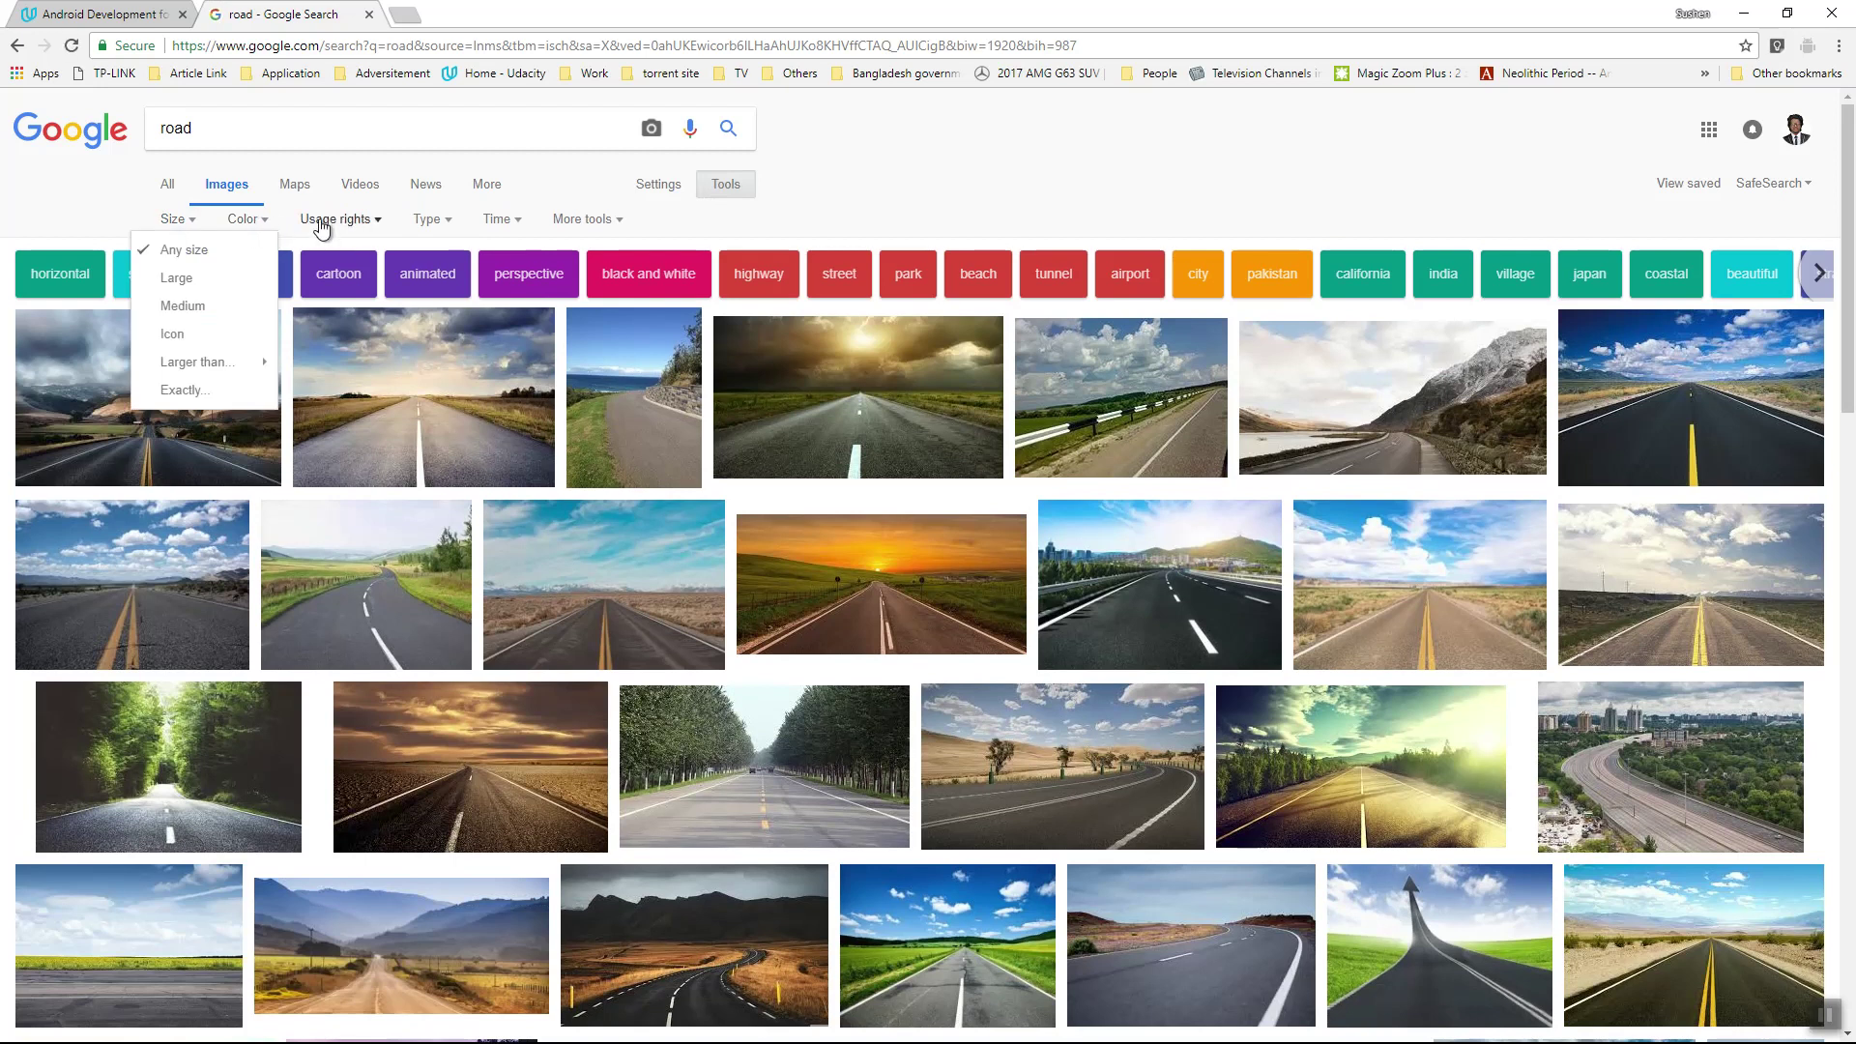
click(431, 220)
click(451, 338)
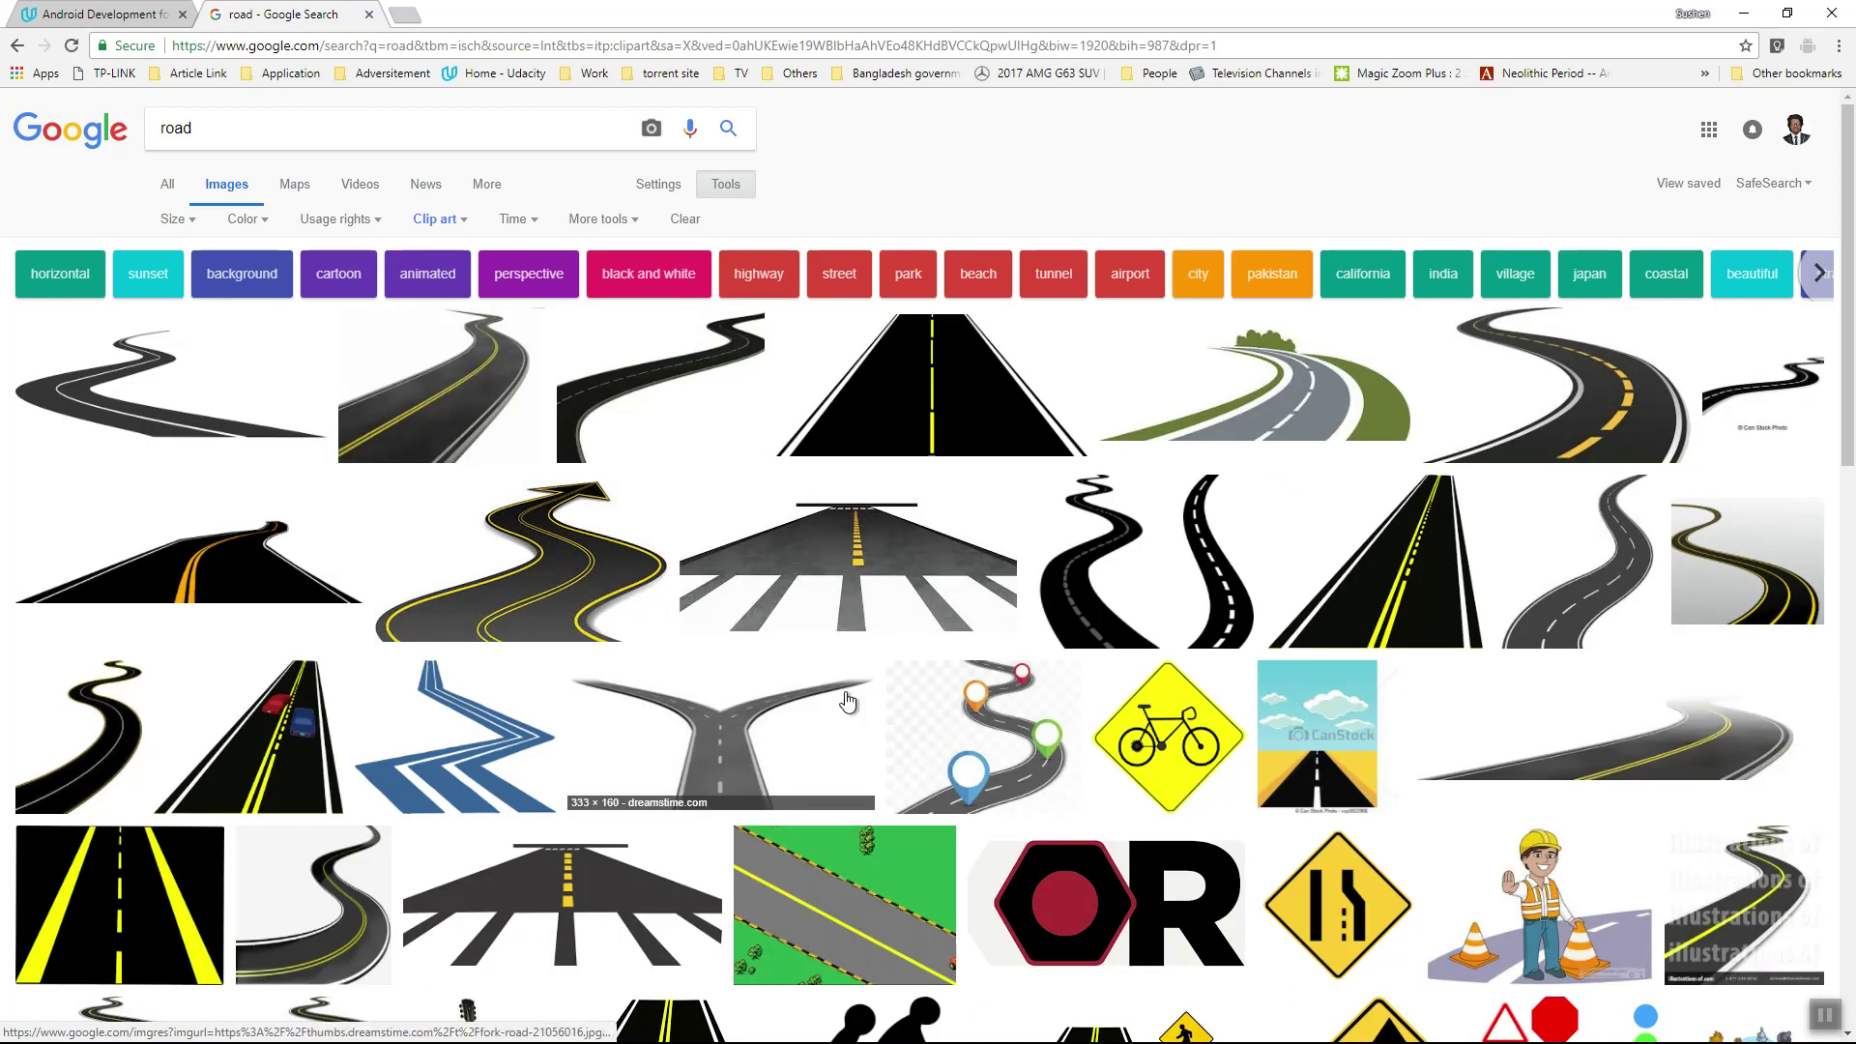
scroll(849, 702, down, 4)
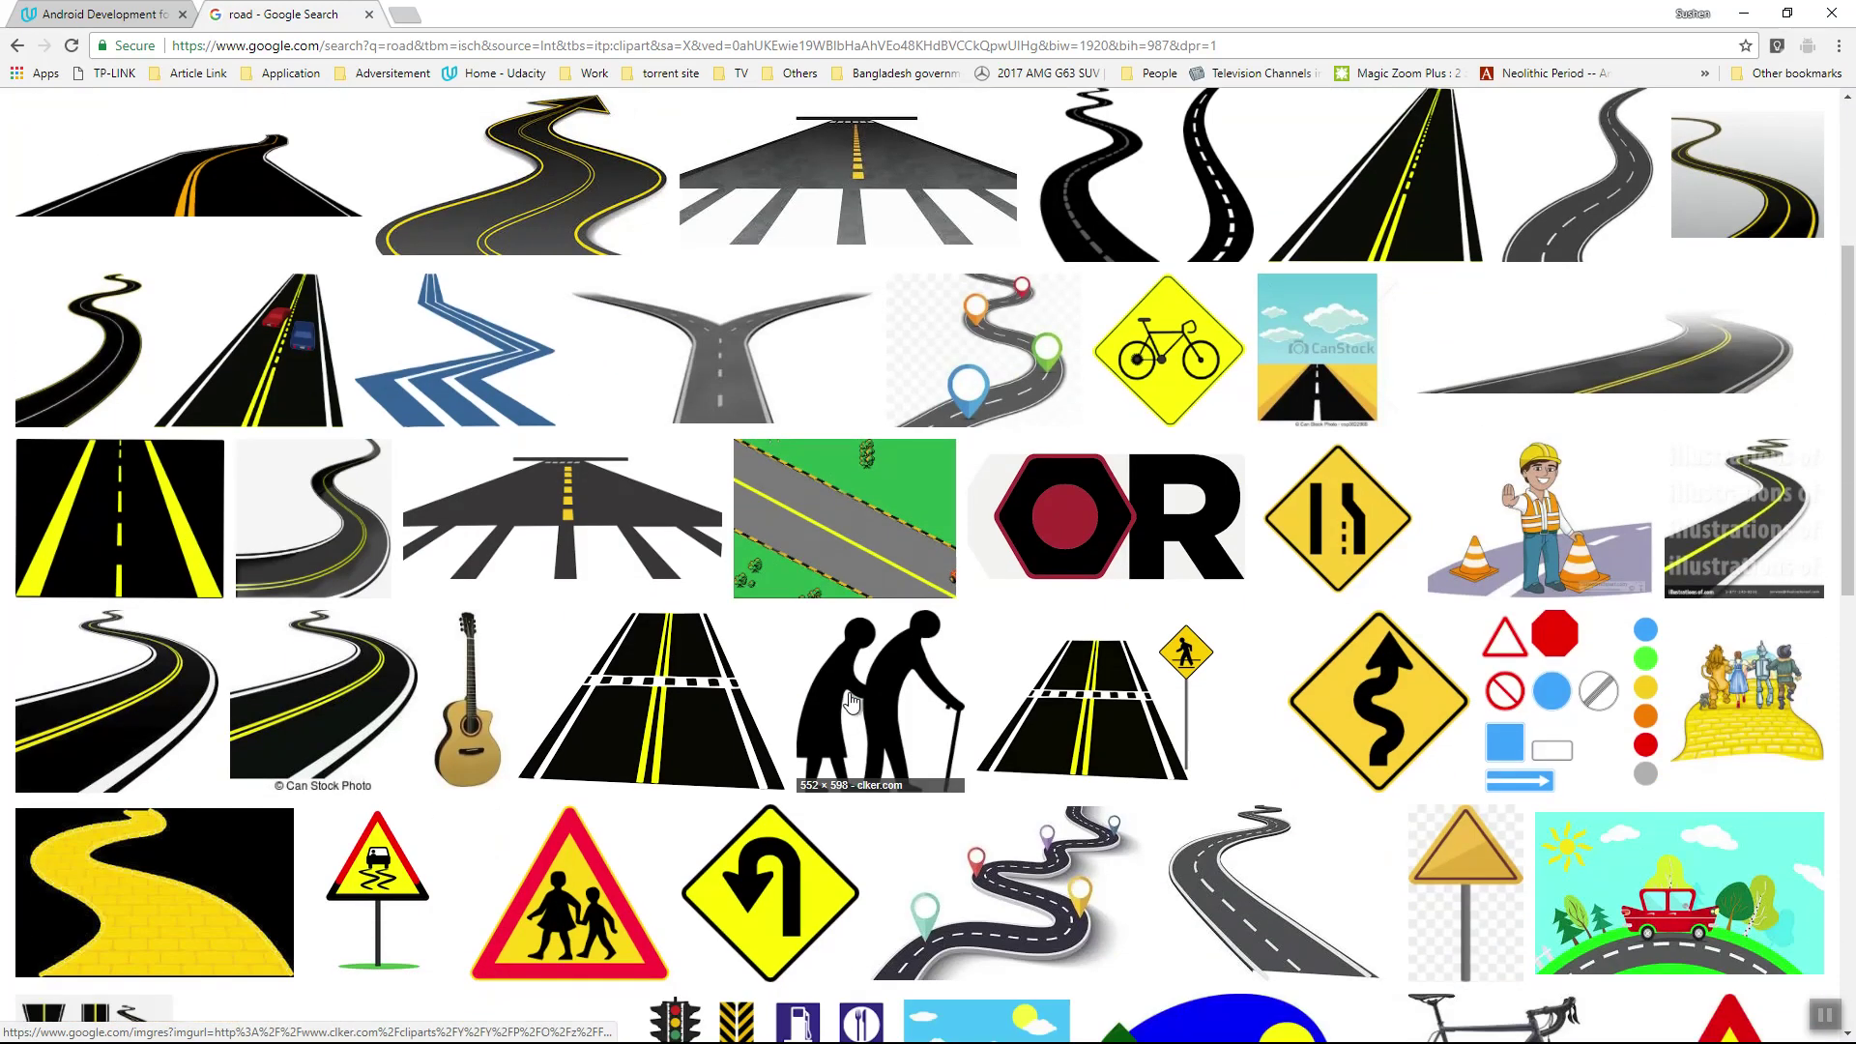
scroll(848, 702, down, 3)
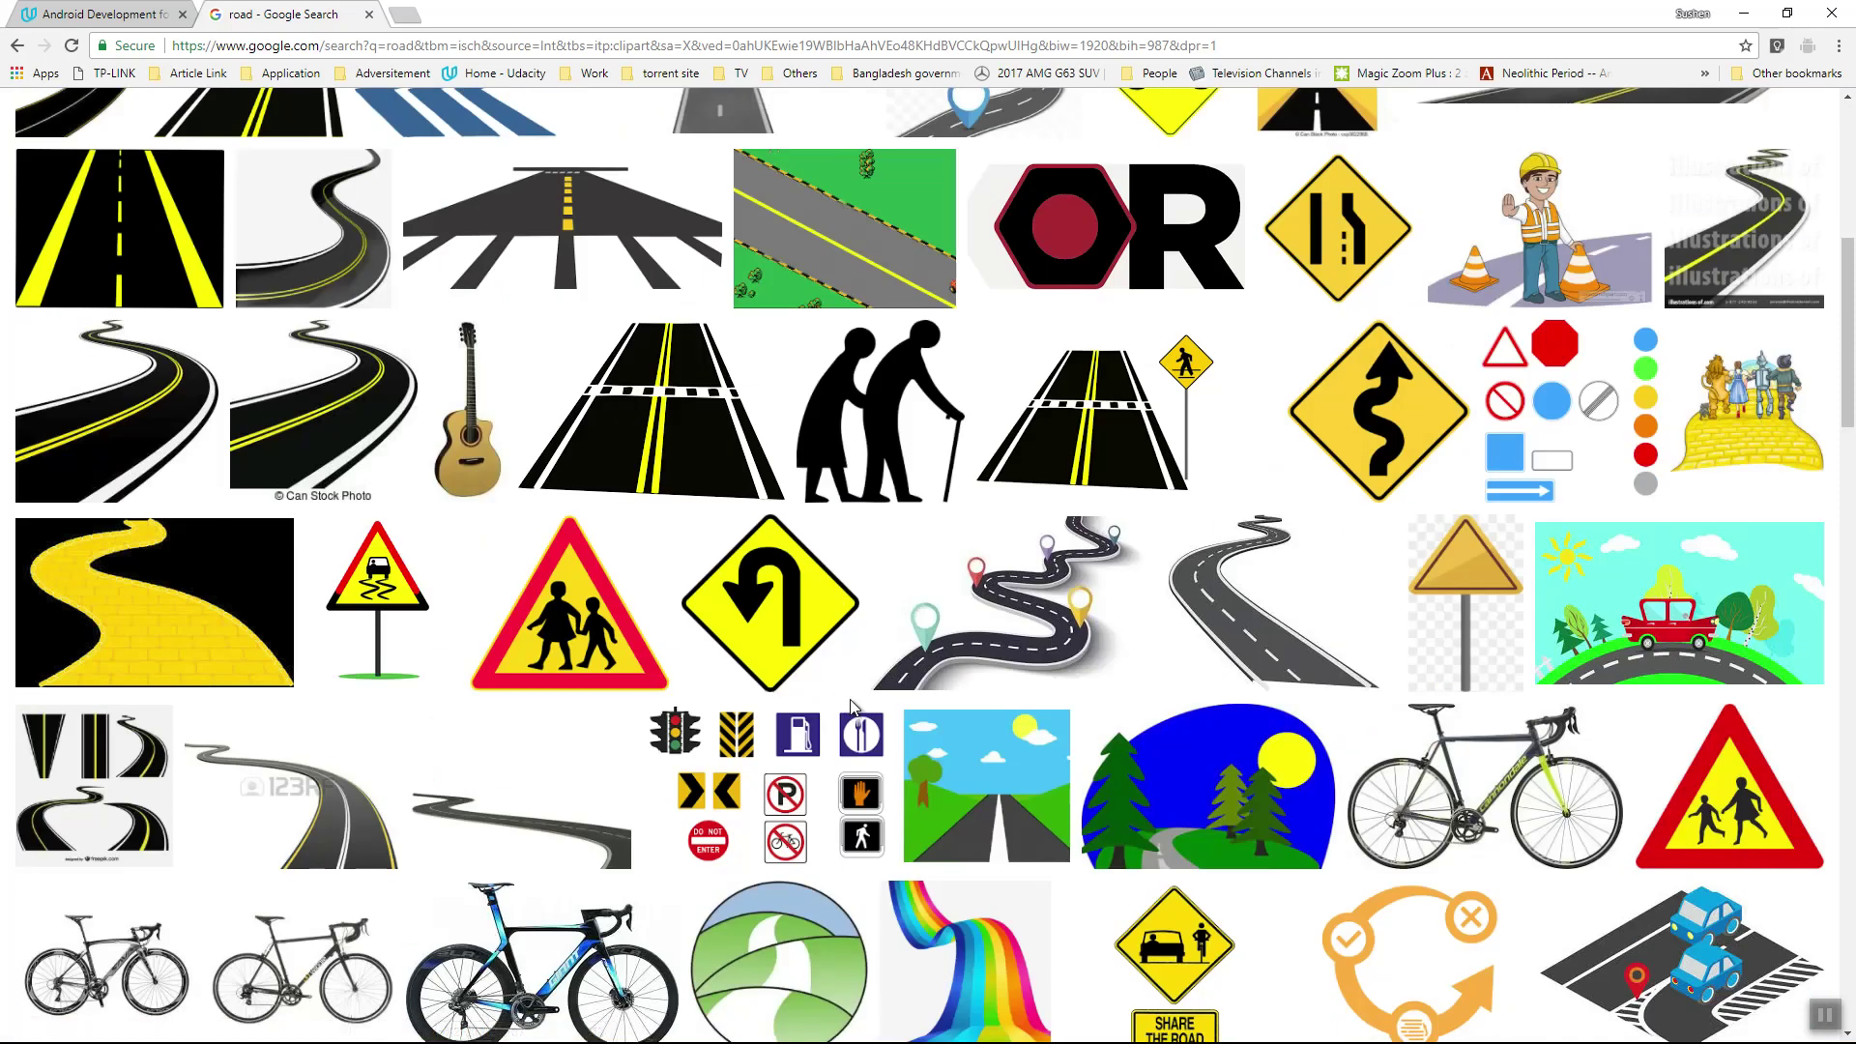
- Find the rainbow road clip art on a plain background, compare it with its cloudy-sky version, and keep the plain one previewed
scroll(851, 705, down, 3)
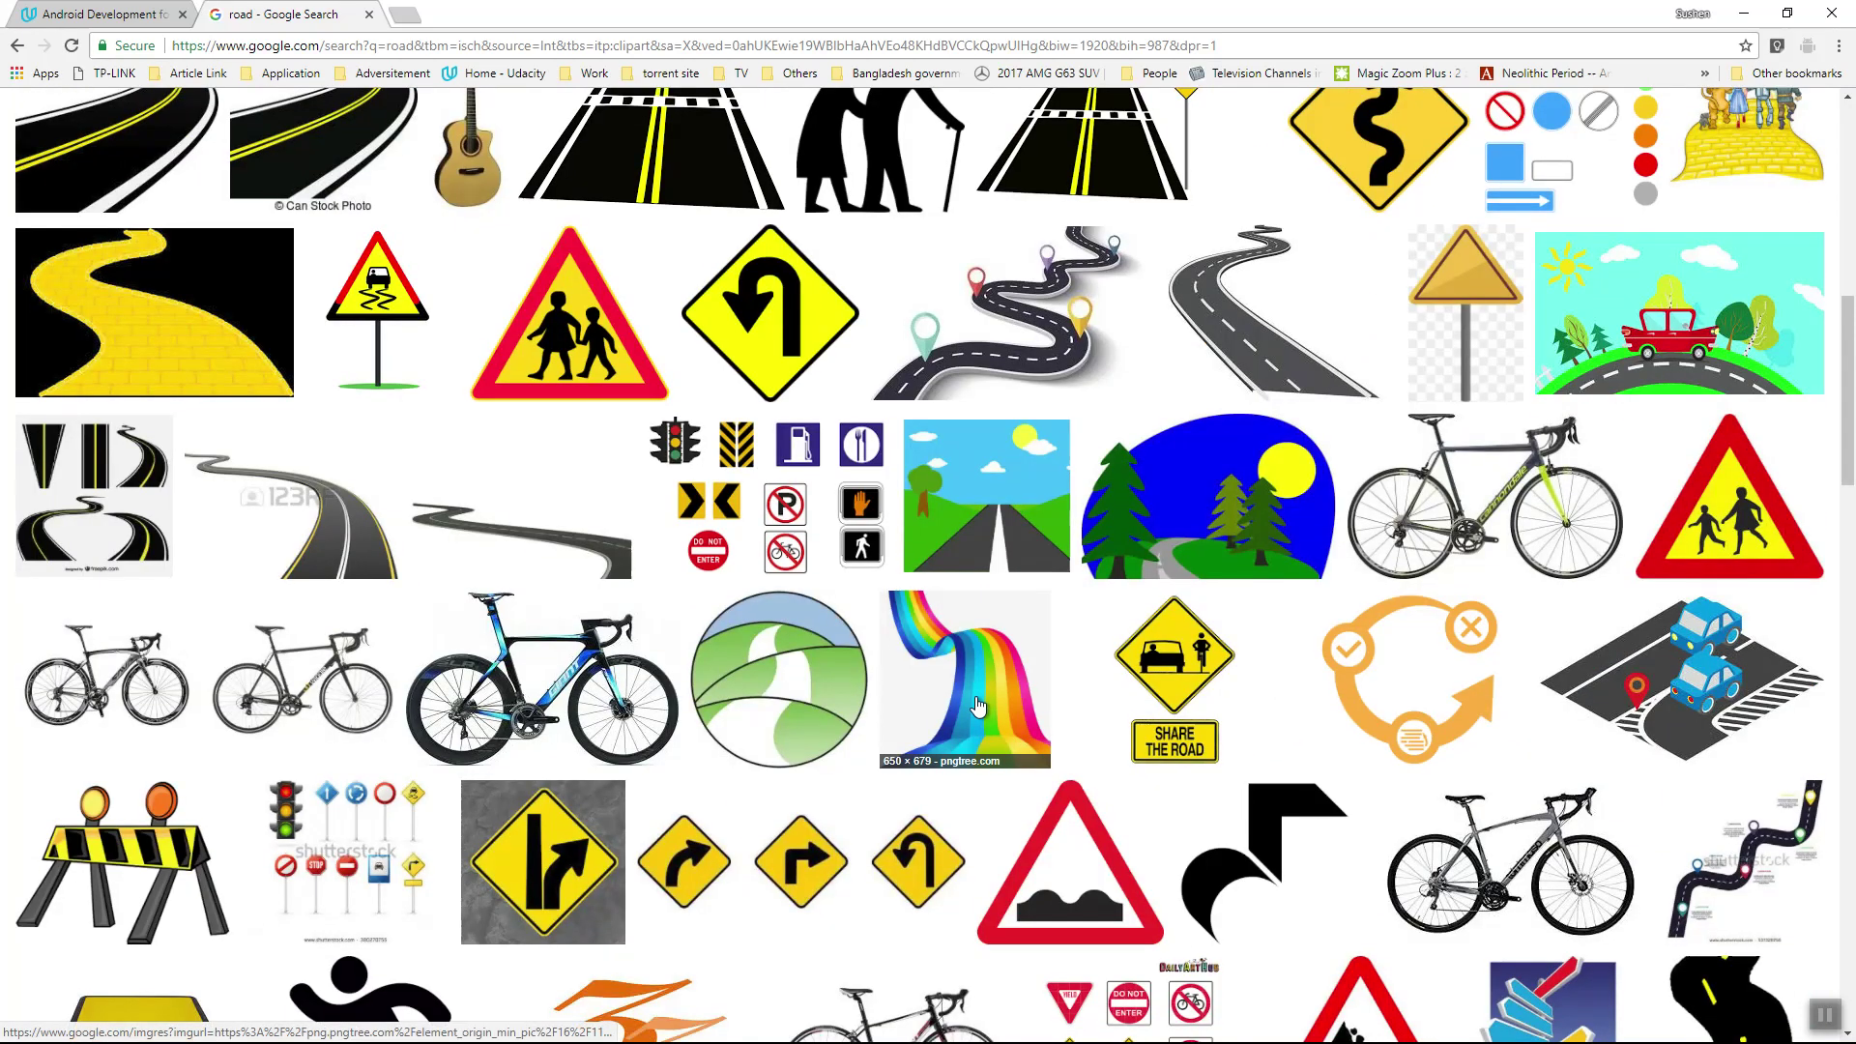
scroll(978, 707, down, 3)
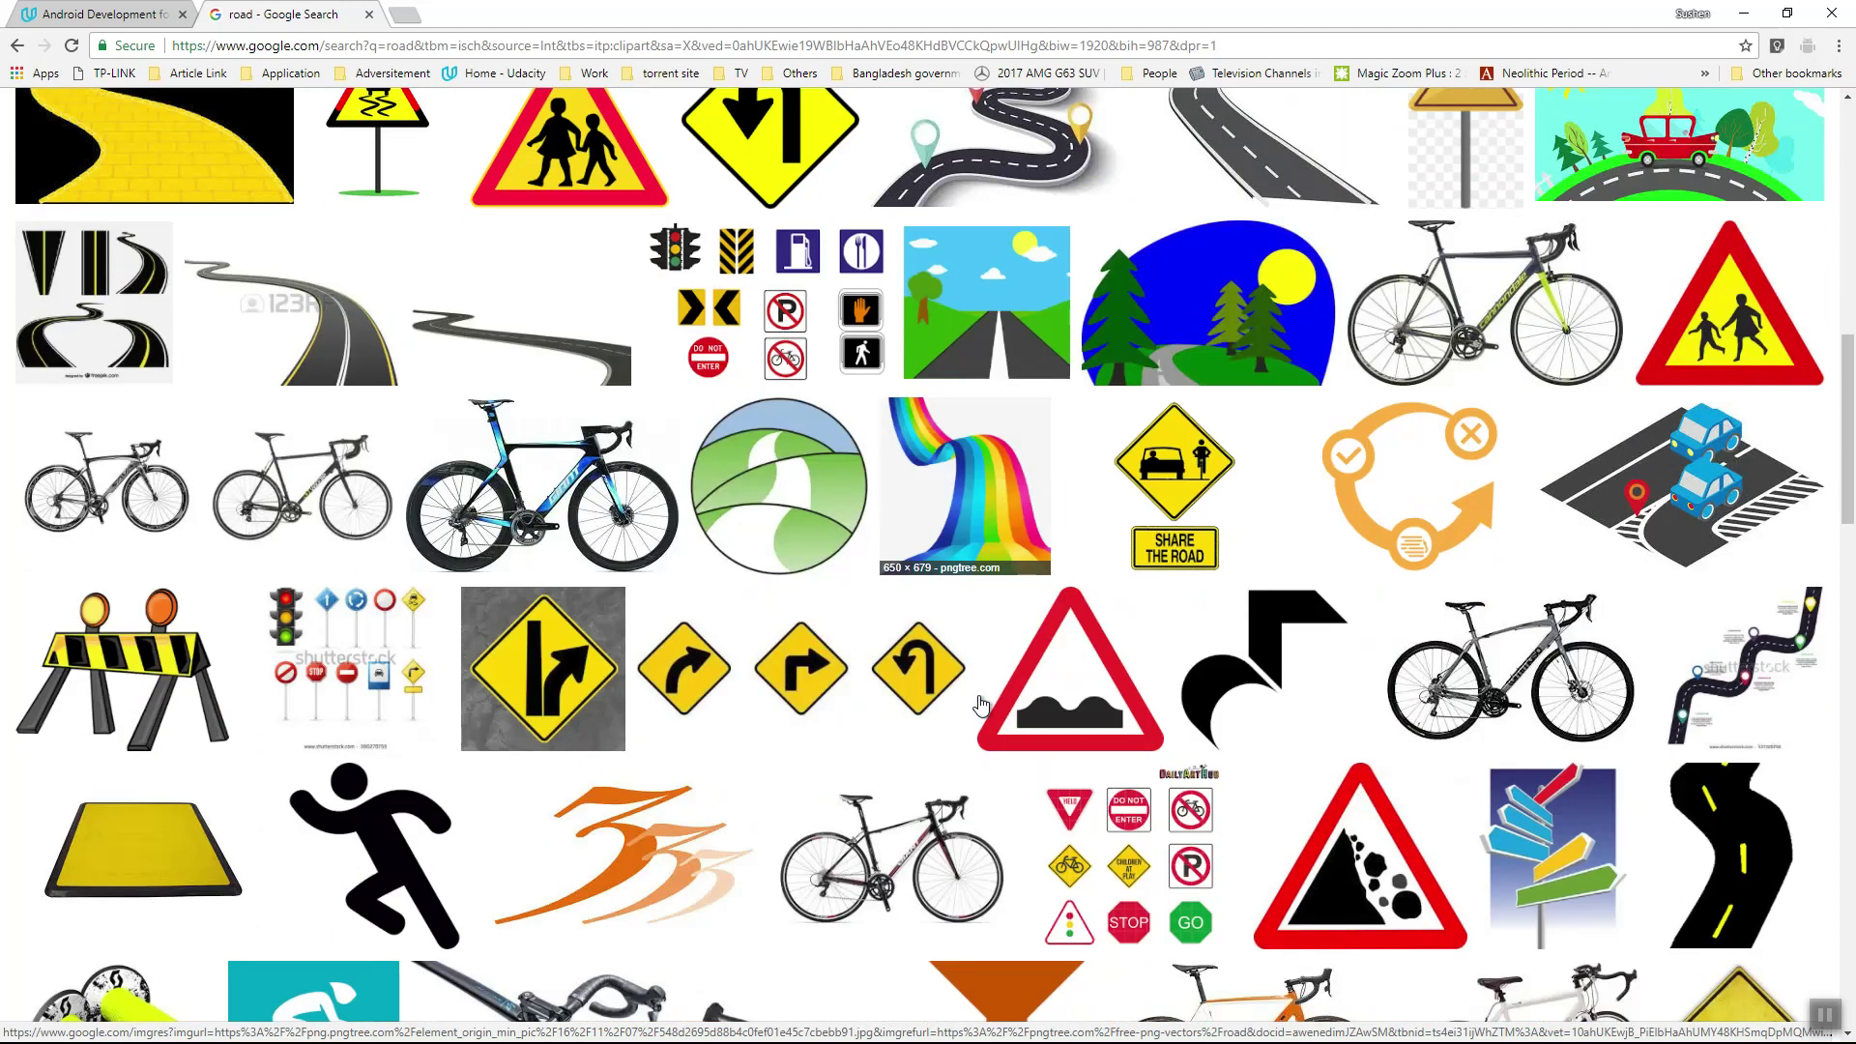
click(987, 562)
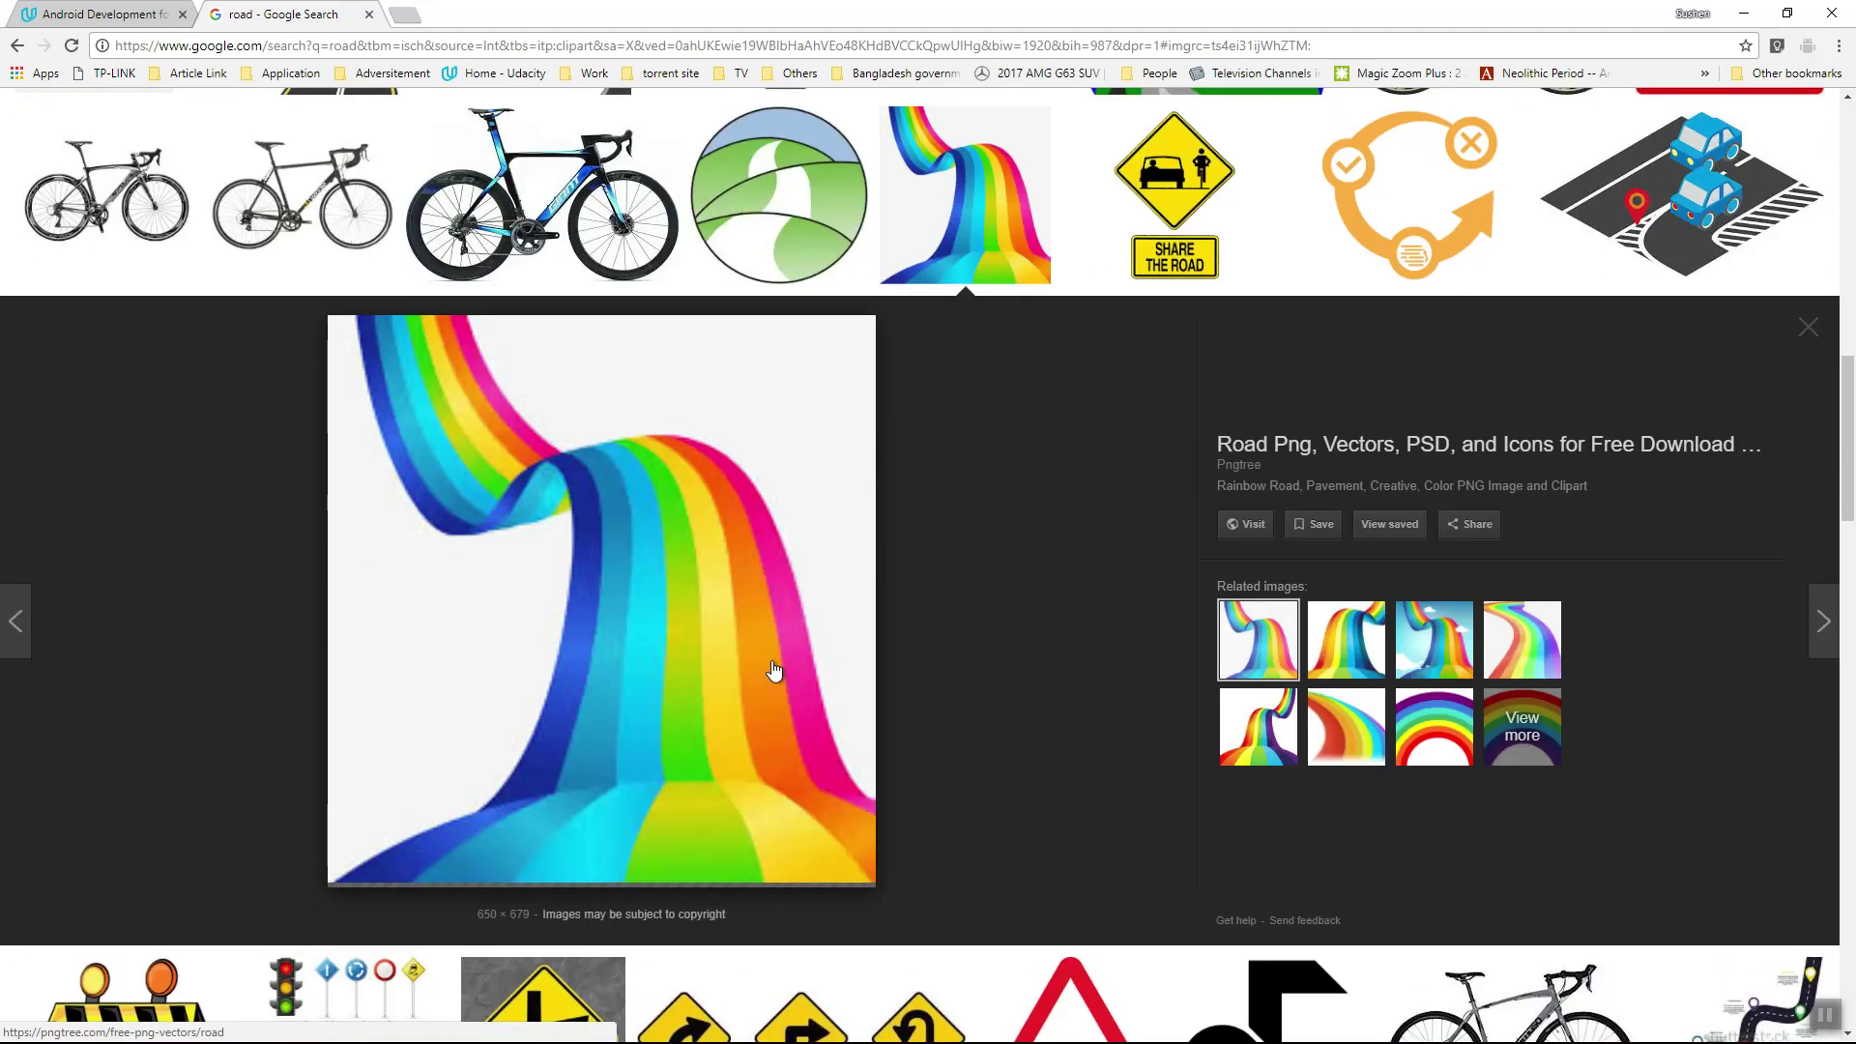
scroll(773, 670, down, 4)
scroll(795, 684, down, 4)
scroll(966, 725, up, 9)
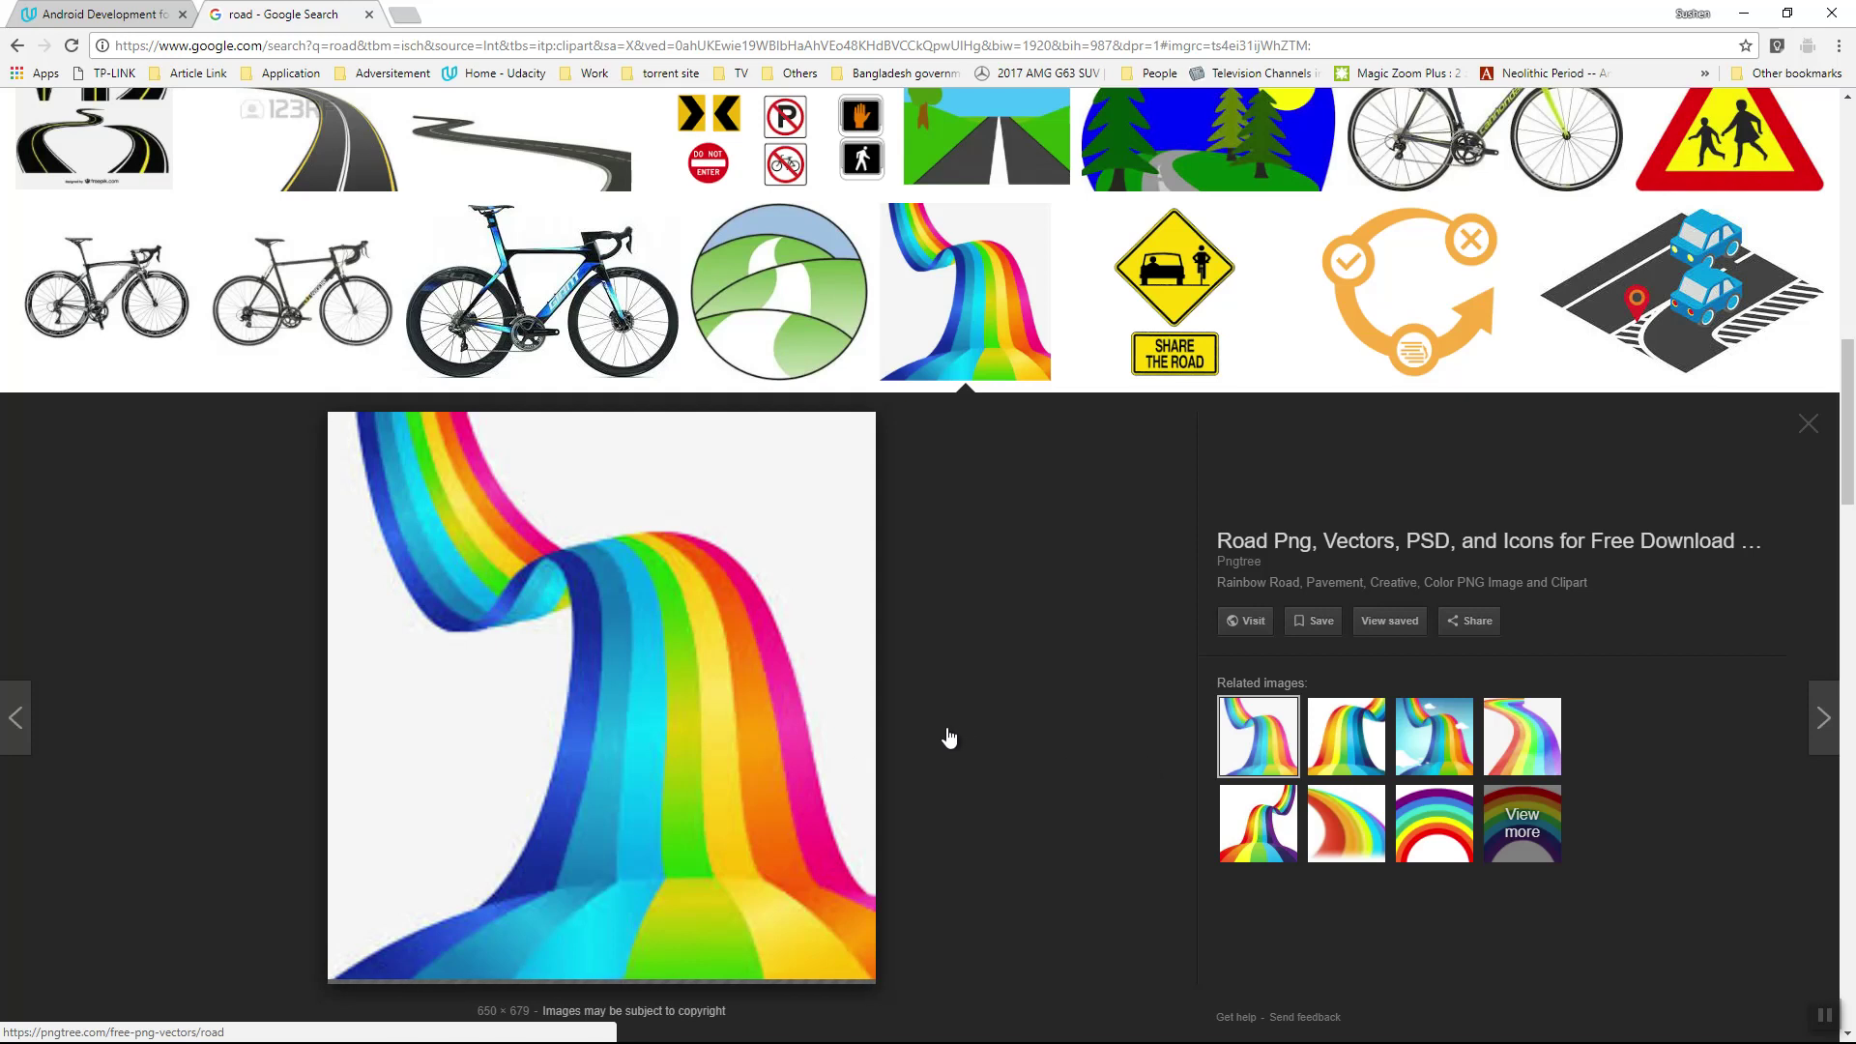
click(1452, 740)
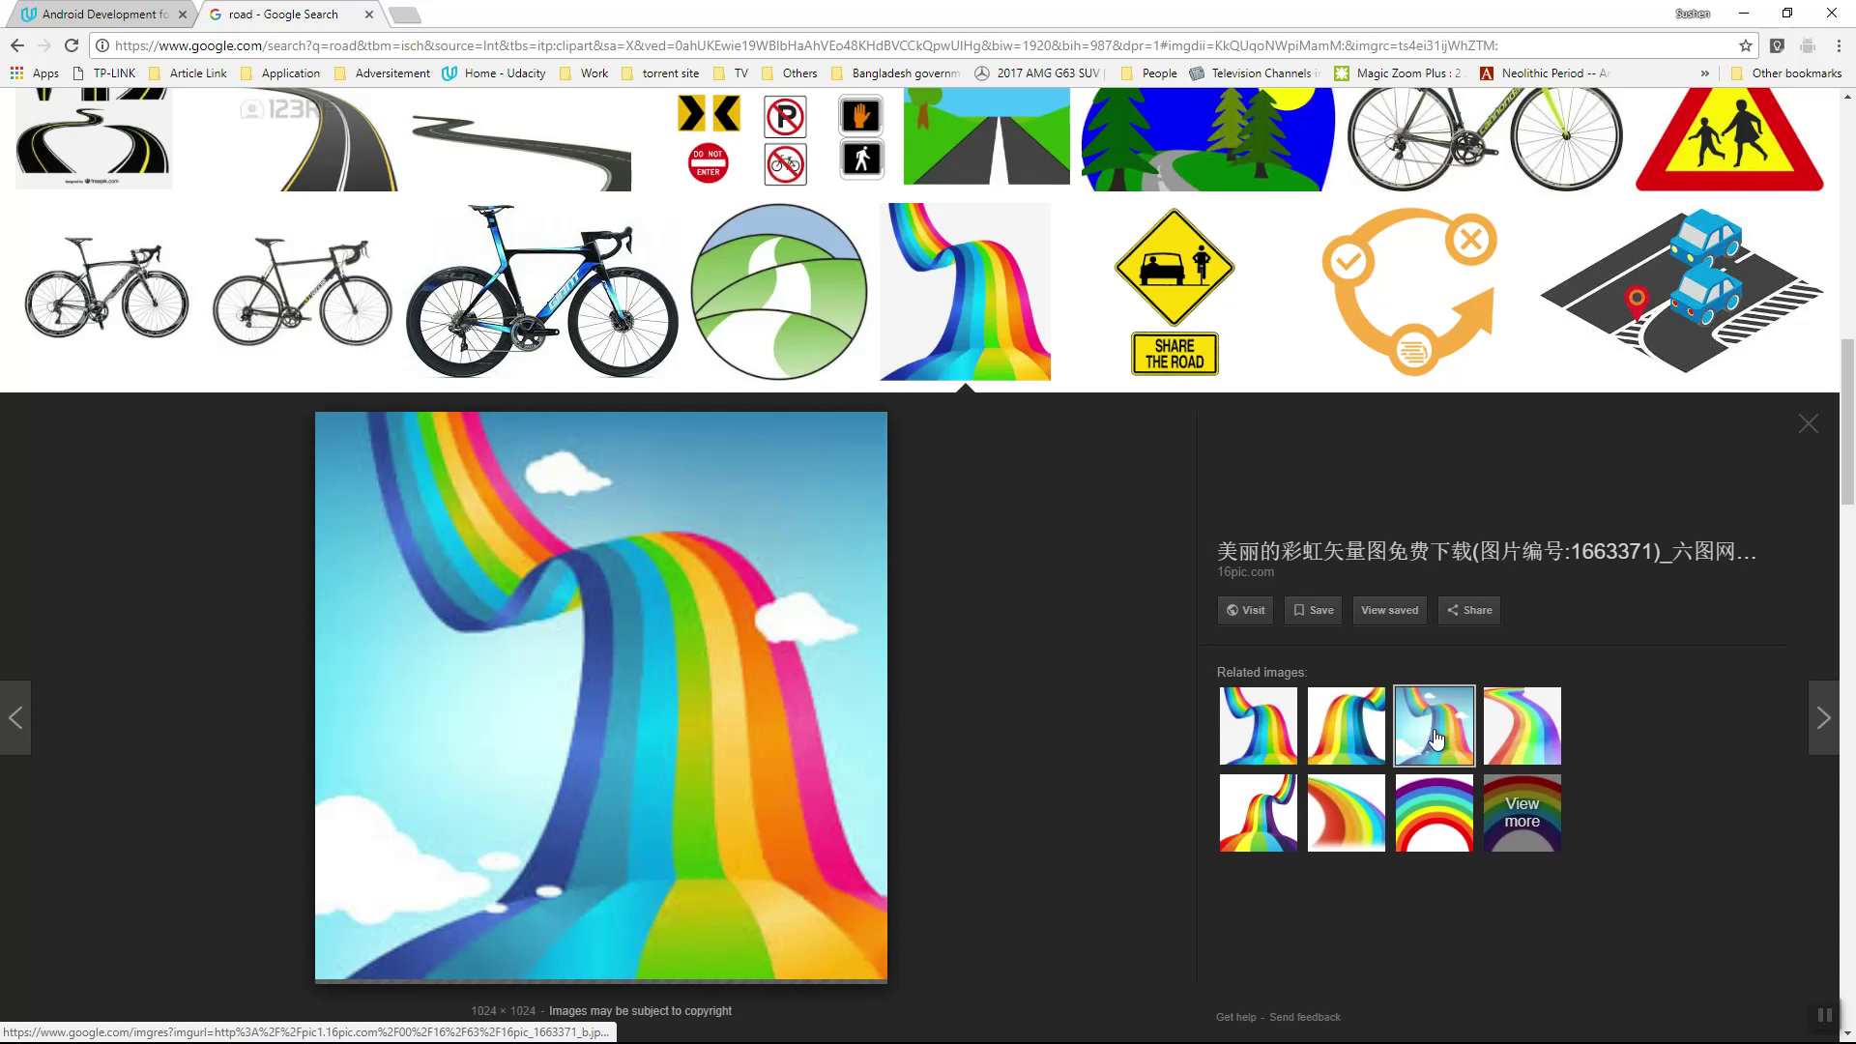
click(1283, 740)
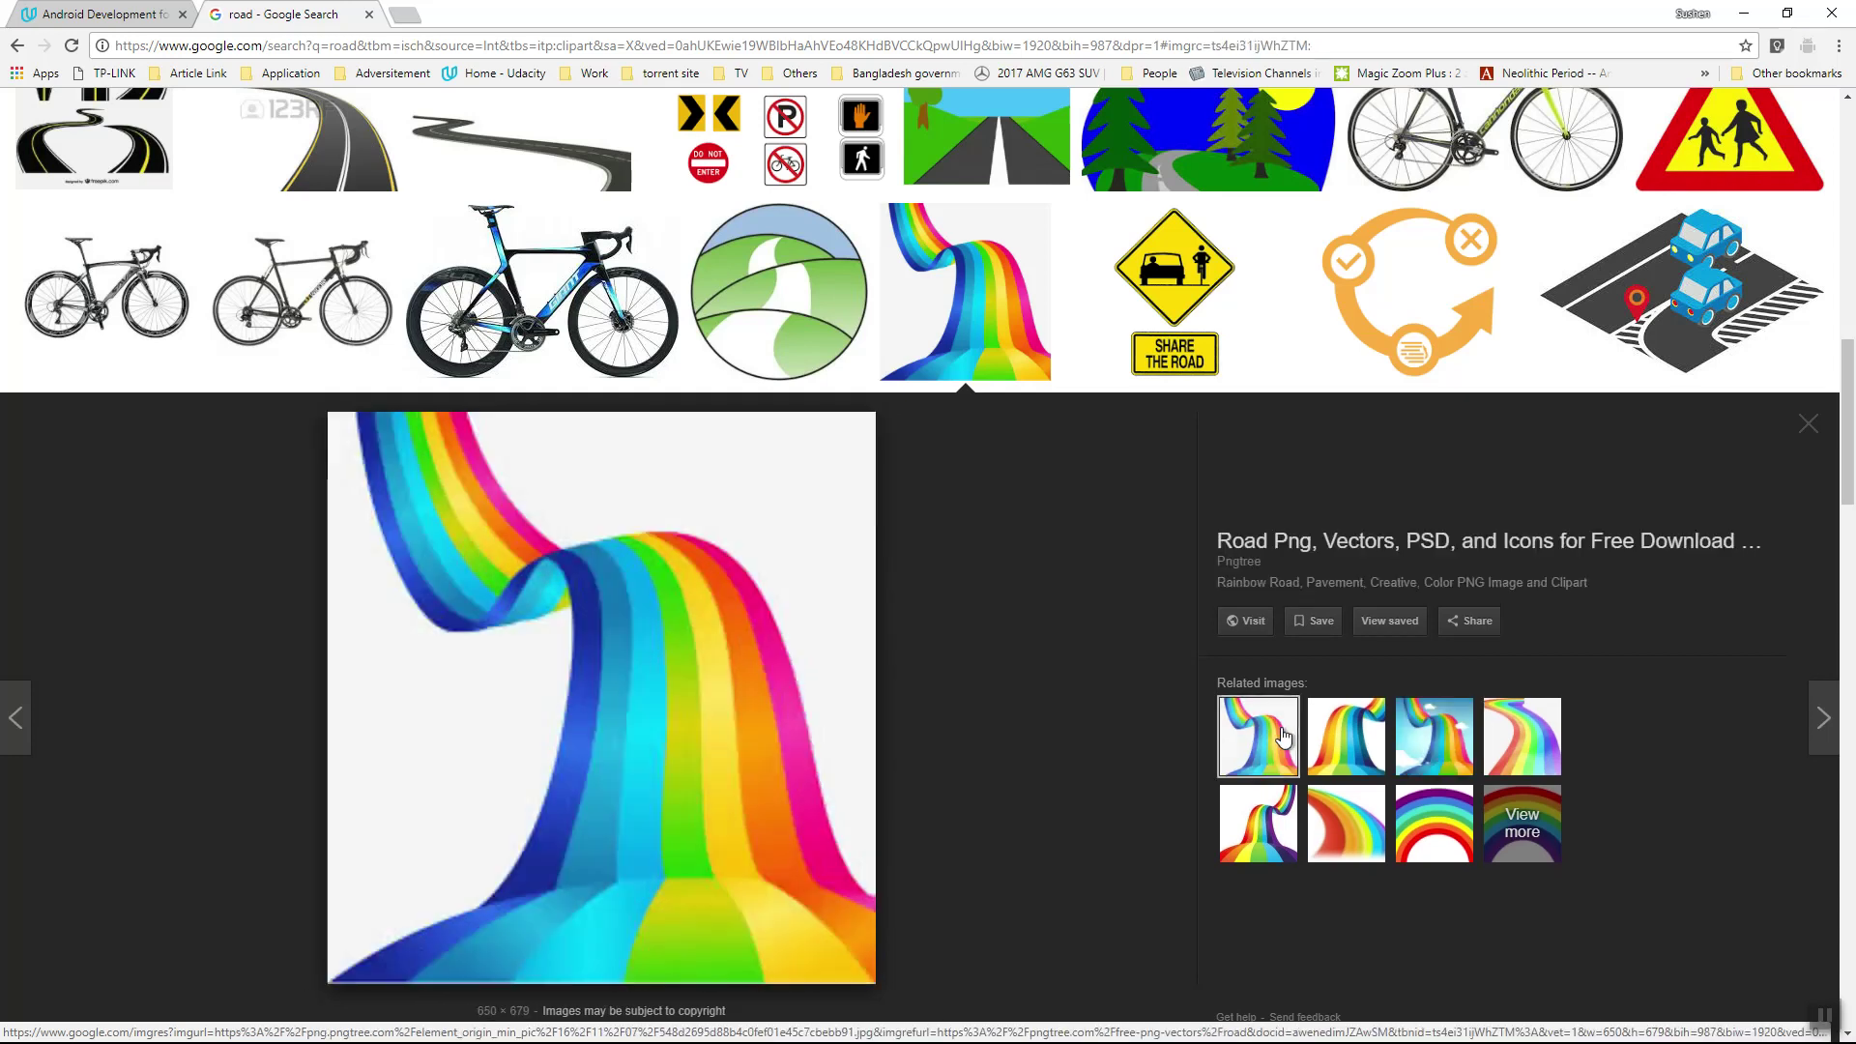
- Save the previewed rainbow road image to the Desktop as a JPEG named Road
right_click(655, 604)
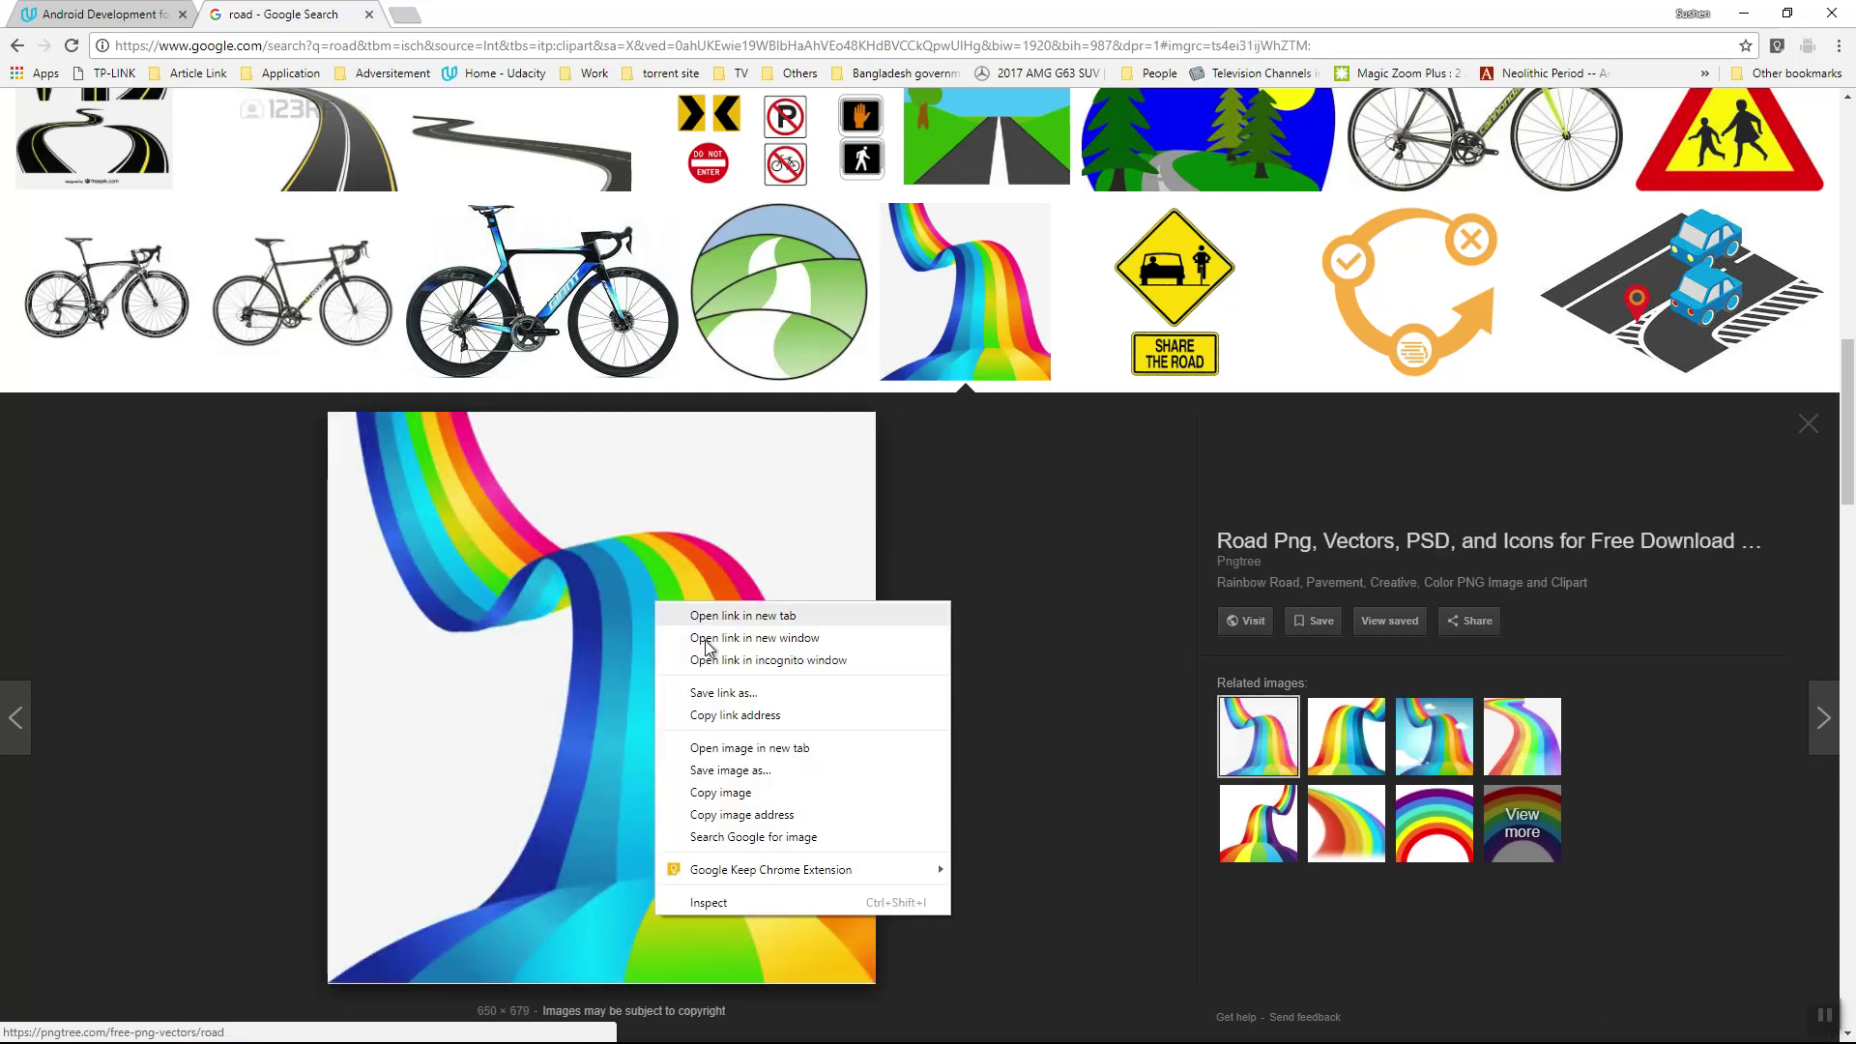
click(737, 770)
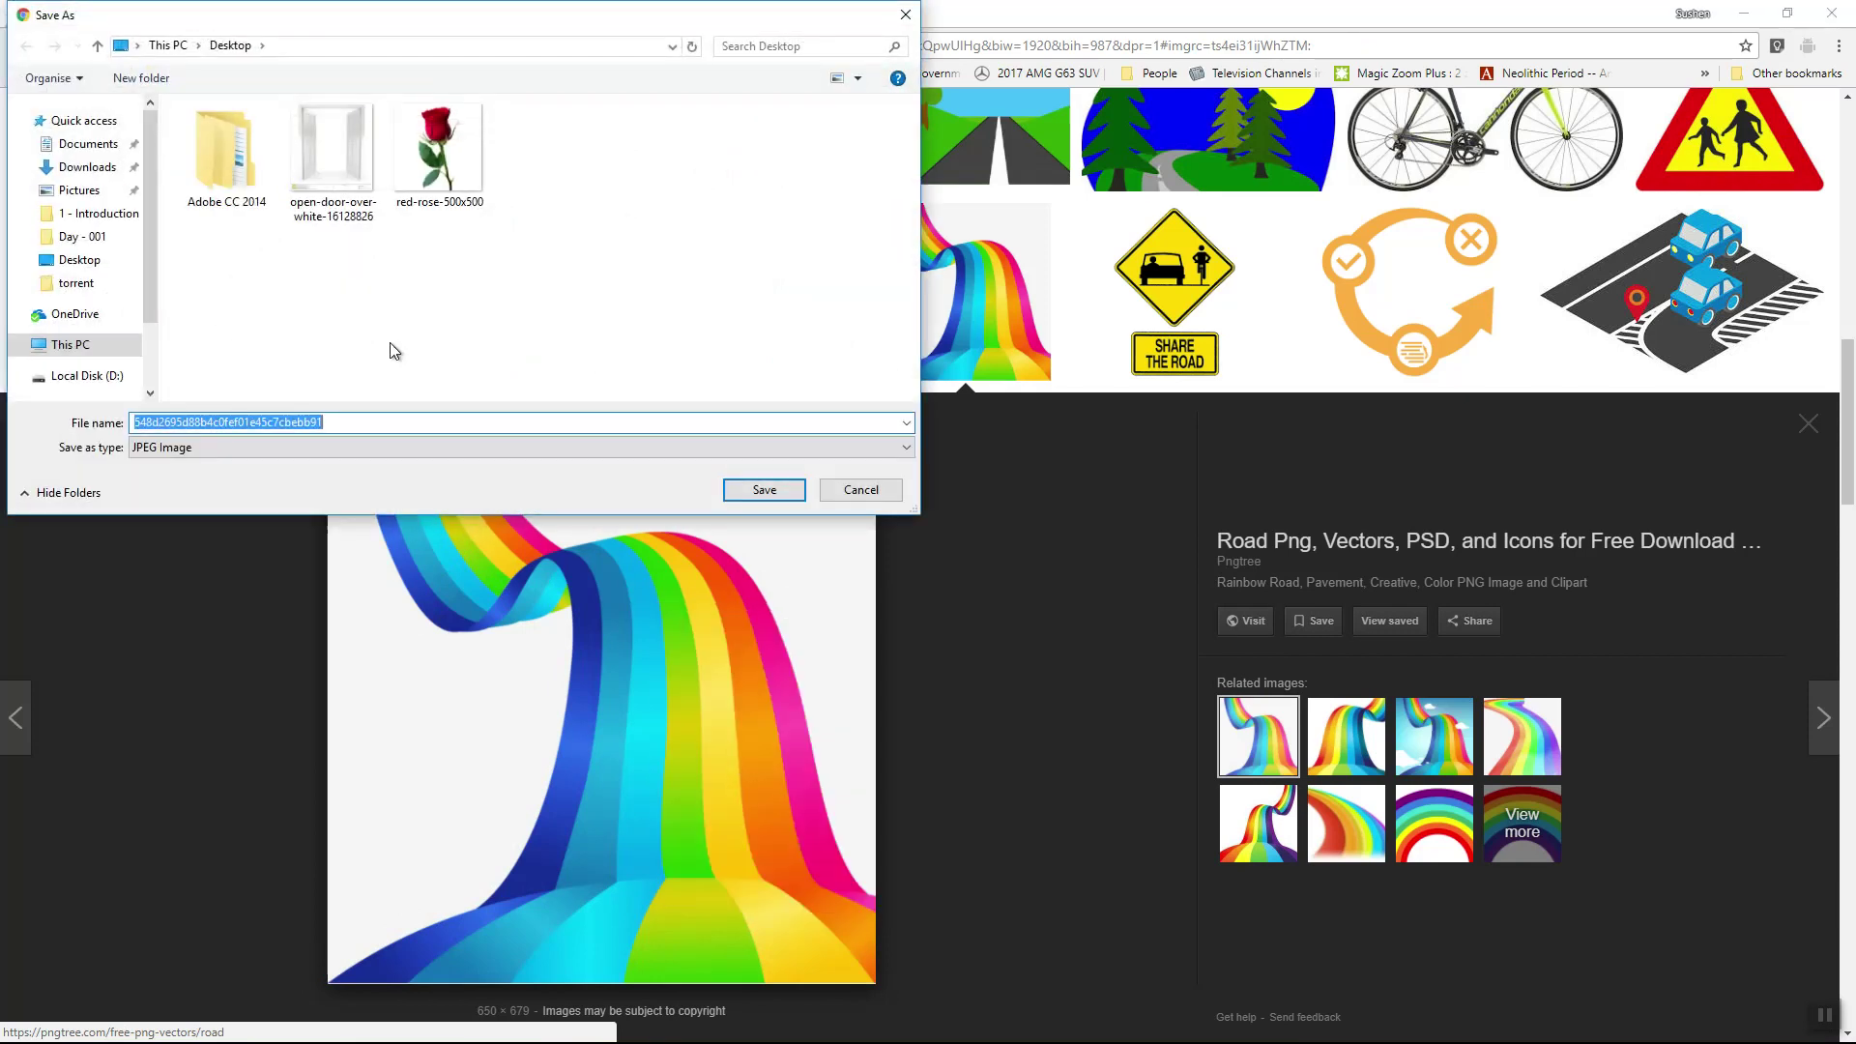
text(Ro)
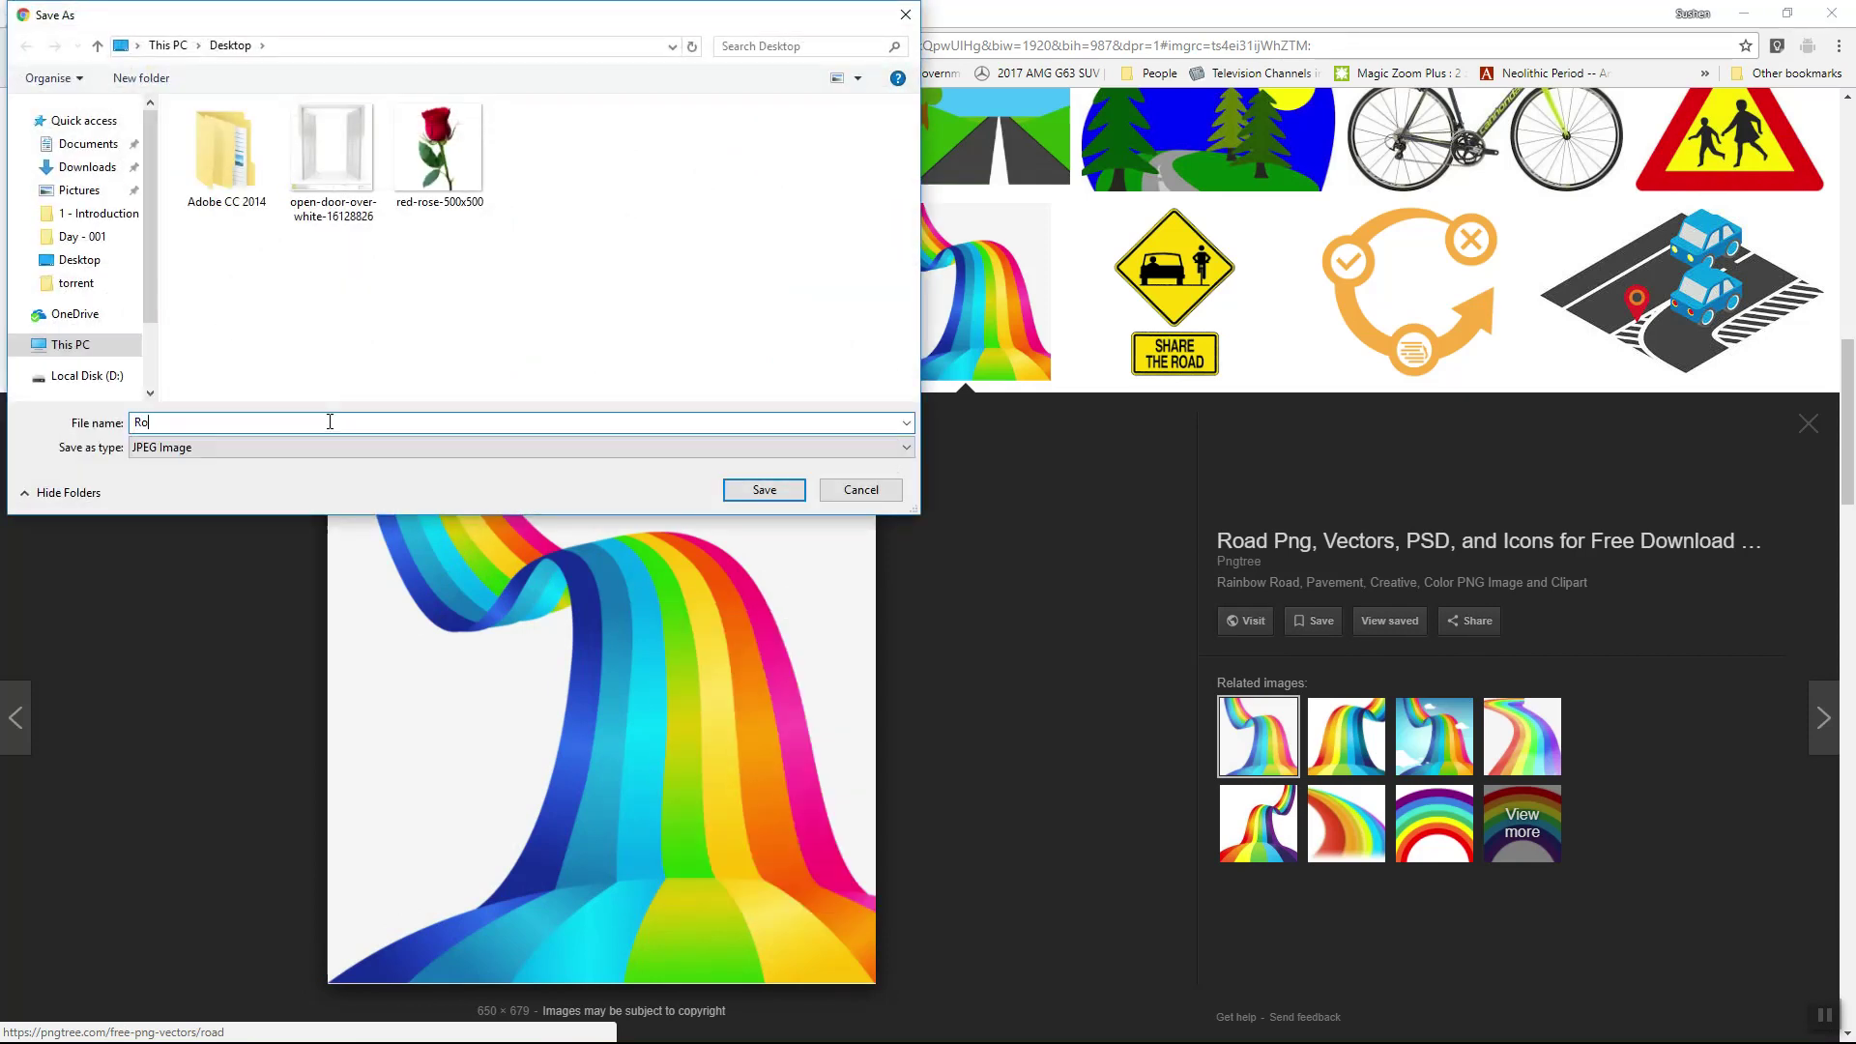
text(ad)
click(765, 490)
- Switch to Photoshop and place the Road image as an embedded object in the door composition
key(super)
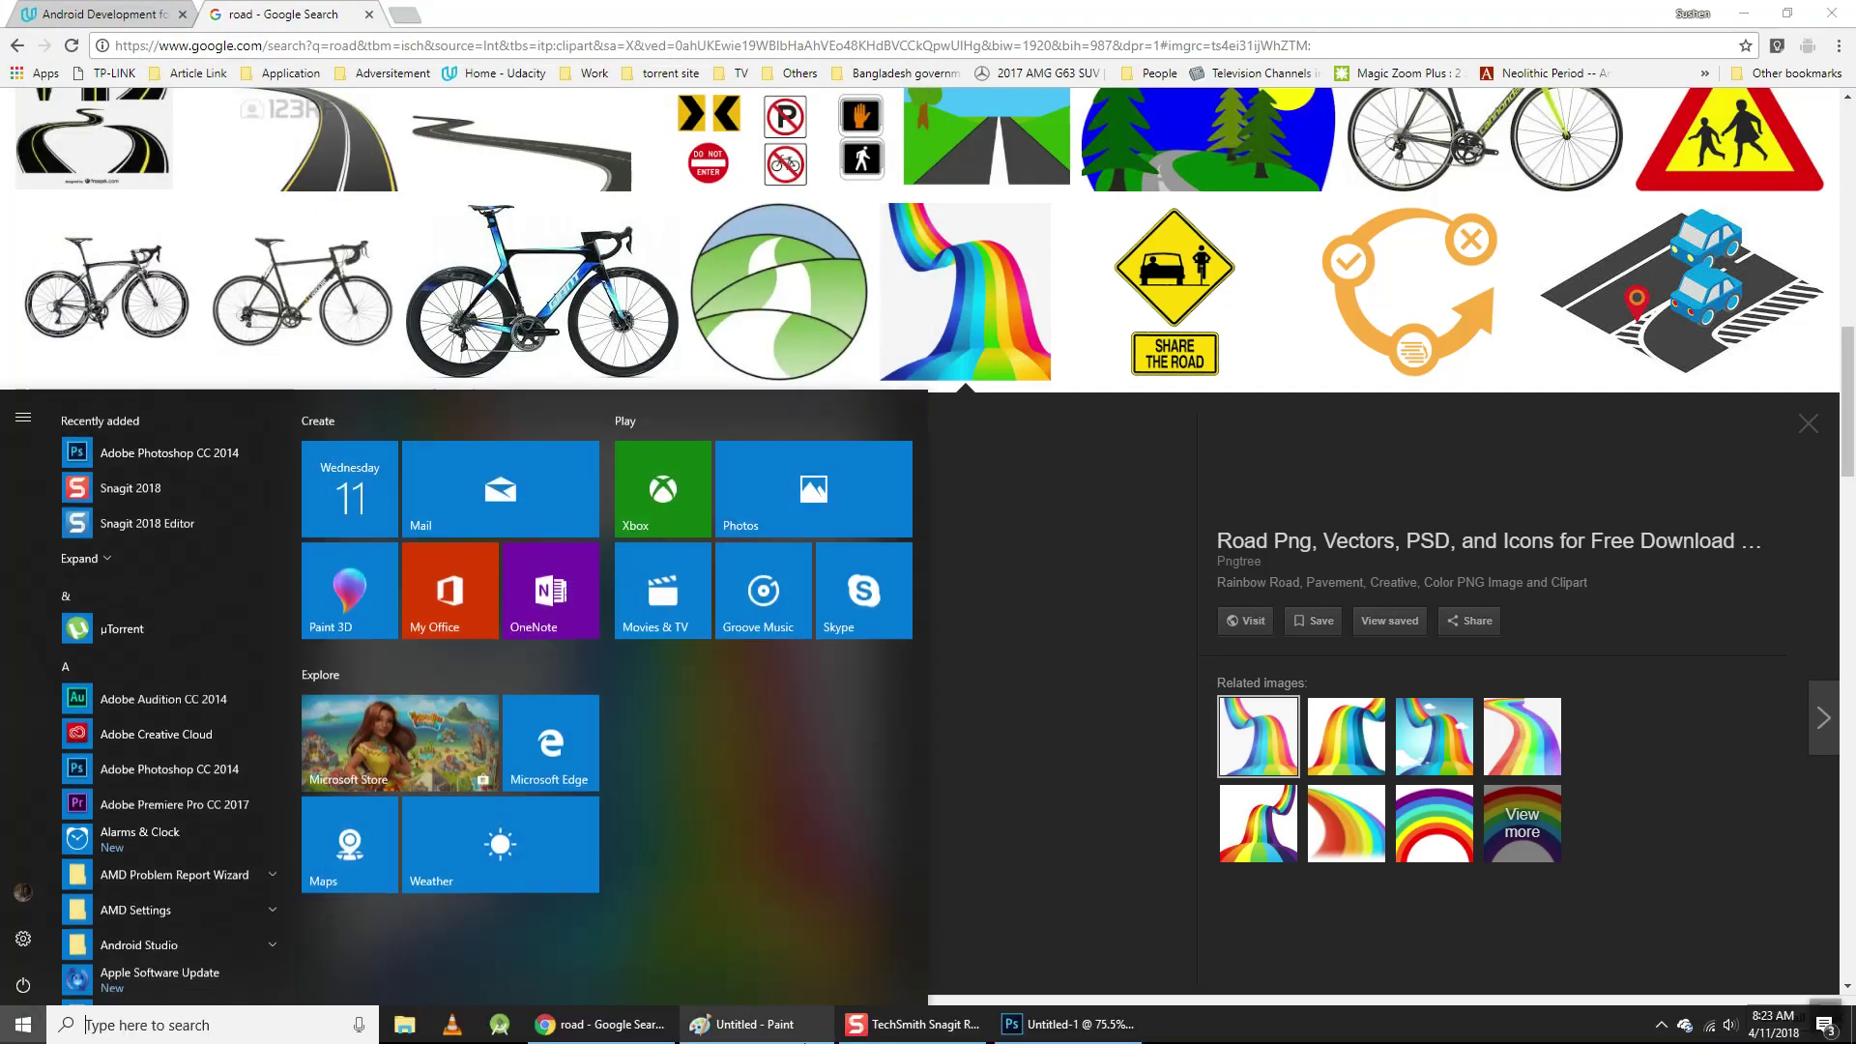
click(1068, 1024)
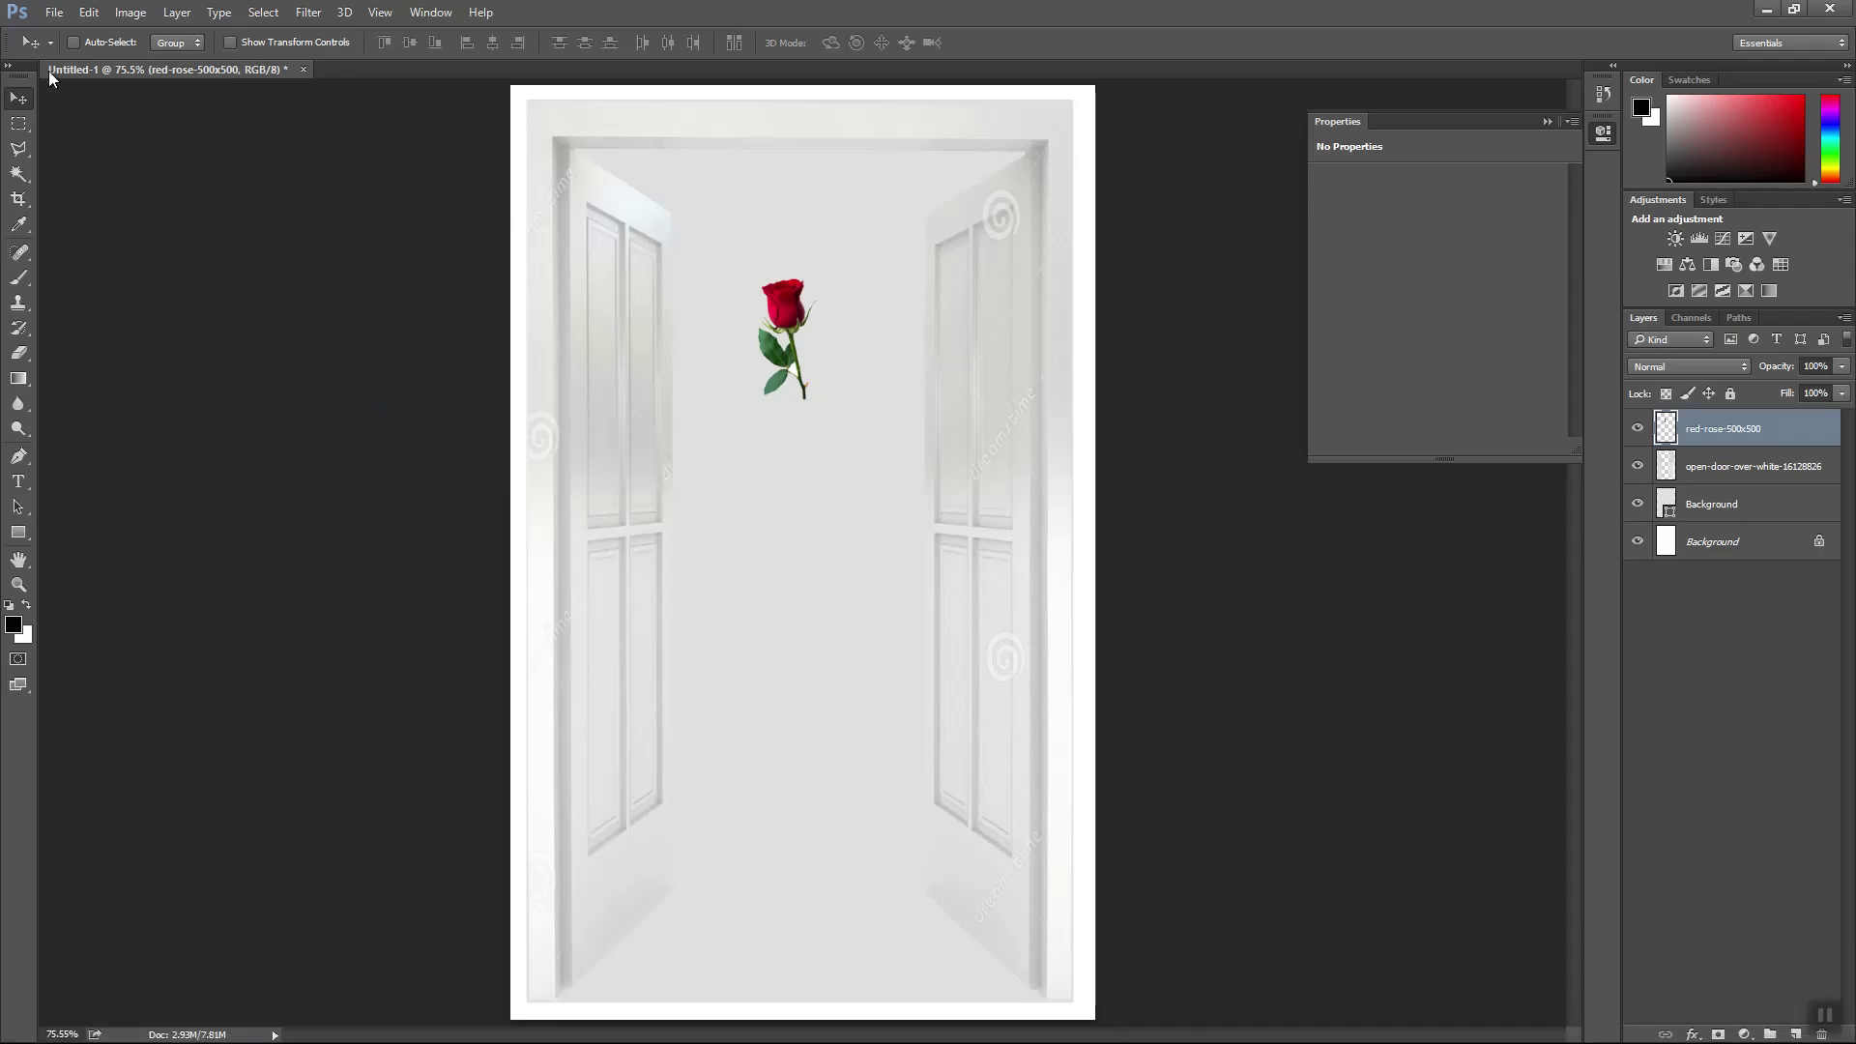
click(54, 11)
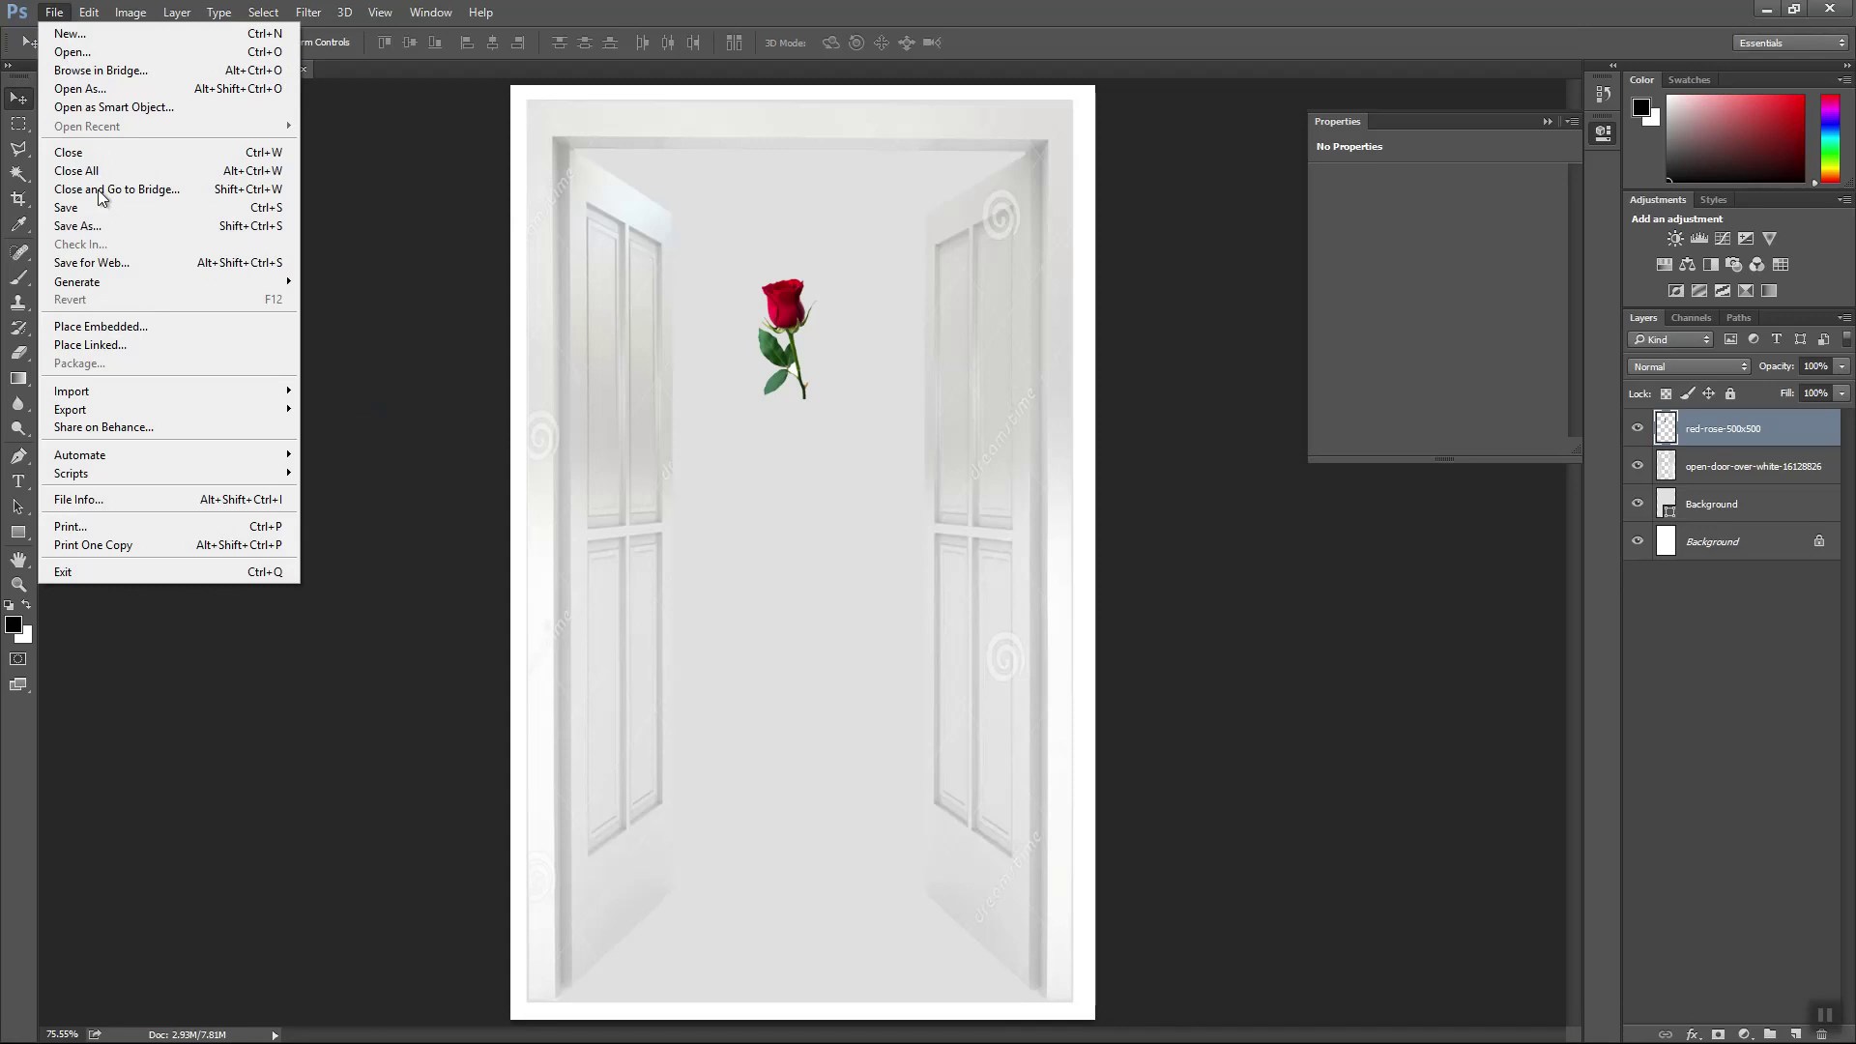
click(108, 326)
click(758, 150)
click(764, 489)
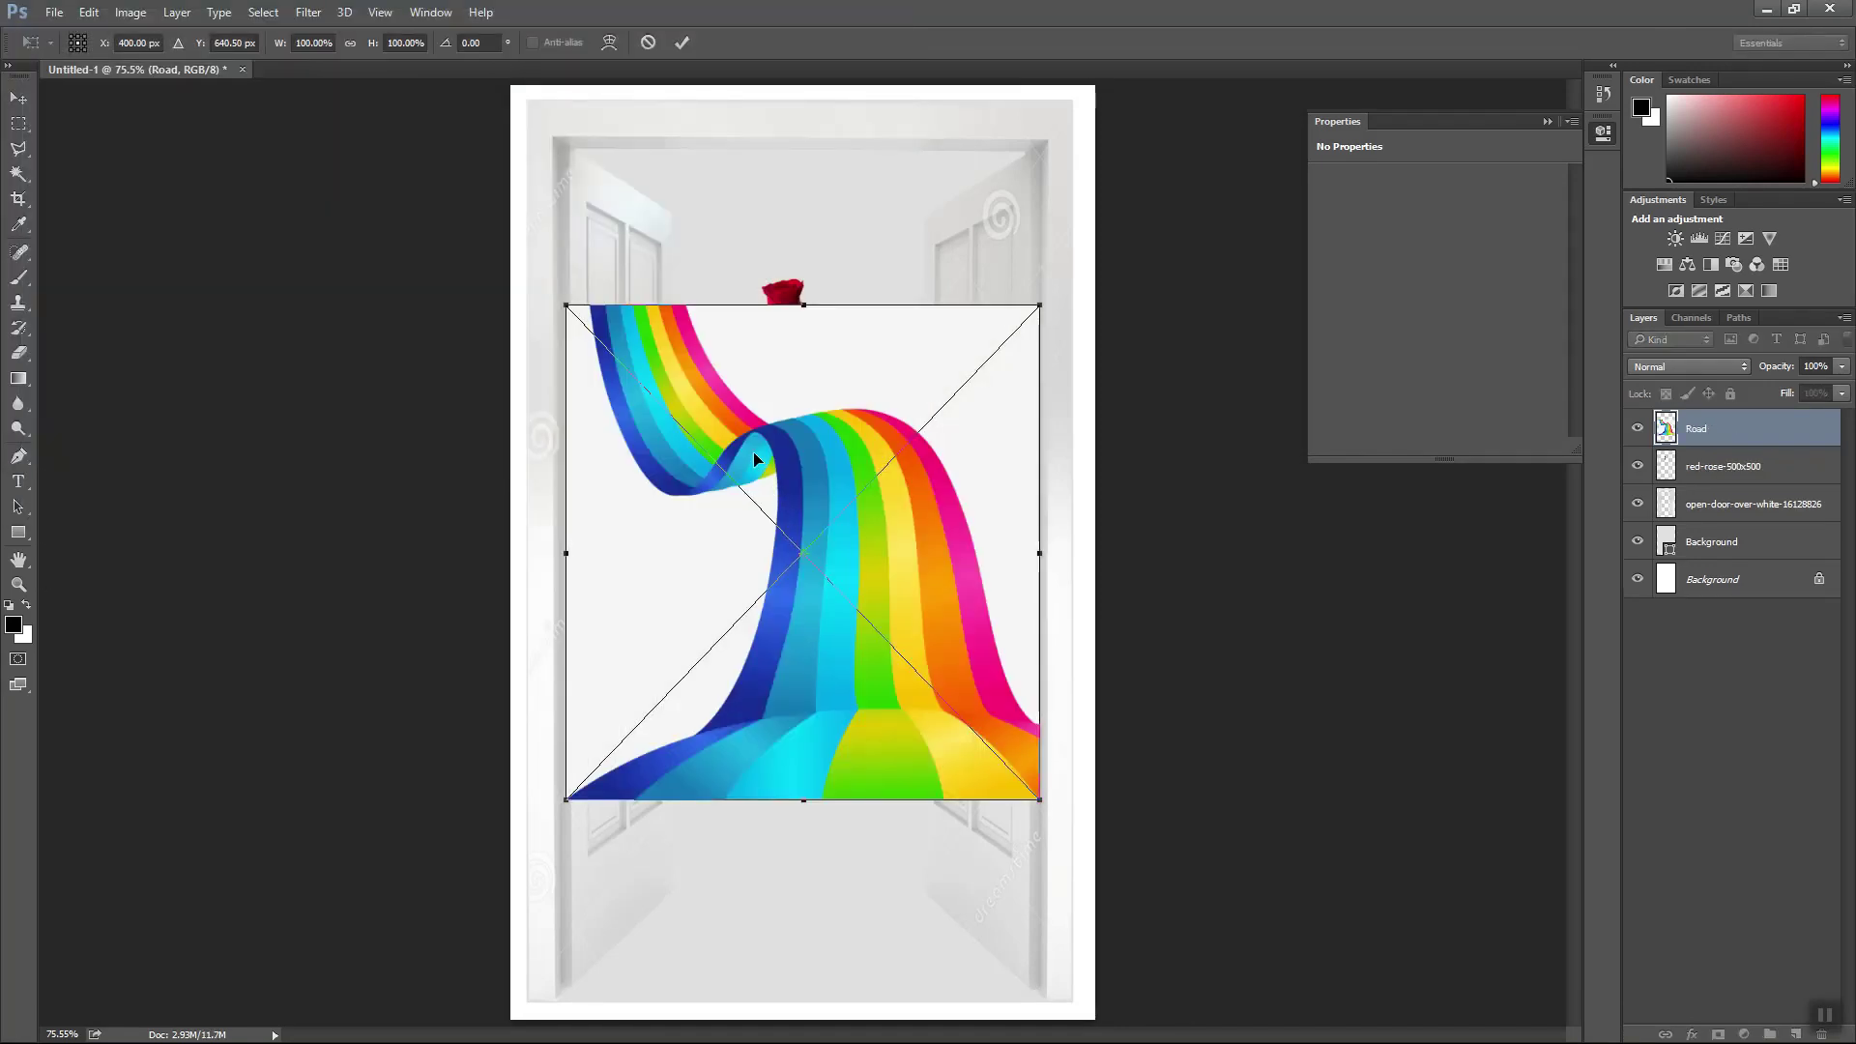
- Move the placed road down to the base of the doorway and stretch it upward to about 149% height
drag(864, 751, 859, 941)
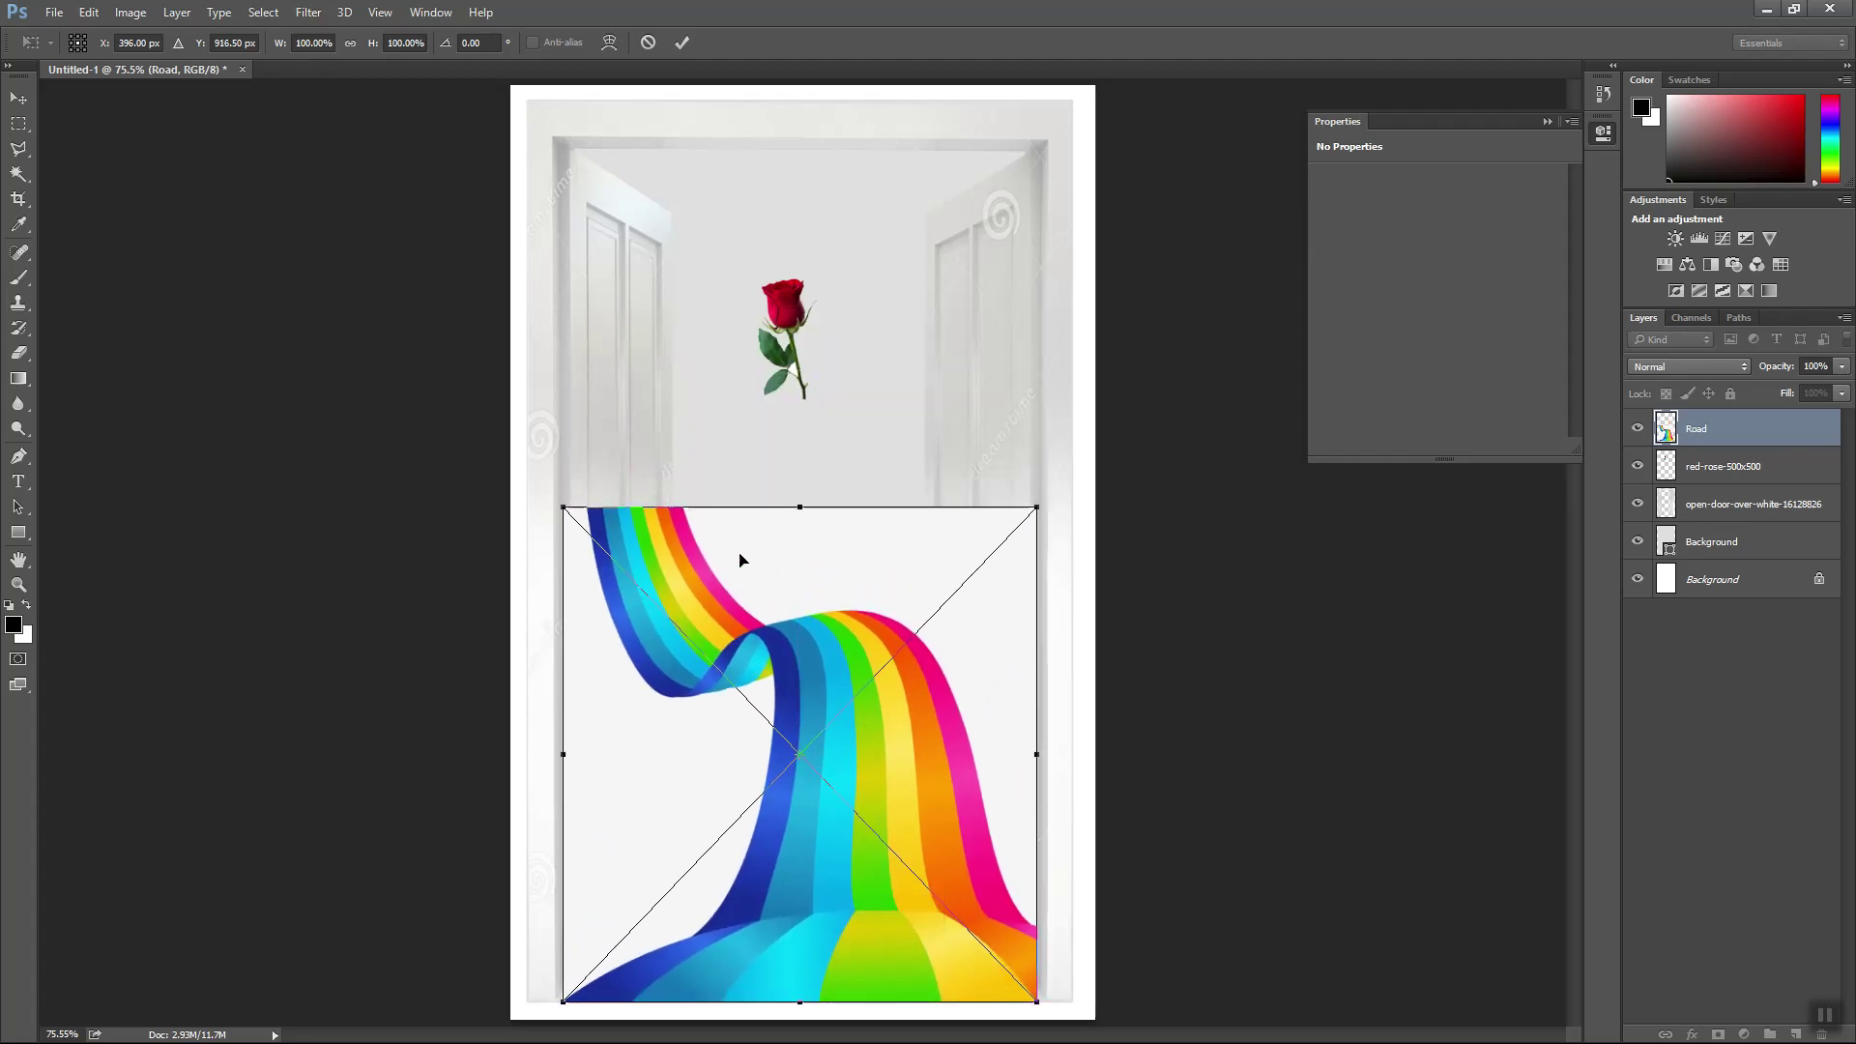
drag(800, 506, 799, 363)
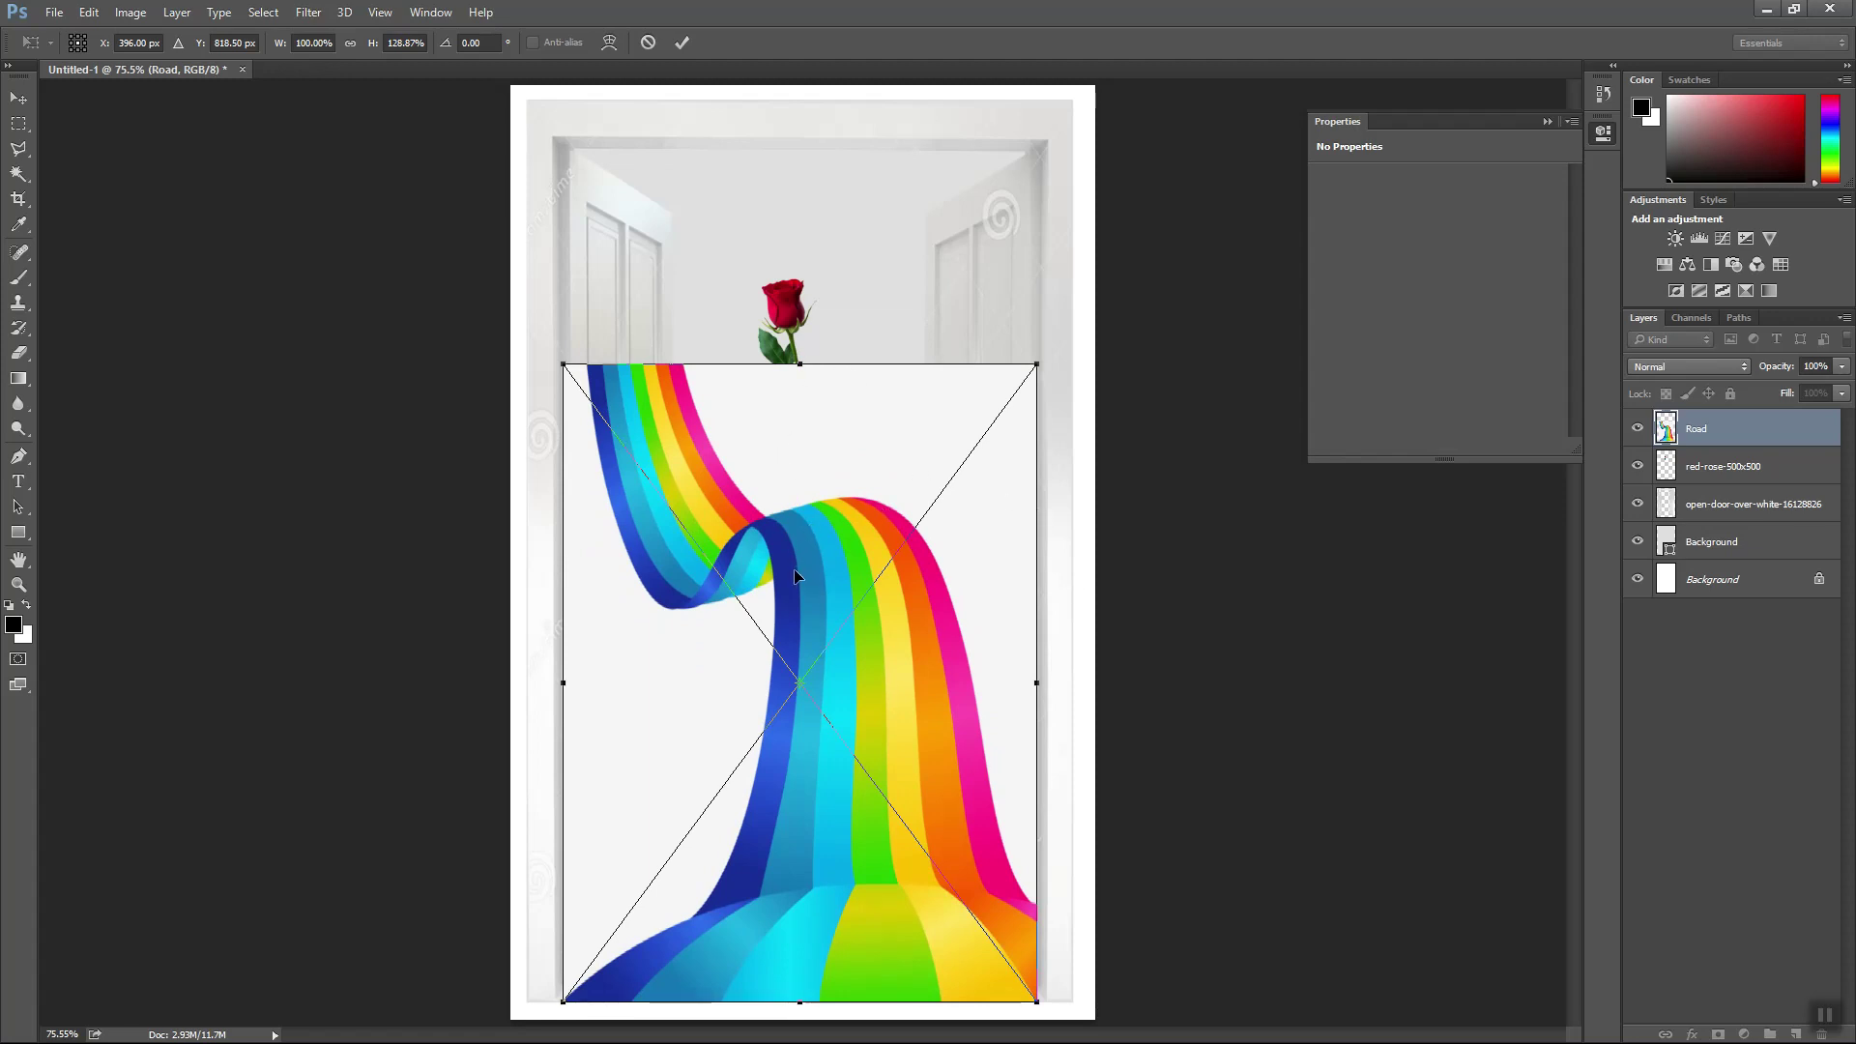
drag(811, 362, 811, 265)
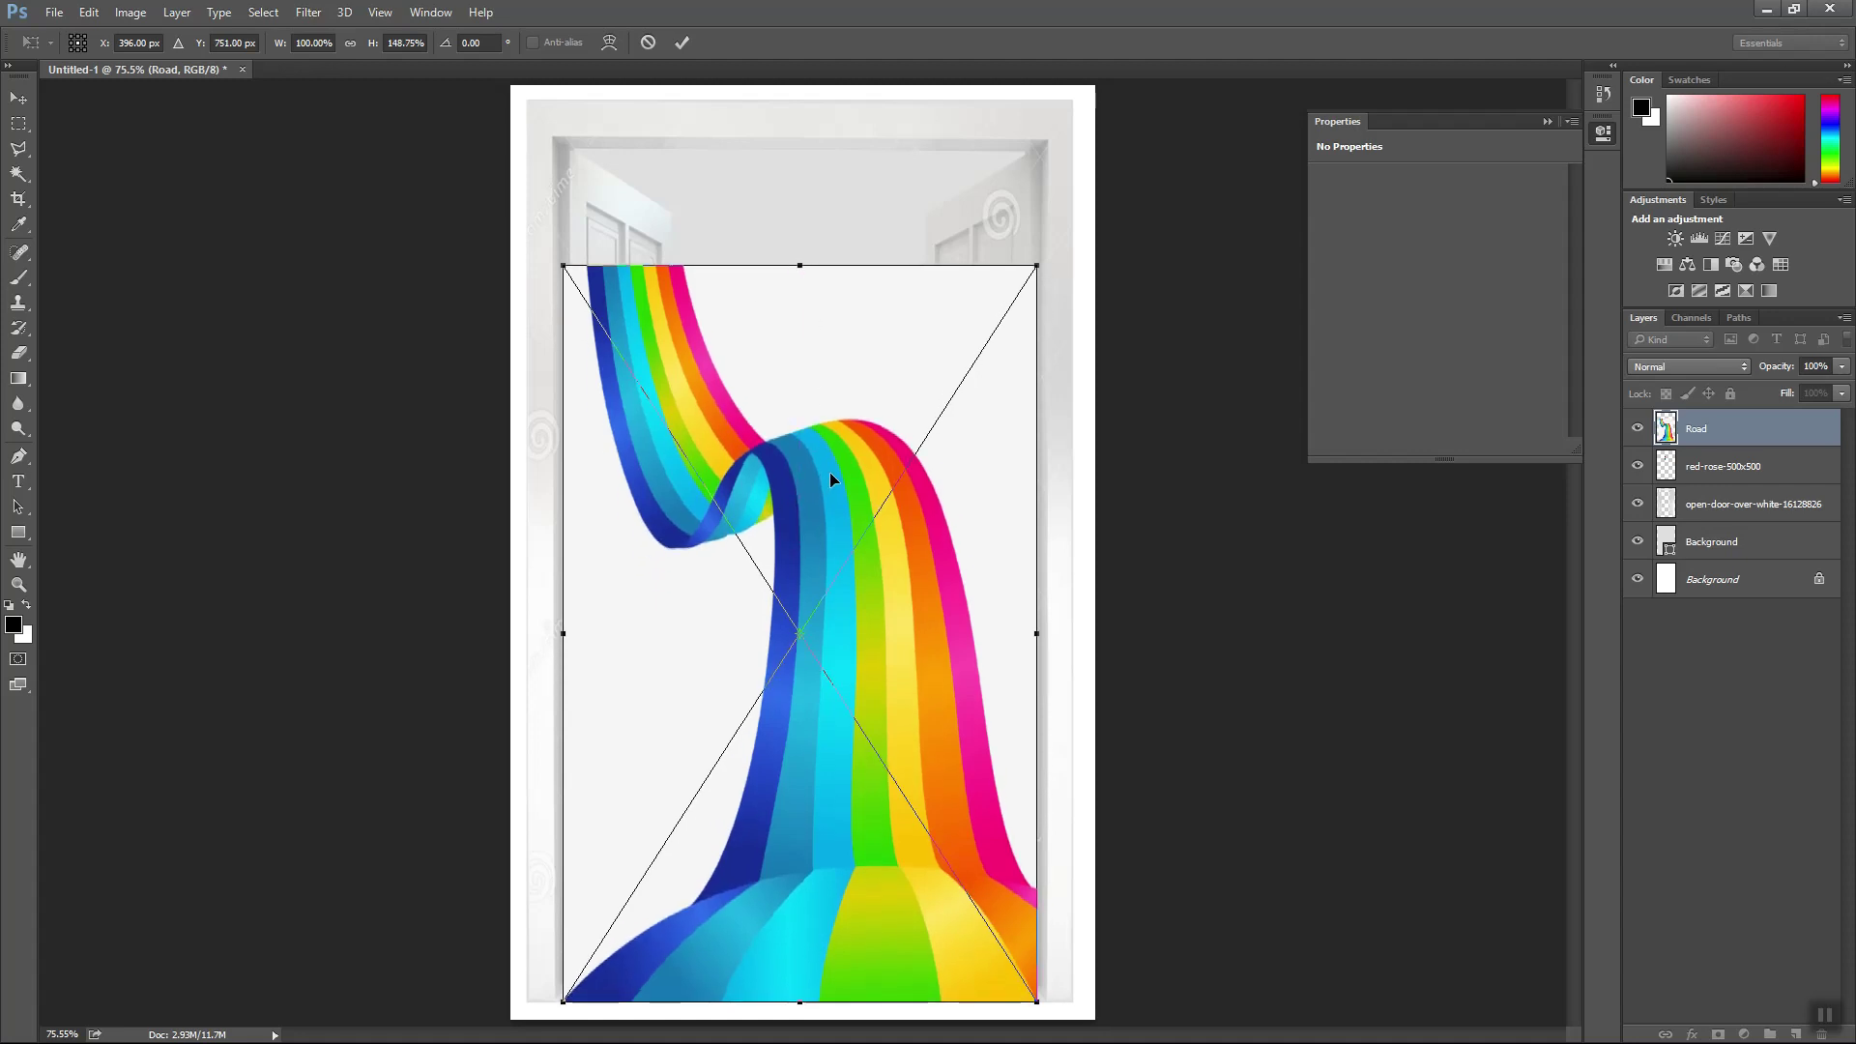
- Warp the road so its upper end narrows near the rose and its body shifts inward, and apply the transformation
click(609, 43)
drag(722, 351, 849, 343)
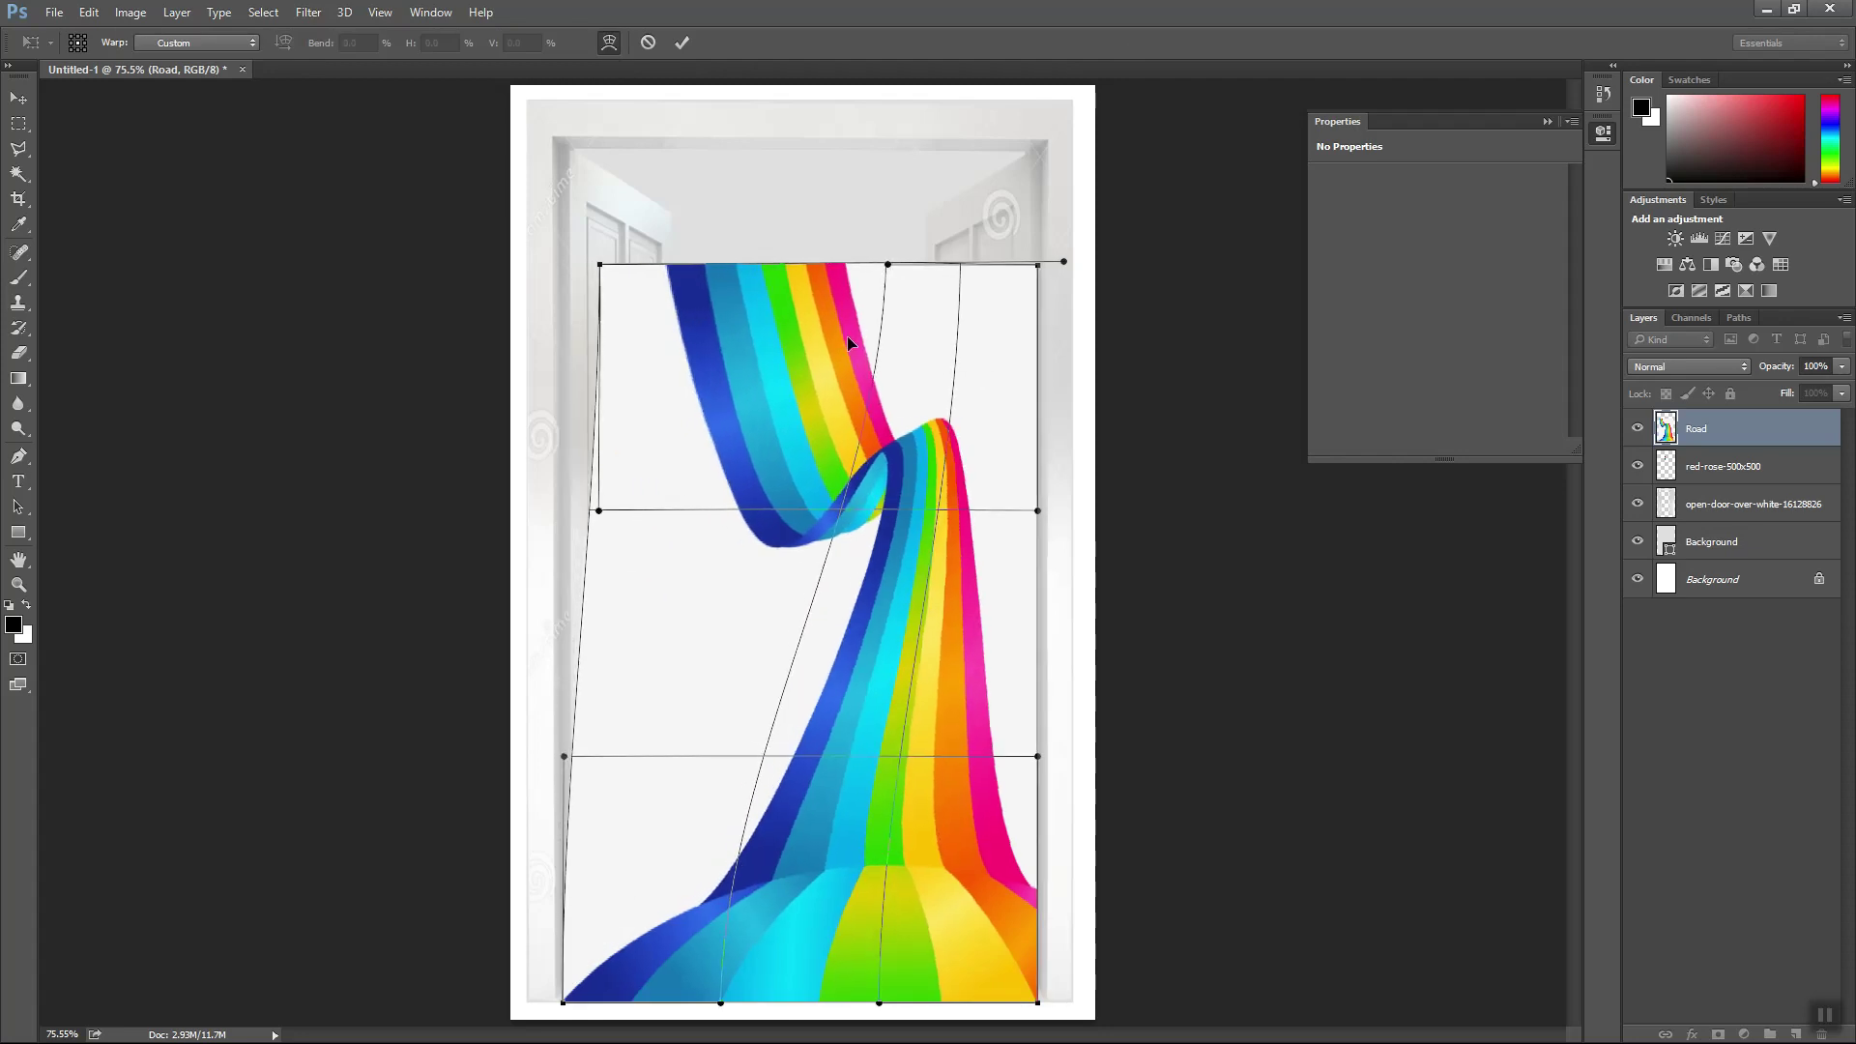
drag(601, 271, 724, 265)
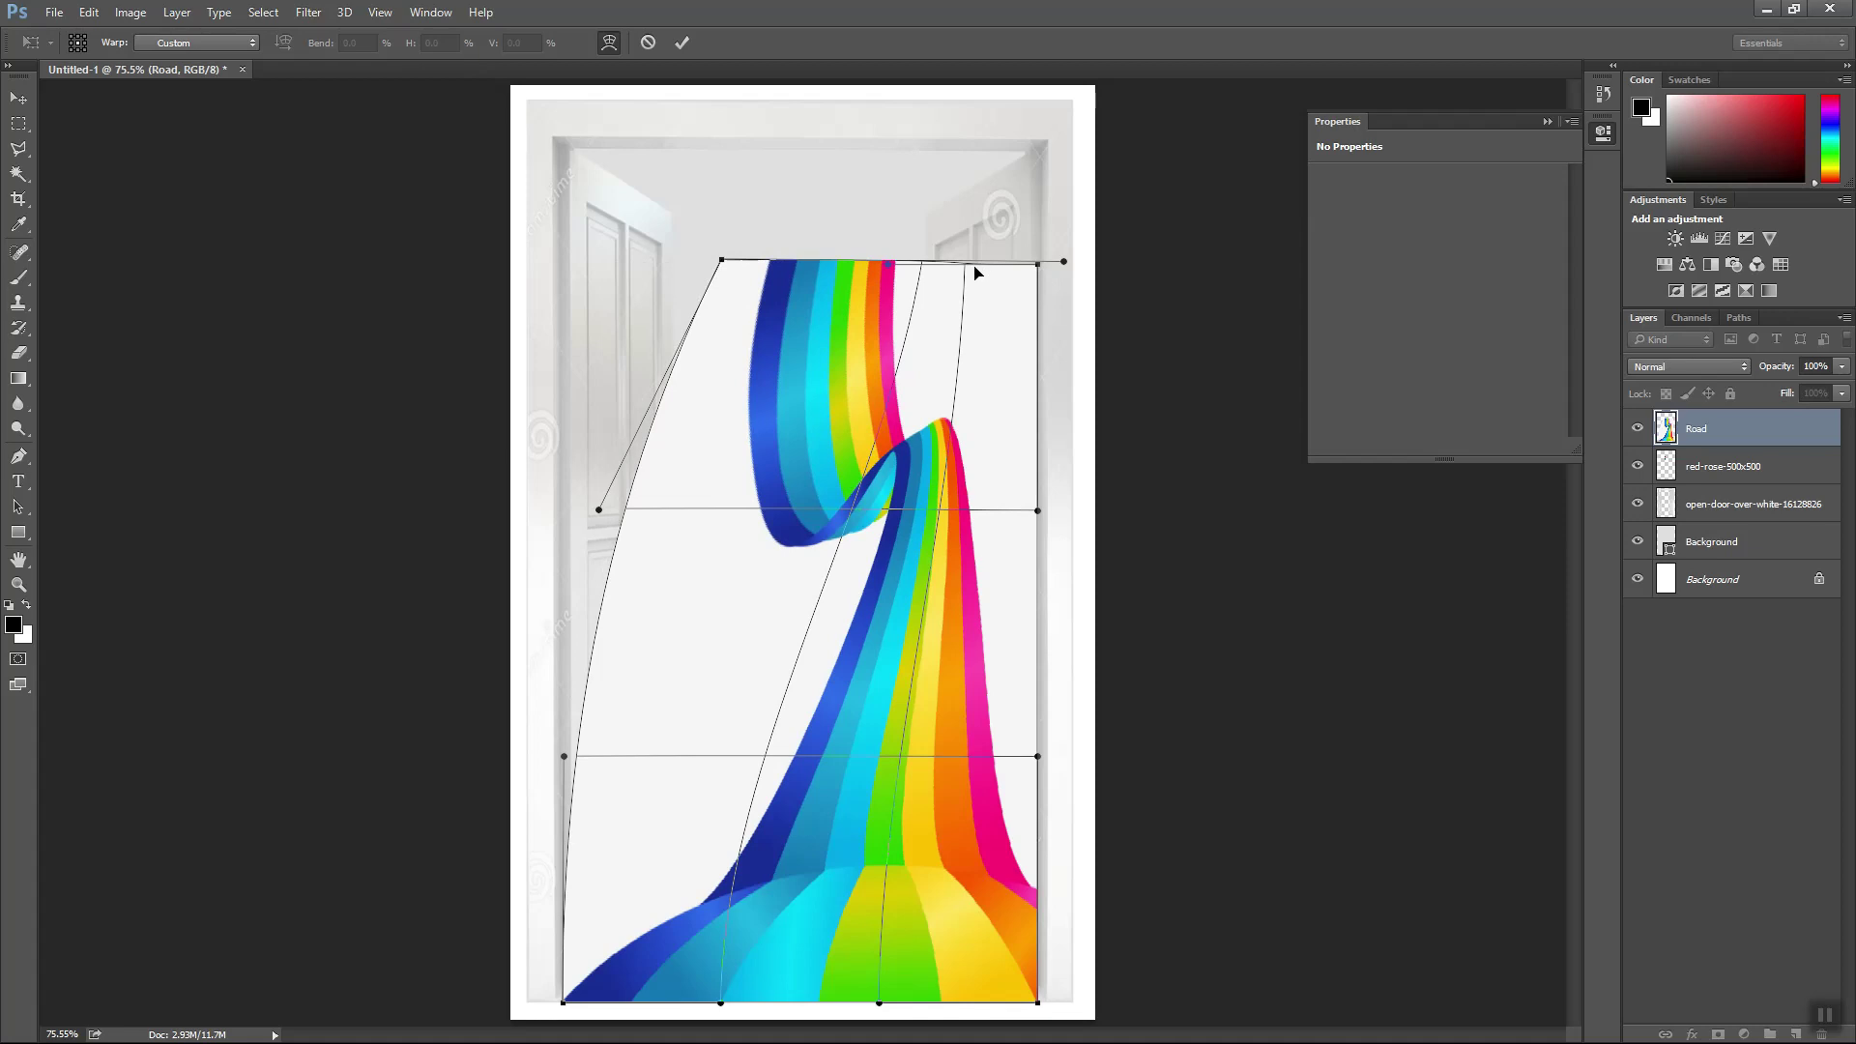
drag(914, 317, 785, 343)
mouse_move(786, 520)
mouse_down()
mouse_move(772, 526)
mouse_move(785, 513)
mouse_up()
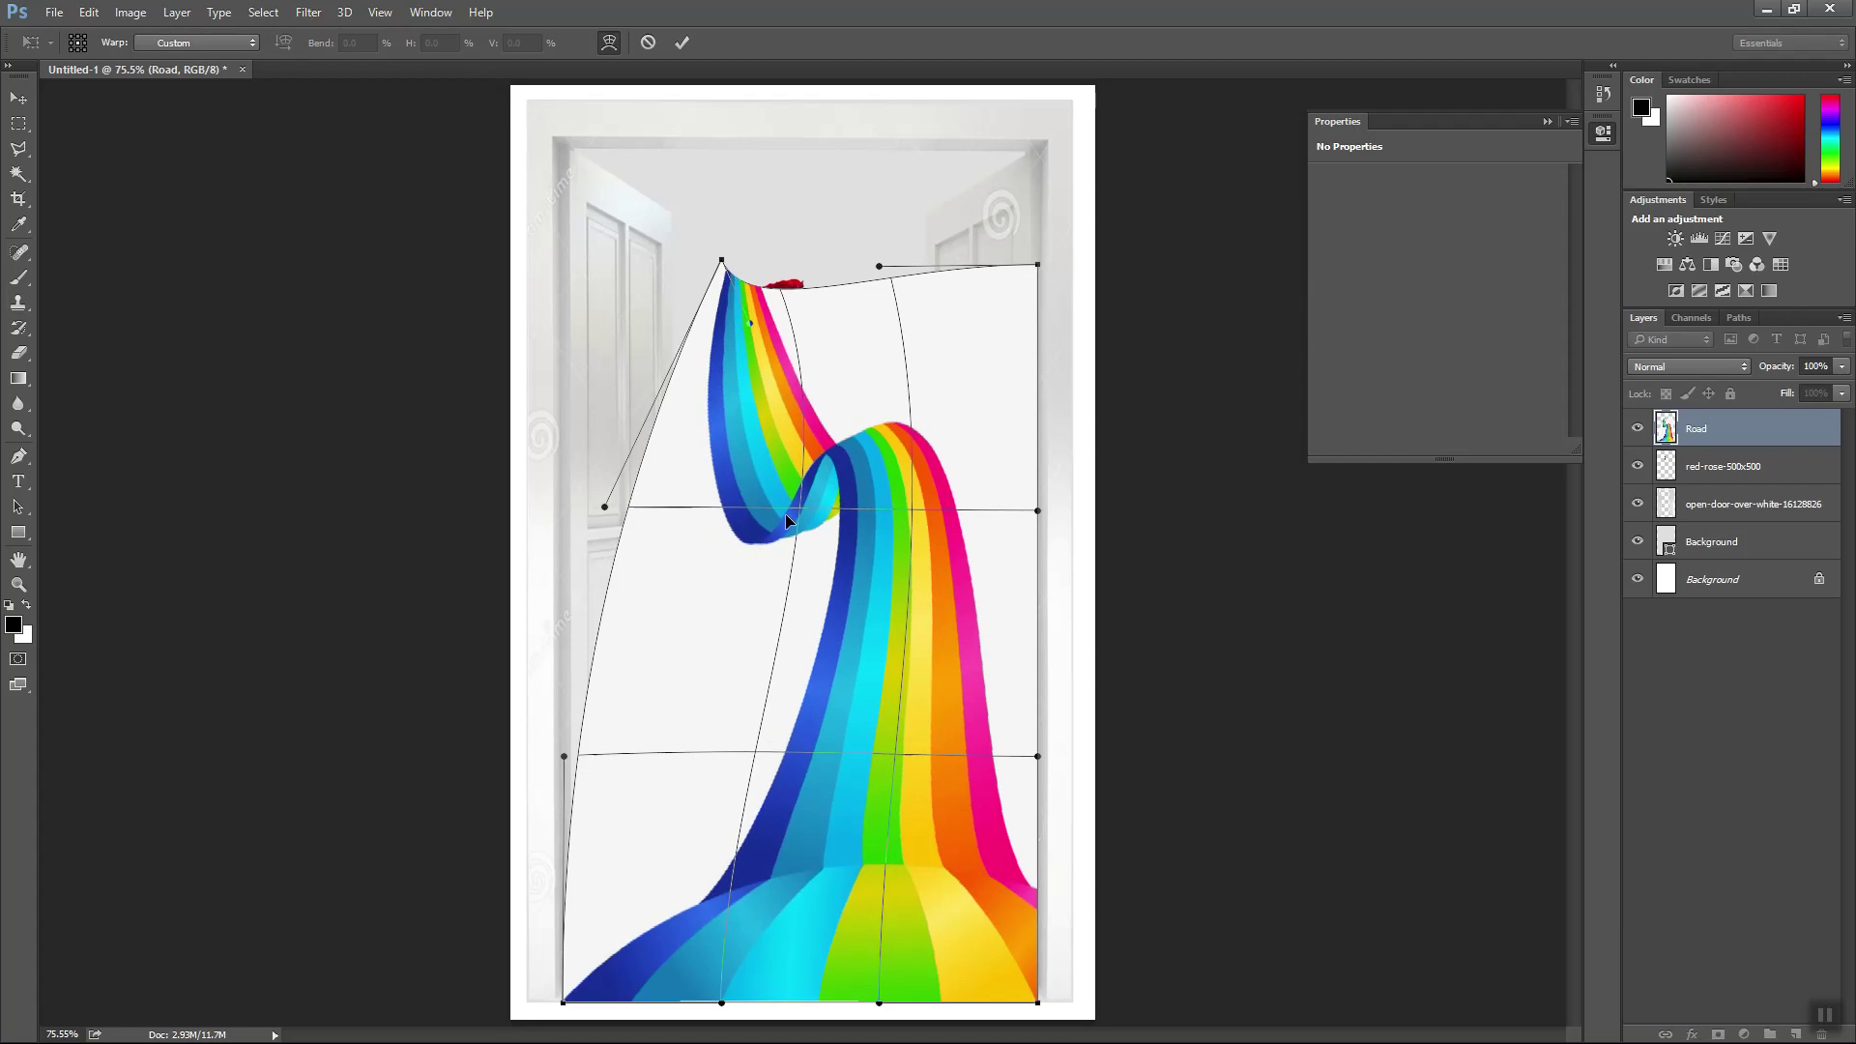
drag(986, 775, 940, 803)
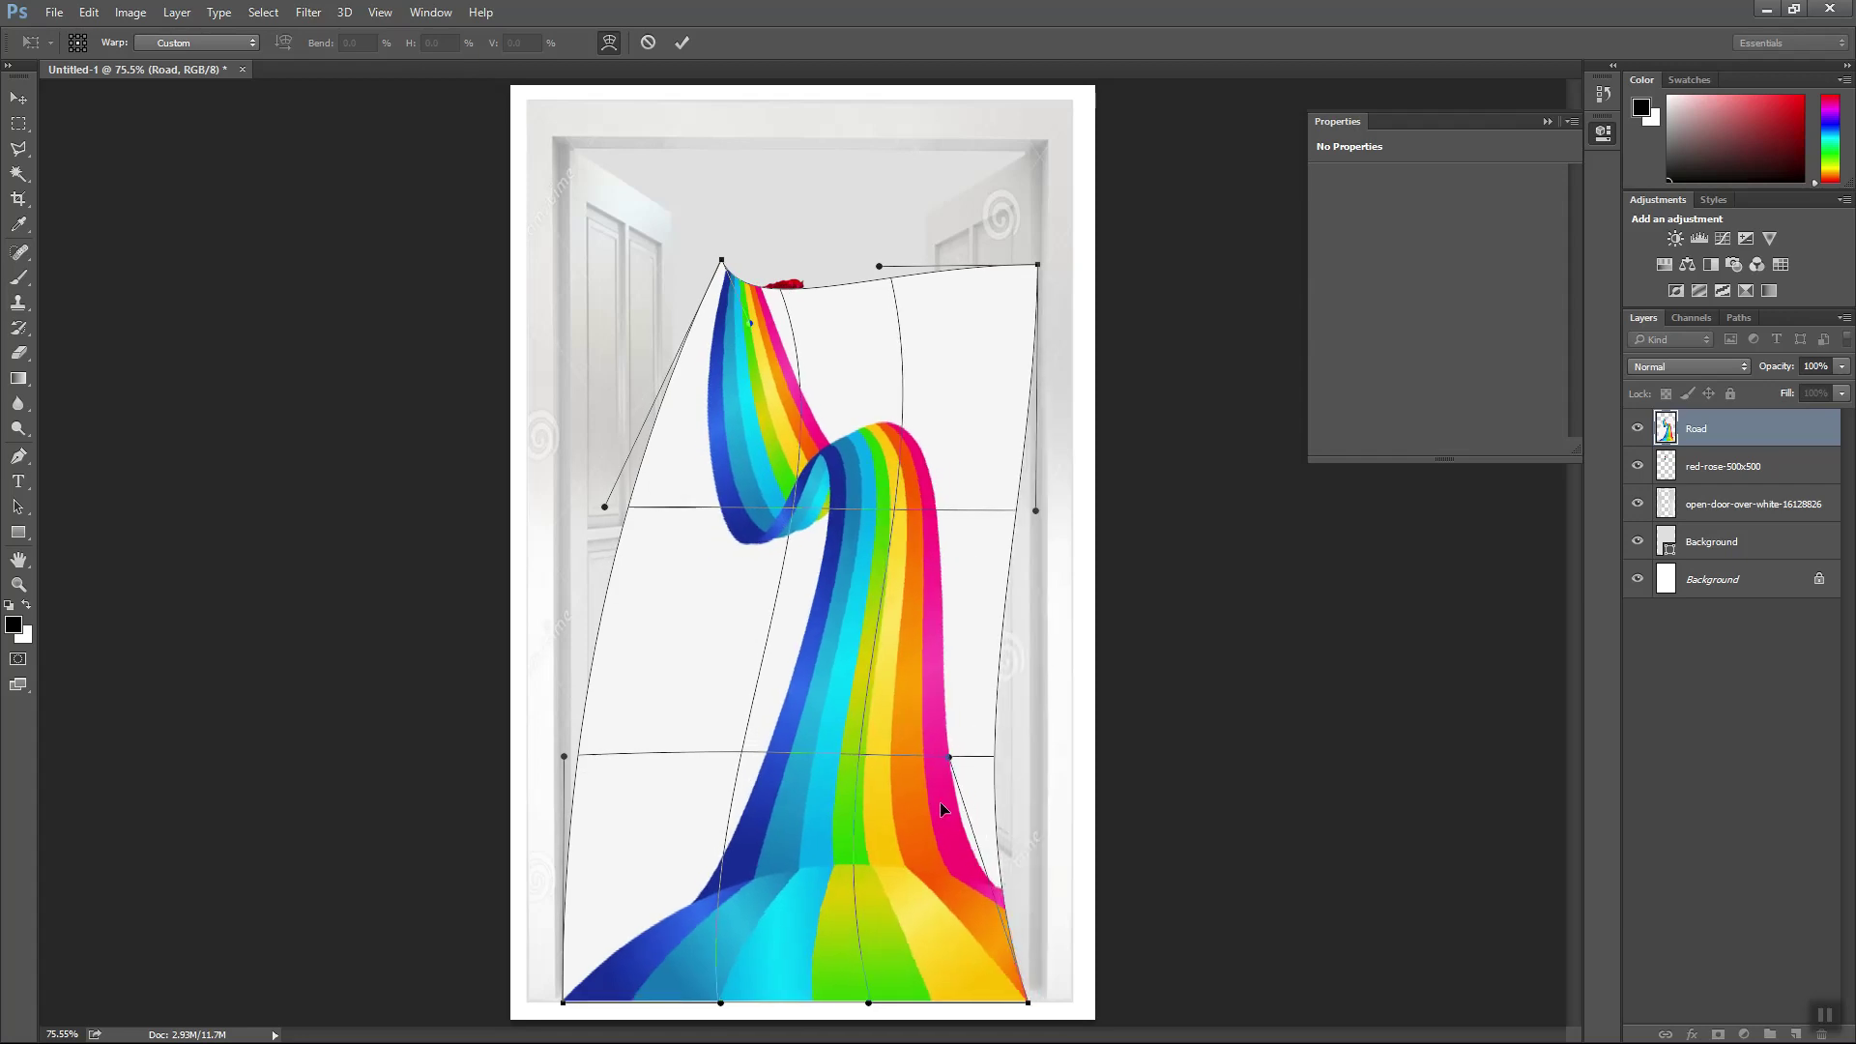
drag(832, 680, 795, 684)
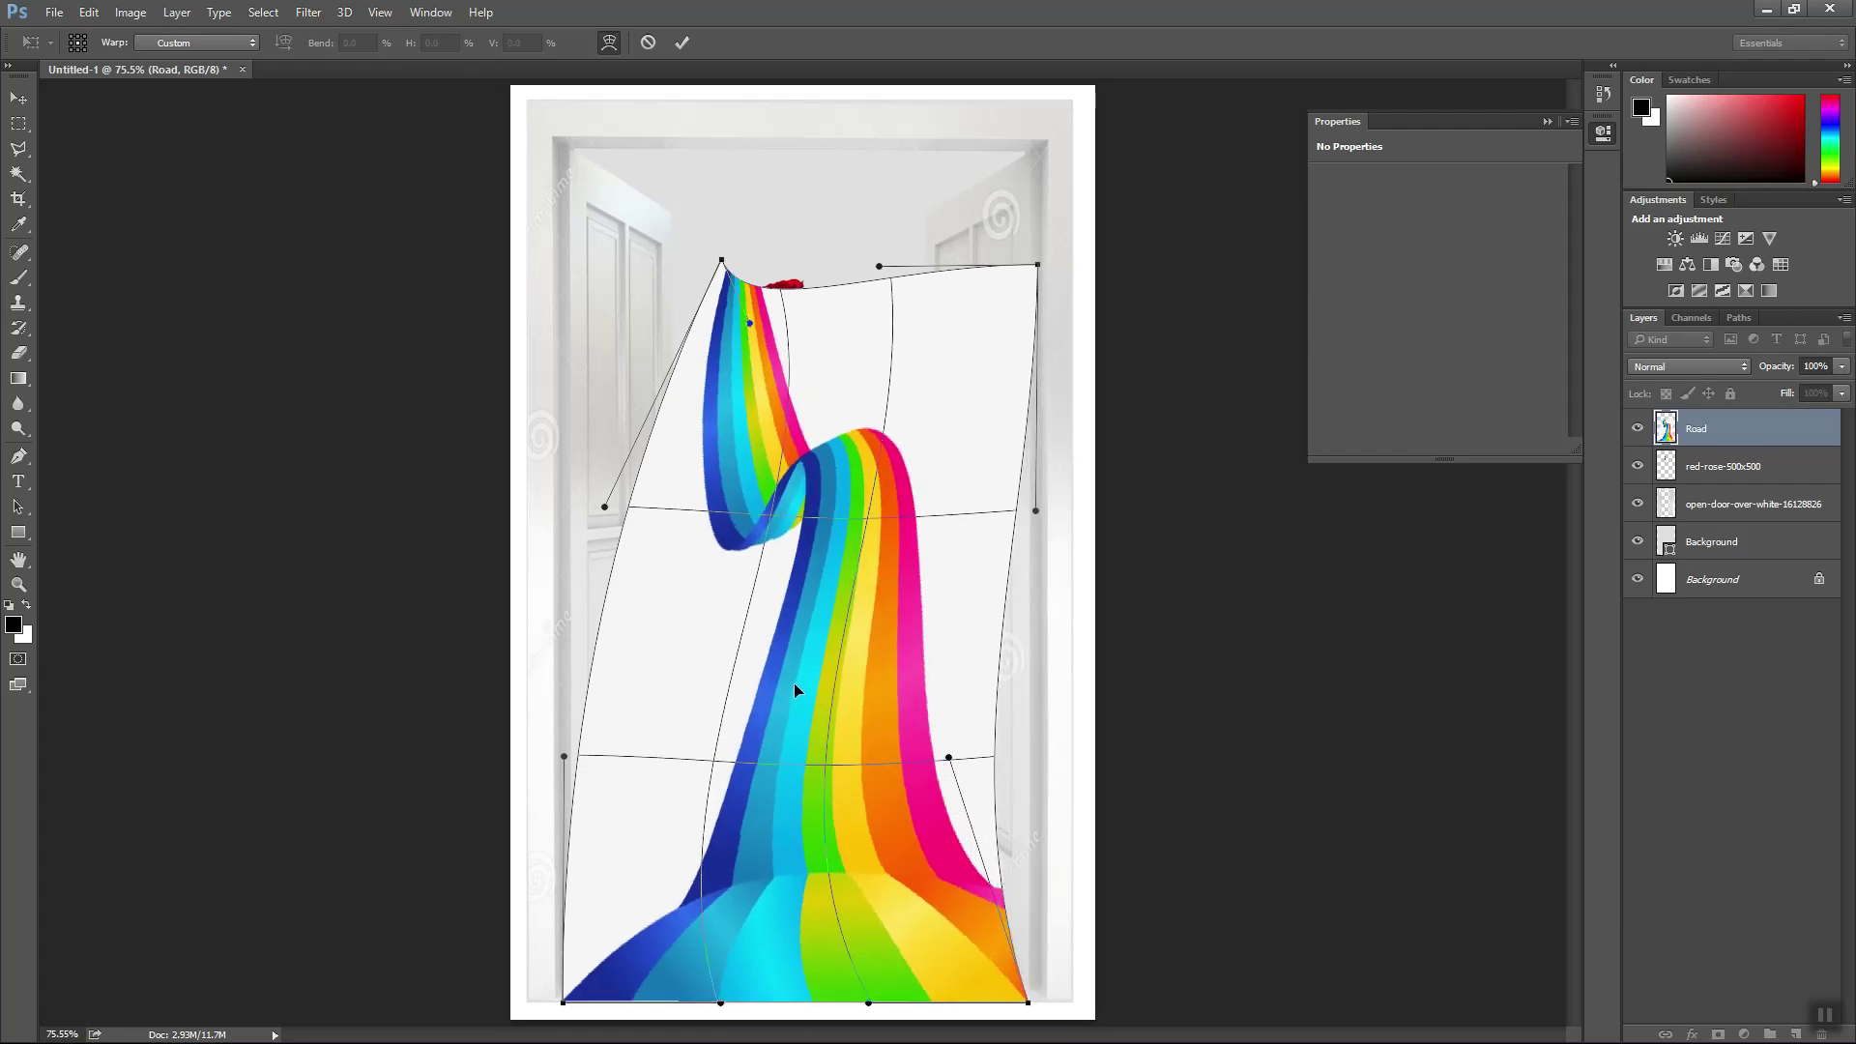
key(Return)
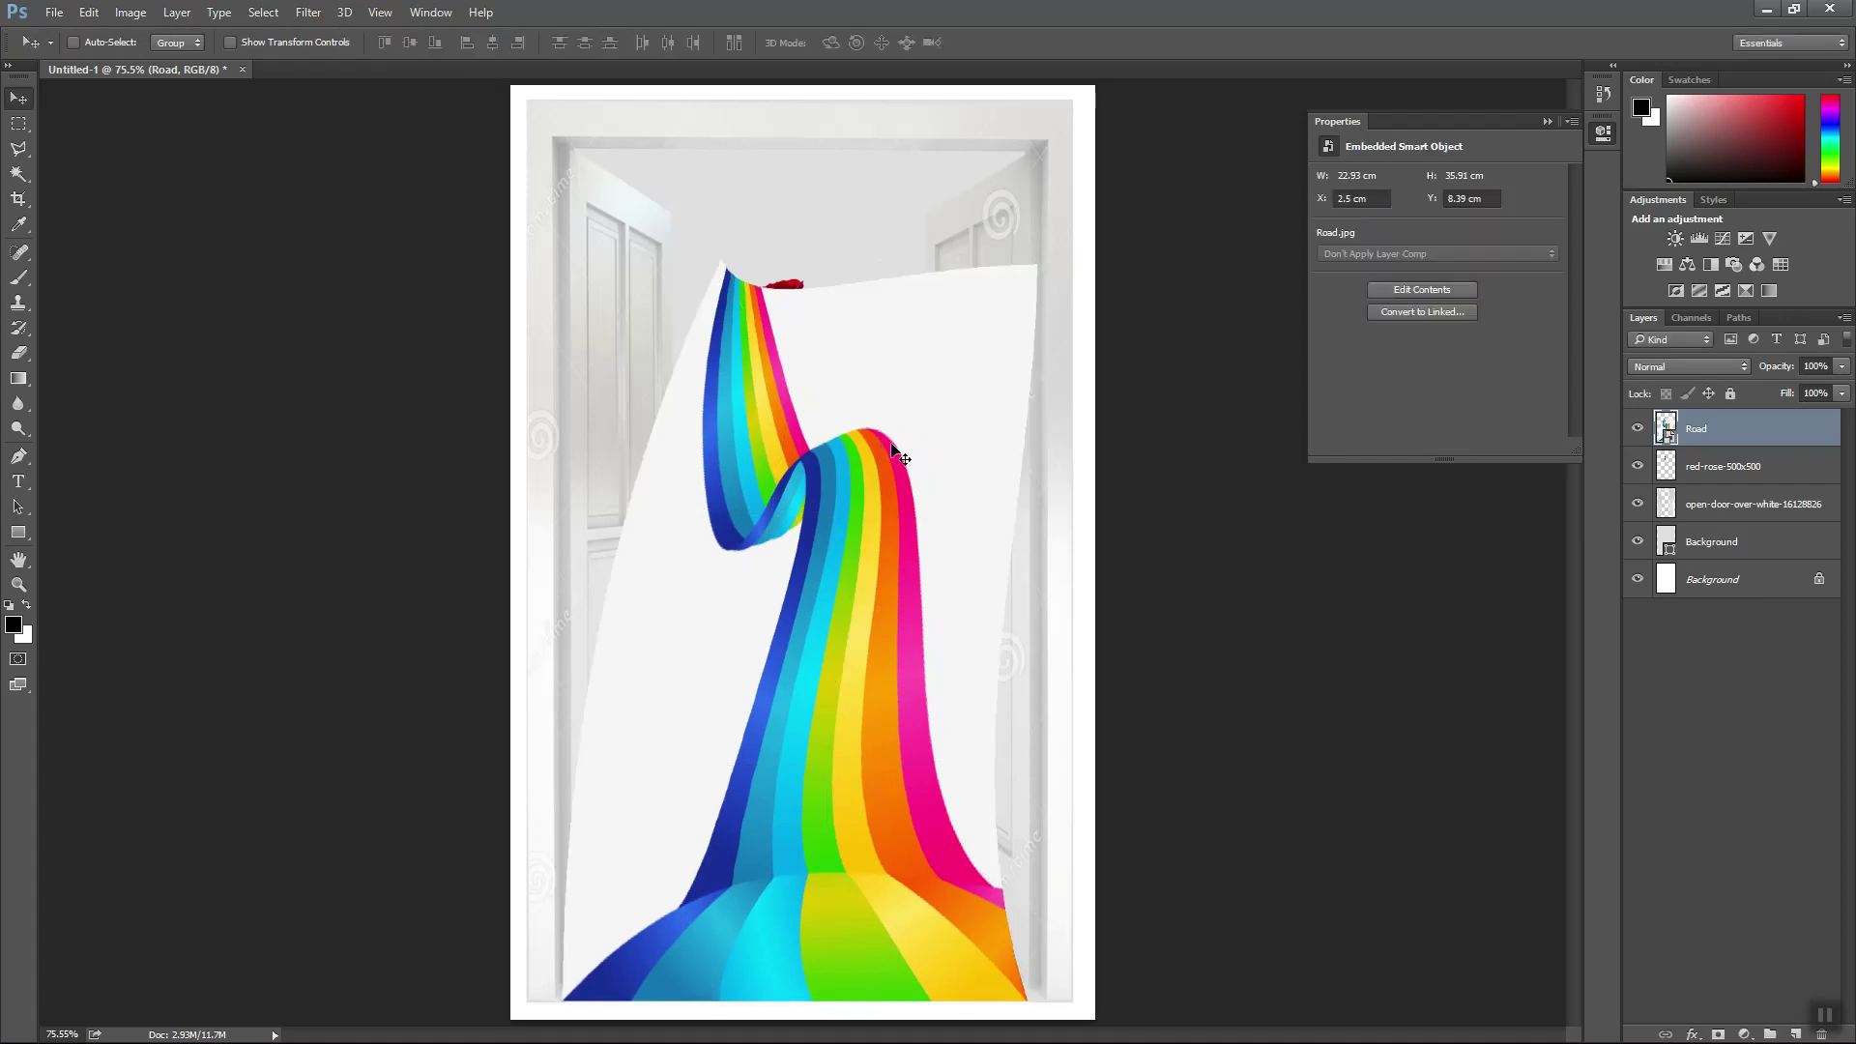
- Select the white background right of the road with the Magic Wand, rasterize the smart object, and erase the selected area
click(18, 174)
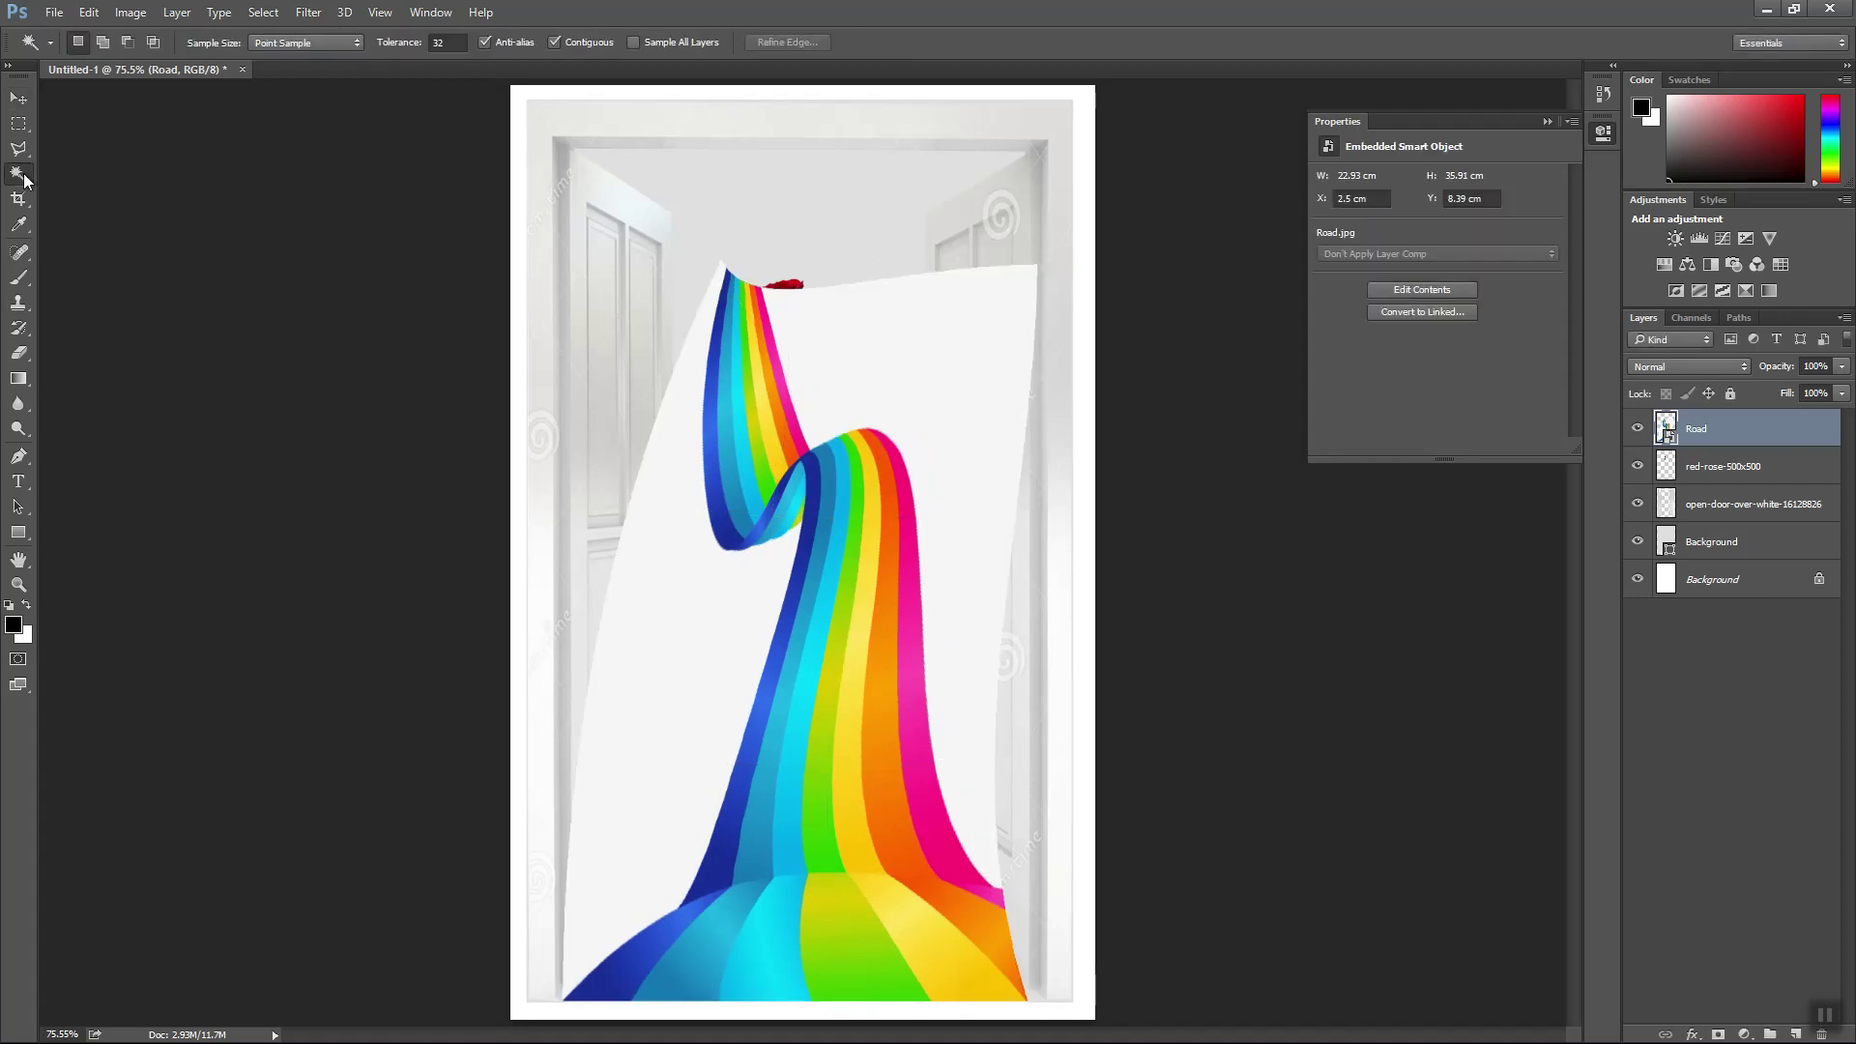
click(919, 402)
key(Delete)
click(880, 396)
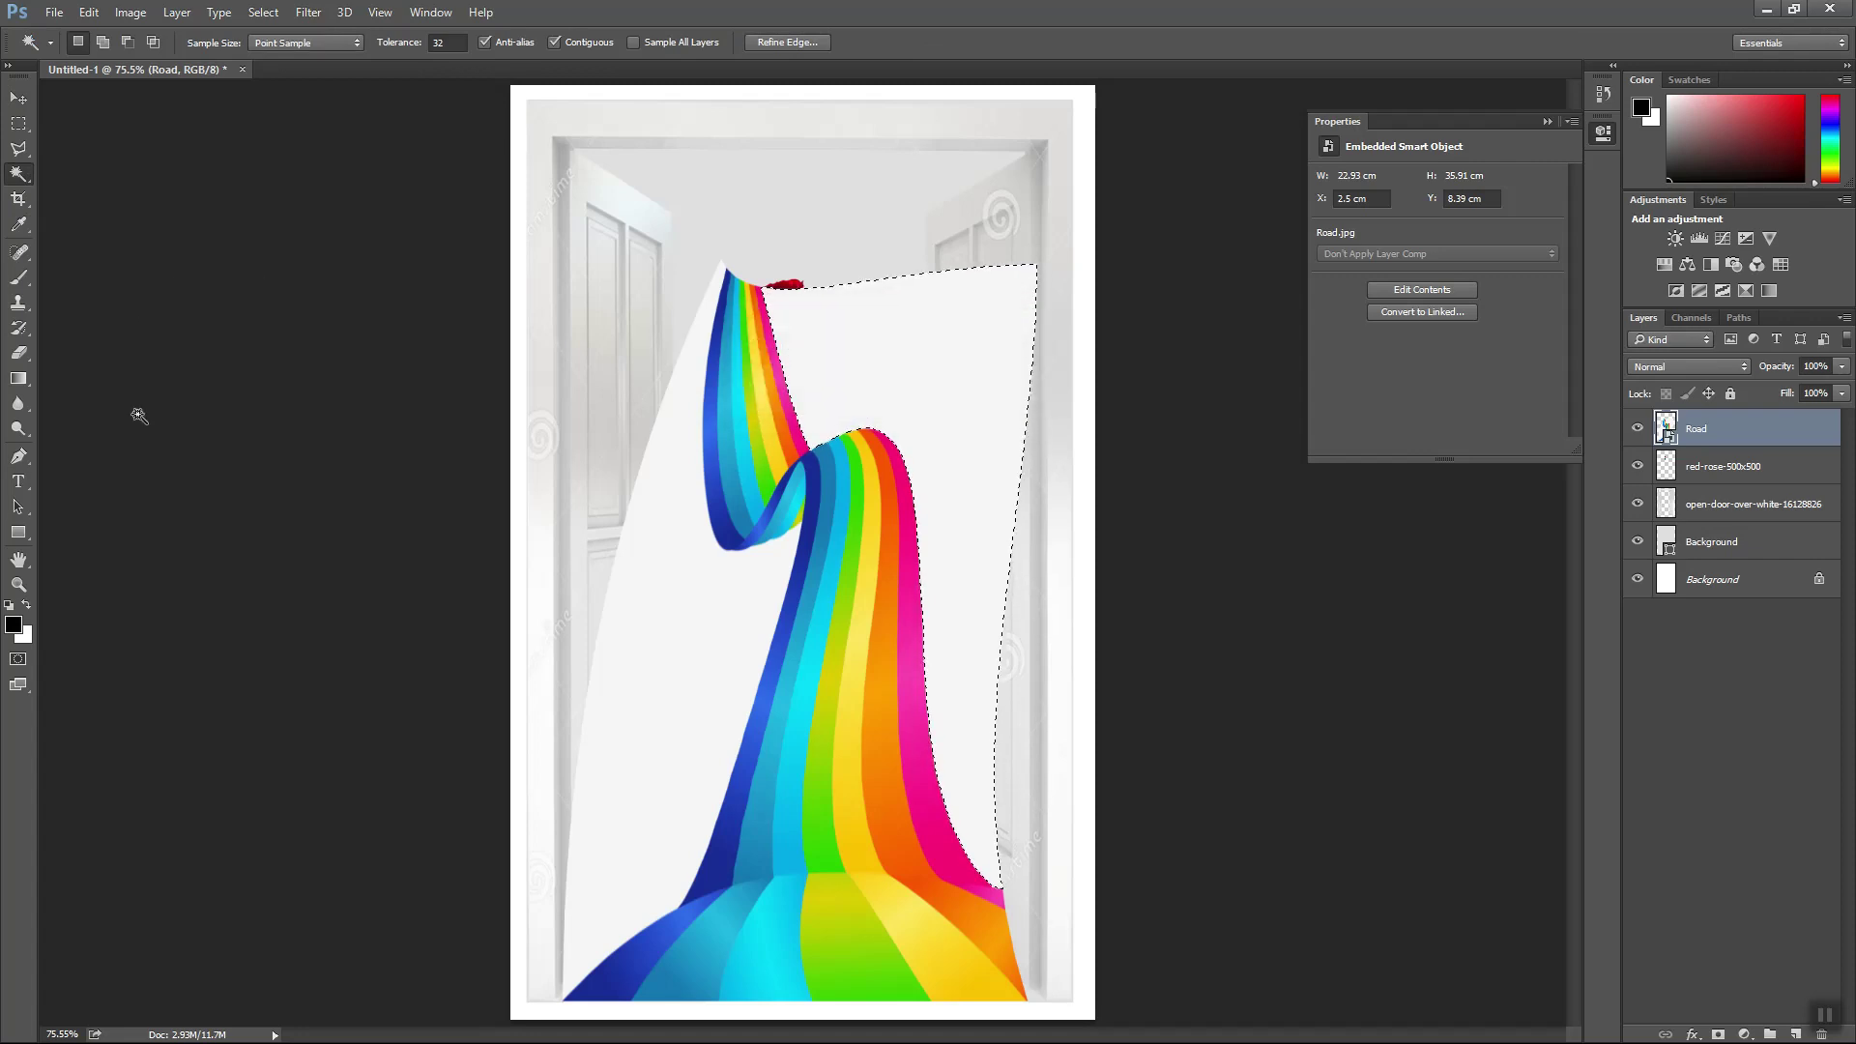
click(18, 353)
click(913, 395)
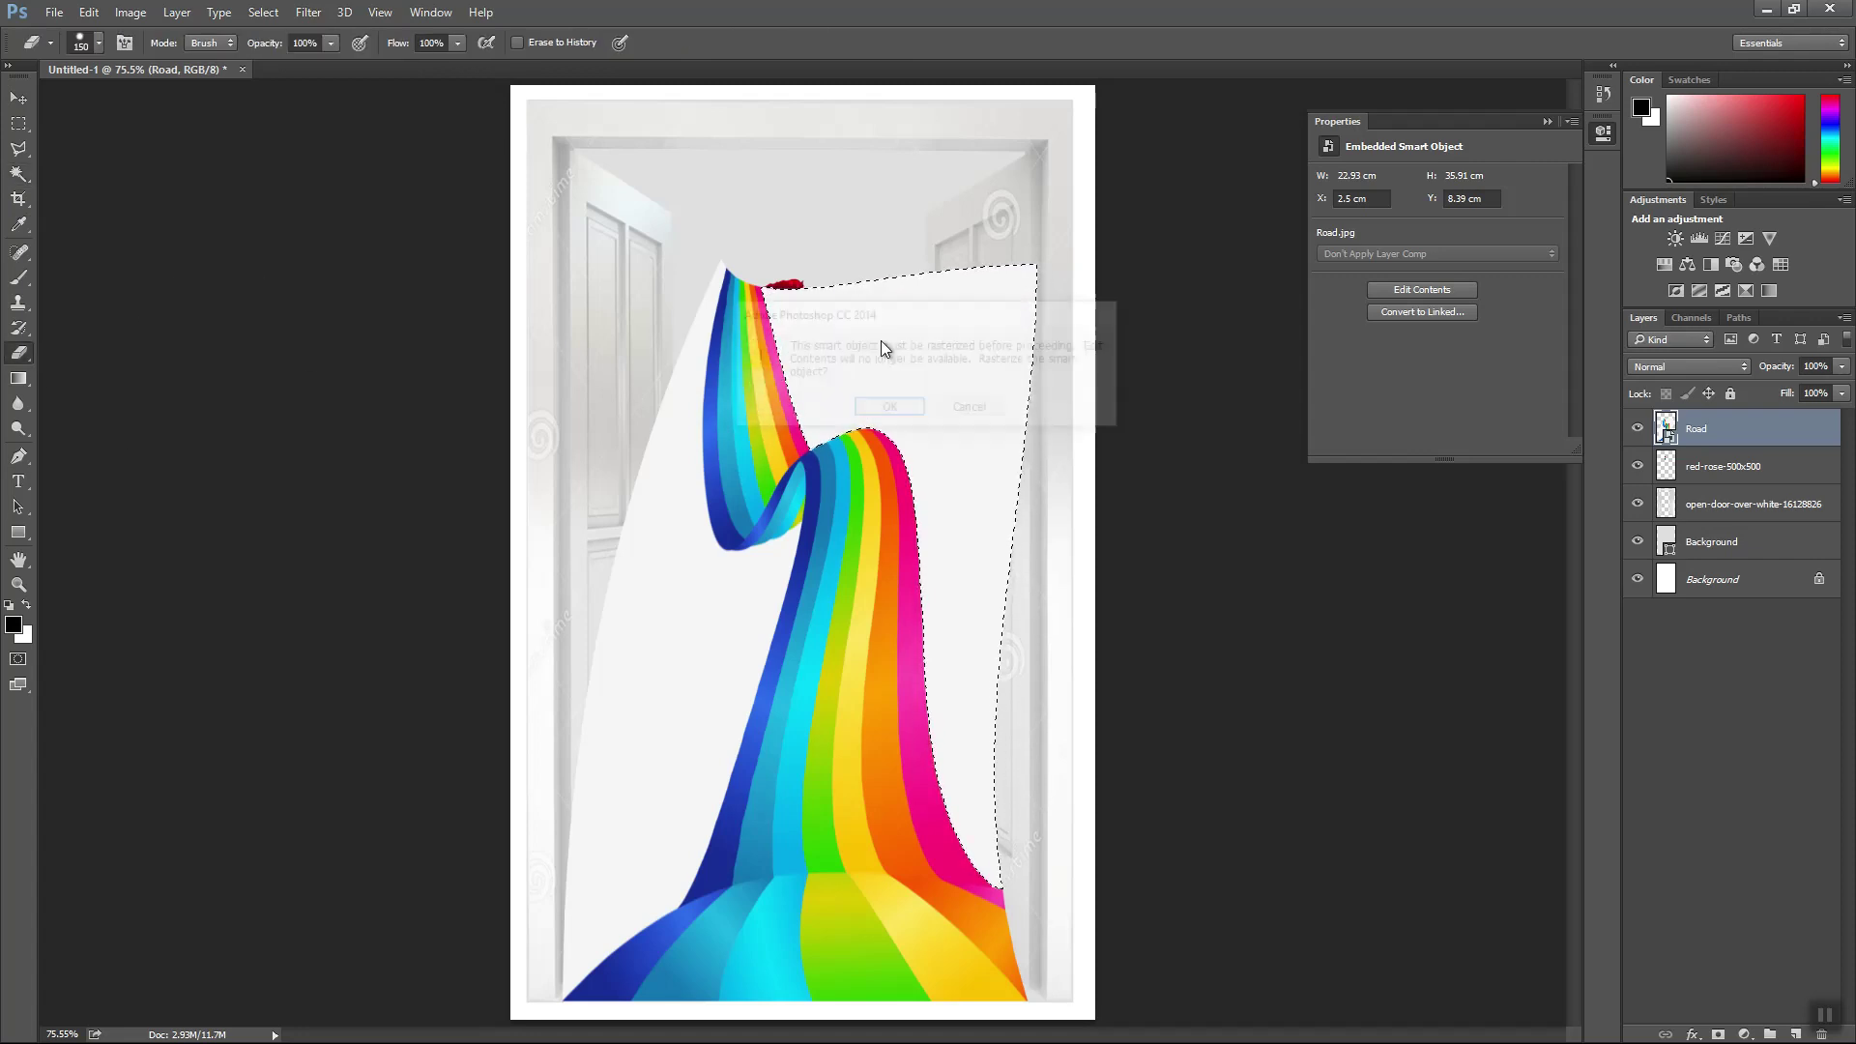
click(889, 410)
mouse_move(812, 274)
mouse_down()
mouse_move(907, 466)
mouse_move(961, 258)
mouse_move(960, 340)
mouse_up()
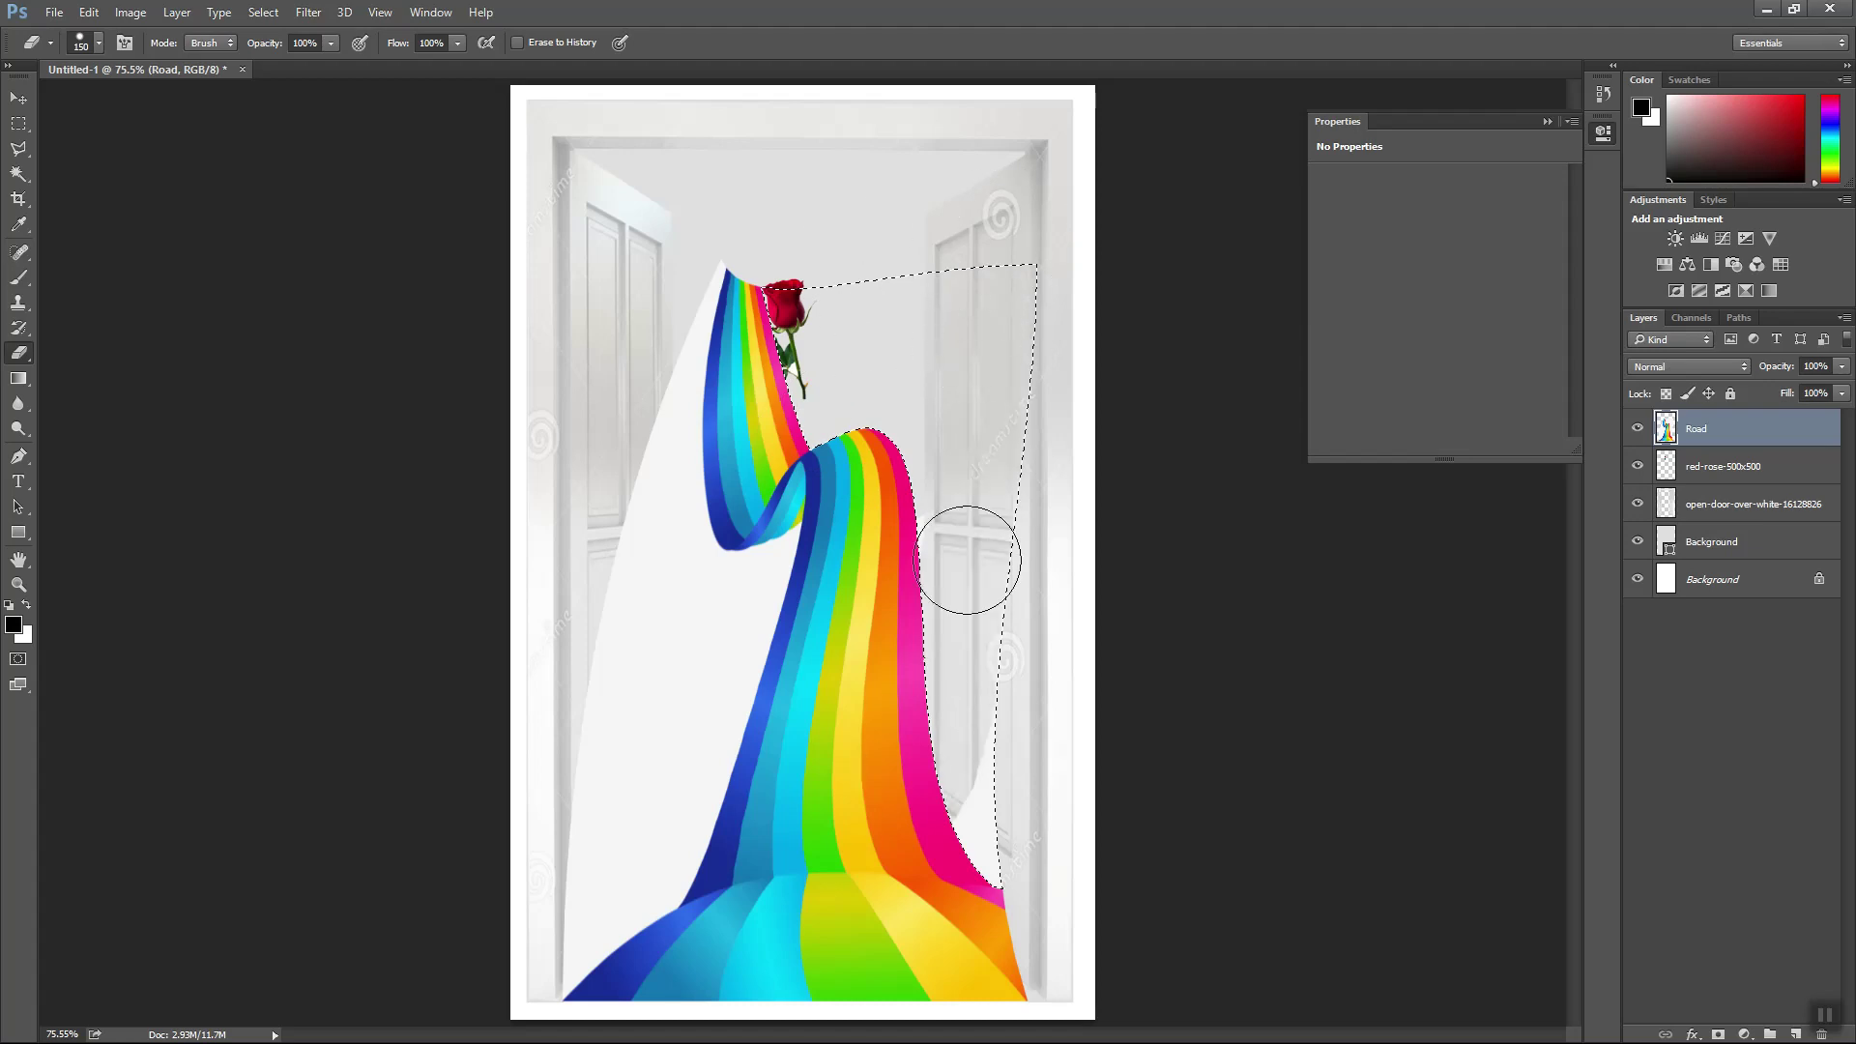
- Select the white background left of the road with the Magic Wand, erase it, and clear the selection
click(18, 174)
click(696, 756)
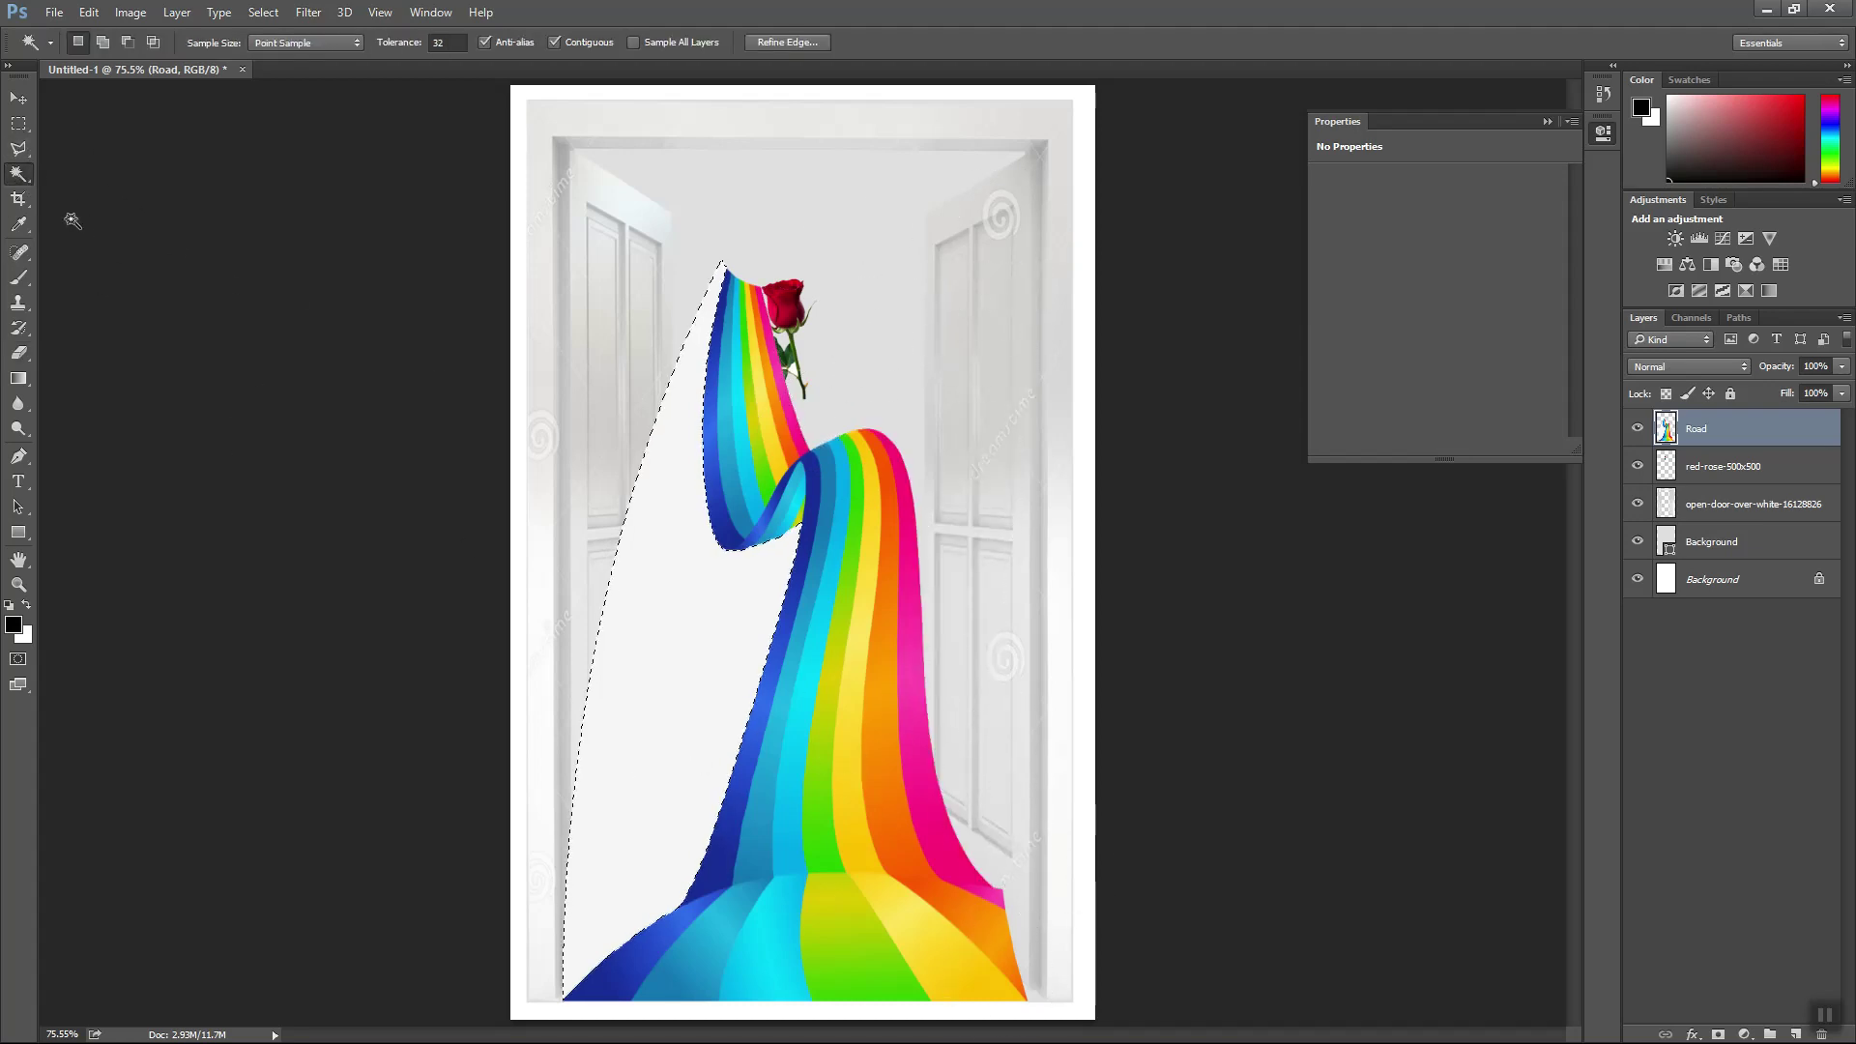
click(19, 354)
mouse_move(696, 241)
mouse_down()
mouse_move(745, 642)
mouse_move(583, 599)
mouse_move(721, 310)
mouse_move(646, 531)
mouse_move(683, 767)
mouse_move(613, 974)
mouse_move(568, 879)
mouse_move(597, 903)
mouse_up()
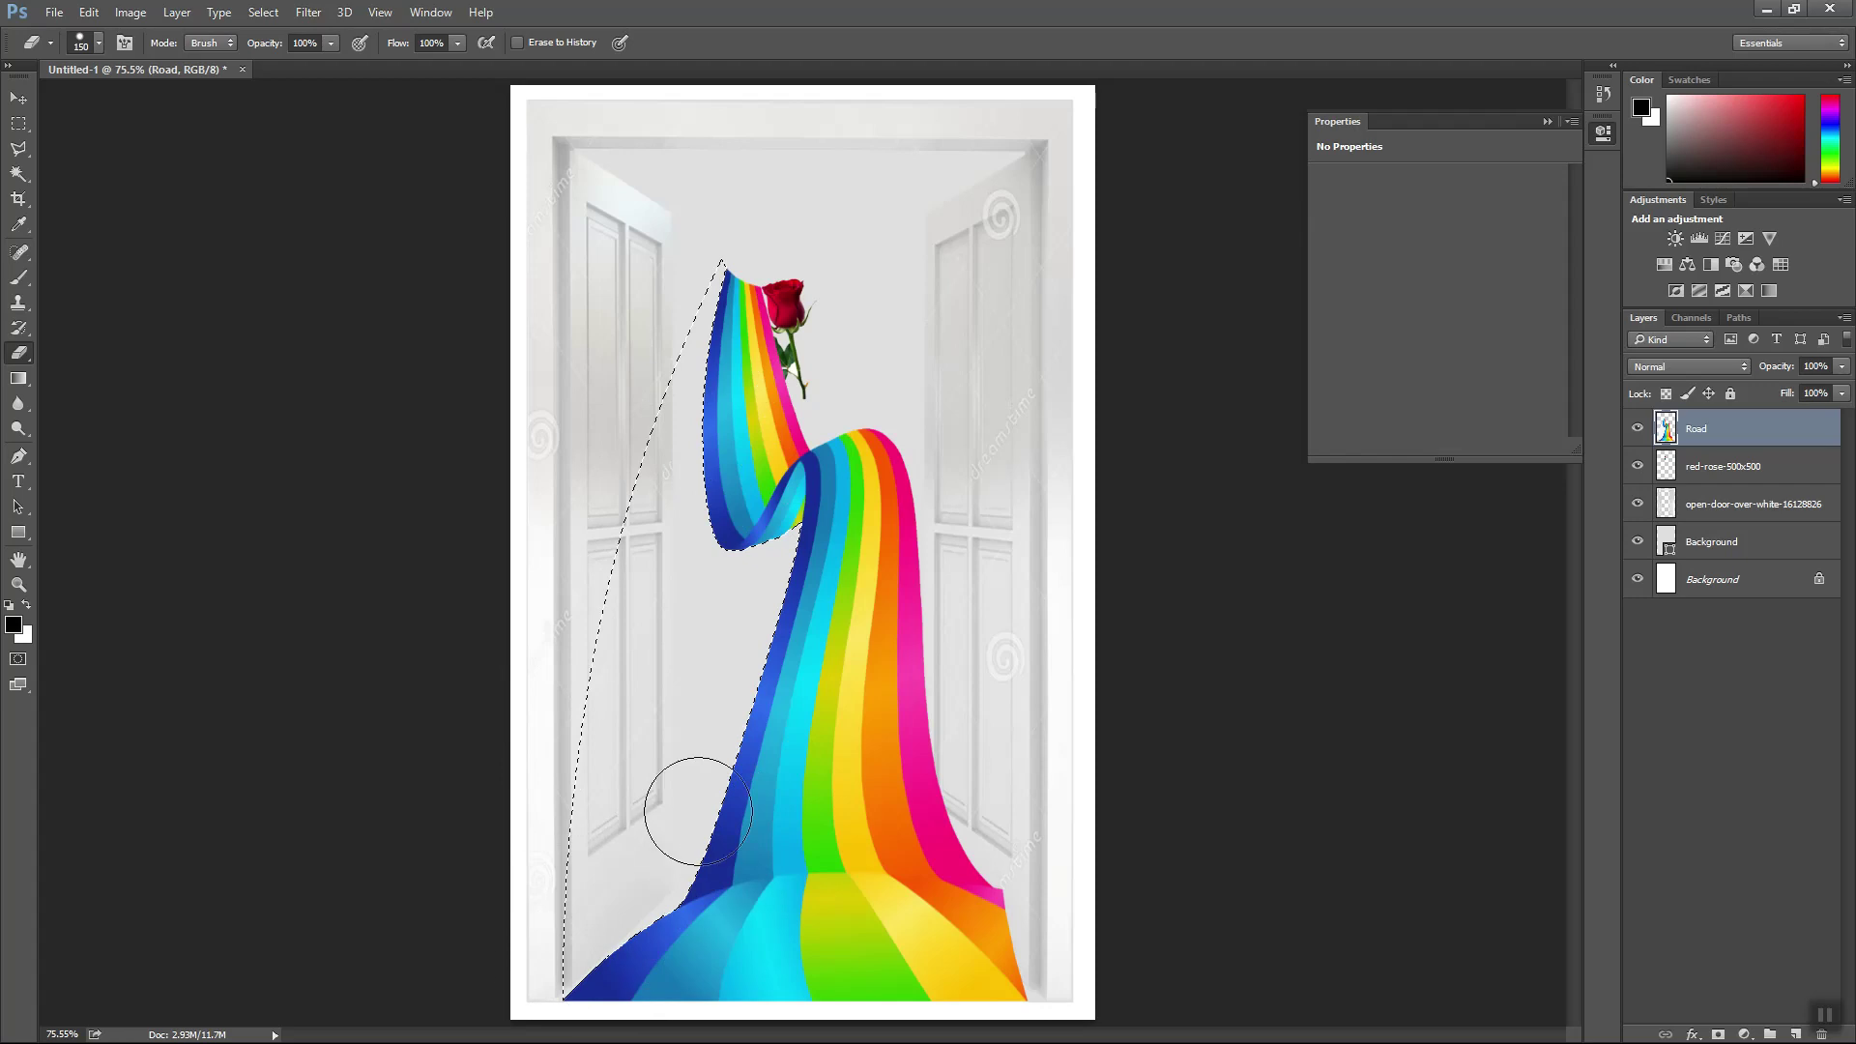
click(14, 121)
click(292, 240)
- Reorder the Road layer so it sits directly below the open-door layer
key(v)
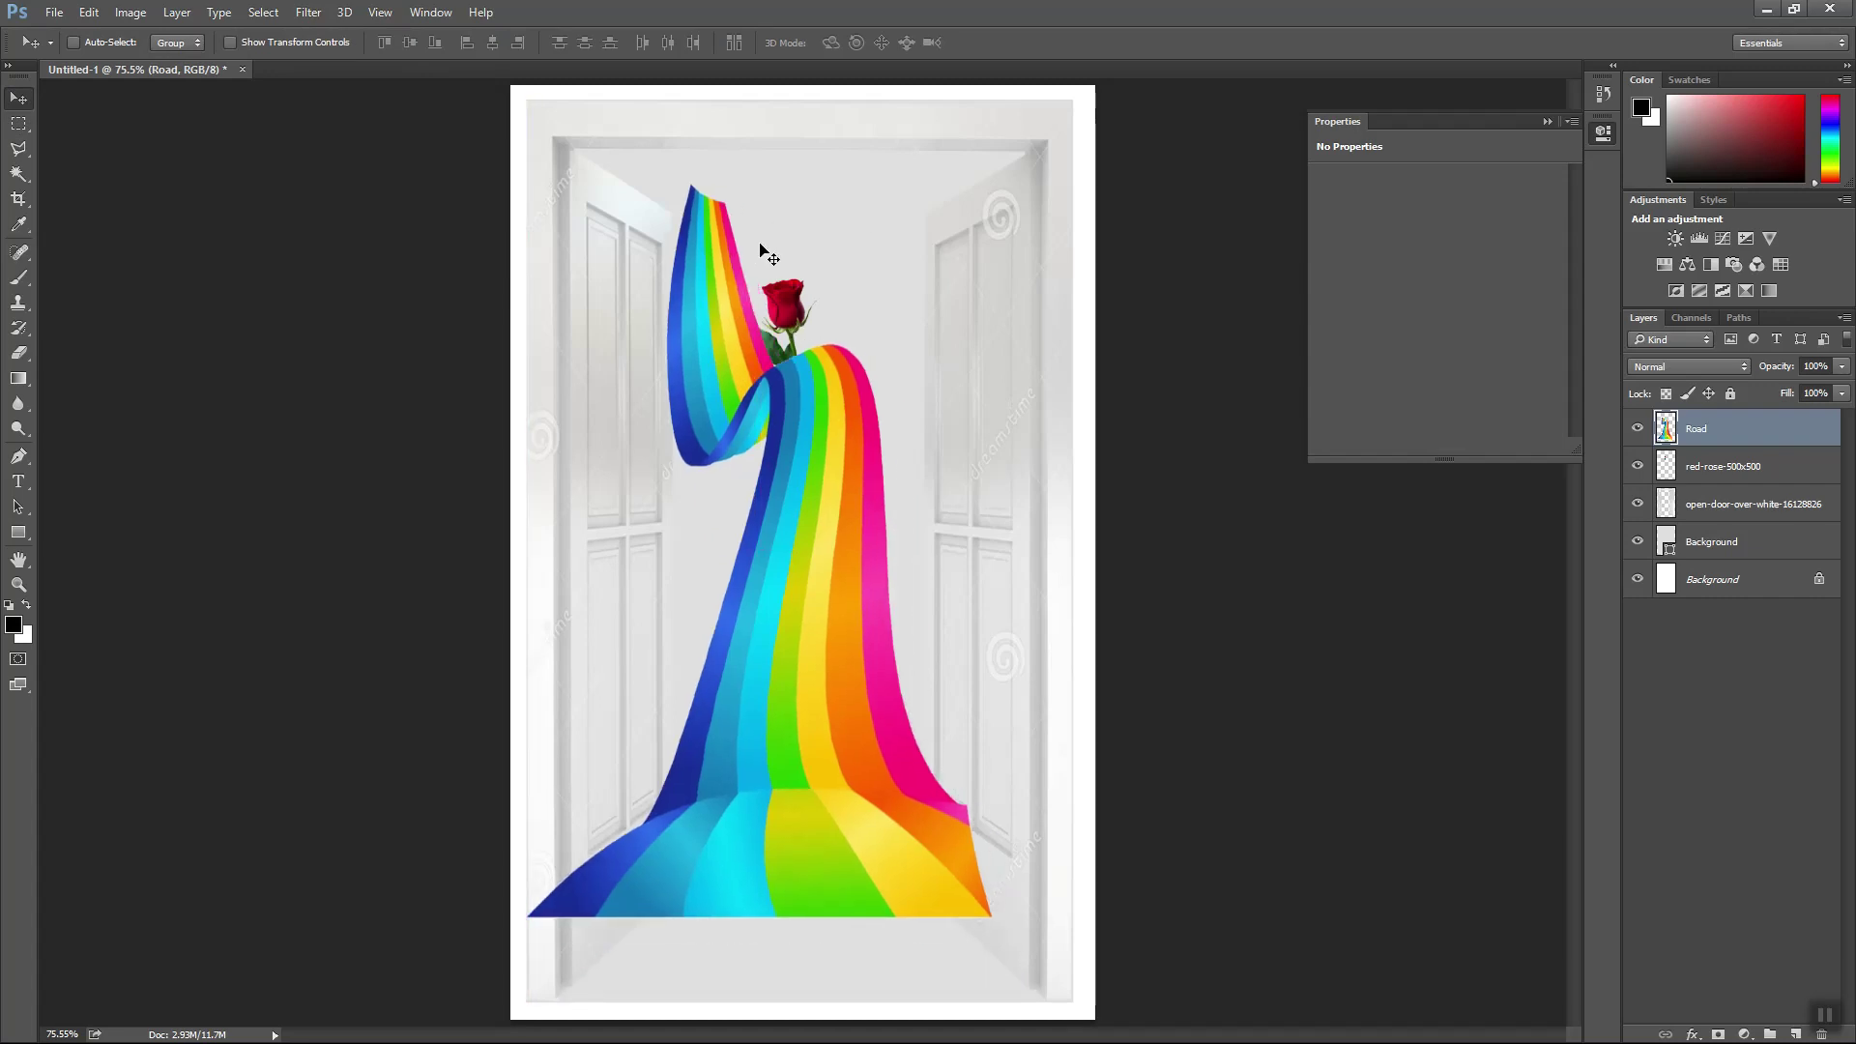
key(ctrl)
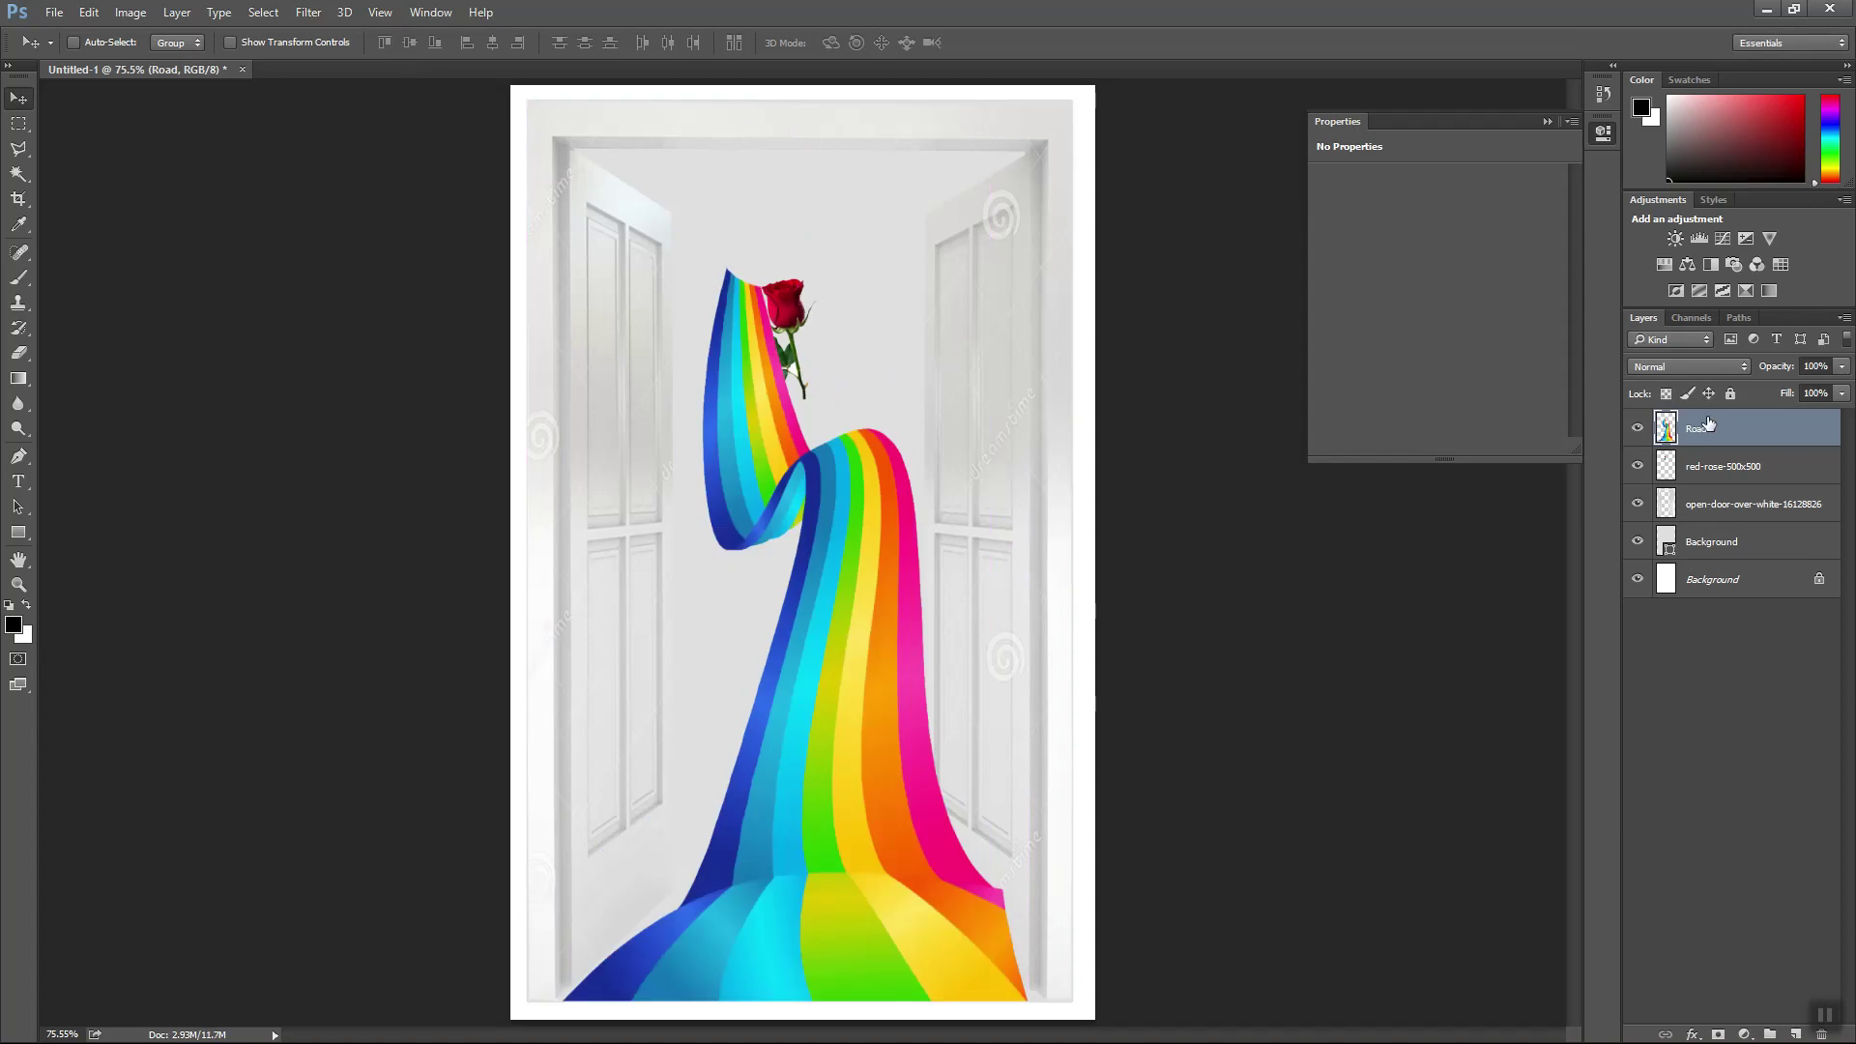
drag(1667, 432, 1666, 520)
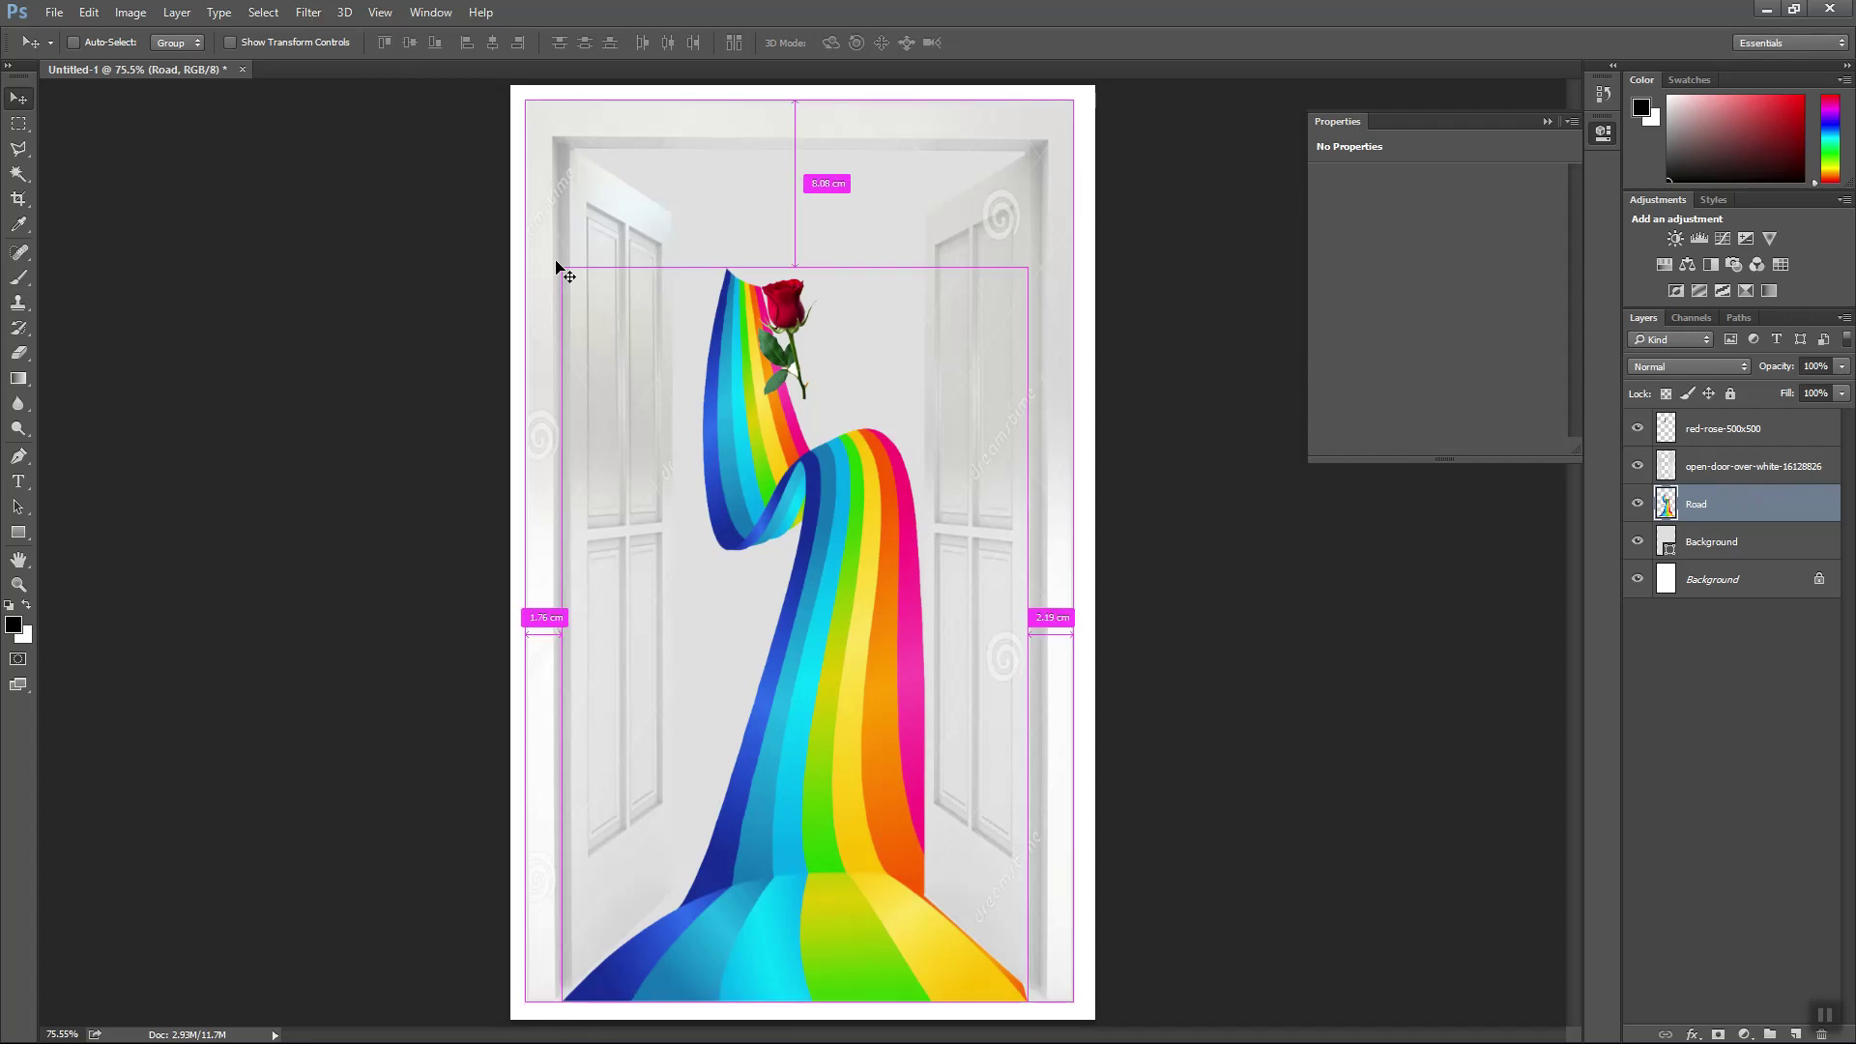
- Warp the road to widen its base across the doorway, shift its upper end toward the doorway's centre, and apply the transformation
key(ctrl+t)
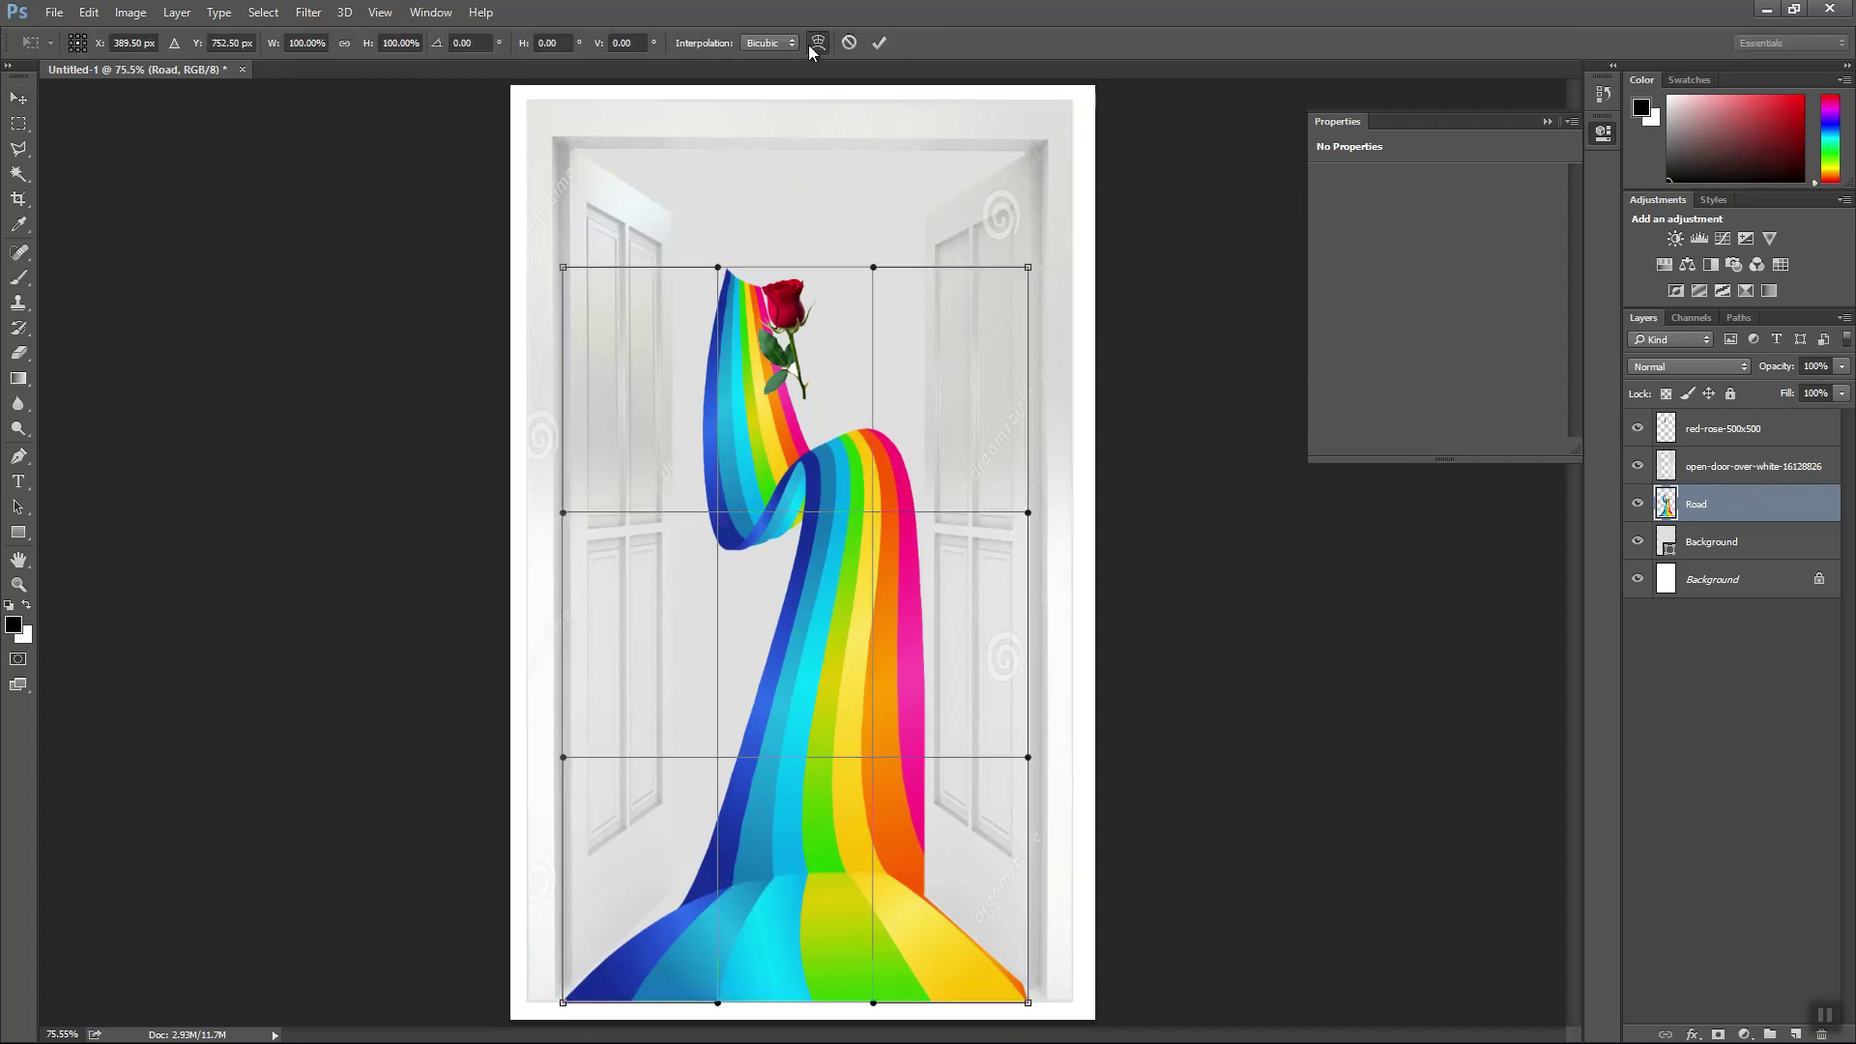
click(818, 43)
drag(718, 822, 691, 821)
mouse_move(960, 866)
mouse_down()
mouse_move(1000, 857)
mouse_move(982, 857)
mouse_up()
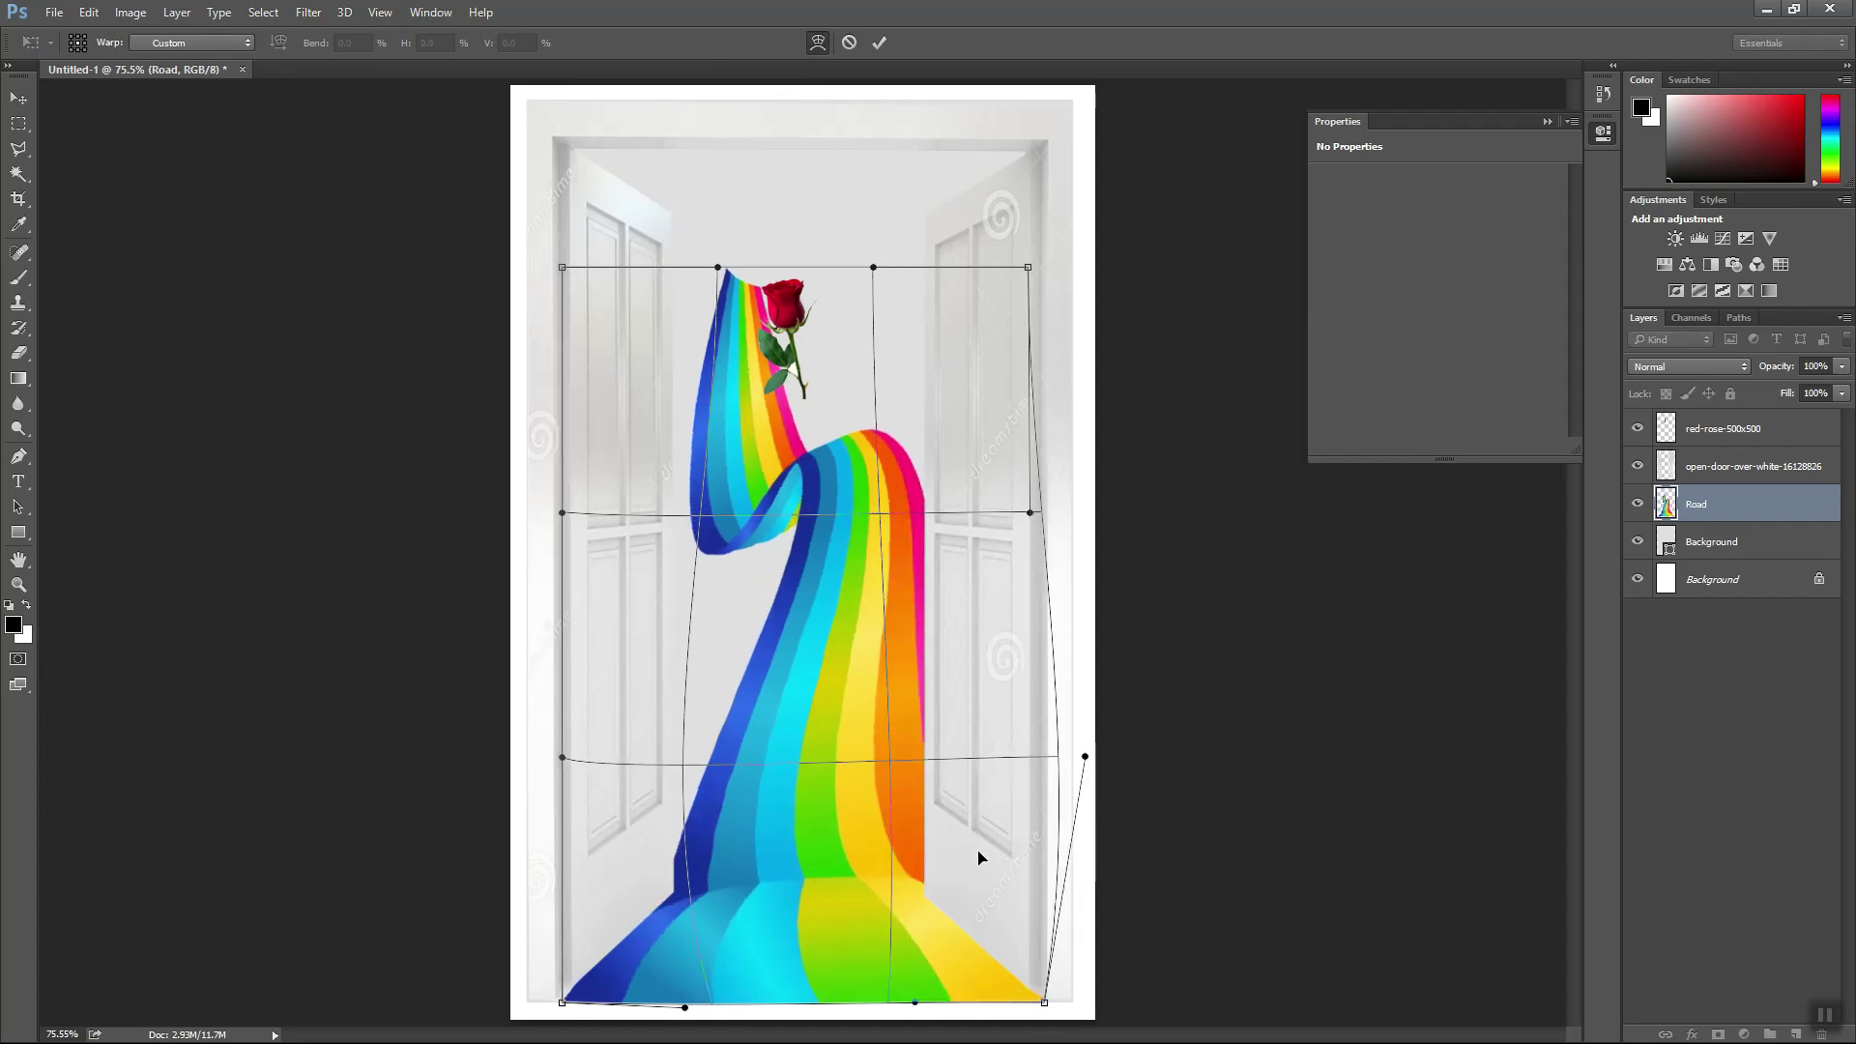
drag(747, 778, 683, 778)
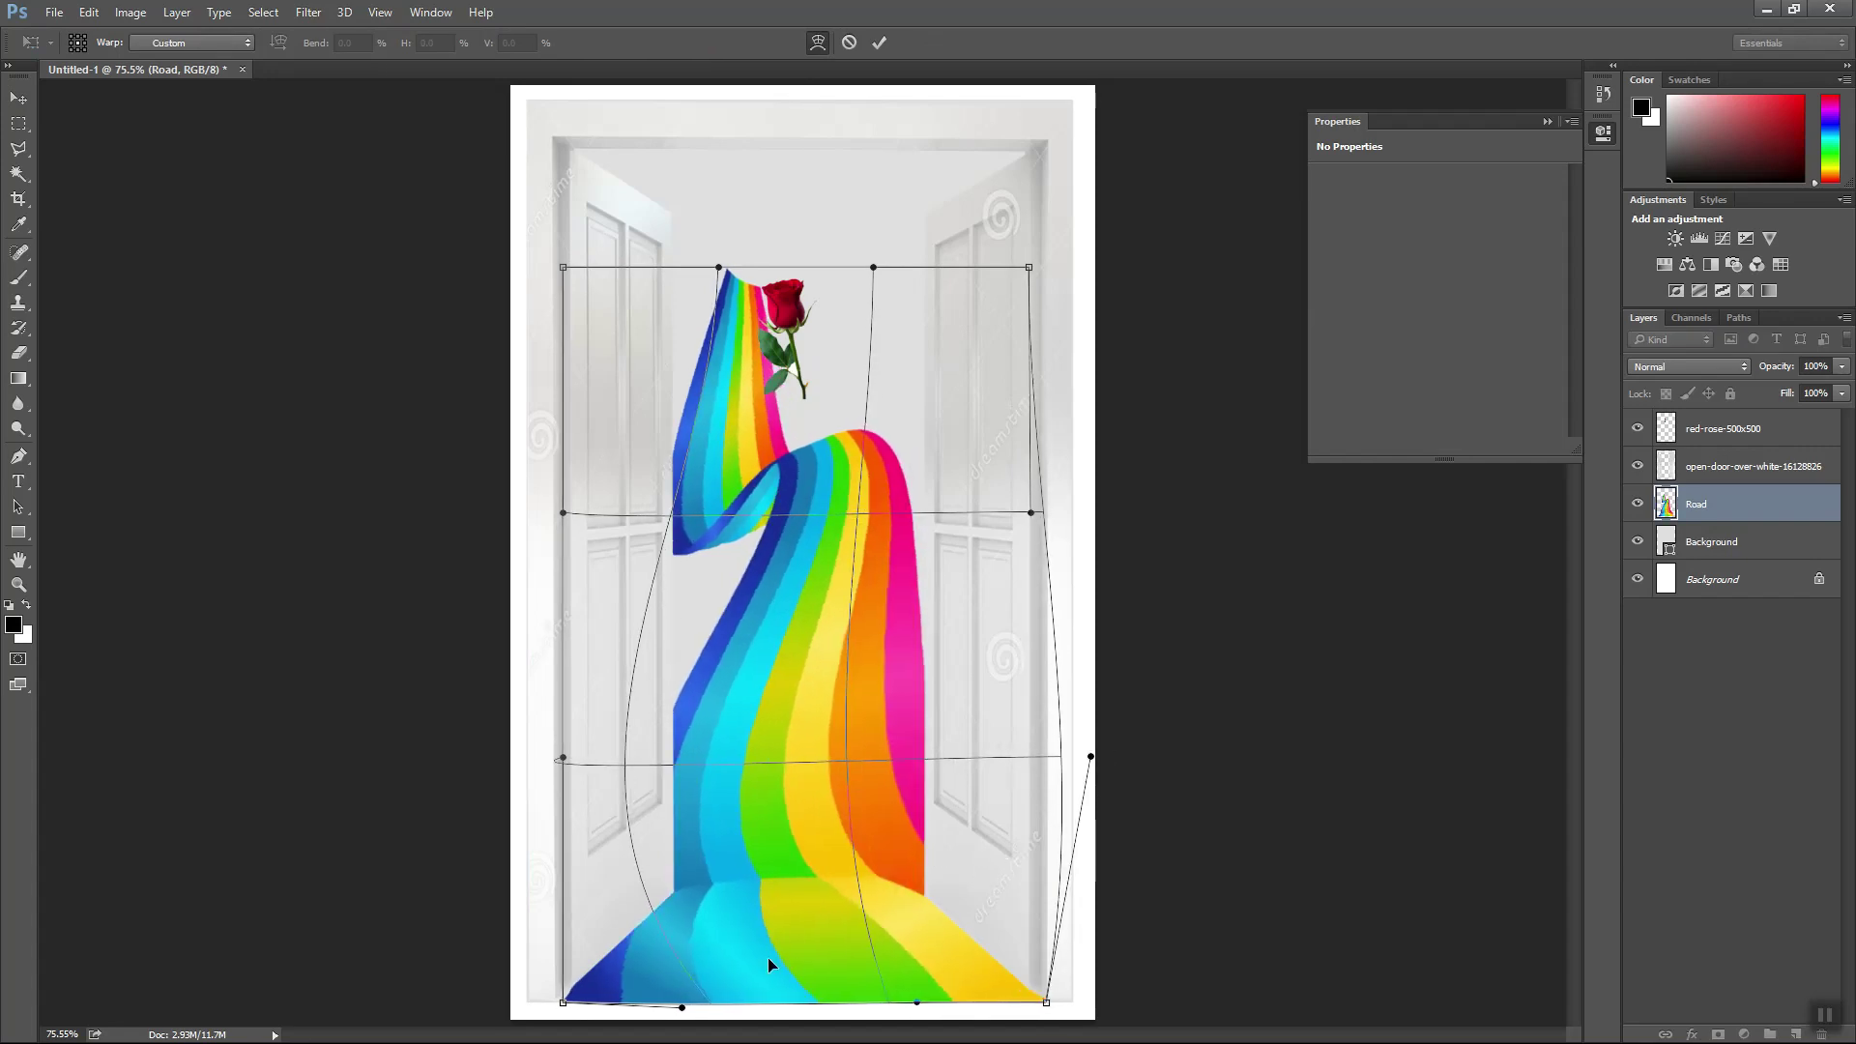
drag(563, 1004, 527, 1001)
drag(1052, 1006, 1071, 1002)
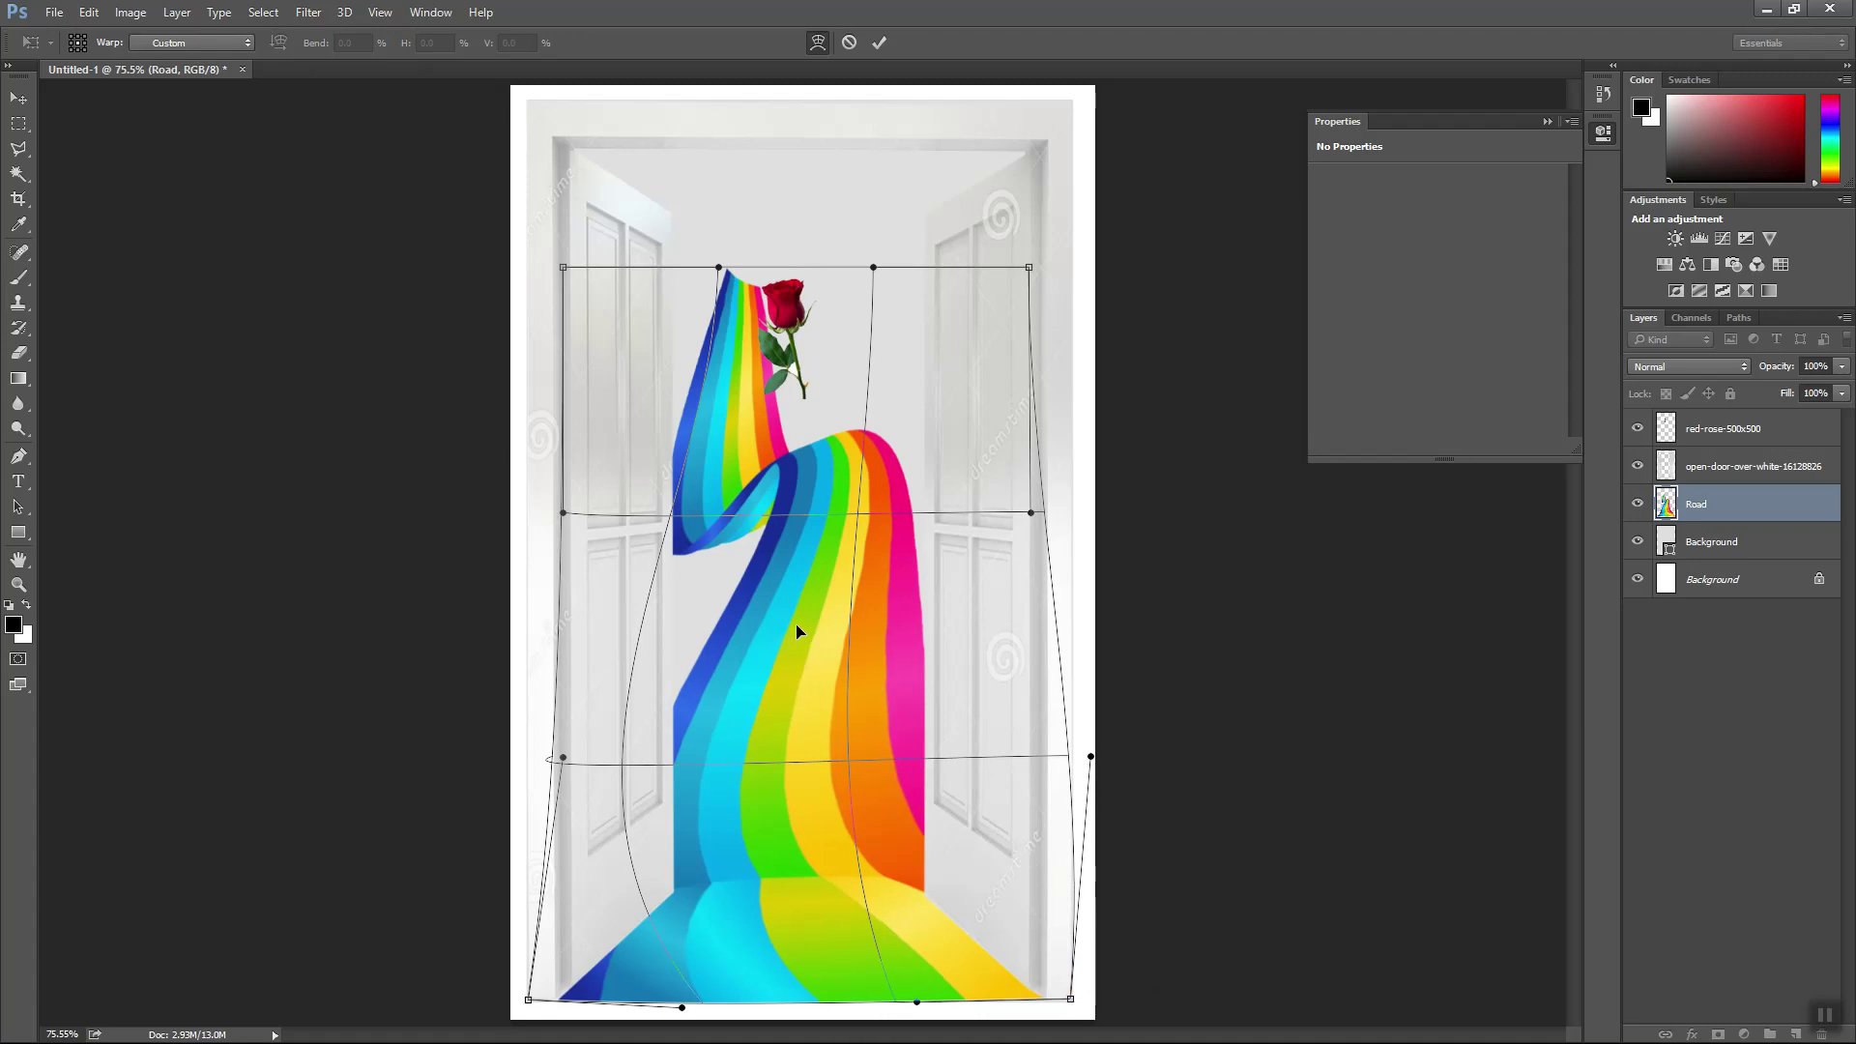
drag(747, 323, 796, 308)
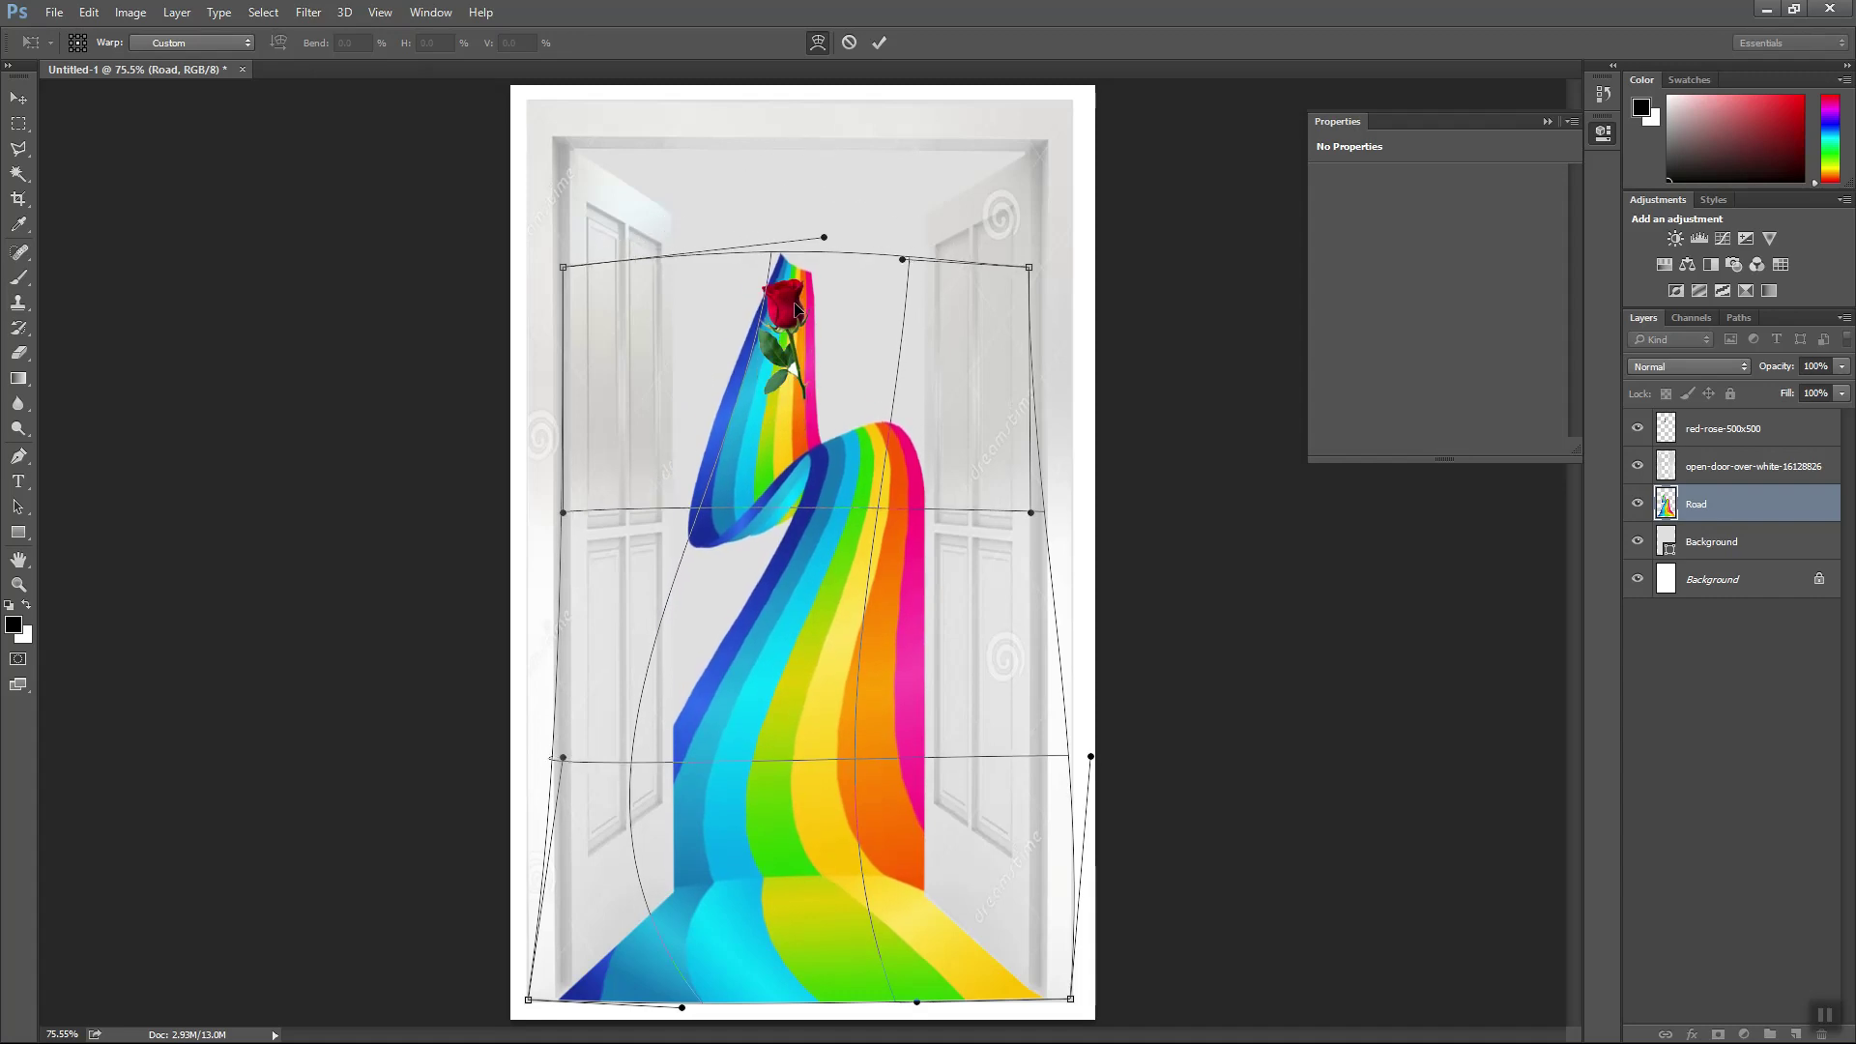
key(Return)
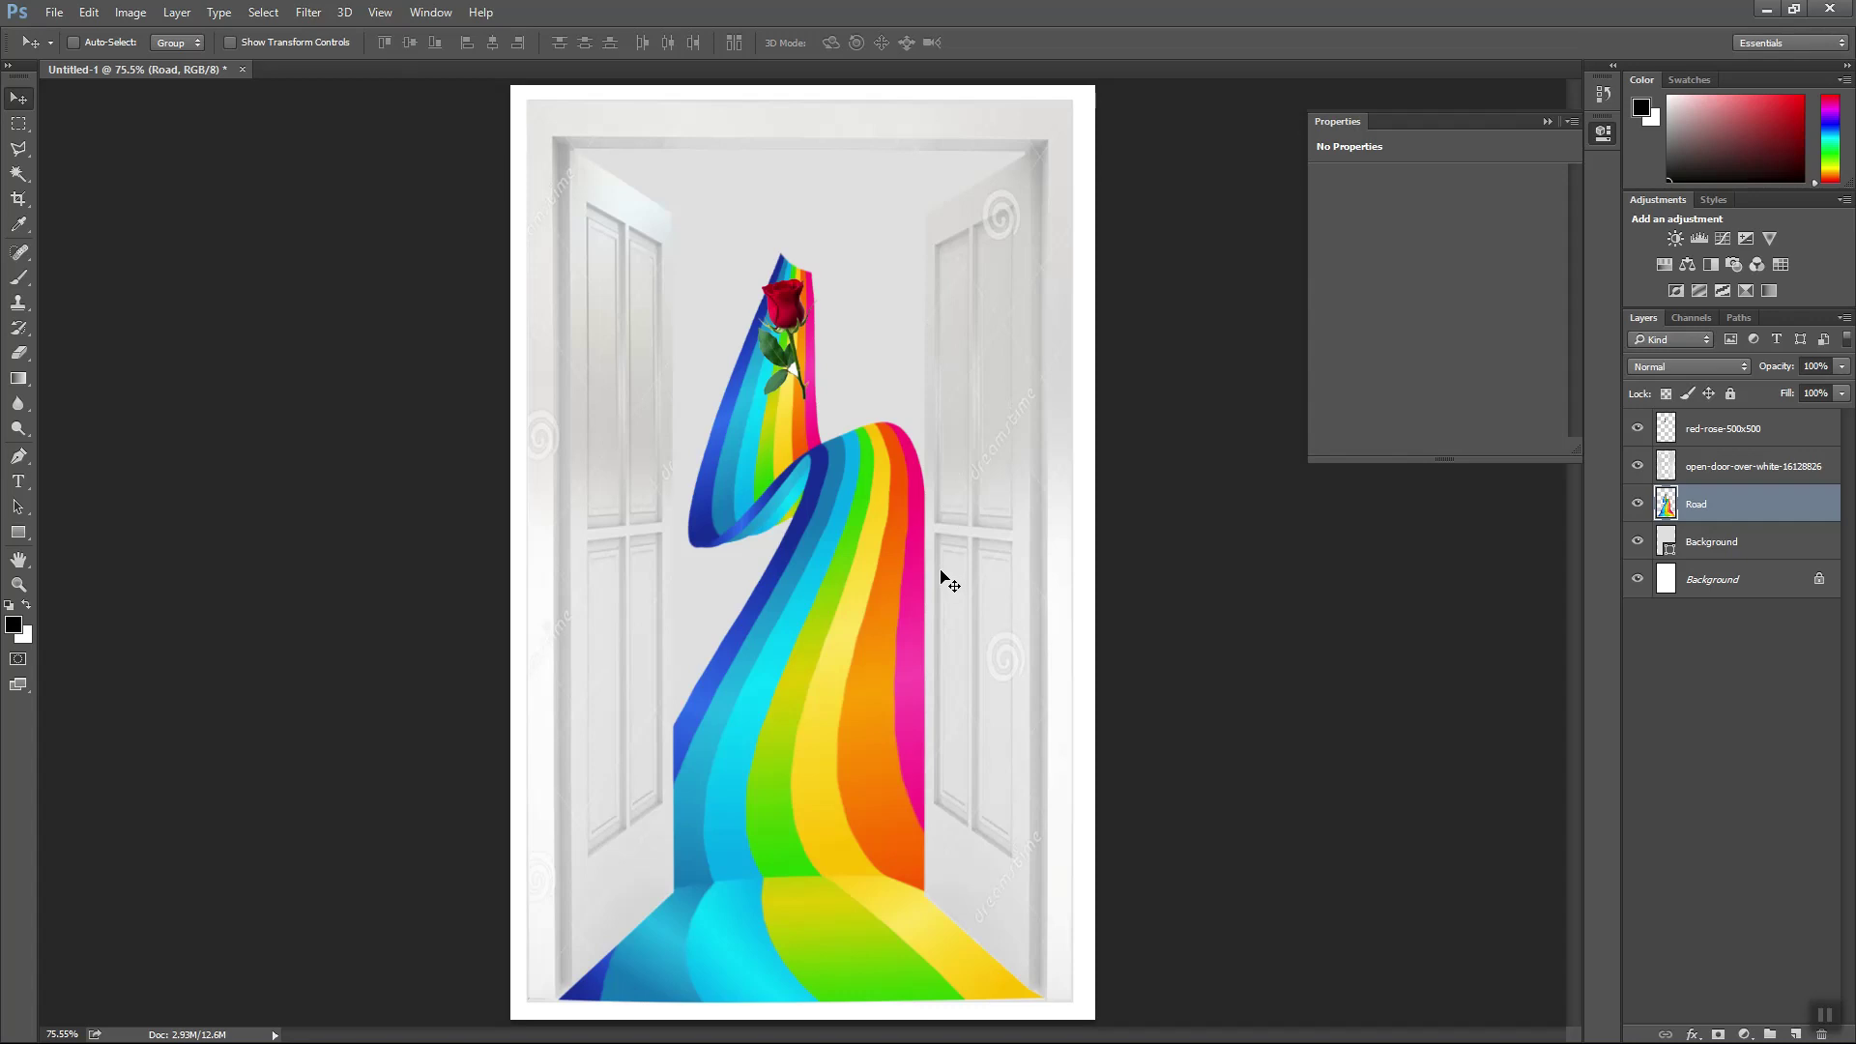
- Move the rose above the road's upper end and scale it down to a small size
click(1677, 438)
drag(795, 351, 805, 222)
key(ctrl+t)
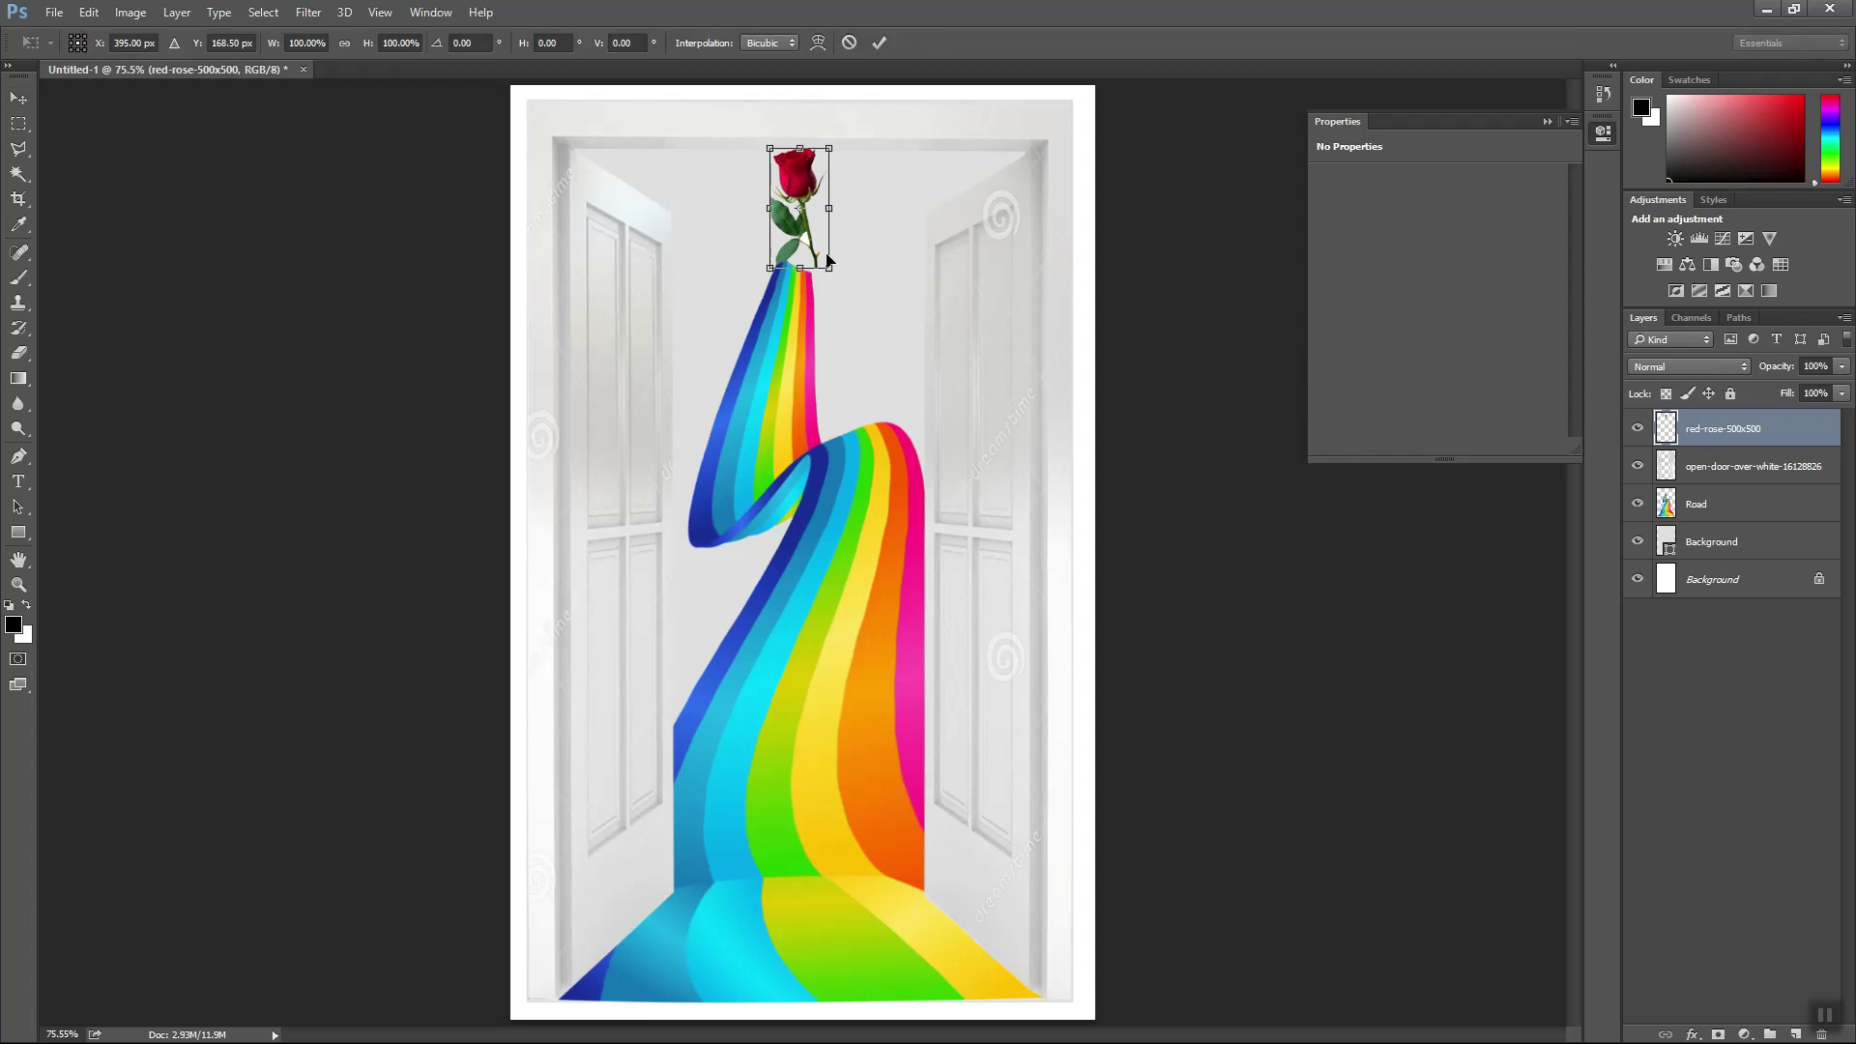
drag(829, 267, 787, 193)
key(Return)
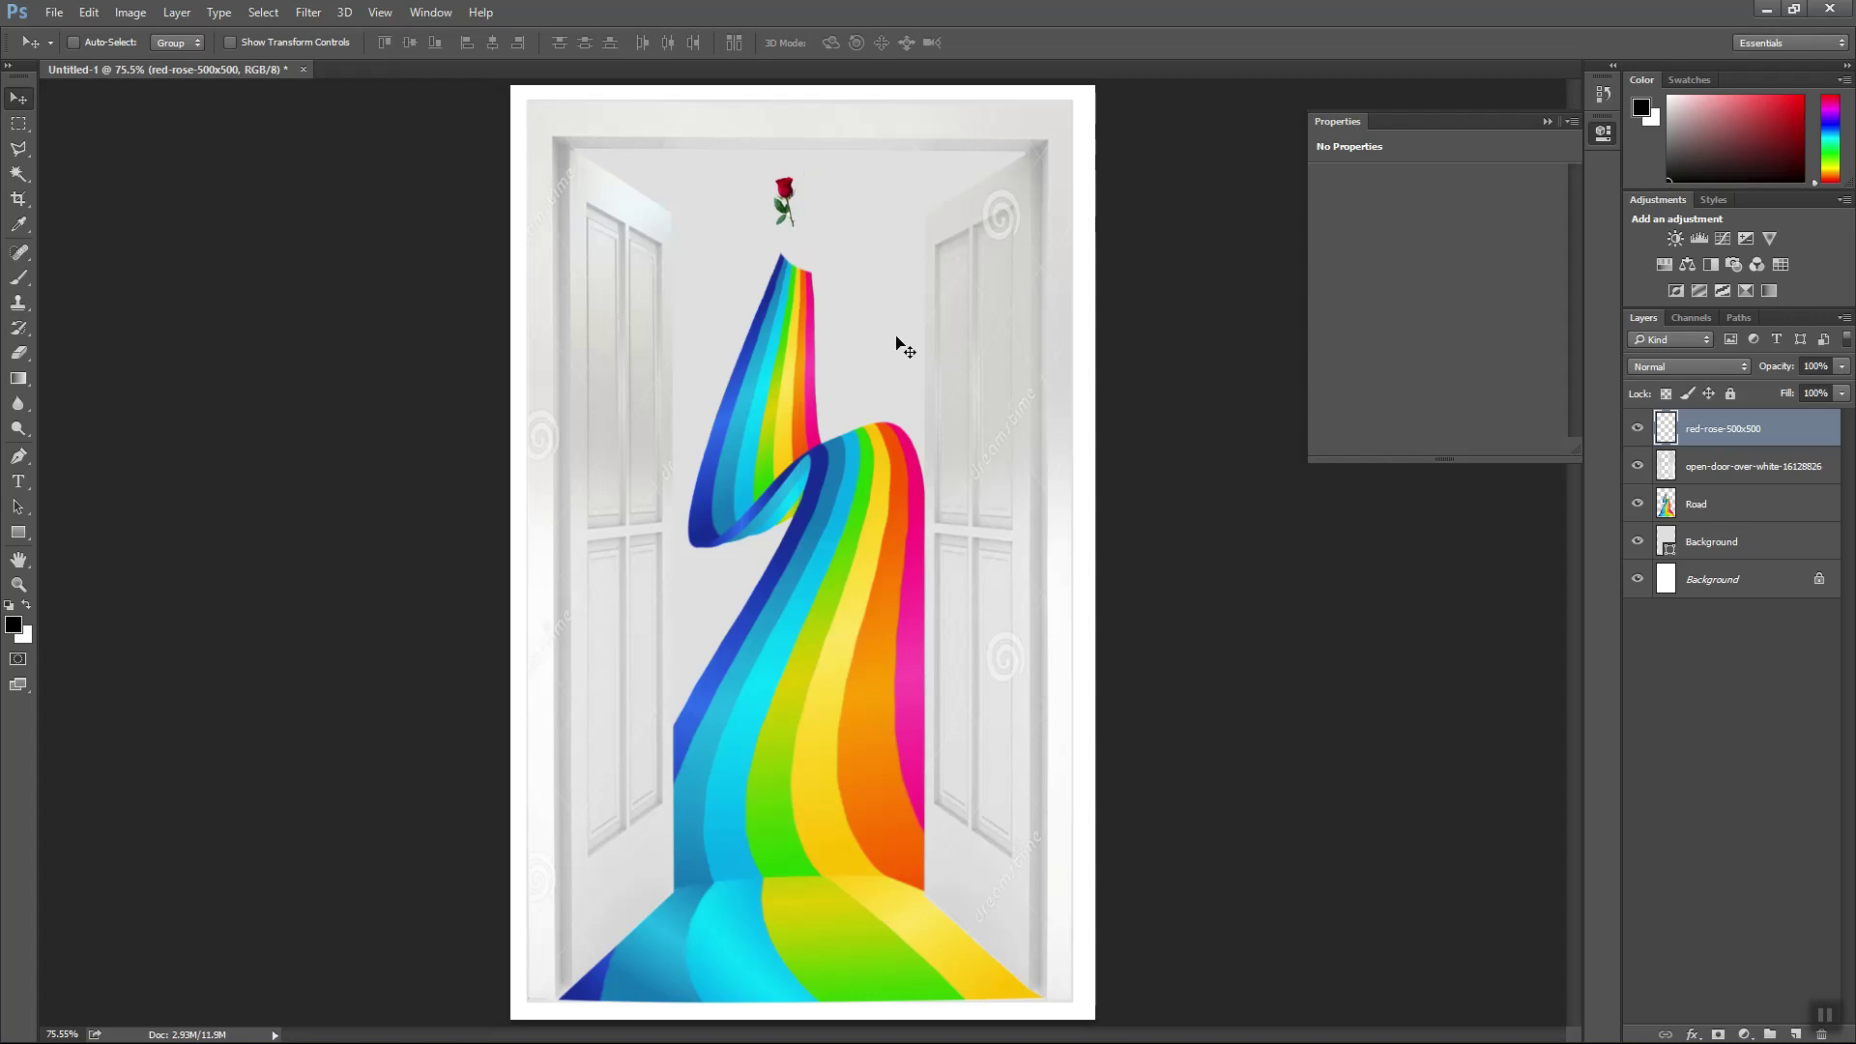
- Add a Black & White adjustment layer directly above the Road layer
click(1666, 505)
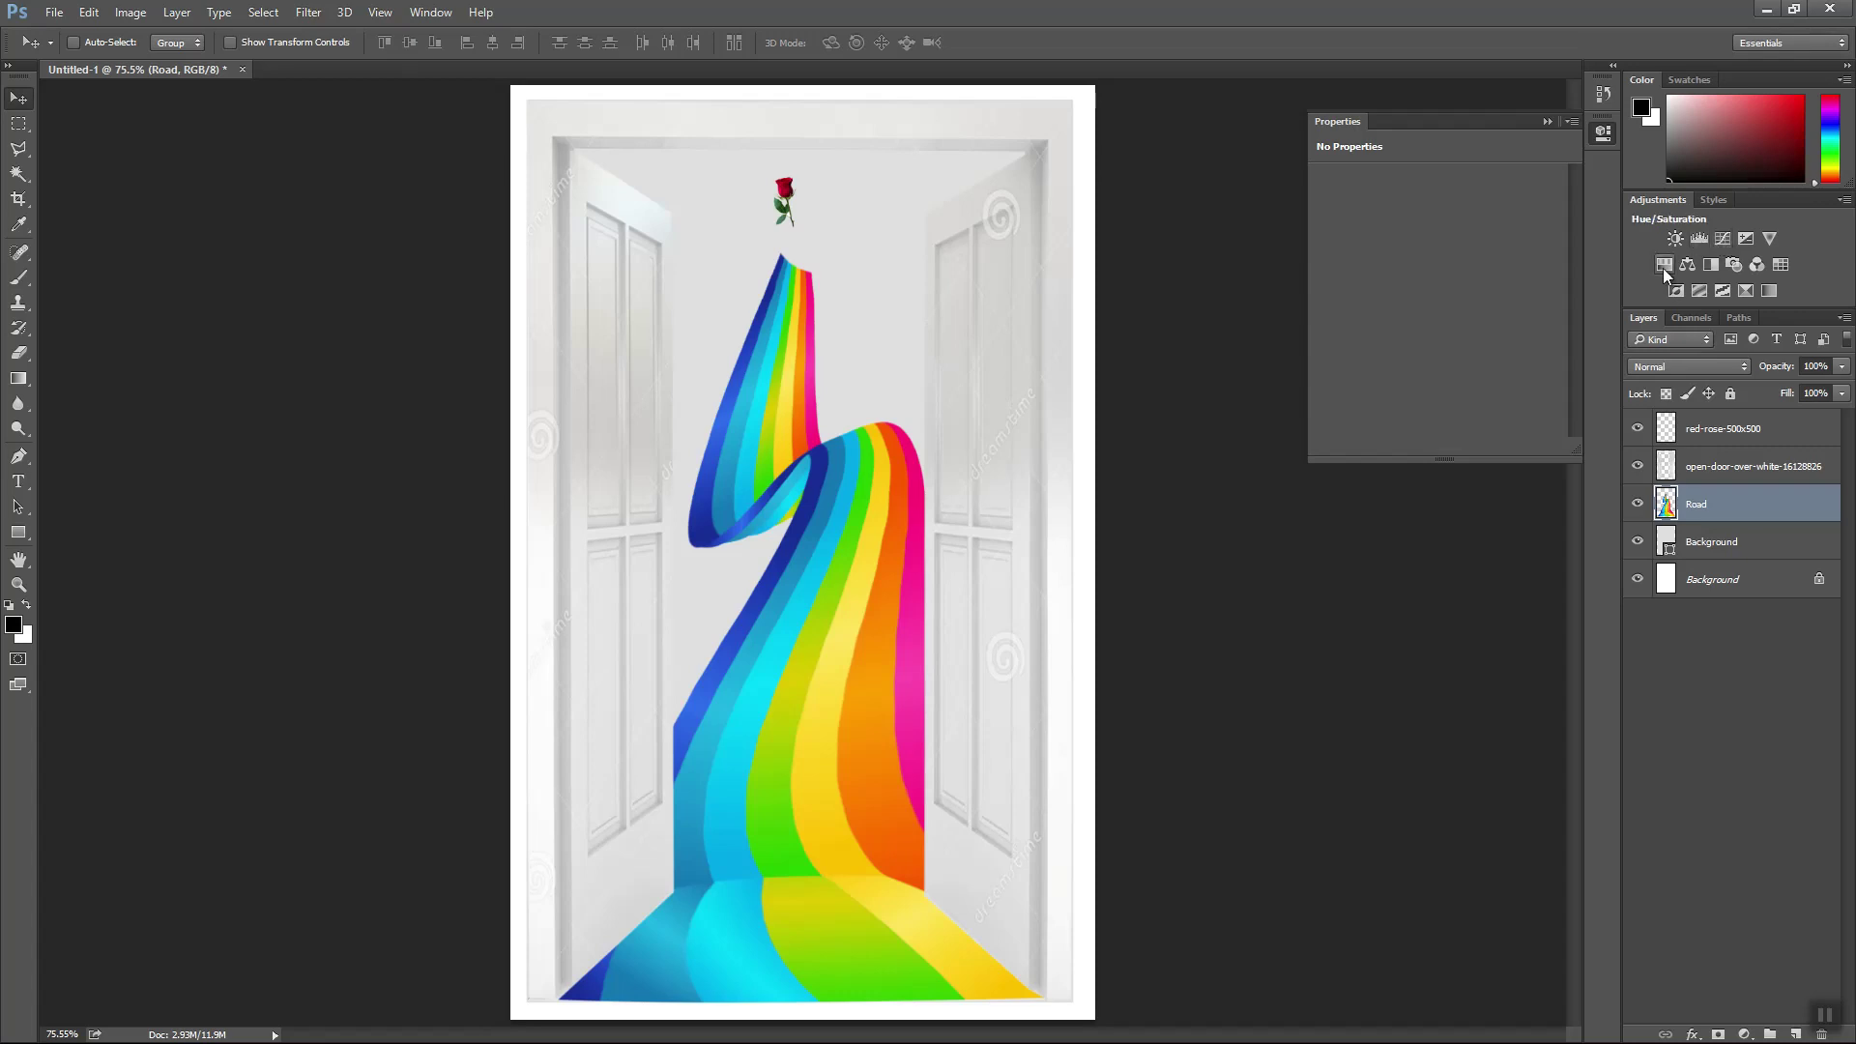
click(1717, 267)
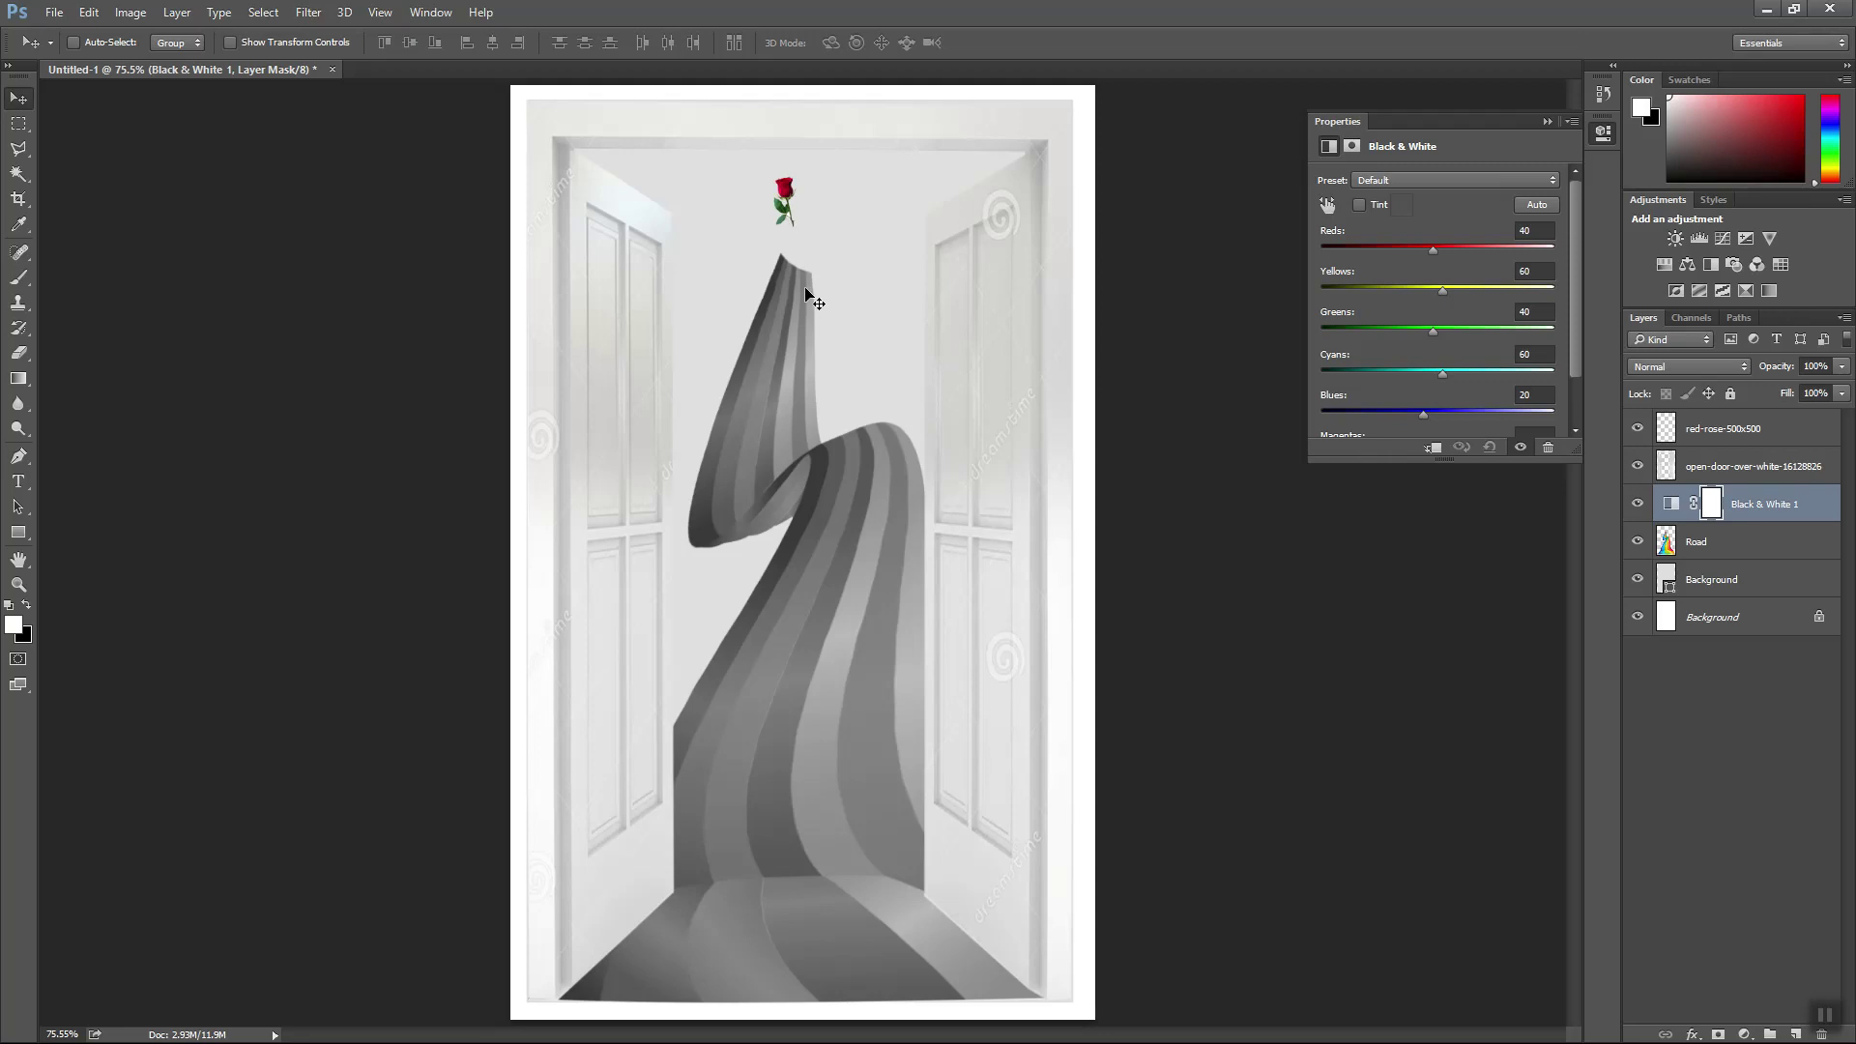
- Move the small rose slightly down so it sits closer to the road's upper end
click(785, 205)
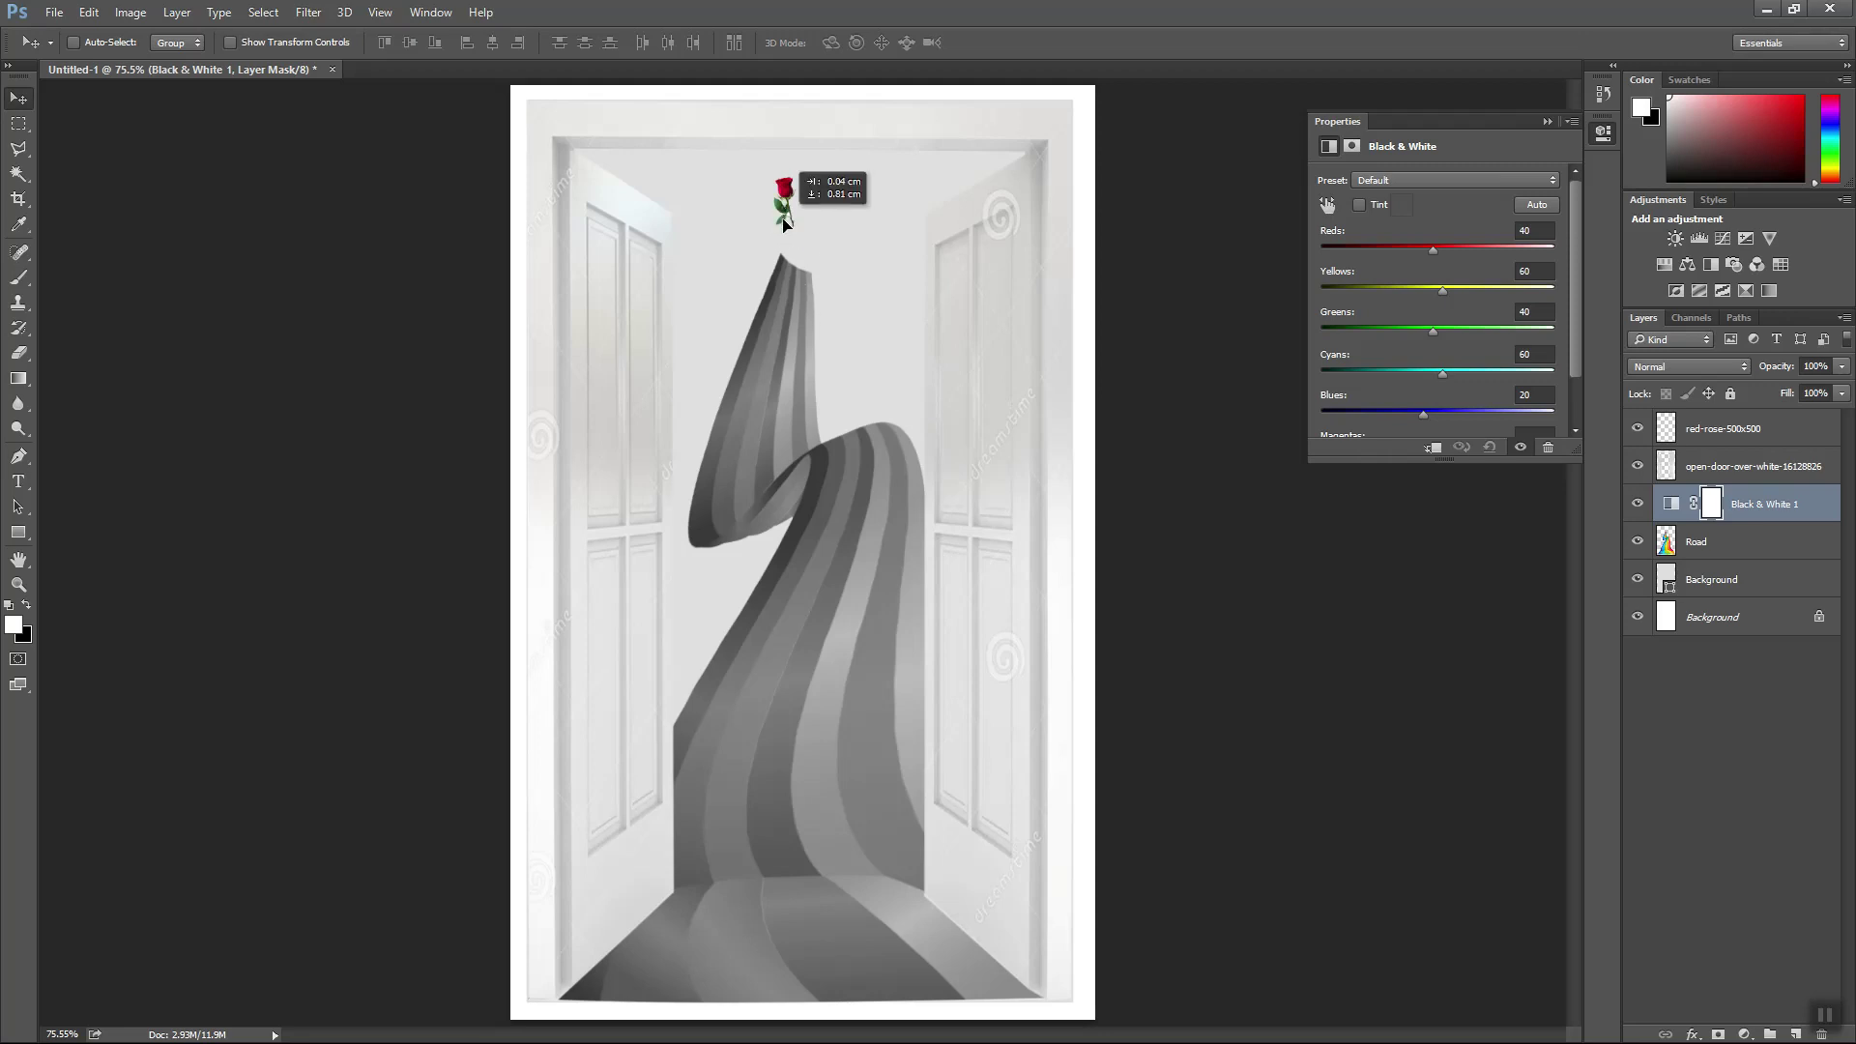
click(1663, 431)
drag(797, 202, 797, 216)
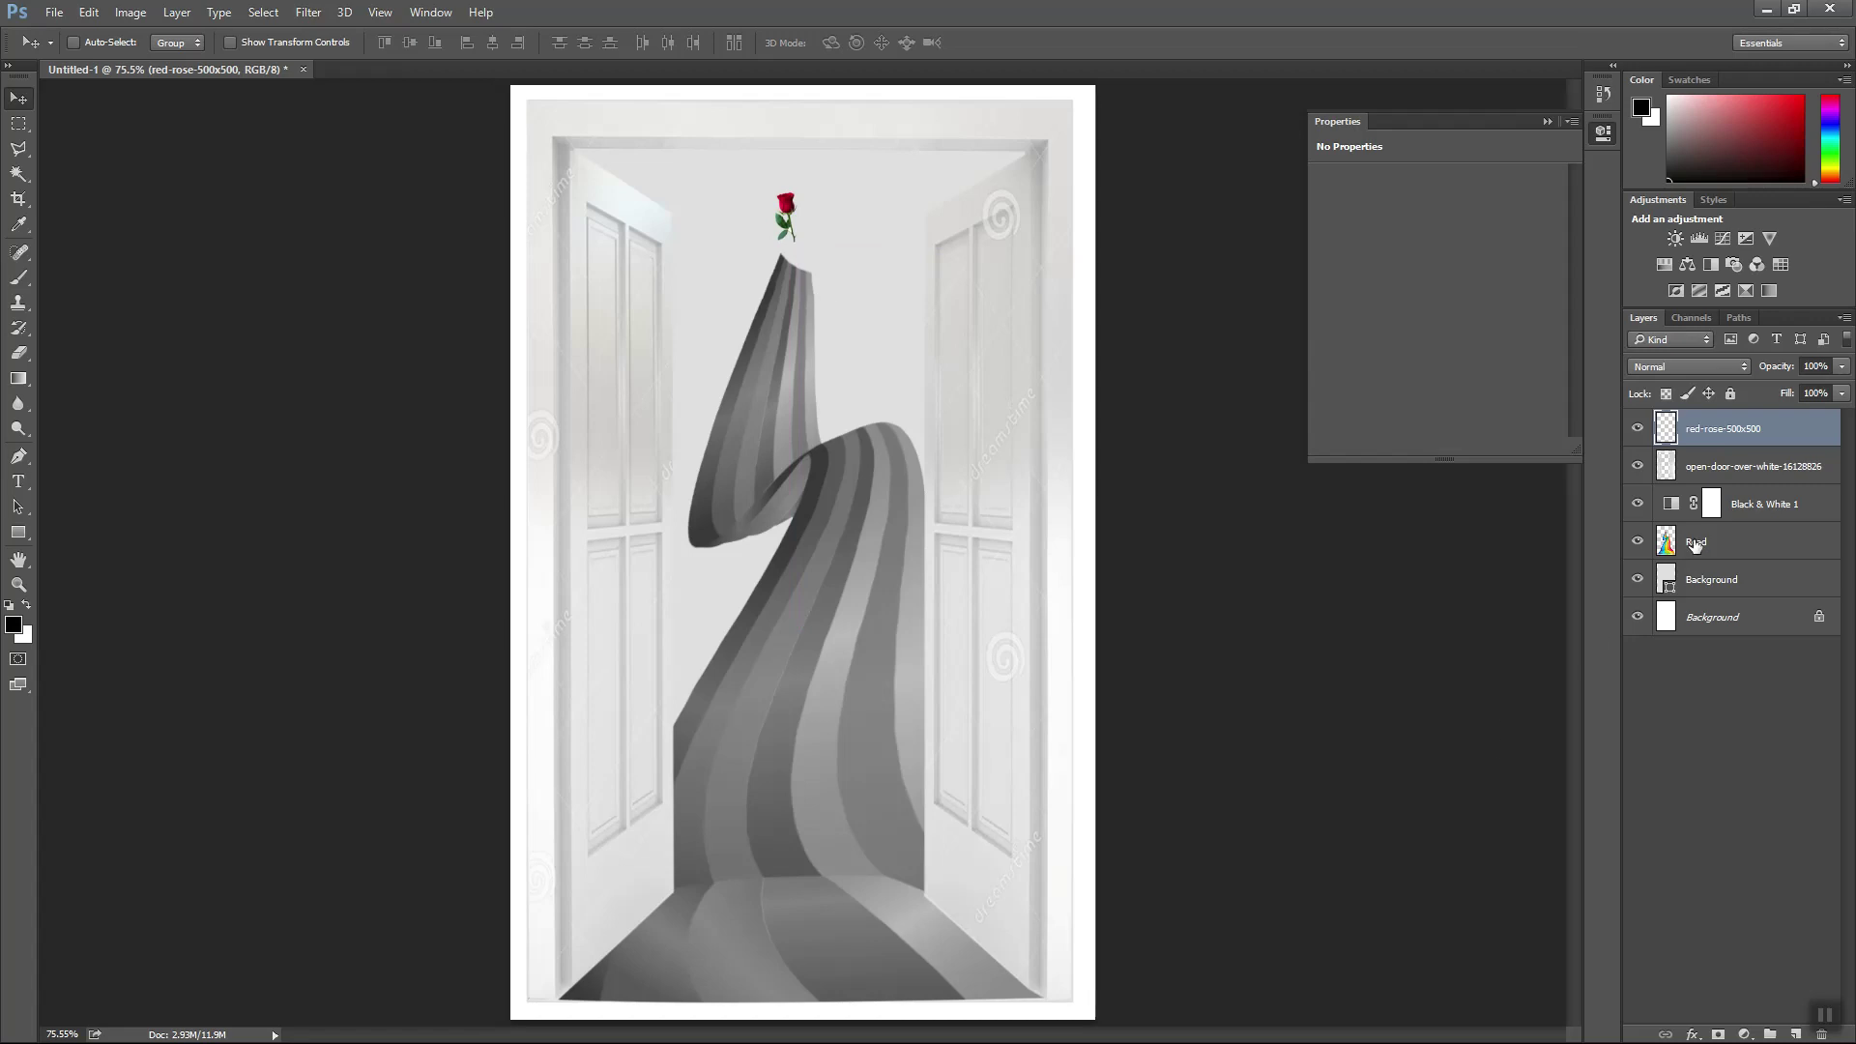
- Stretch the Road layer upward so its upper end reaches the top of the doorway, and apply the transformation
click(1666, 537)
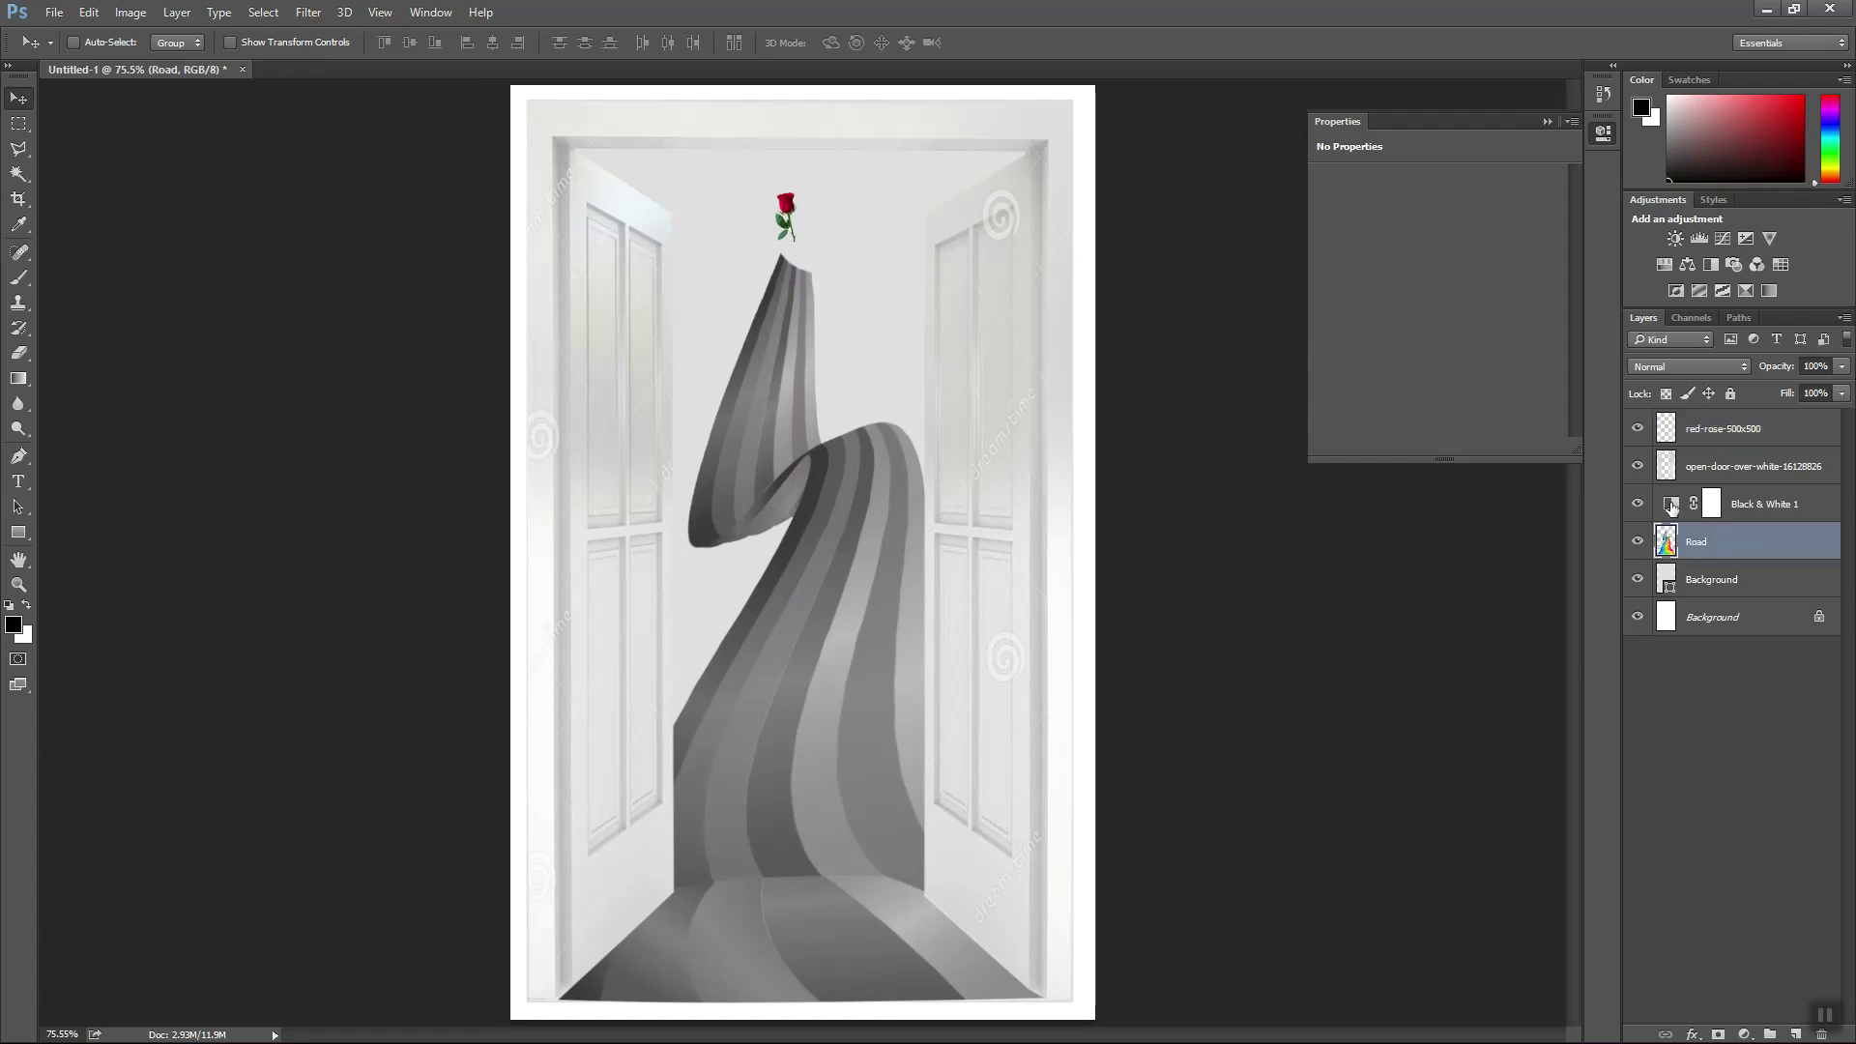
key(ctrl+t)
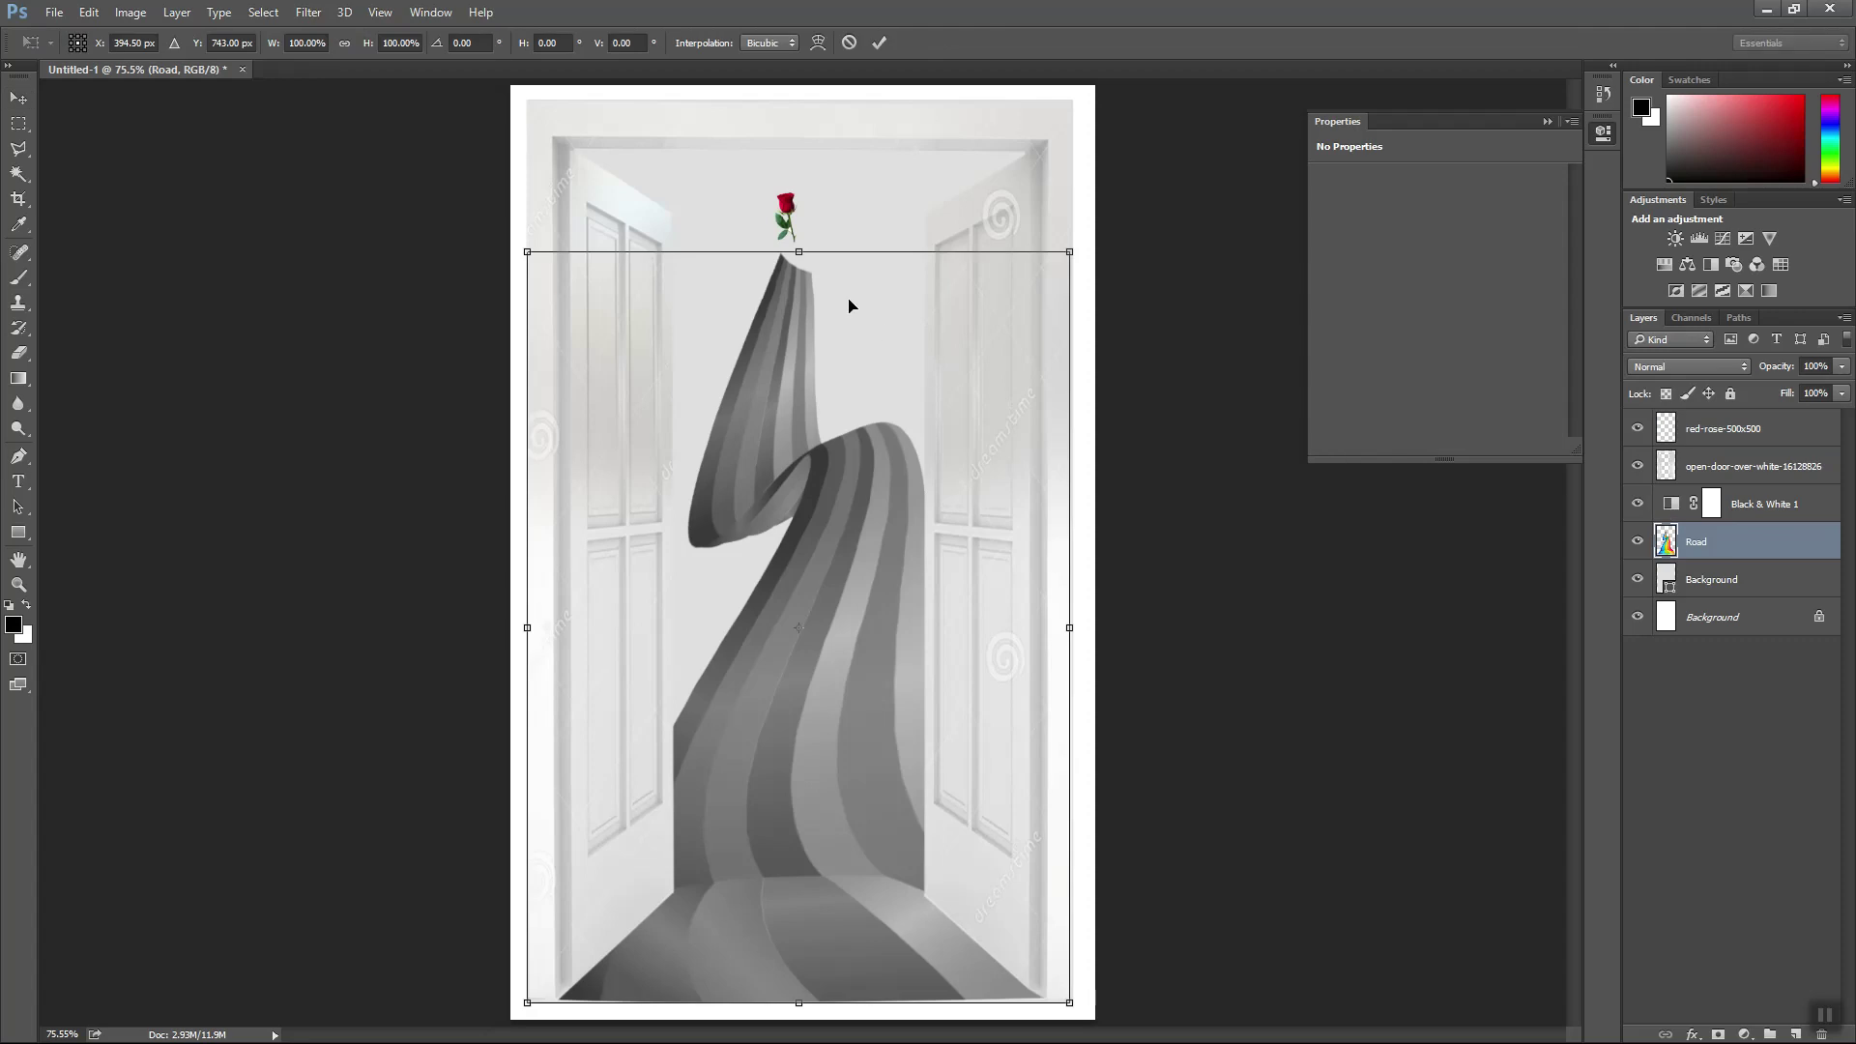
drag(798, 252, 808, 134)
key(Return)
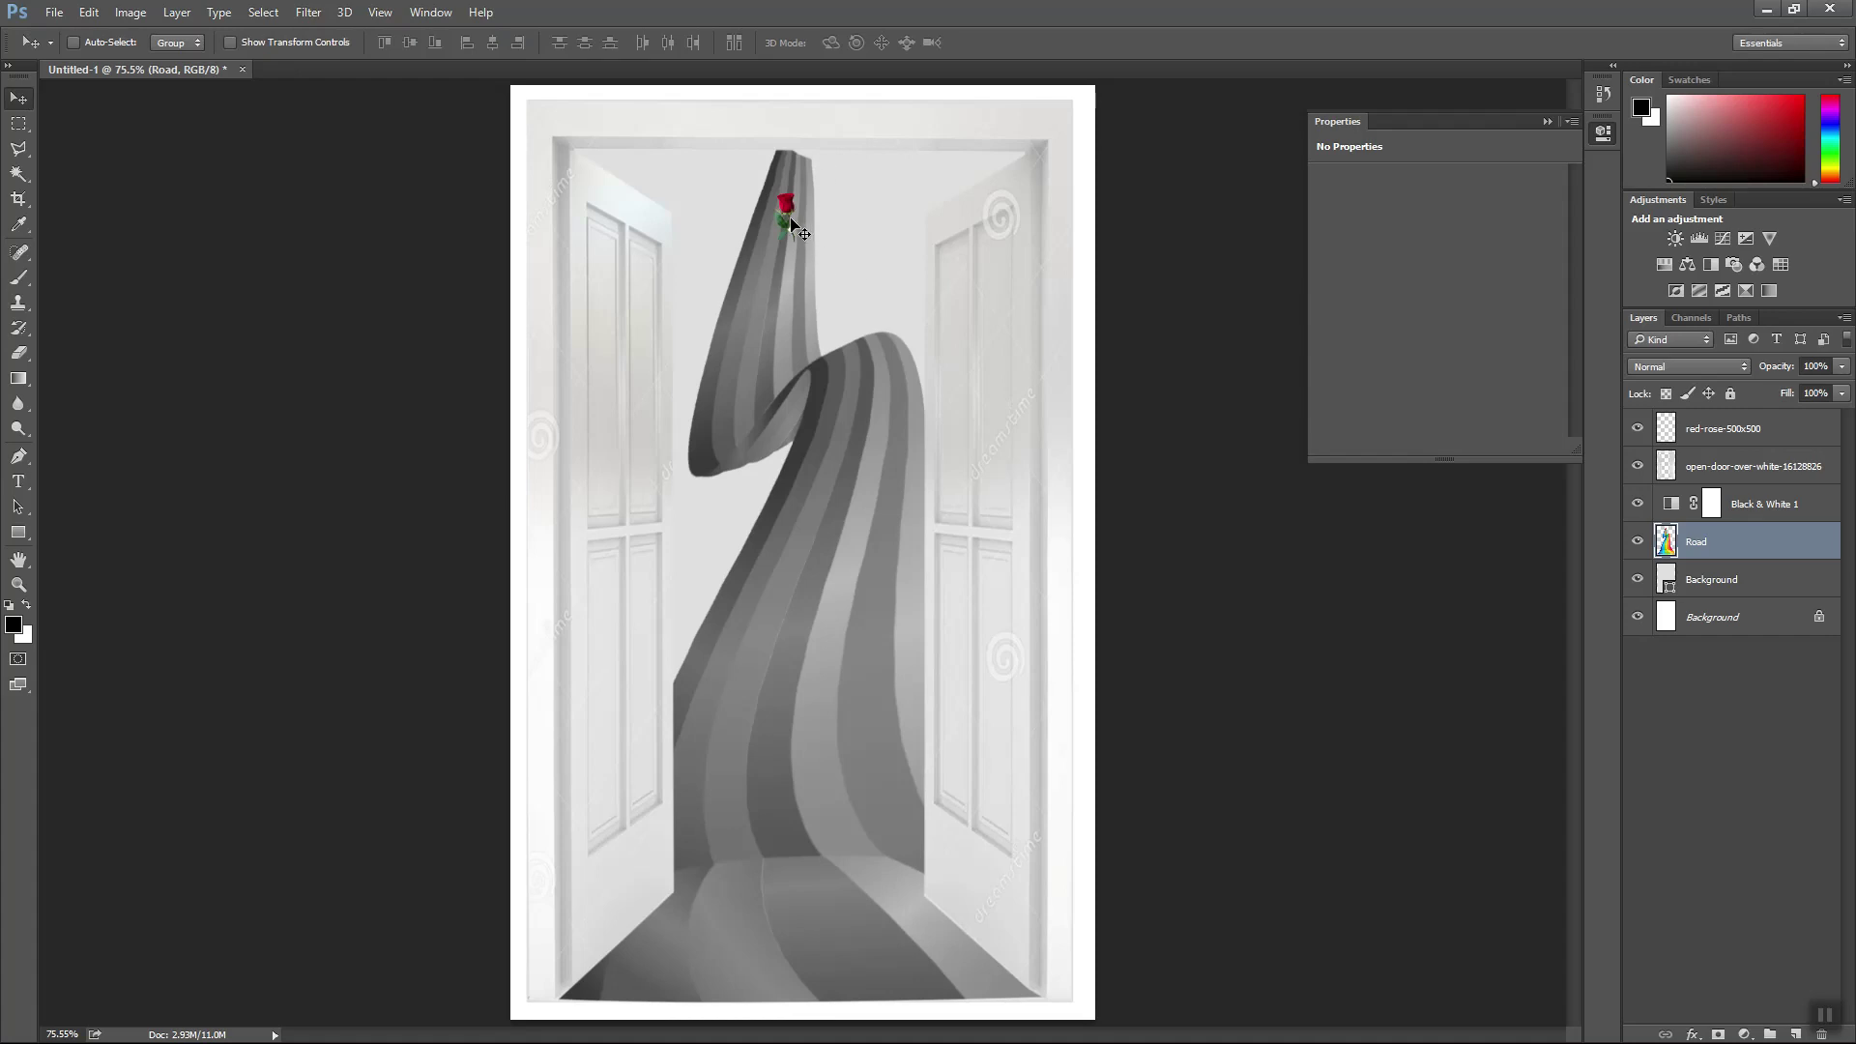
- Scale the rose back up over the road's upper end and apply the transformation
key(ctrl)
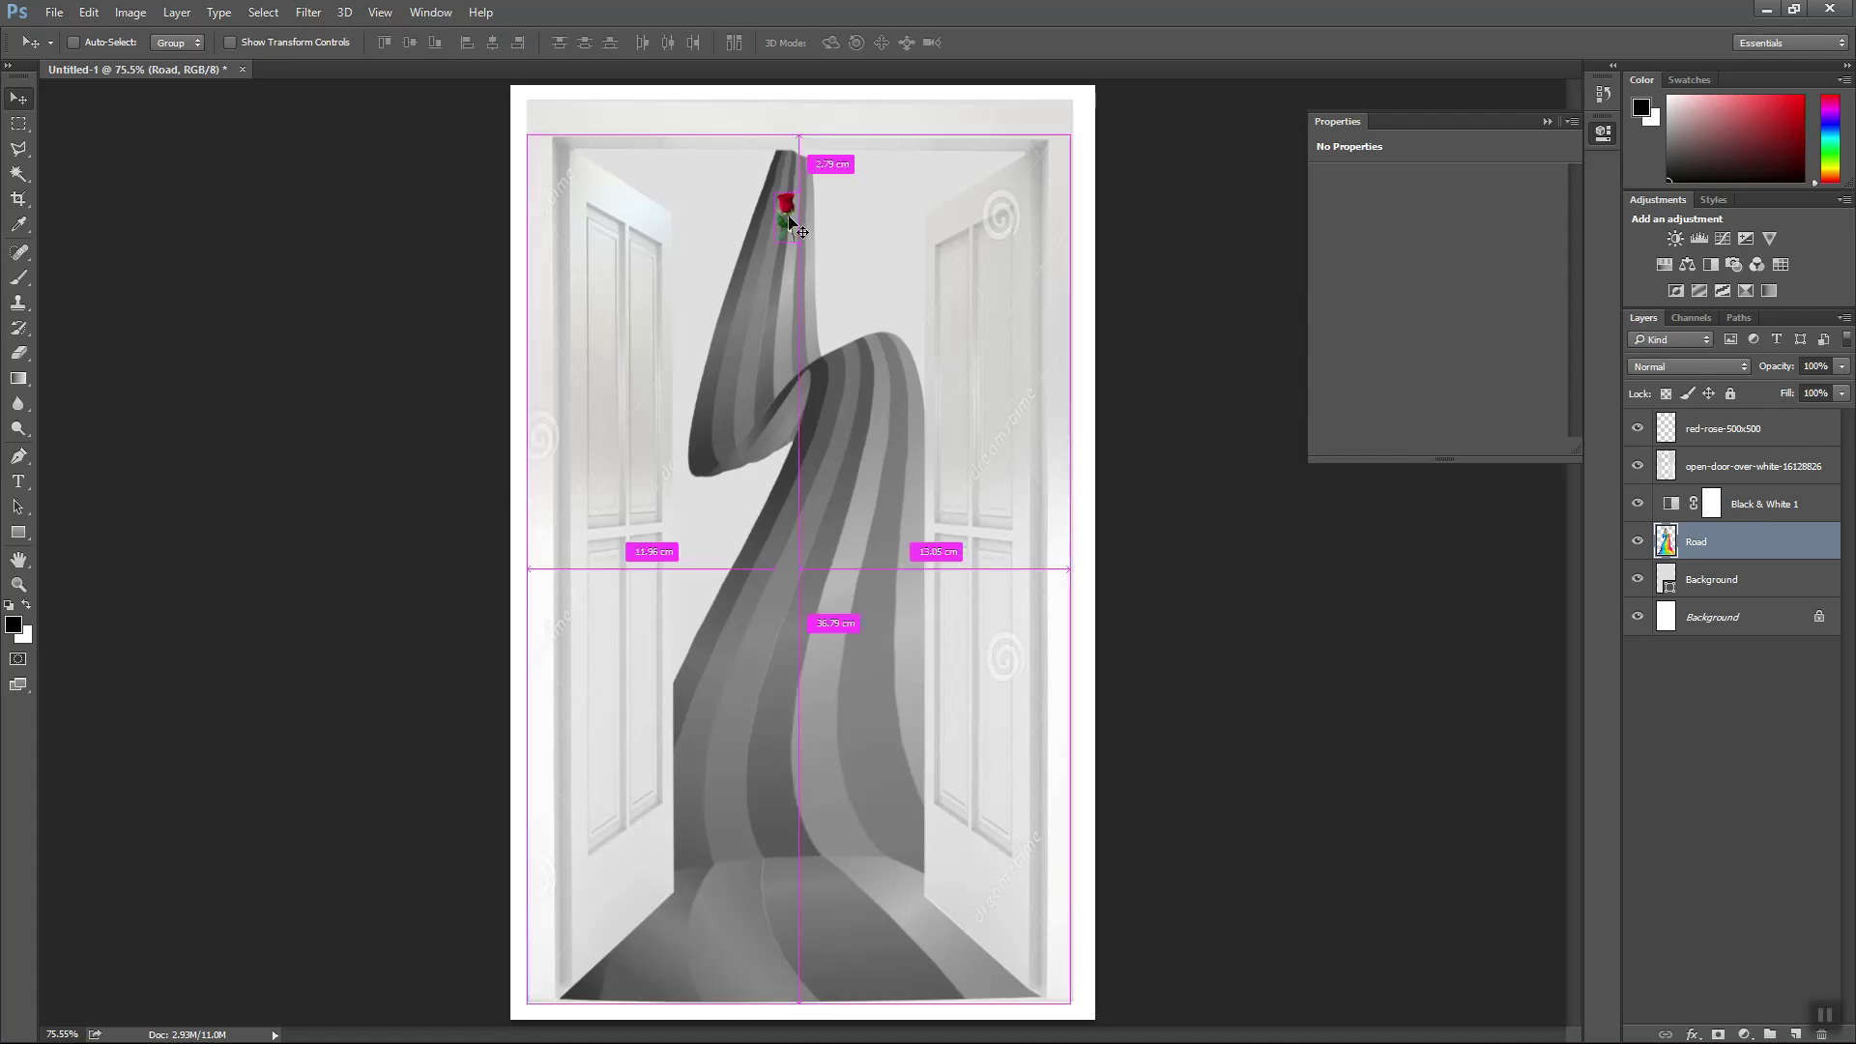
key(ctrl+t)
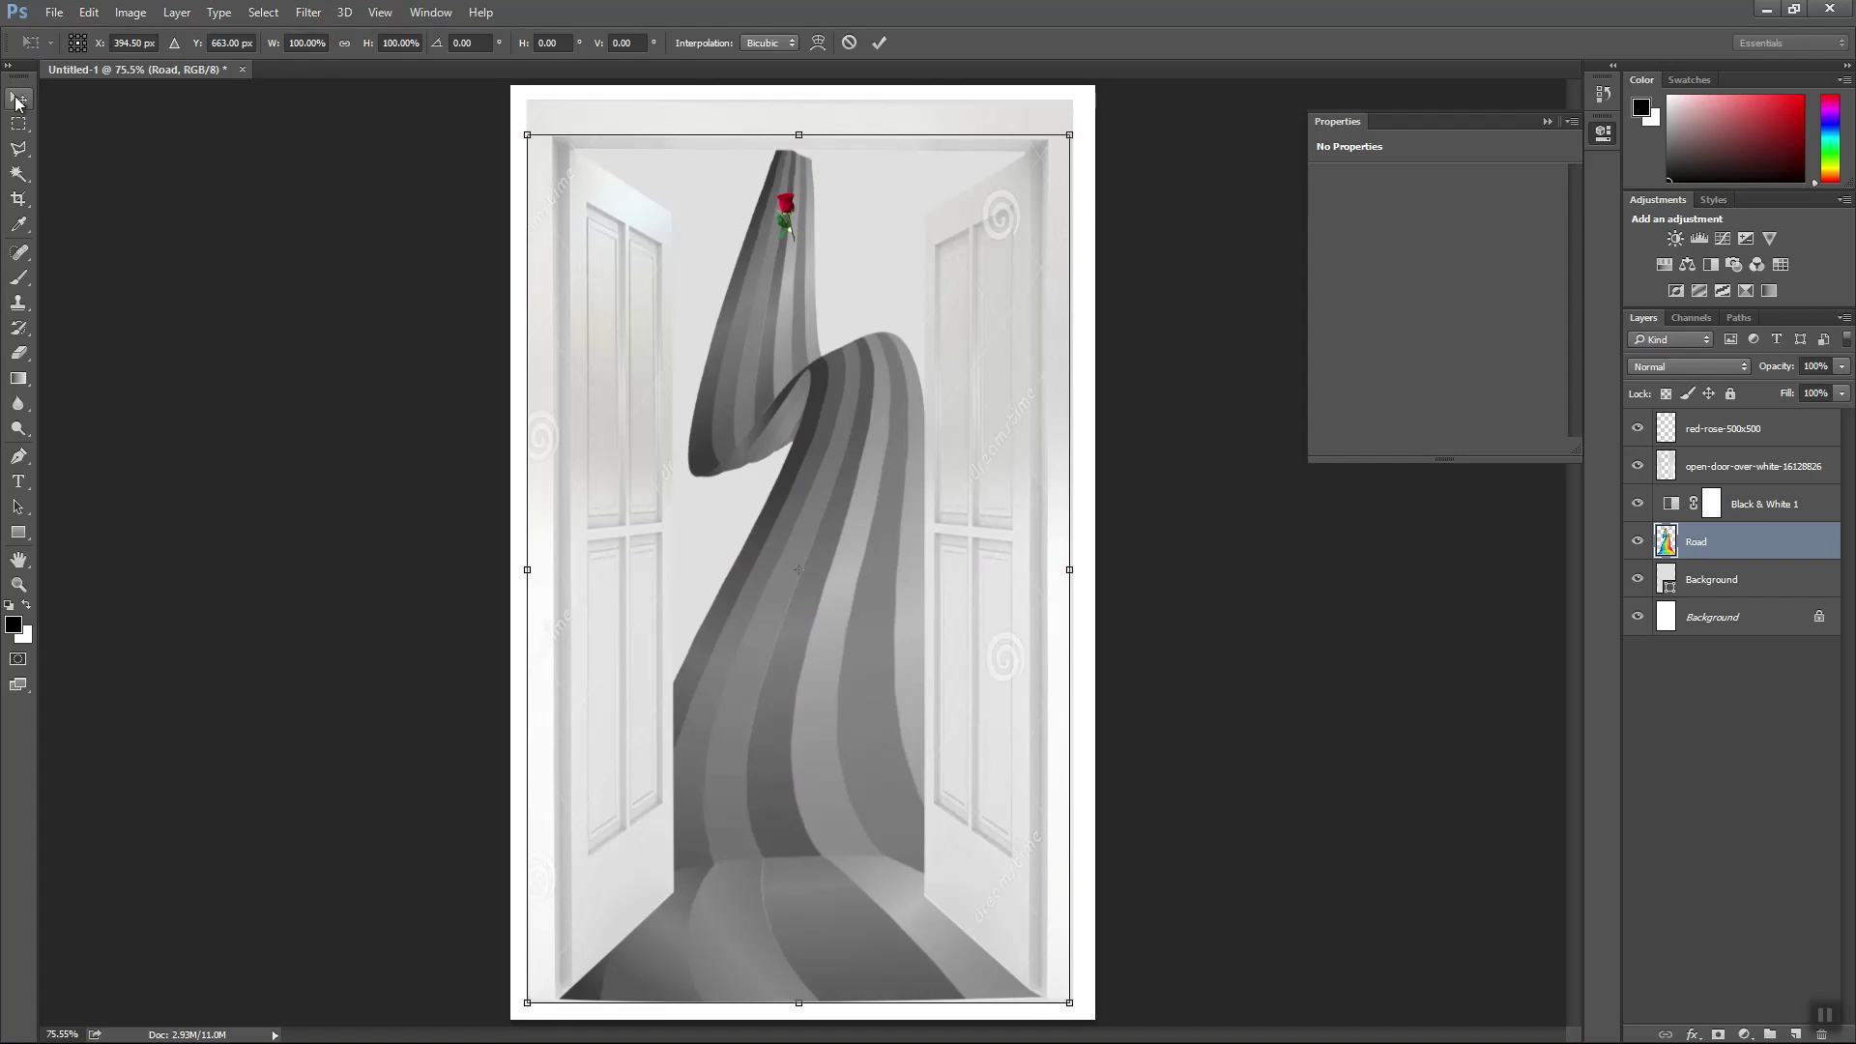
key(Return)
click(1690, 440)
key(ctrl)
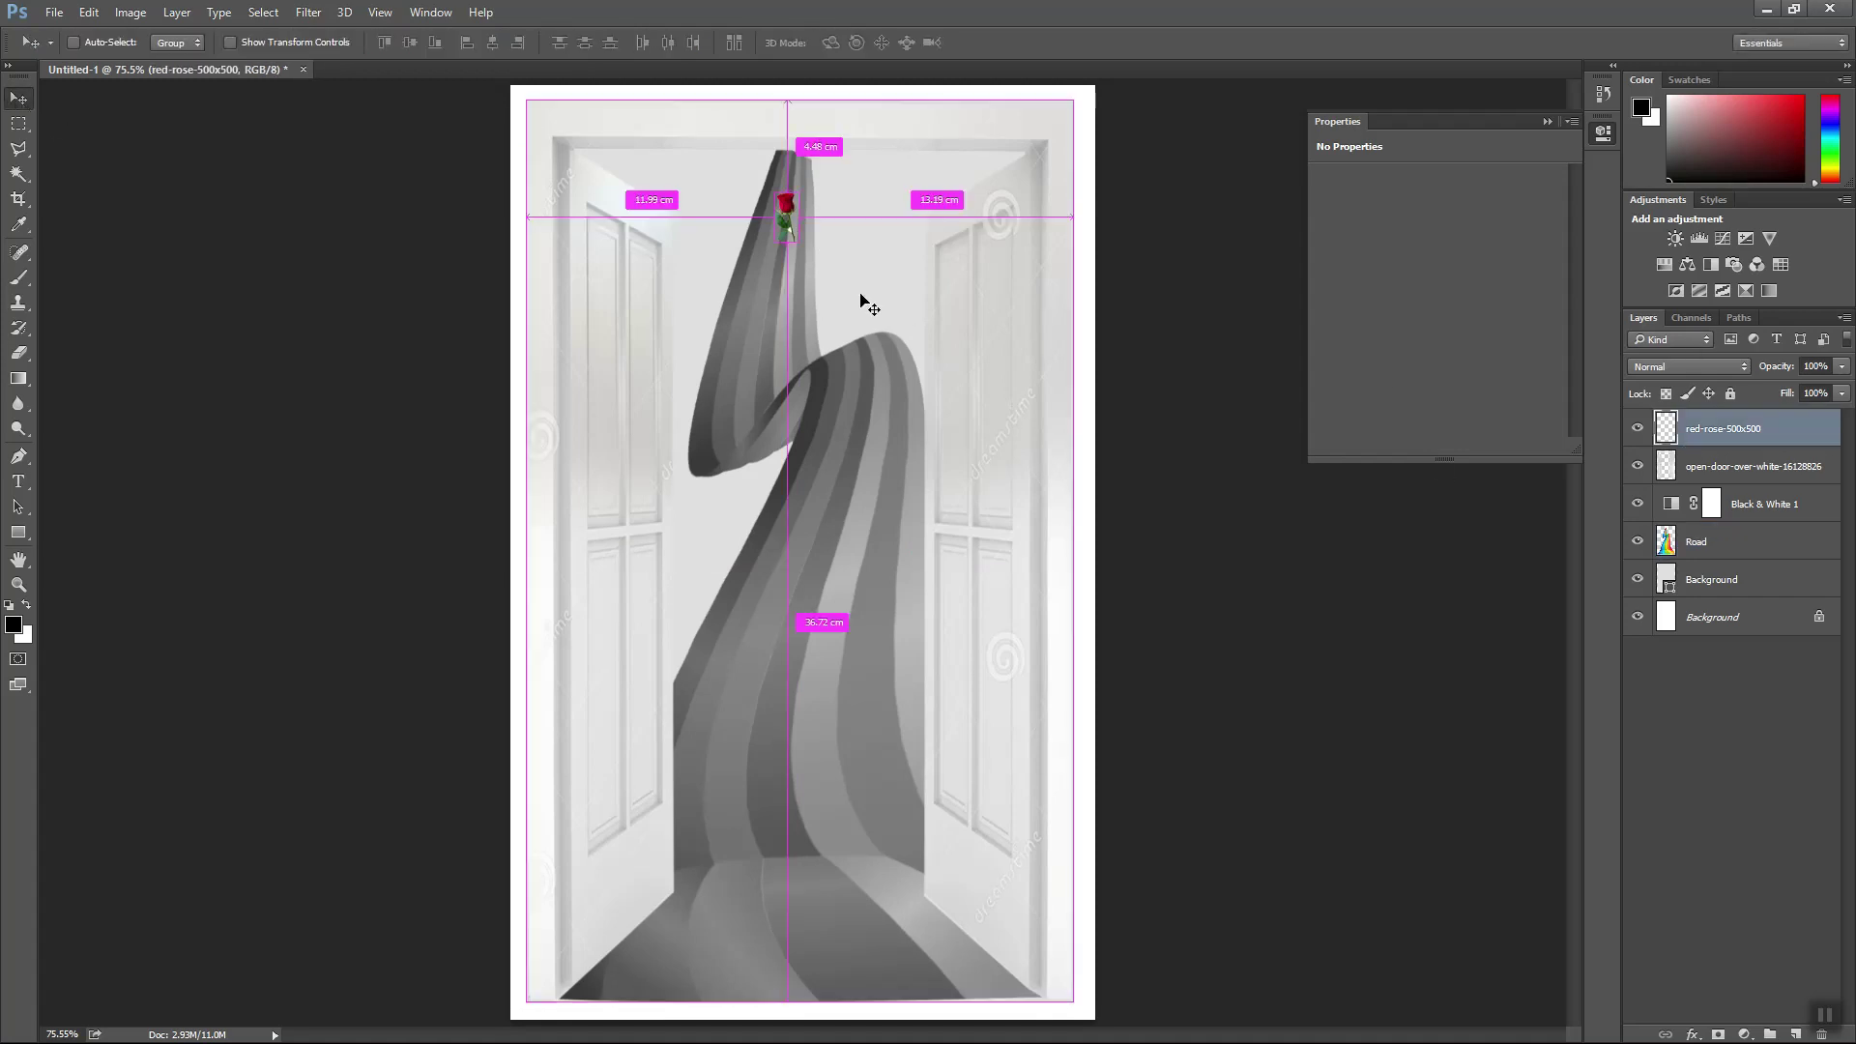
key(ctrl+t)
drag(800, 242, 847, 288)
key(Return)
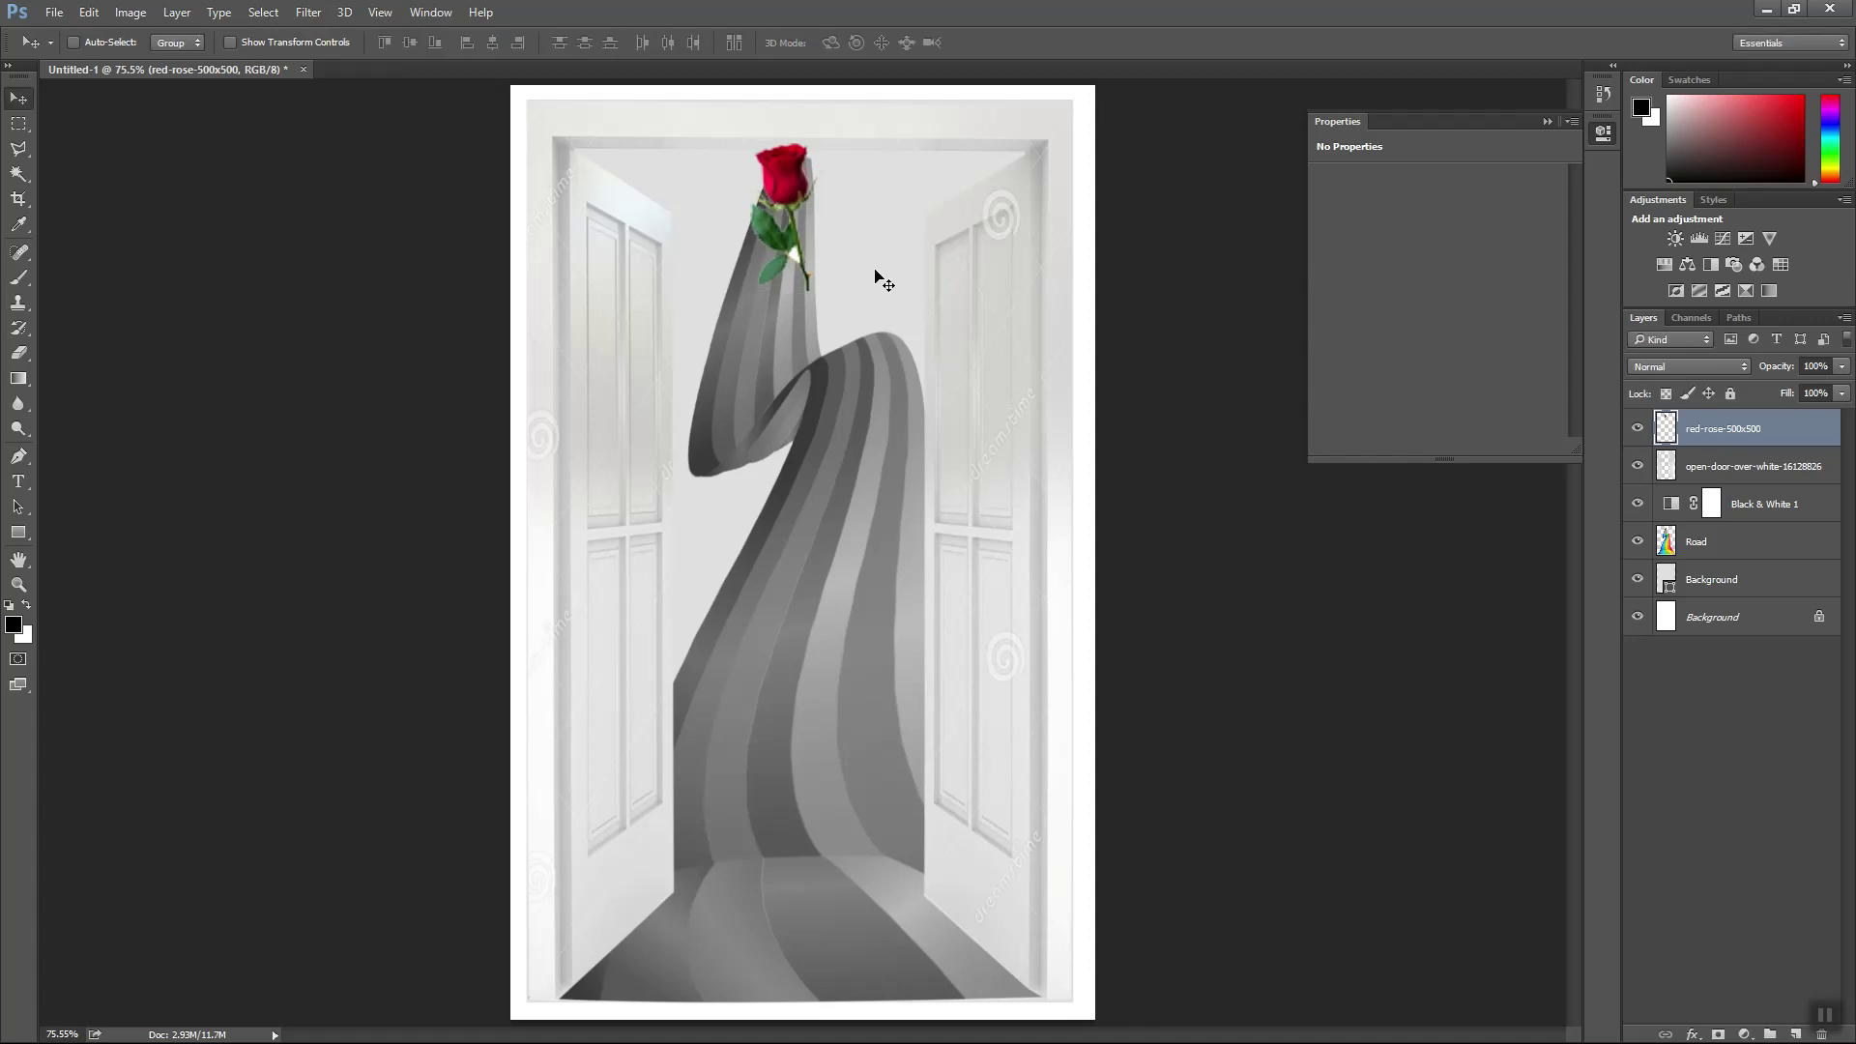
- Delete the rose layer and place red-rose-500x500 as an embedded image, scaled to about 5.8 cm square over the road's upper end
key(Delete)
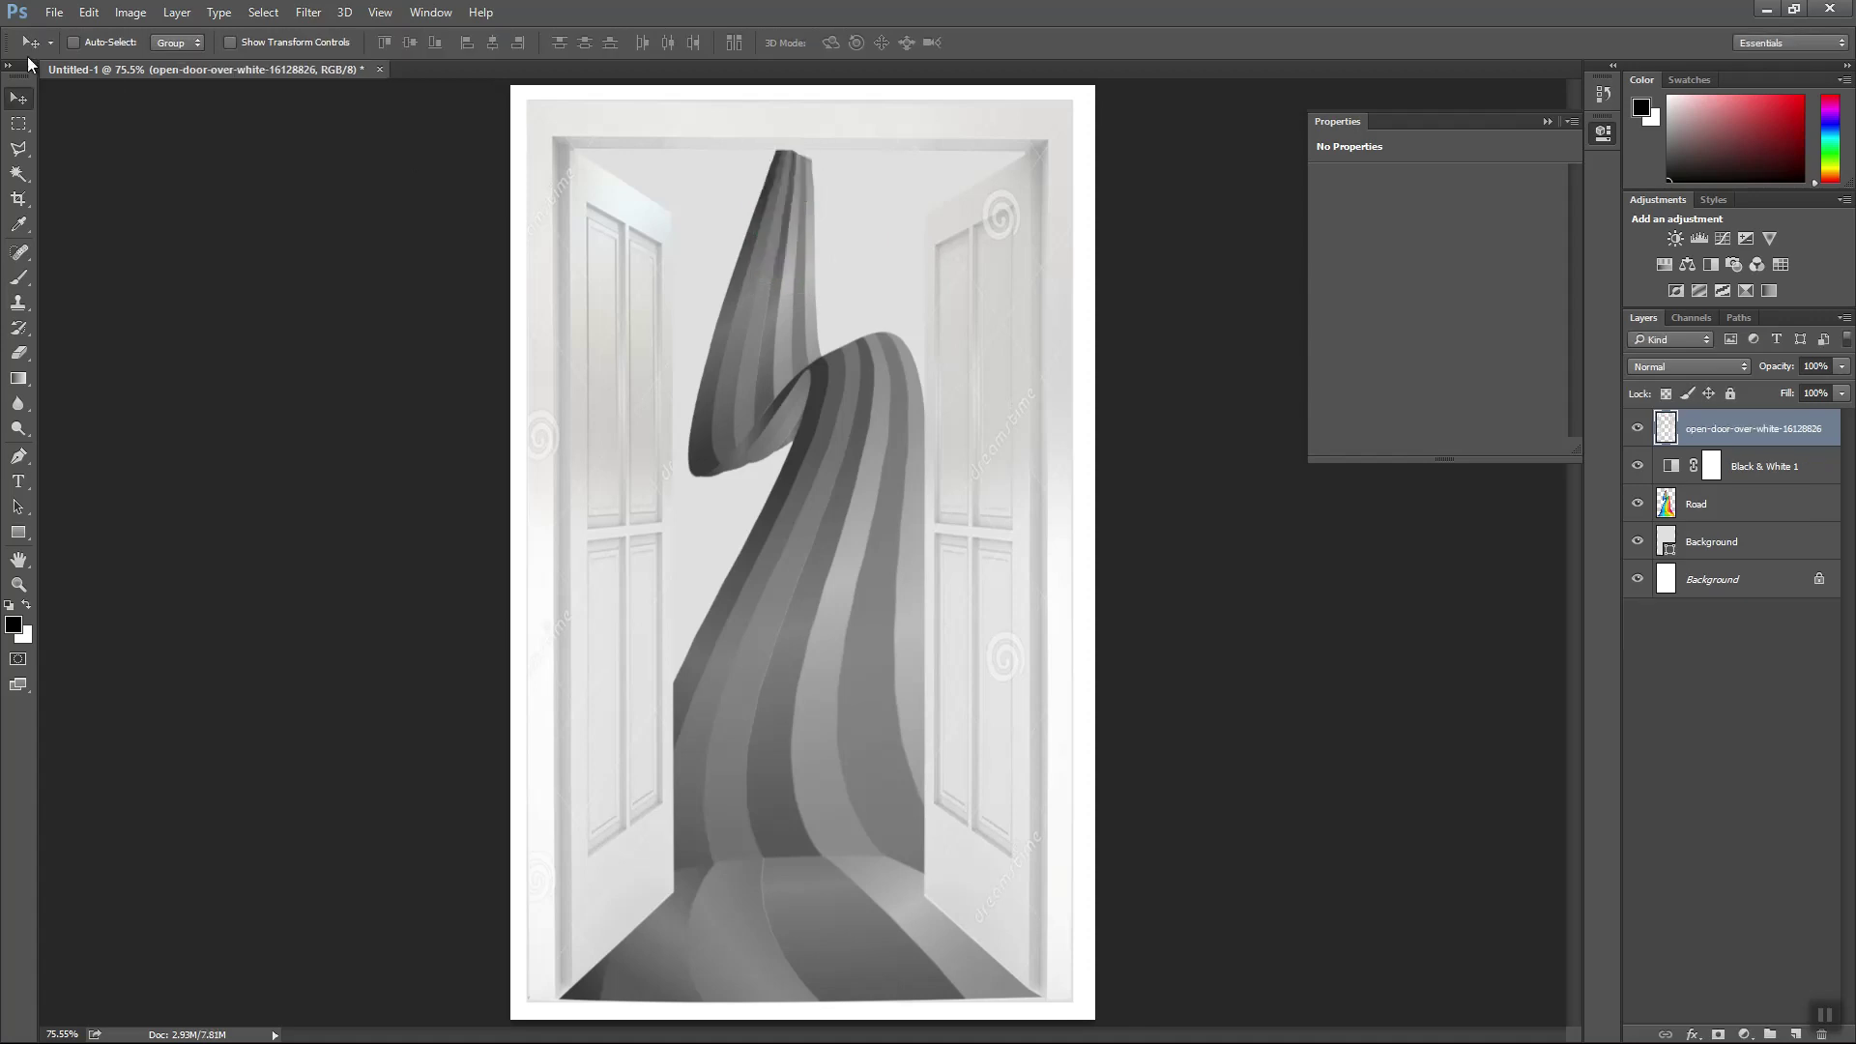
click(55, 11)
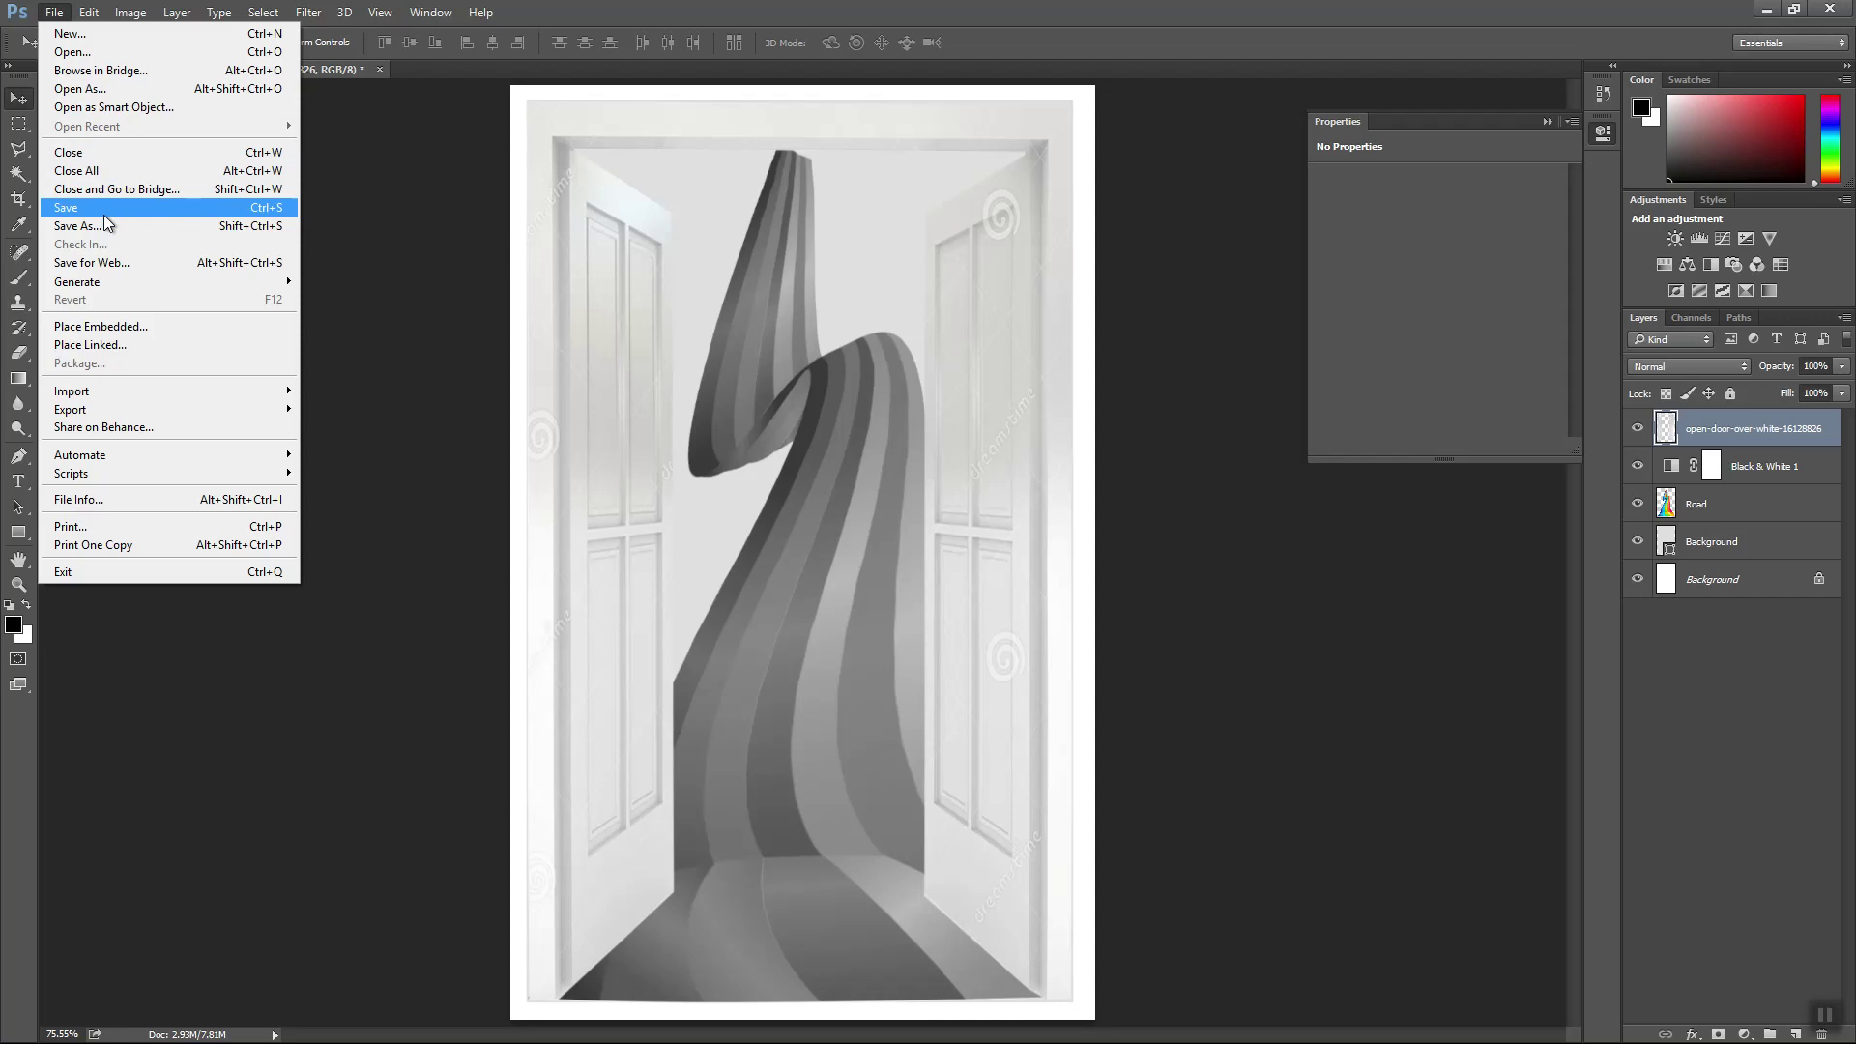
click(106, 326)
click(635, 143)
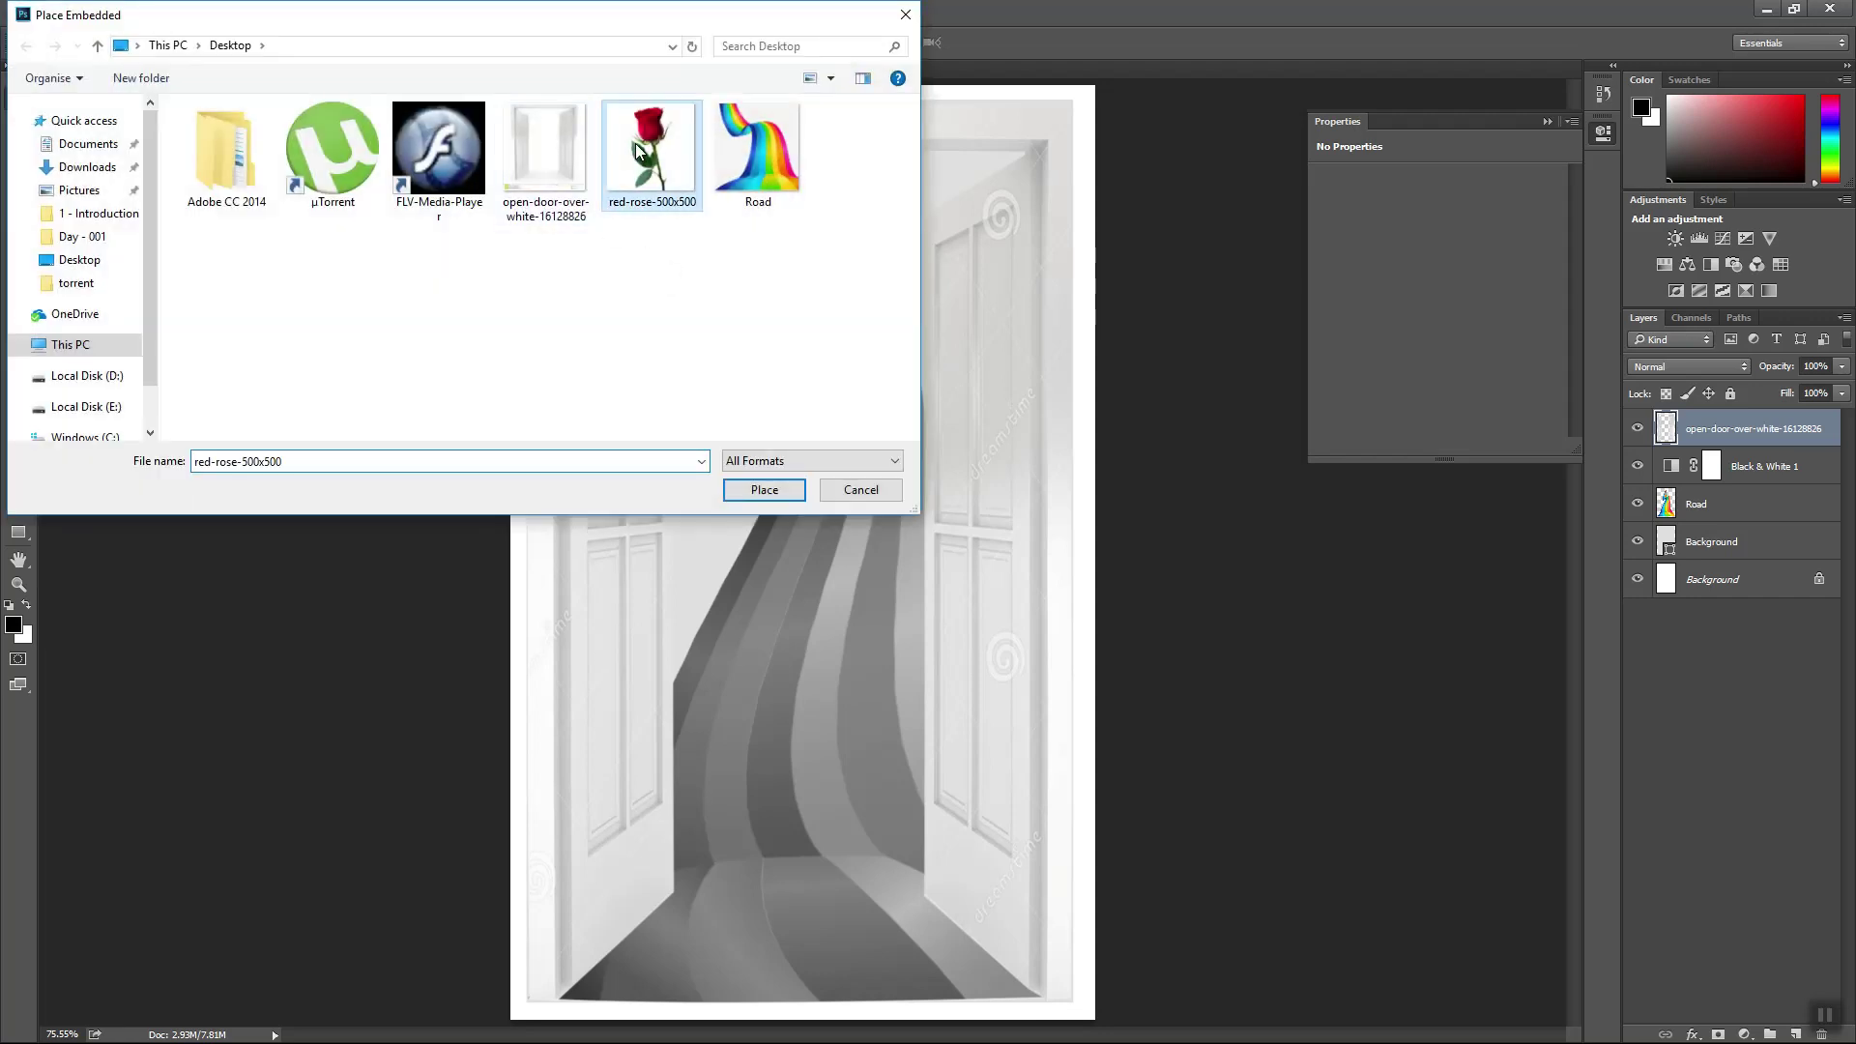
click(768, 491)
drag(803, 477, 789, 191)
drag(967, 451, 854, 323)
drag(783, 239, 796, 180)
drag(863, 264, 859, 260)
key(Return)
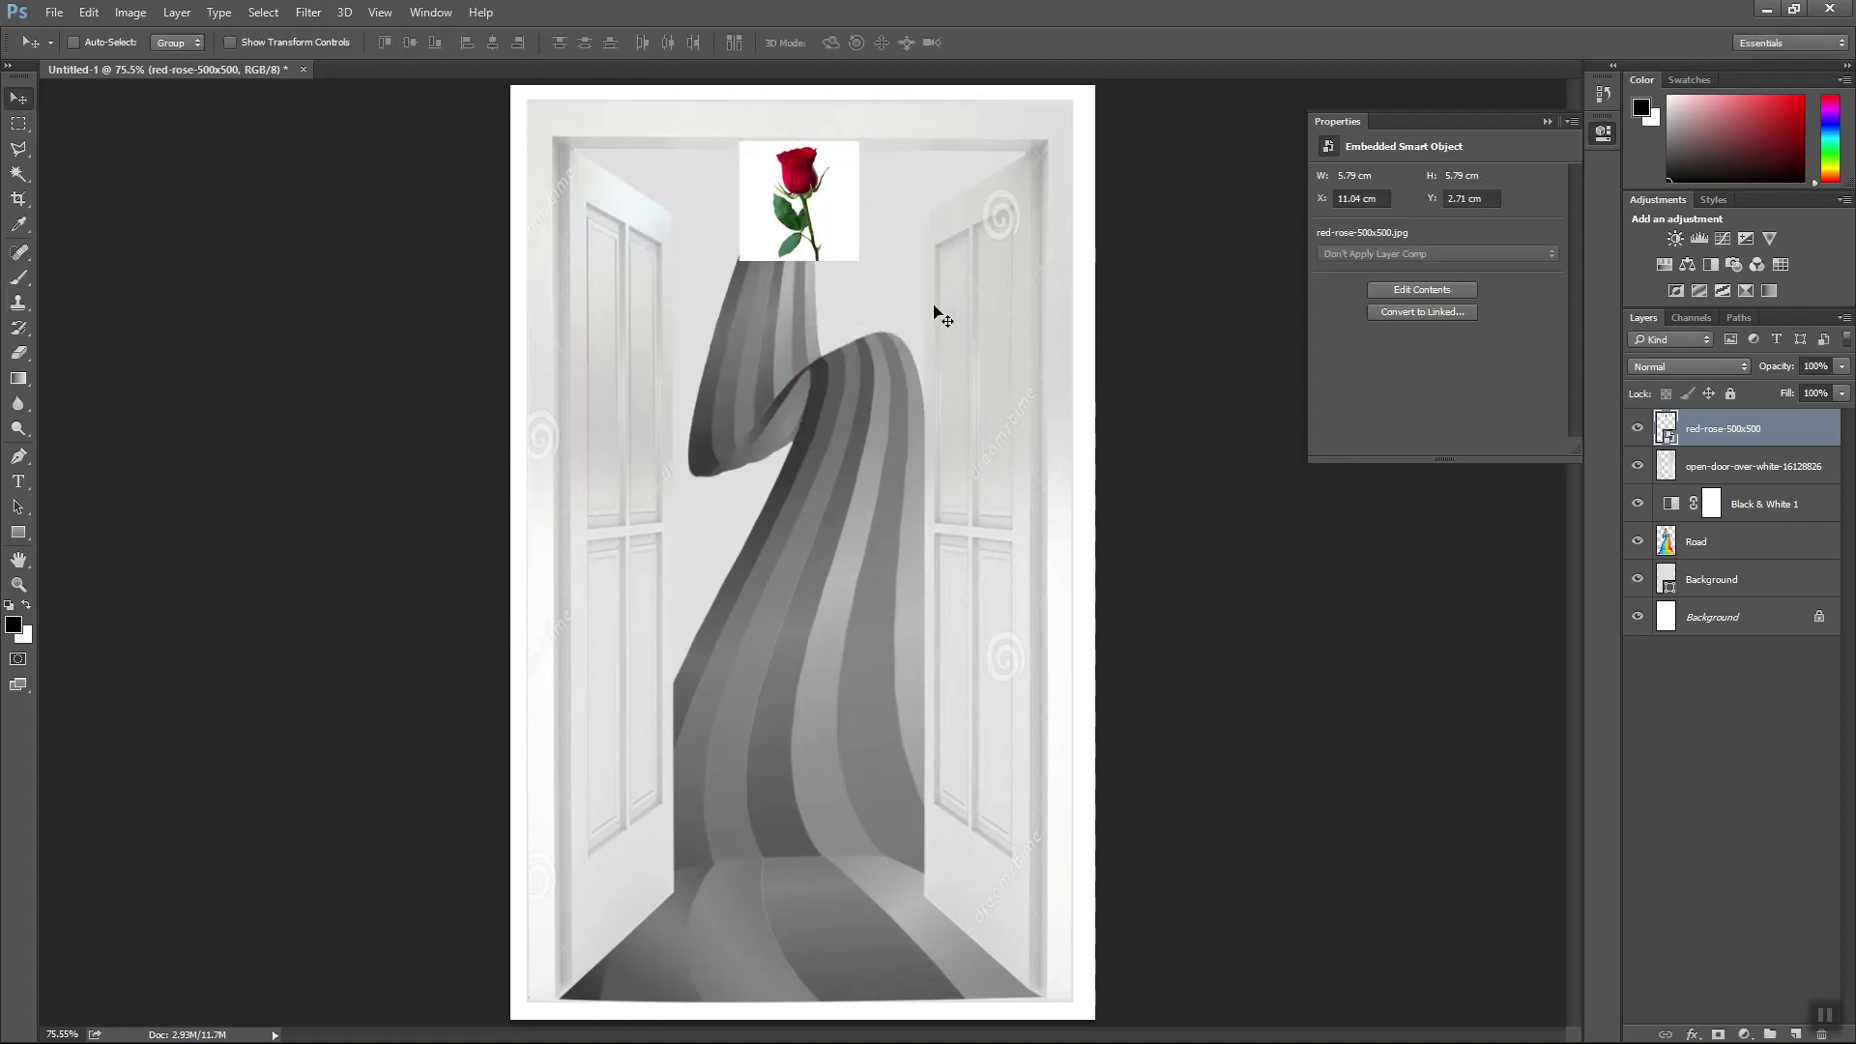
- Select the rose image's white background with the Magic Wand, rasterize the smart object, erase the background, and clear the selection
click(19, 173)
click(837, 230)
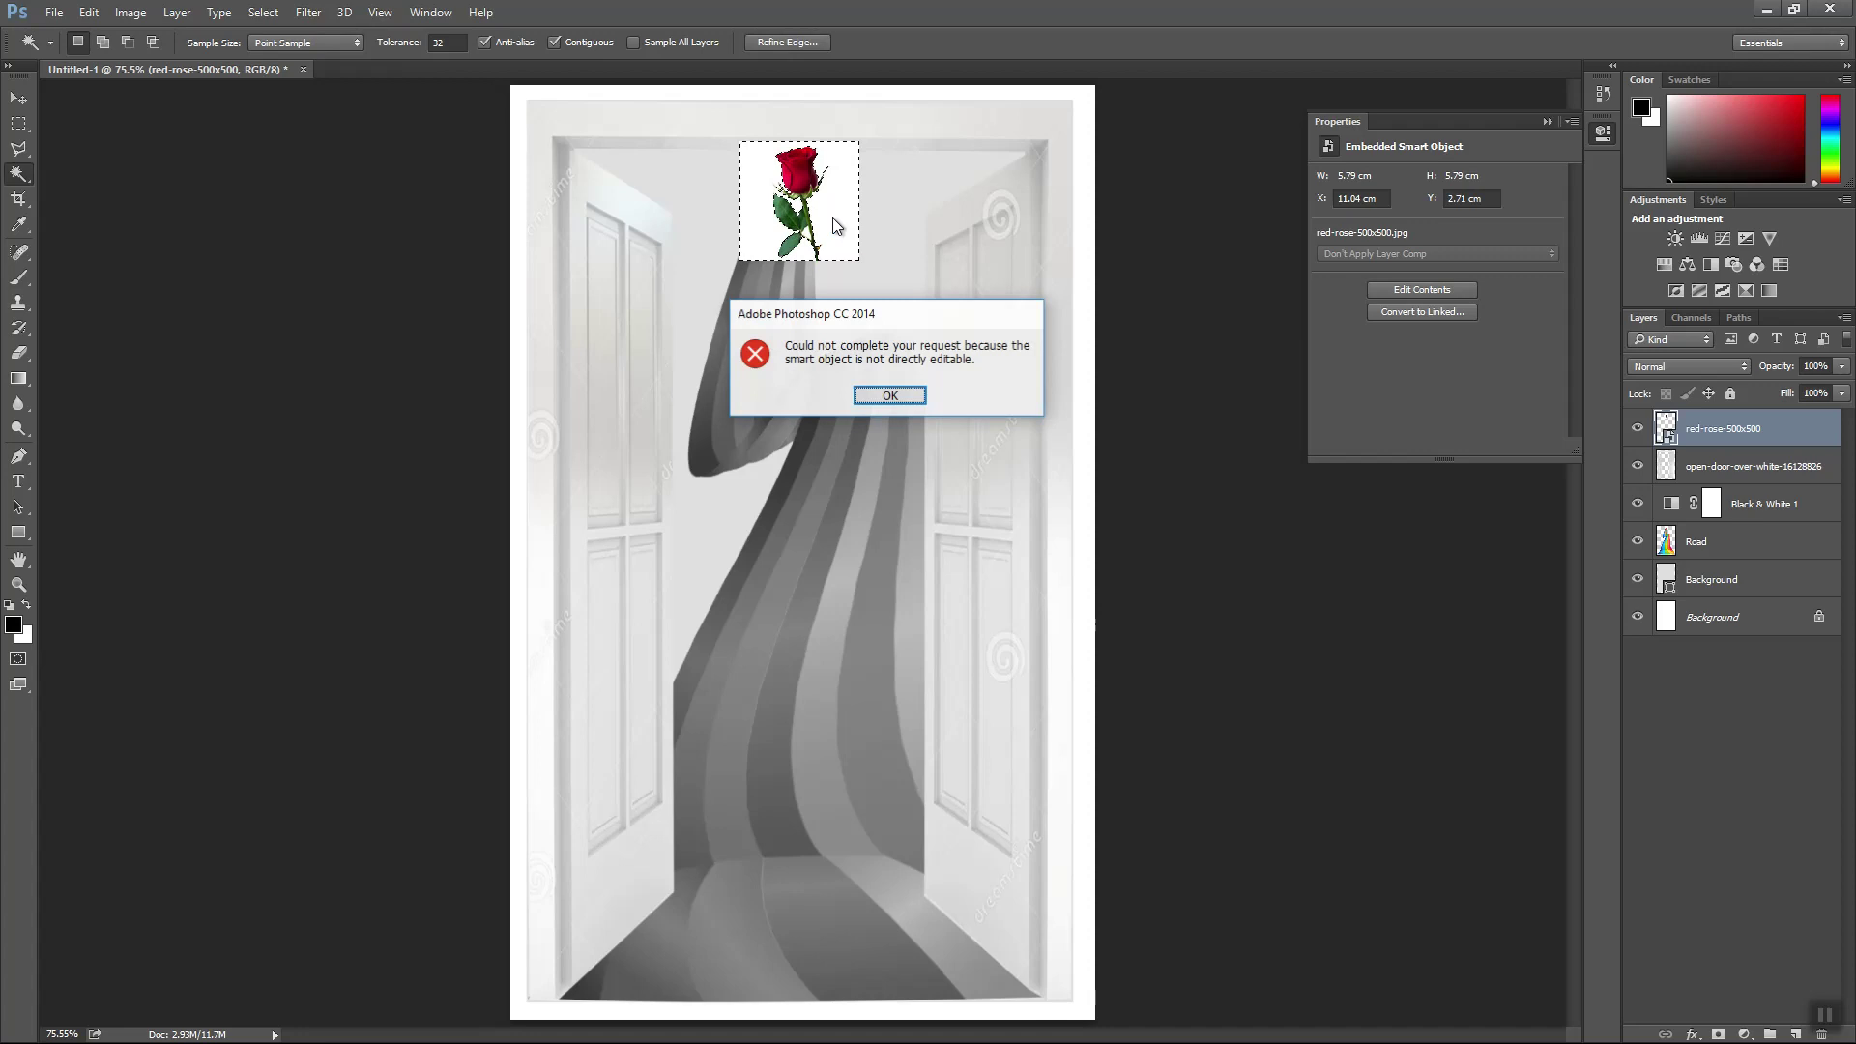
click(890, 394)
click(18, 353)
click(787, 228)
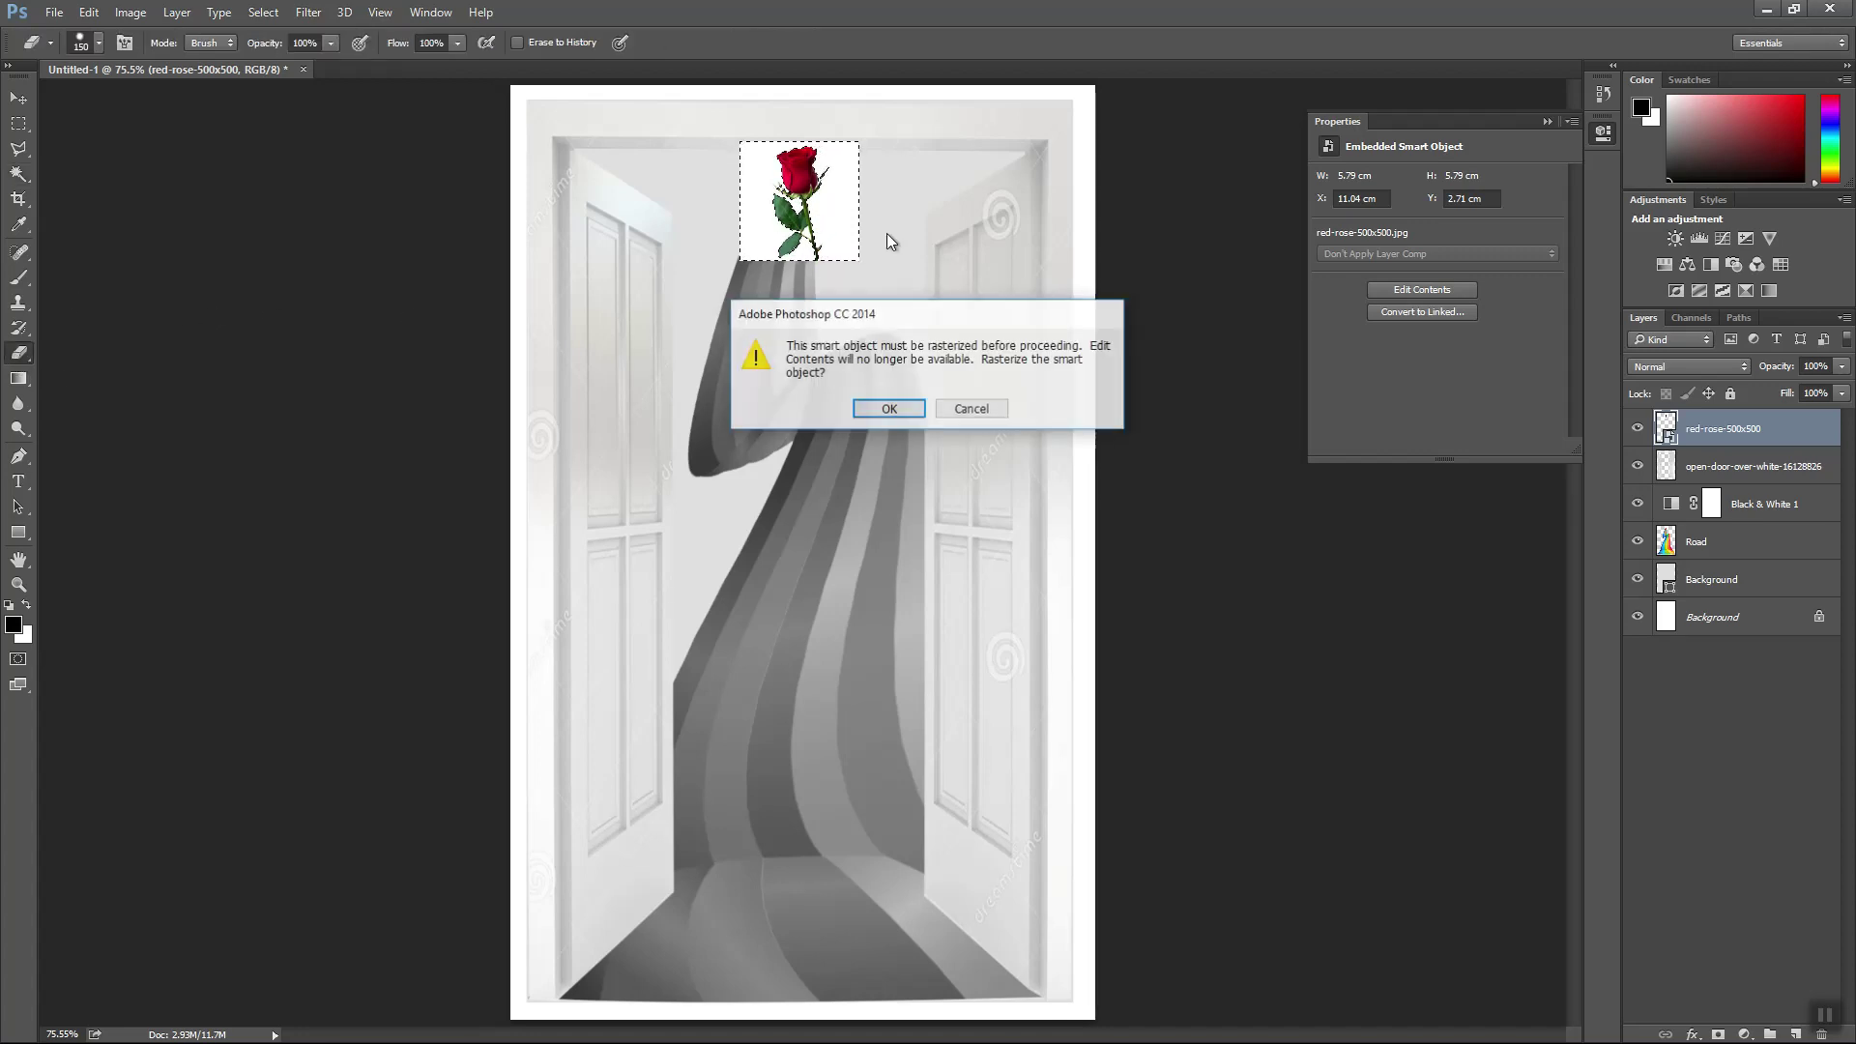
click(881, 406)
drag(841, 259, 754, 183)
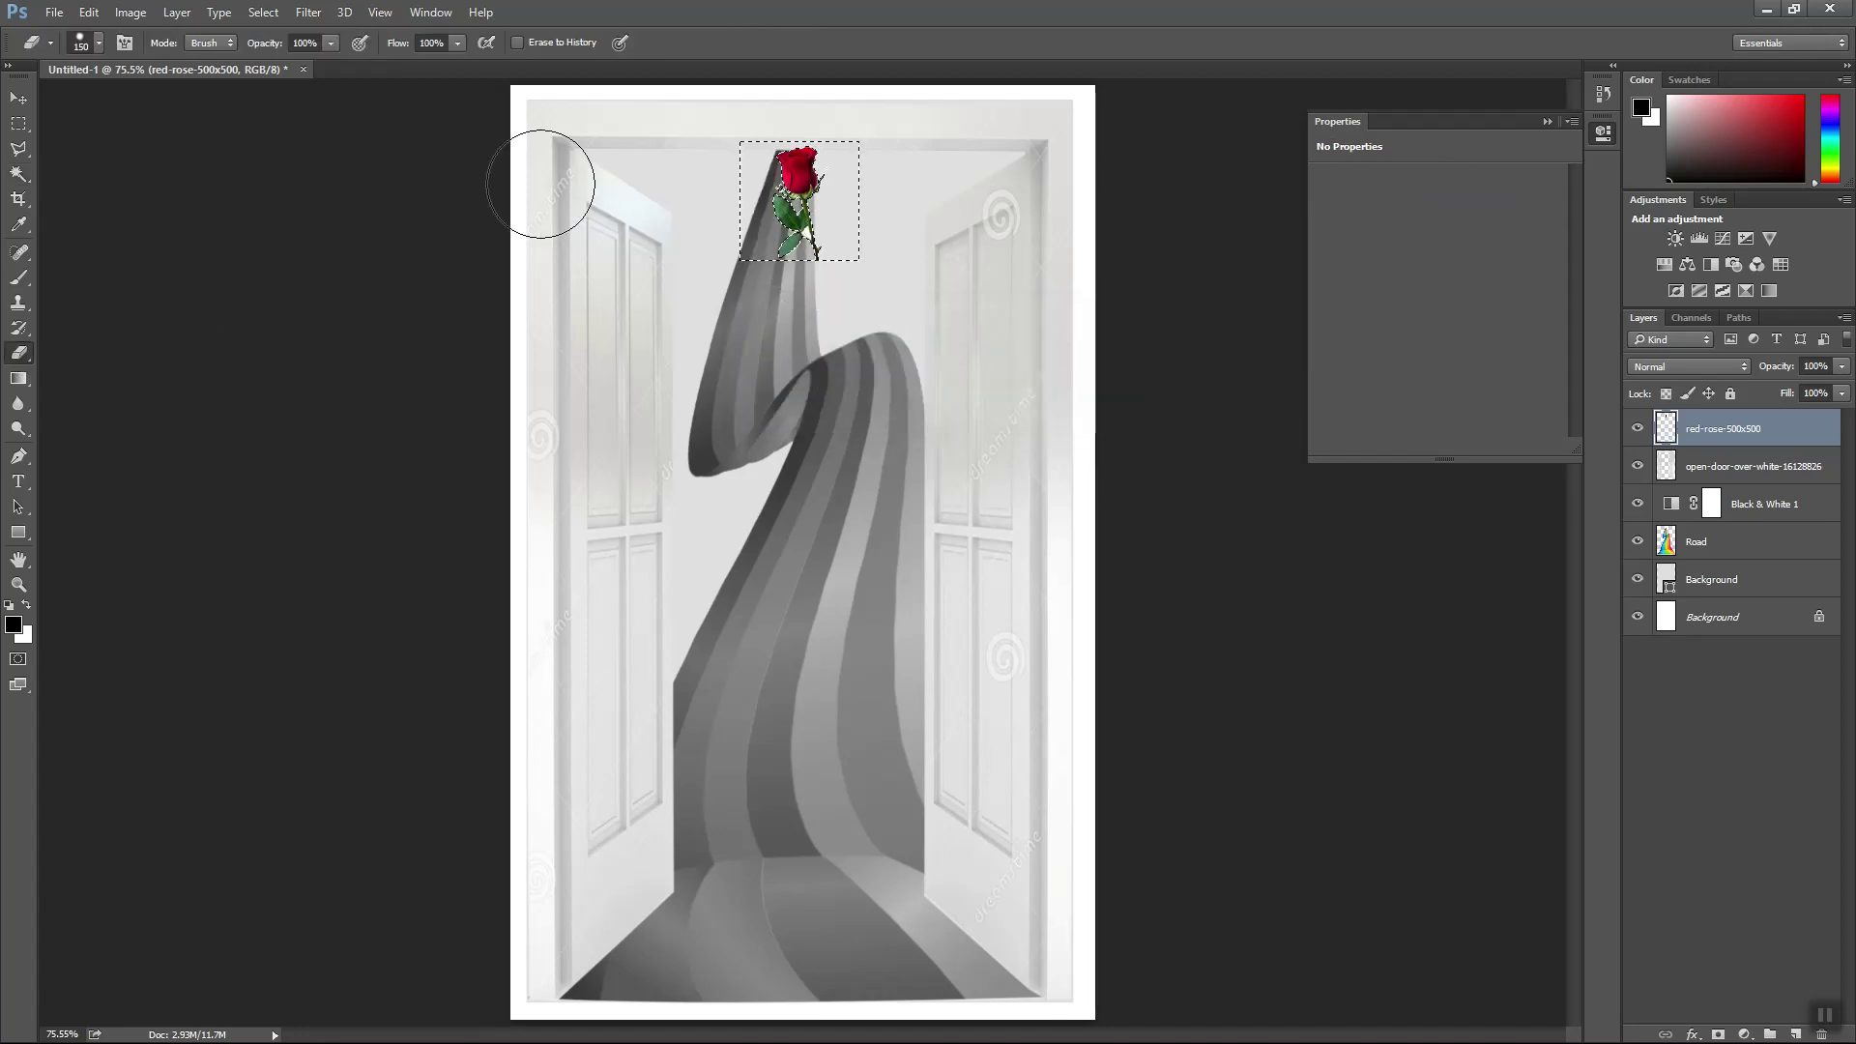
click(18, 125)
click(318, 169)
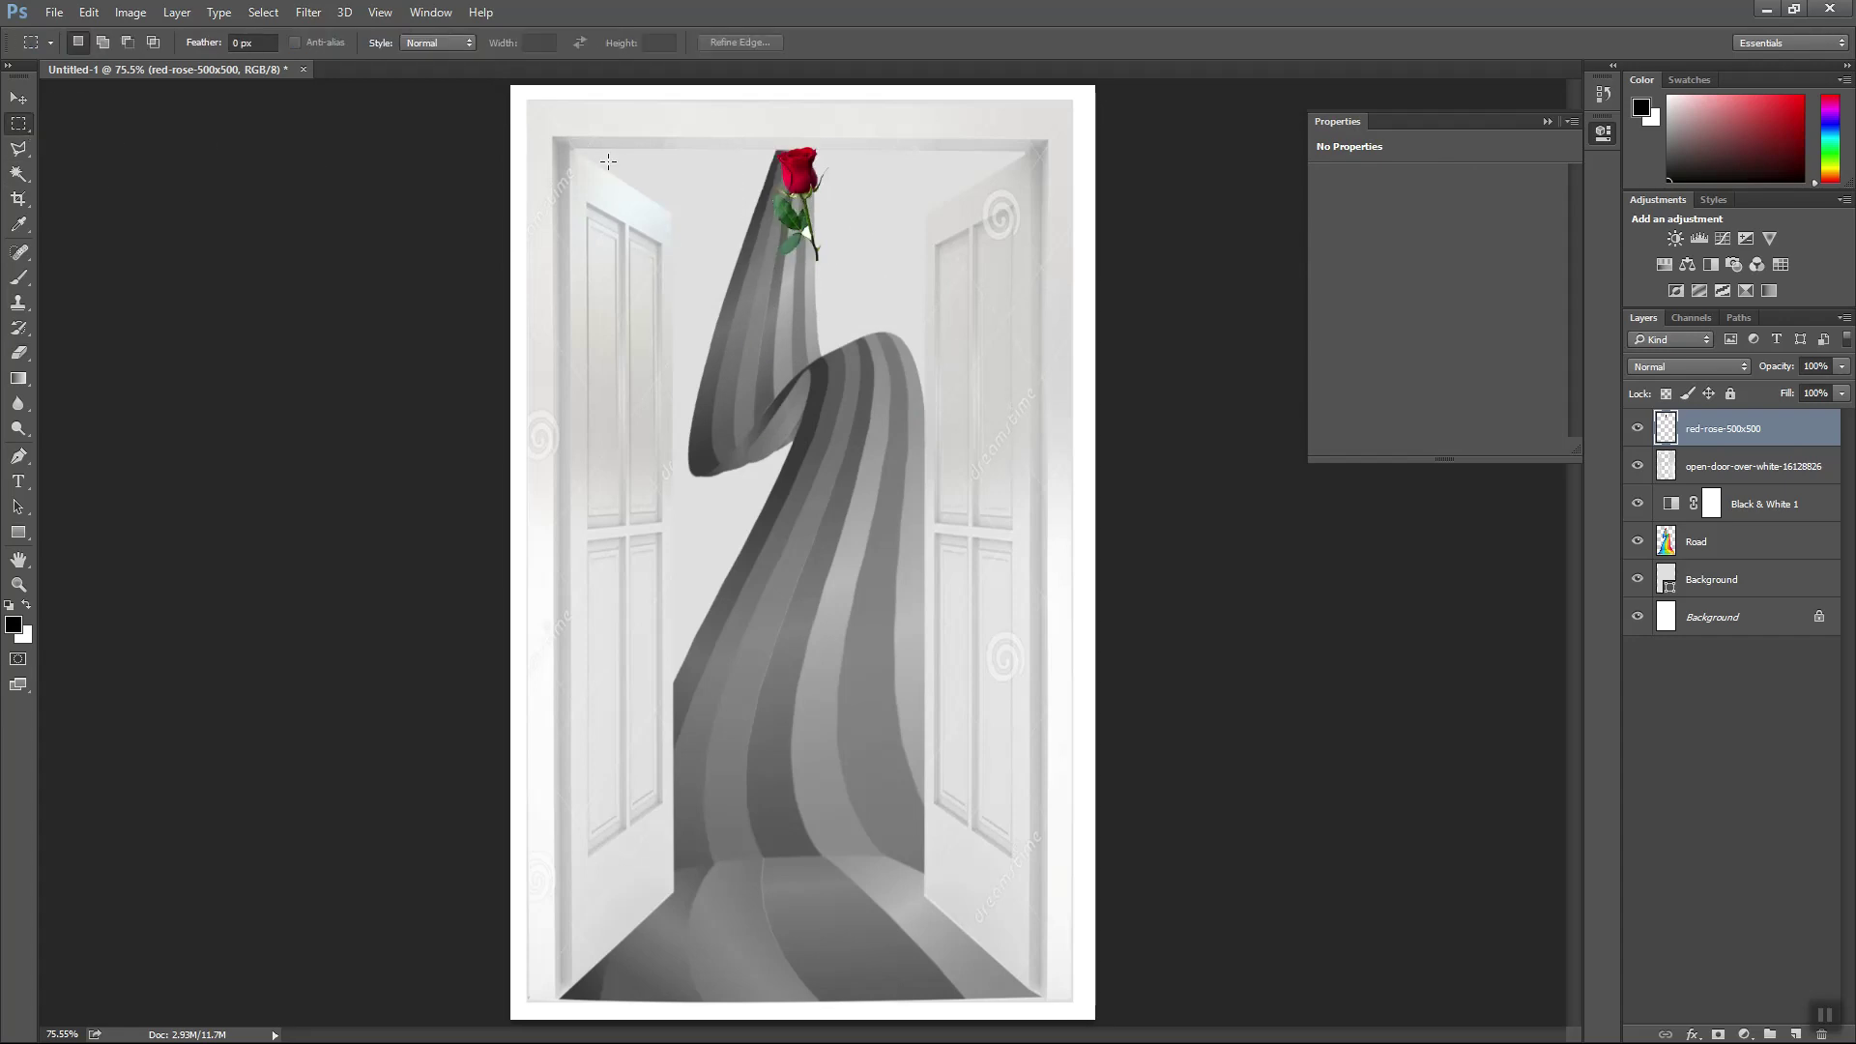
- Move the cut-out rose onto the road's upper end and scale it down to fit within the road's width
key(v)
drag(810, 188, 790, 201)
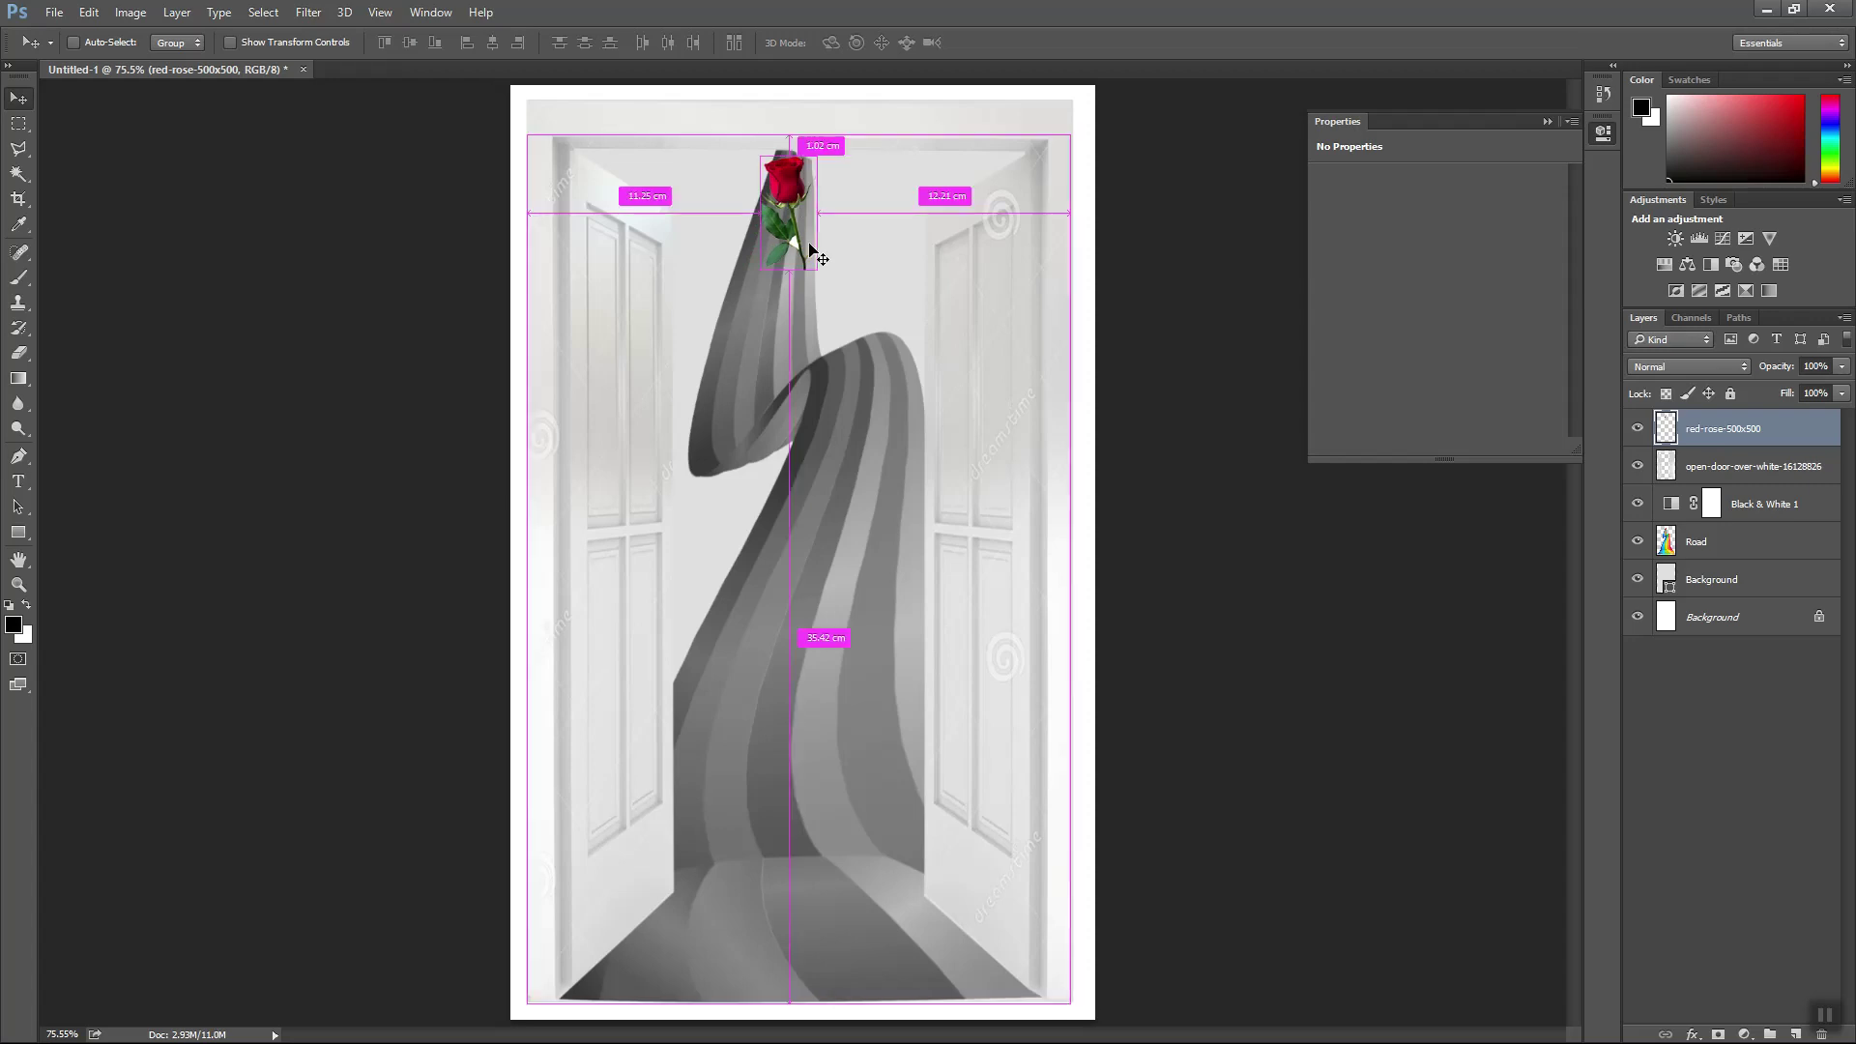
key(ctrl+t)
drag(830, 276, 791, 212)
key(Return)
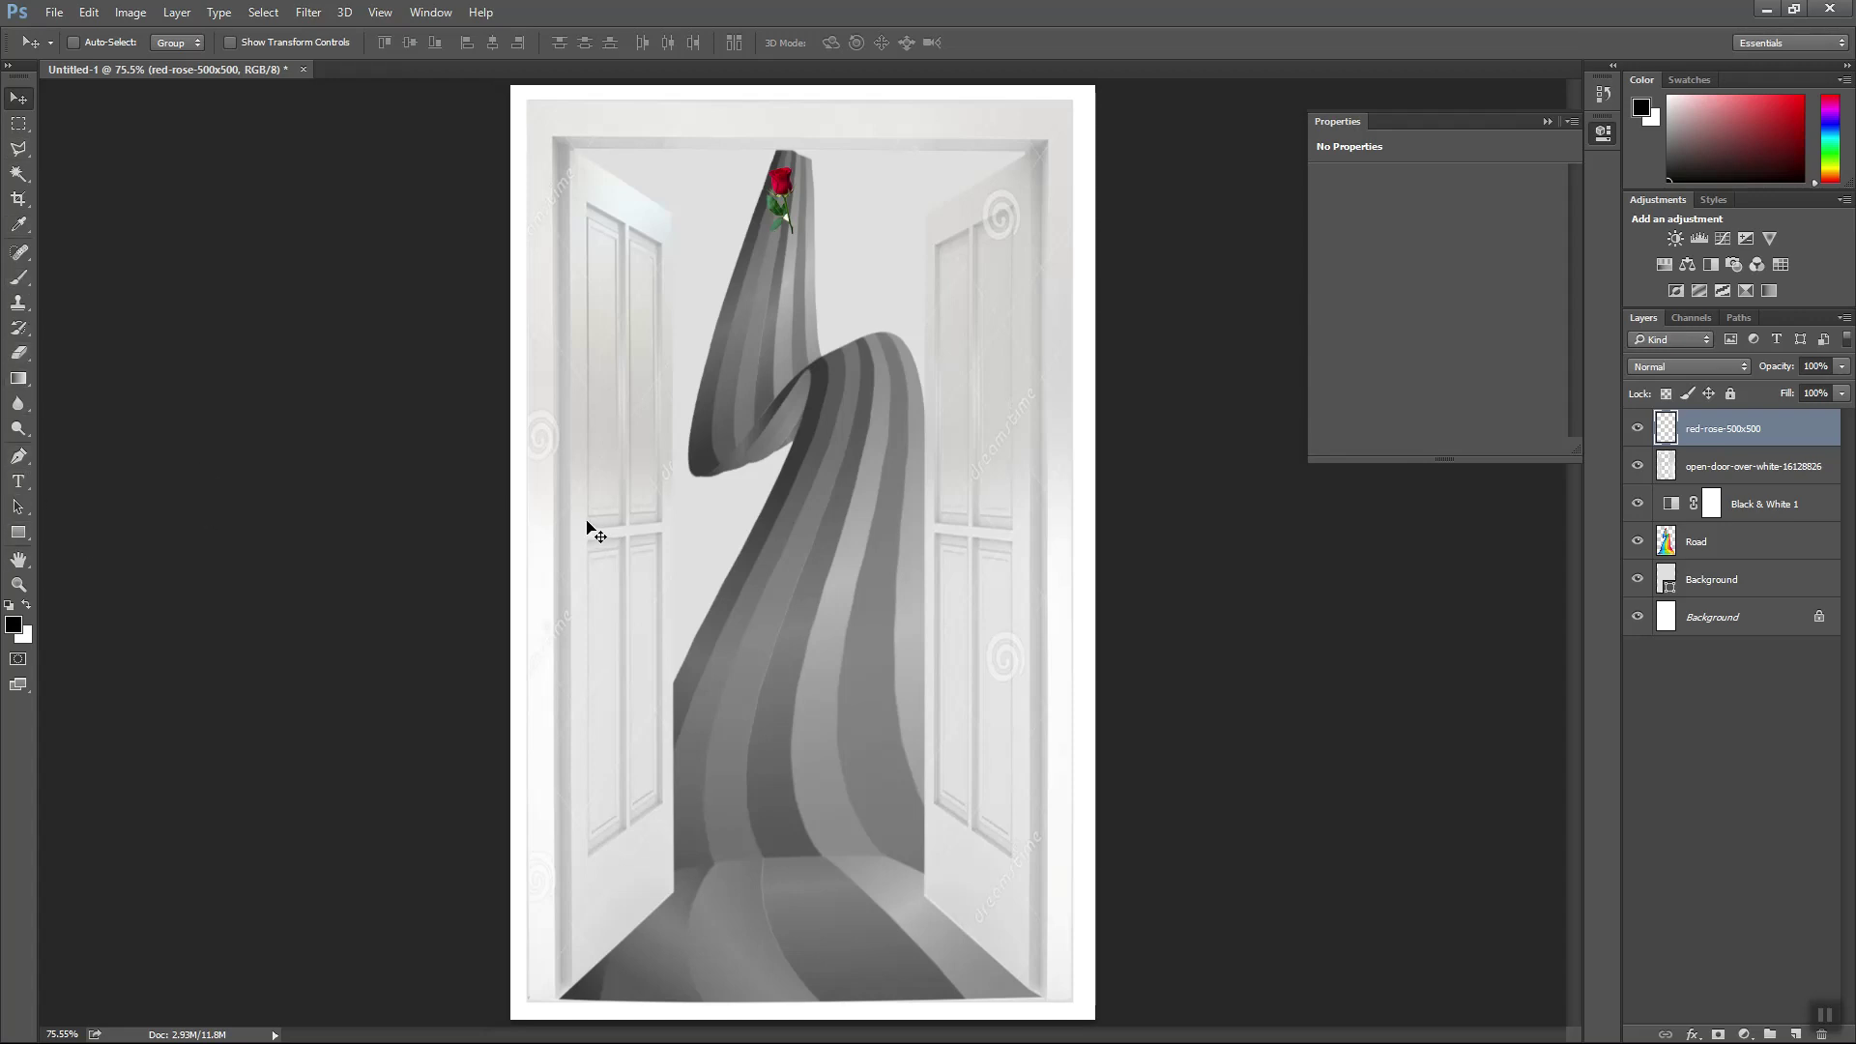
- Try the Polygon tool by drawing a five-sided shape about 14 cm wide over the left door, and undo it
click(19, 532)
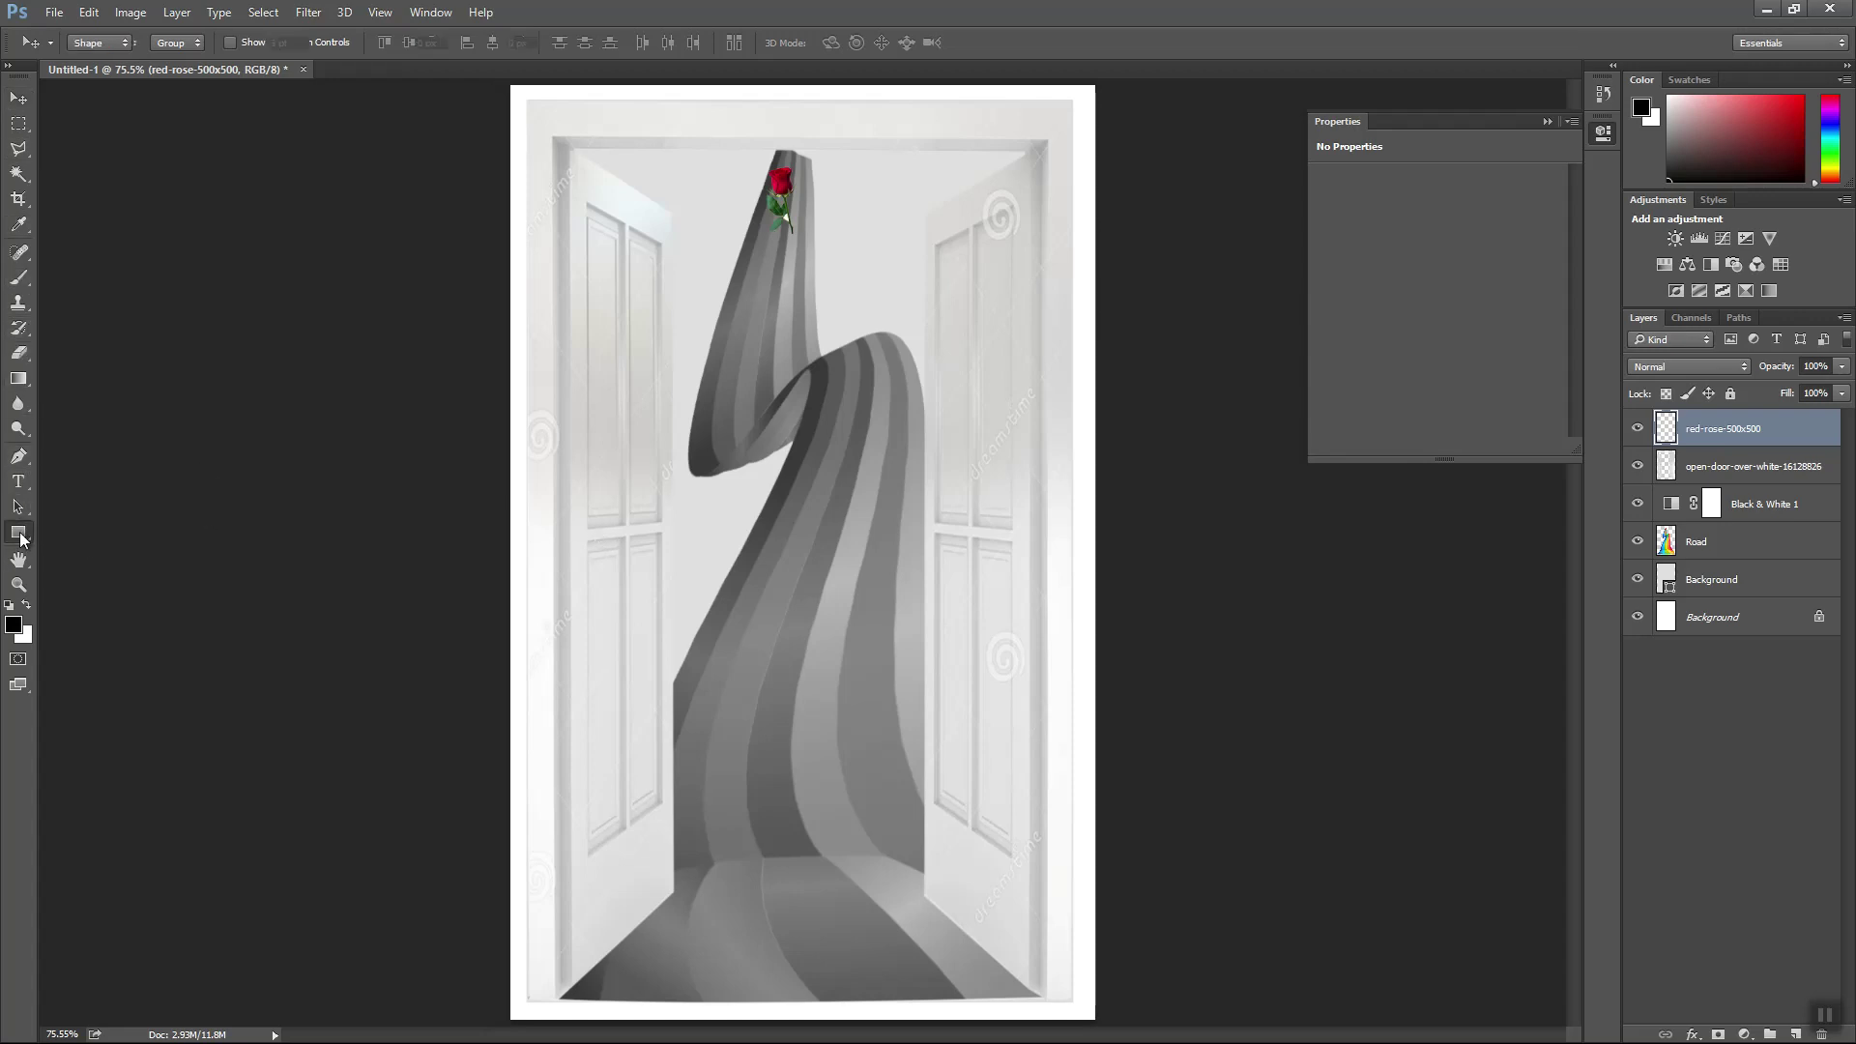
click(125, 583)
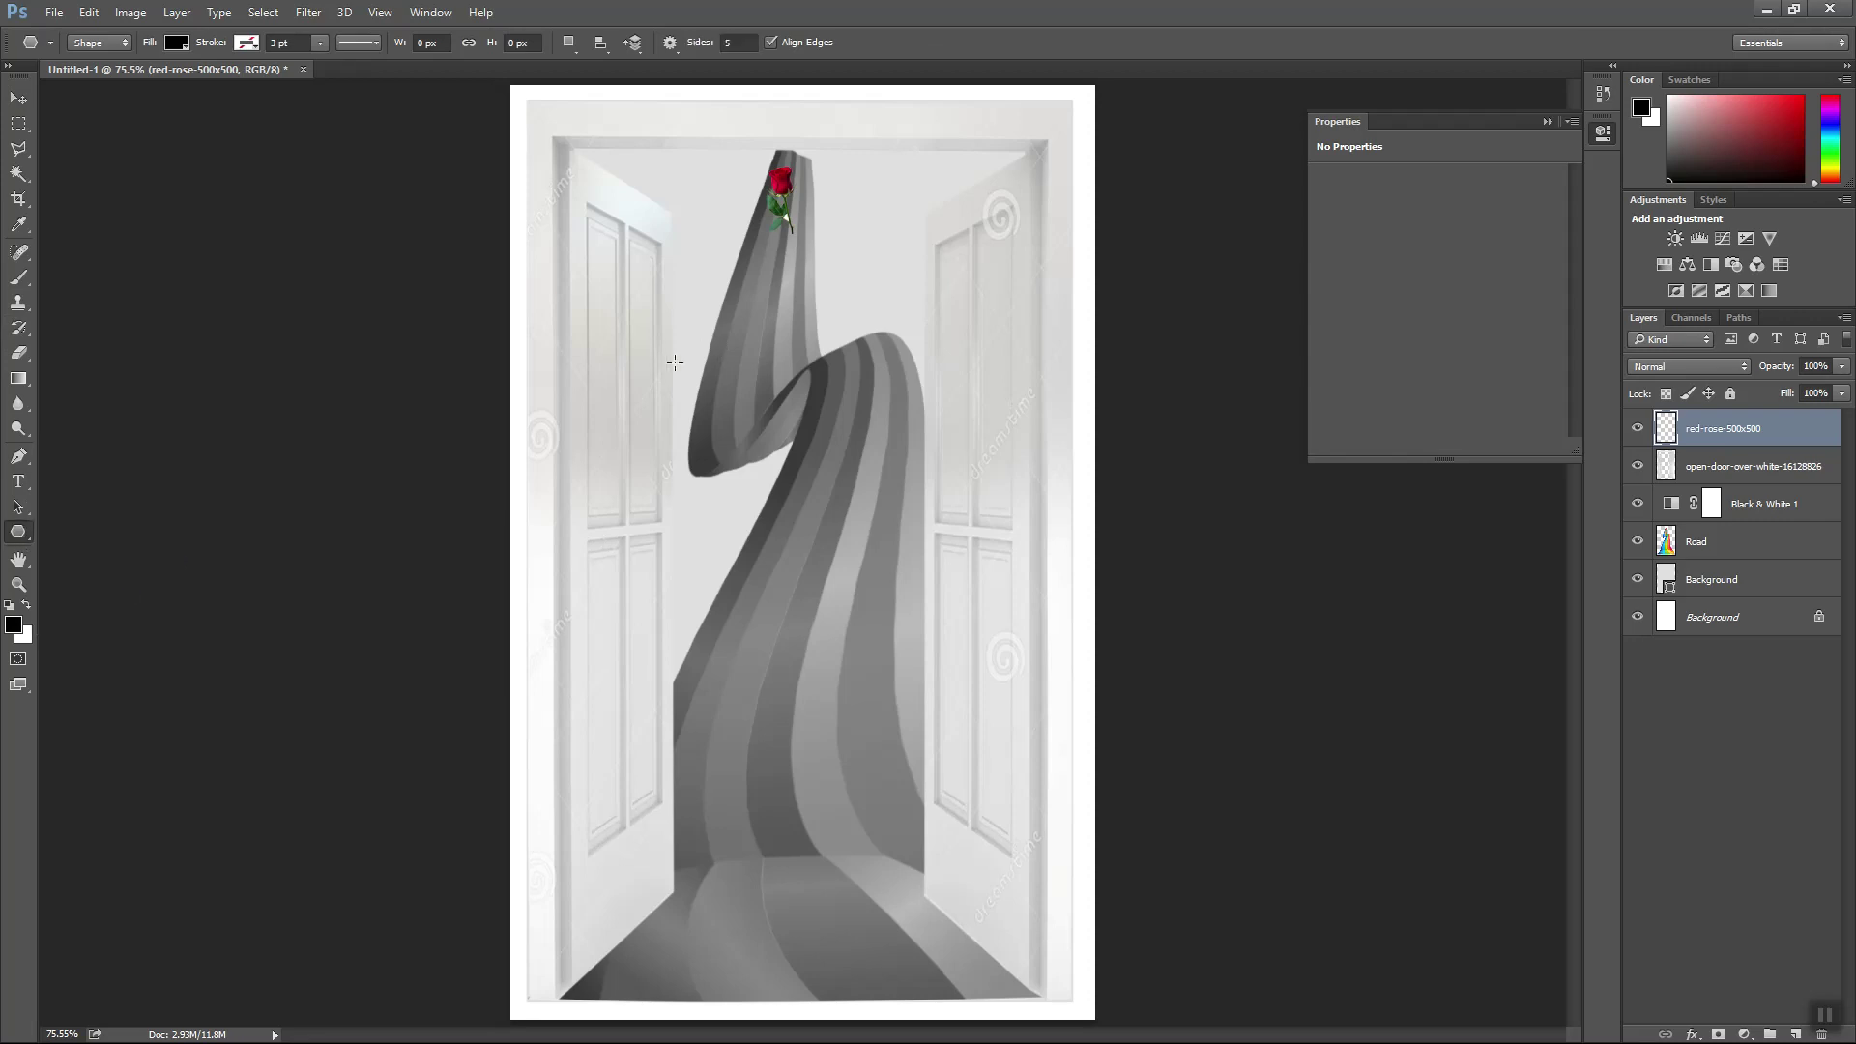
drag(623, 261, 769, 339)
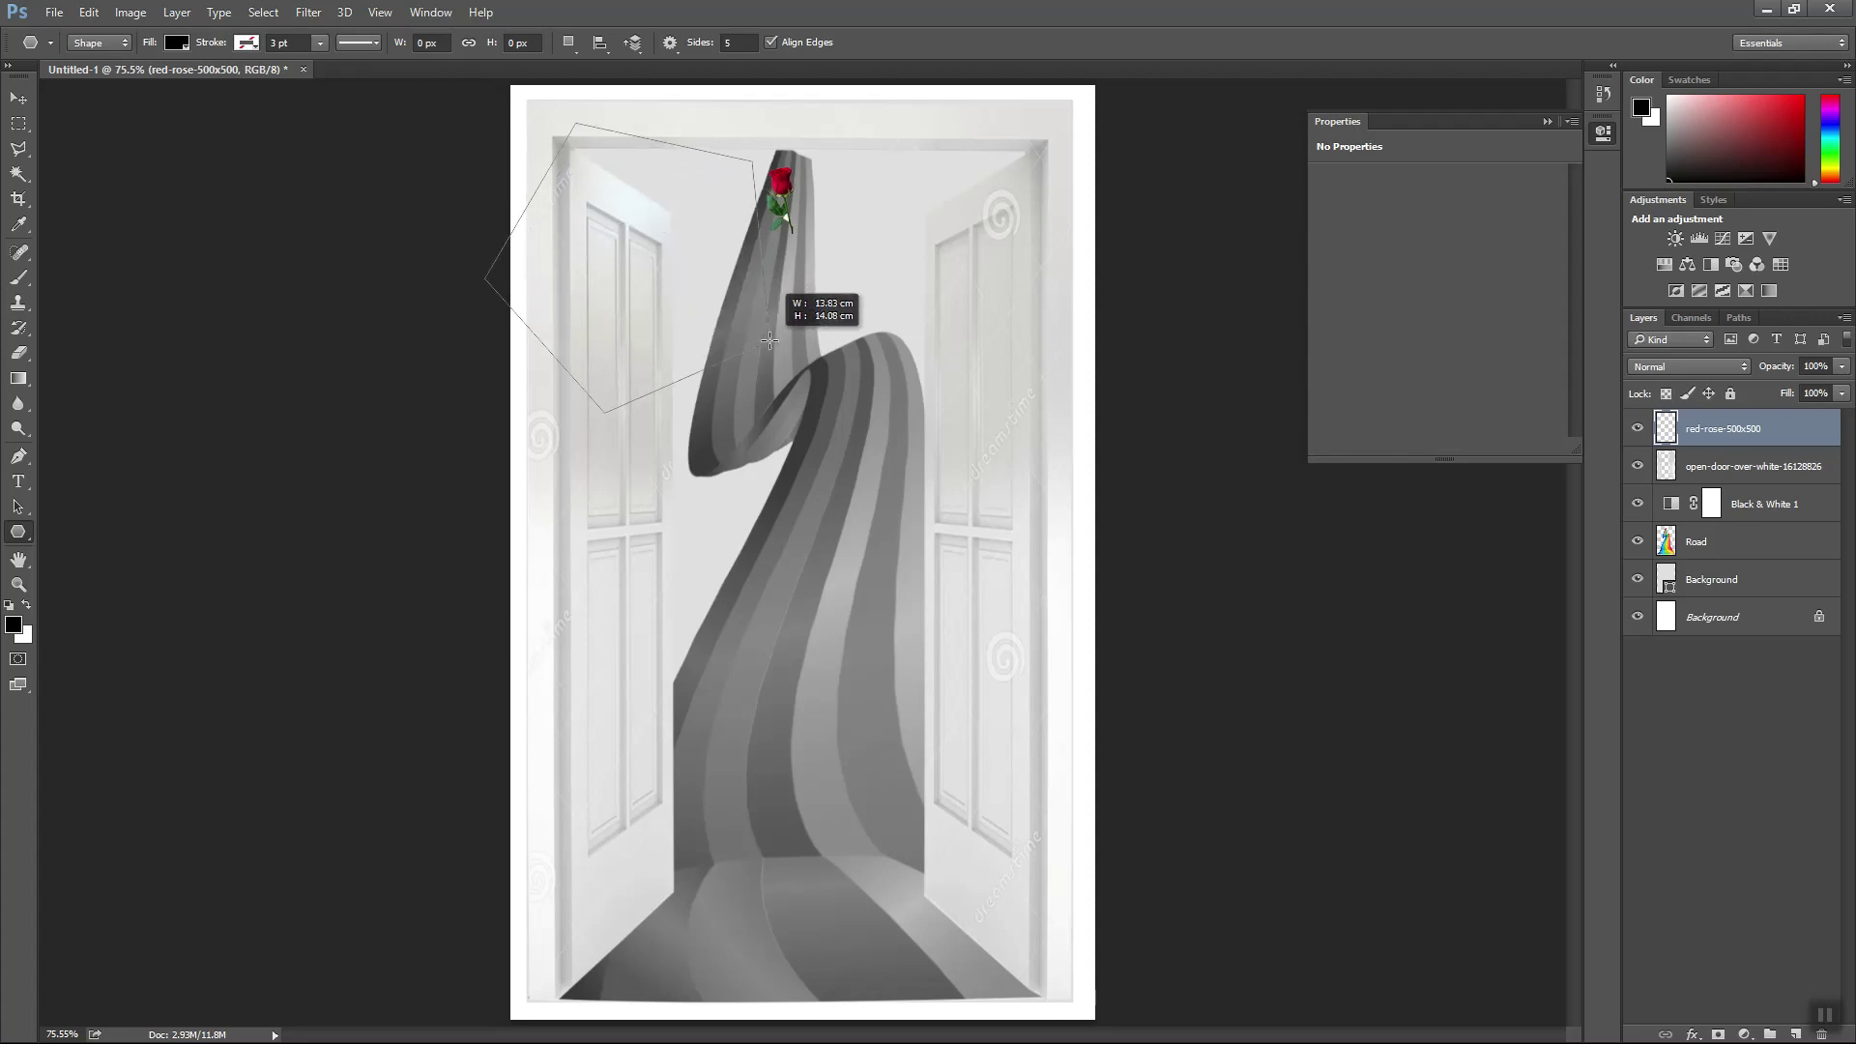
drag(770, 339, 770, 339)
key(ctrl+z)
- Set the Polygon tool to 13 sides, draw a test shape over the road's upper part, and undo it
click(753, 46)
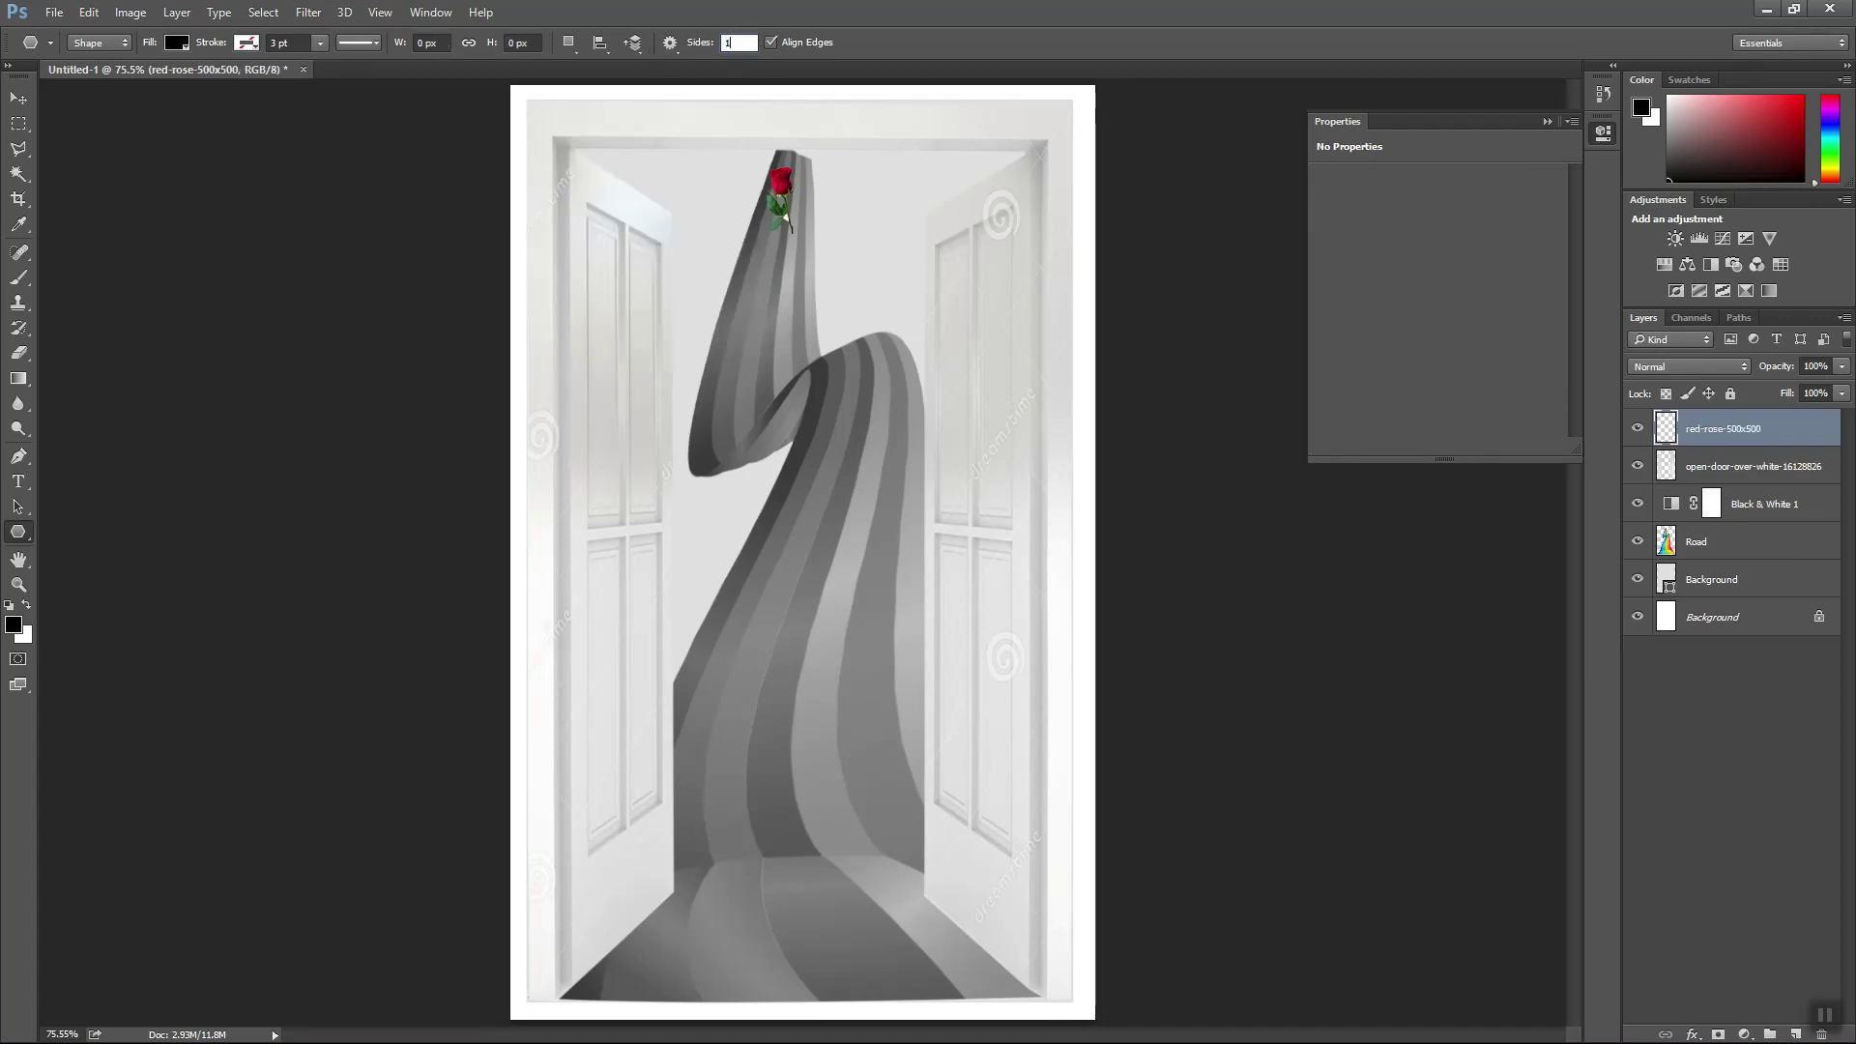
text(13)
drag(731, 236, 783, 275)
key(ctrl+z)
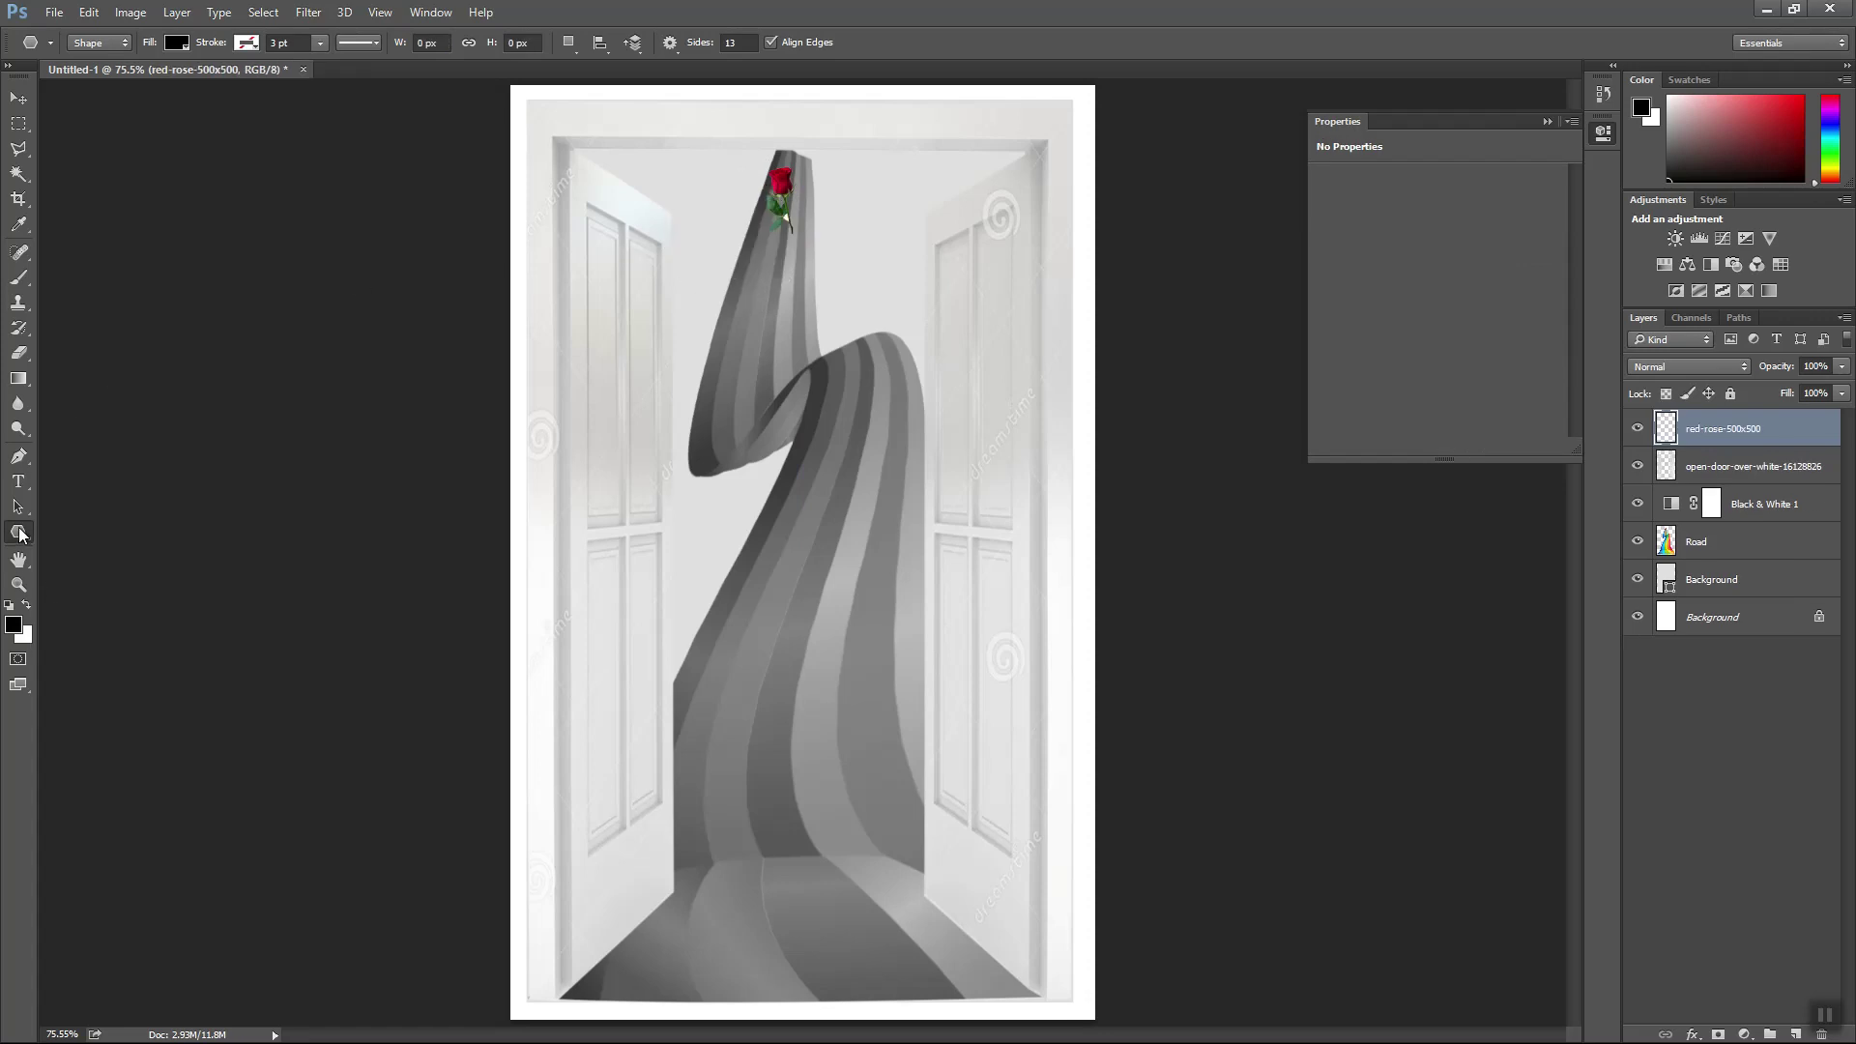
- Switch to the Custom Shape tool, enlarge its shape picker, and replace the current shapes with the All set
right_click(18, 531)
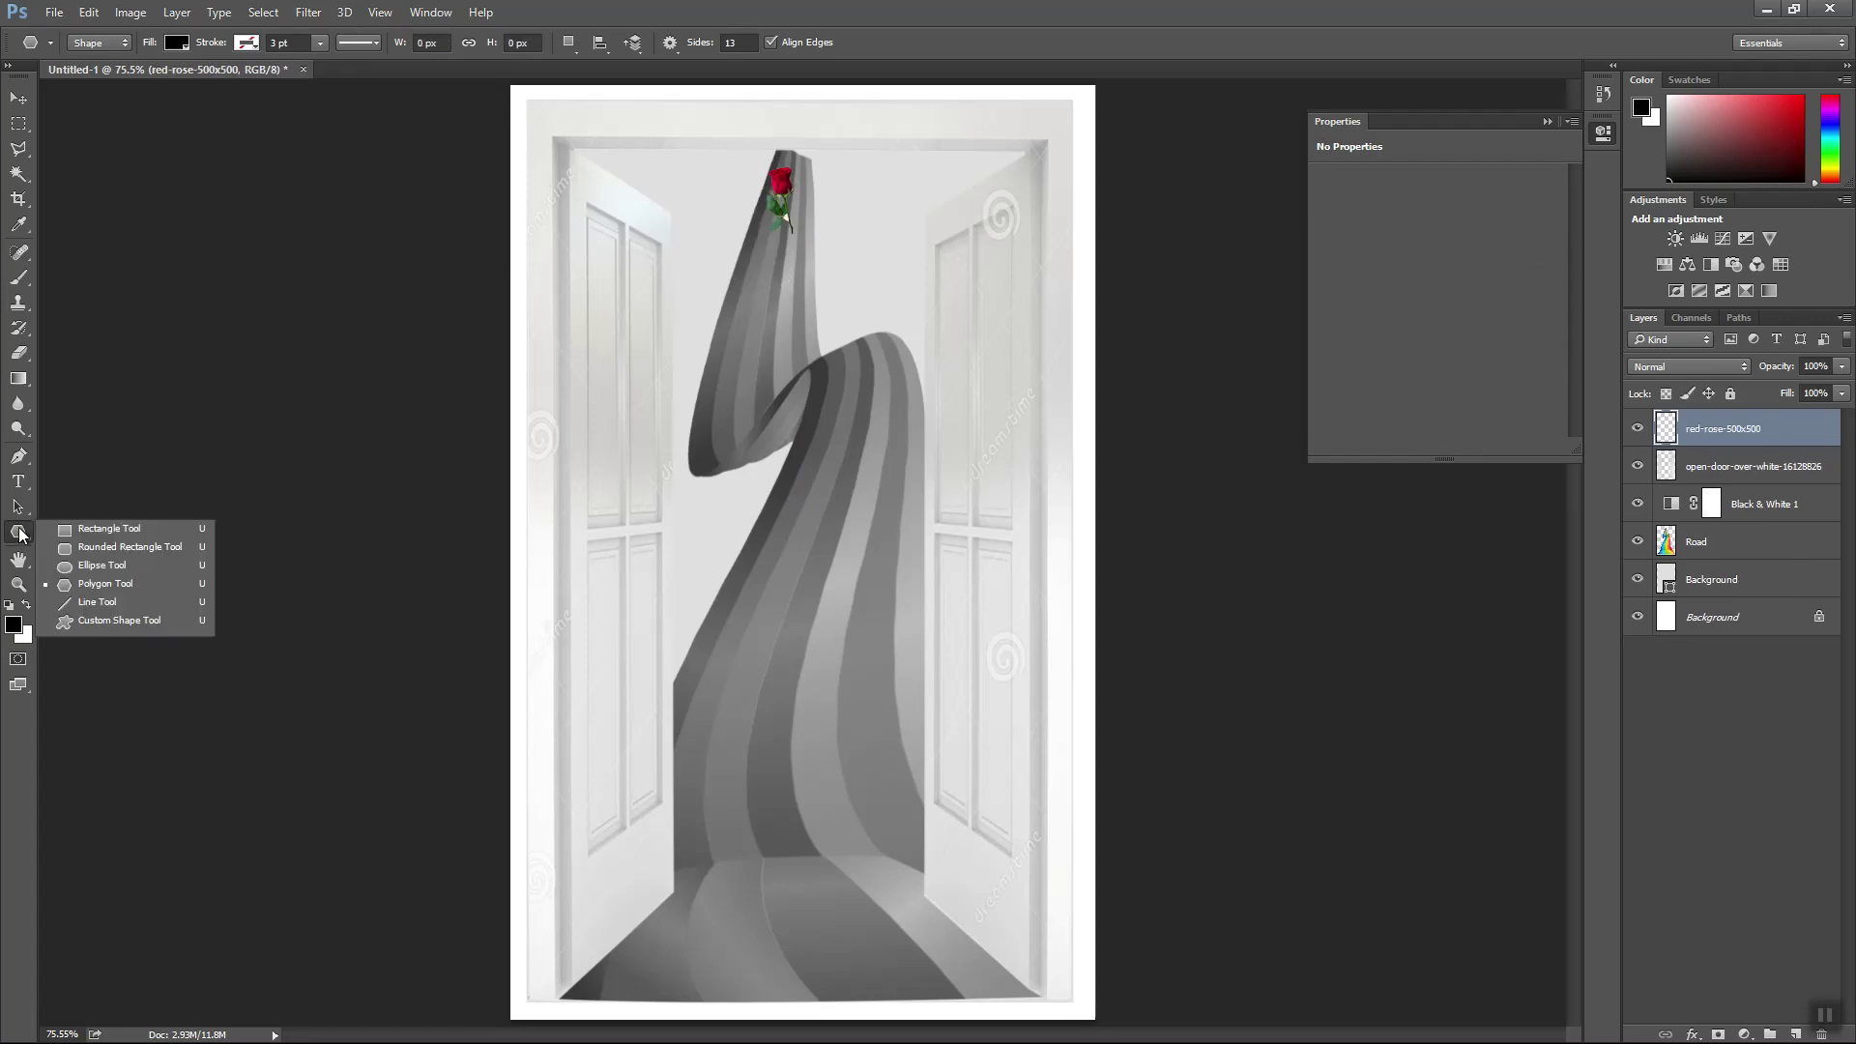
click(172, 619)
click(755, 43)
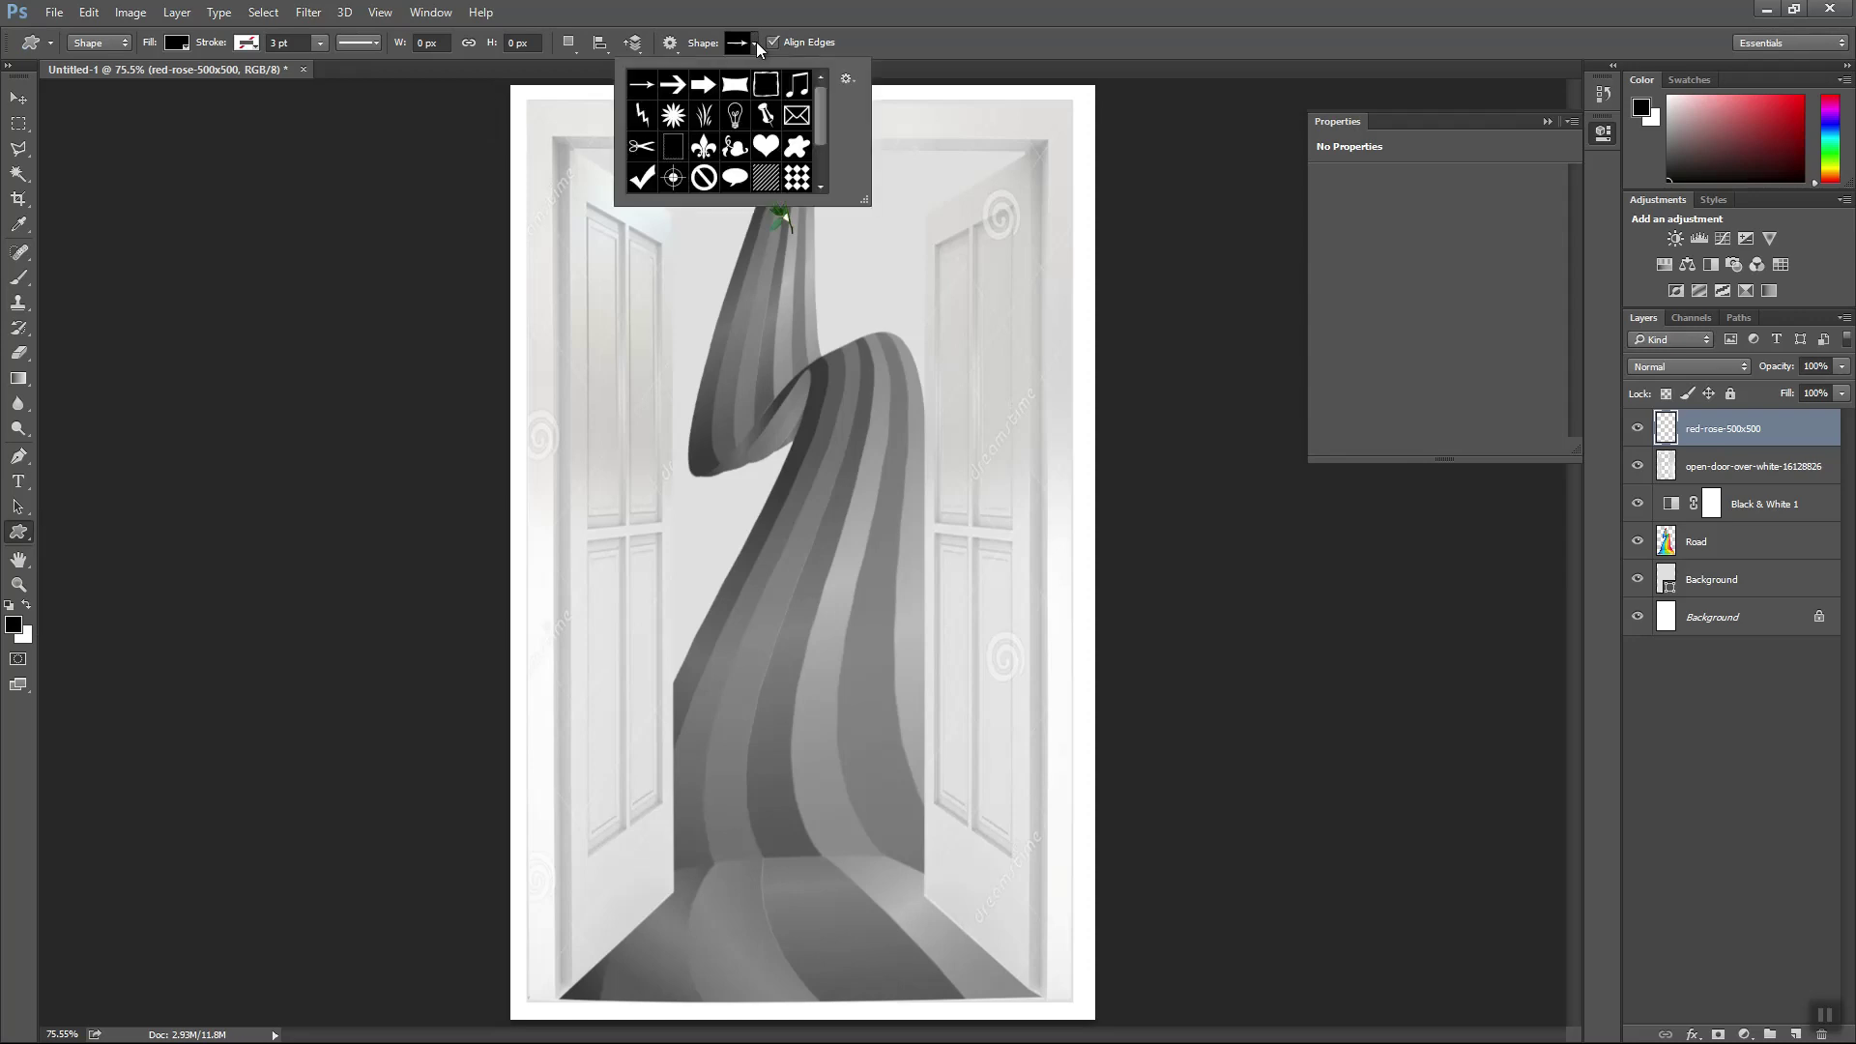
drag(866, 201, 1350, 840)
click(1328, 79)
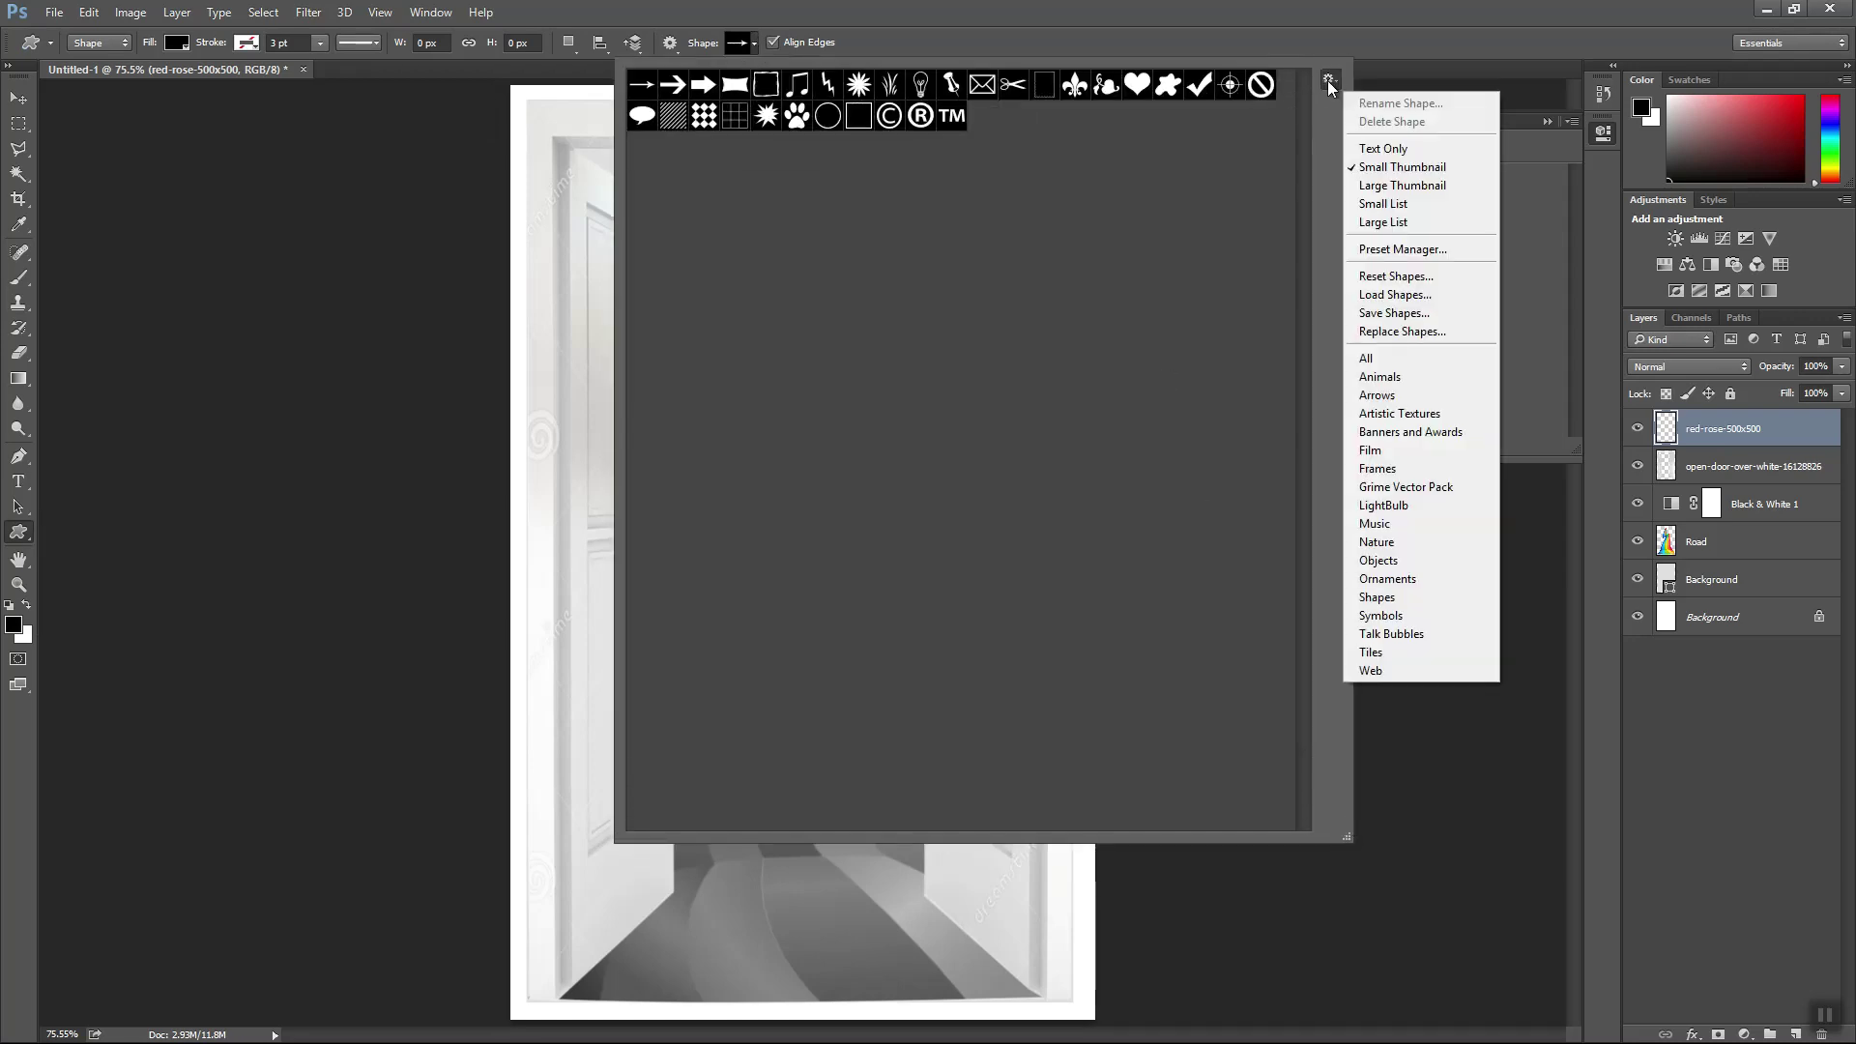
click(1366, 357)
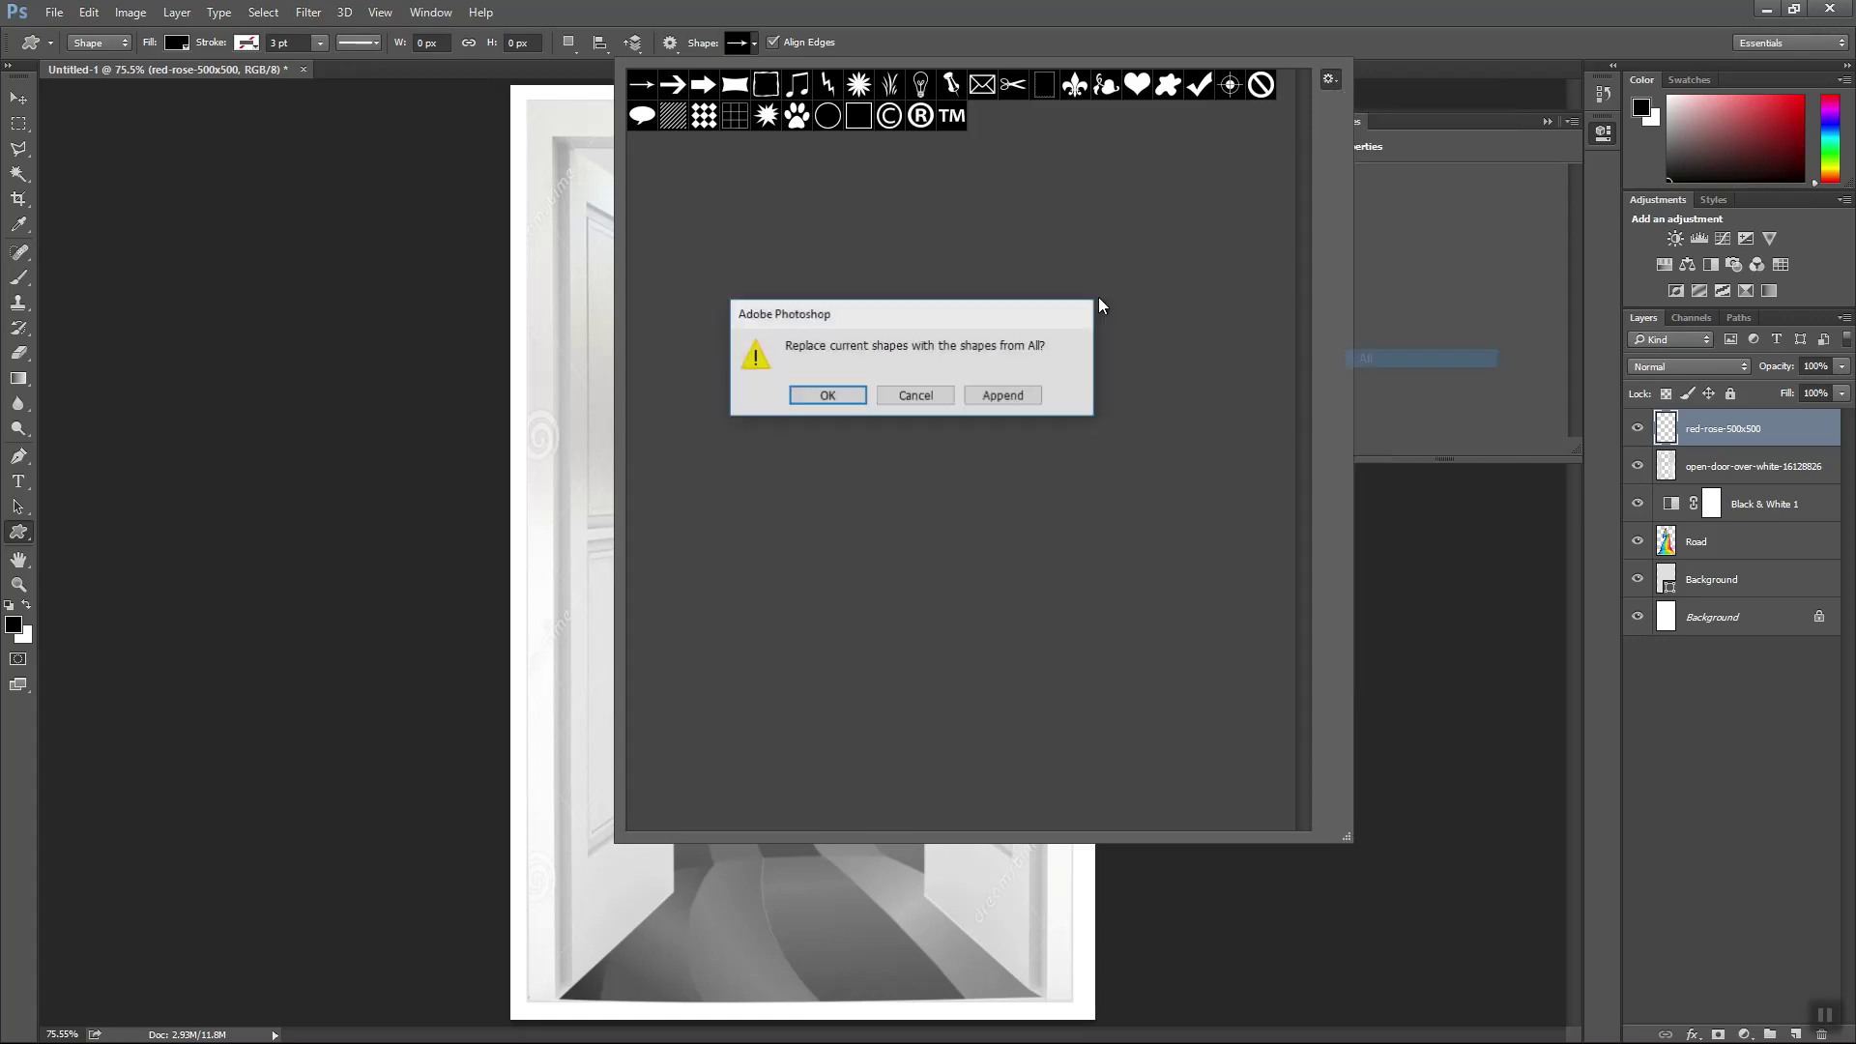
click(826, 394)
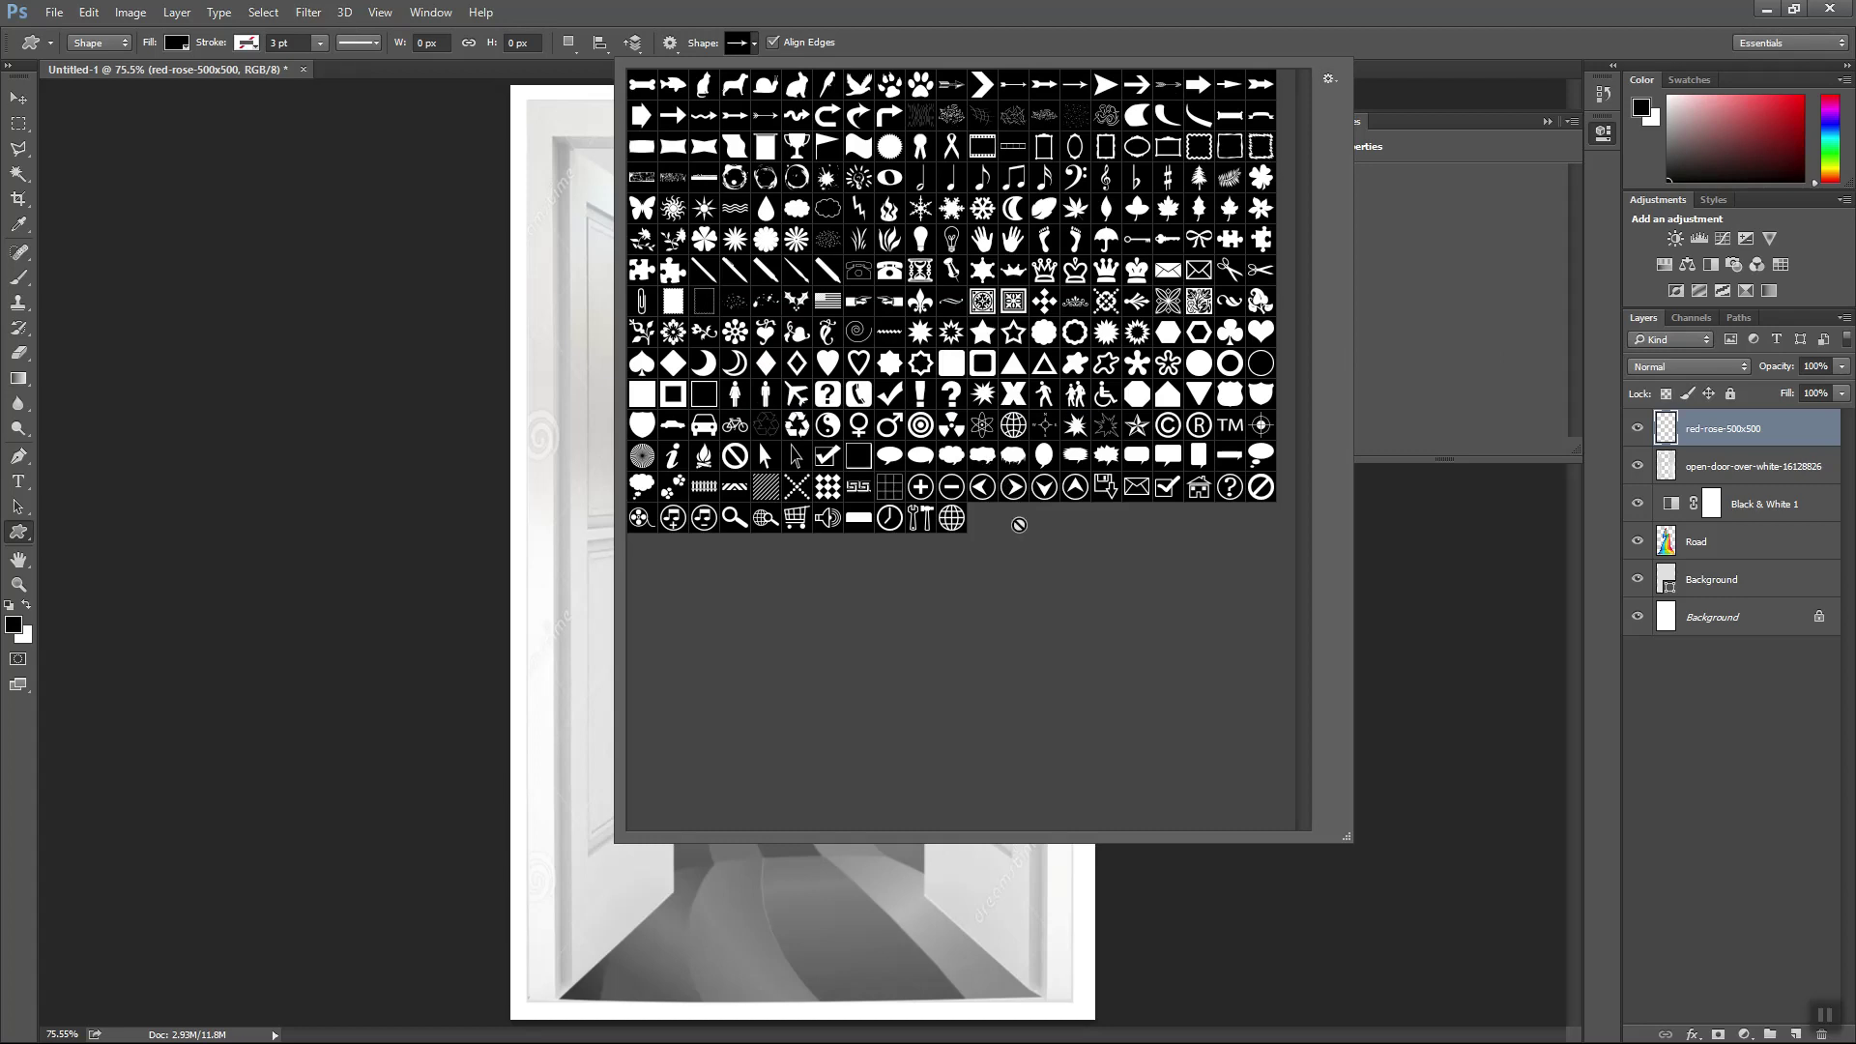
- Choose a many-pointed starburst custom shape and draw it in black over the upper part of the road
click(1106, 331)
click(754, 45)
drag(760, 185, 921, 341)
- Center the black starburst behind the rose and move its layer beneath the Black & White 1 adjustment layer
click(17, 98)
drag(815, 278, 773, 229)
drag(1676, 430, 1679, 483)
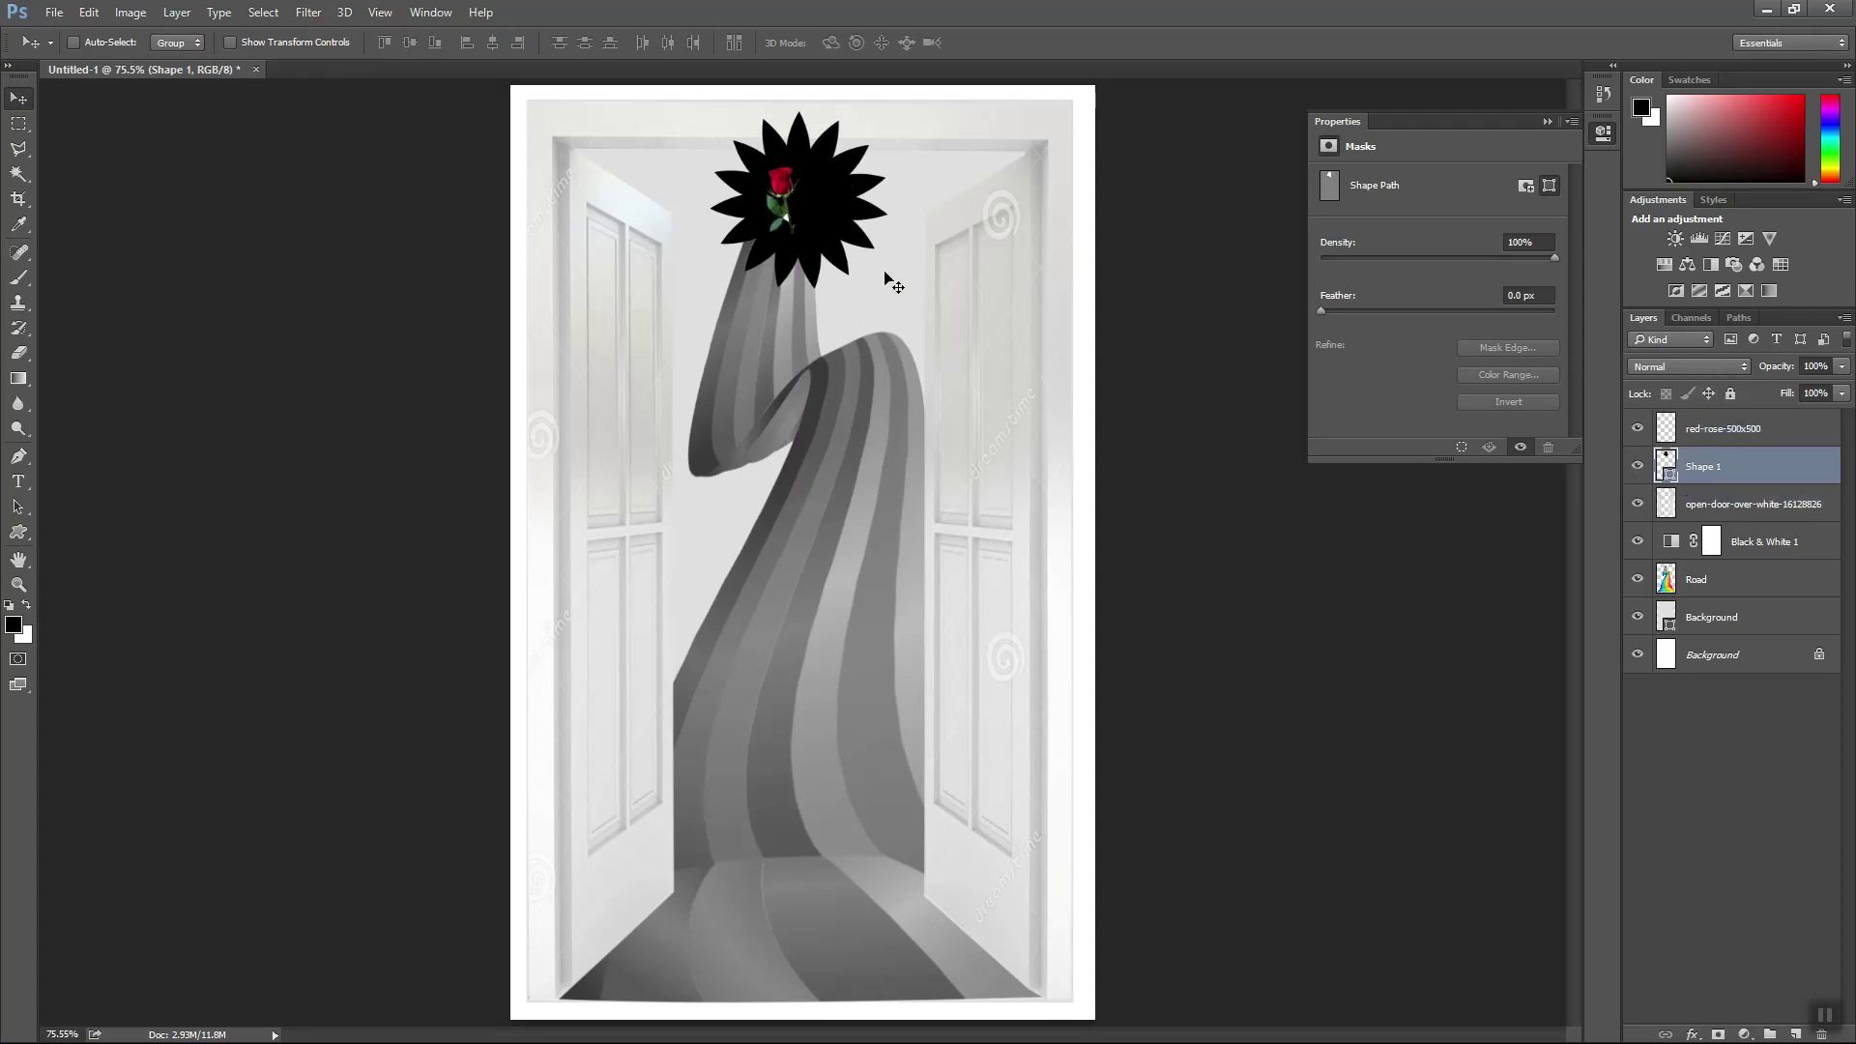
mouse_move(782, 190)
mouse_down()
mouse_move(798, 190)
mouse_move(779, 197)
mouse_up()
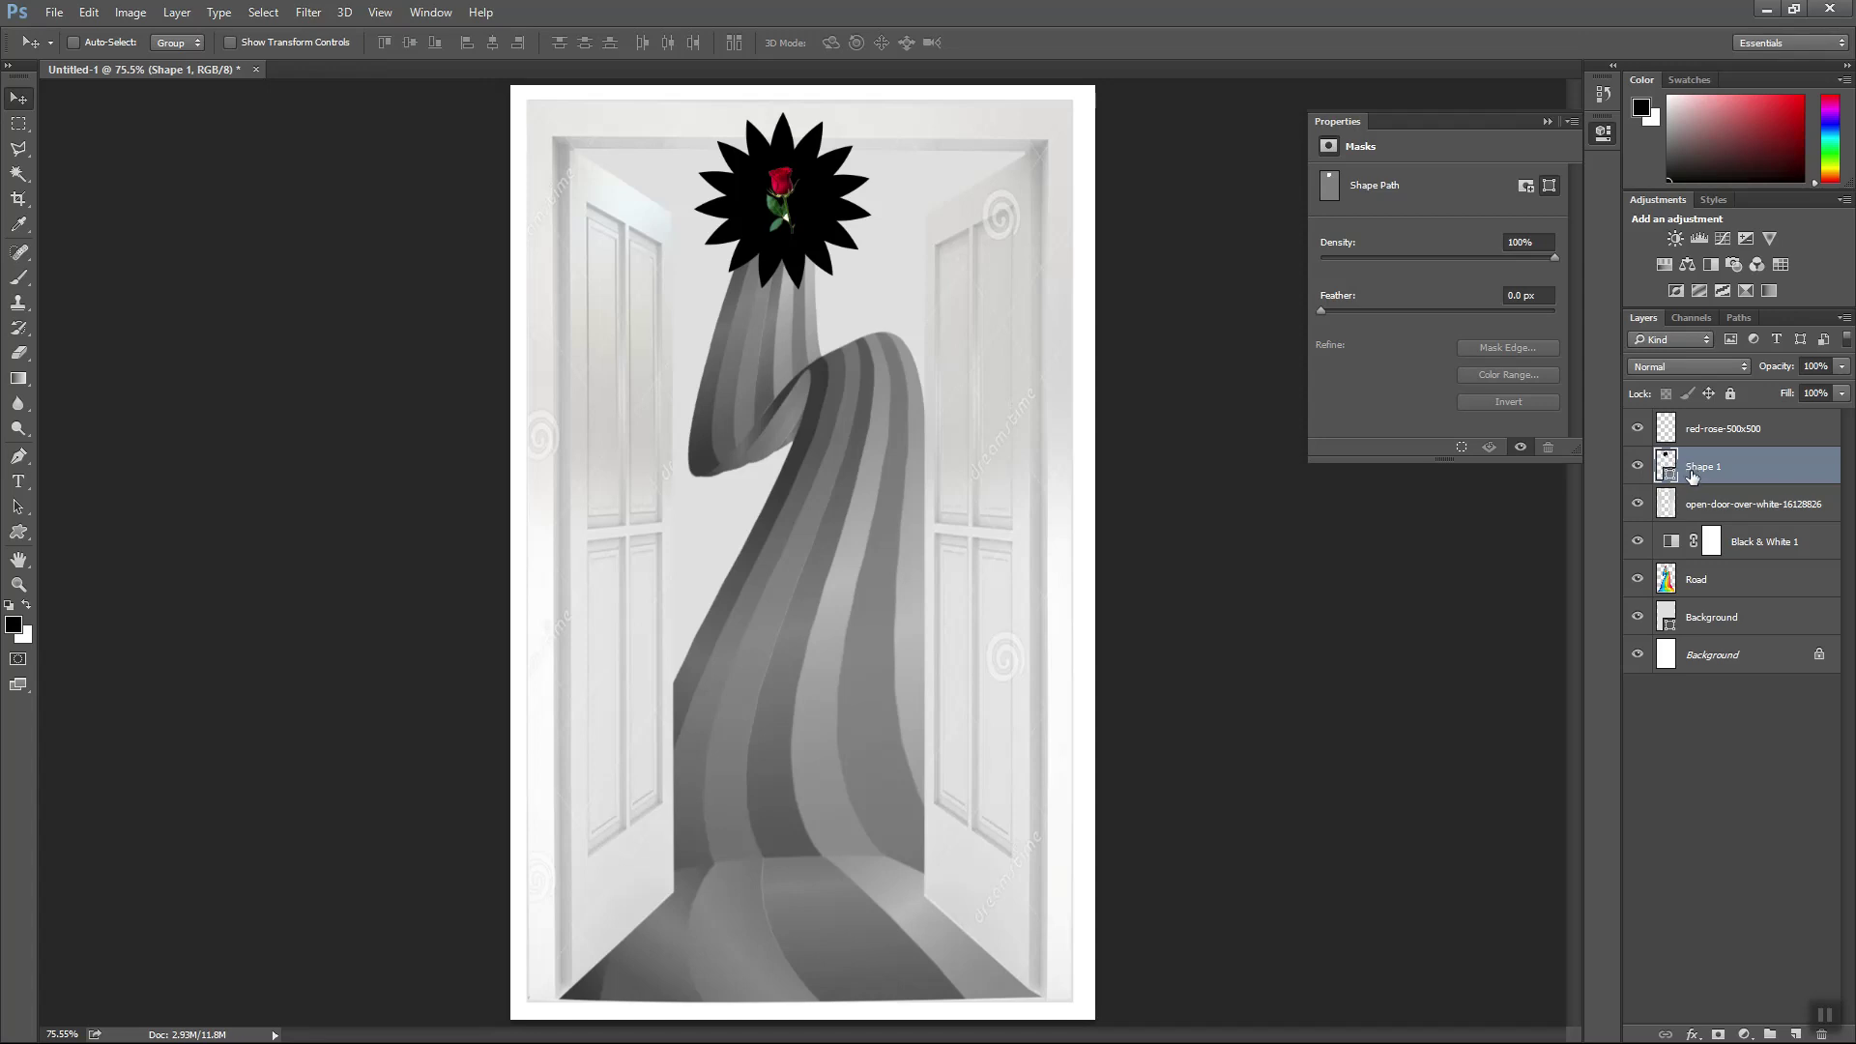
drag(1665, 462, 1678, 557)
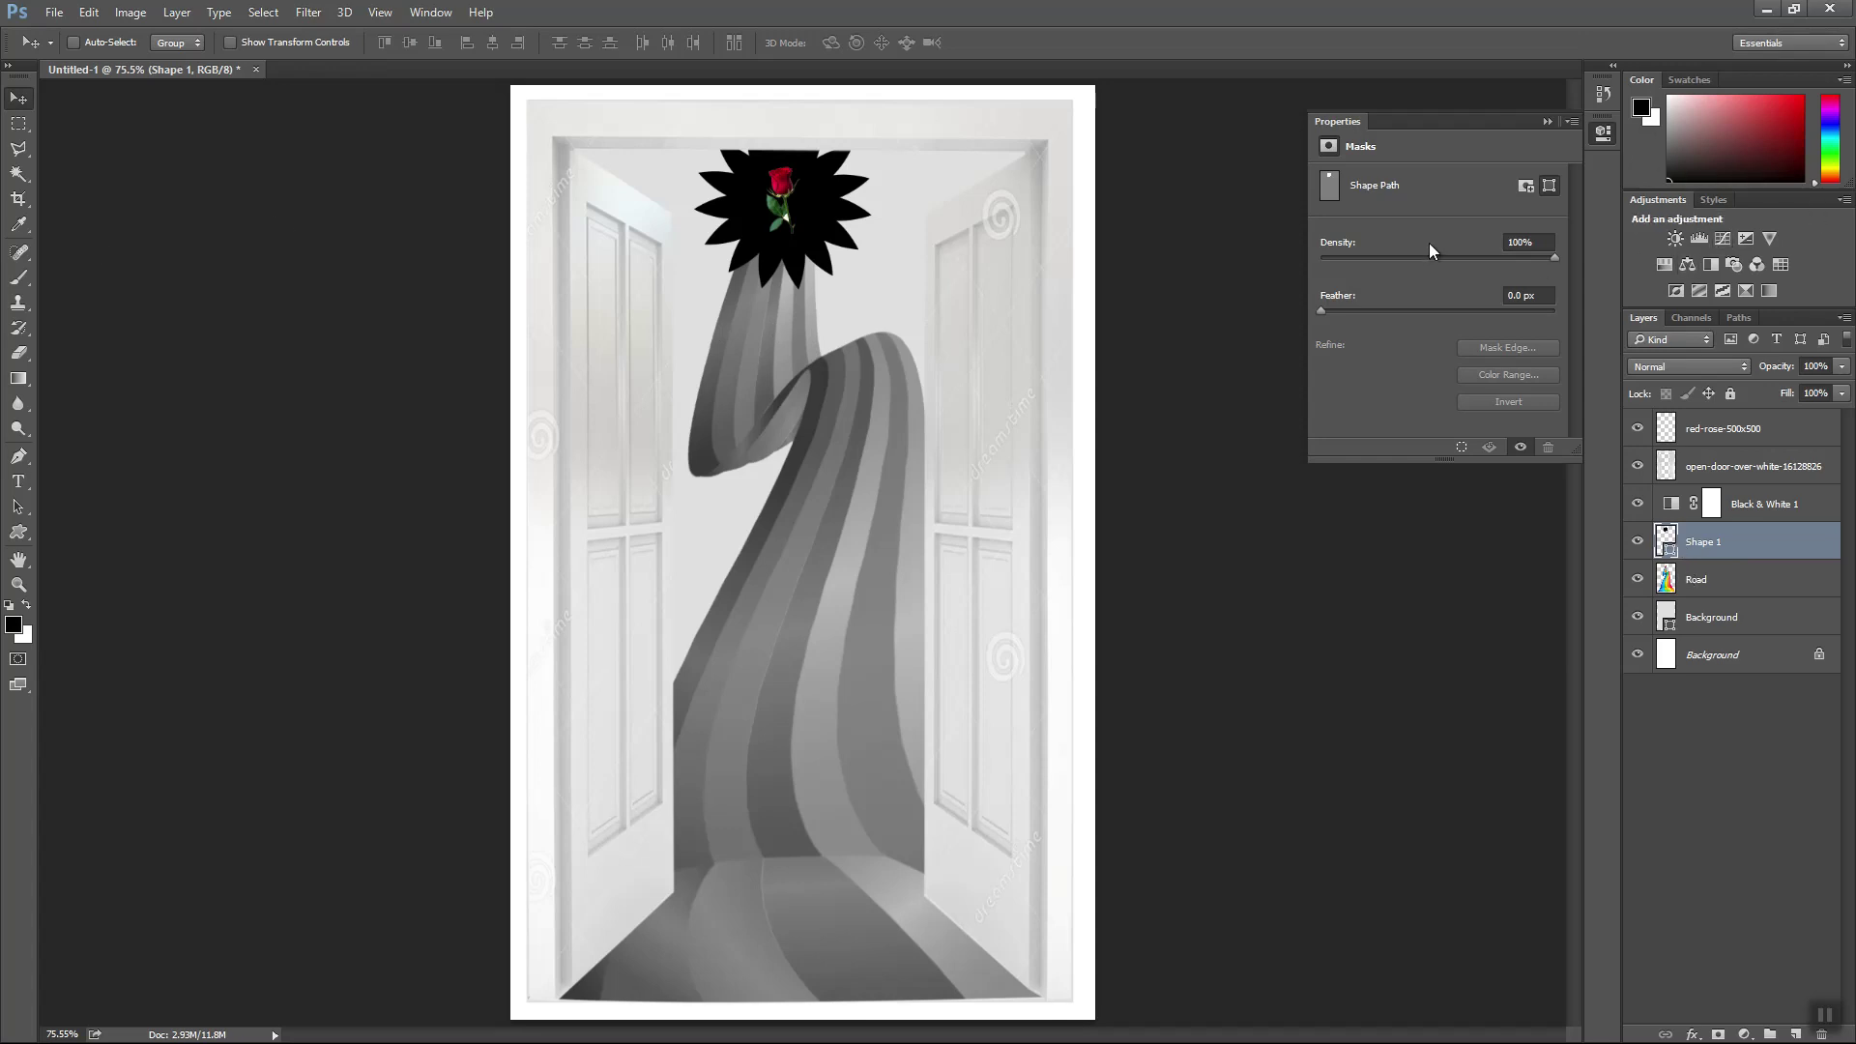
- Add a light yellow Color Overlay to the starburst and move its layer above the Black & White 1 adjustment layer
click(1691, 1033)
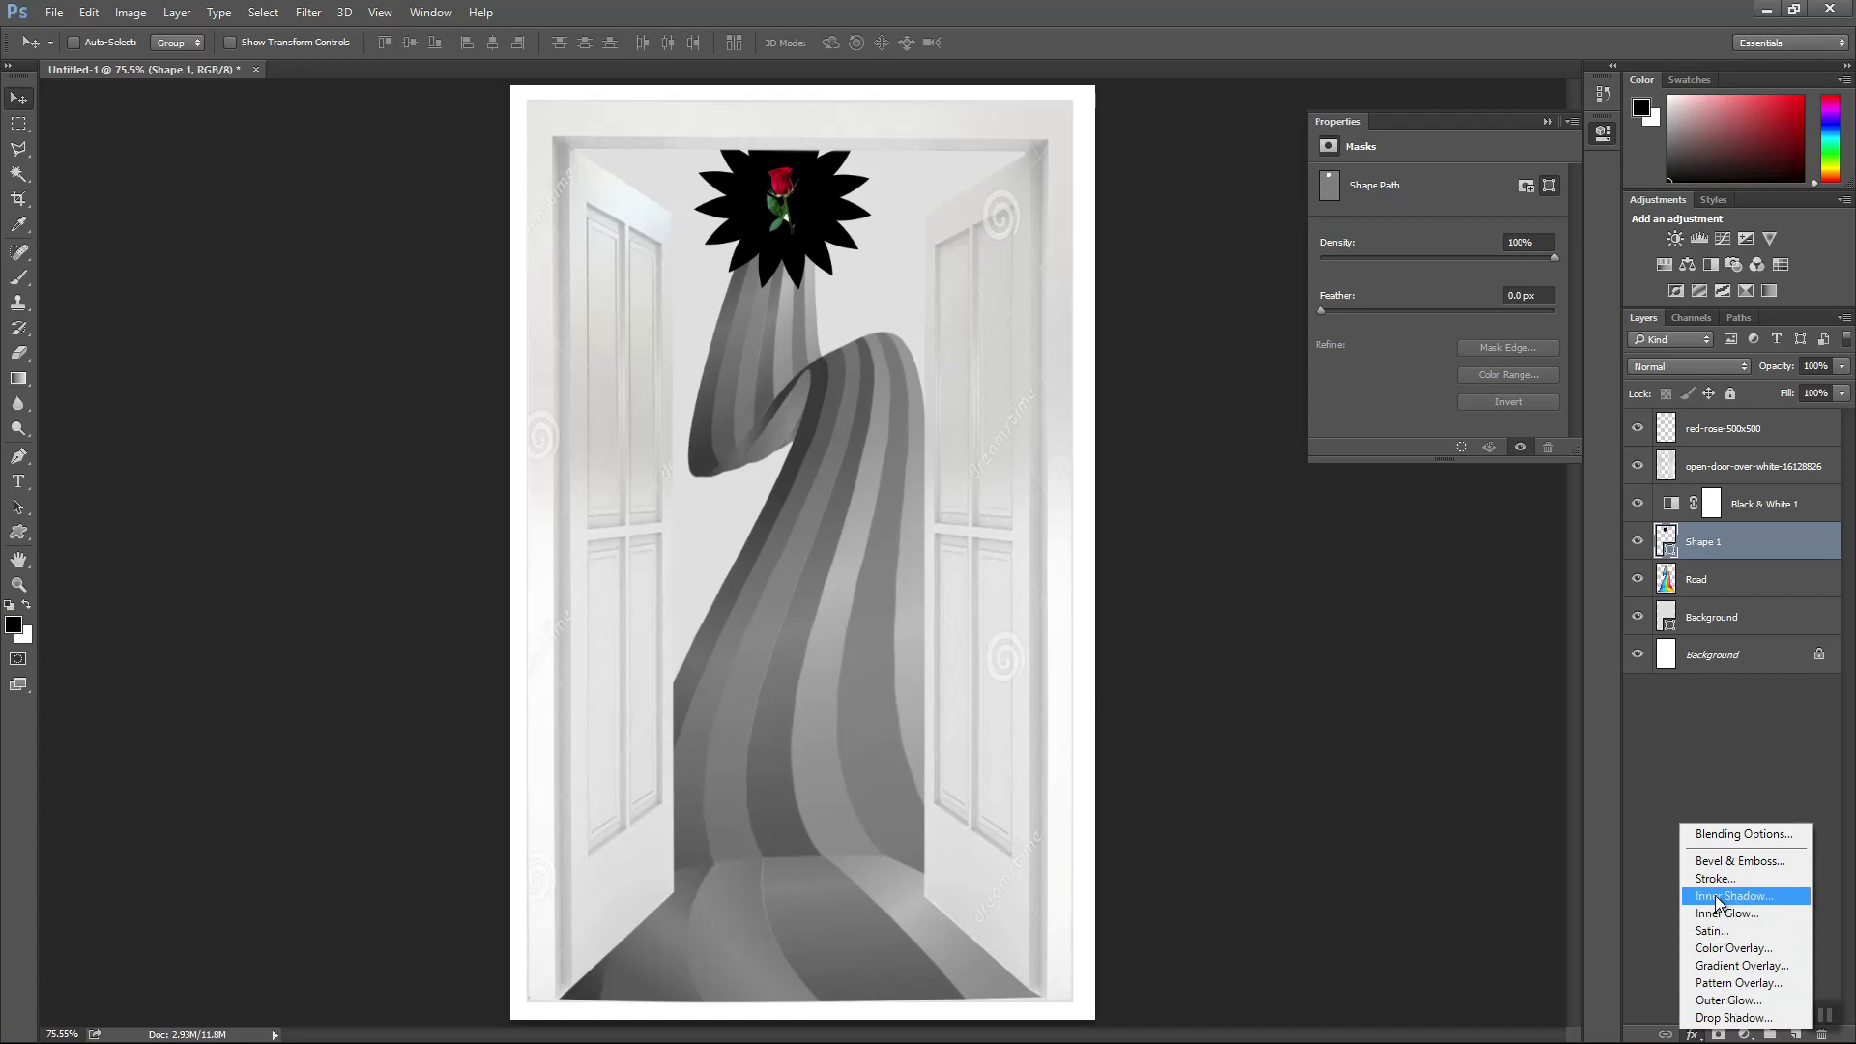
click(1731, 947)
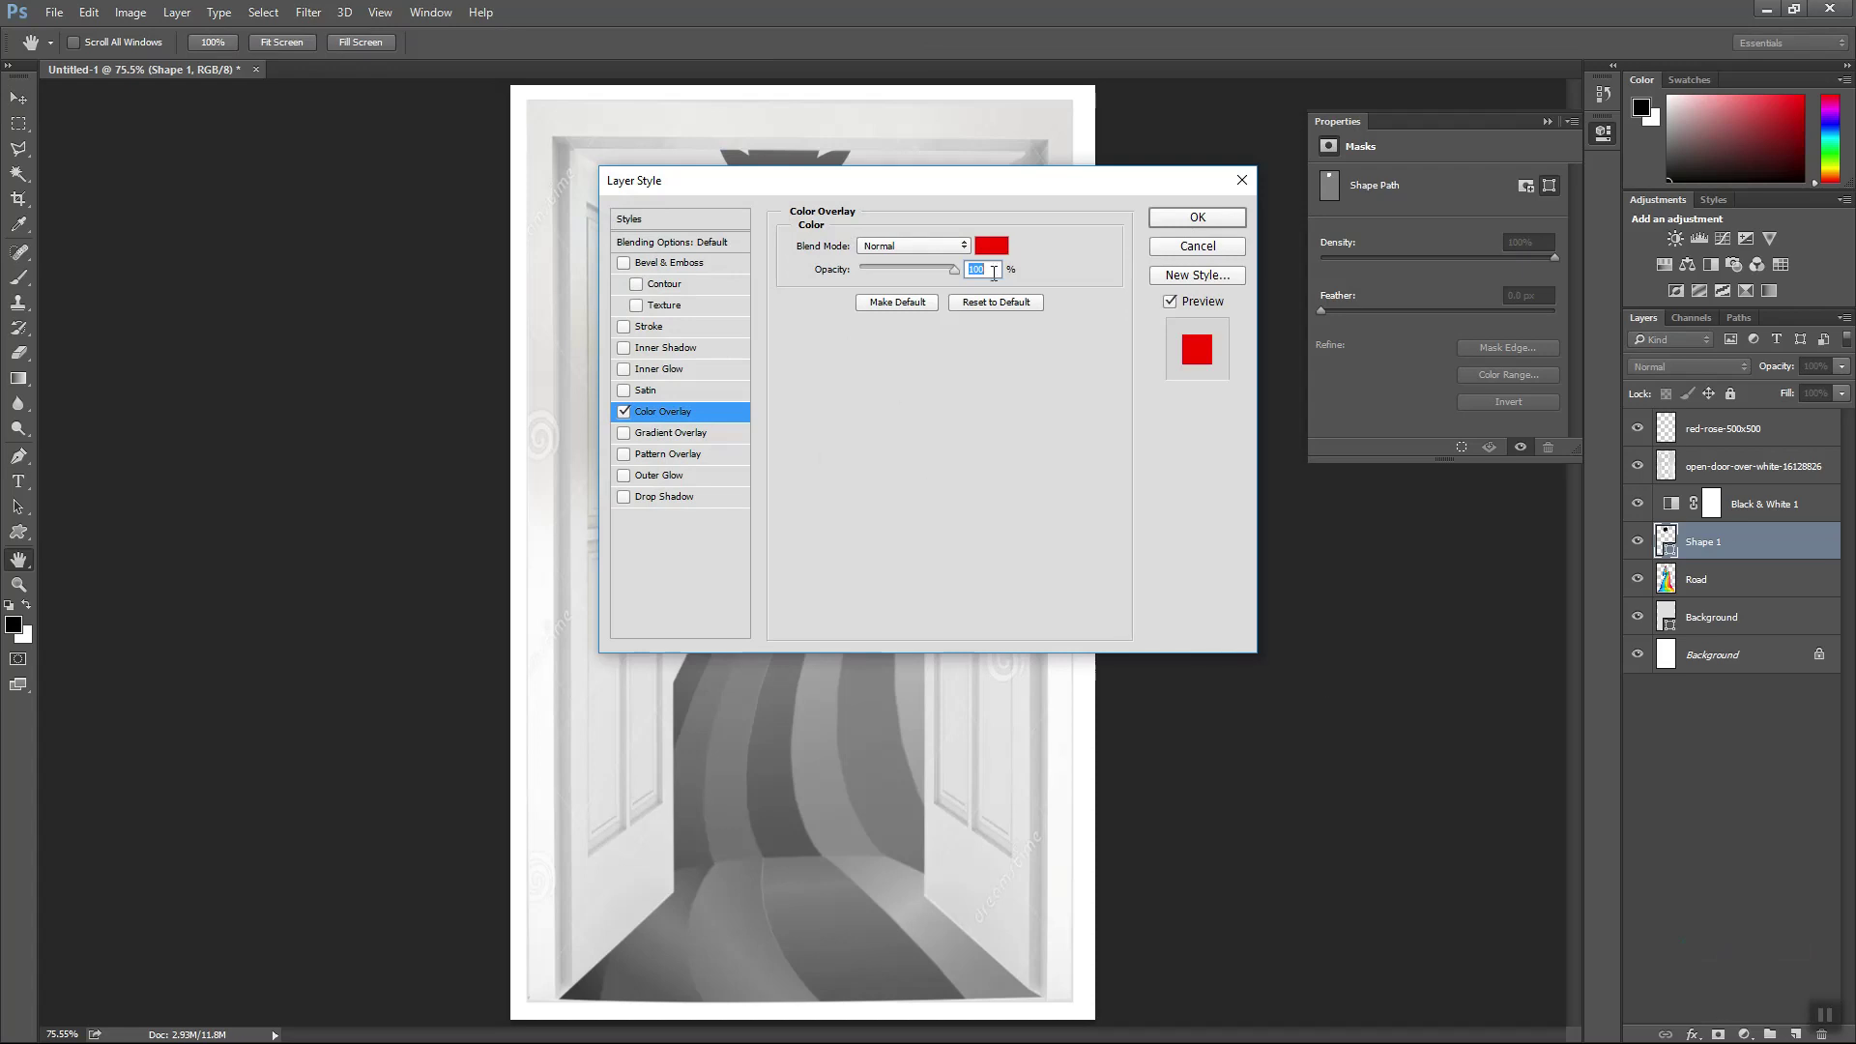
click(992, 247)
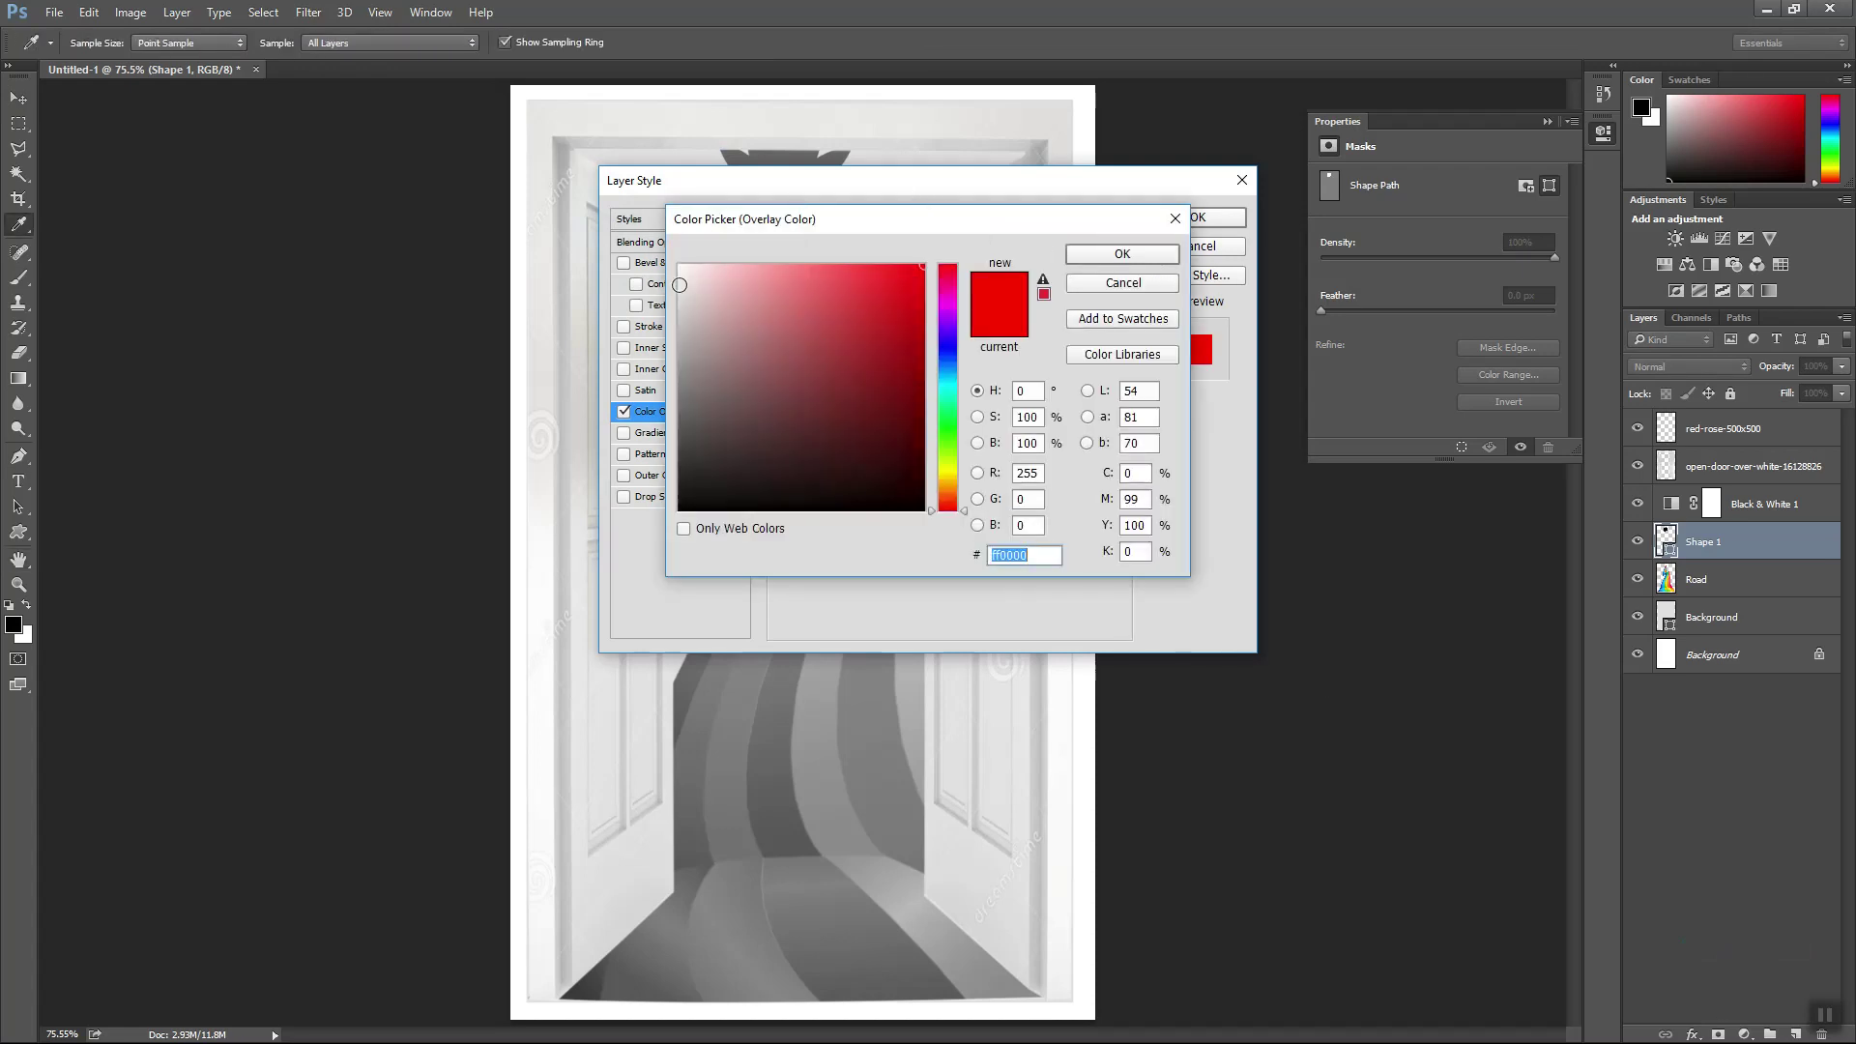
click(948, 468)
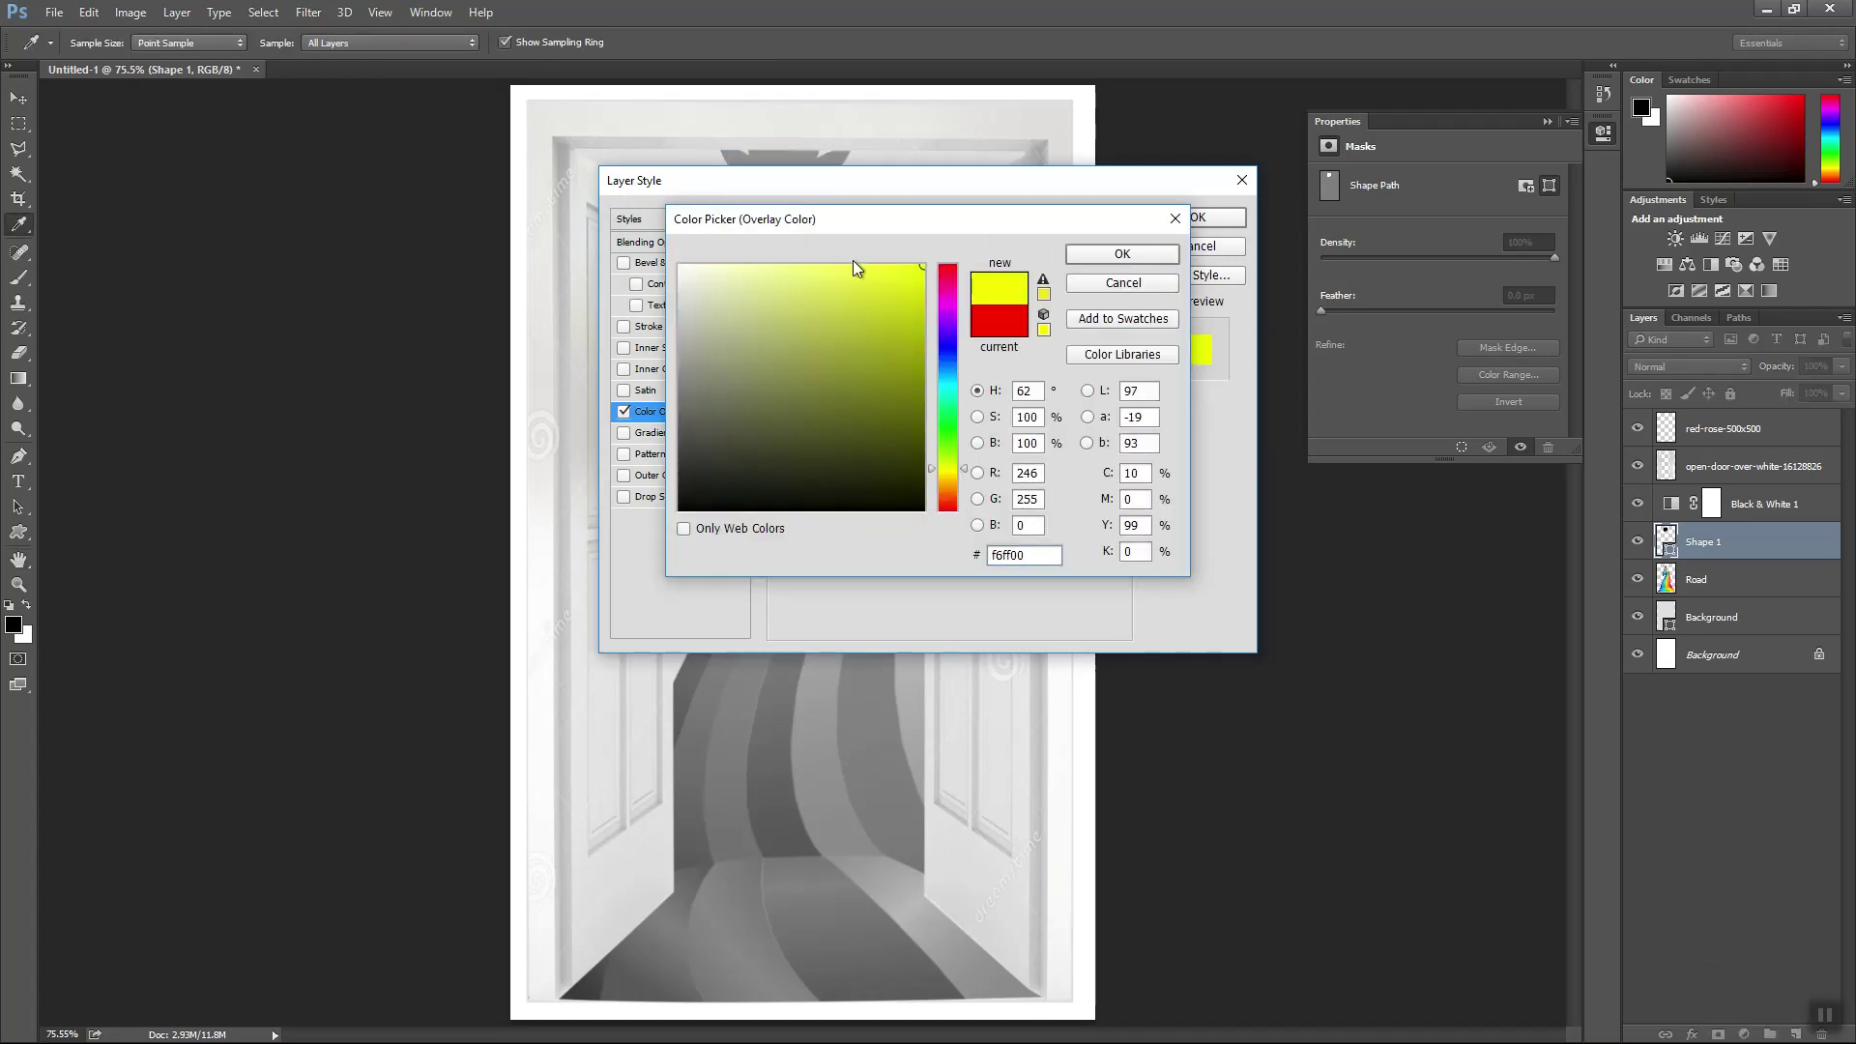
click(829, 281)
click(1145, 256)
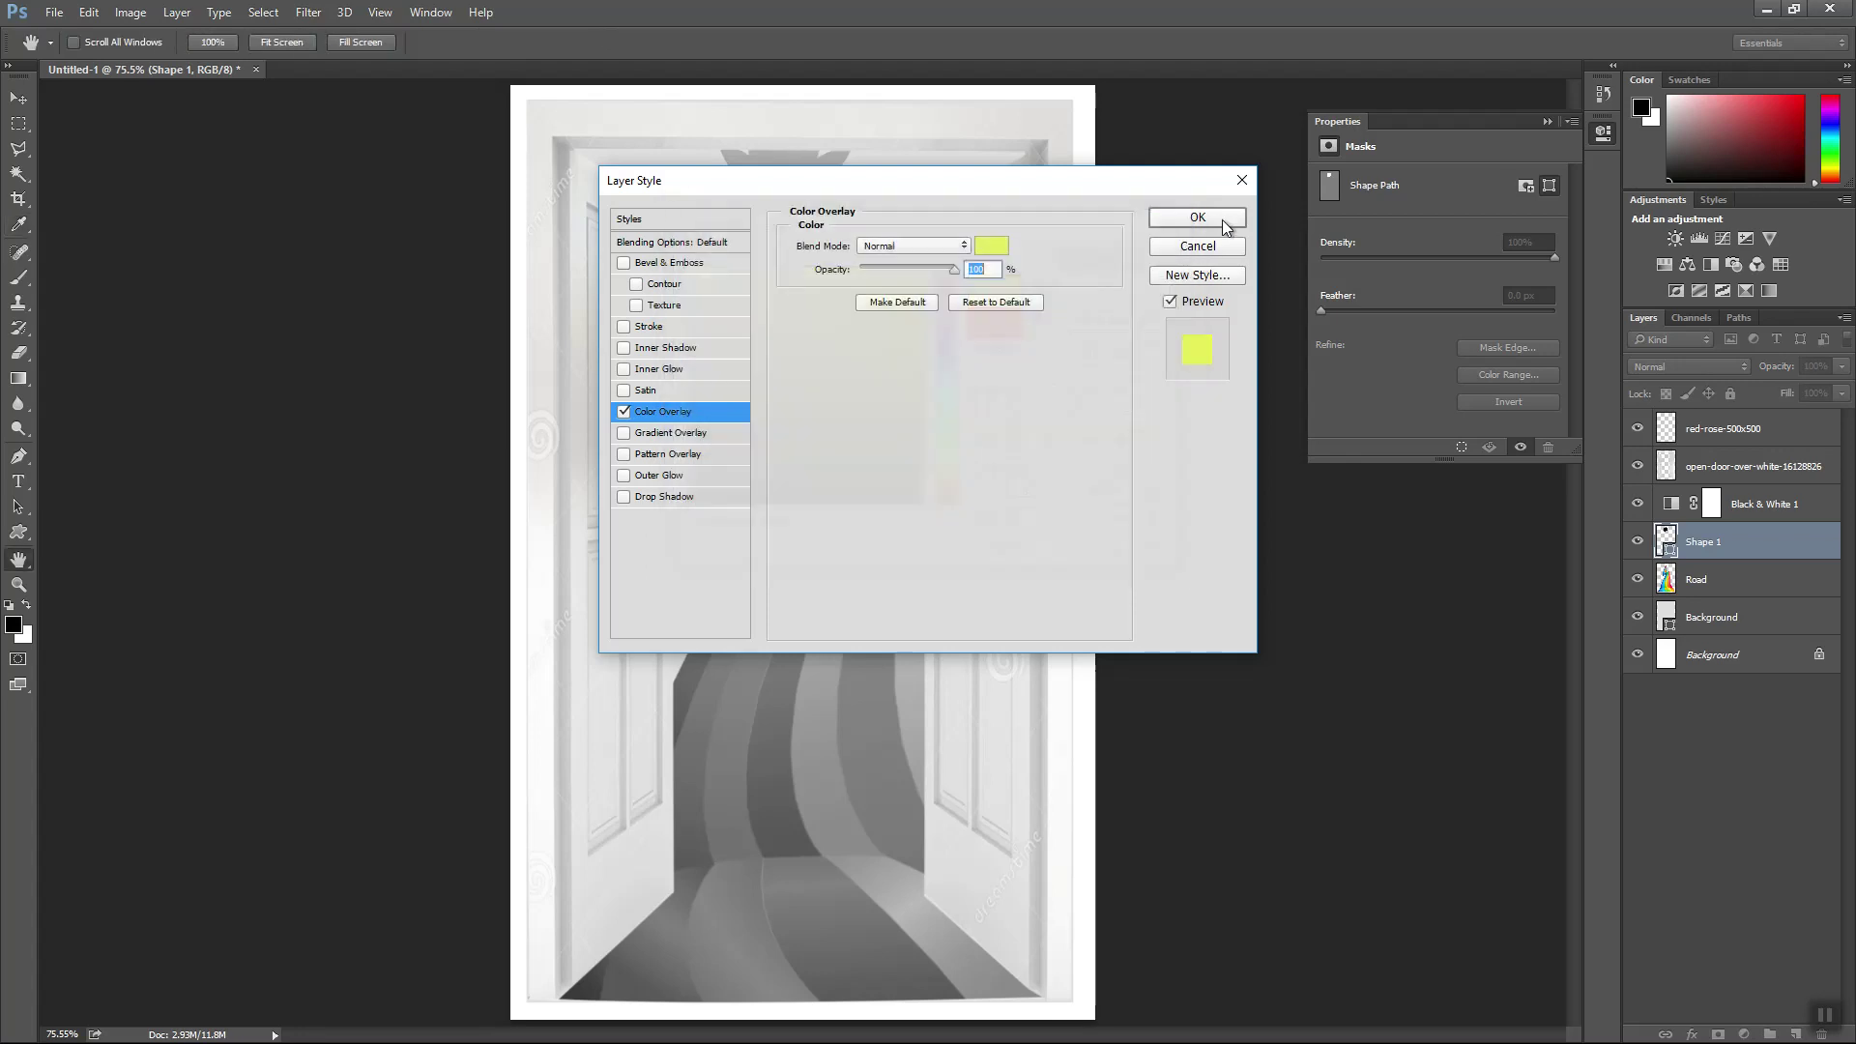
click(1220, 217)
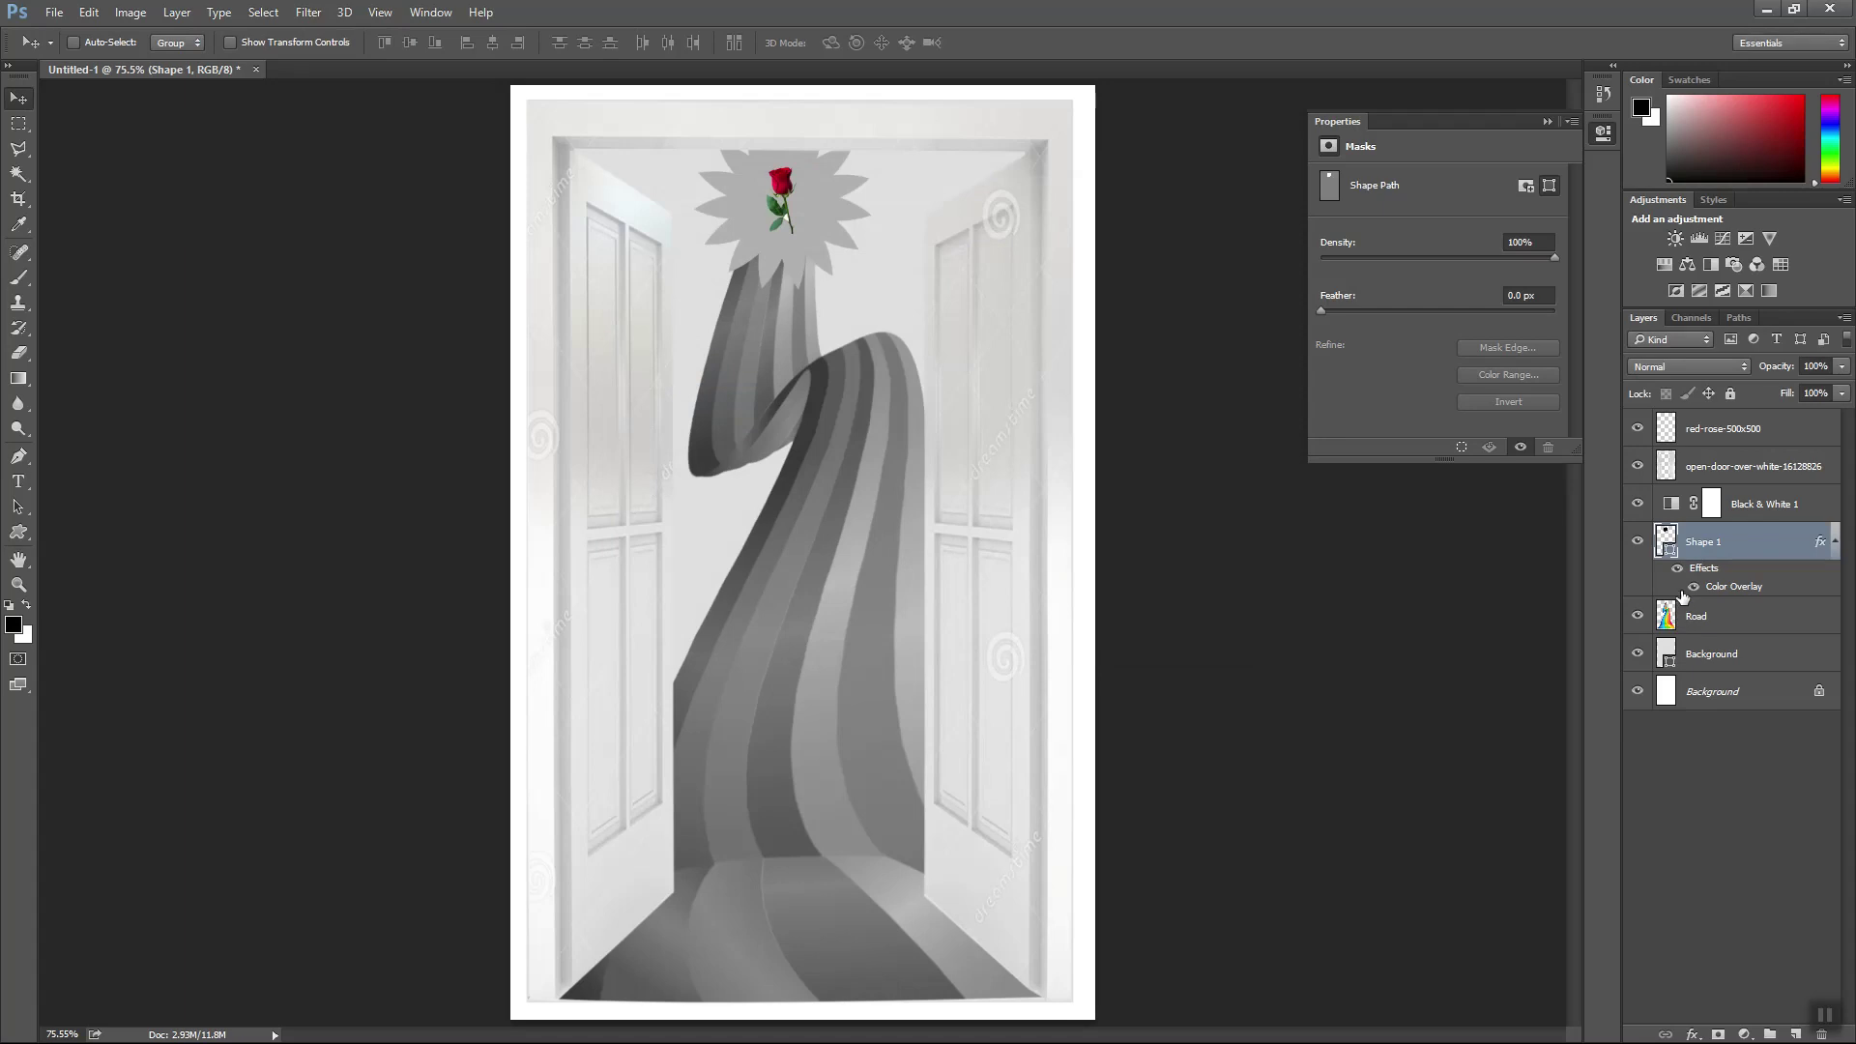
drag(1666, 544, 1666, 488)
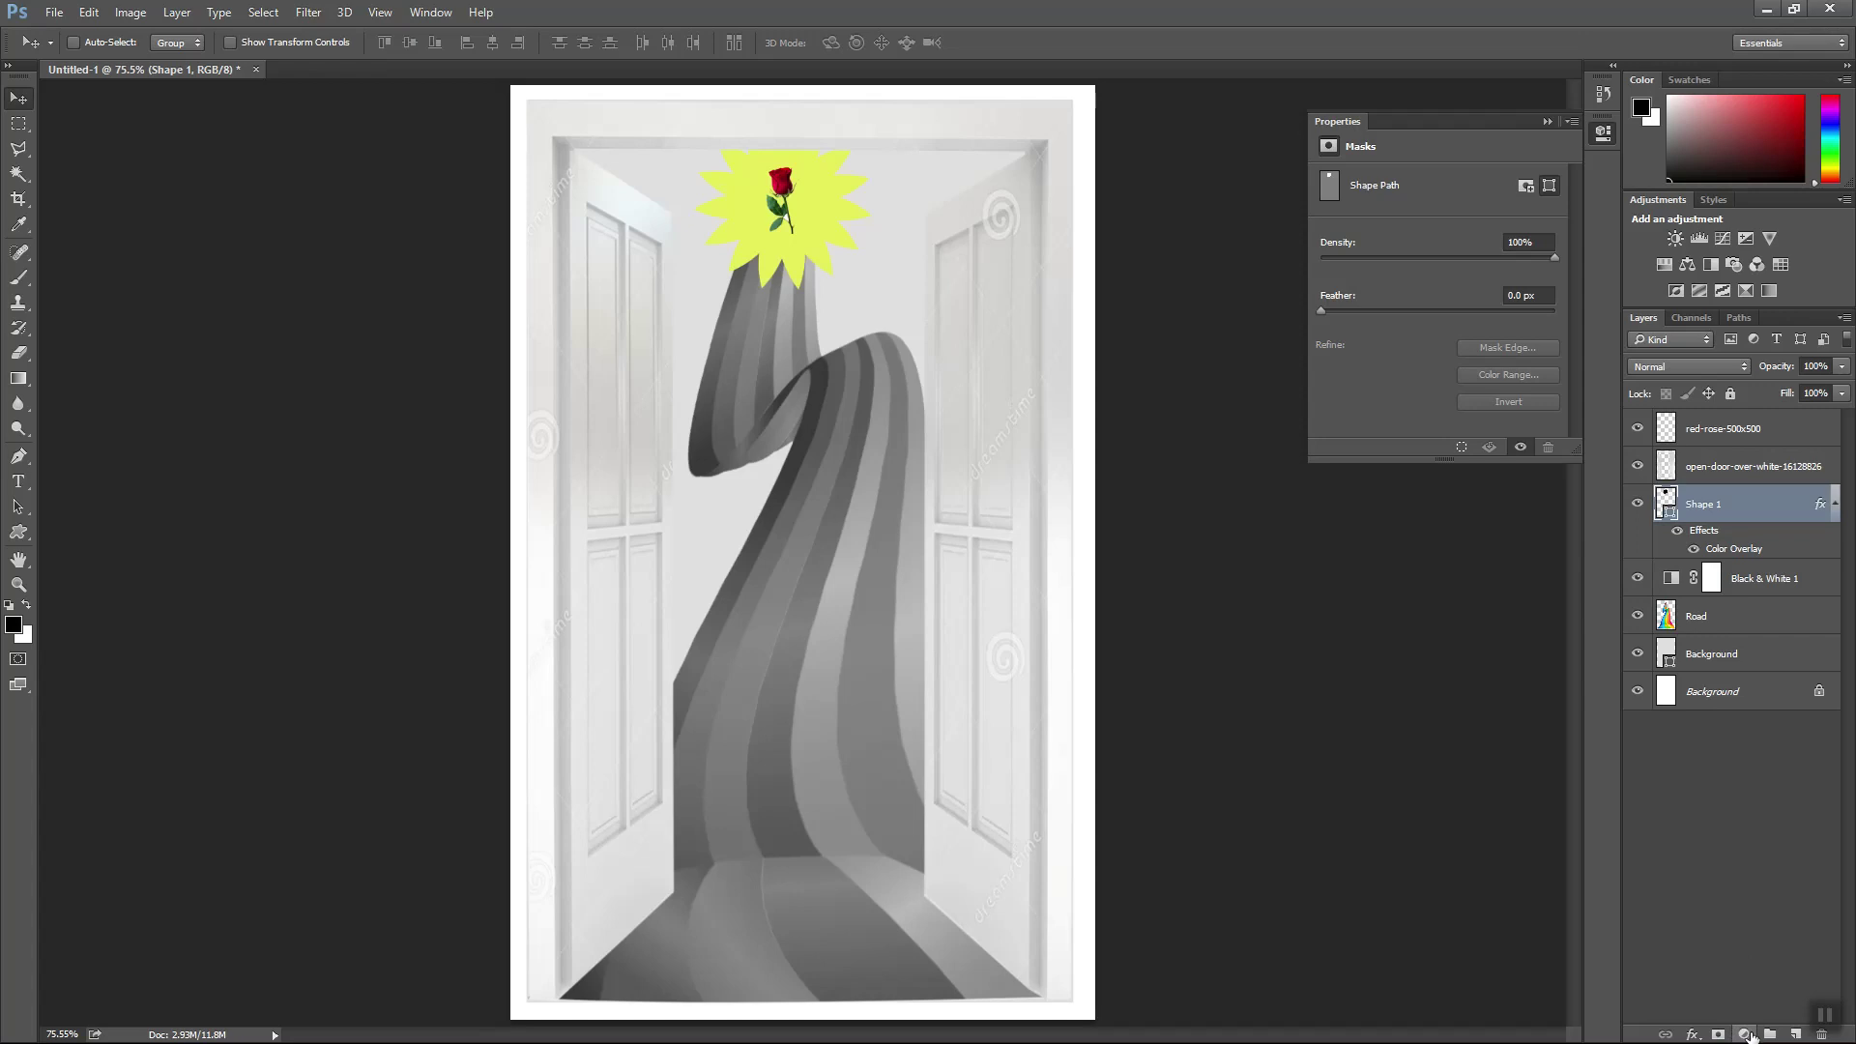
- Try an Inner Shadow in crimson e42653 on the starburst, and turn that effect off
click(1692, 1034)
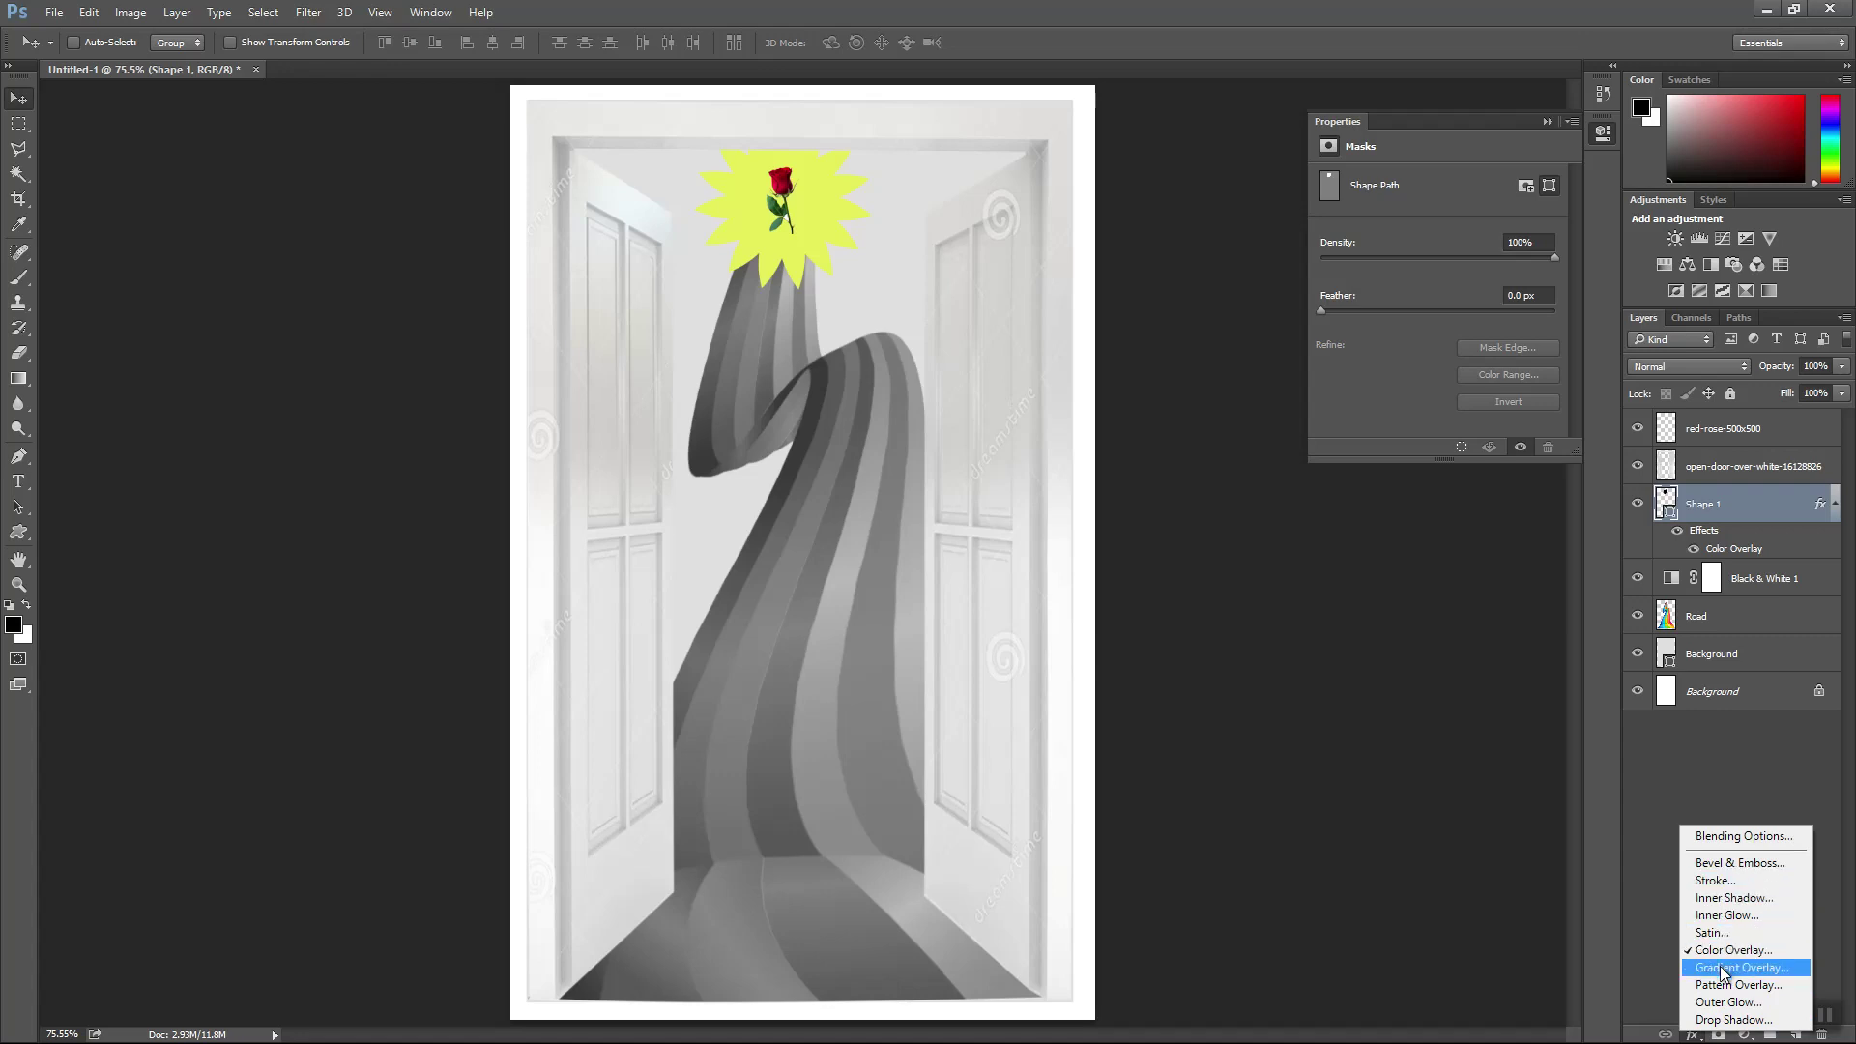
click(1720, 899)
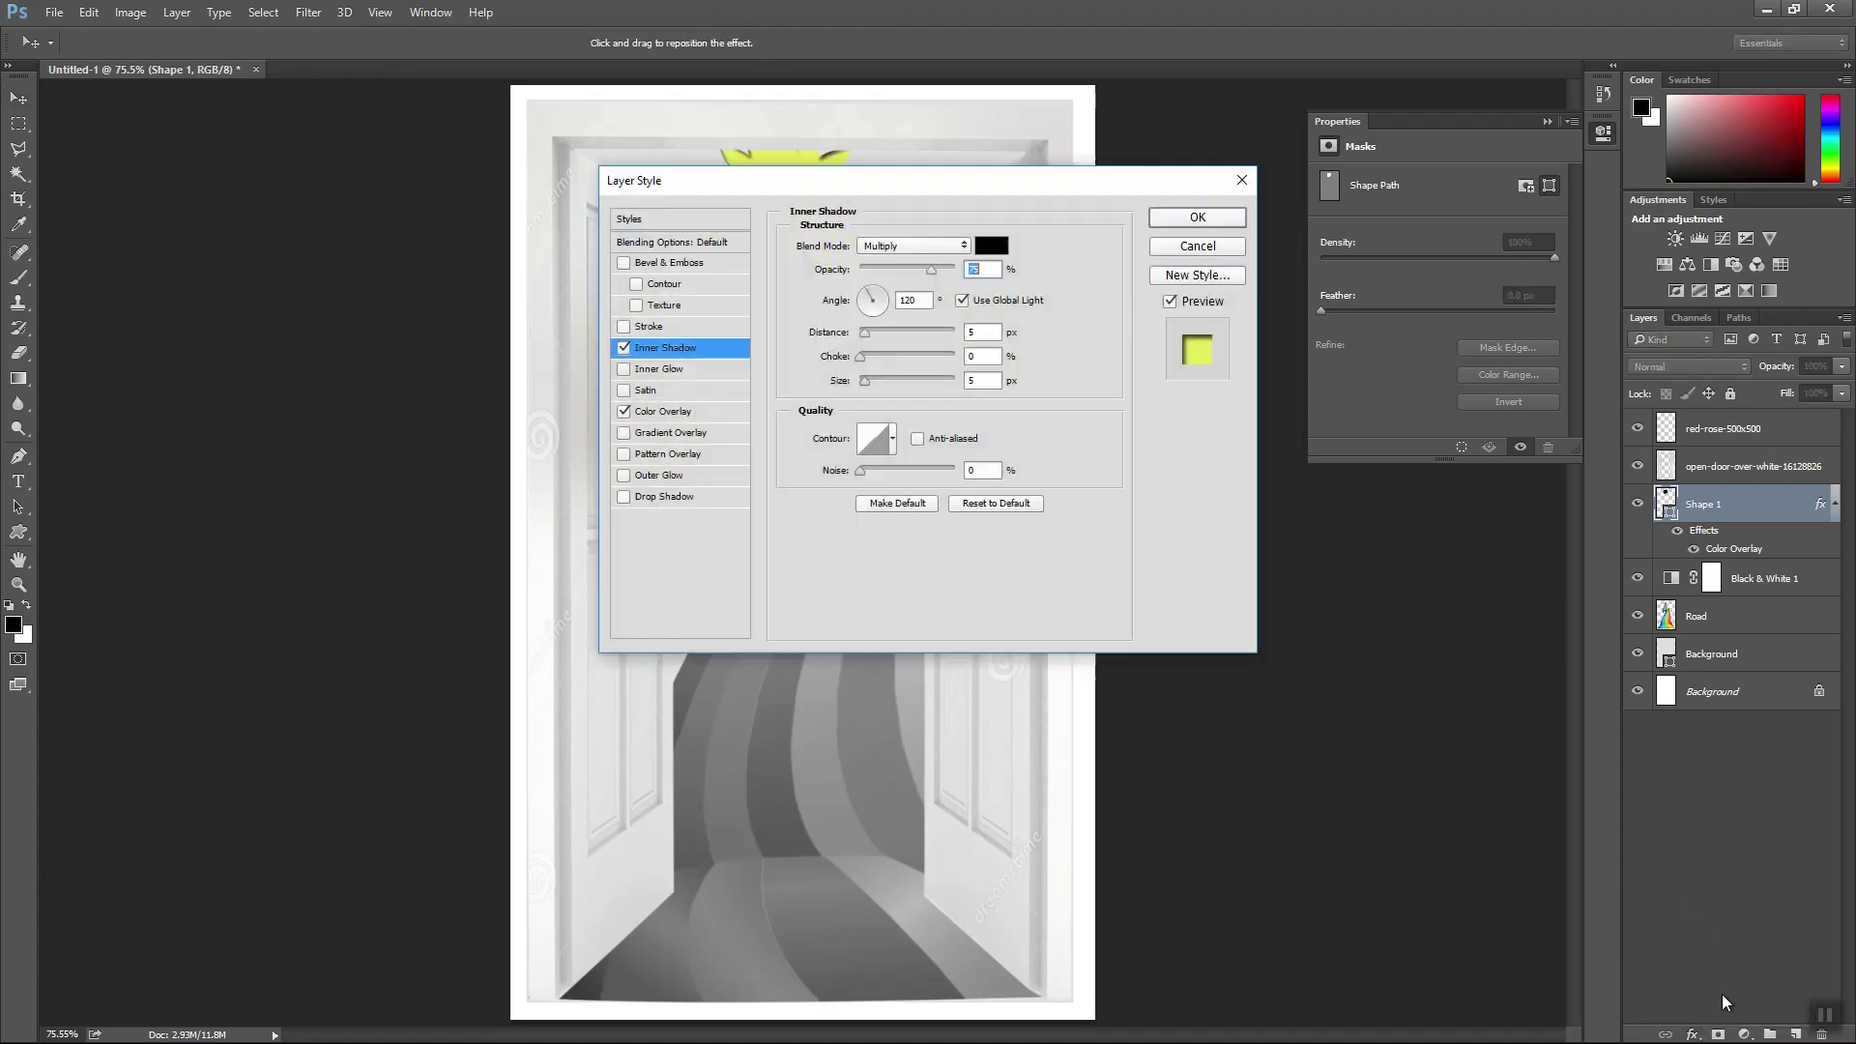
drag(835, 183, 953, 362)
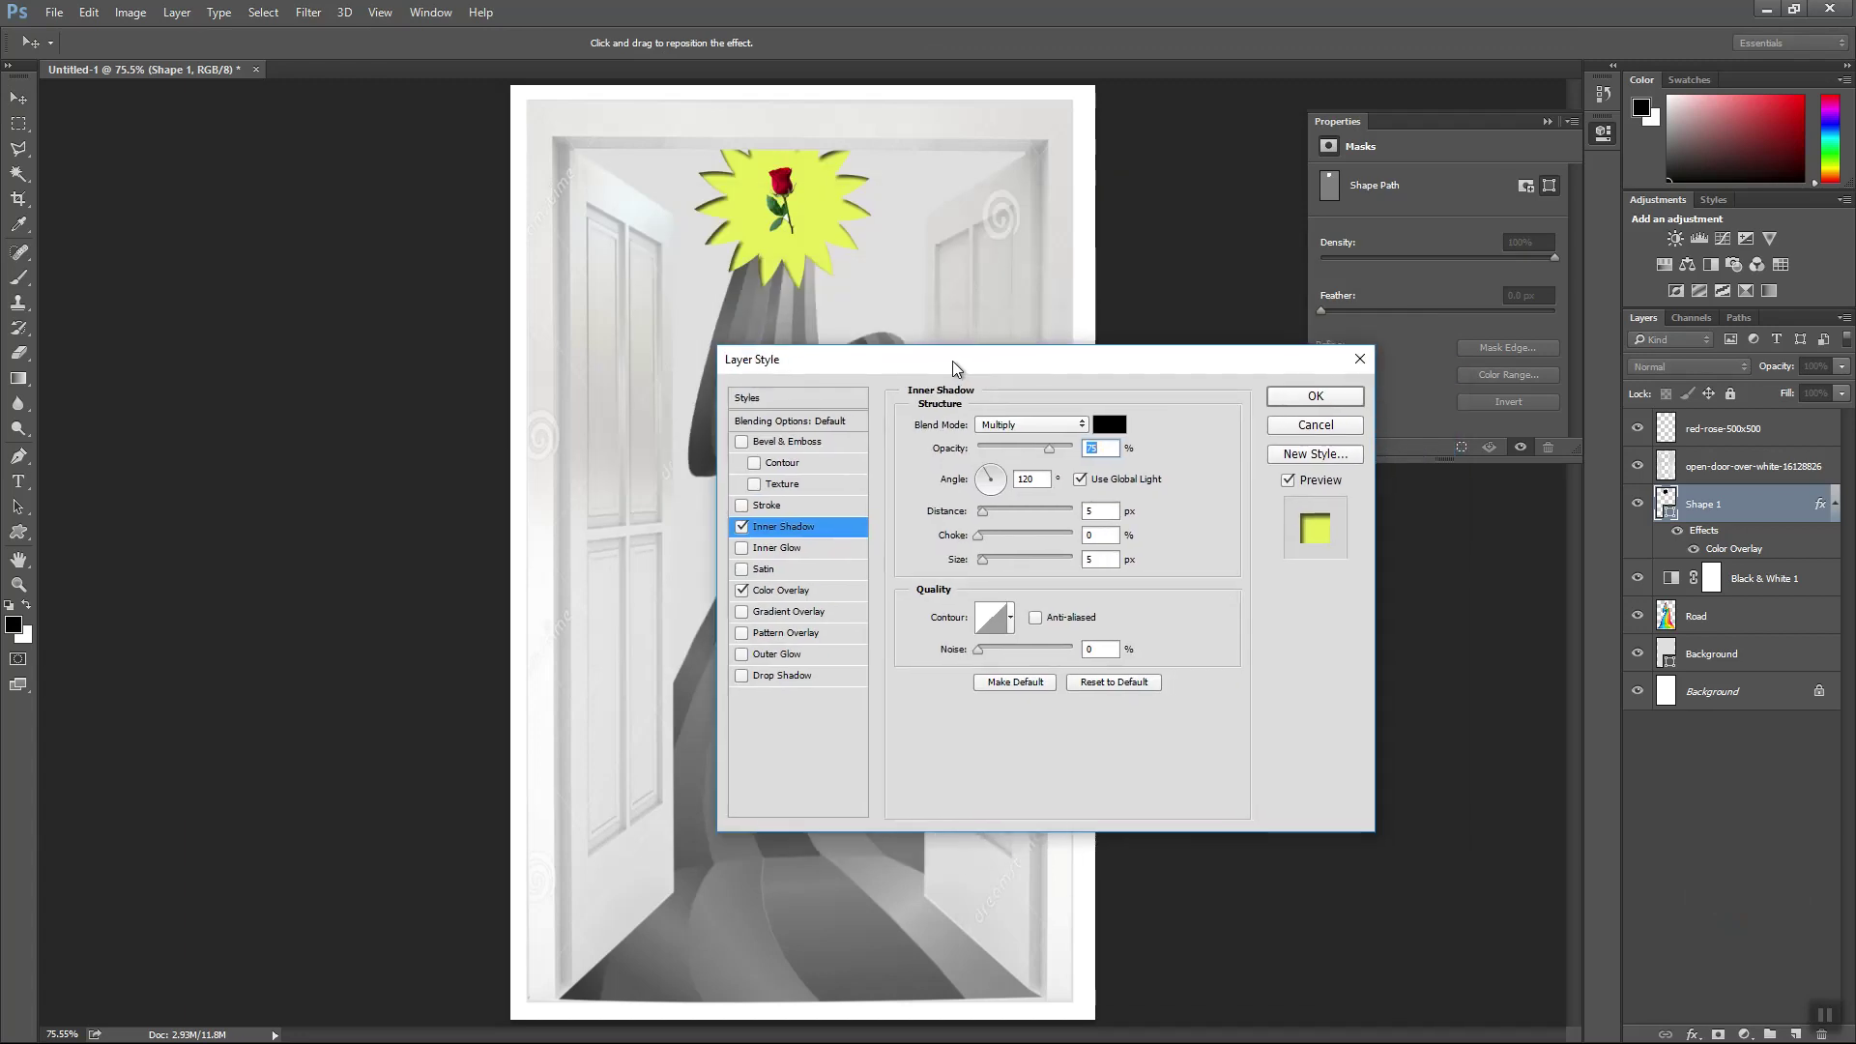
click(1112, 426)
click(951, 466)
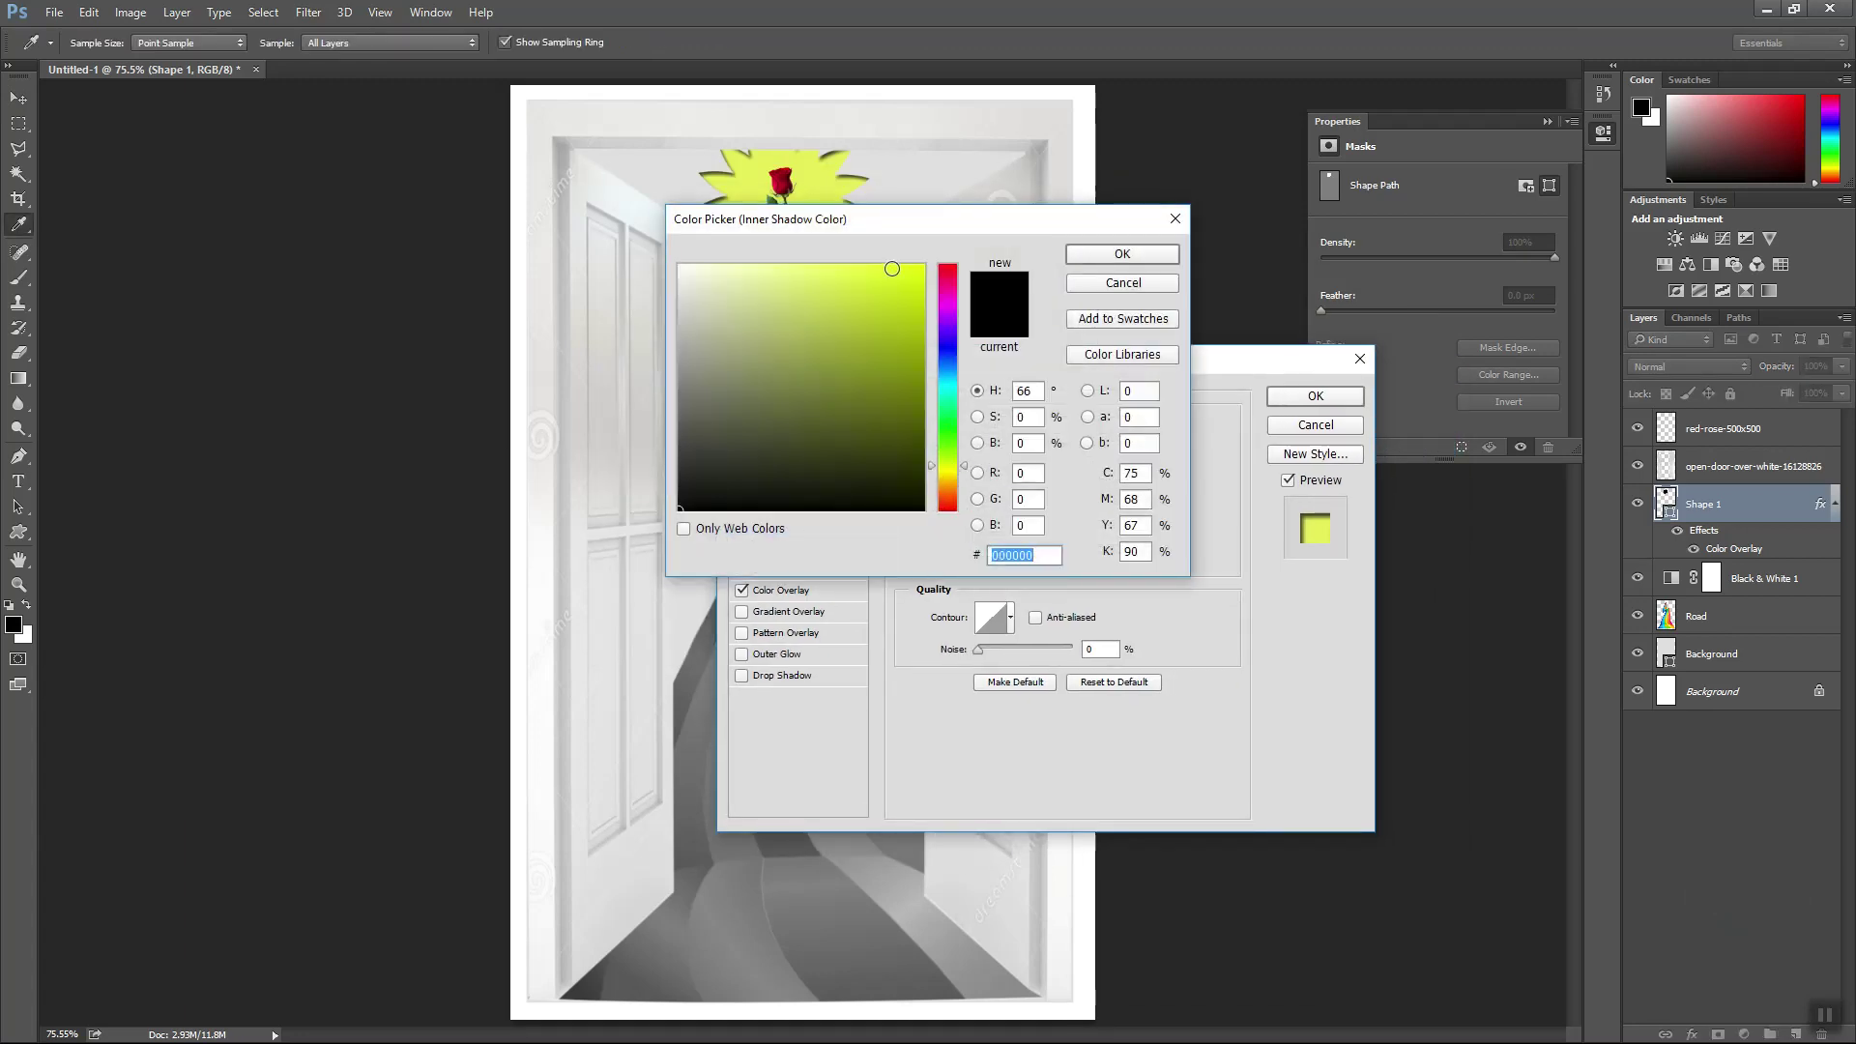
click(951, 274)
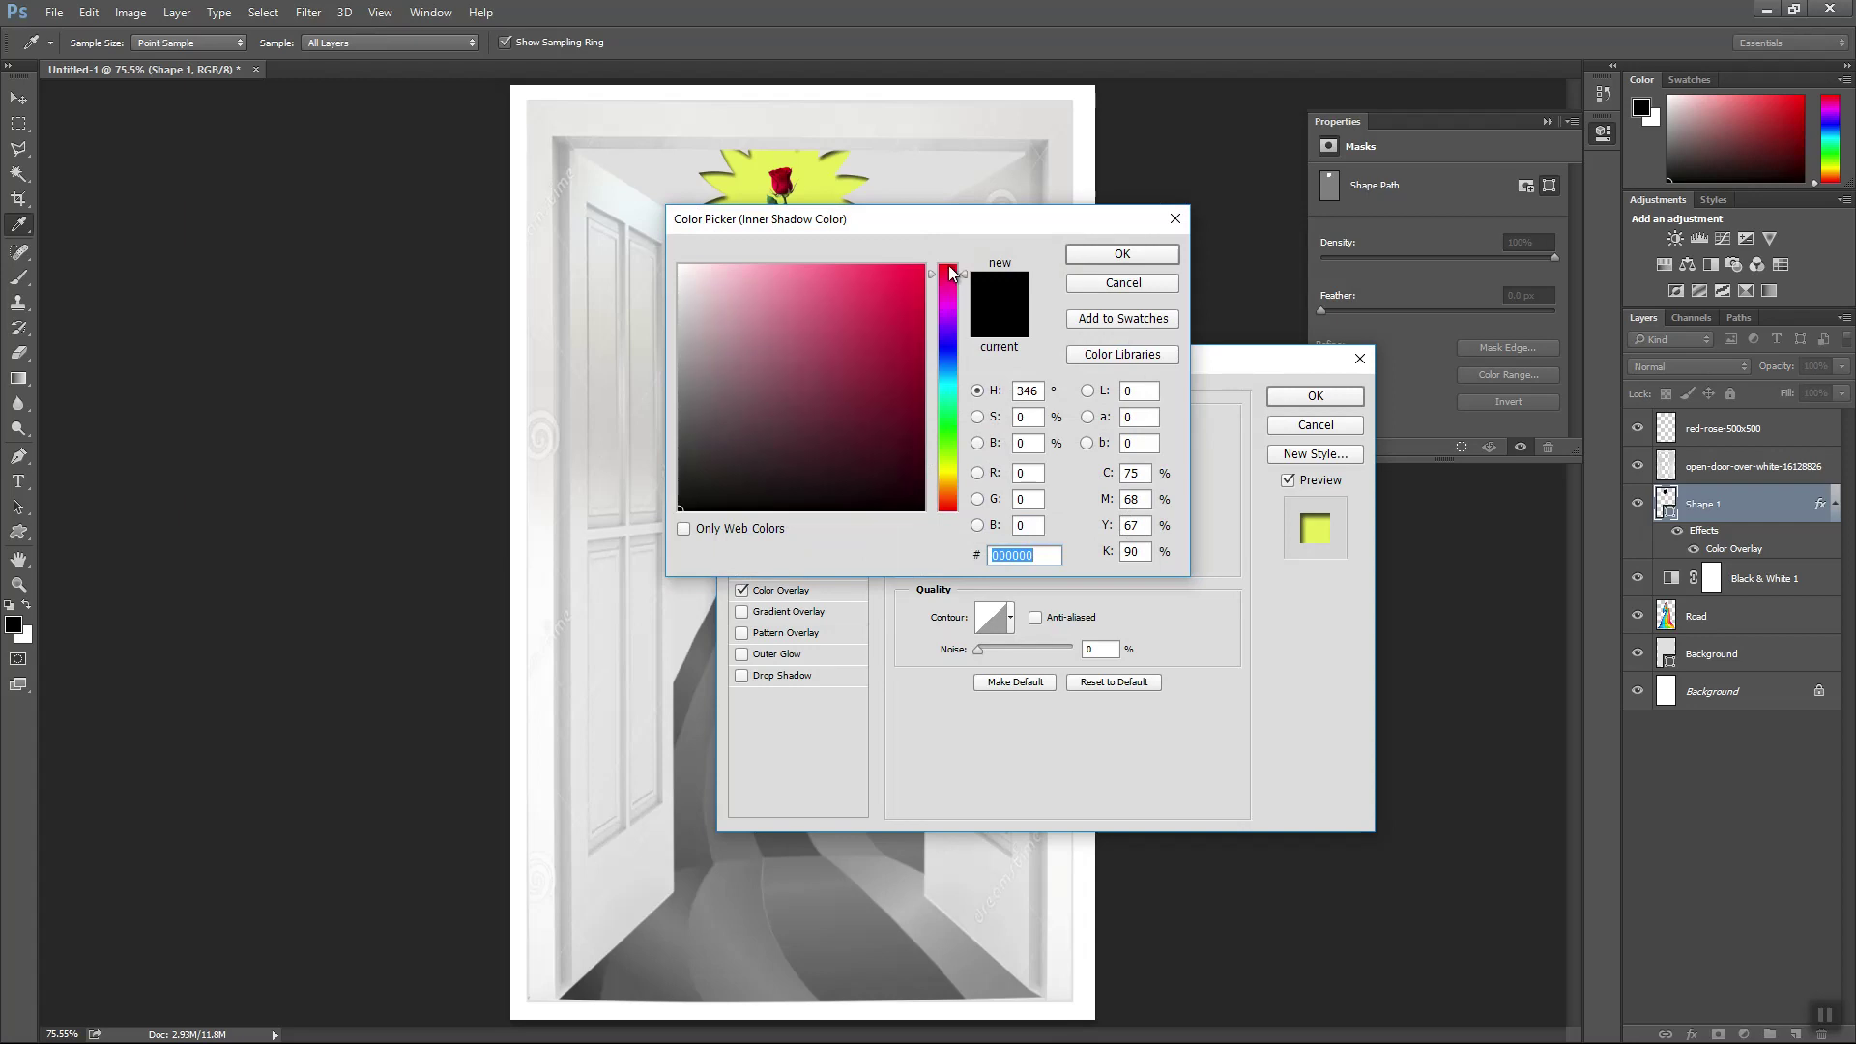
click(883, 290)
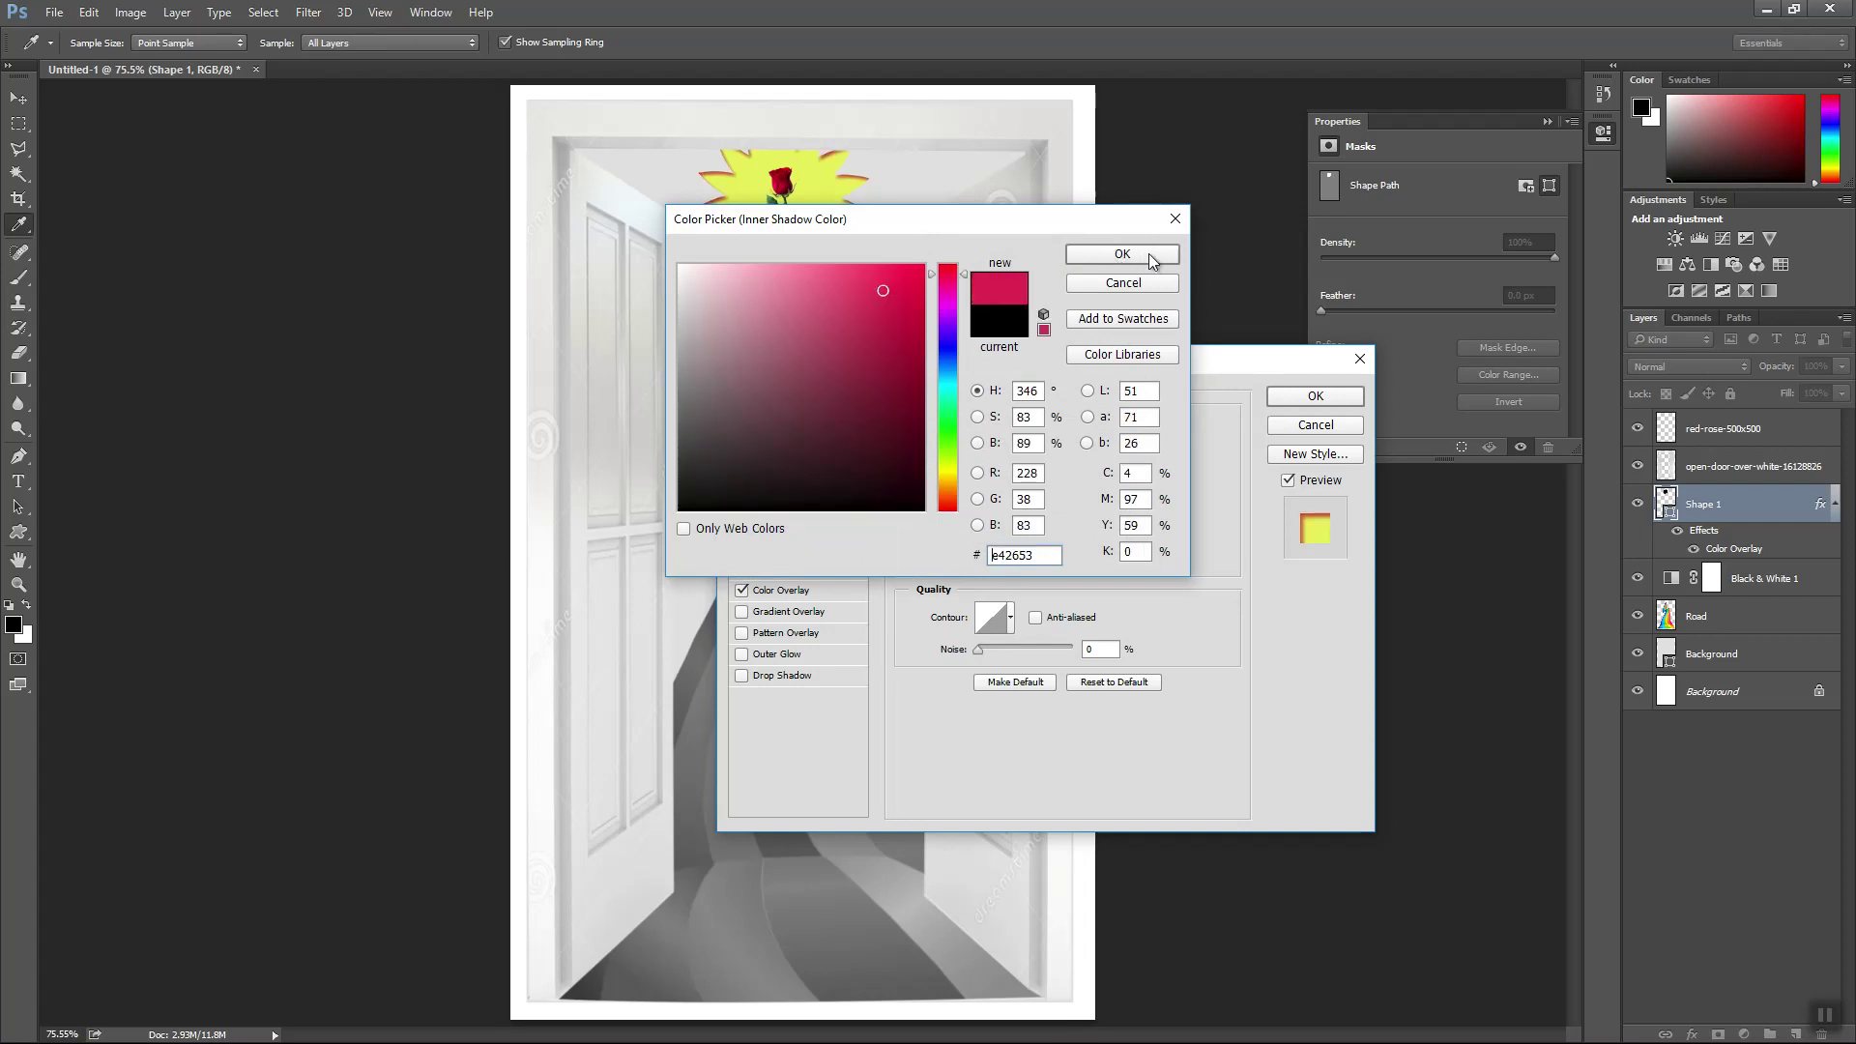
click(1086, 258)
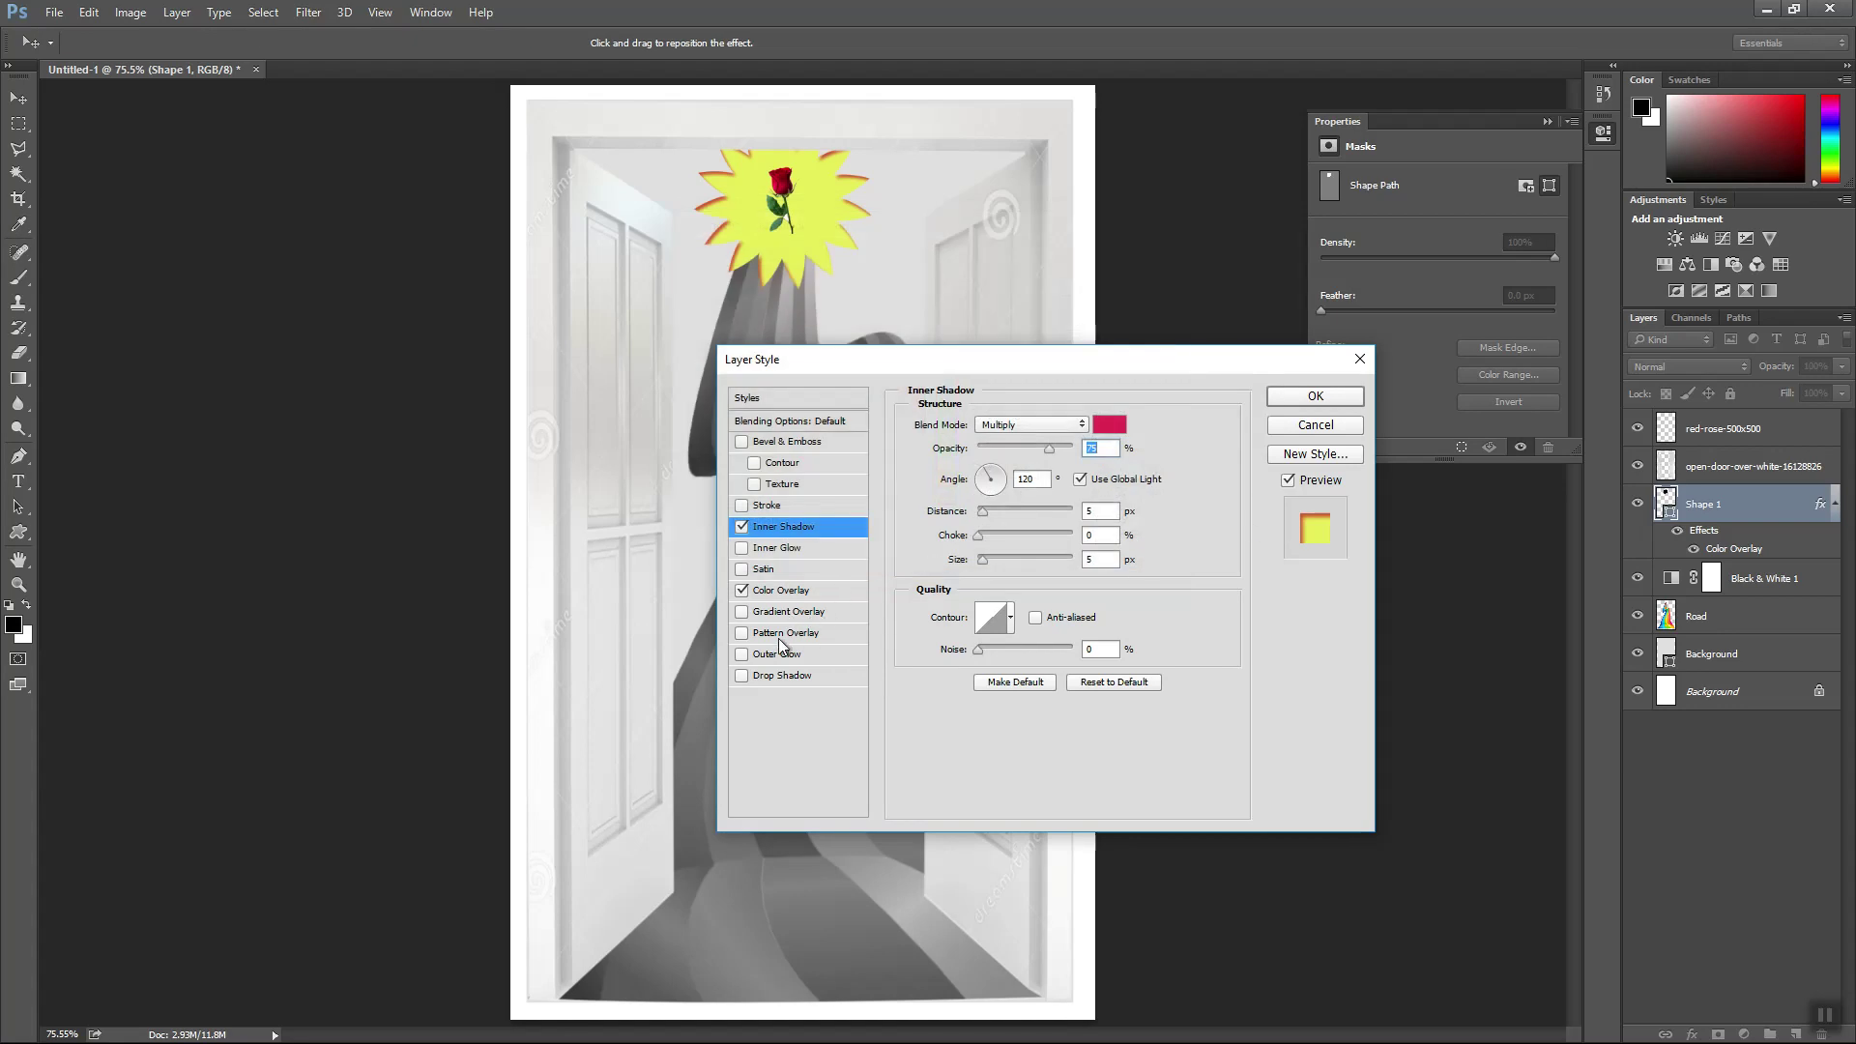
click(741, 527)
- Enable Inner Glow with a gradient glow fill and Outer Glow on the starburst, slightly adjusting the inner glow's opacity
click(741, 548)
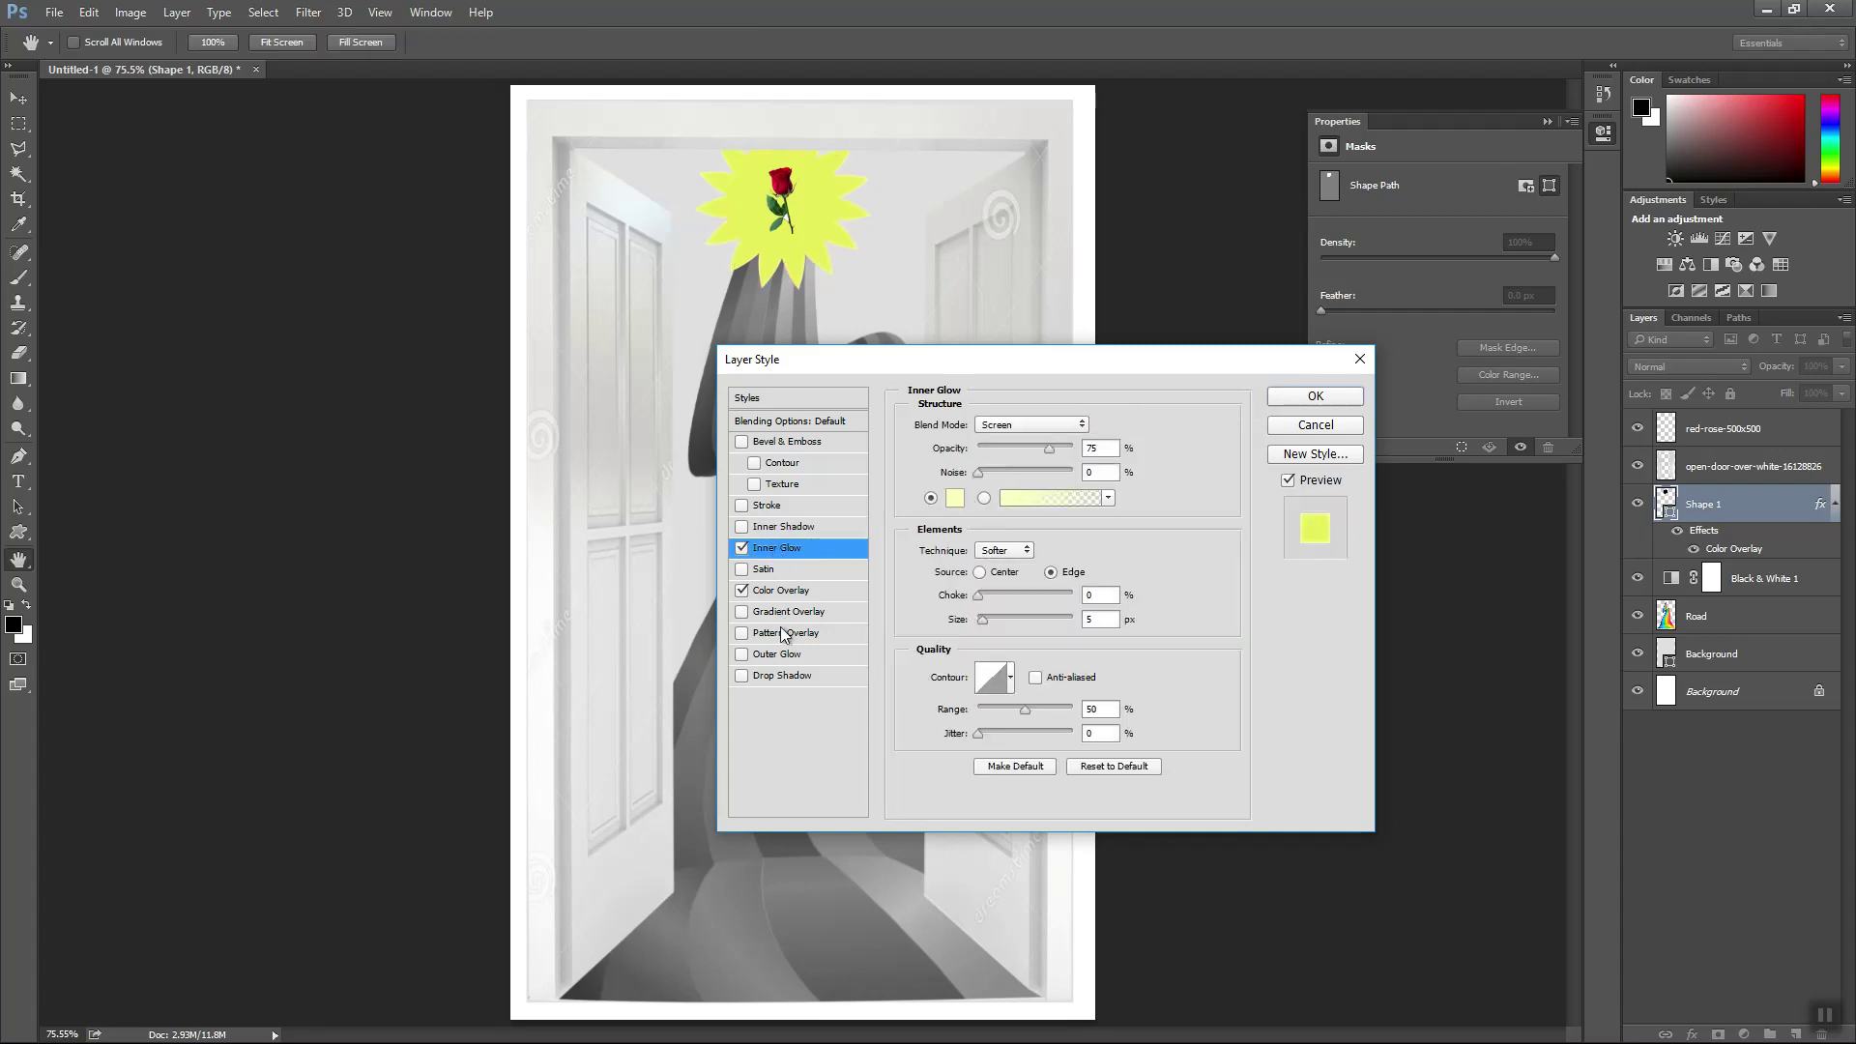
click(741, 654)
drag(1052, 449, 1053, 453)
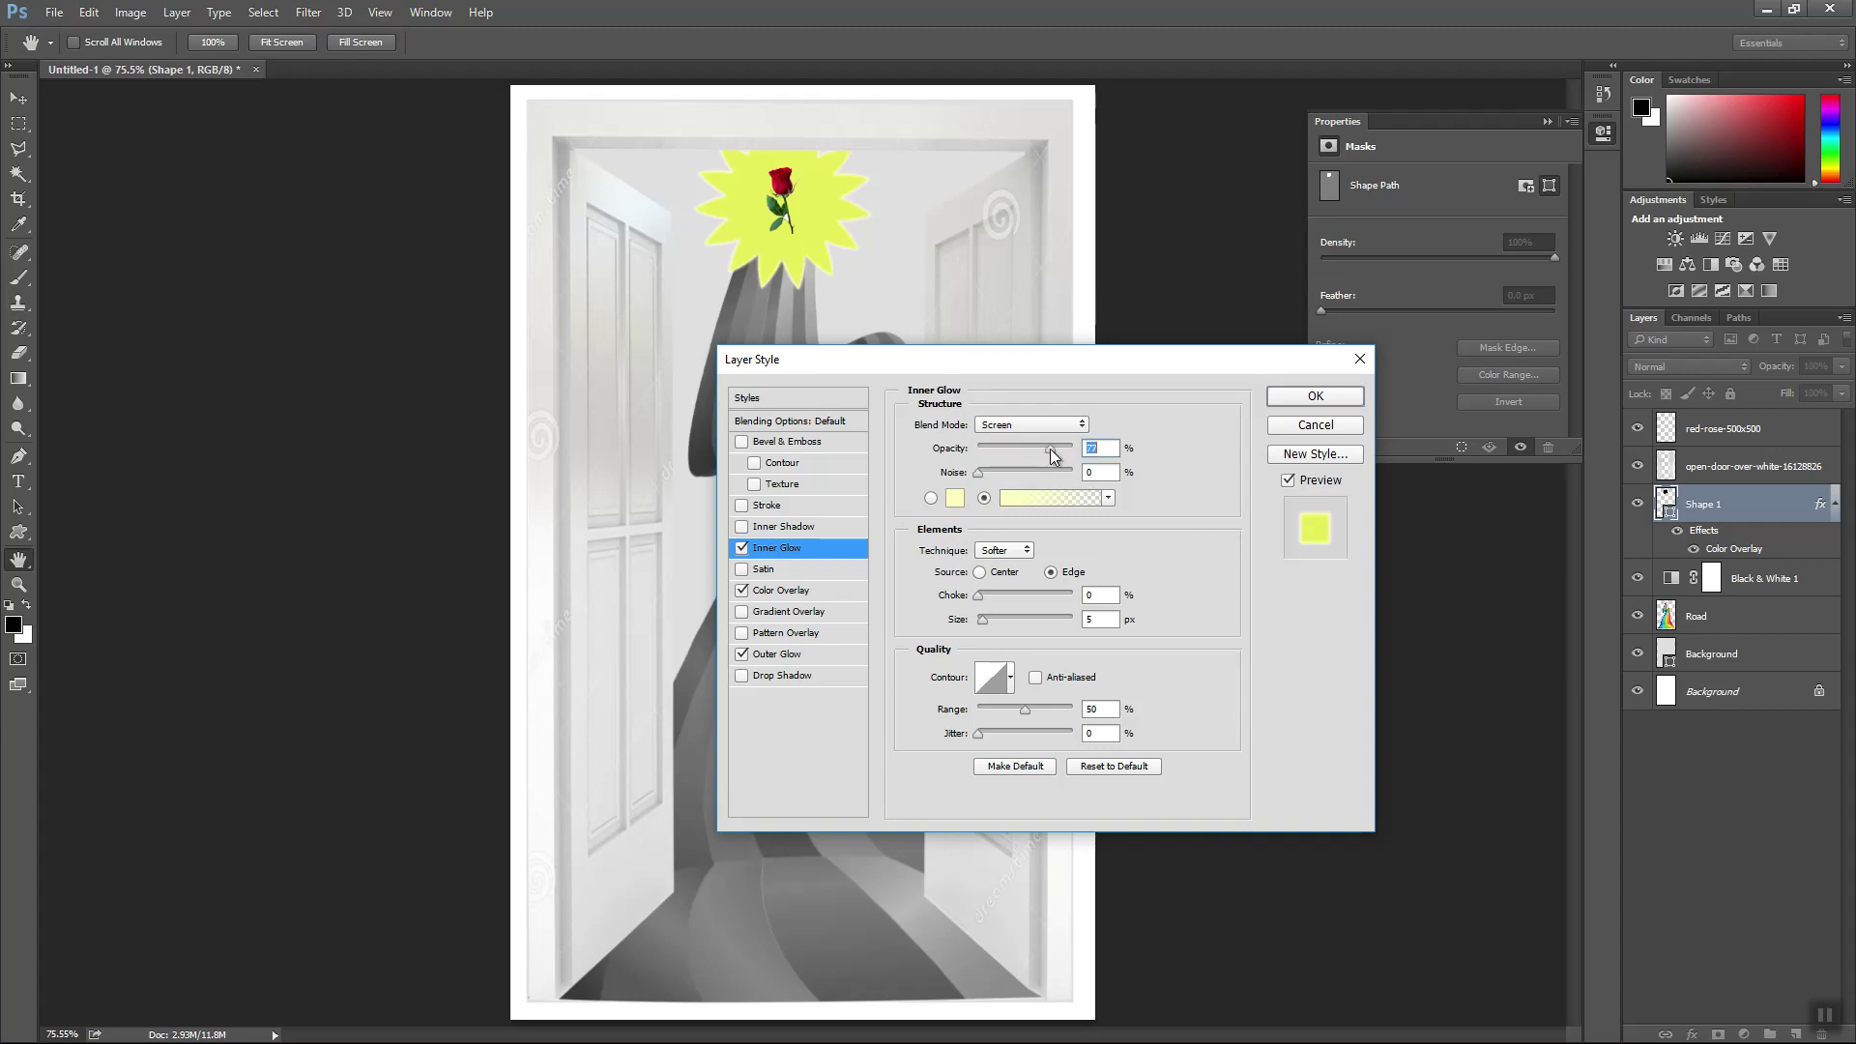
- Add a black-to-white Gradient Overlay to the starburst with Radial style and a scale of 91%
click(742, 612)
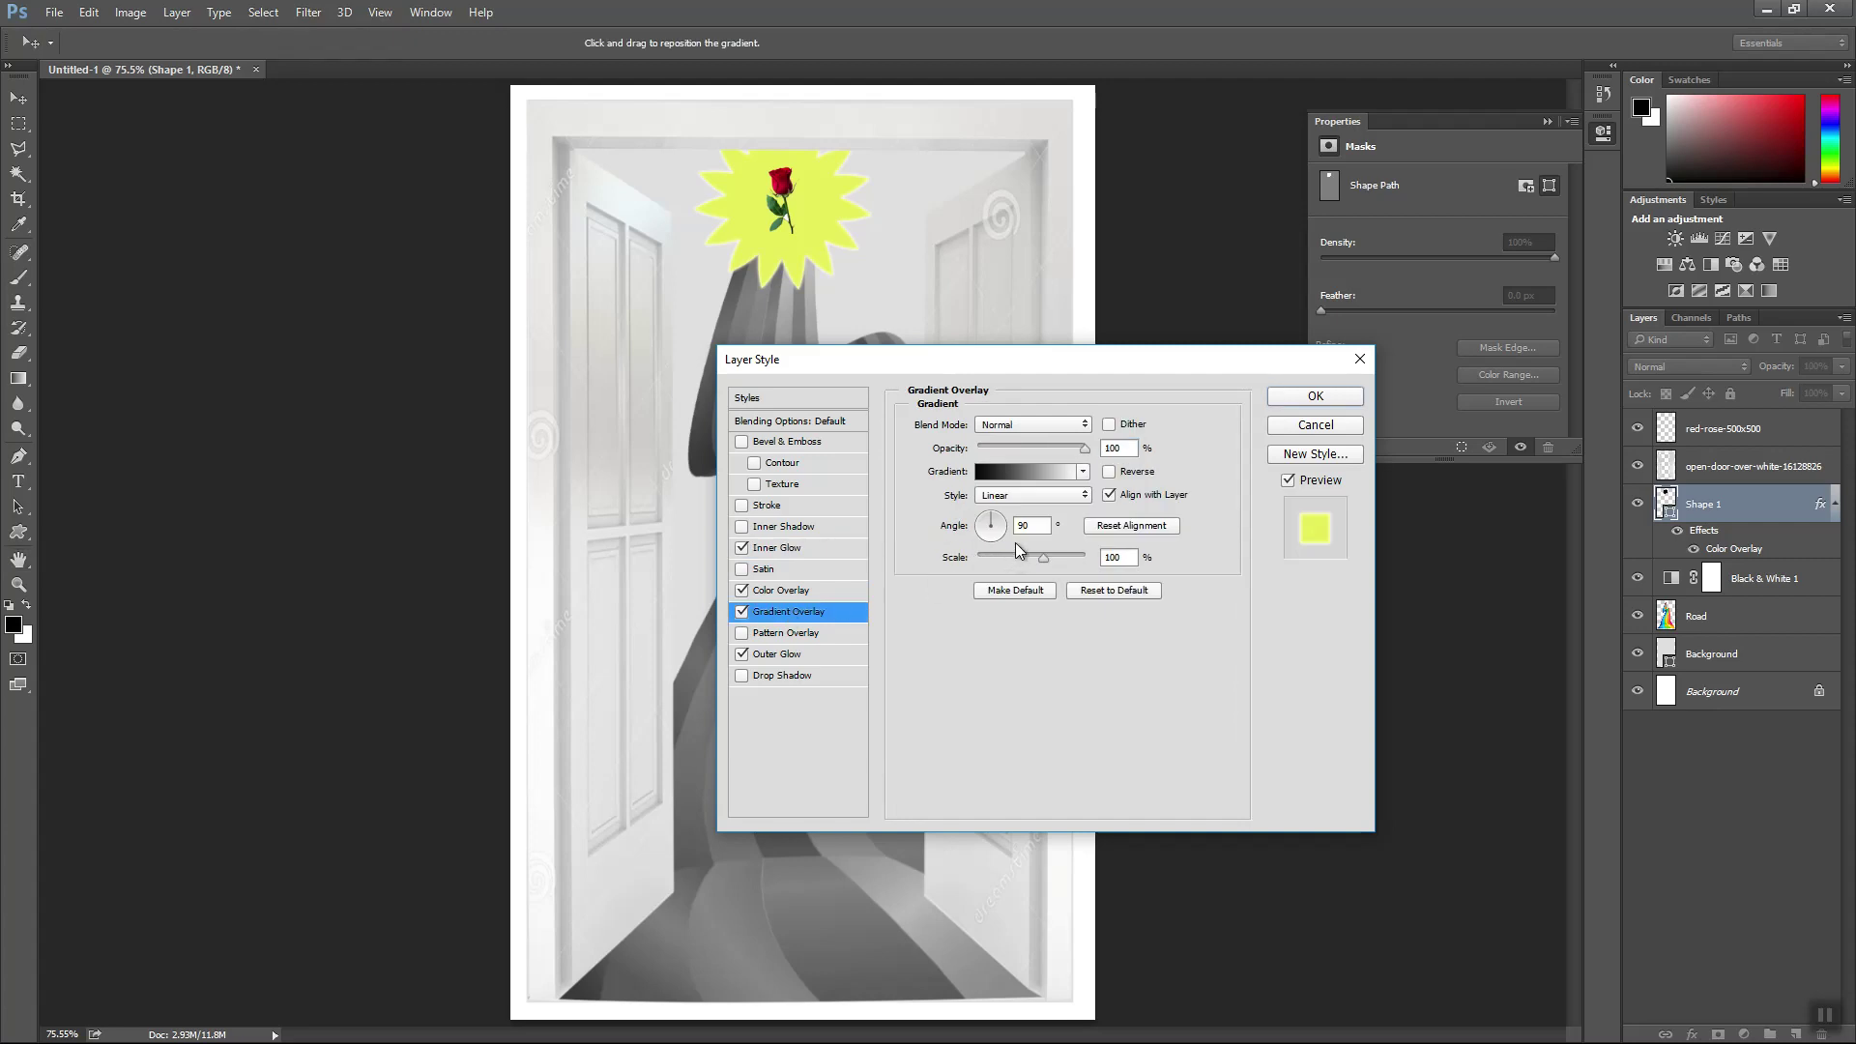
click(1081, 473)
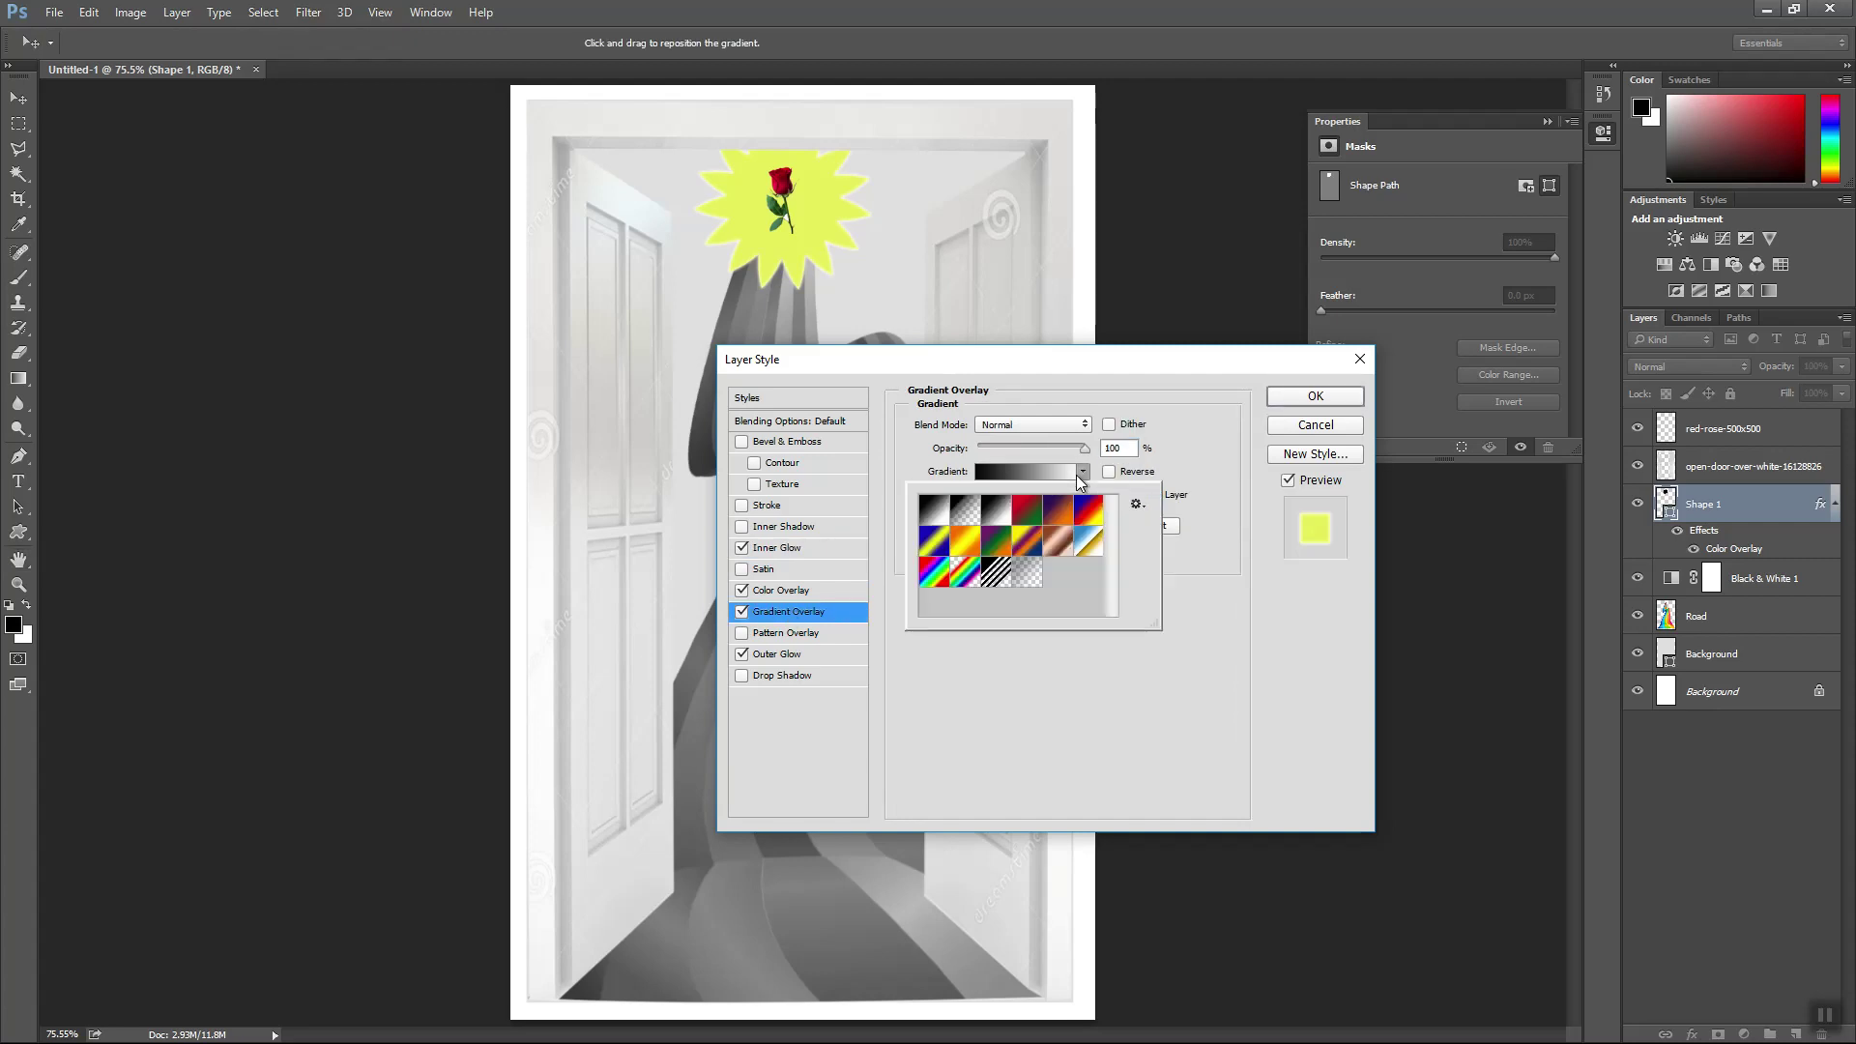
click(1081, 474)
click(1046, 425)
click(1046, 425)
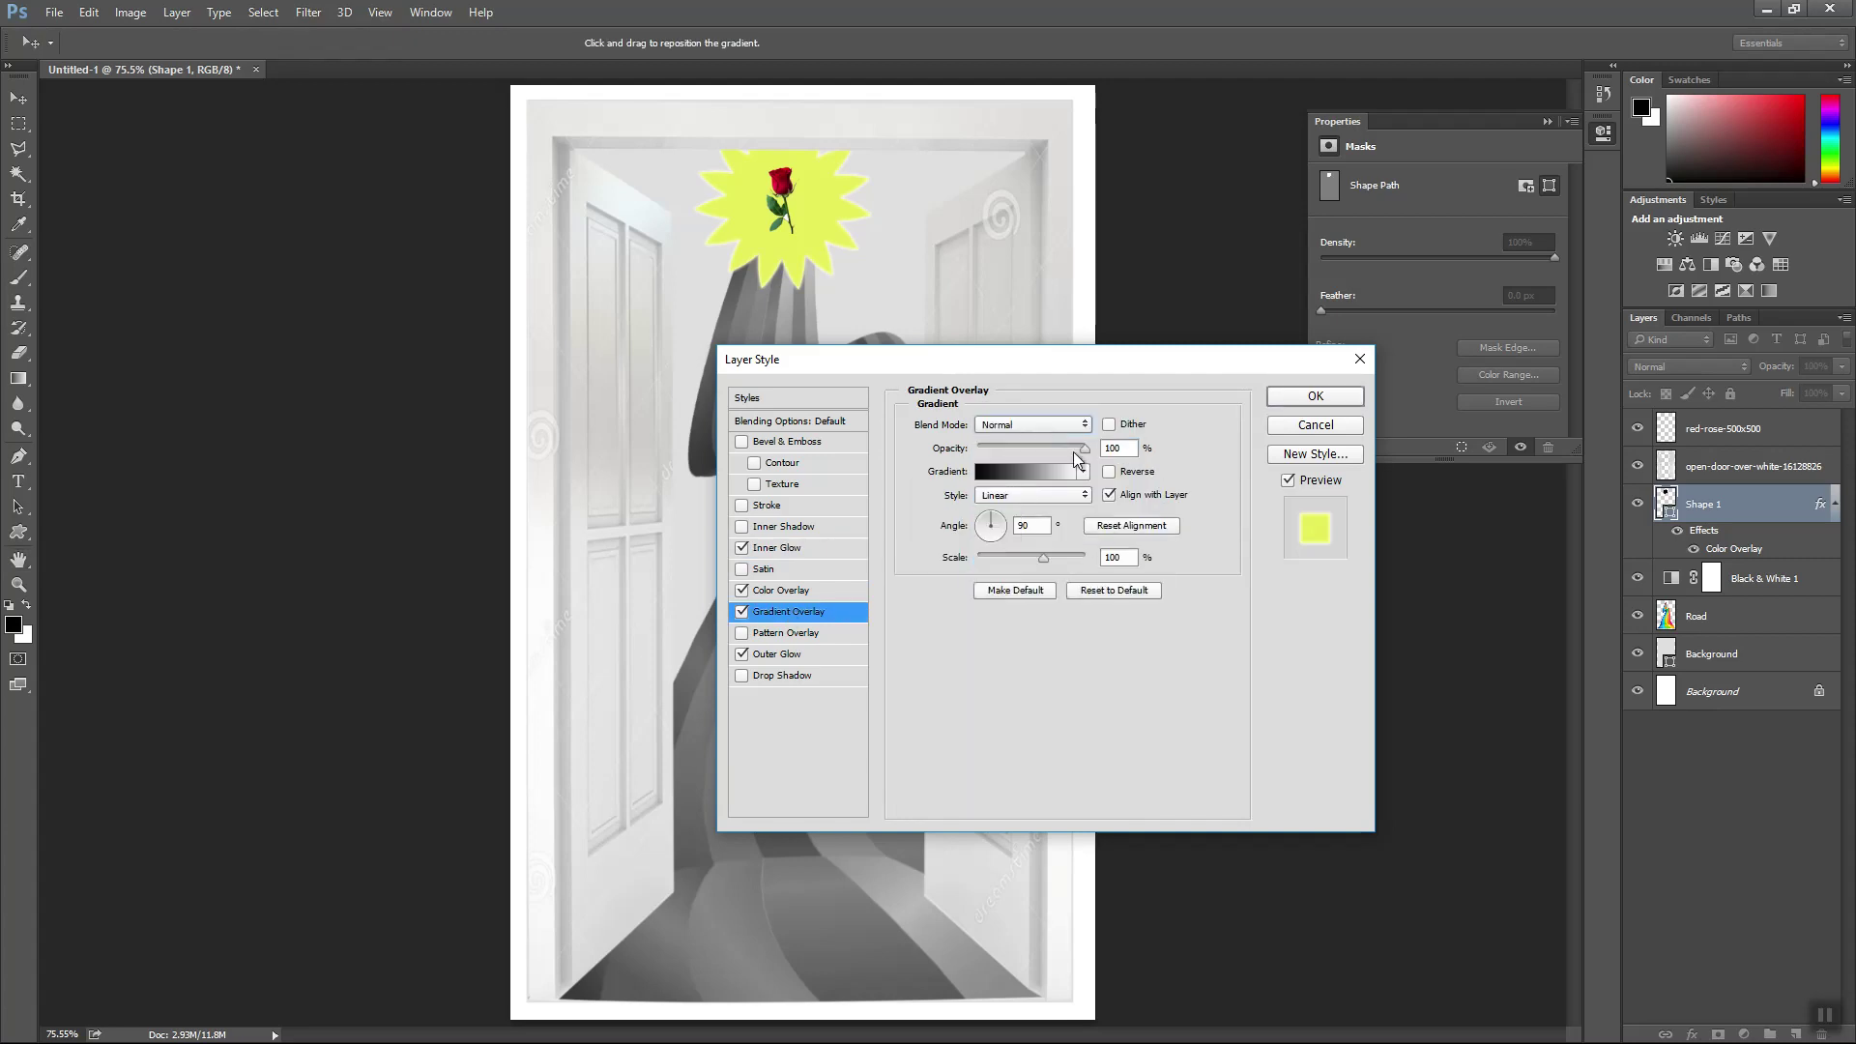
click(1020, 494)
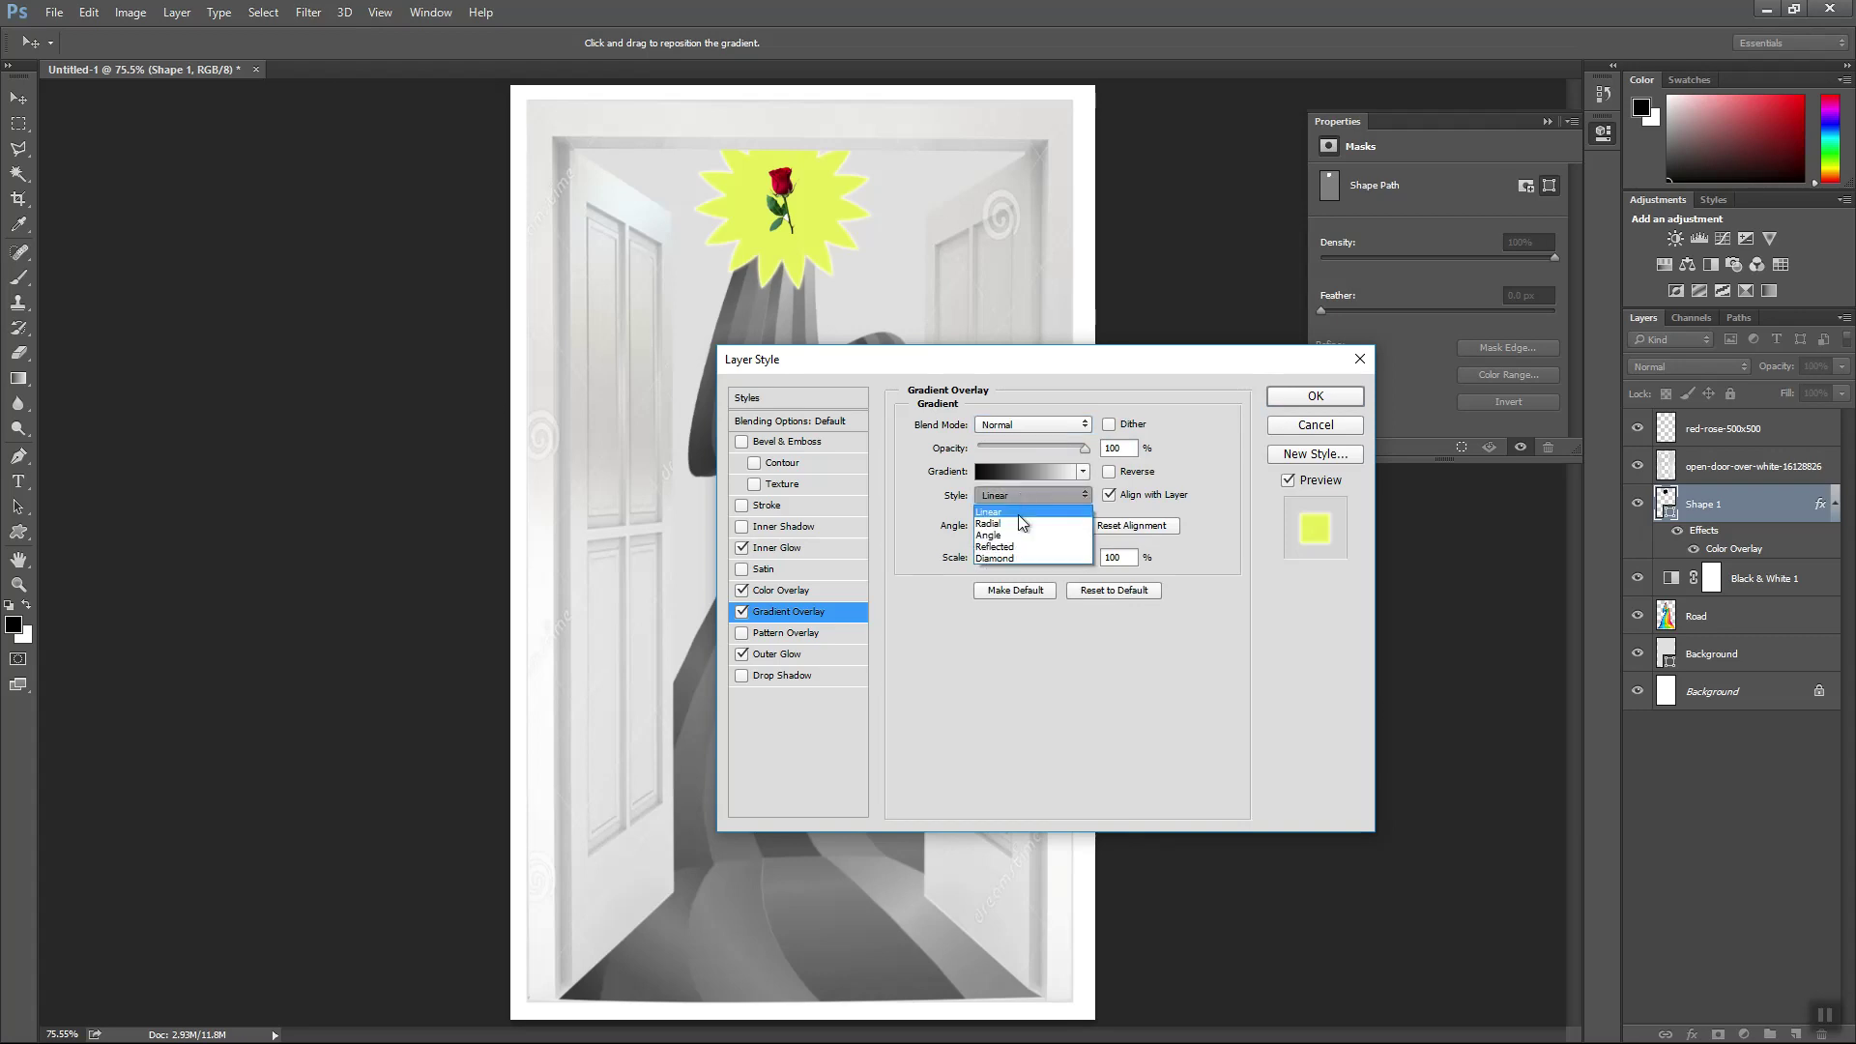
click(1018, 524)
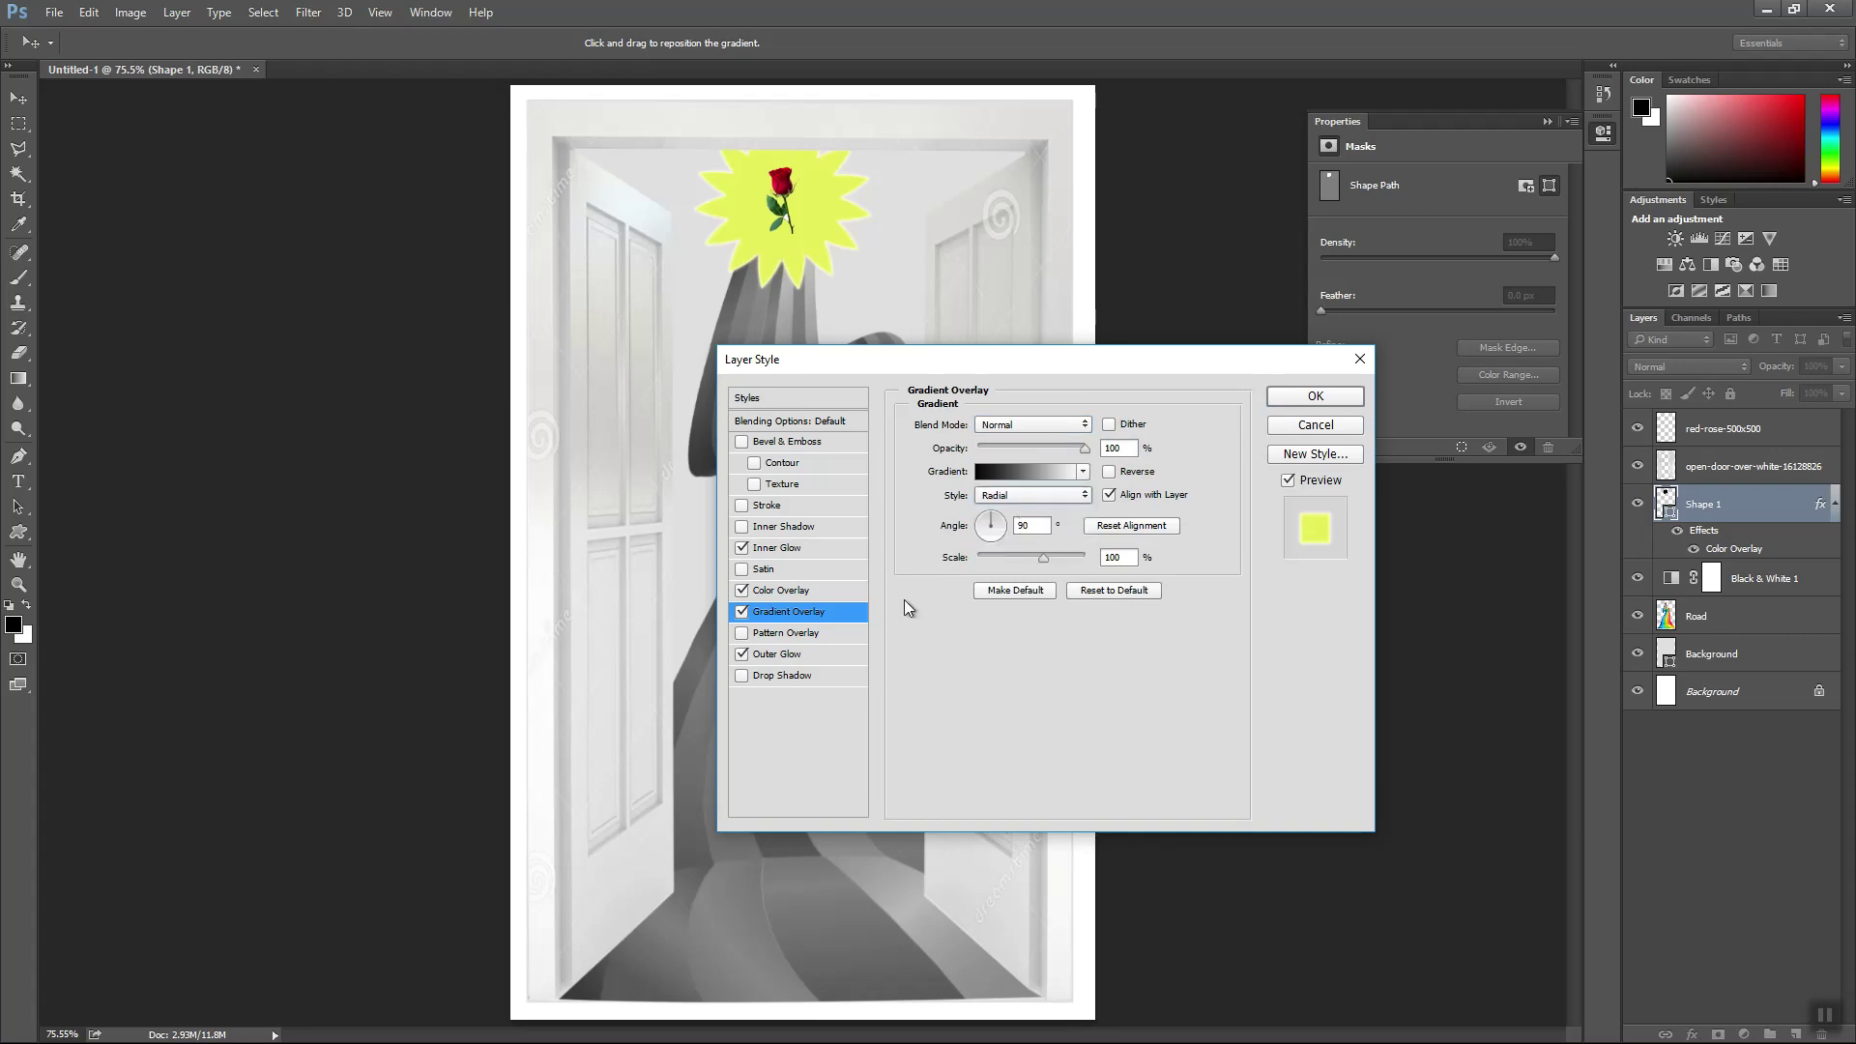
drag(1112, 360, 1216, 470)
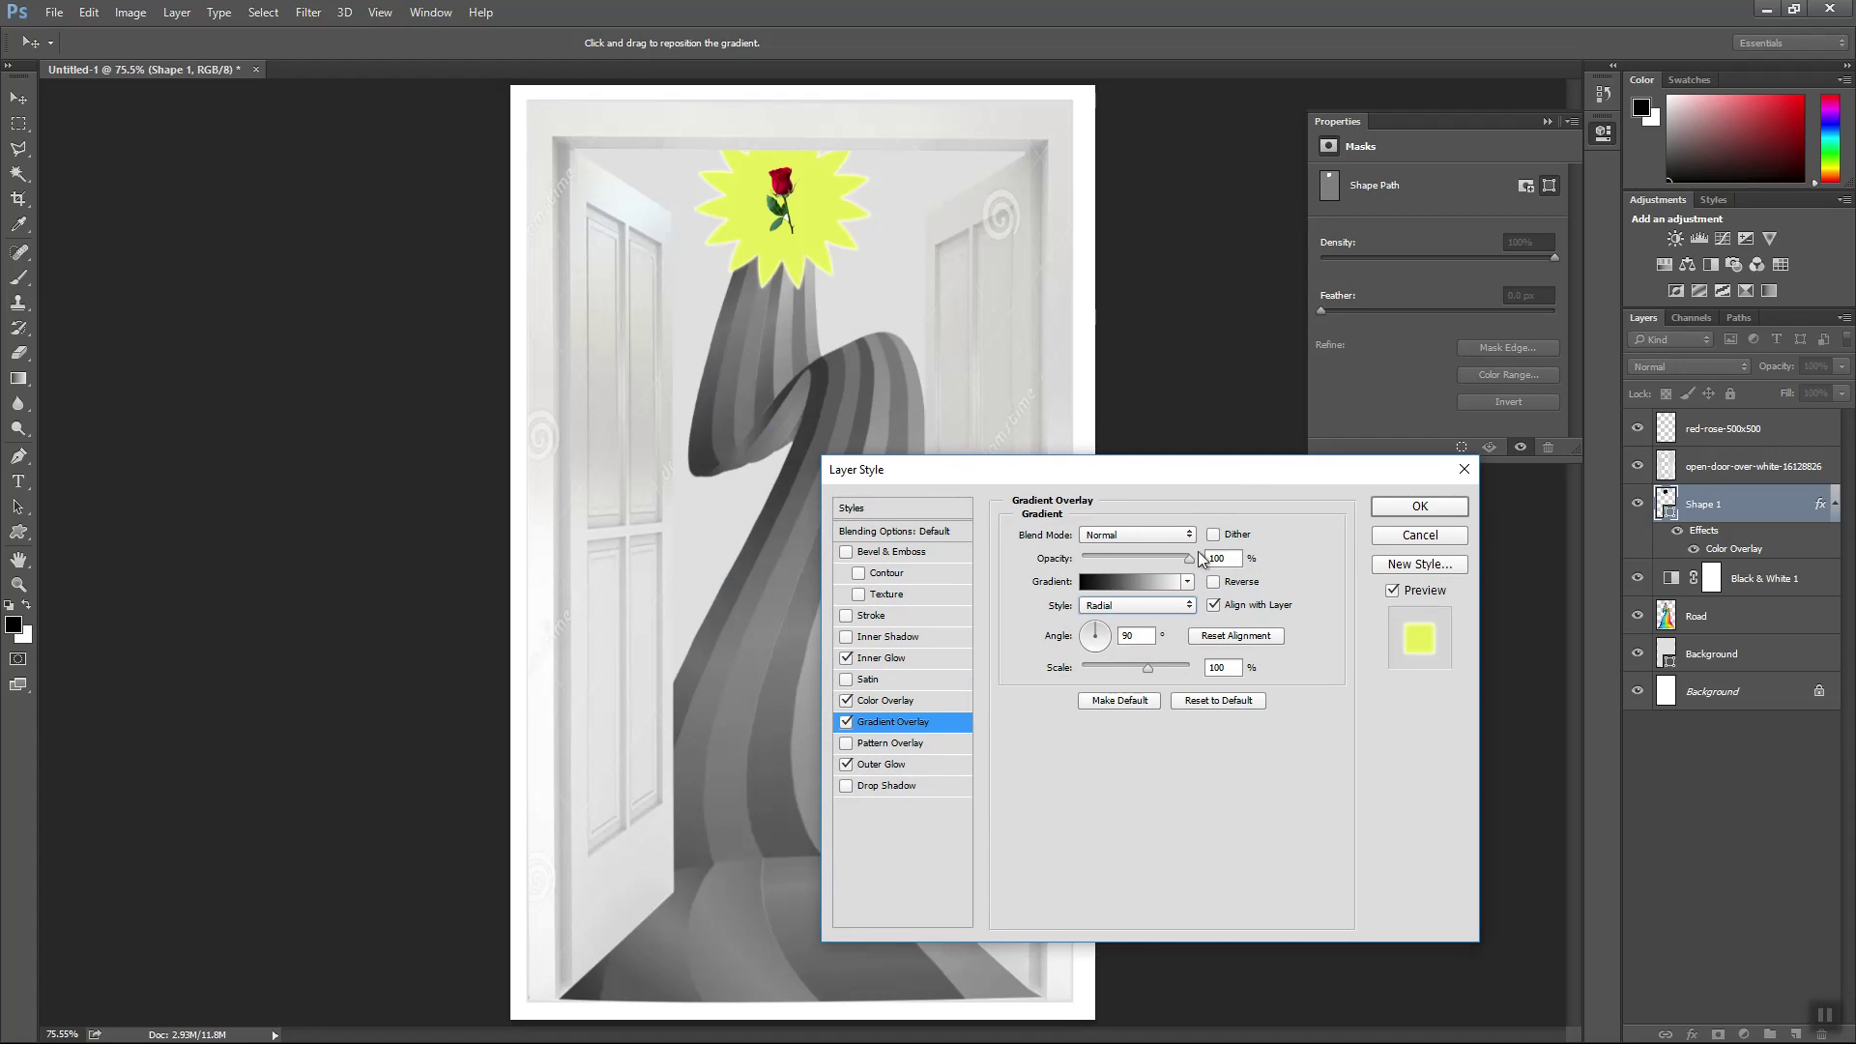
mouse_move(1148, 669)
mouse_down()
mouse_move(1116, 675)
mouse_move(1139, 675)
mouse_up()
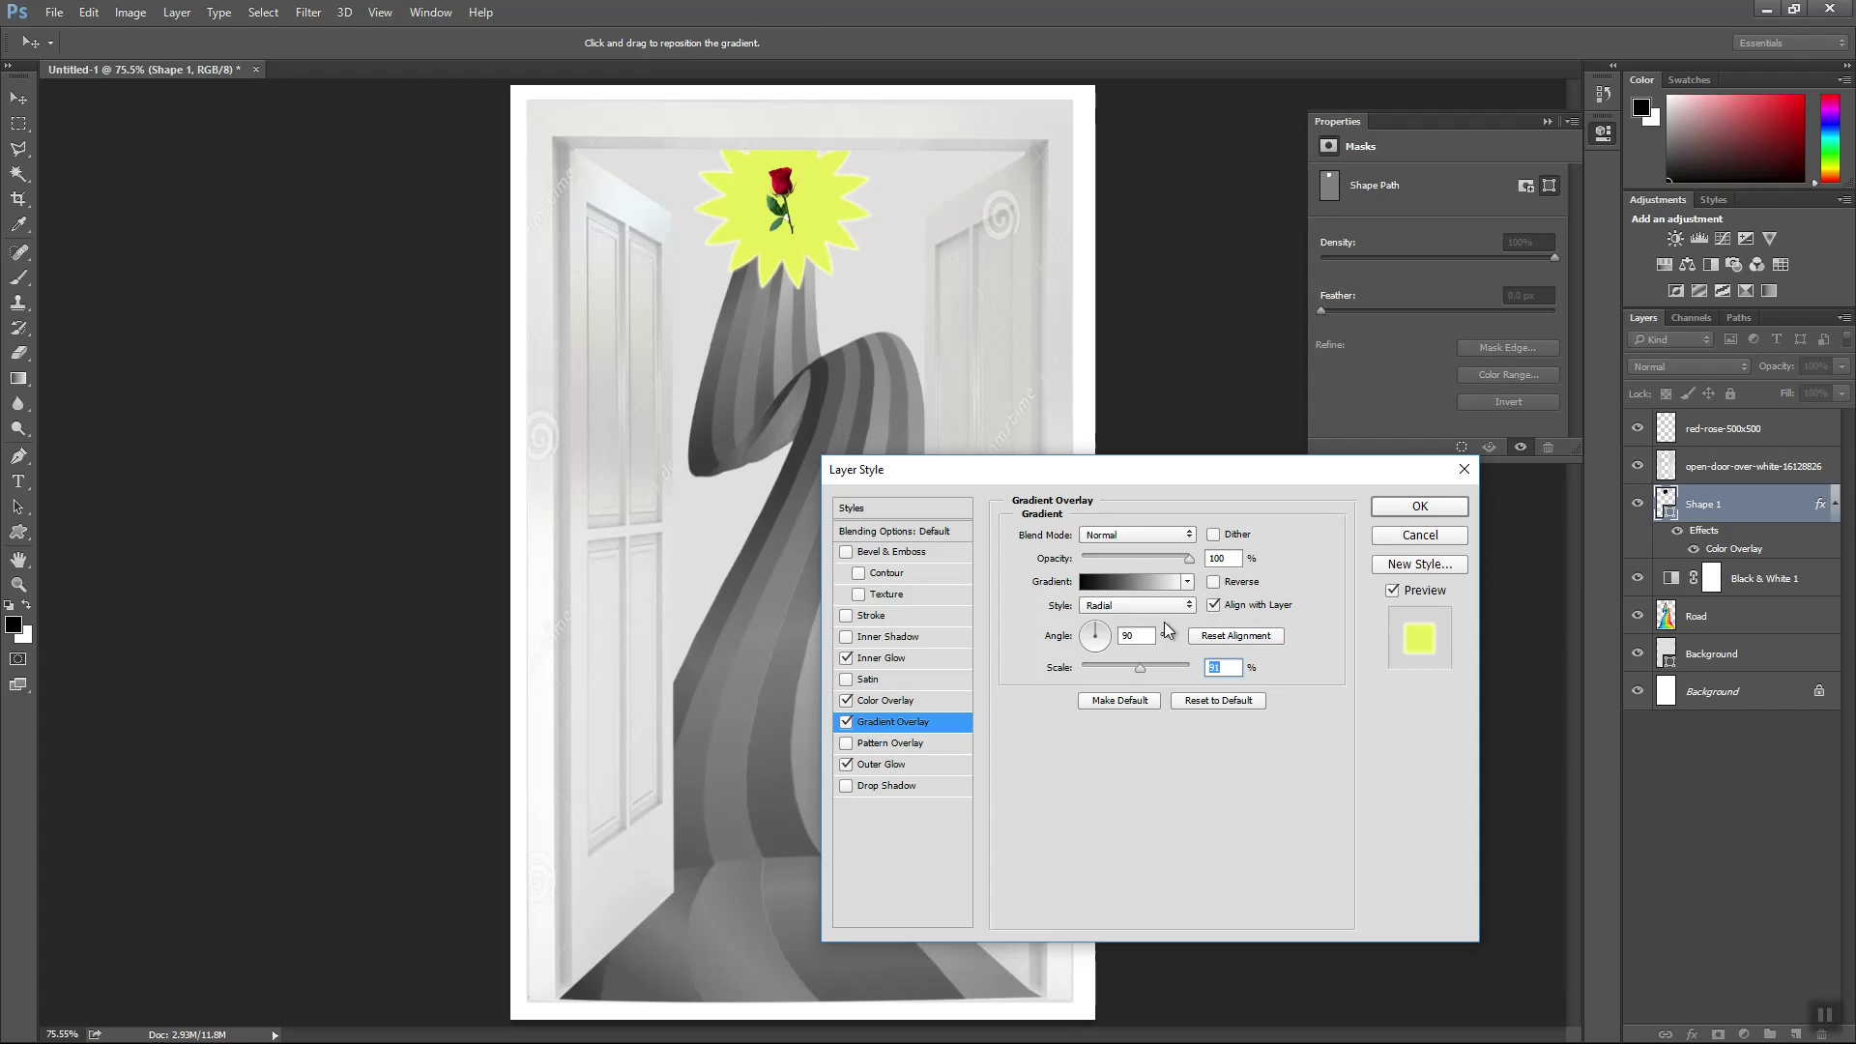
- Turn off the starburst's Color Overlay, compare it with and without Inner Glow, and apply the layer style with Inner Glow on
click(851, 662)
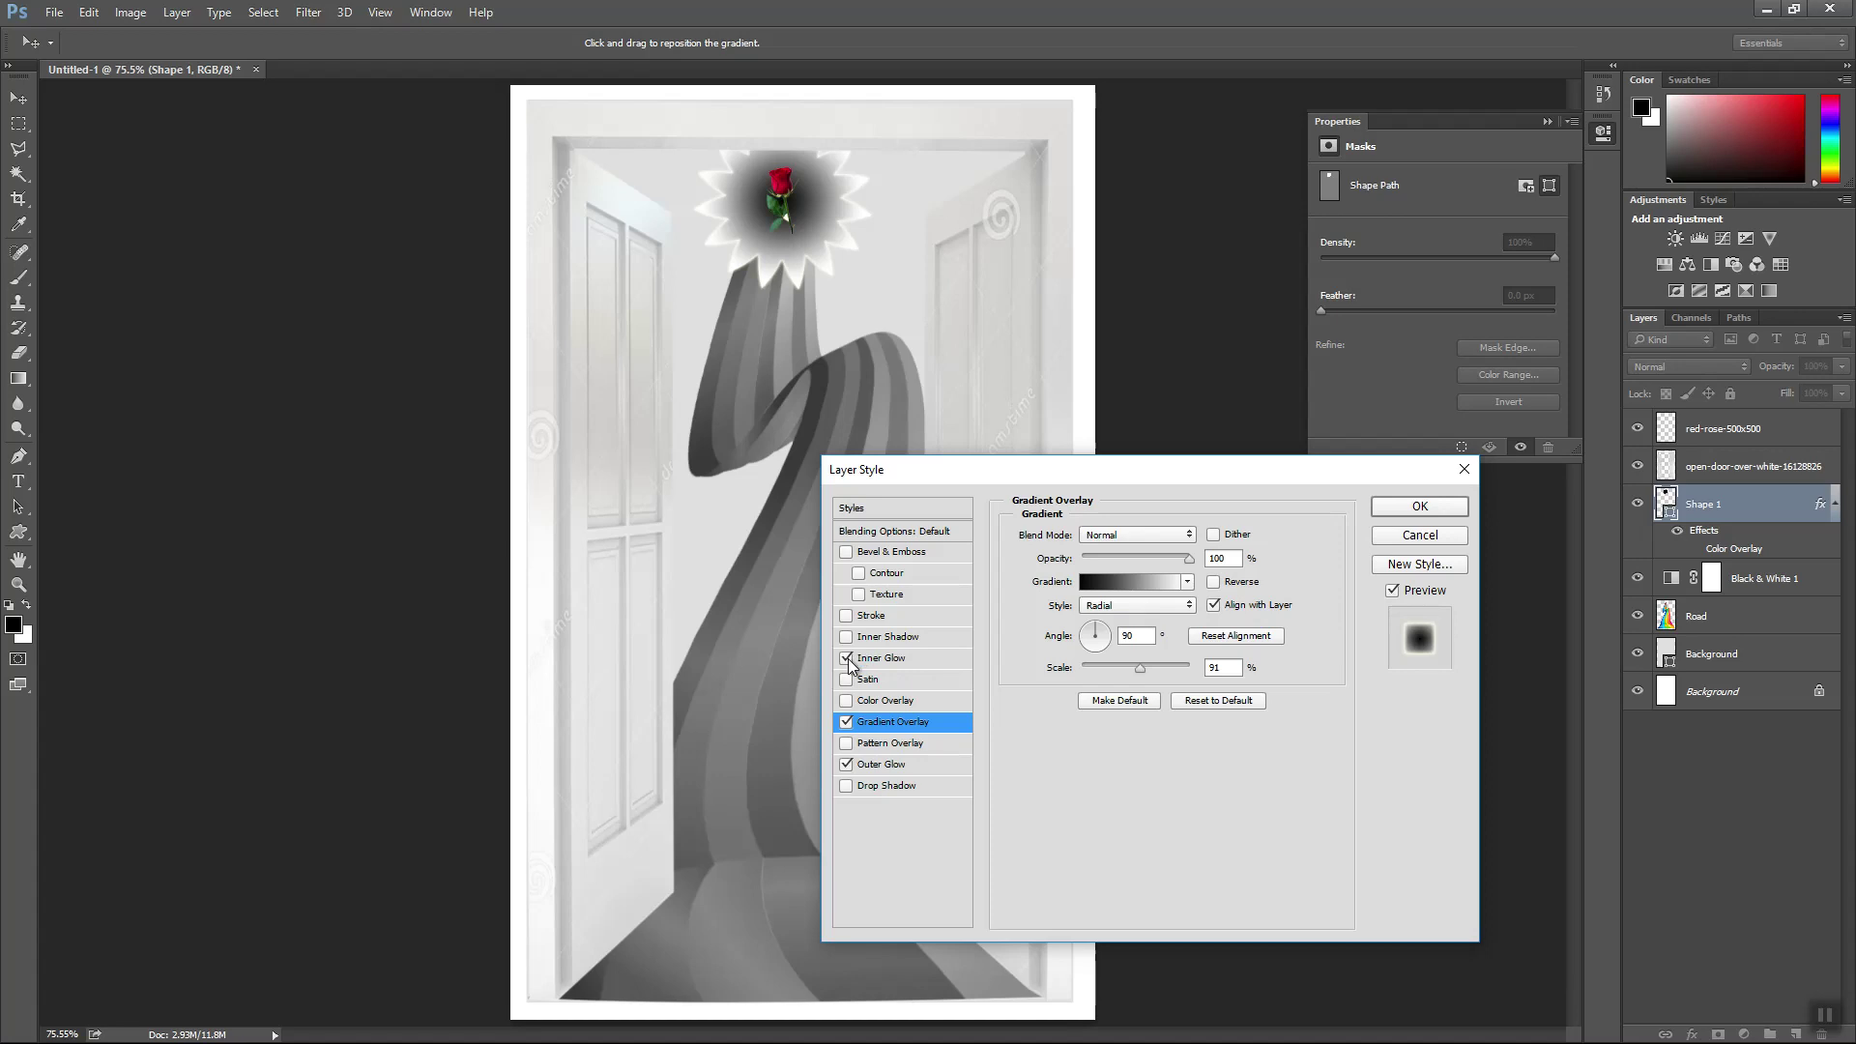
click(846, 658)
click(847, 659)
click(847, 658)
click(847, 660)
click(1419, 507)
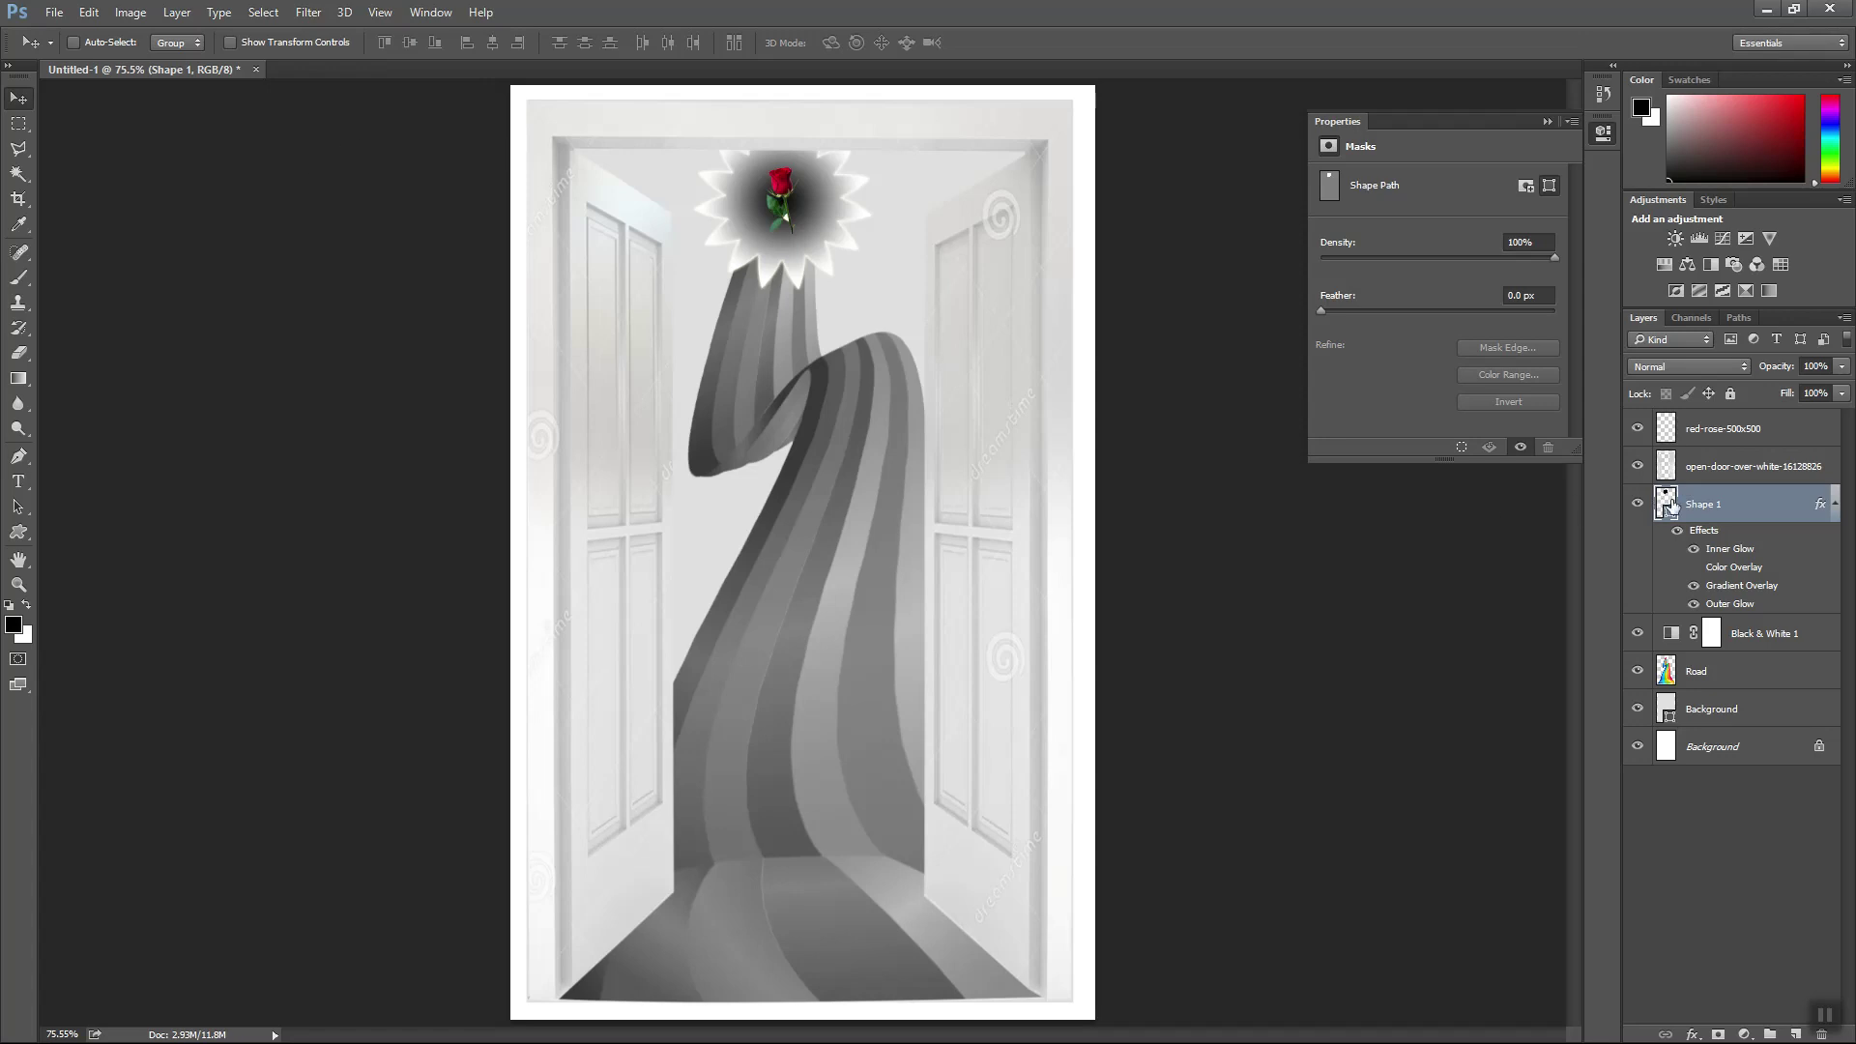
- Change the starburst shape's solid fill color from black to a light yellow with hue 61
double_click(1664, 502)
drag(970, 228, 1442, 274)
click(1481, 514)
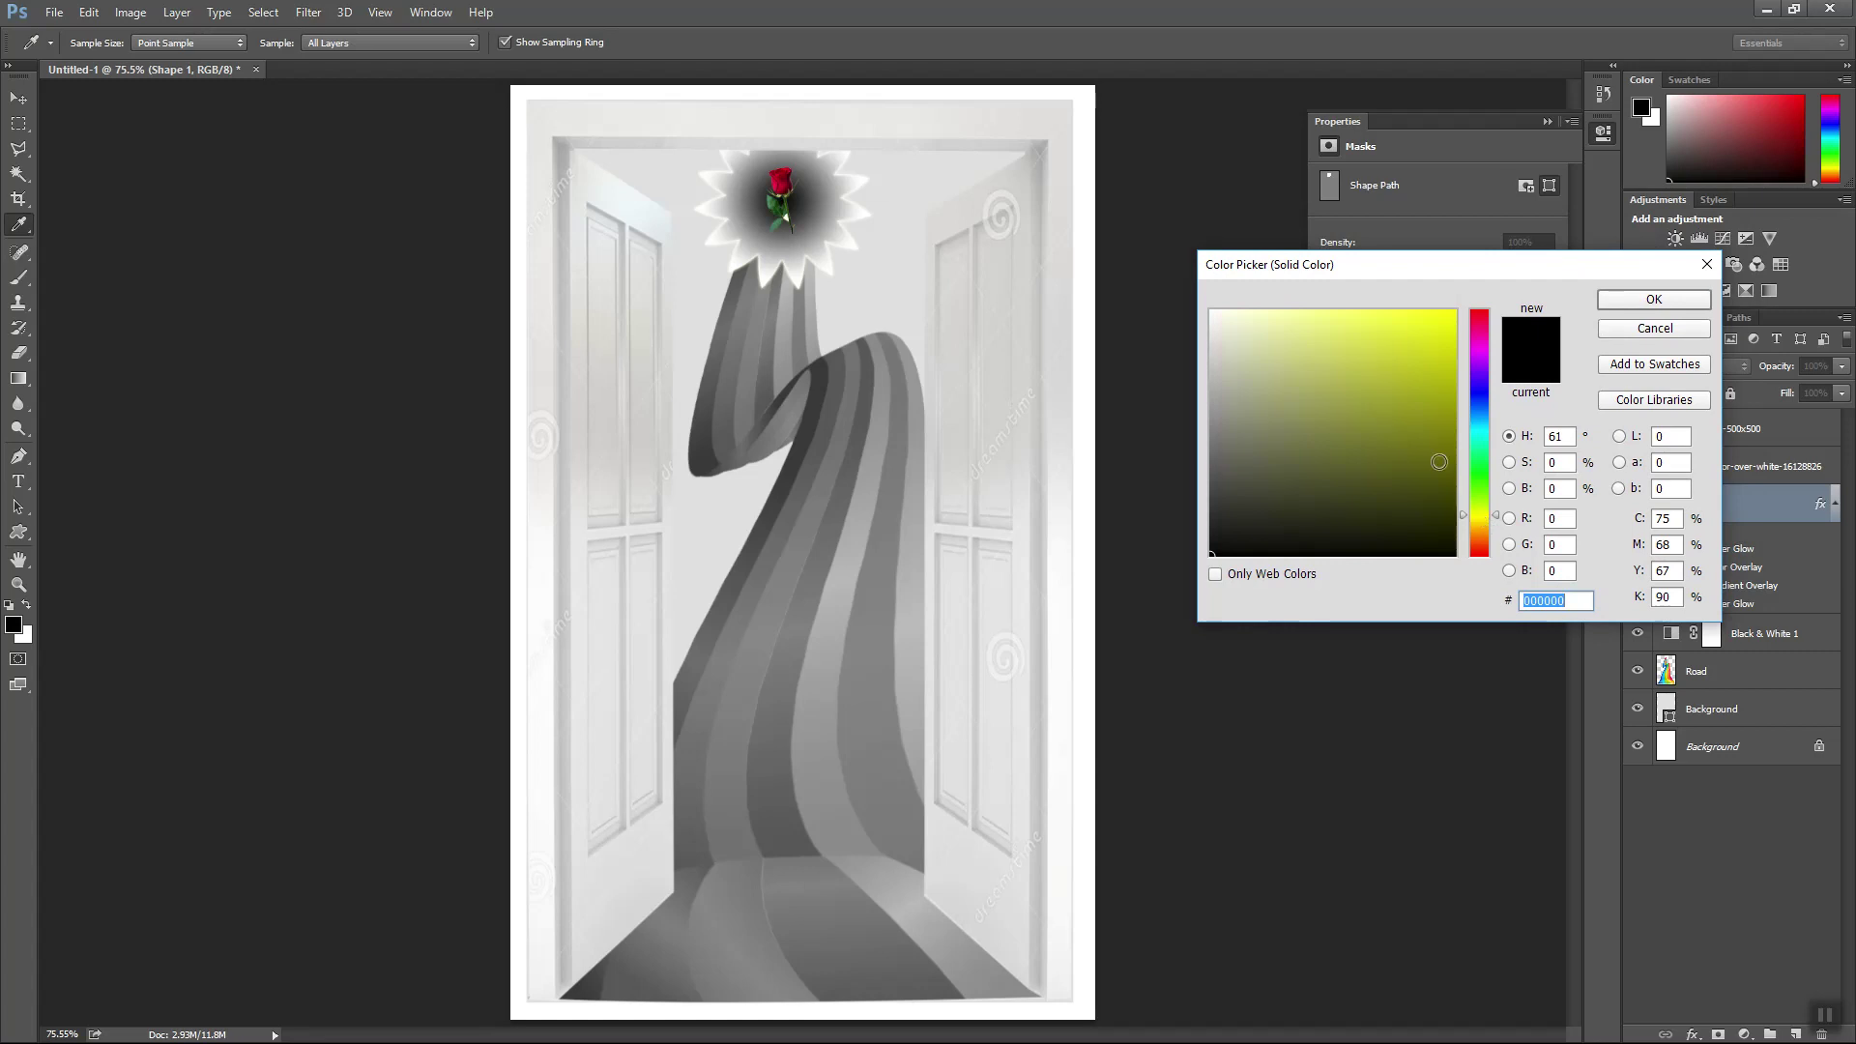
click(1395, 337)
click(1652, 300)
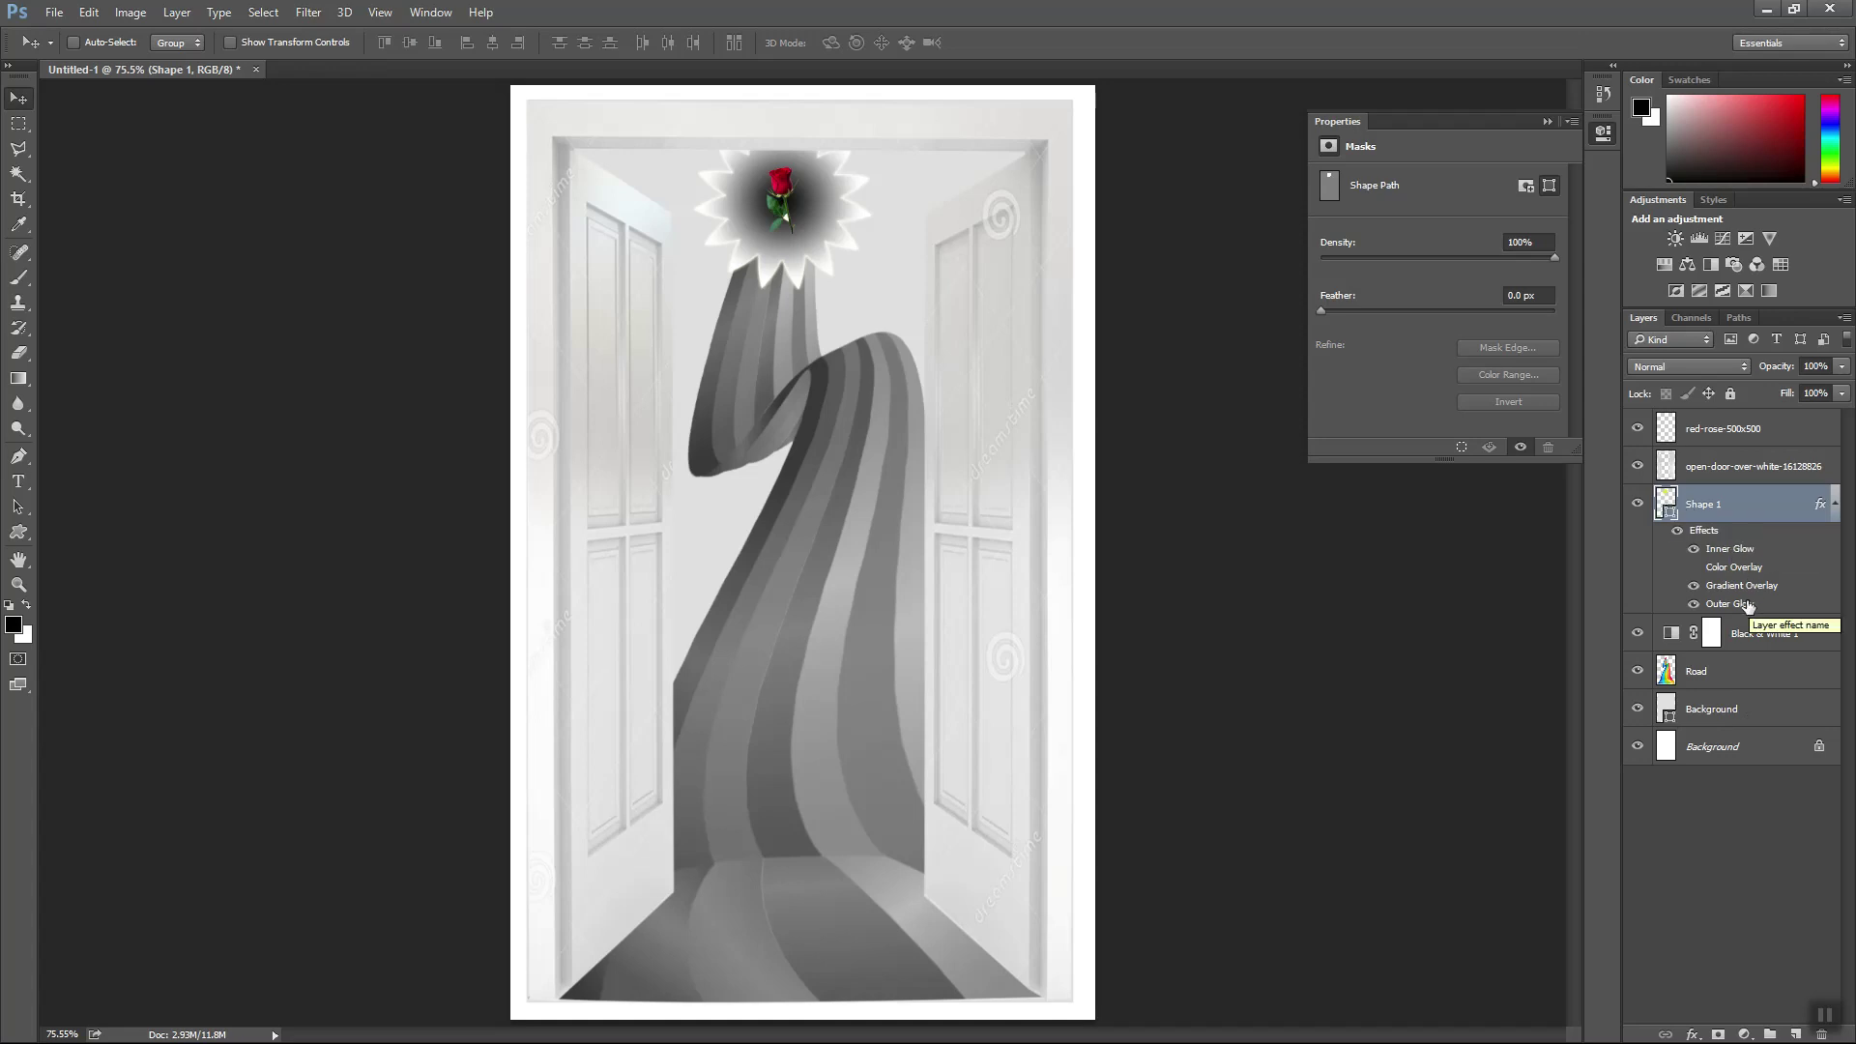
- Compare the starburst with and without its Color Overlay effect
click(1694, 568)
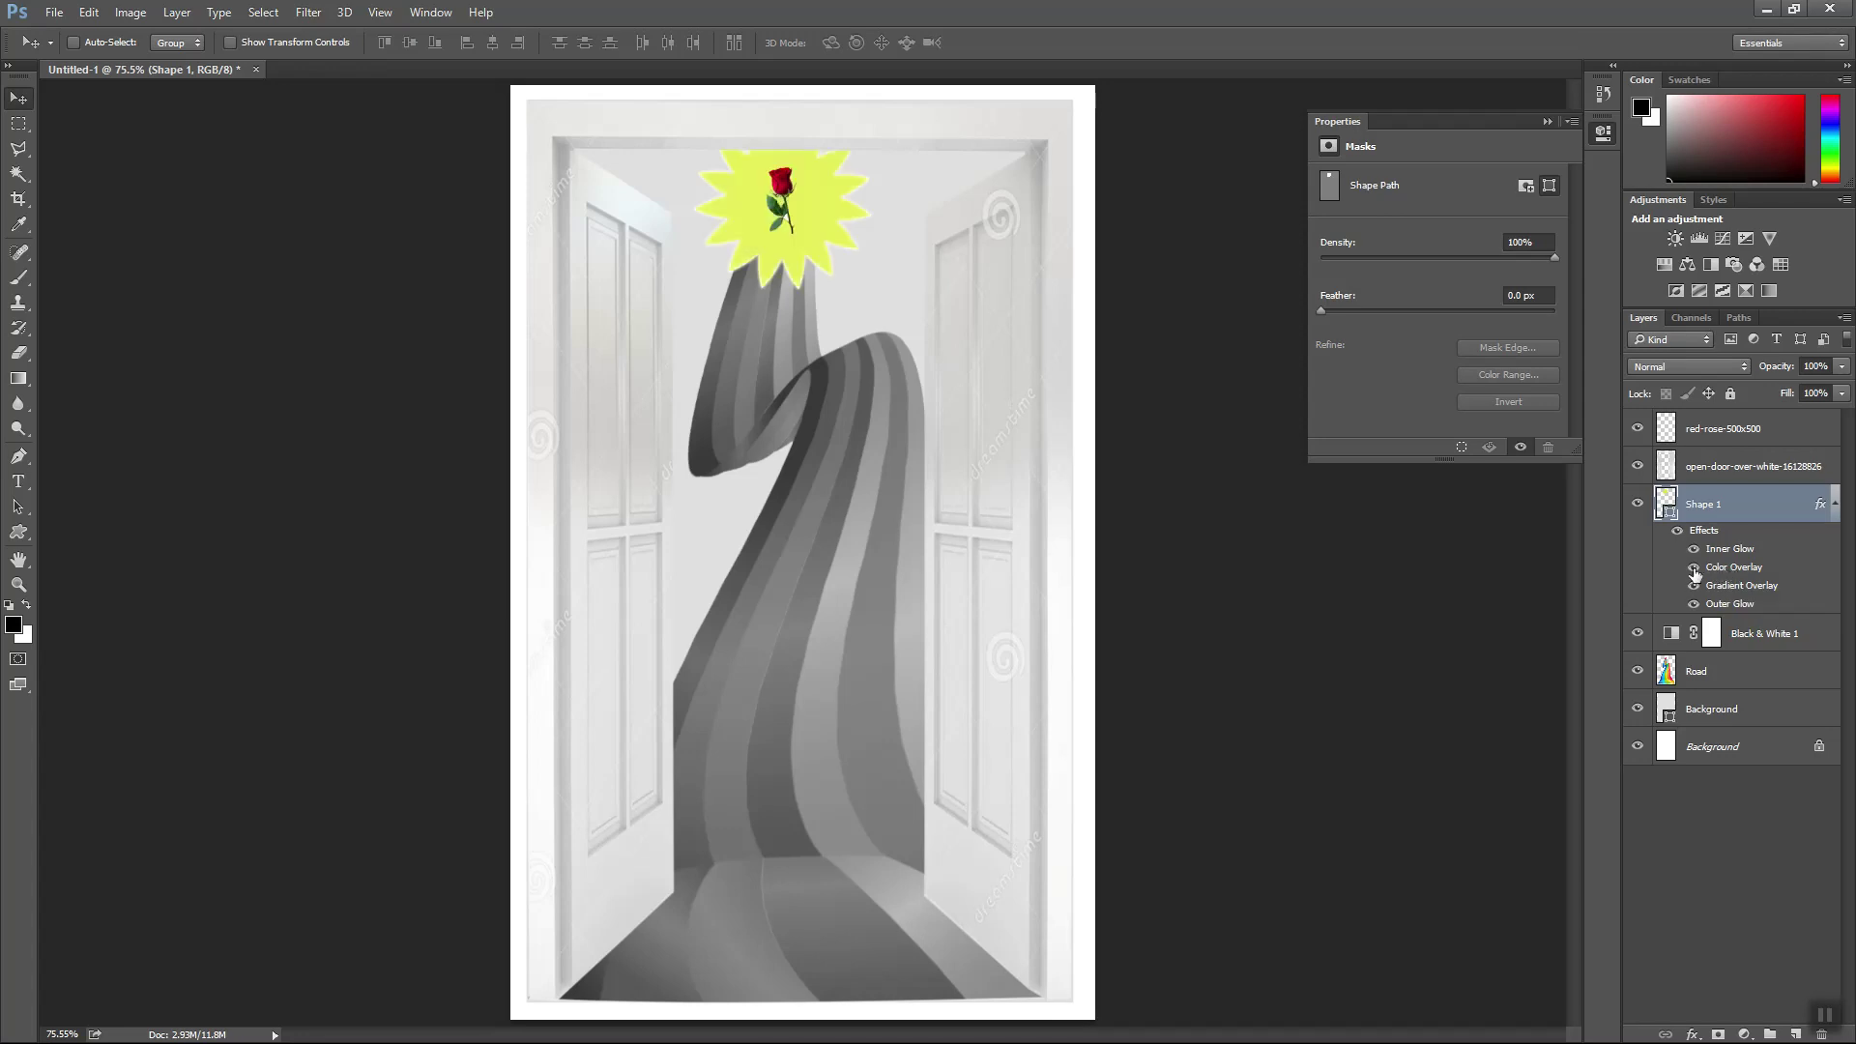
click(1694, 569)
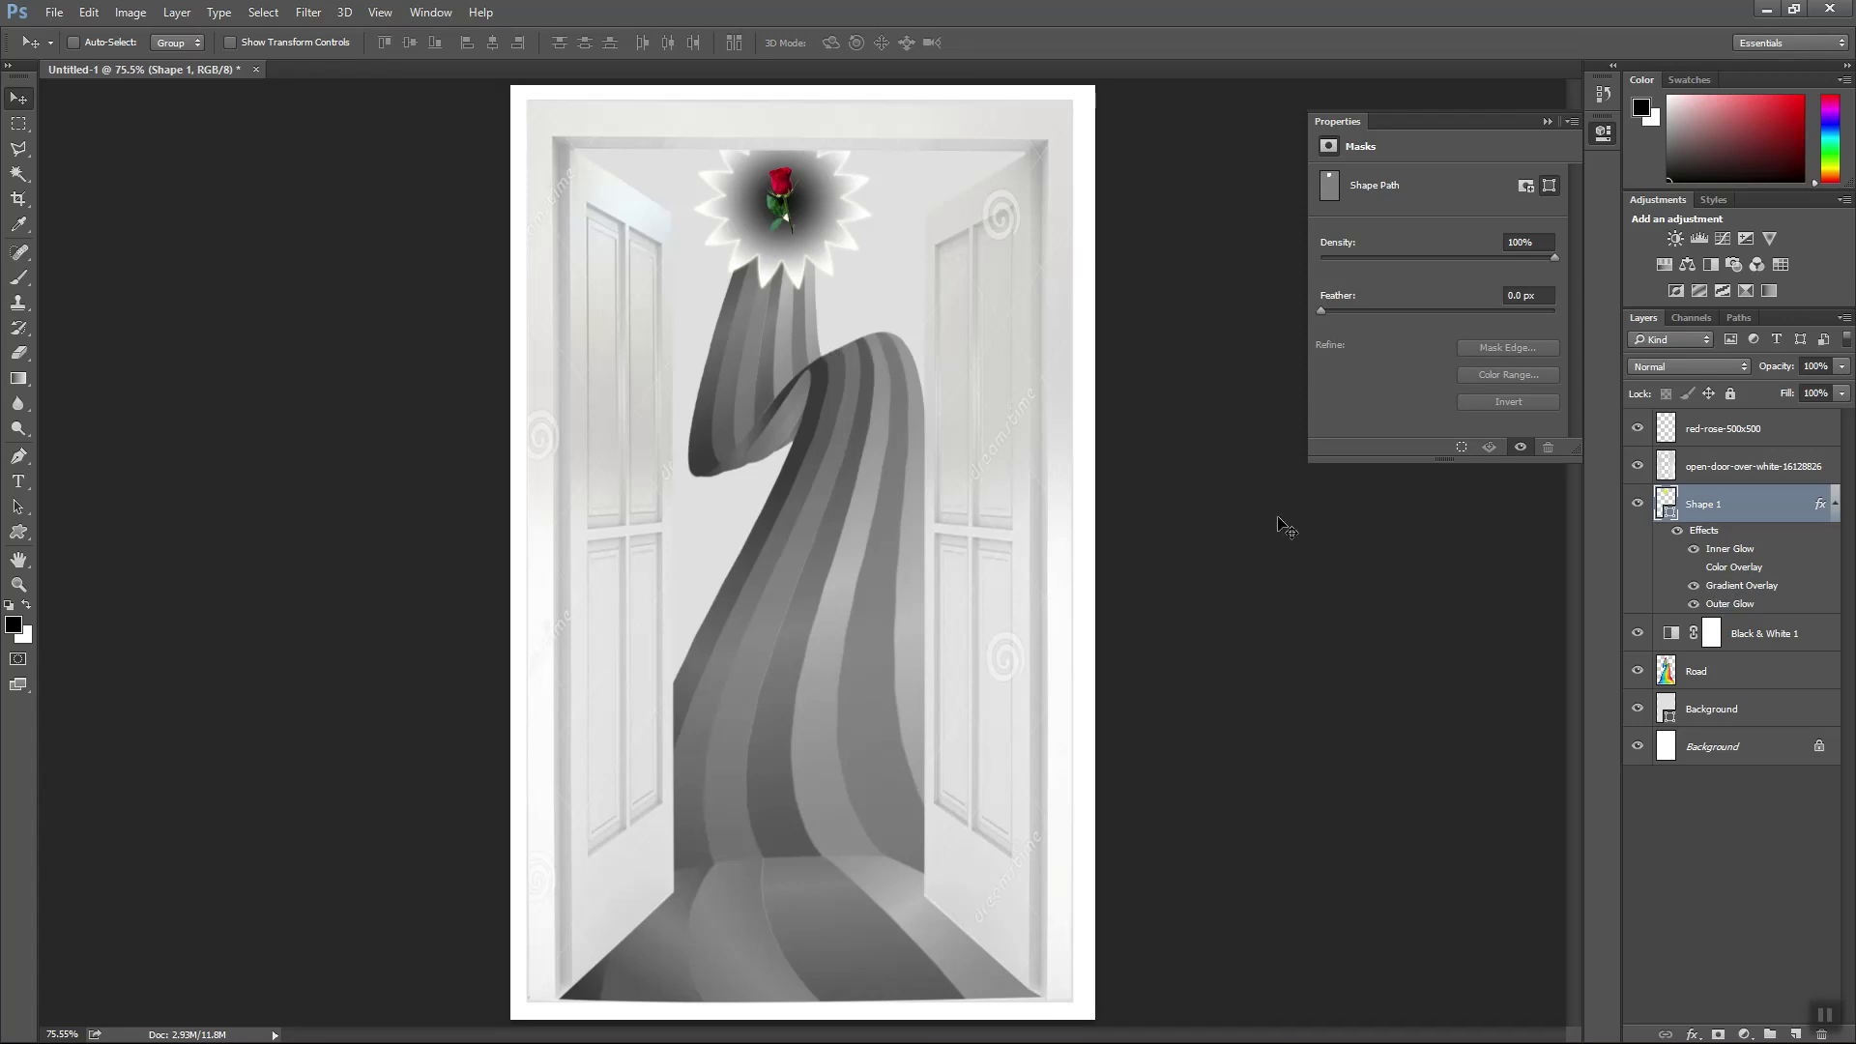
key(z)
drag(961, 386, 800, 293)
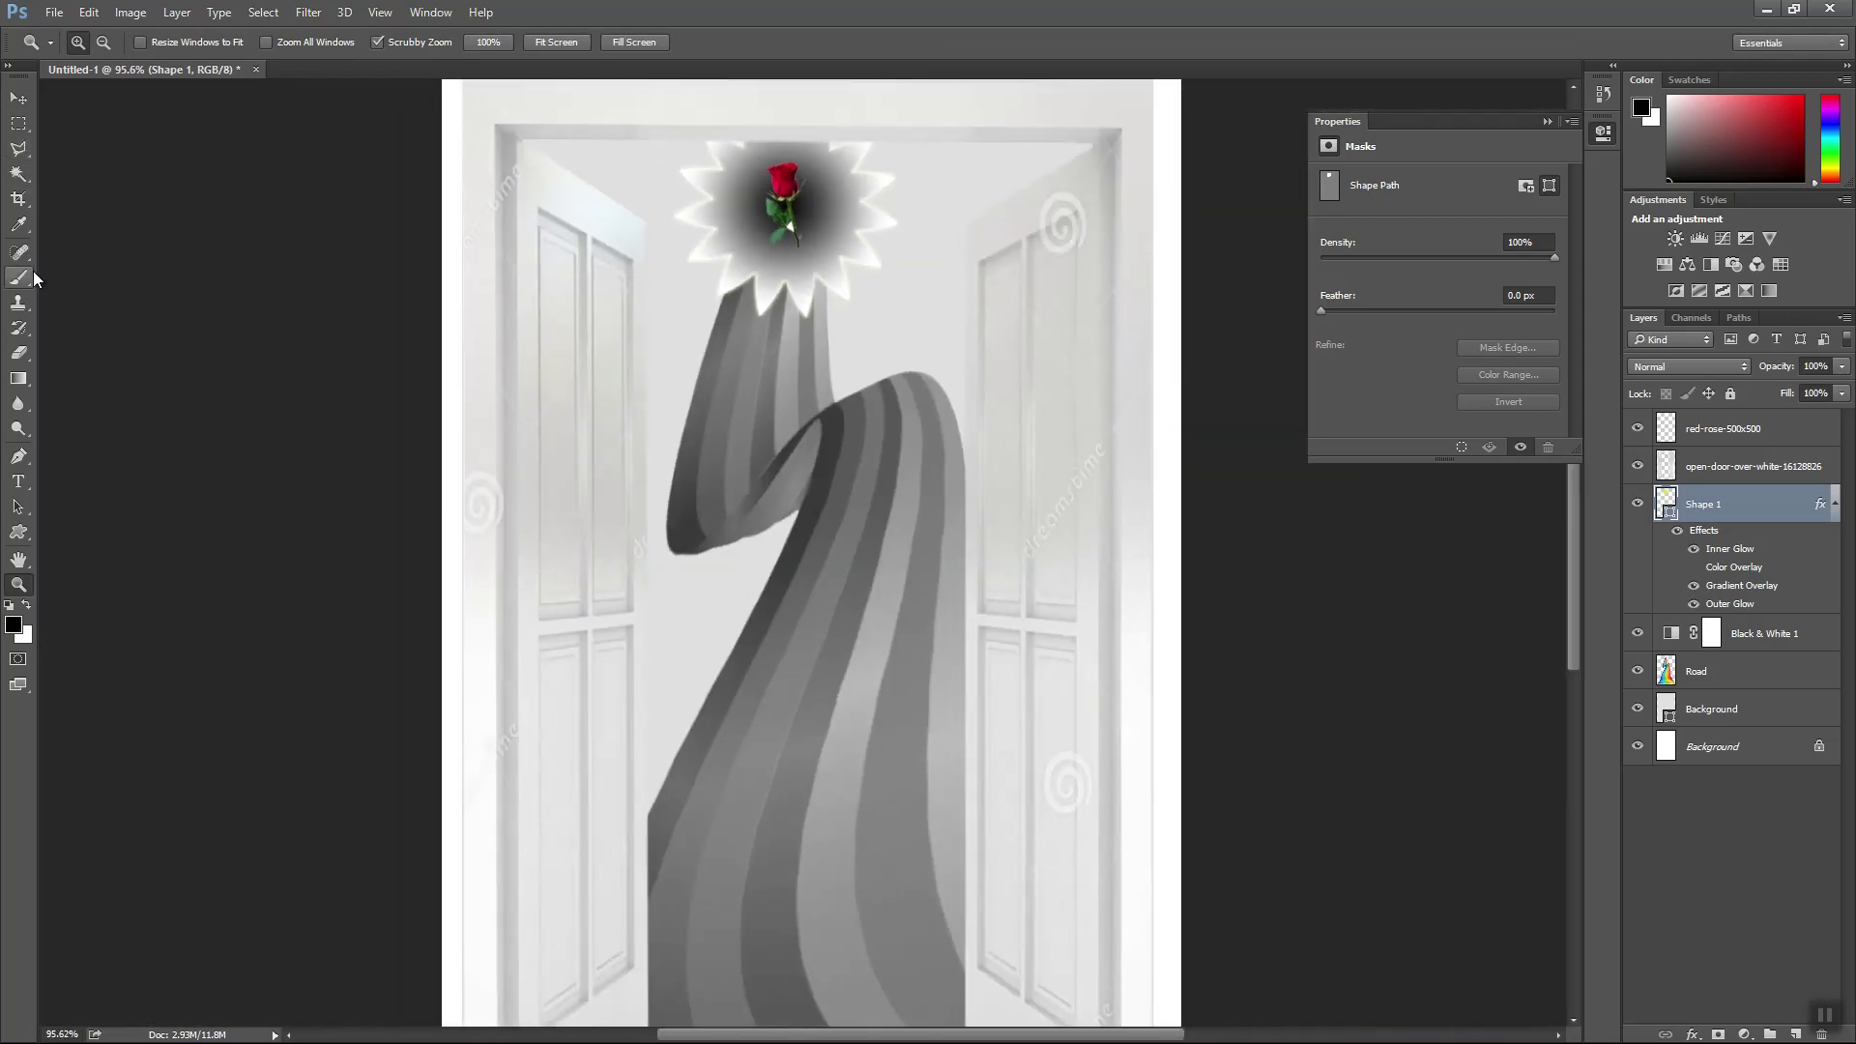
click(19, 356)
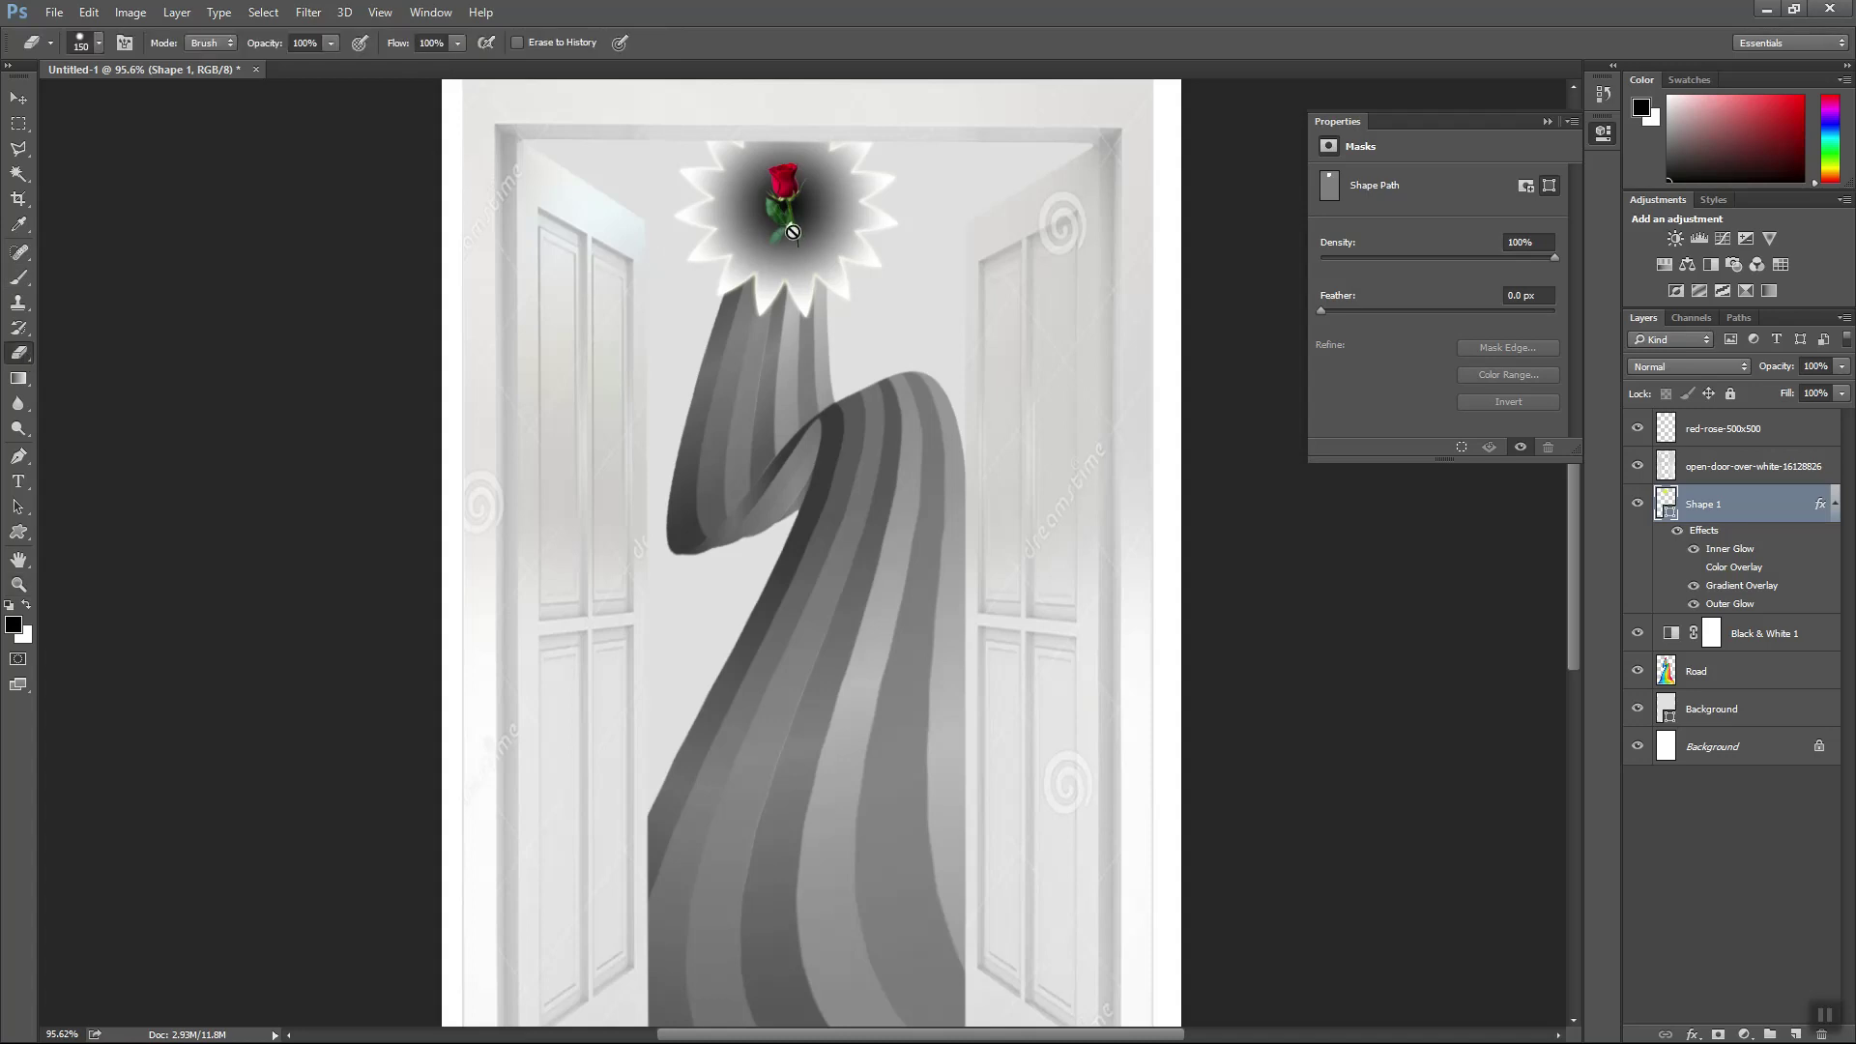
key(v)
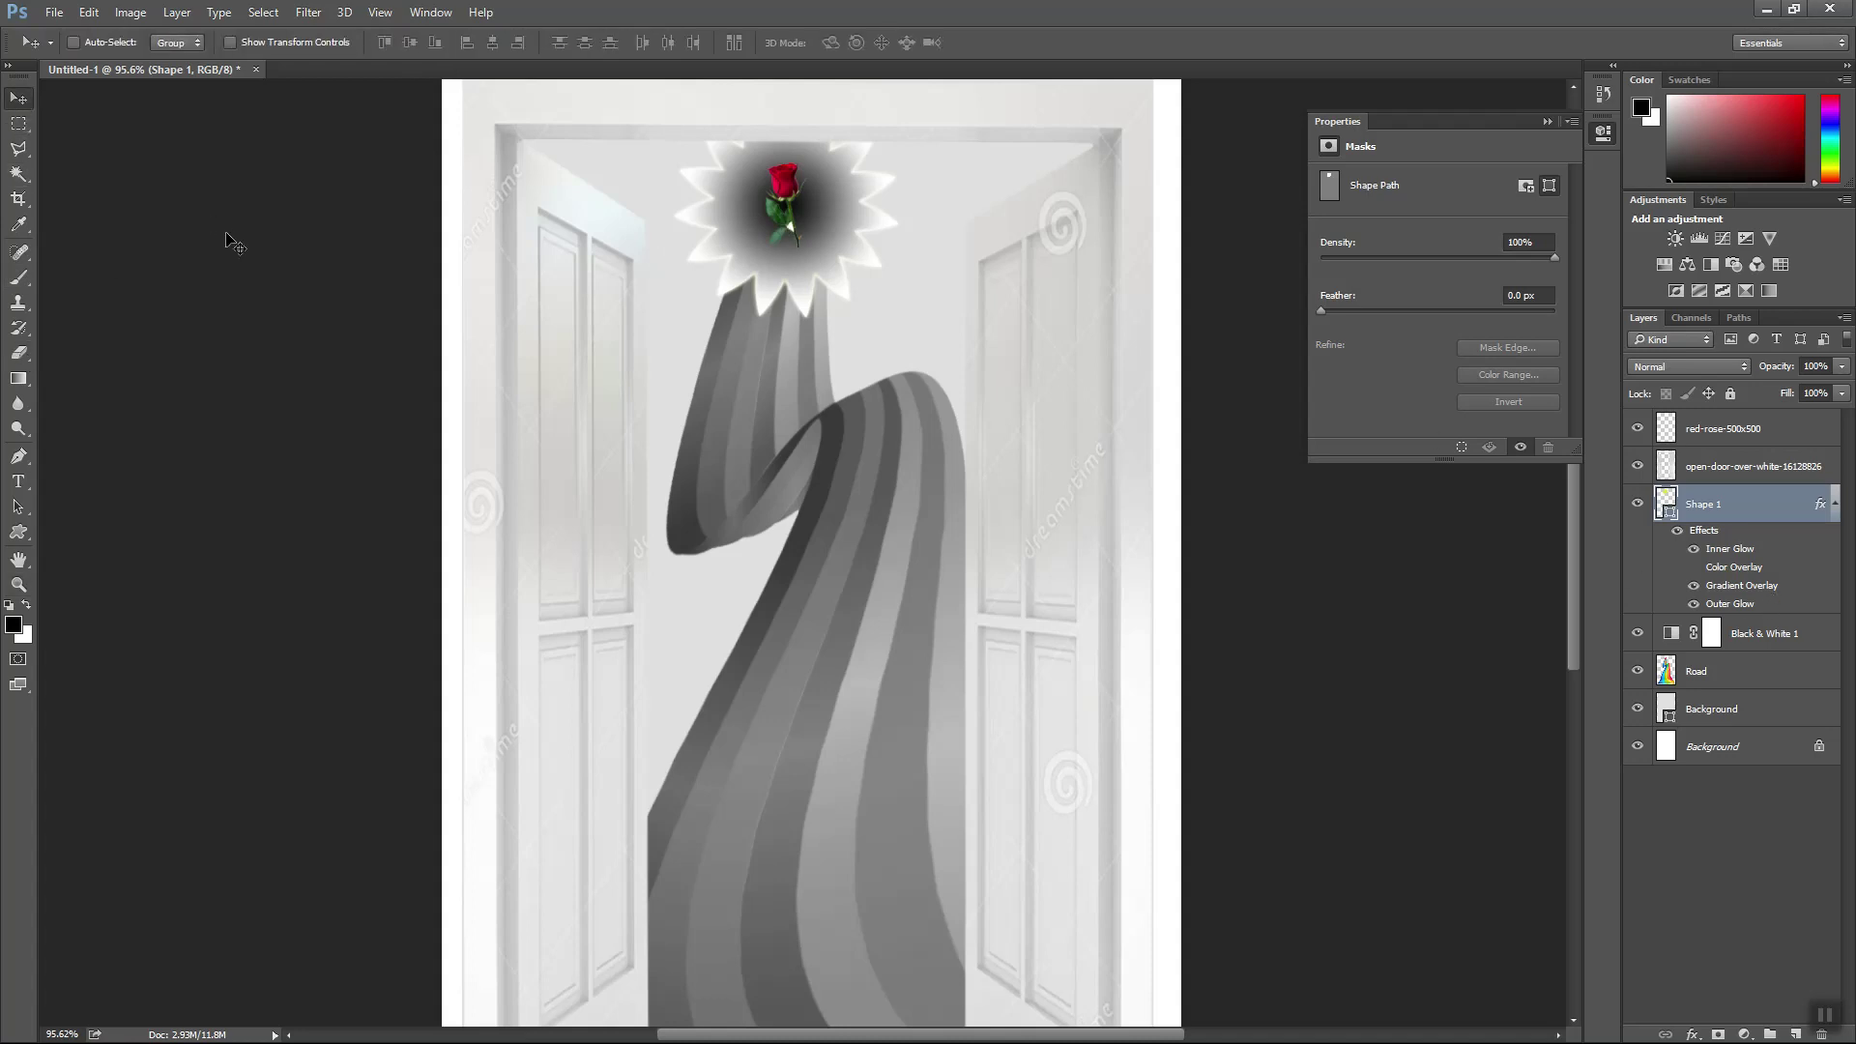
key(z)
click(553, 42)
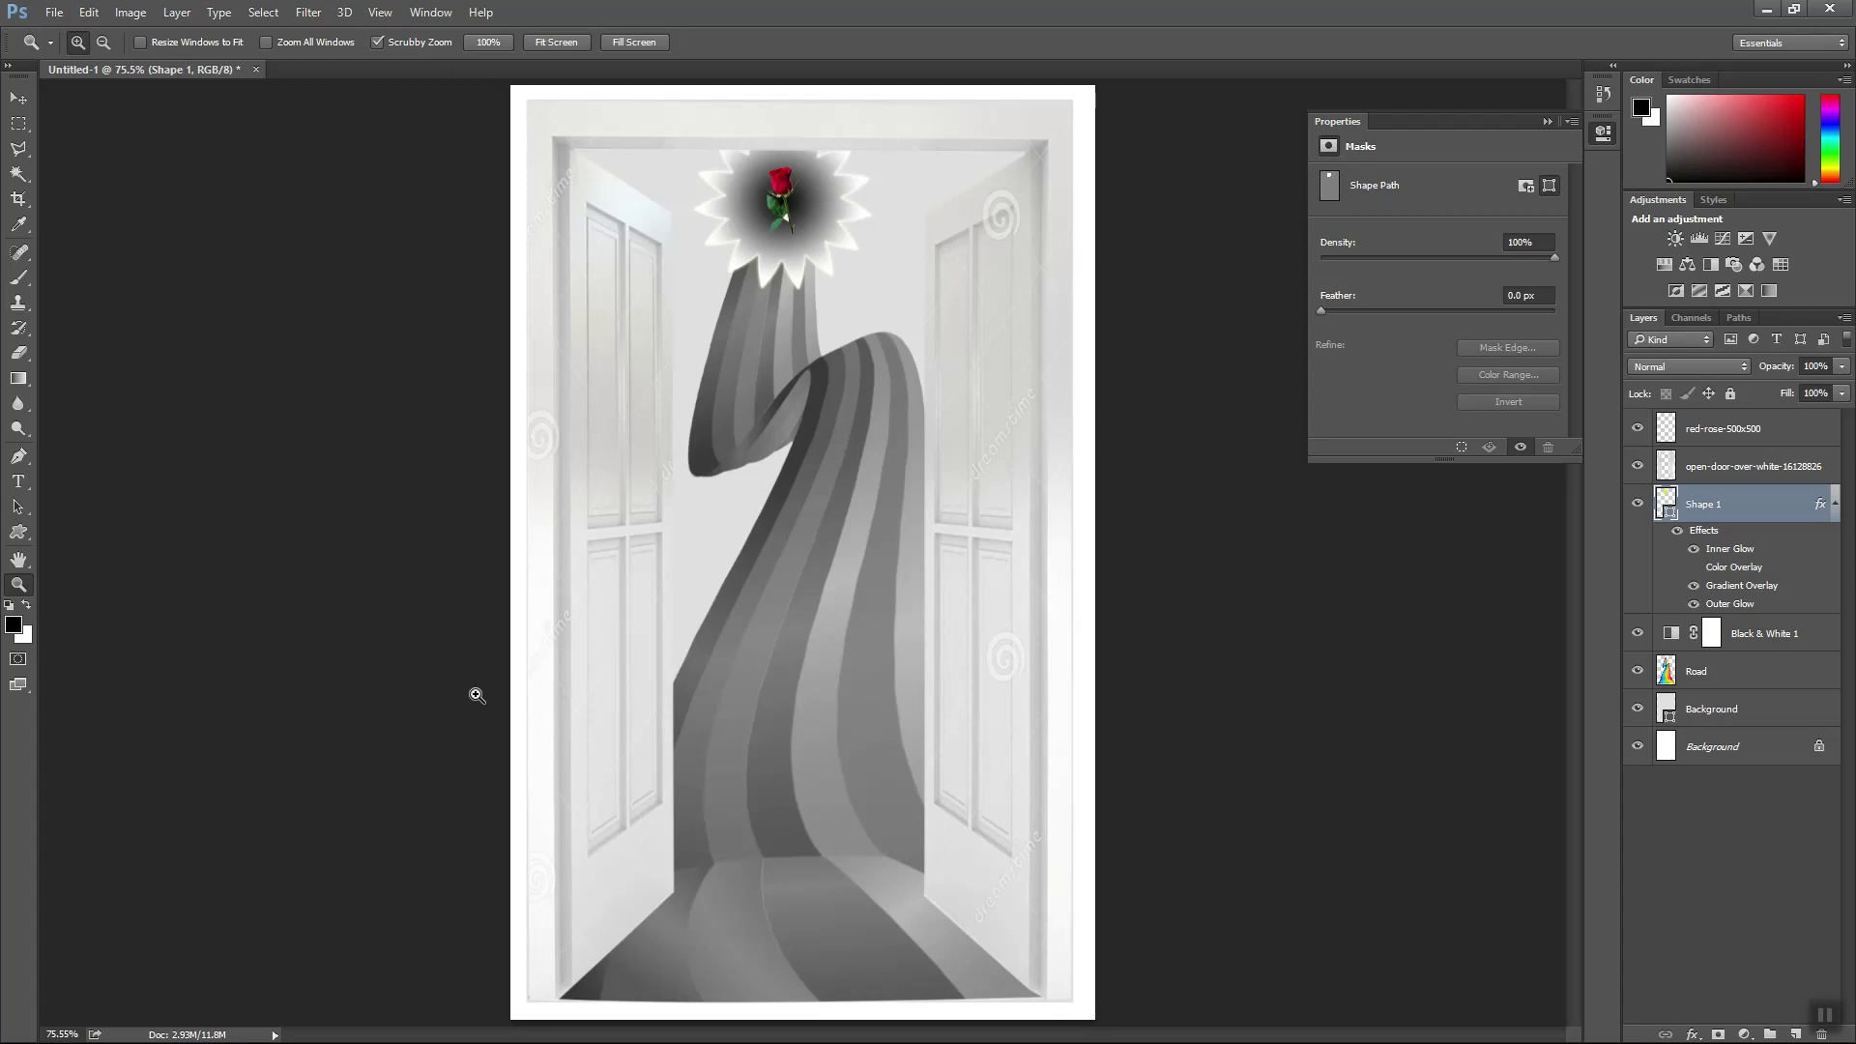
- Collapse the mask properties and add the text "Good Morning" over the road's bend, on a layer above the red rose
click(1546, 122)
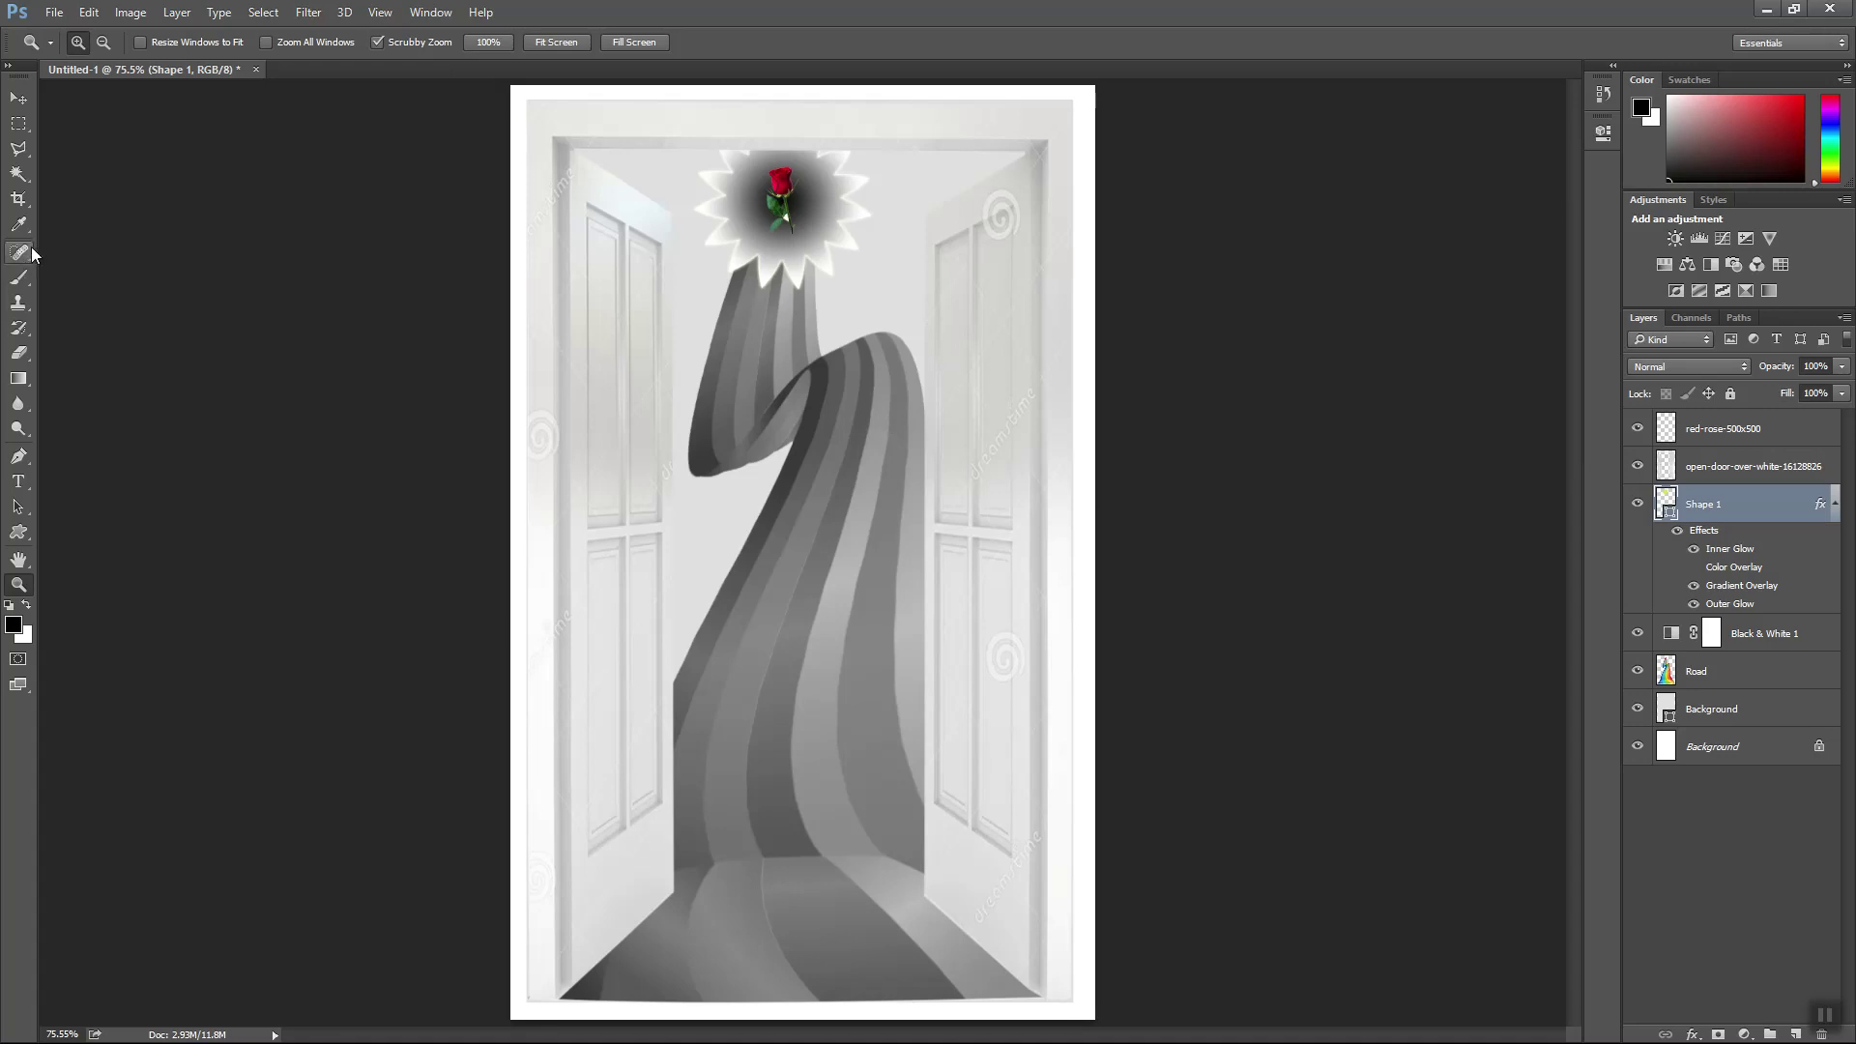
click(20, 481)
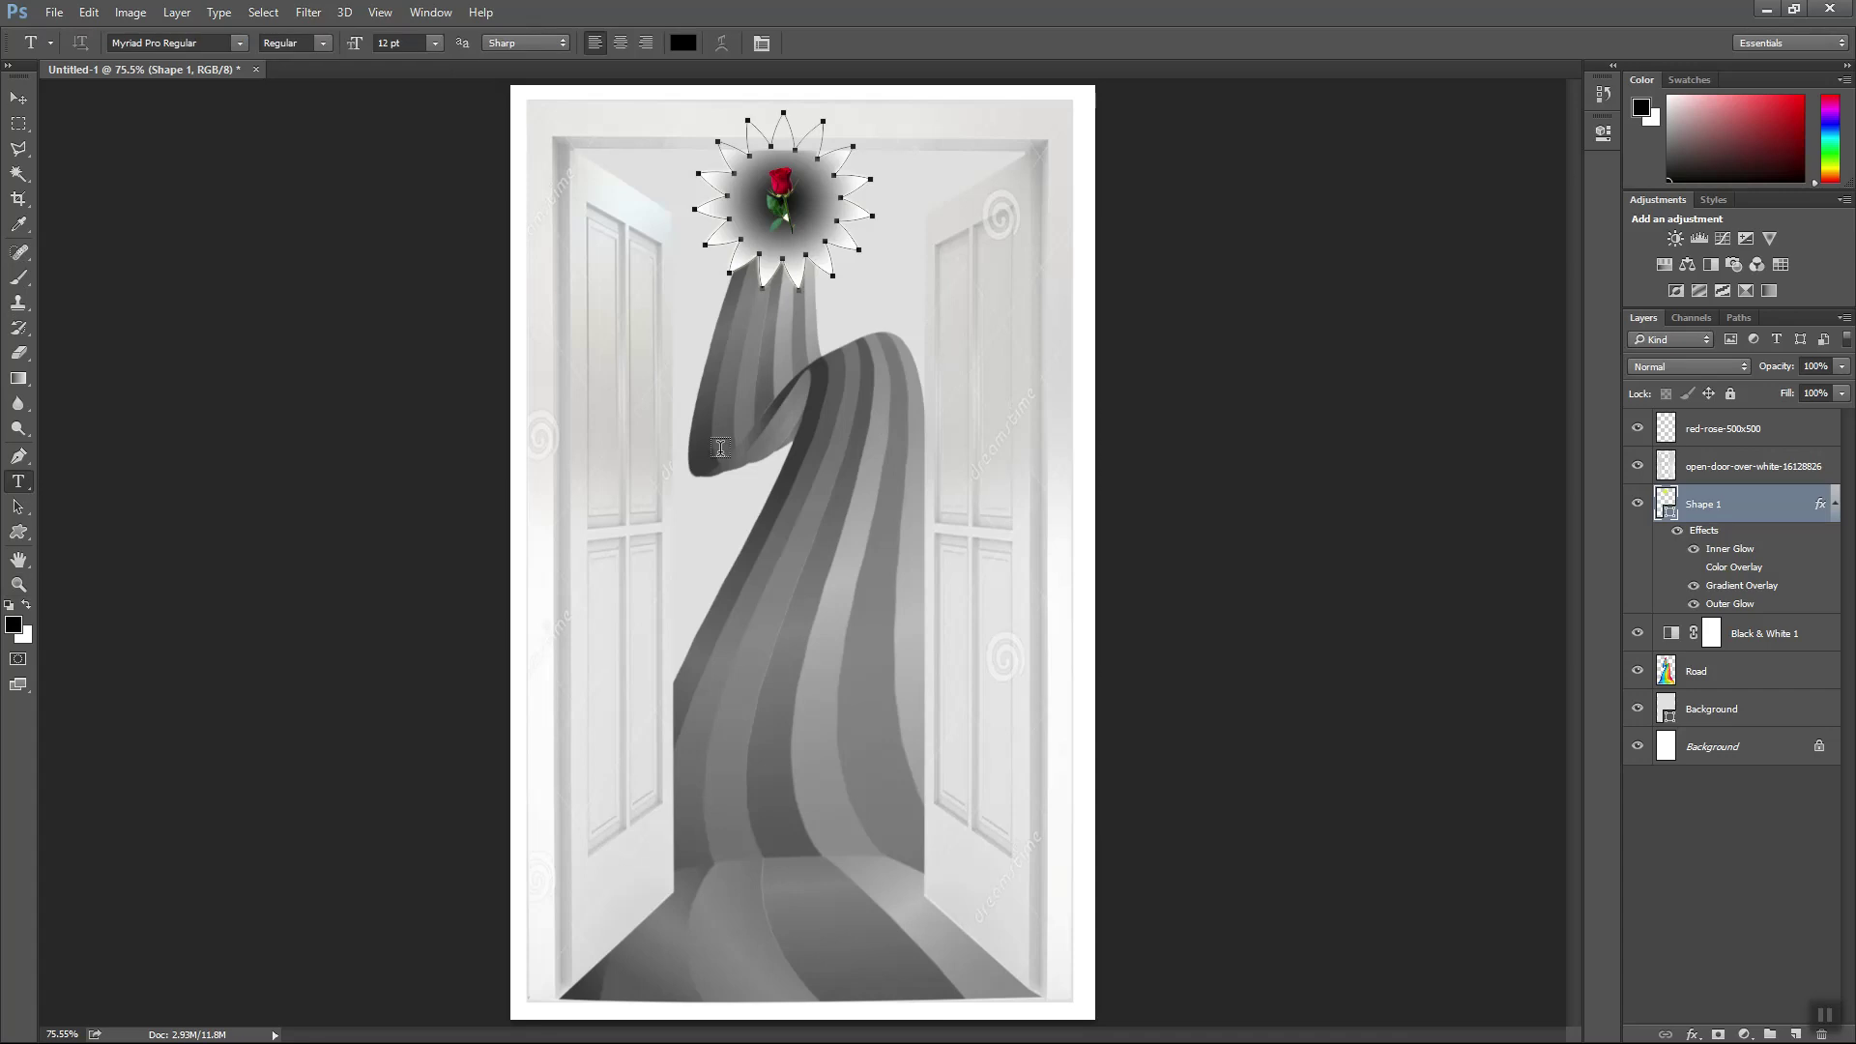
click(18, 97)
click(1725, 428)
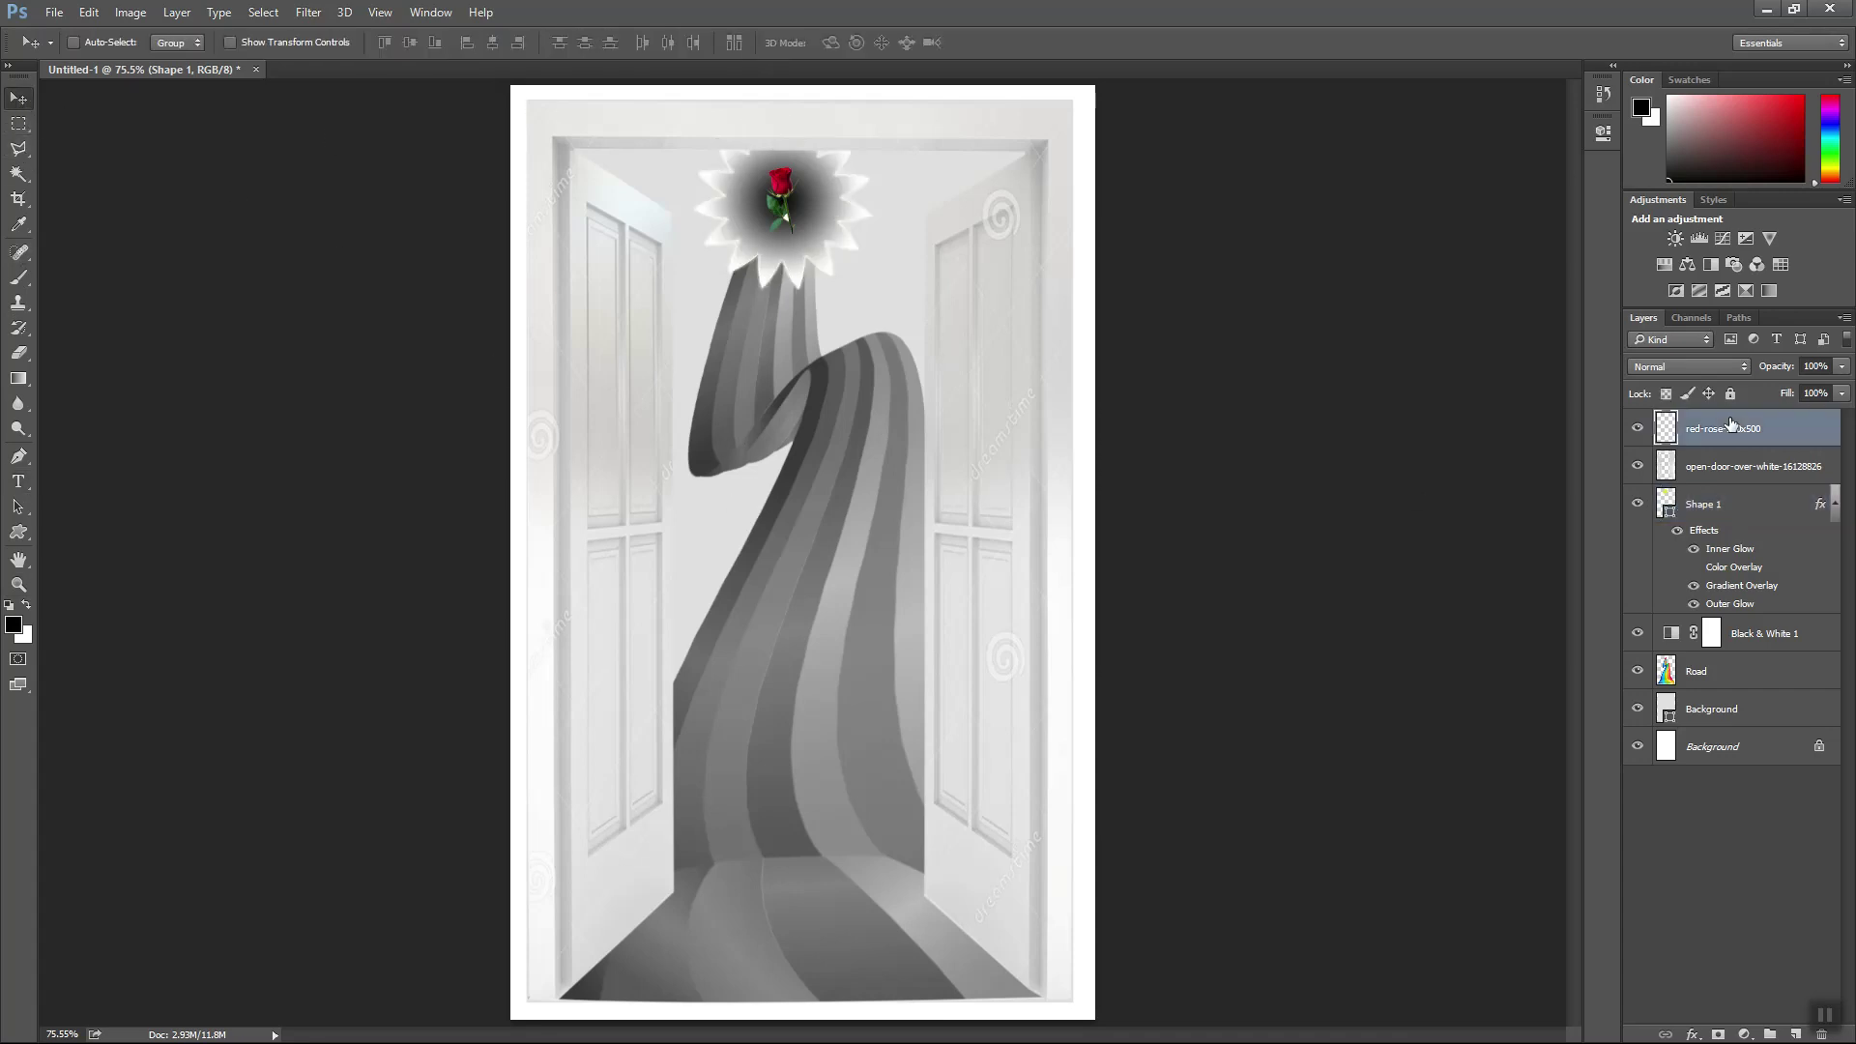
click(20, 482)
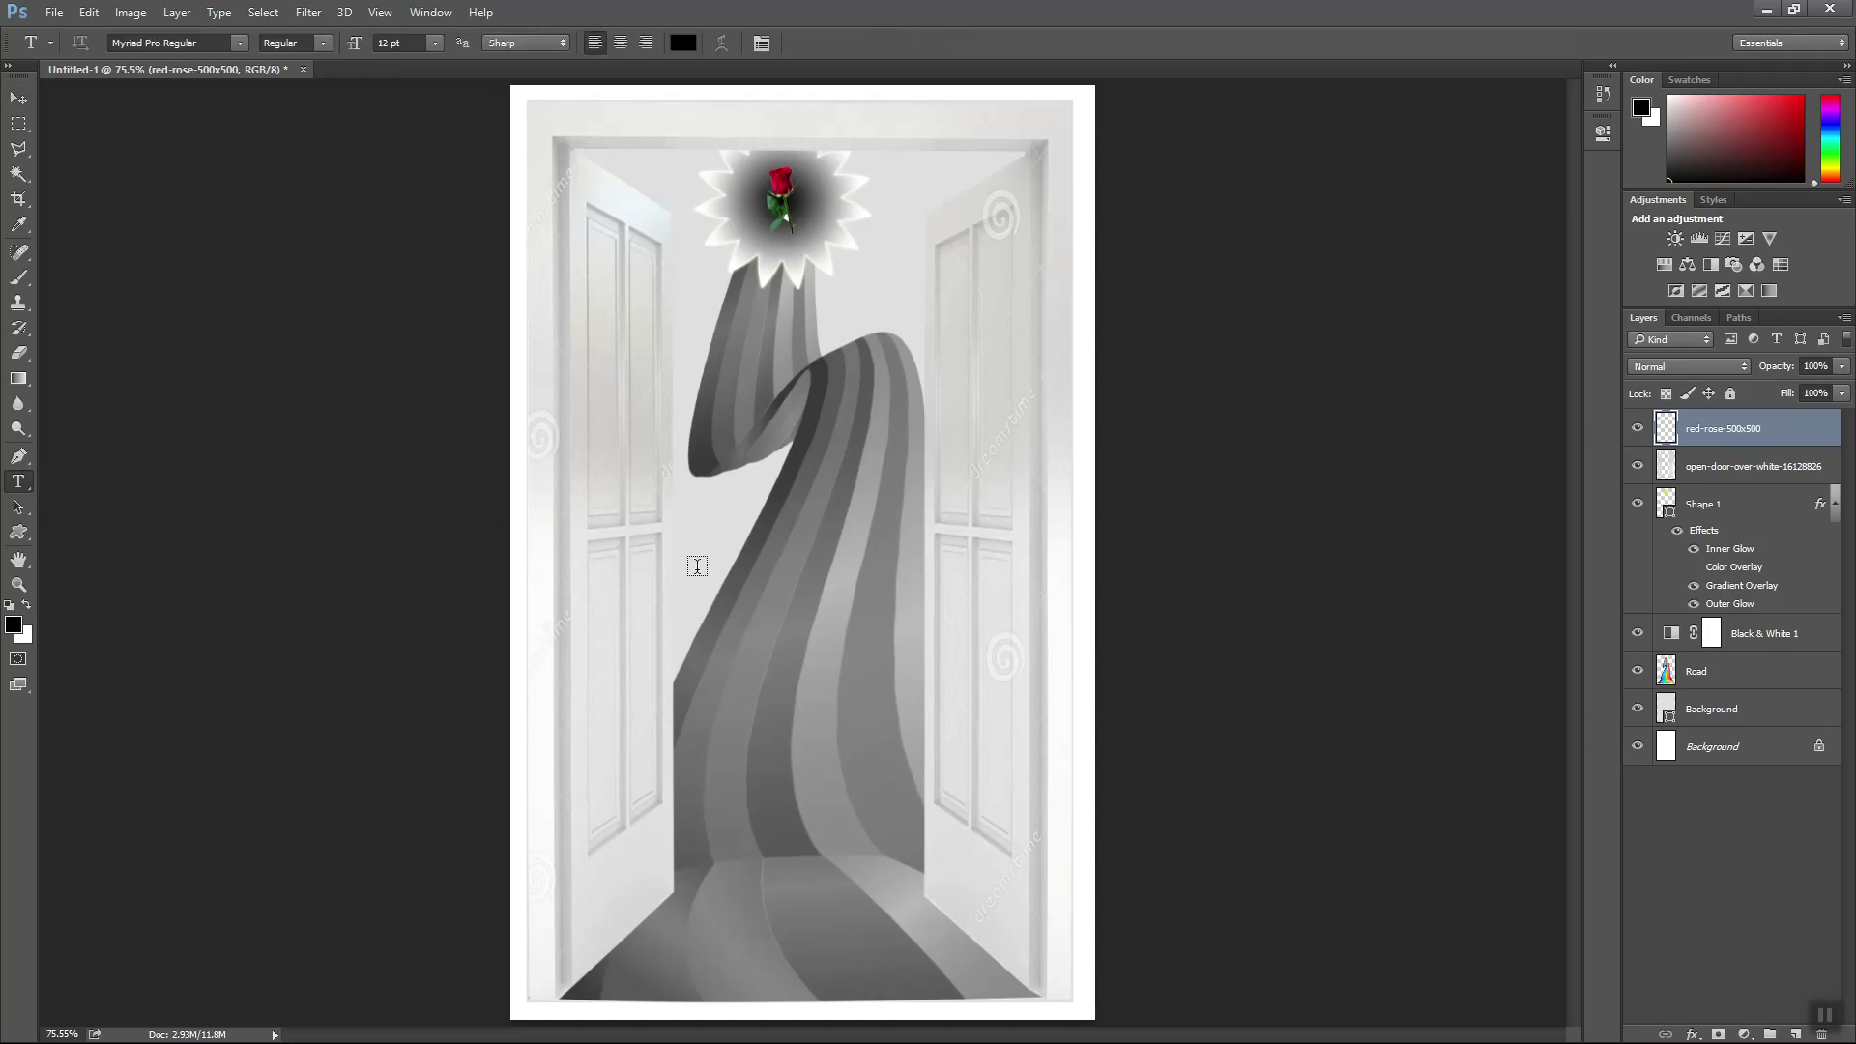
click(705, 457)
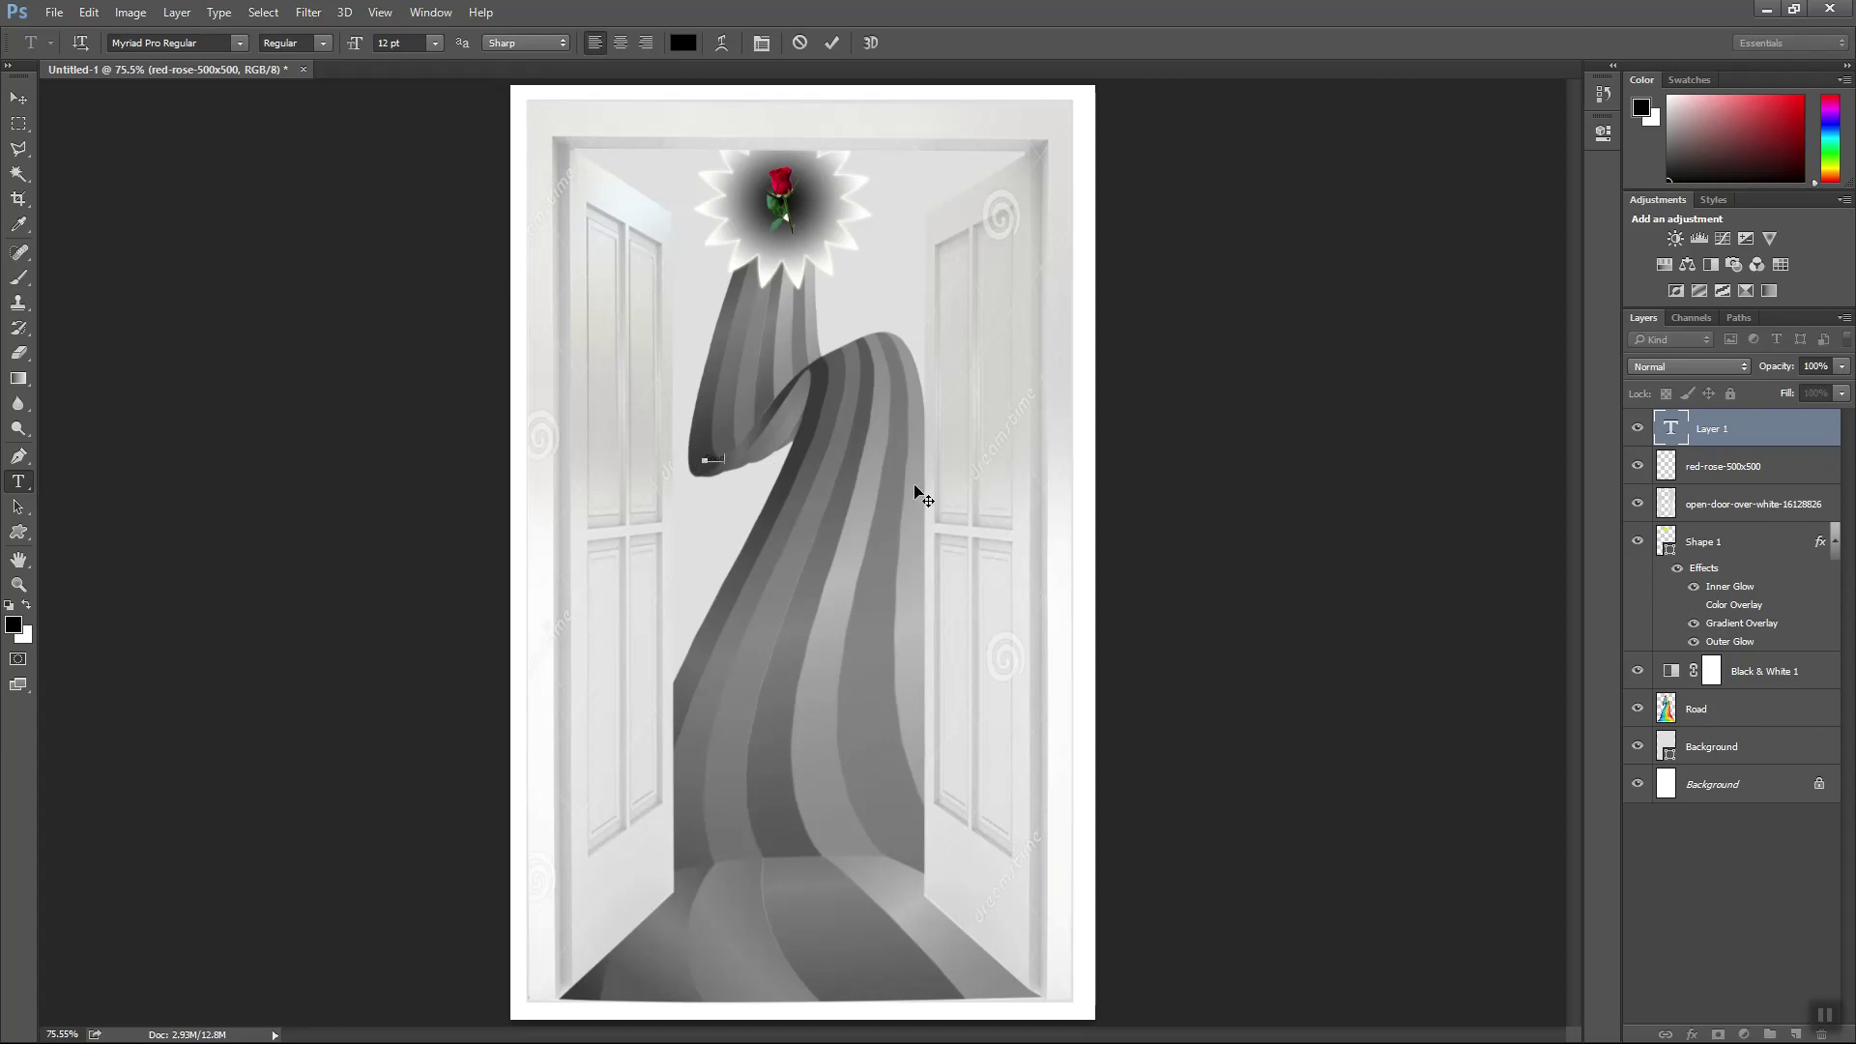
text(Road Mo)
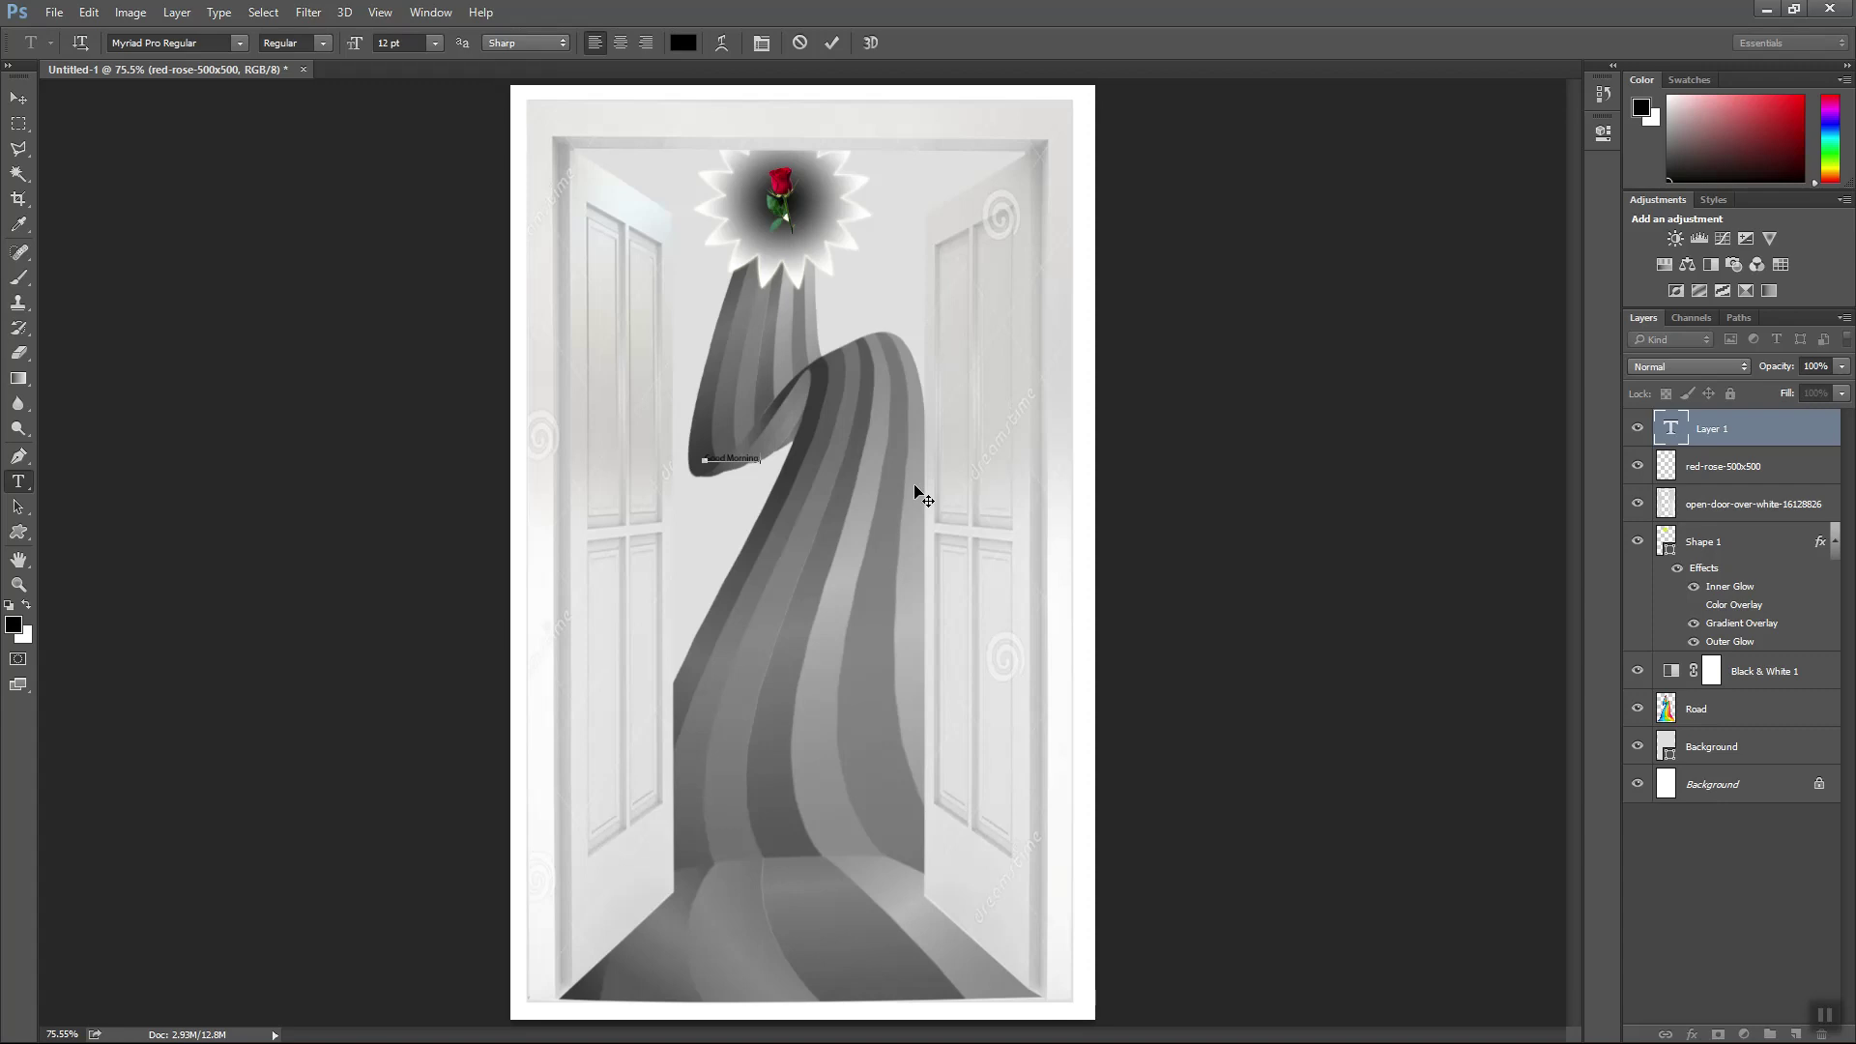
- Set the Good Morning text size to 48 pt and move the text down to about the middle of the road
key(ctrl+a)
click(433, 43)
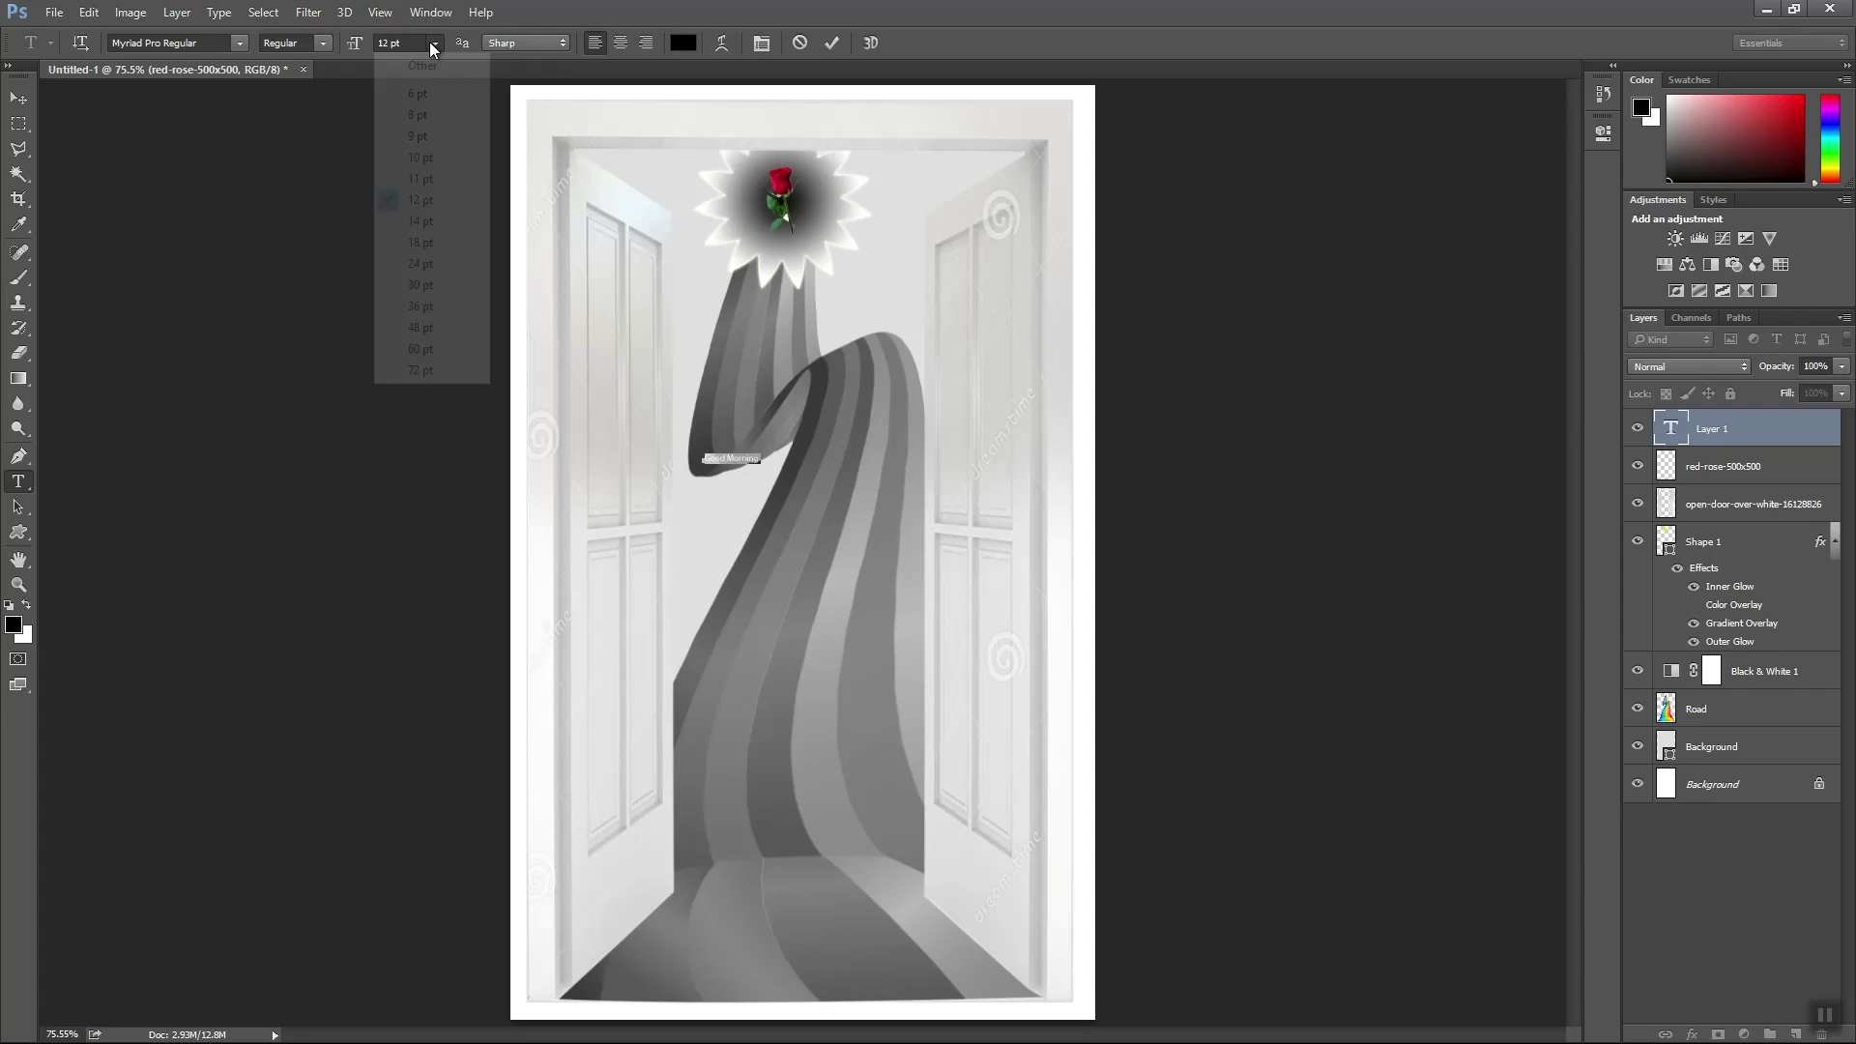
click(421, 328)
click(18, 98)
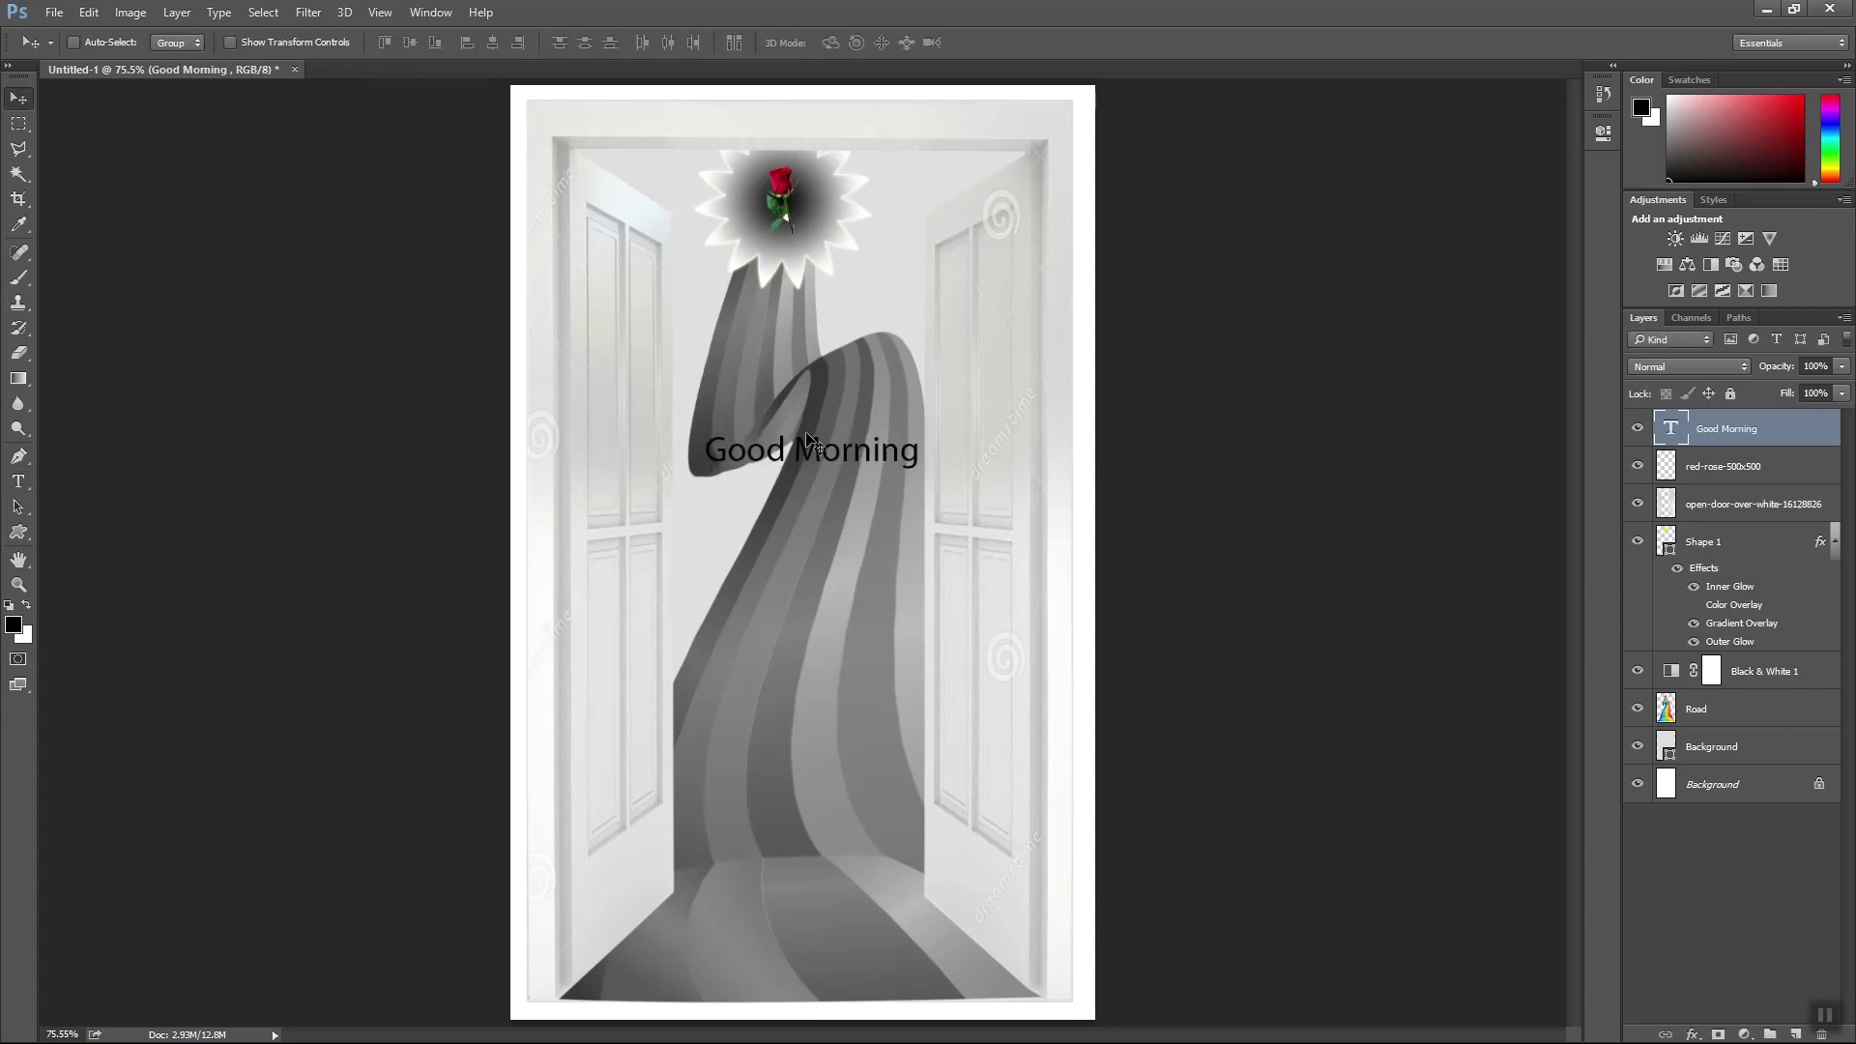
drag(816, 468, 807, 535)
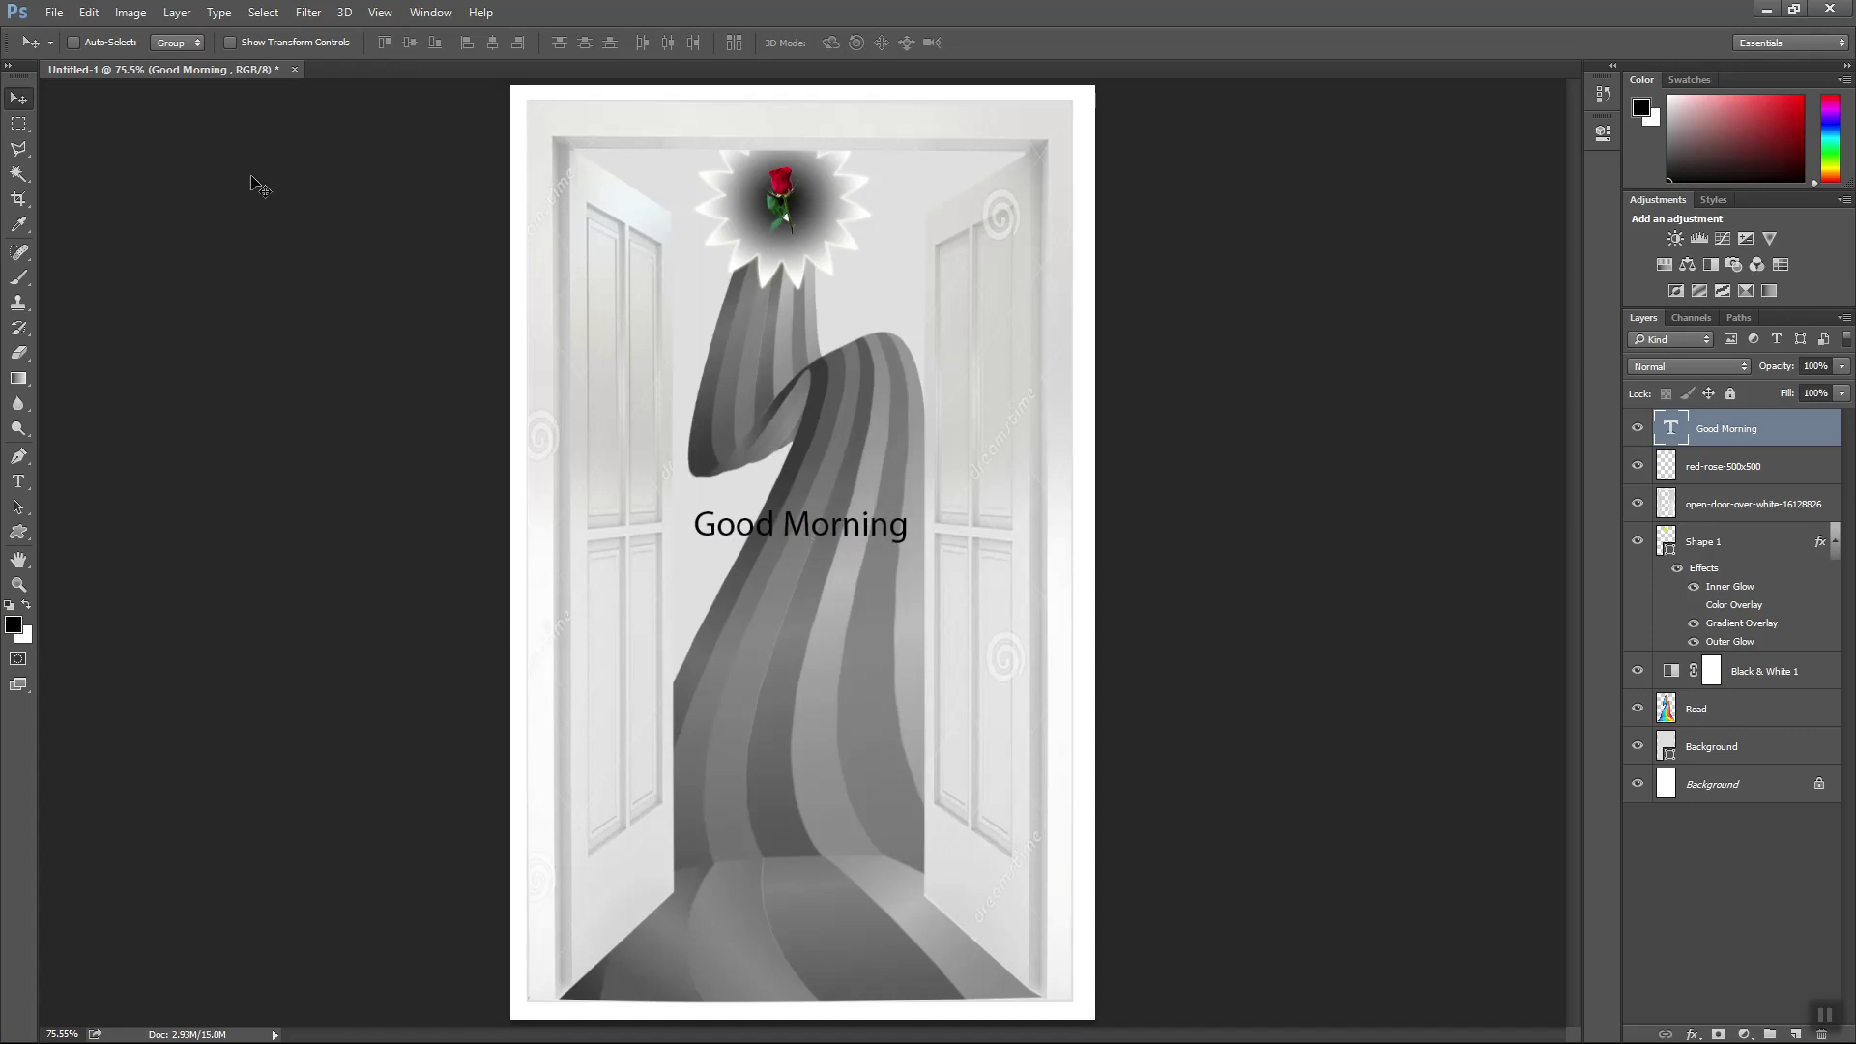
- Format the whole Good Morning text as All Caps and Faux Bold
double_click(1679, 431)
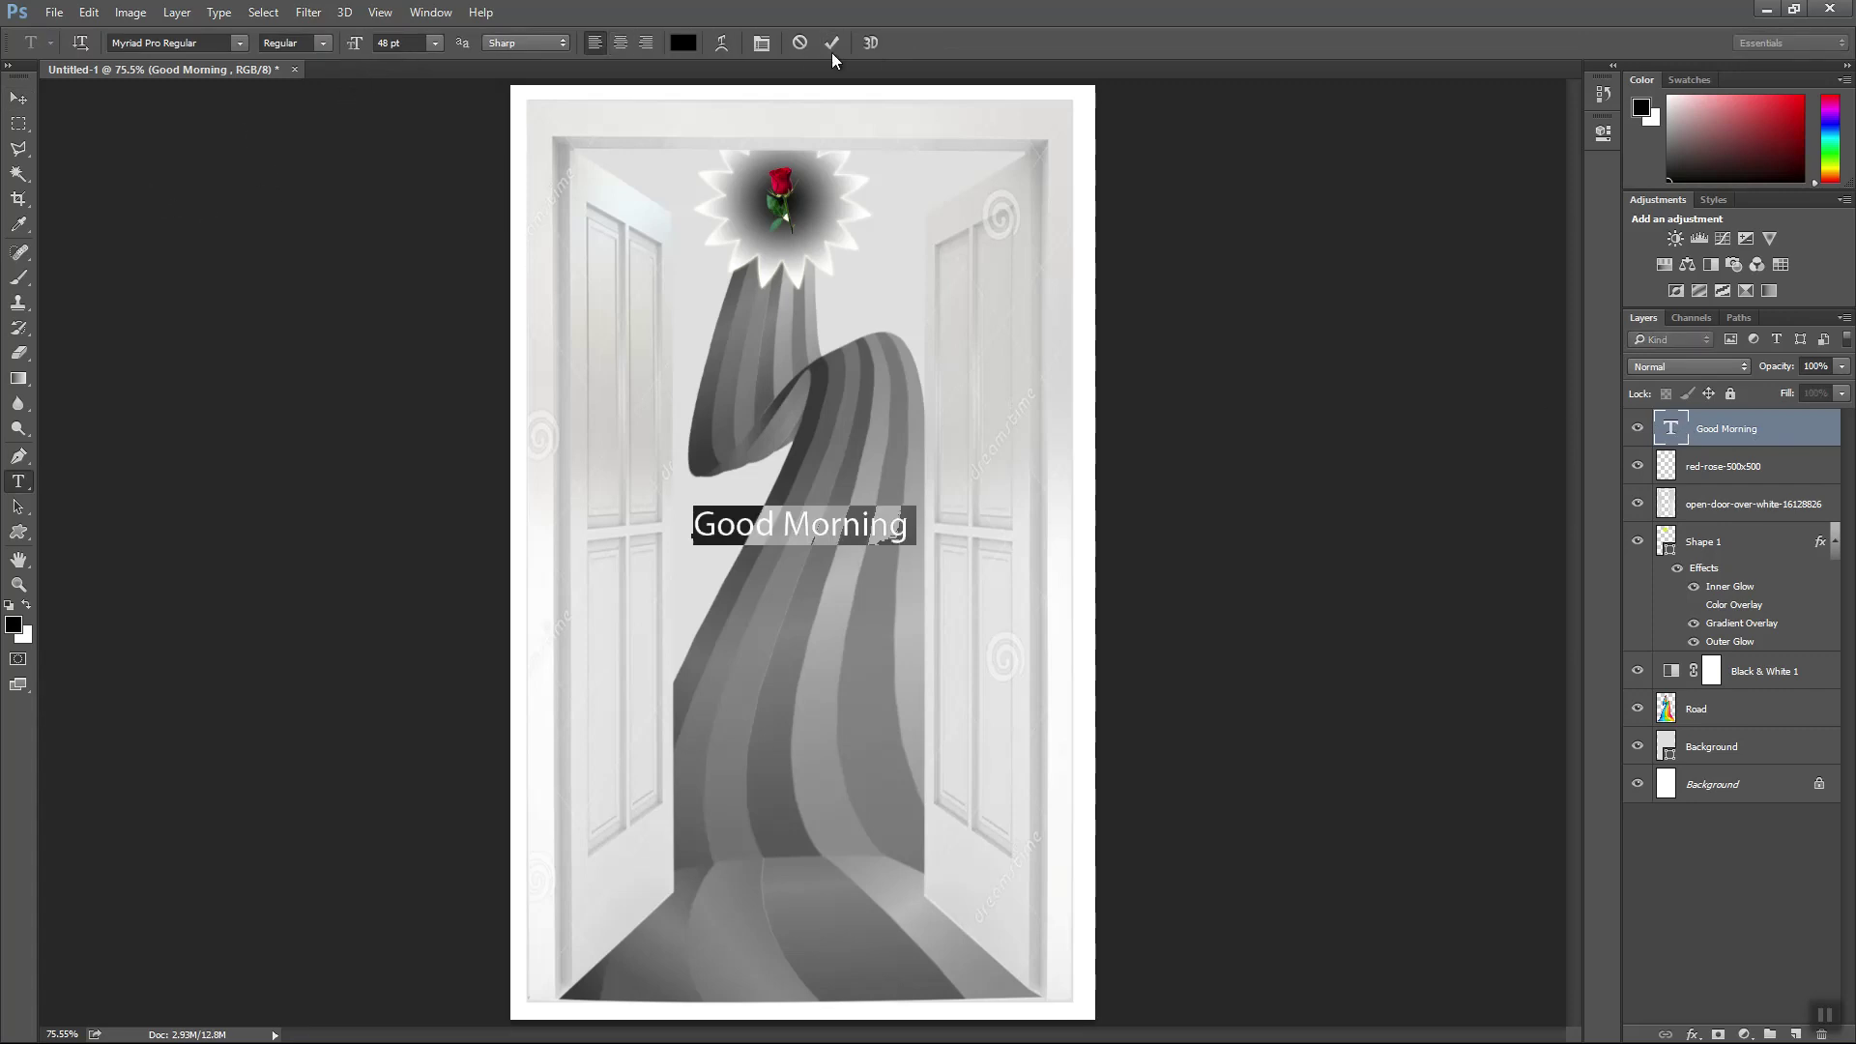
click(762, 42)
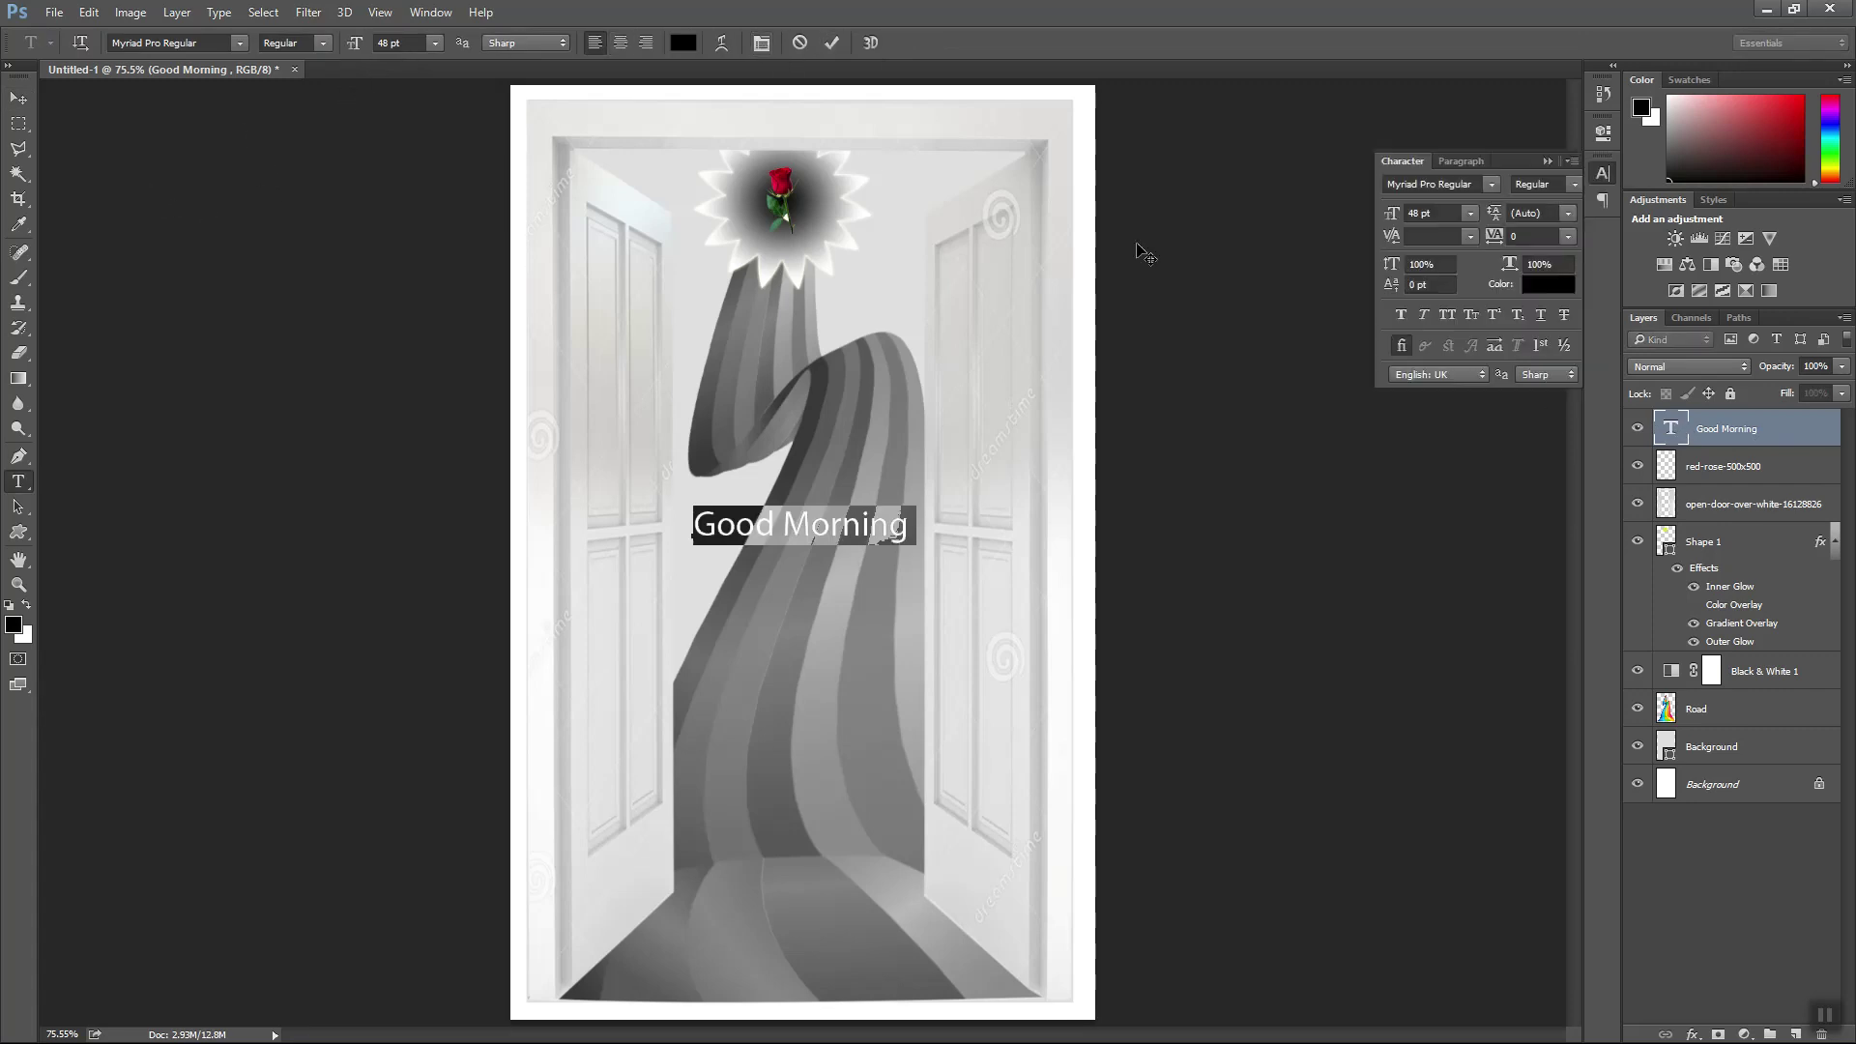
click(1452, 310)
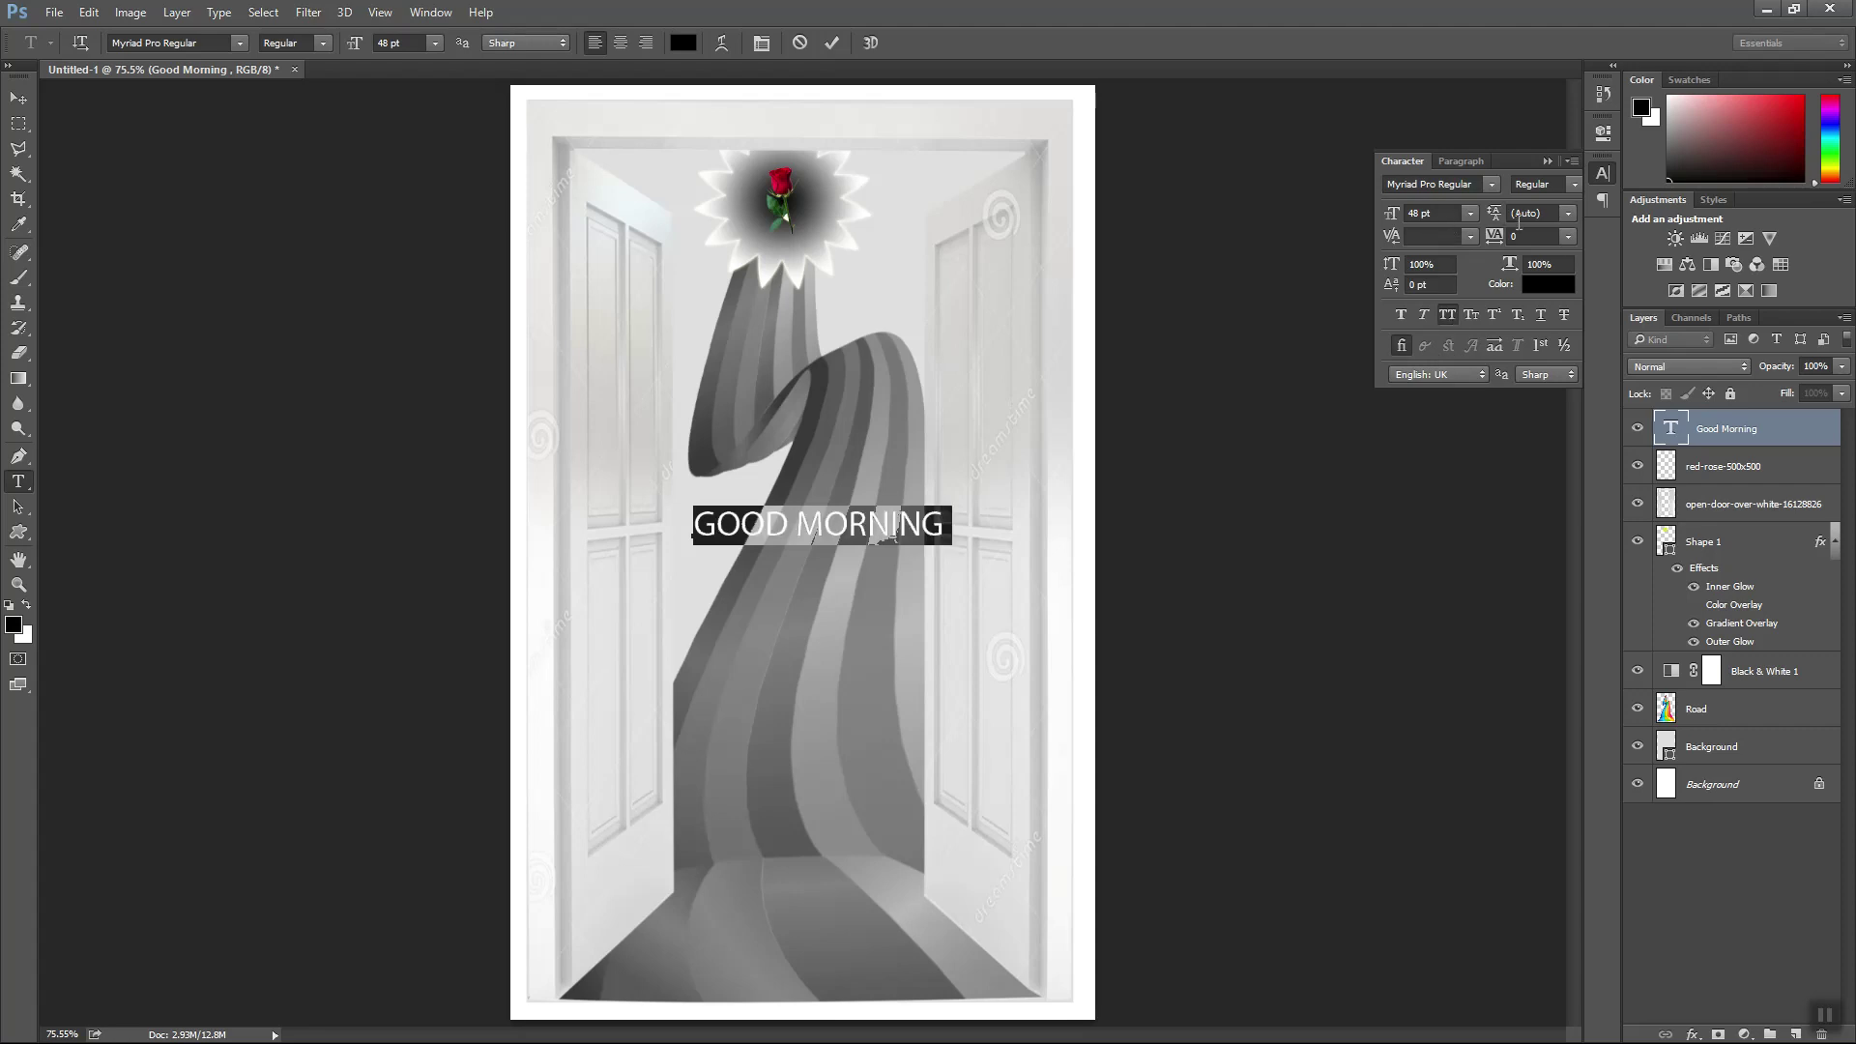
click(1402, 314)
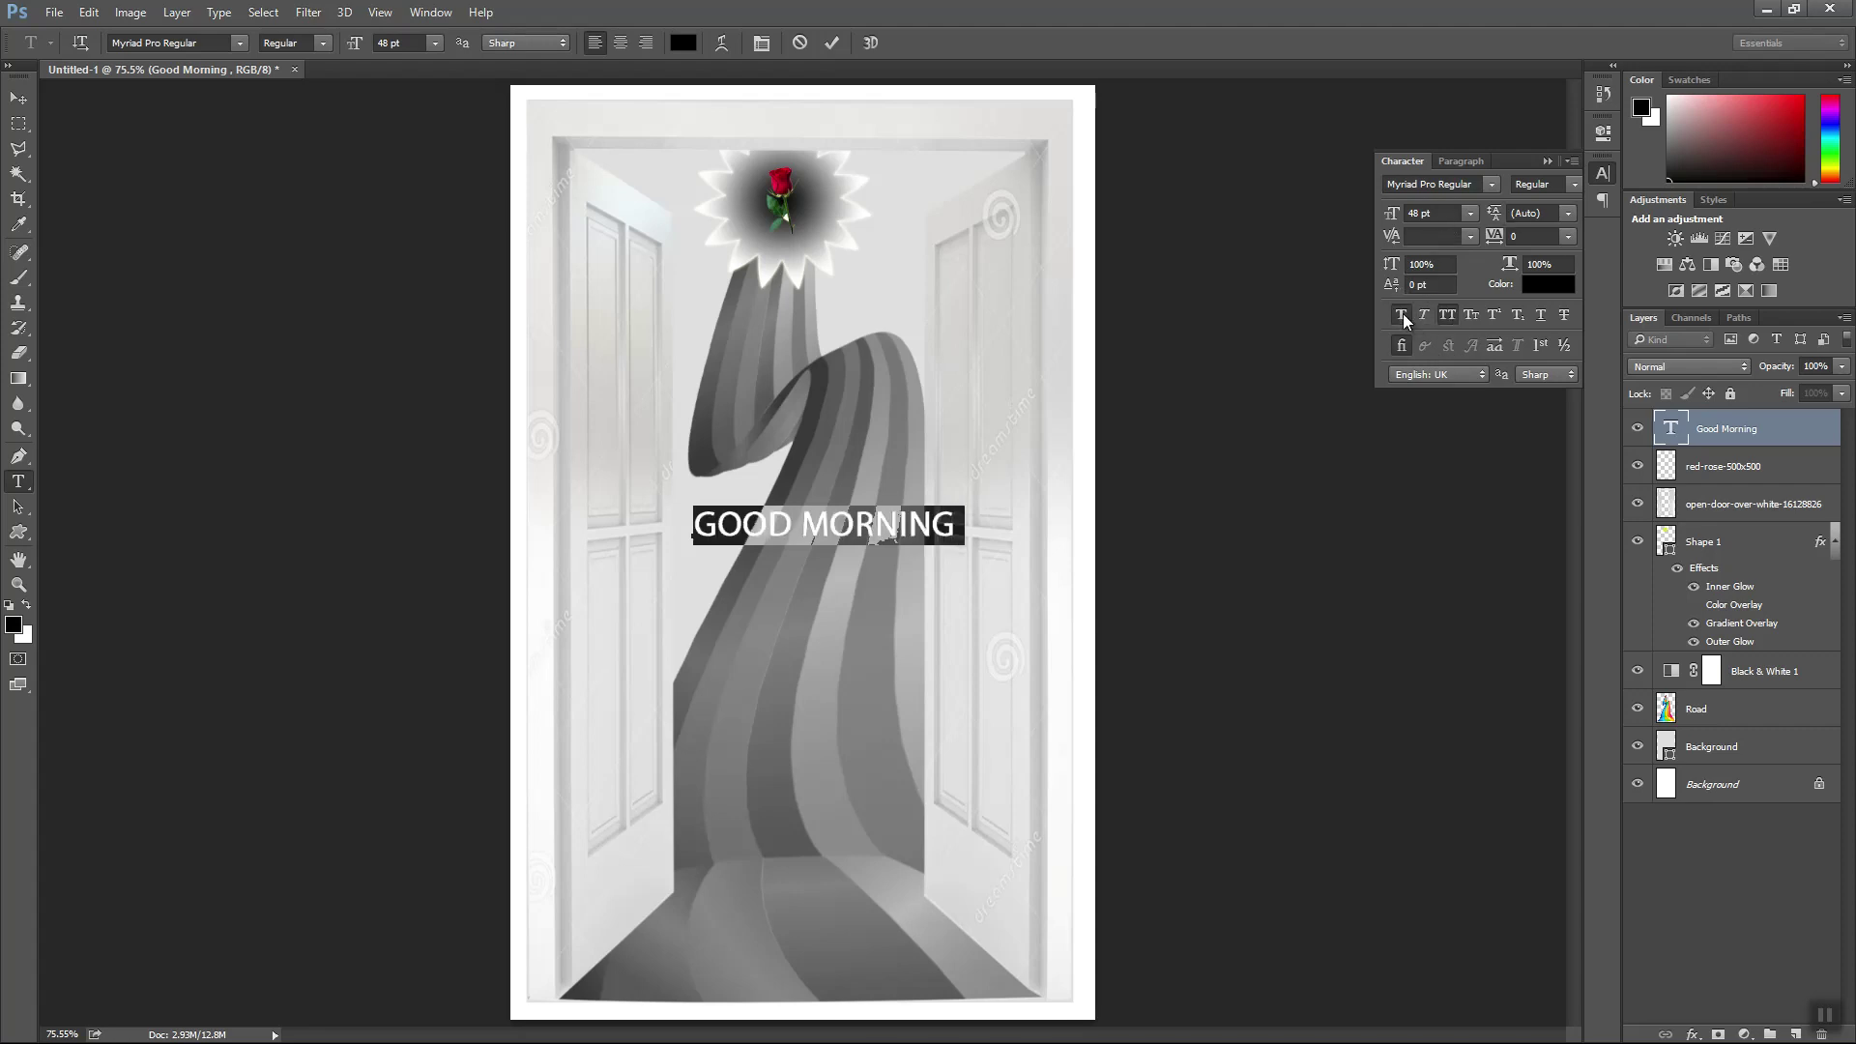
- Set the GOOD MORNING text's font to Microsoft PhagsPa Bold and shift the text slightly left across the road
click(1488, 182)
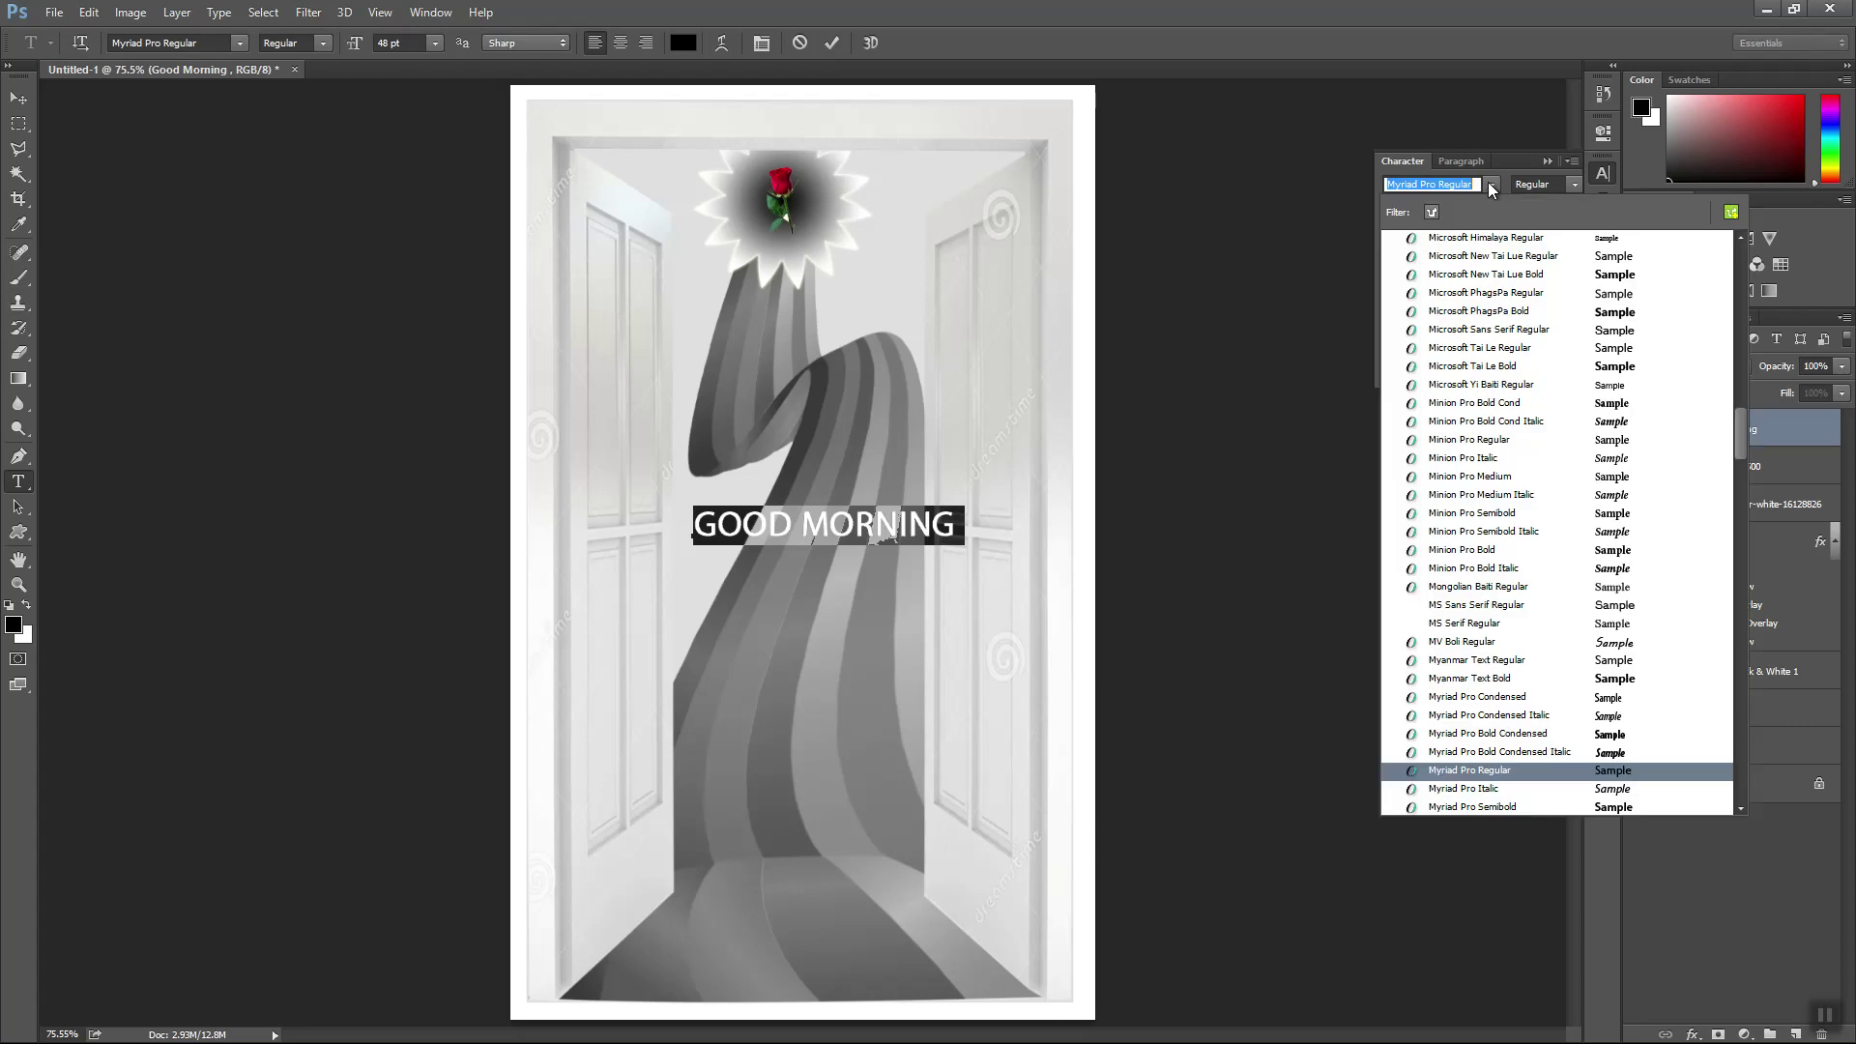
click(1547, 312)
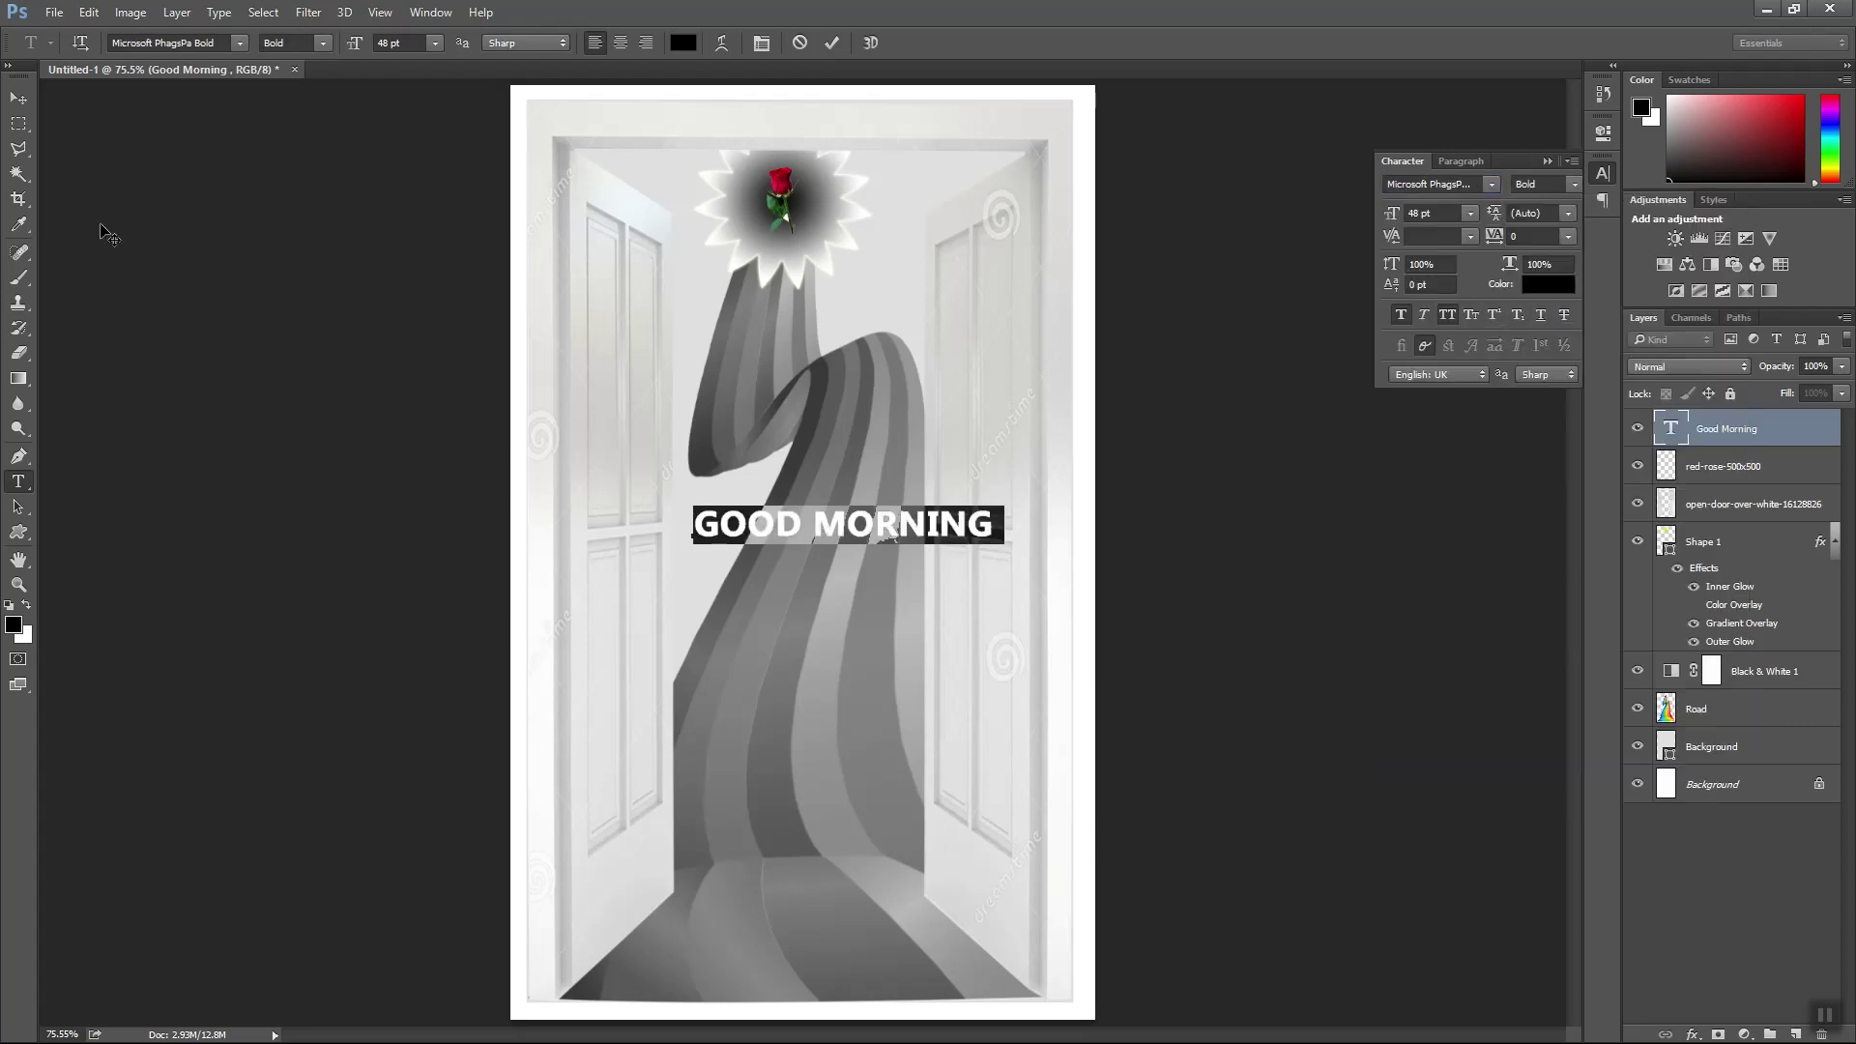
click(19, 98)
drag(862, 518, 815, 522)
- Preview Myriad Pro font variants on the GOOD MORNING text
click(1491, 185)
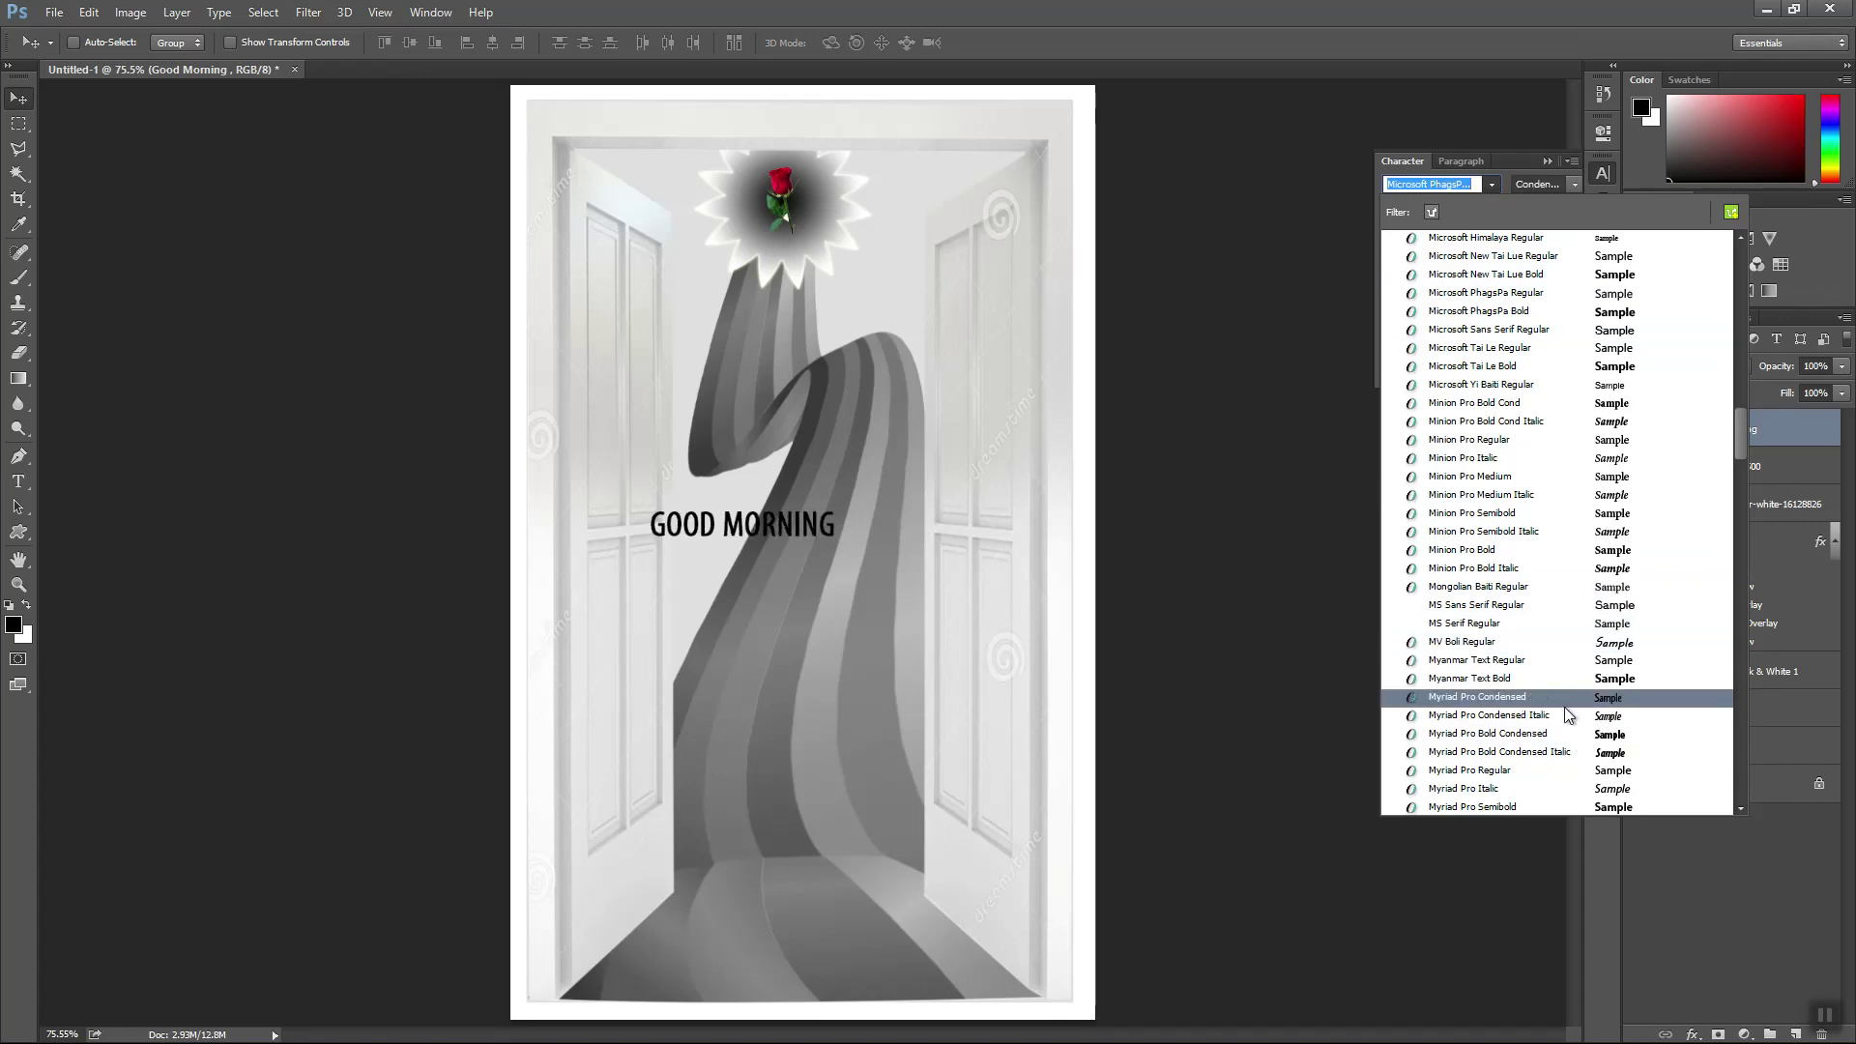
scroll(1563, 713, down, 2)
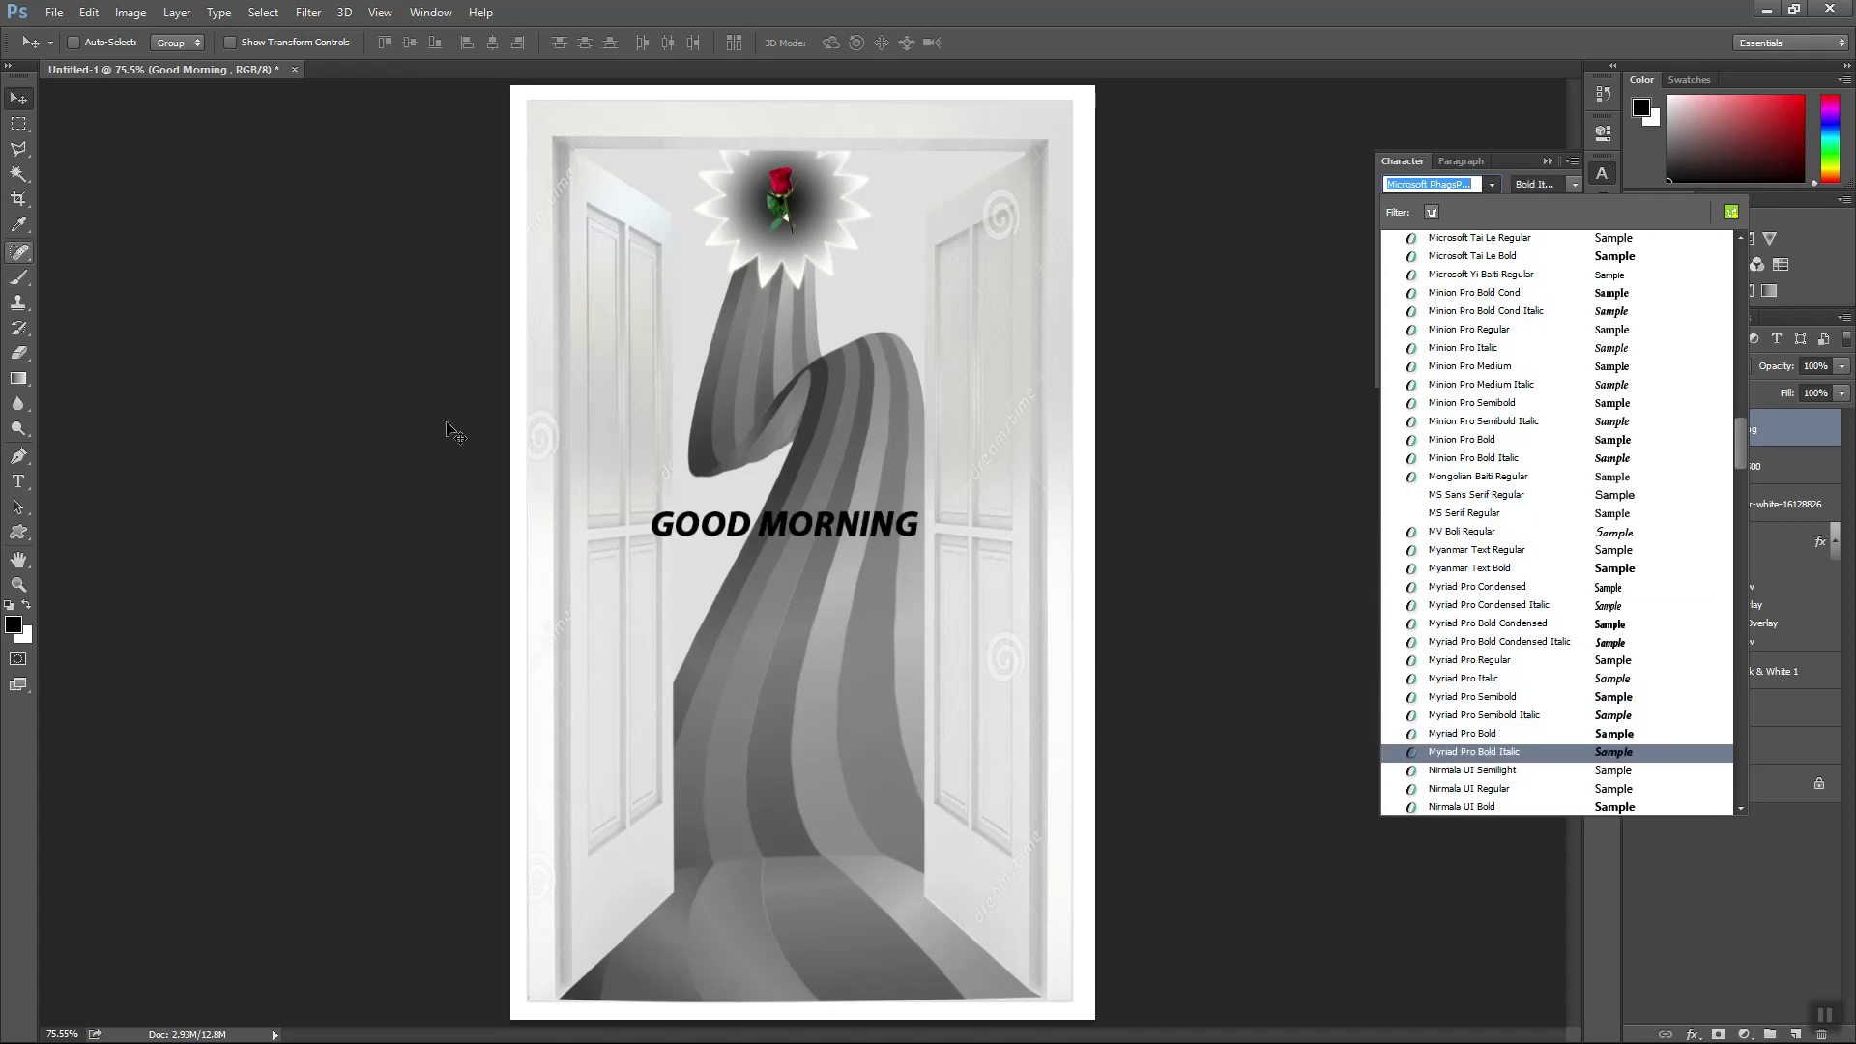
click(880, 665)
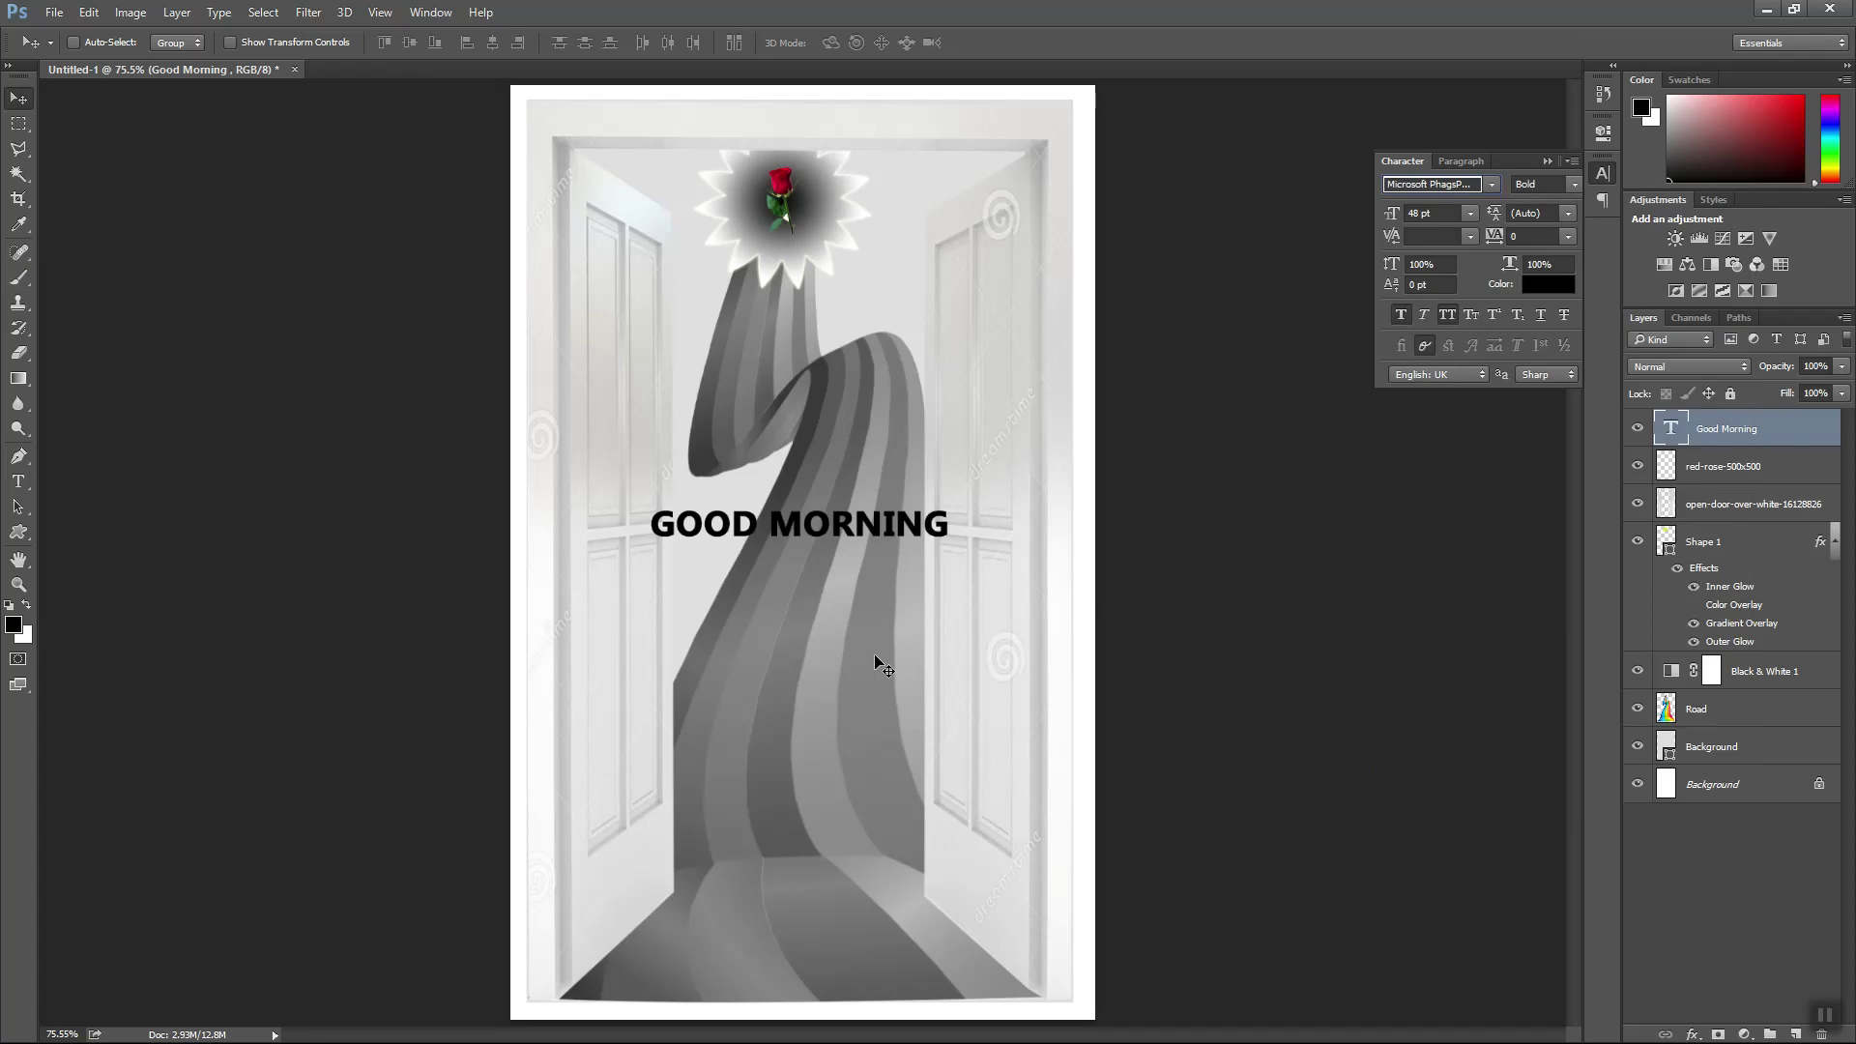
- Reduce the GOOD MORNING text size to 36 pt and center the text between the open doors
click(1469, 213)
click(1450, 474)
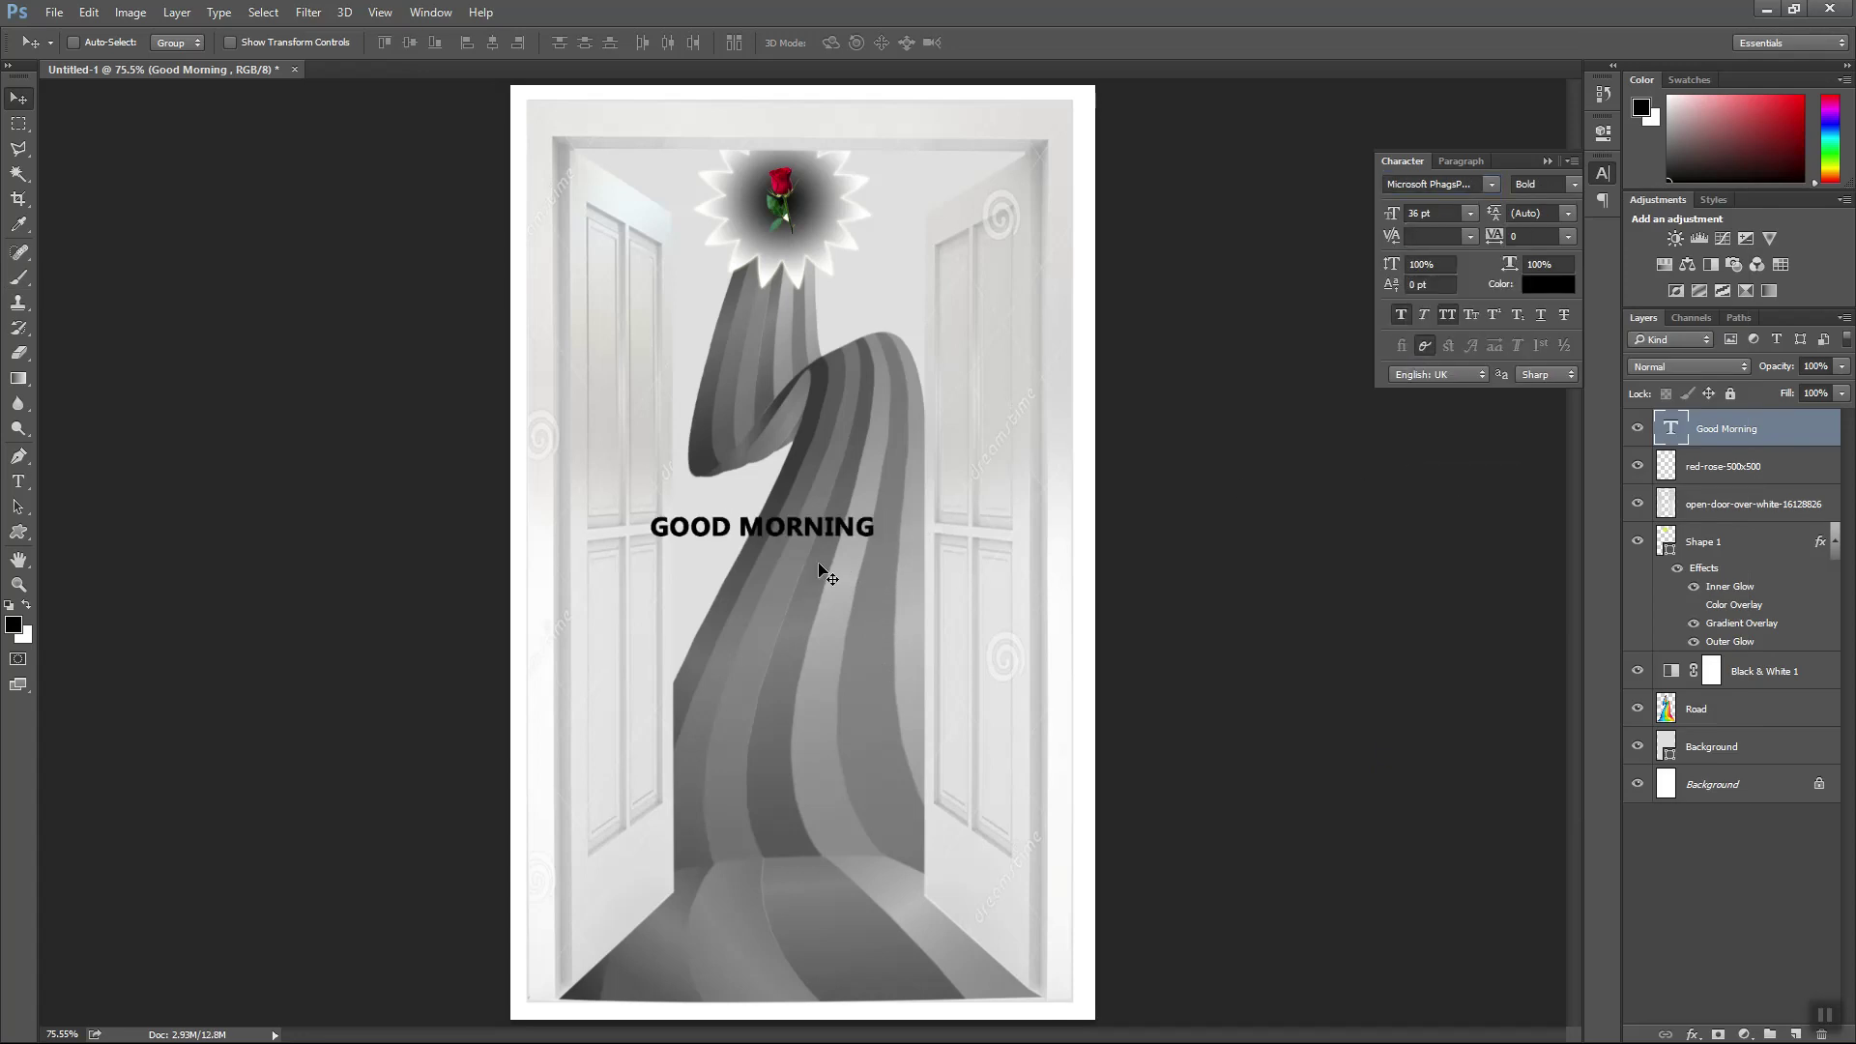
drag(798, 531, 832, 530)
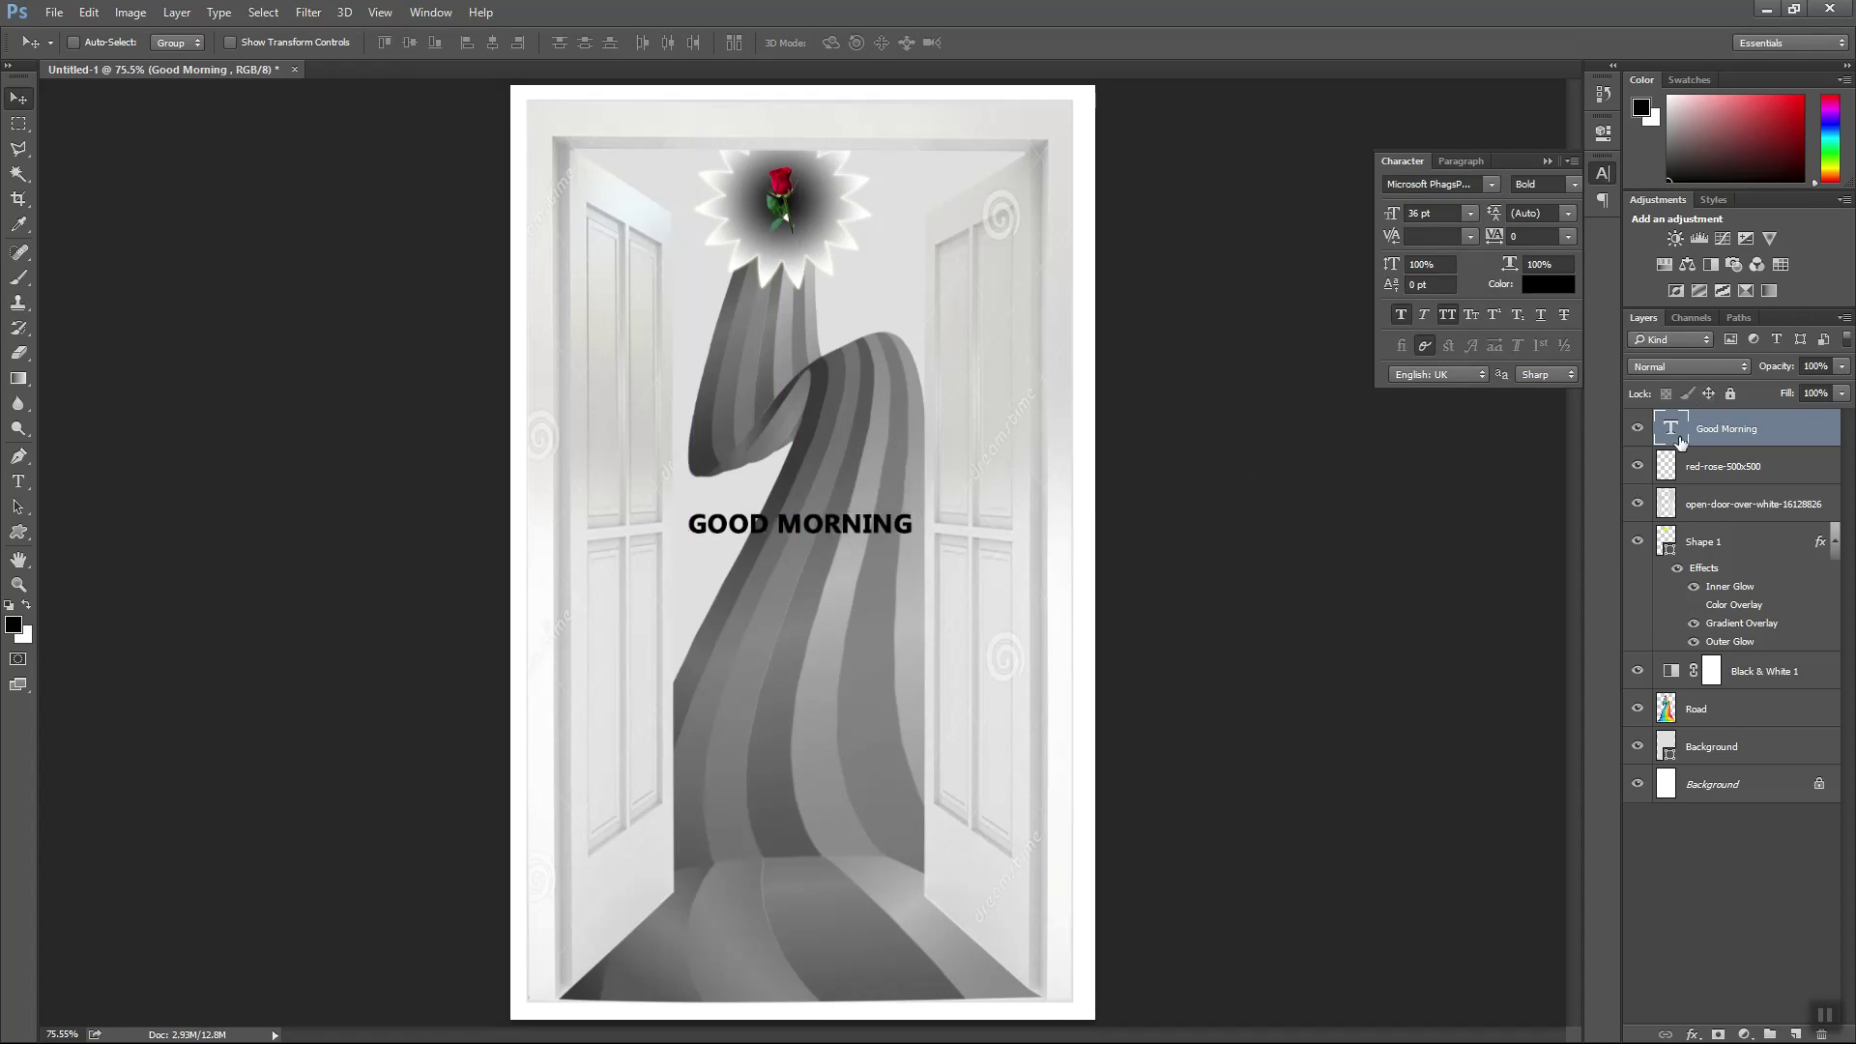
- Set the GOOD MORNING text color to red, ff0000
click(1546, 284)
text(ff0000)
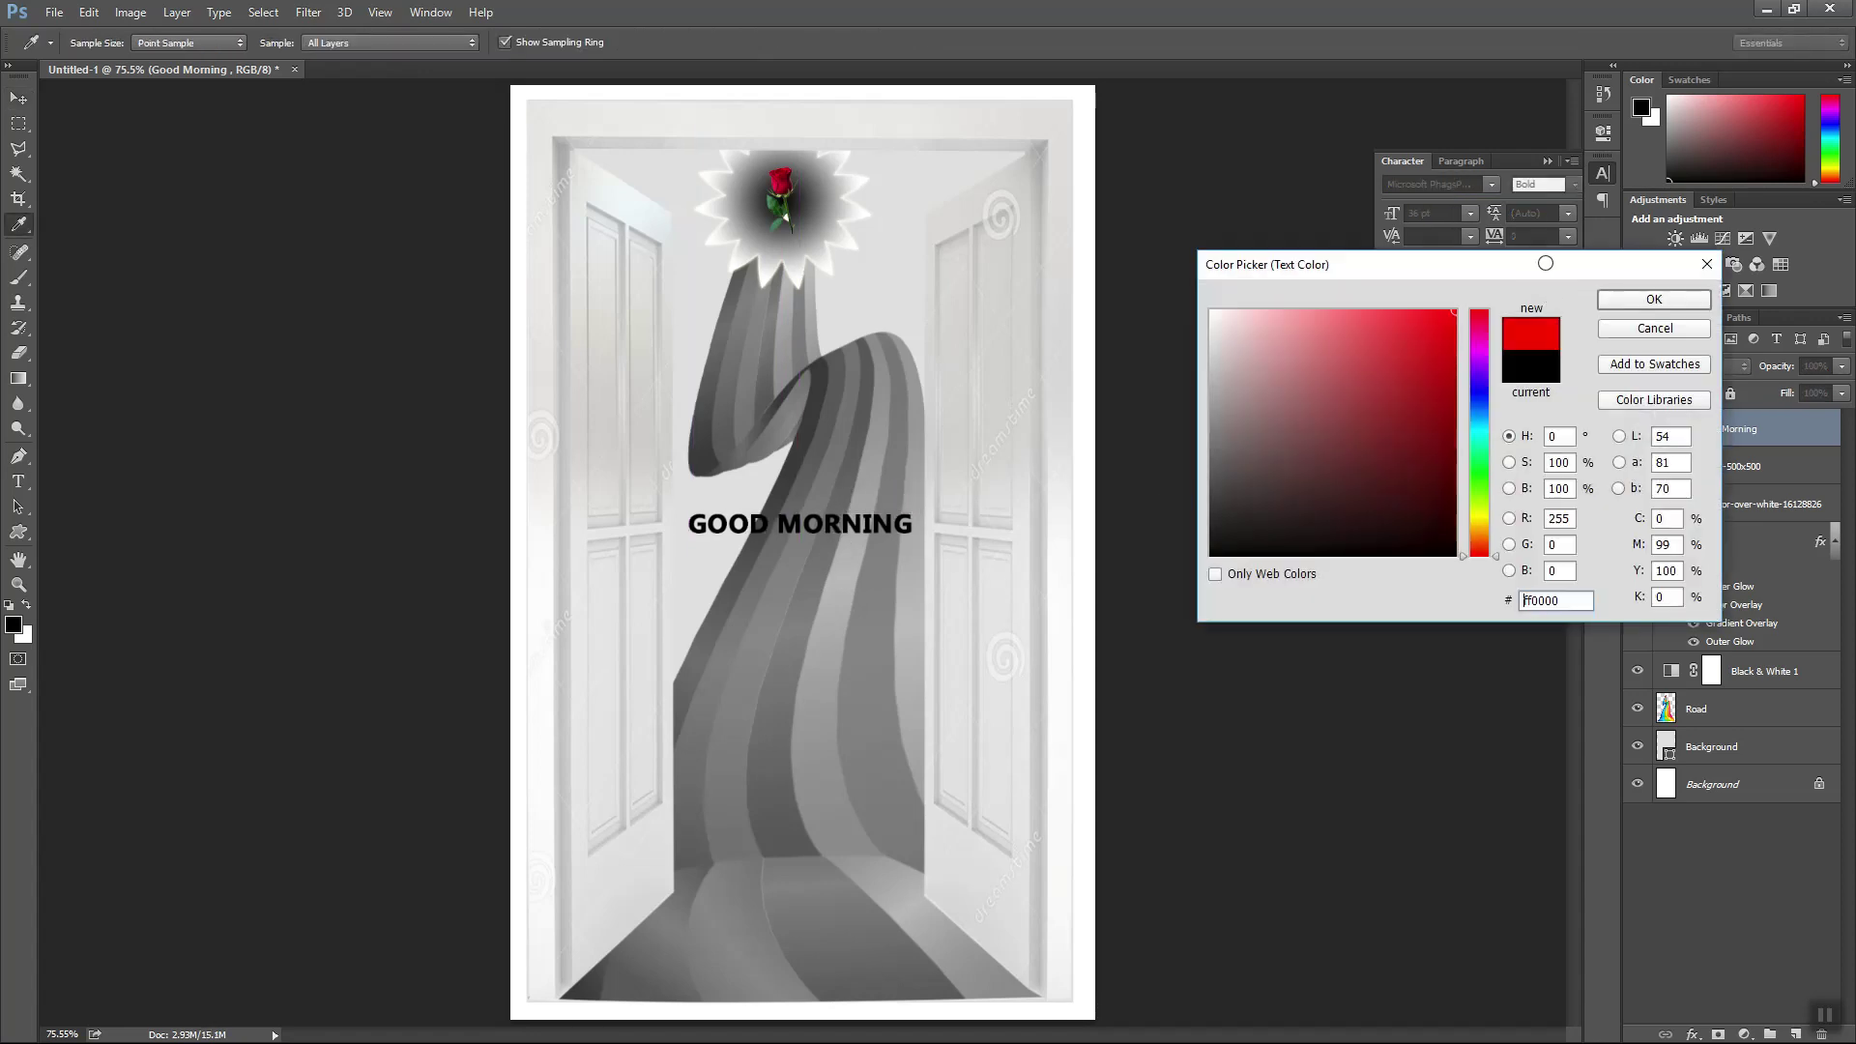
drag(1429, 314, 1489, 241)
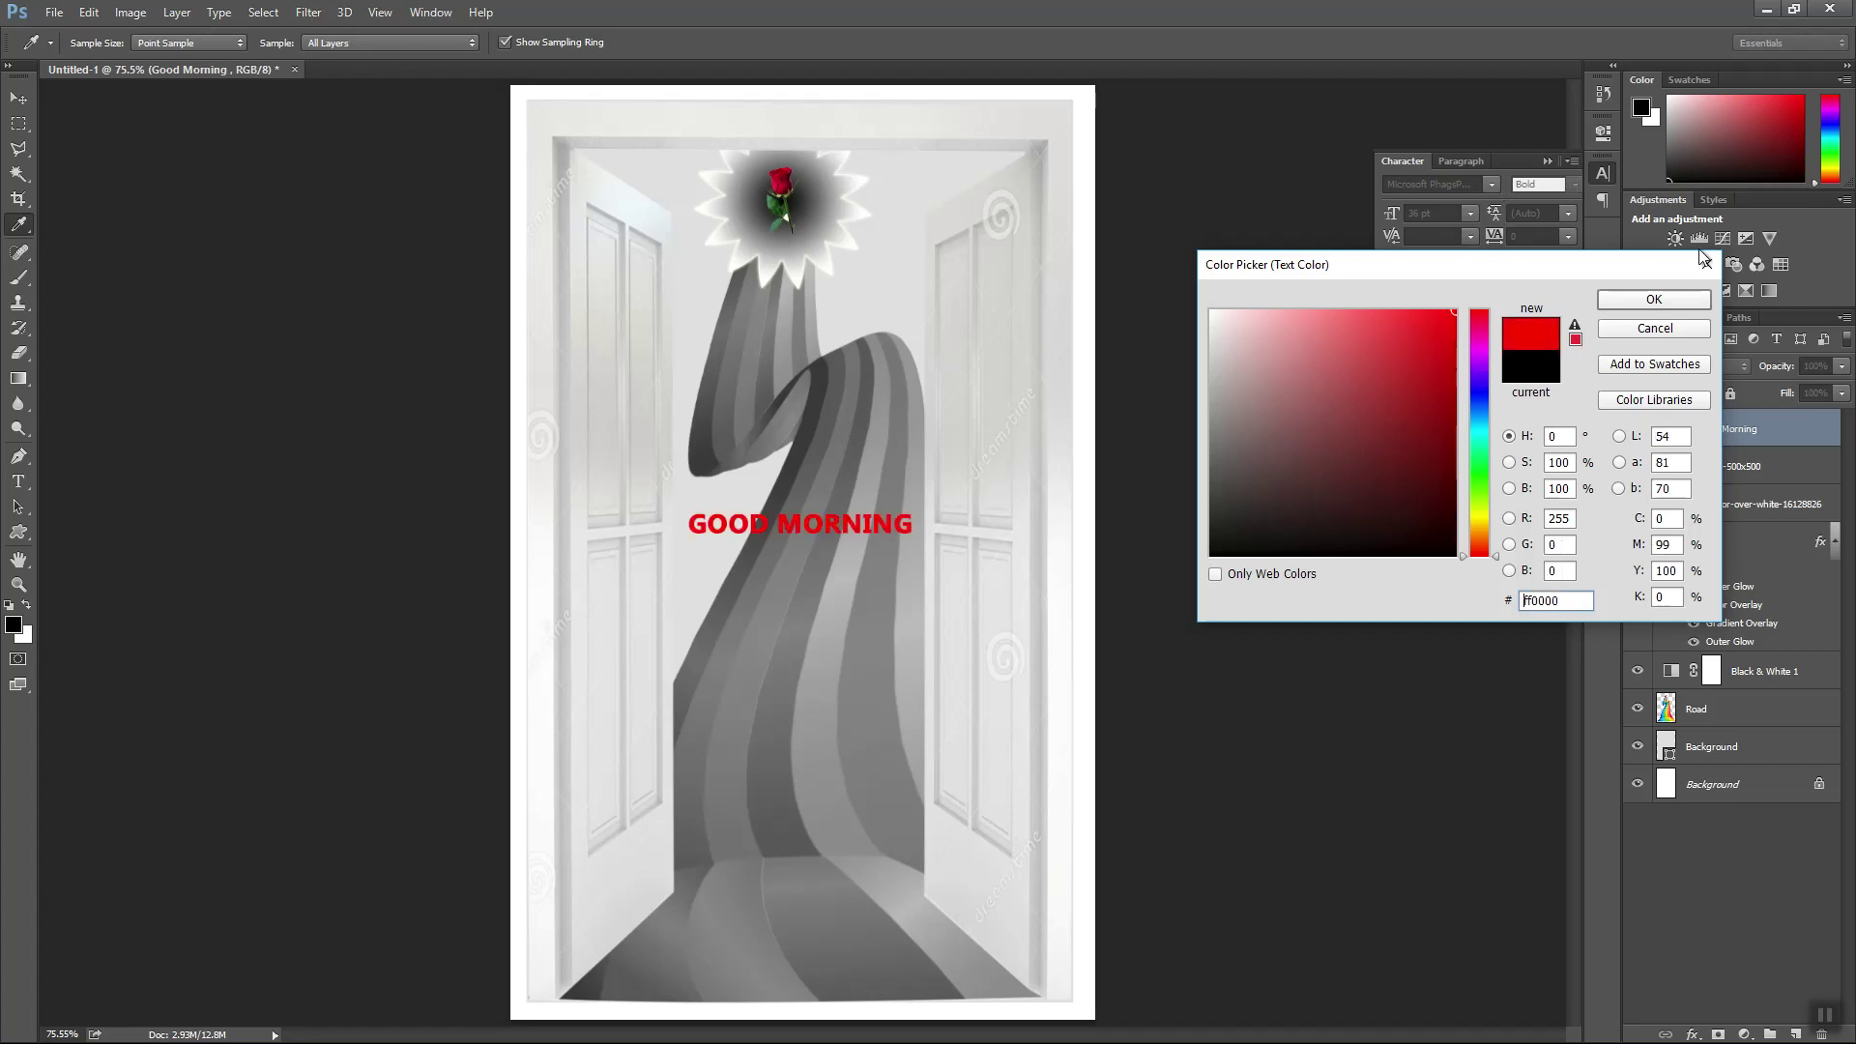
click(1637, 302)
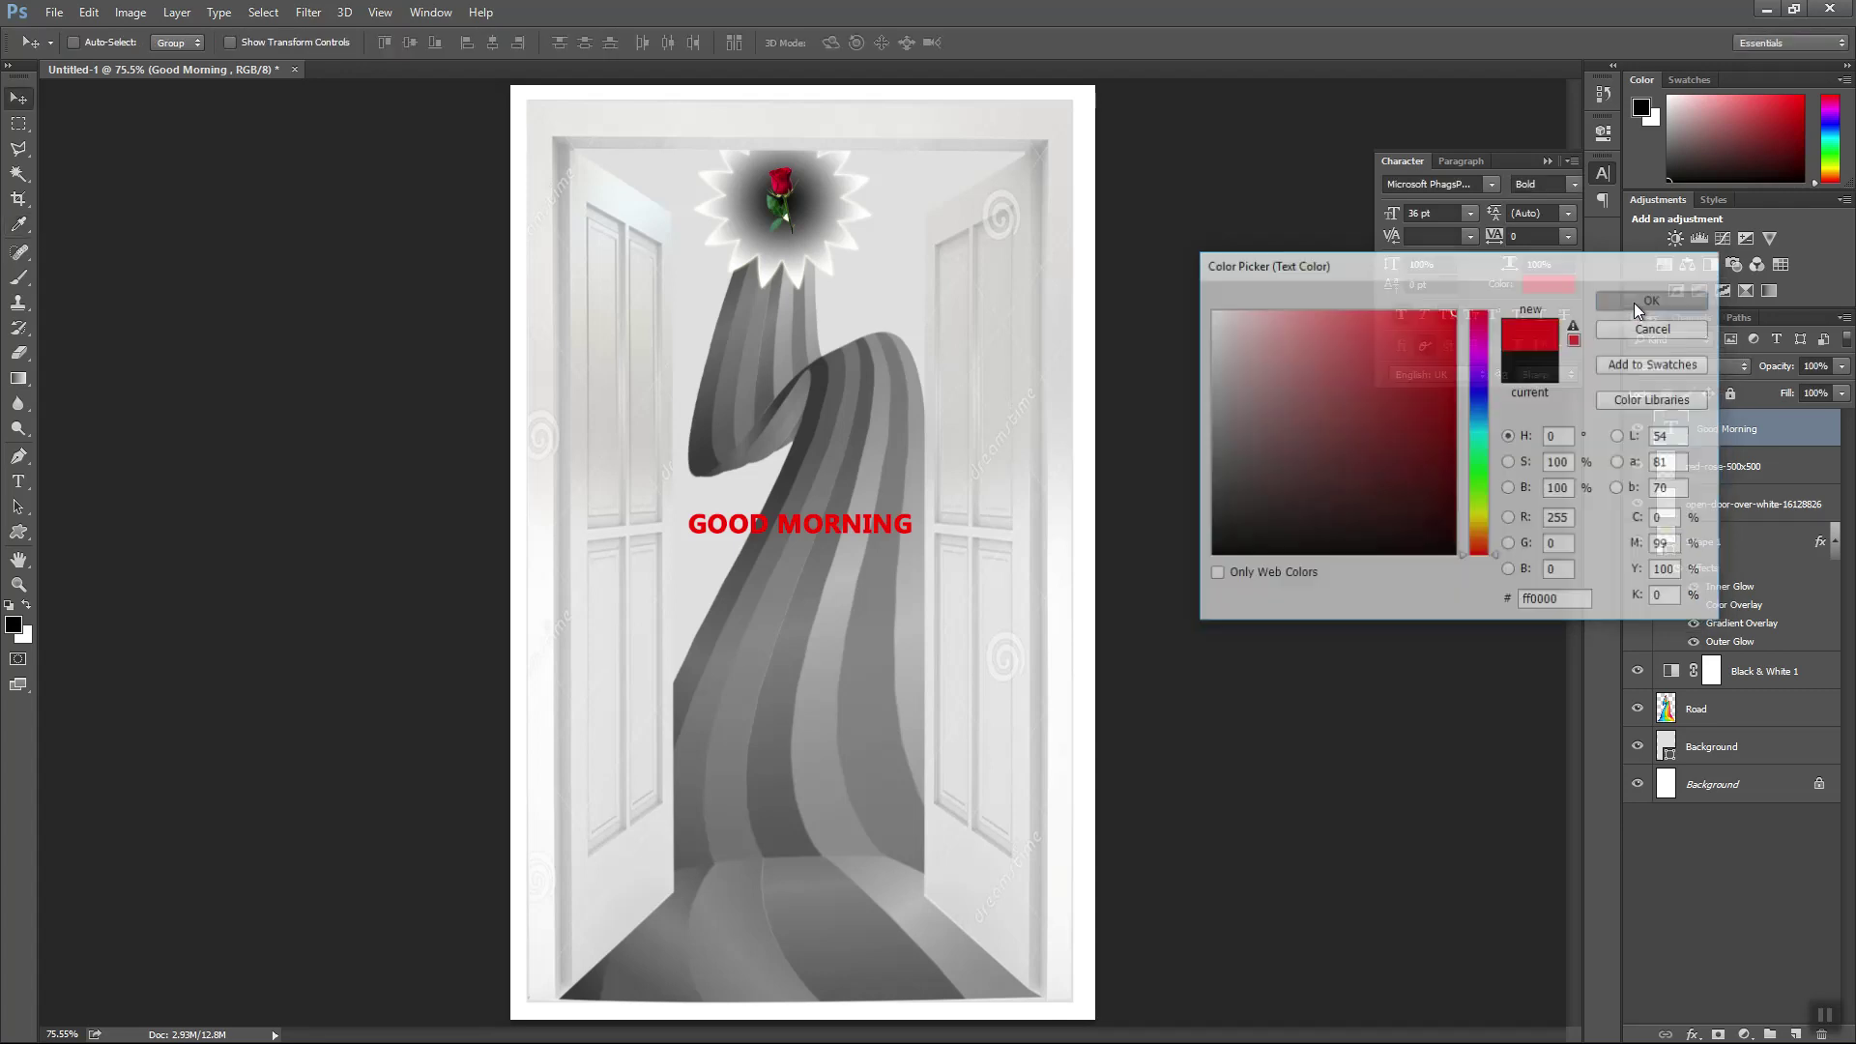
- Add a Drop Shadow and an Outer Glow to the GOOD MORNING text, comparing it briefly with Inner Glow
click(1708, 1034)
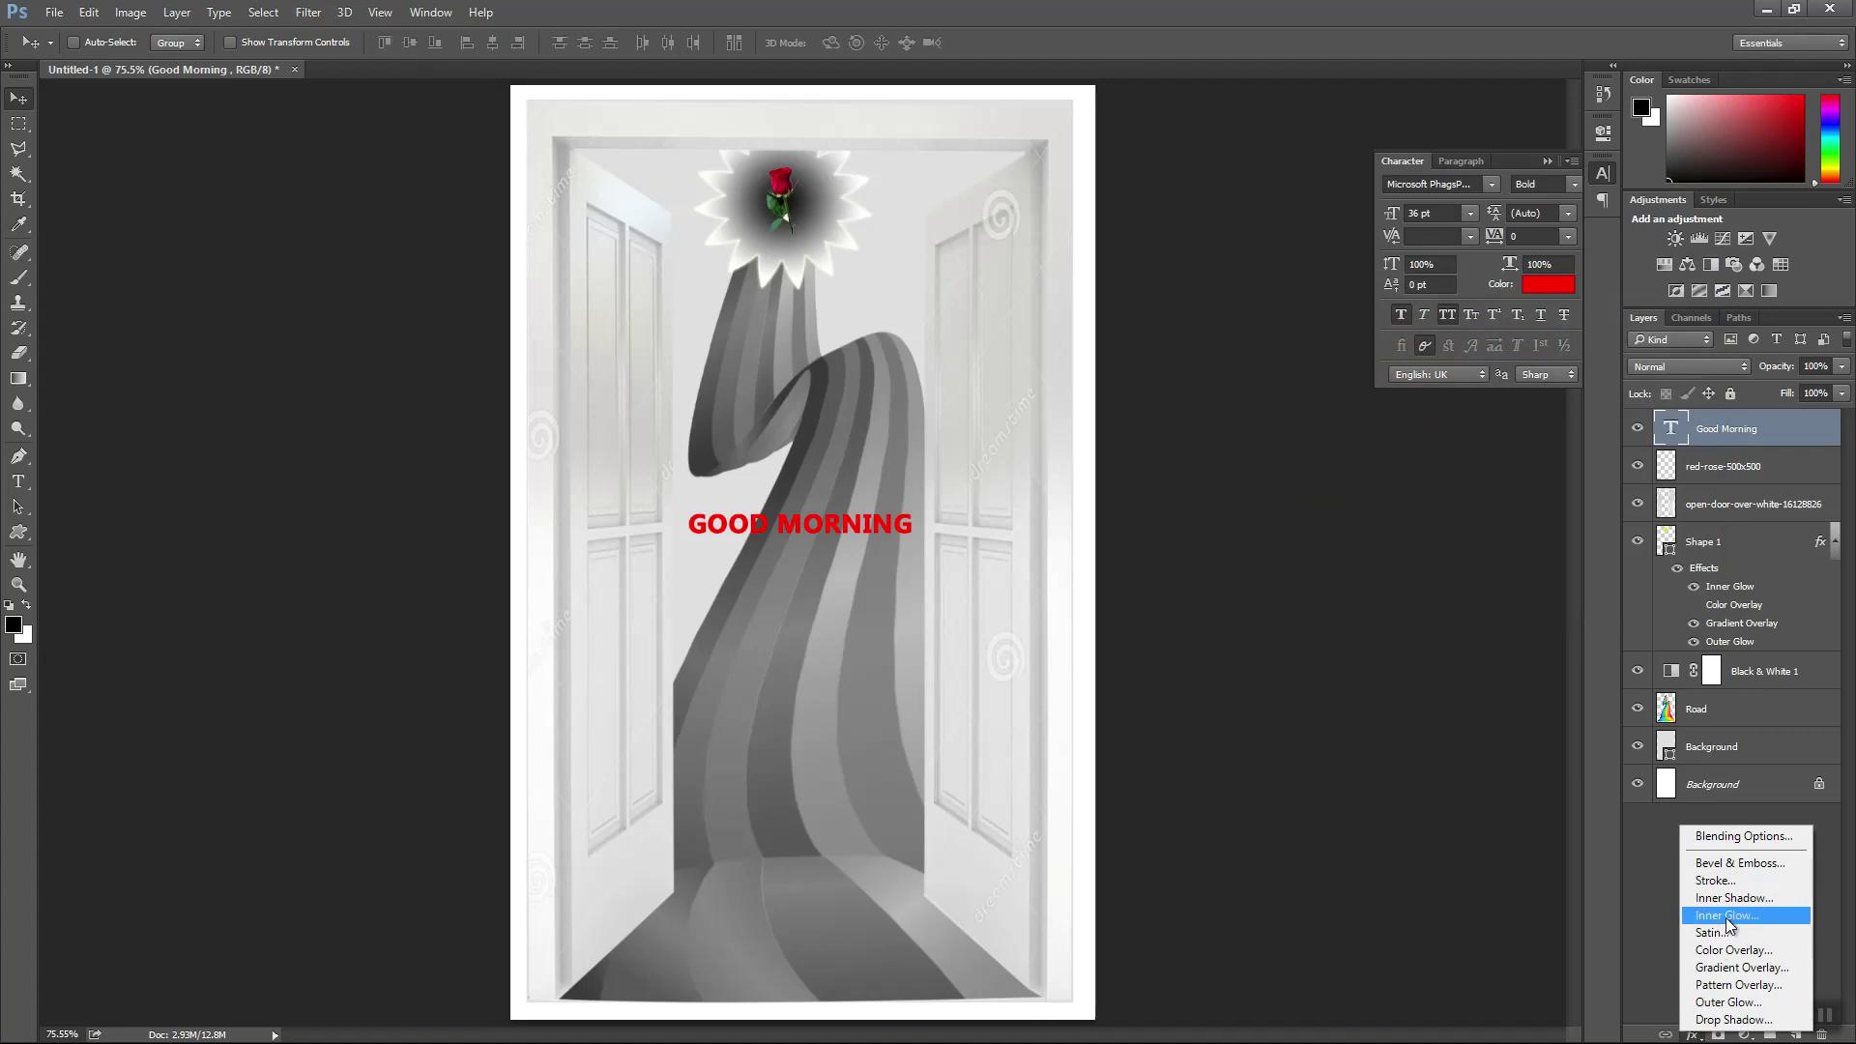
click(1732, 1018)
drag(982, 465, 1226, 437)
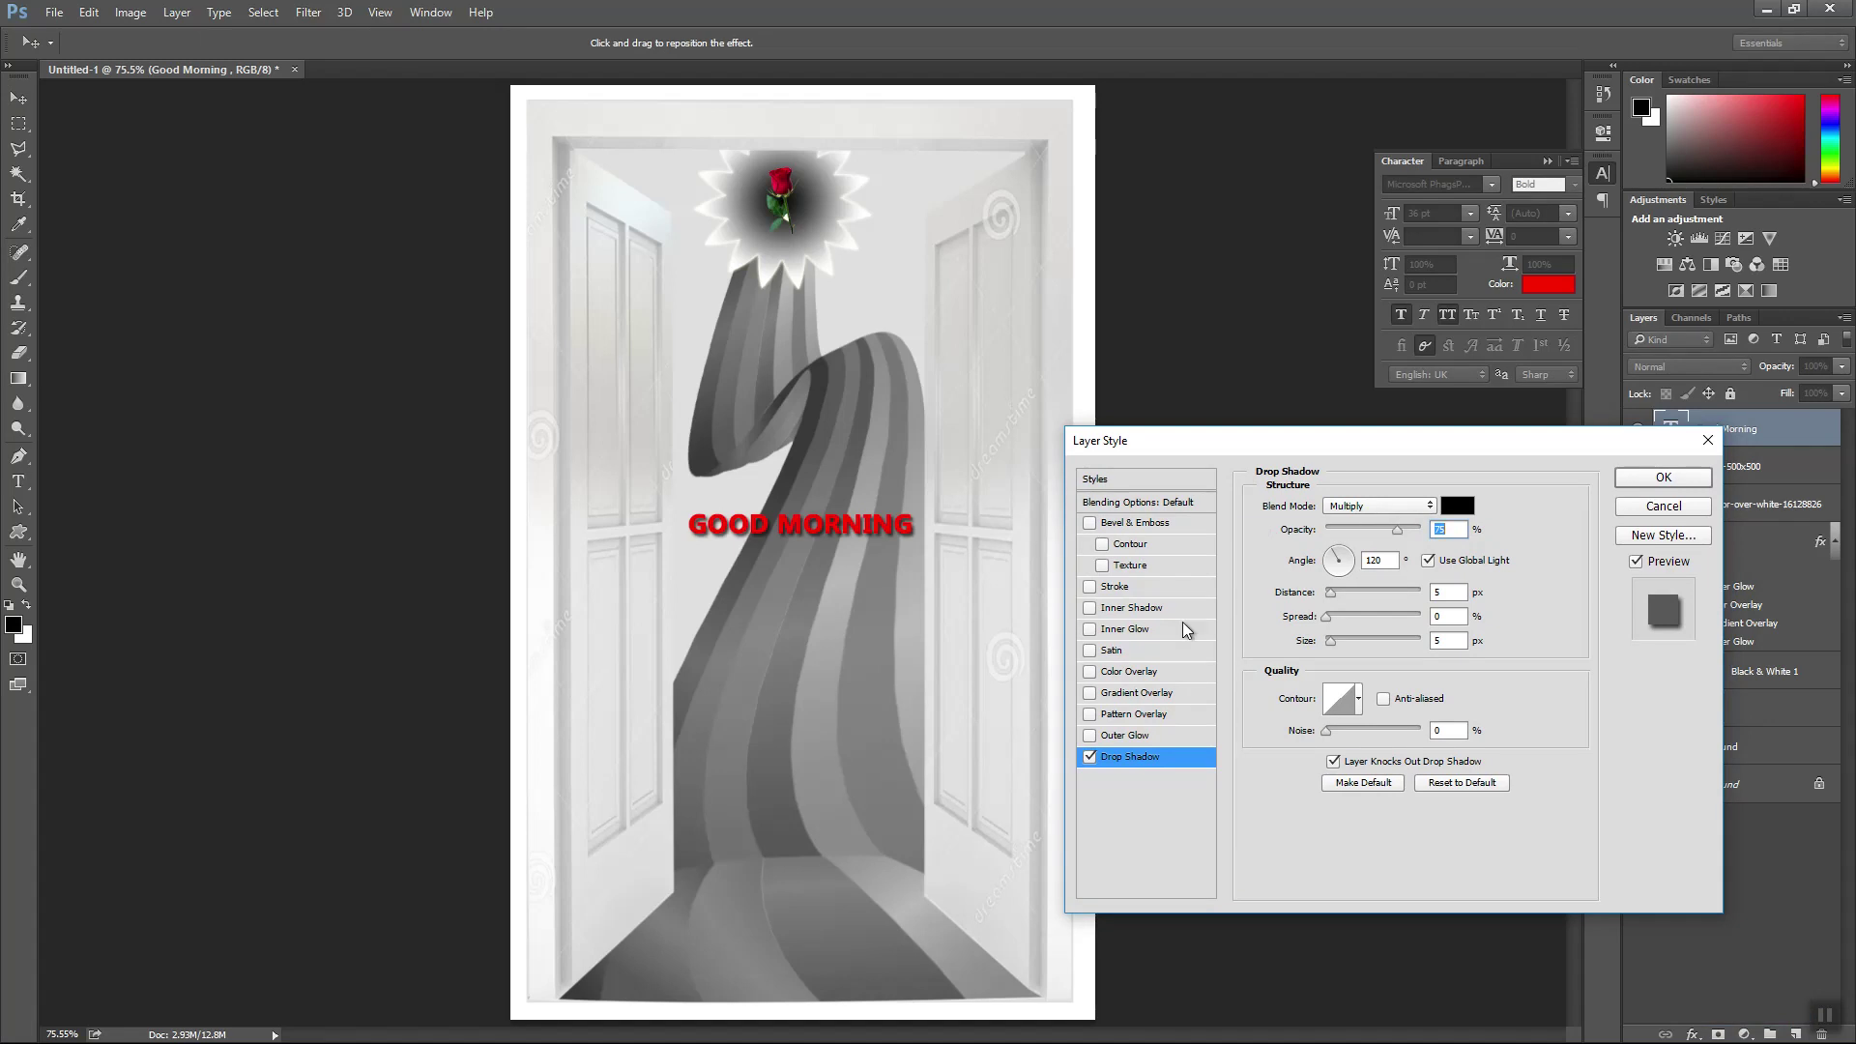
click(1090, 628)
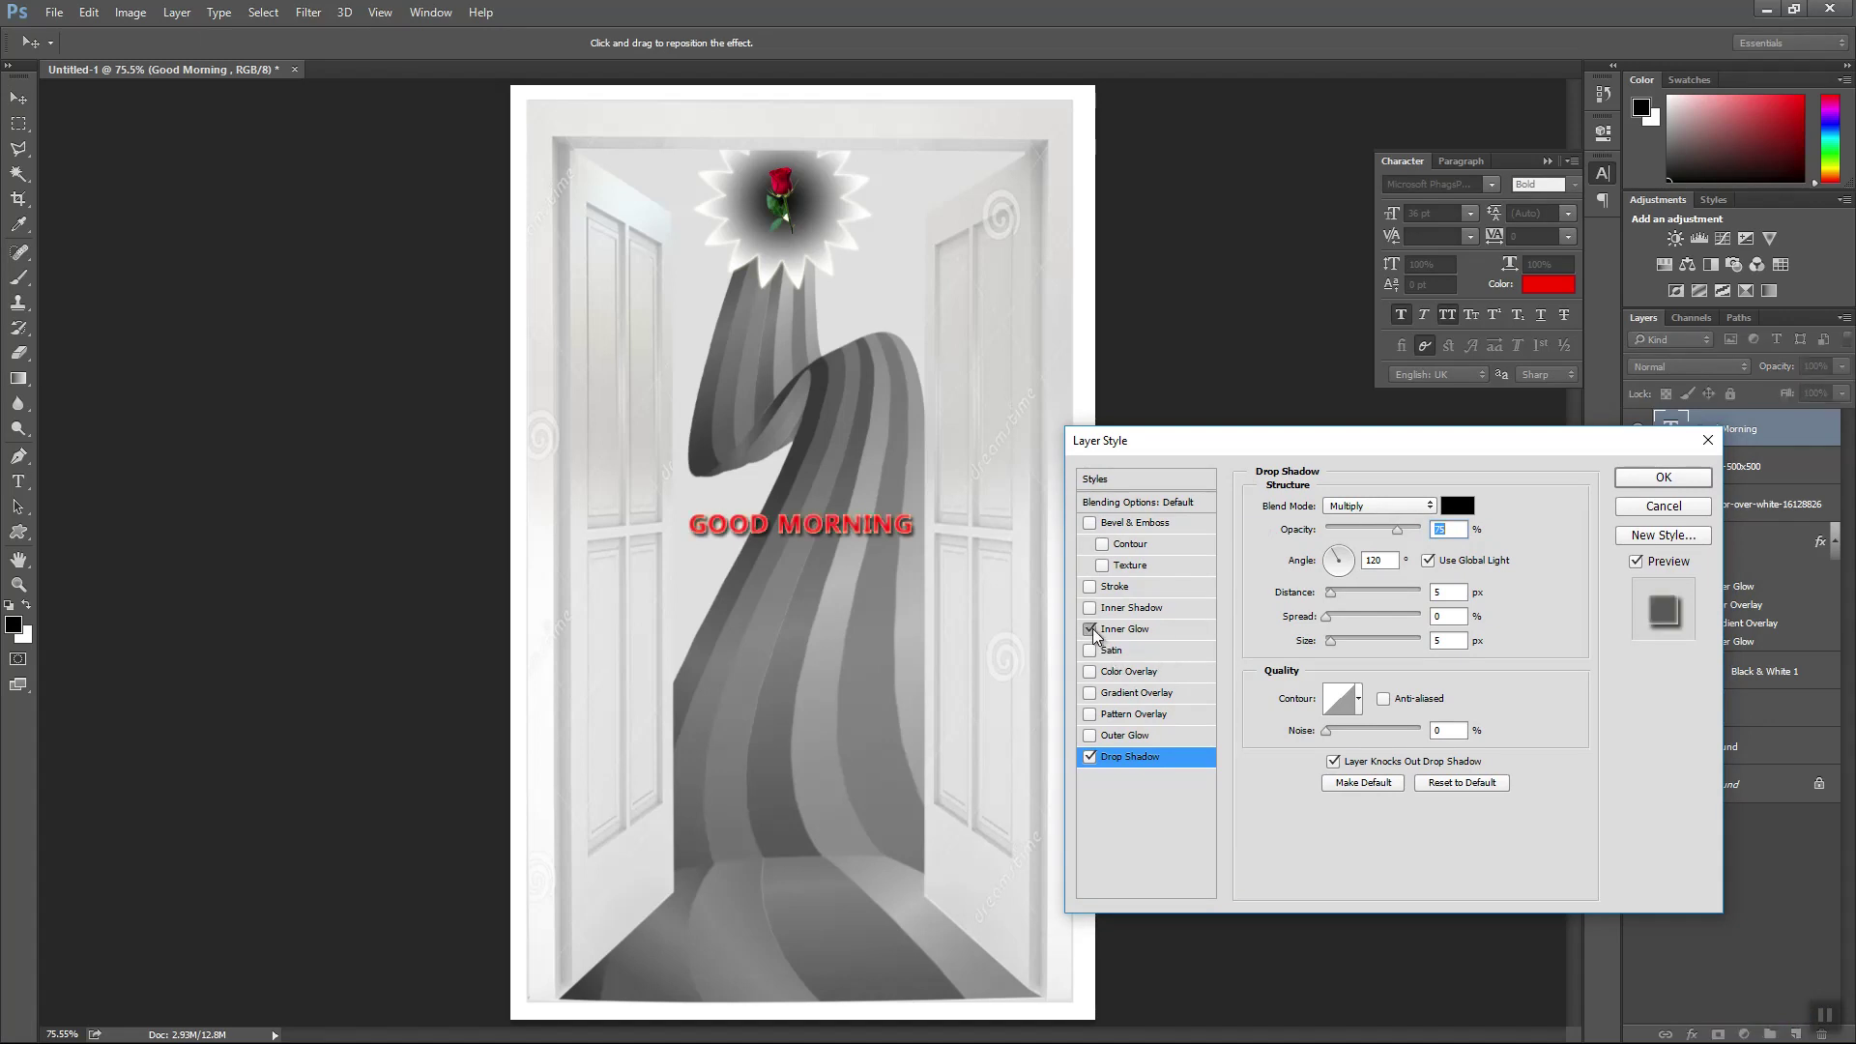
click(1091, 628)
click(1091, 734)
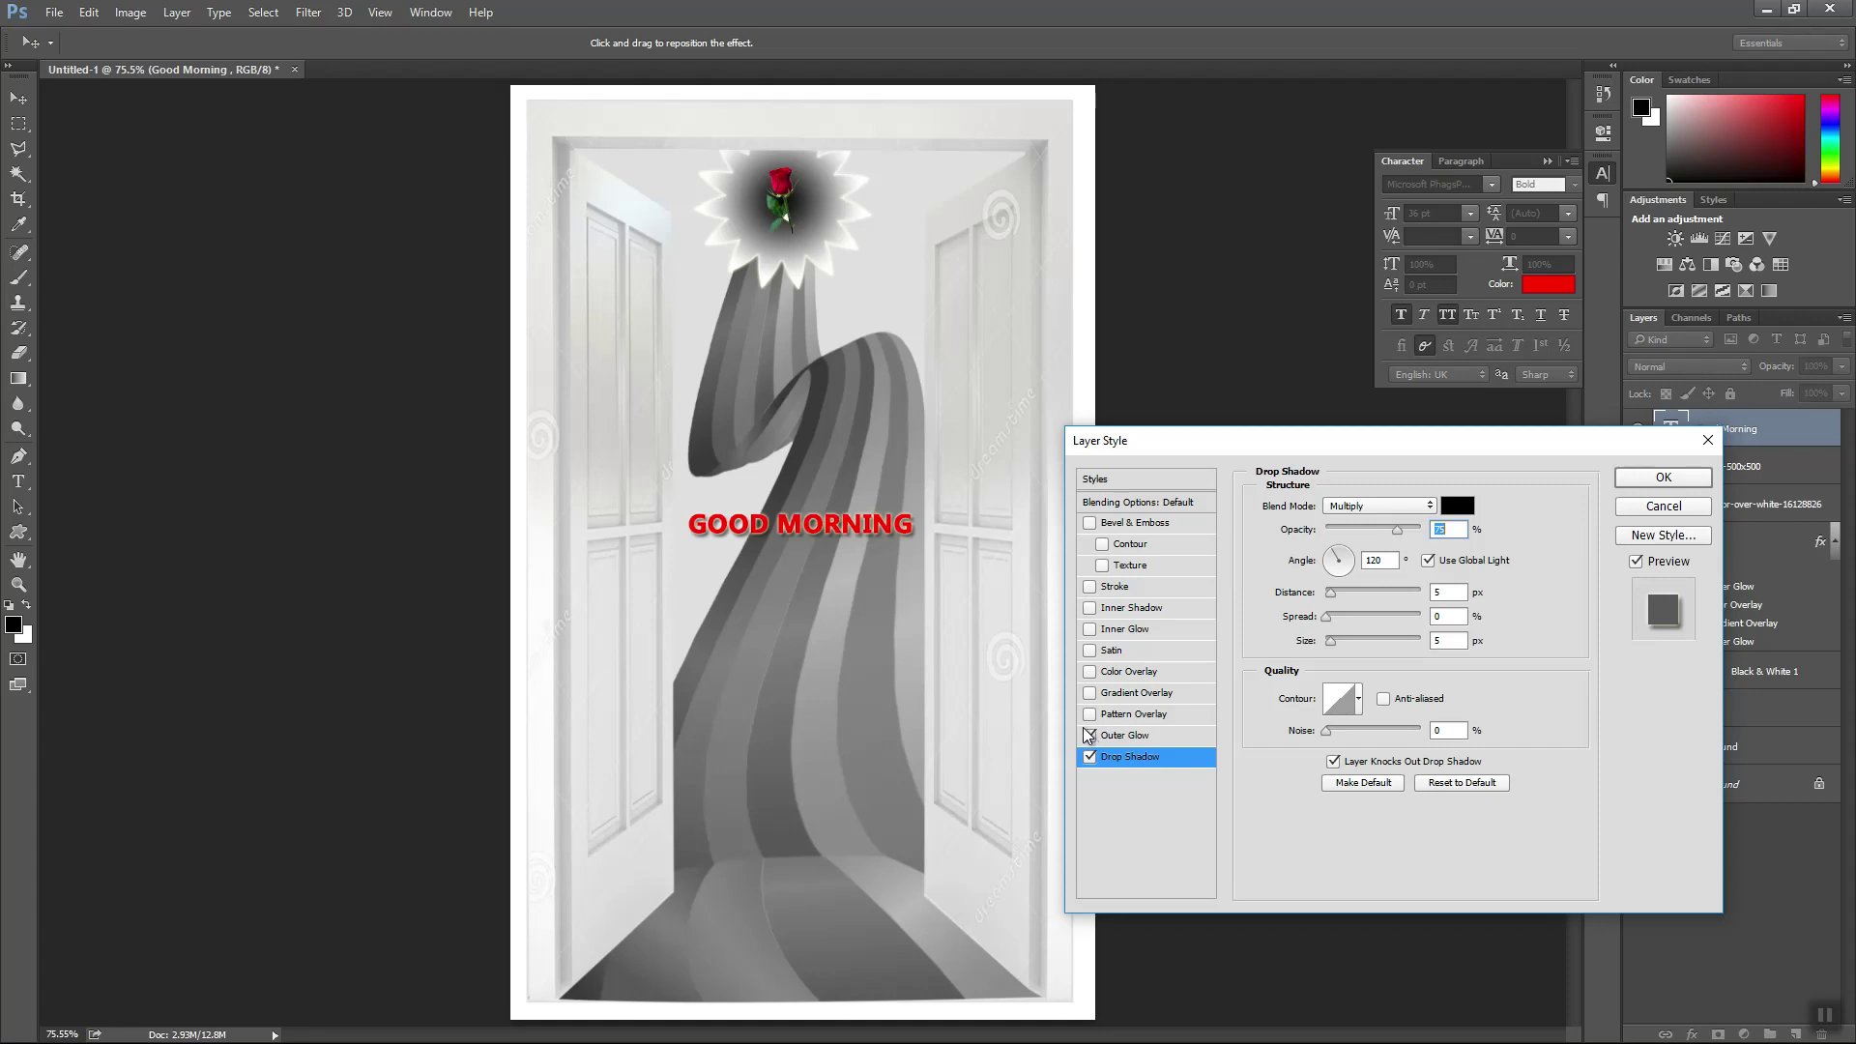
- Add Bevel & Emboss with both Contour and Texture to the GOOD MORNING text's layer style
click(1102, 565)
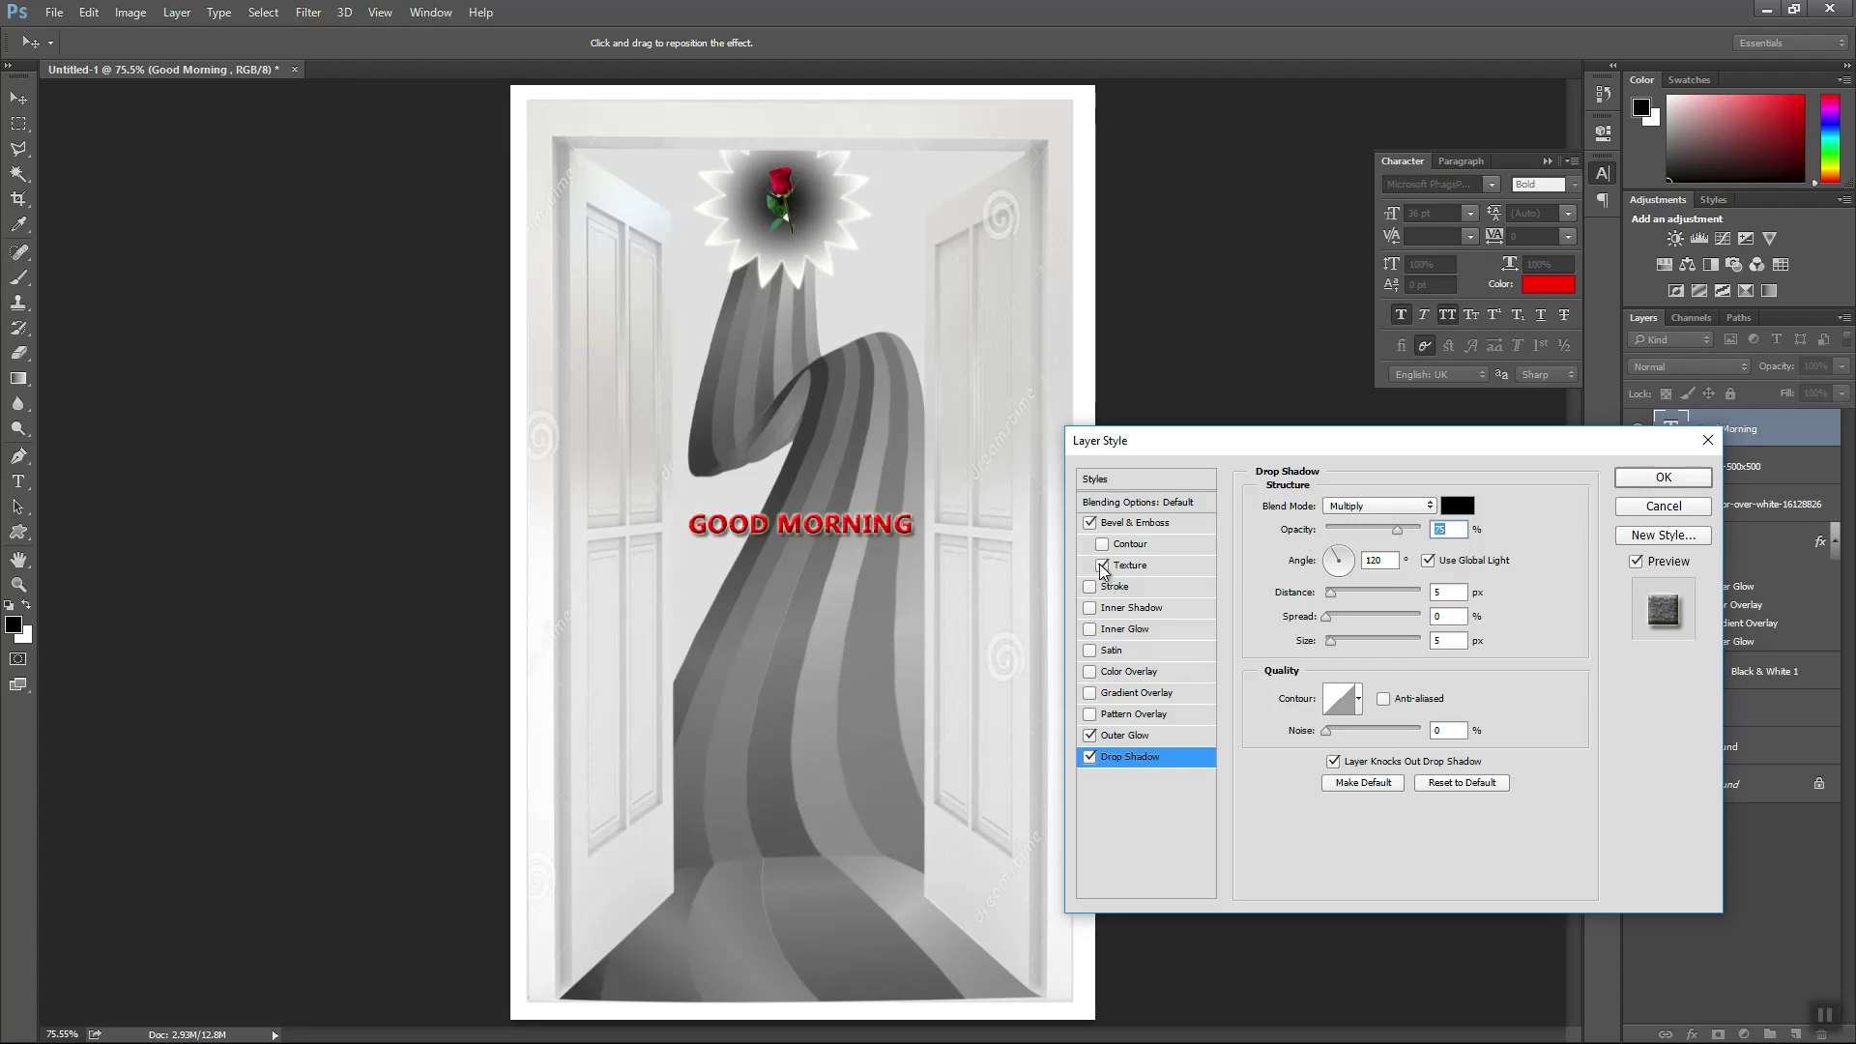
click(1103, 545)
click(1103, 544)
click(1102, 566)
click(1102, 565)
click(1103, 544)
- Preview Stroke, Satin, Gradient Overlay and Pattern Overlay one after another on the GOOD MORNING text
click(1089, 587)
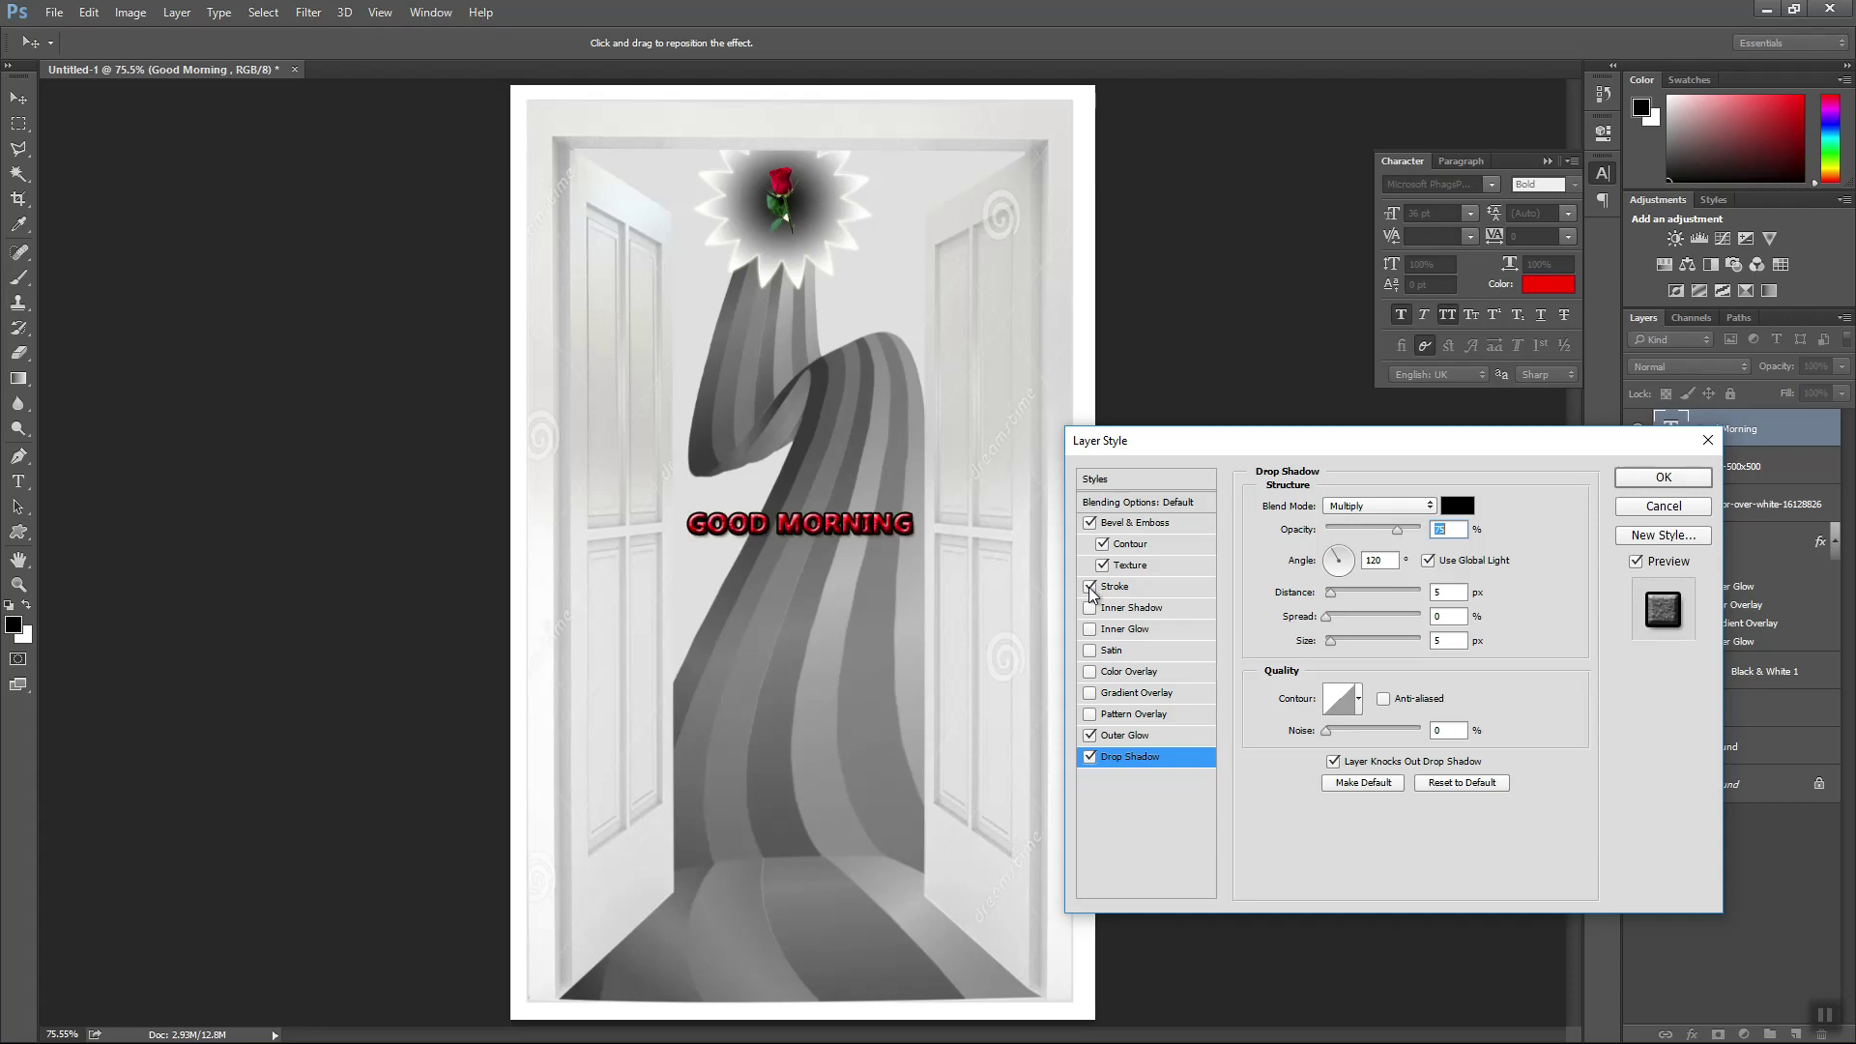
click(1090, 586)
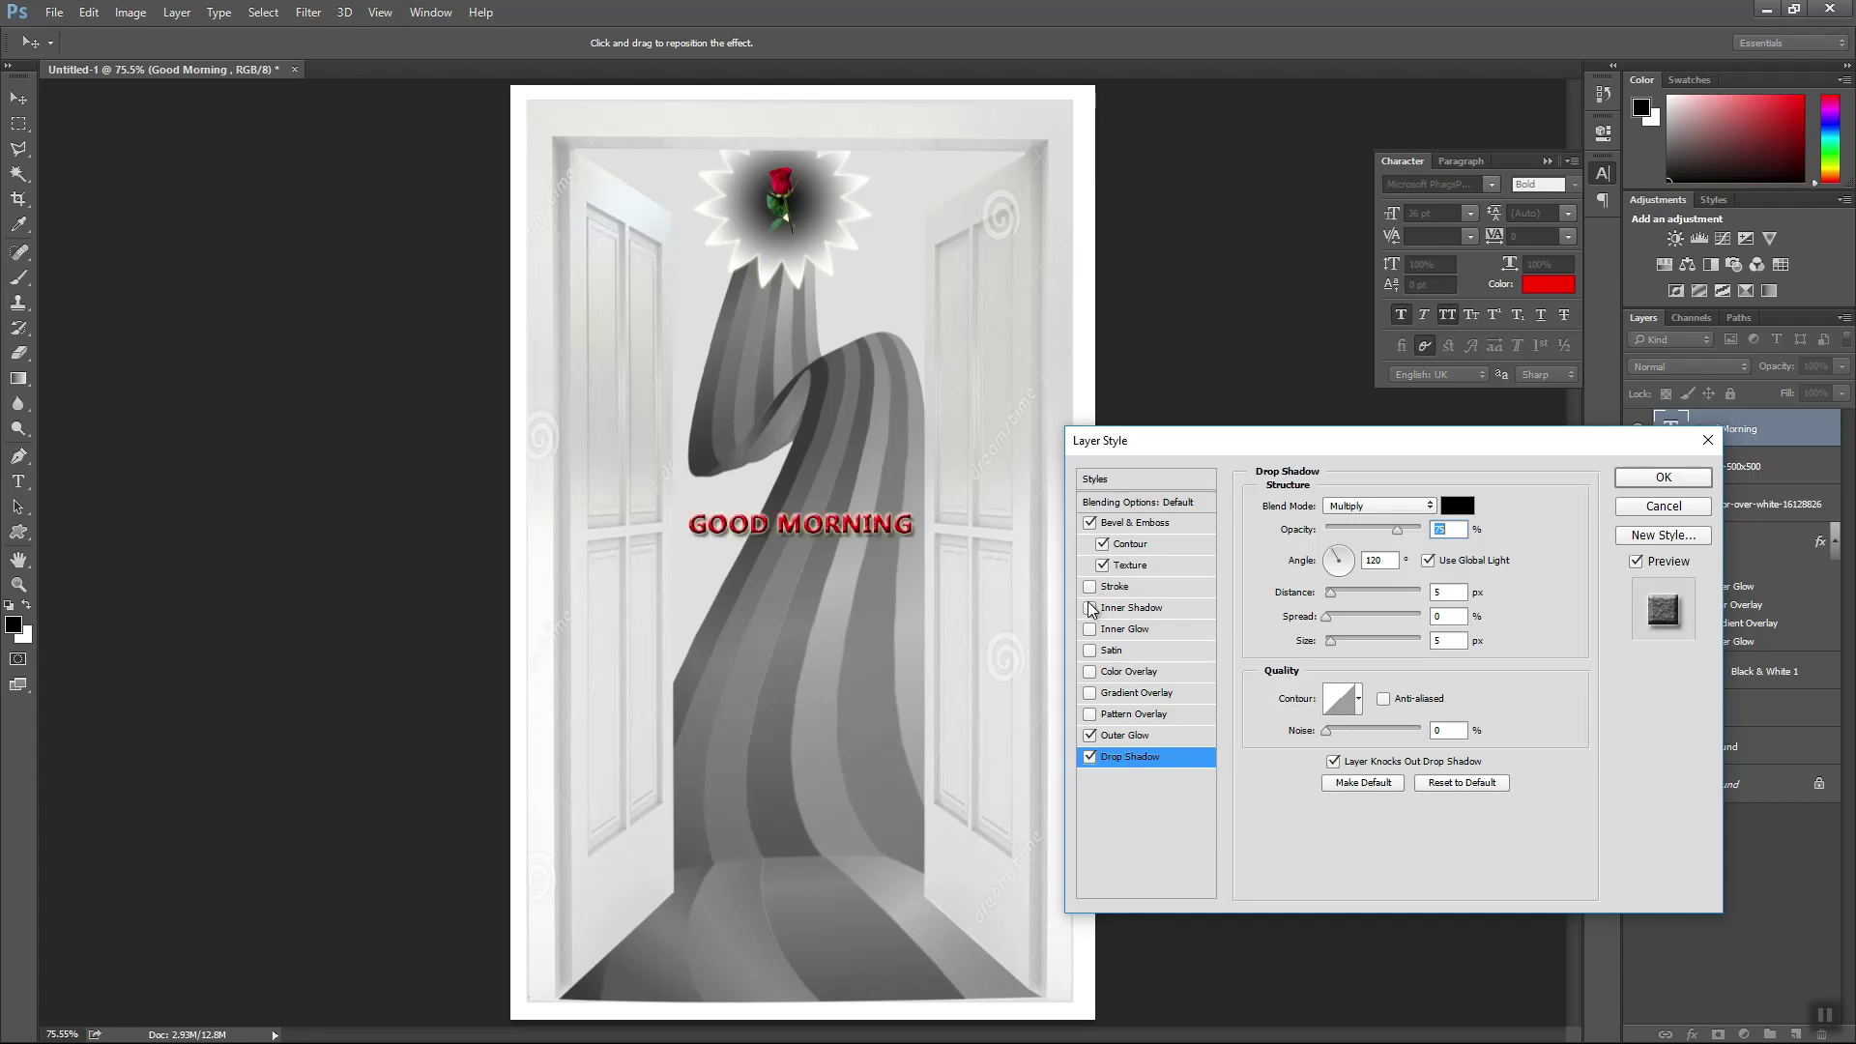
click(1089, 649)
click(1090, 650)
click(1091, 693)
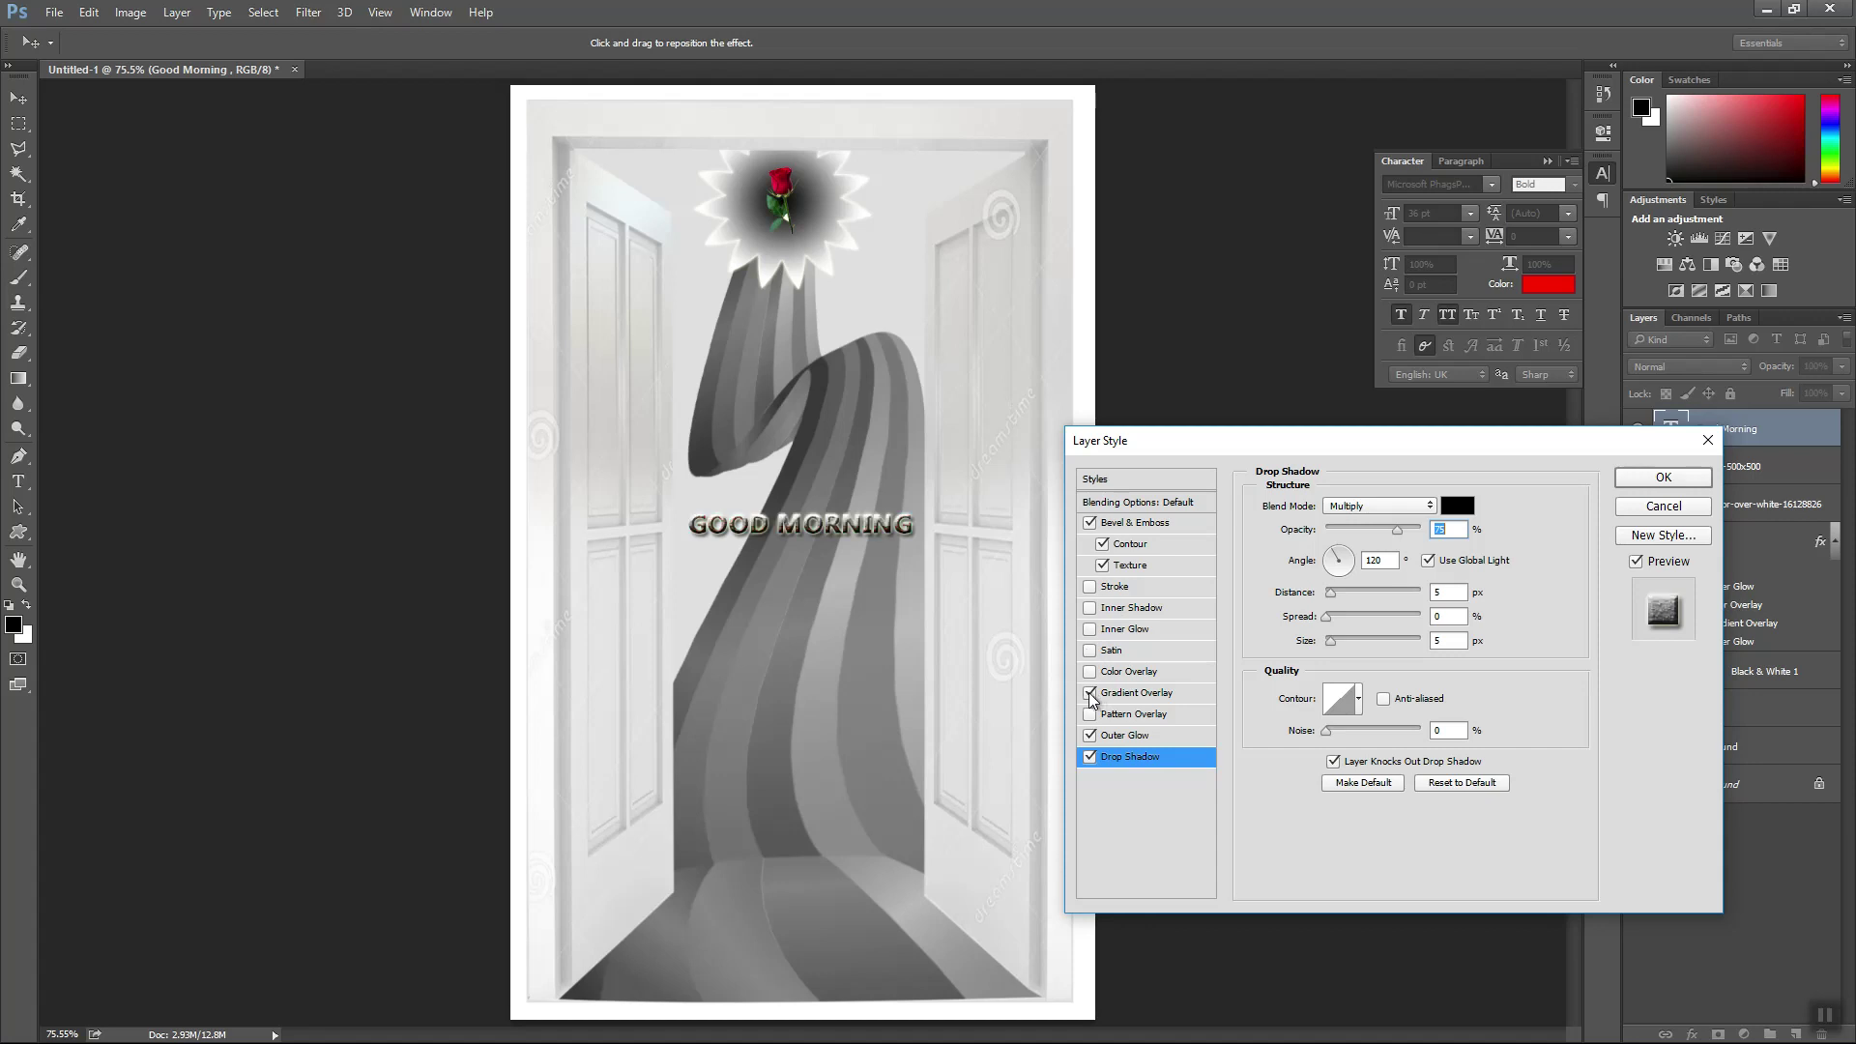
click(1091, 694)
click(1091, 714)
click(1090, 714)
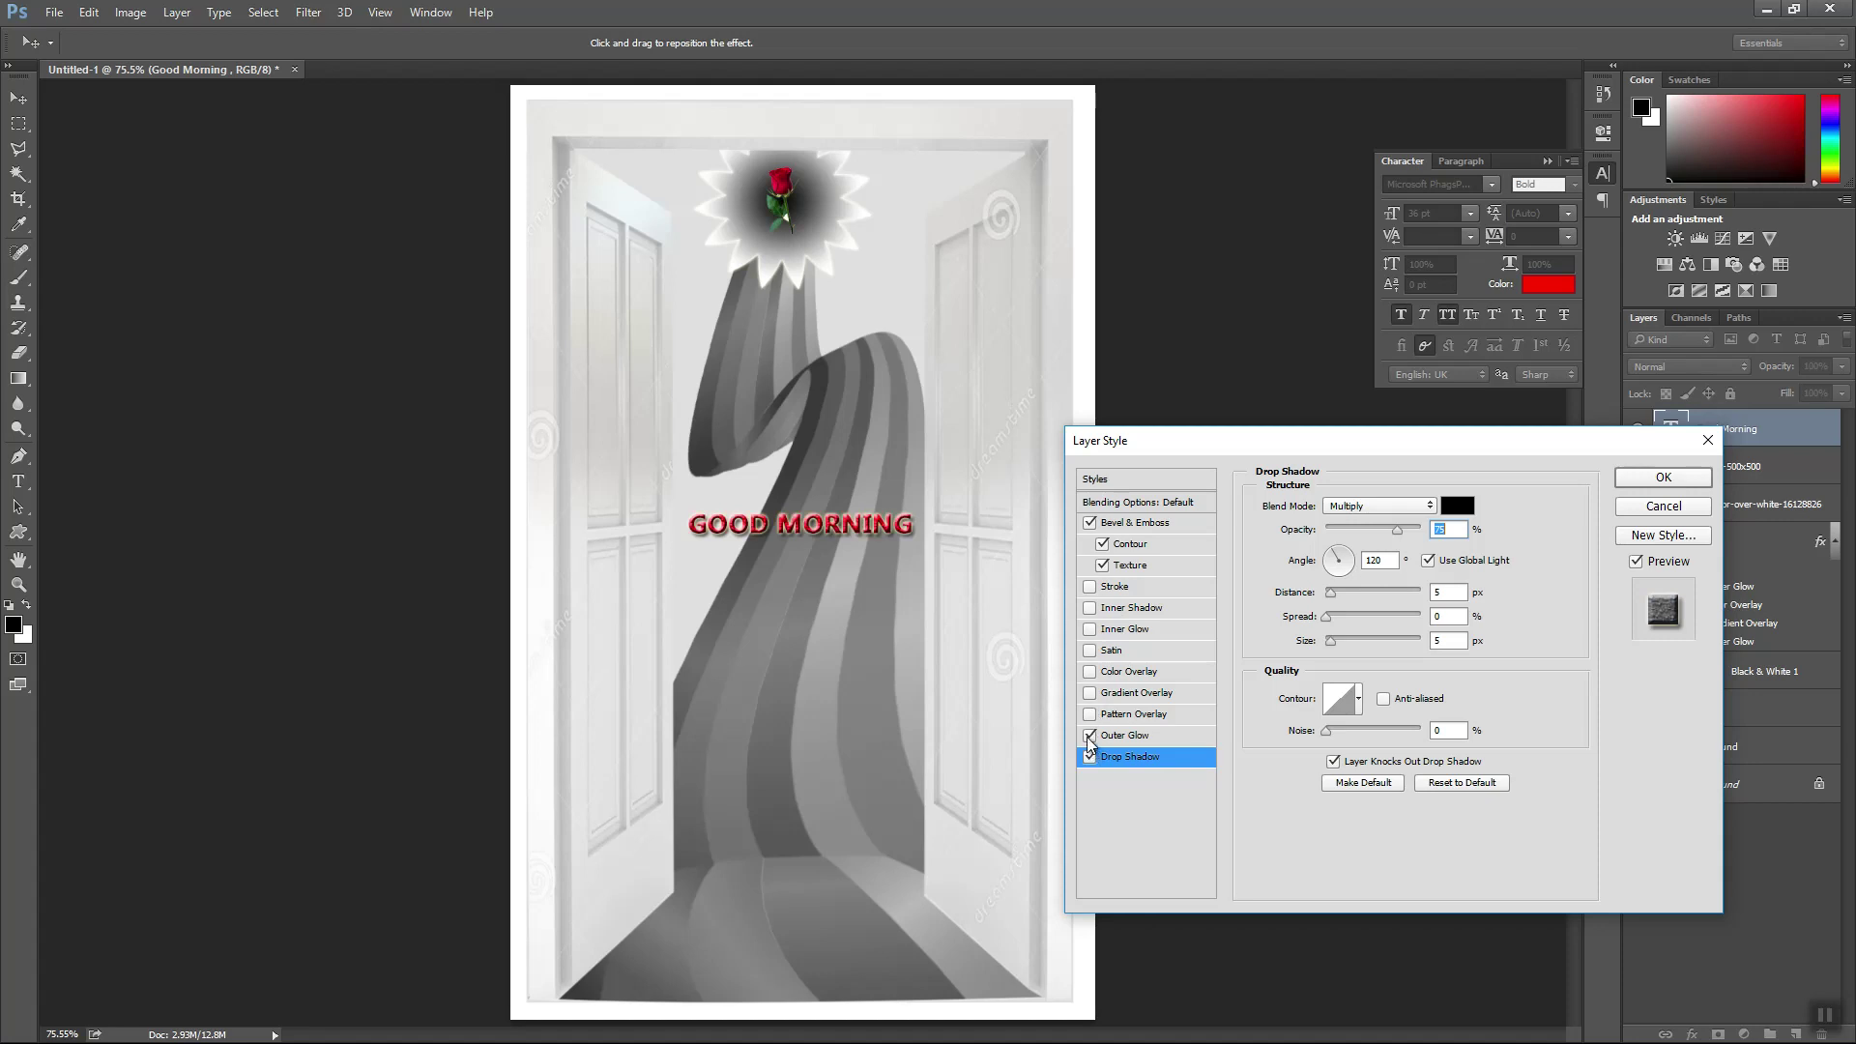
- Compare the text with and without Outer Glow and Bevel & Emboss, and apply the layer style with both enabled
click(1091, 736)
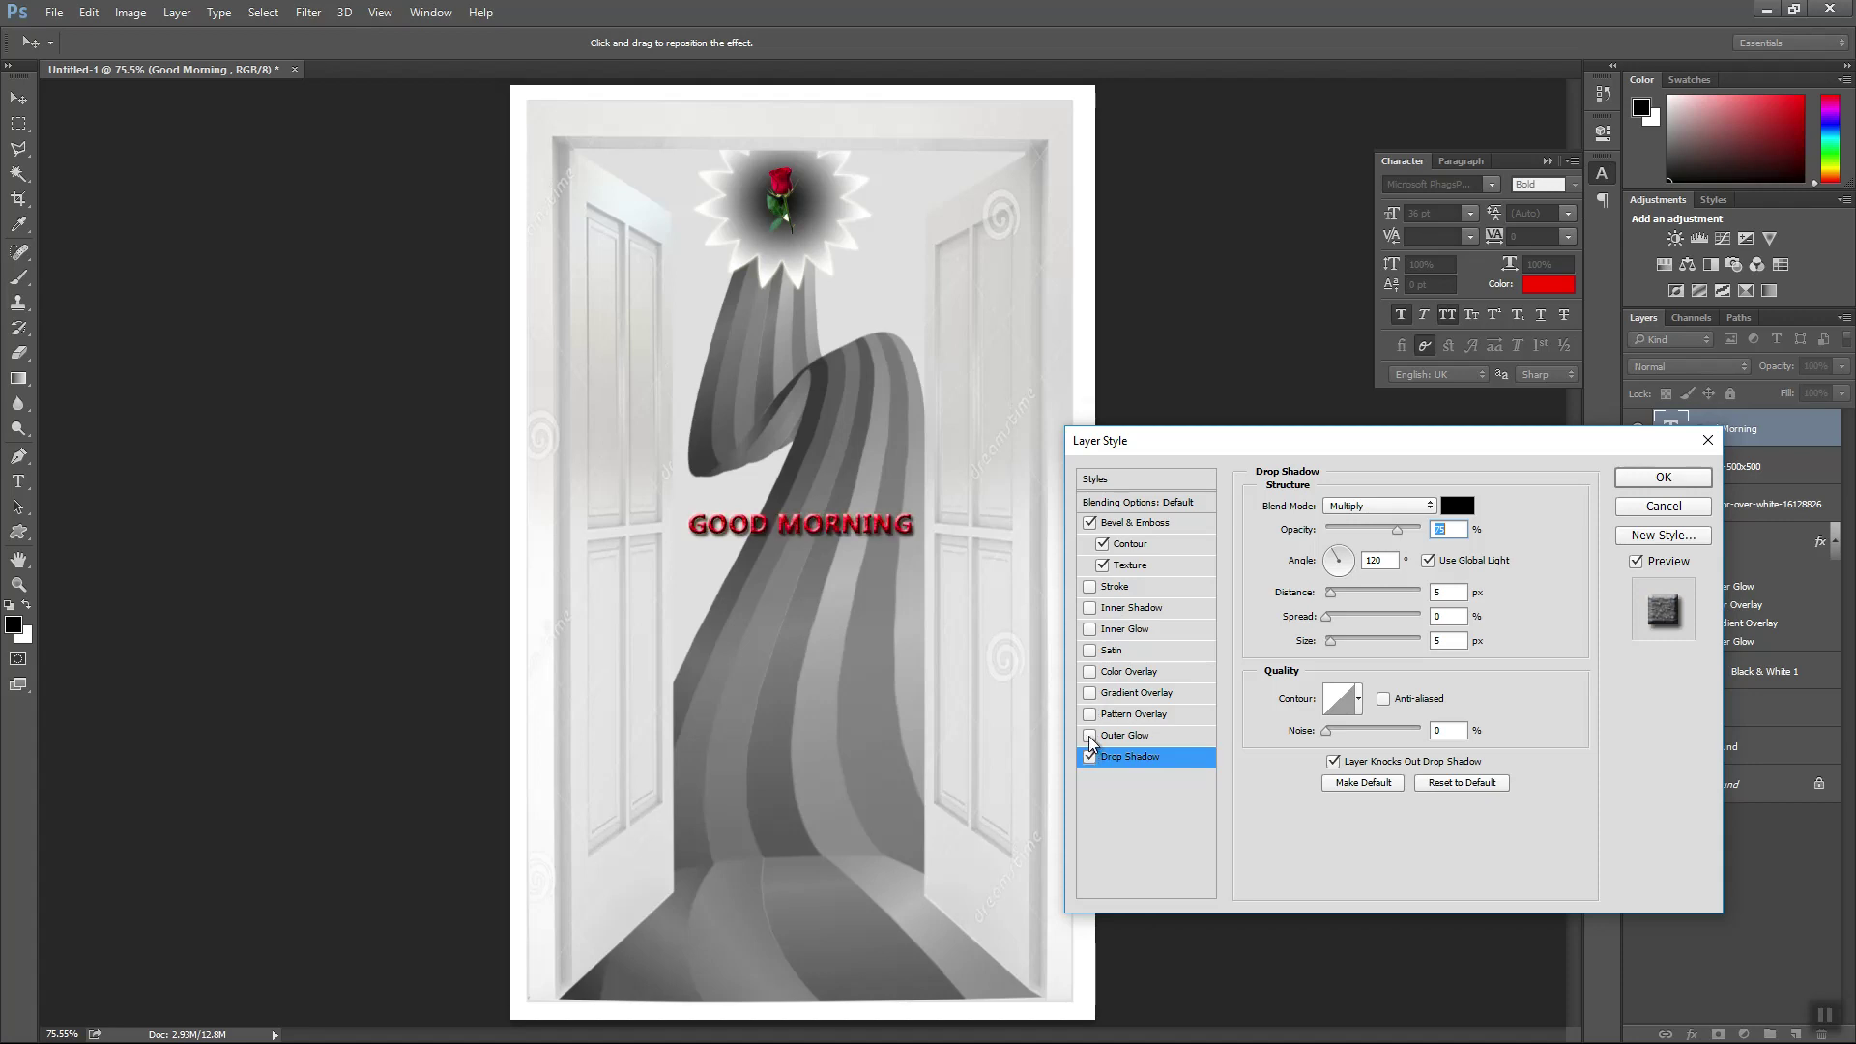
click(1089, 523)
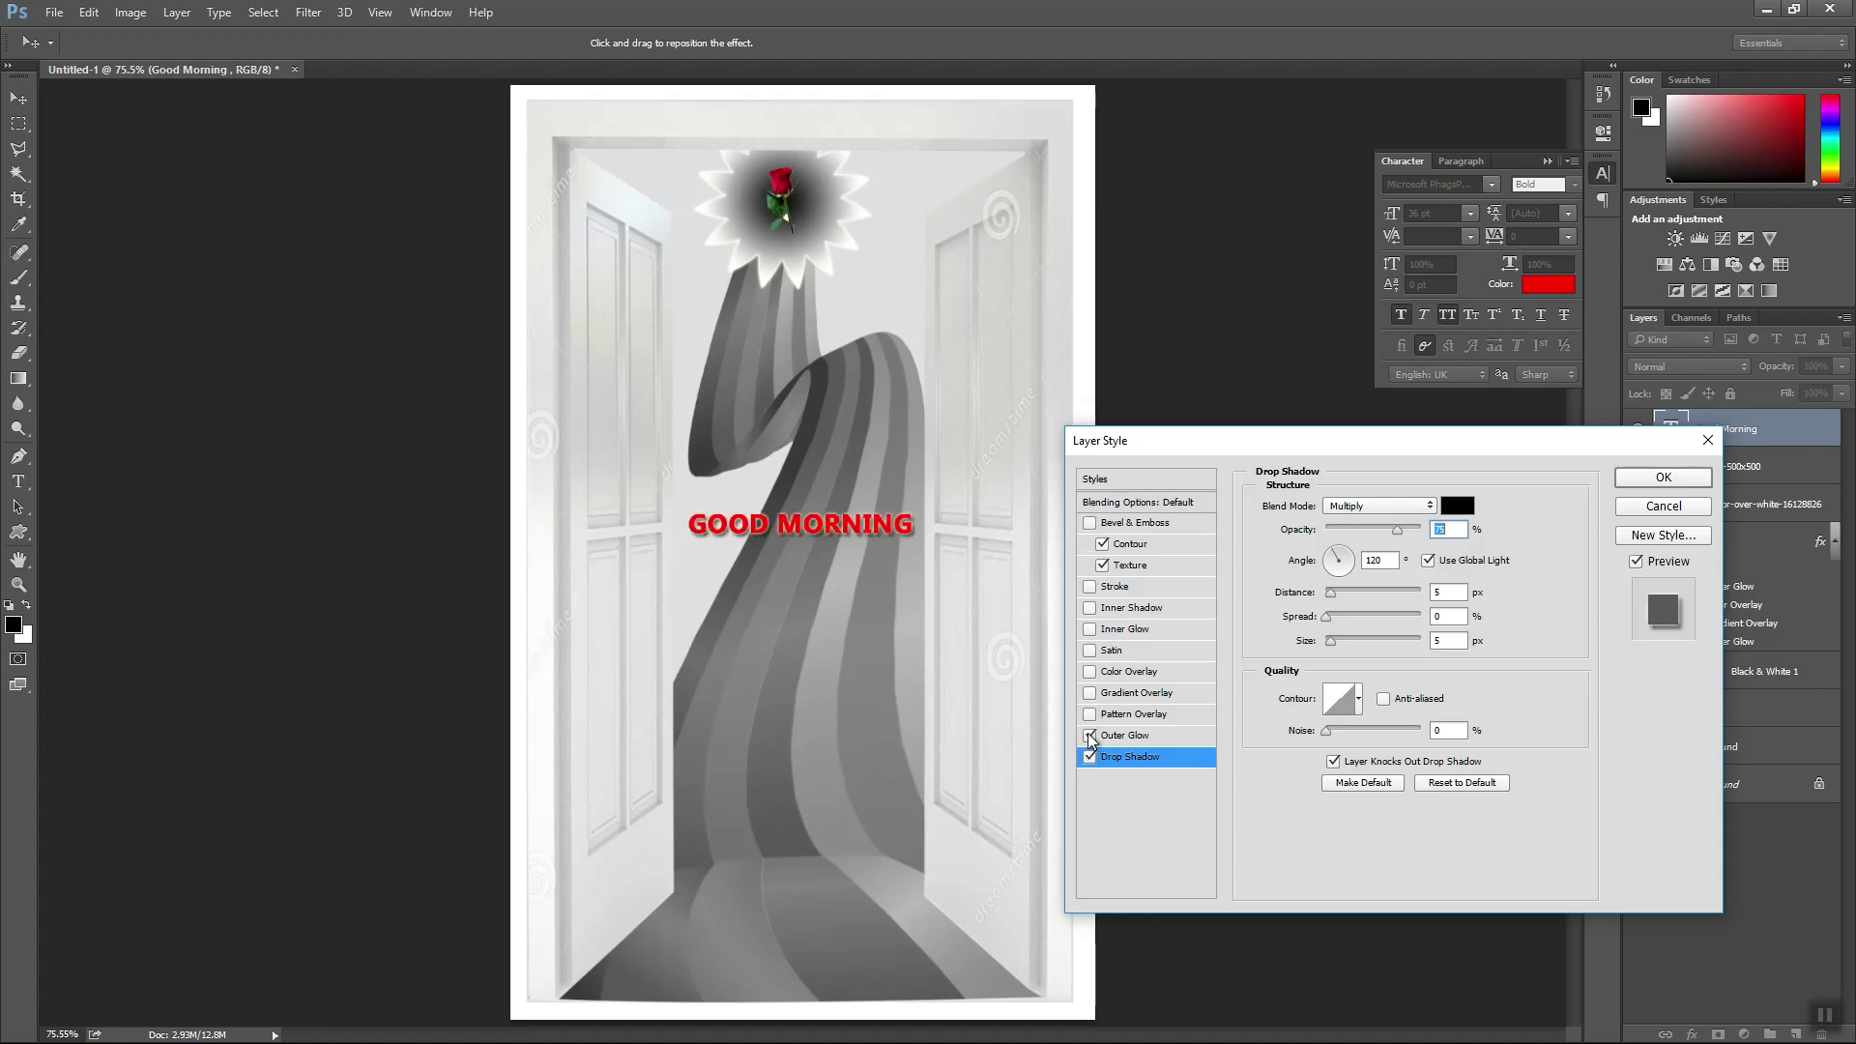
click(1089, 735)
click(1089, 523)
click(1103, 543)
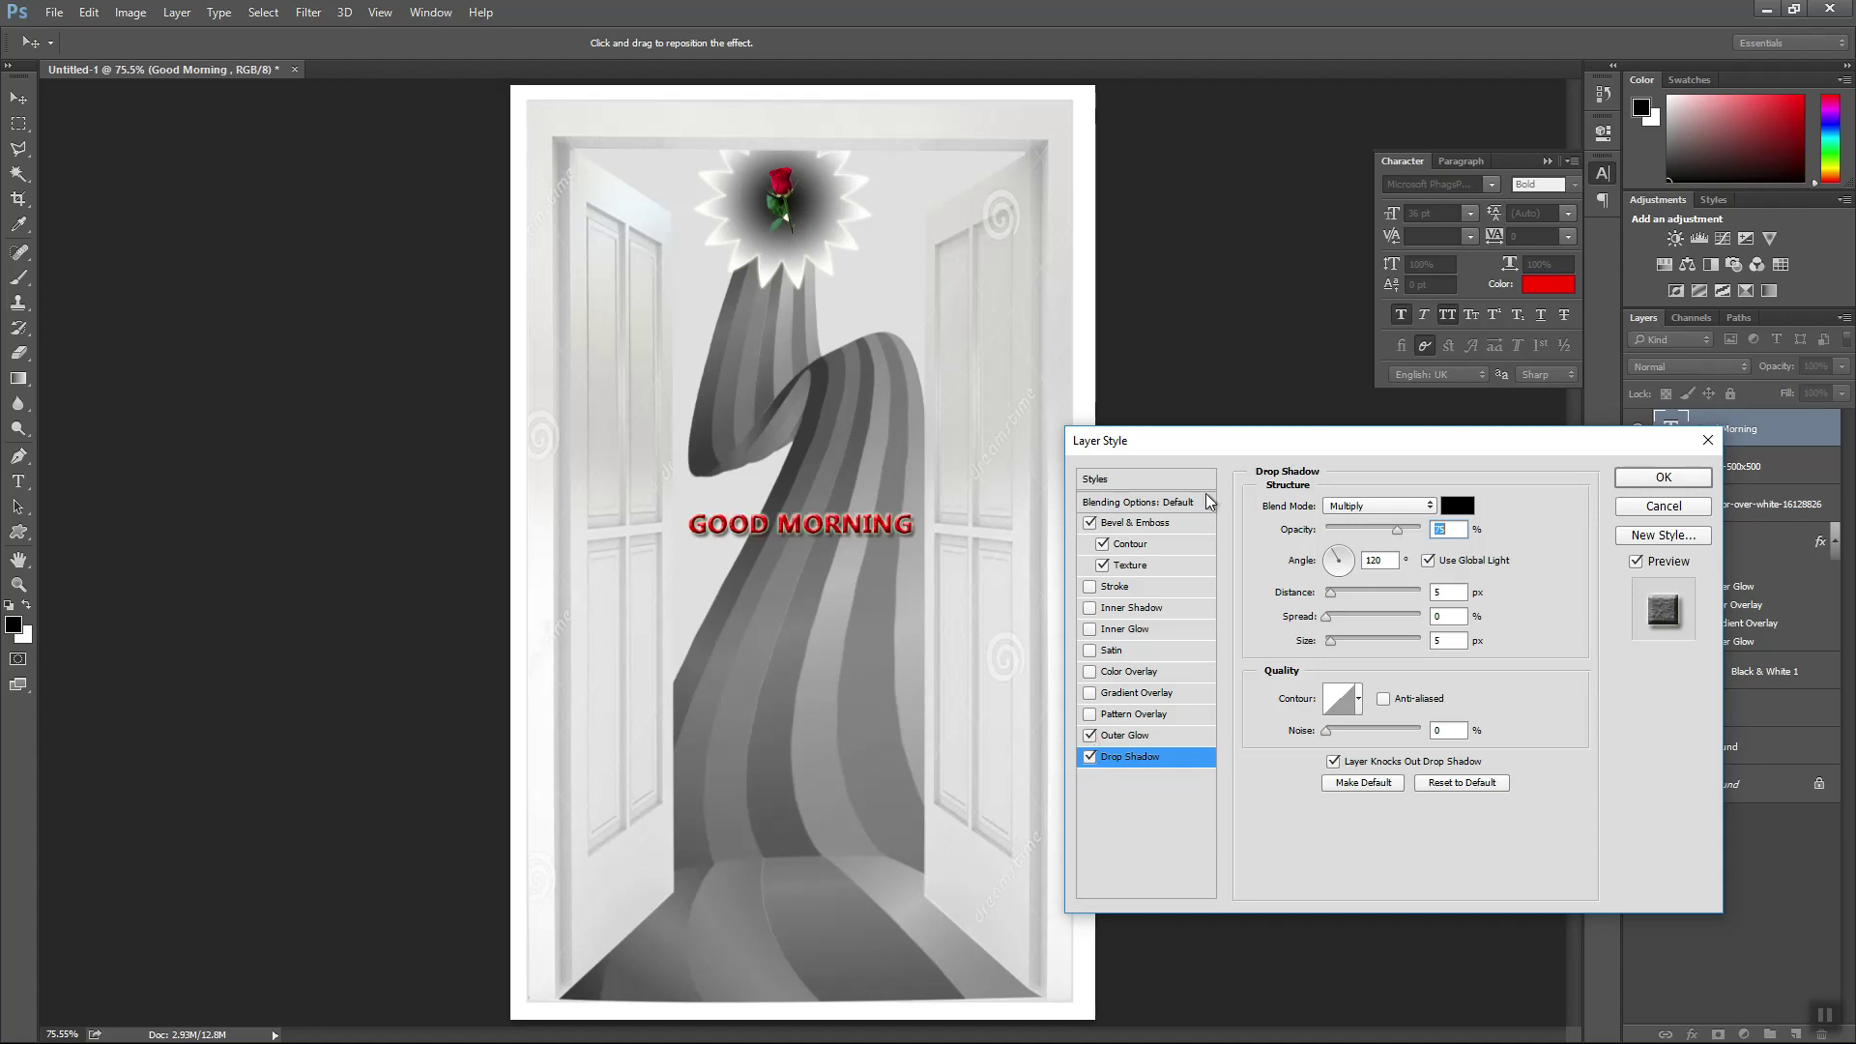
click(1651, 477)
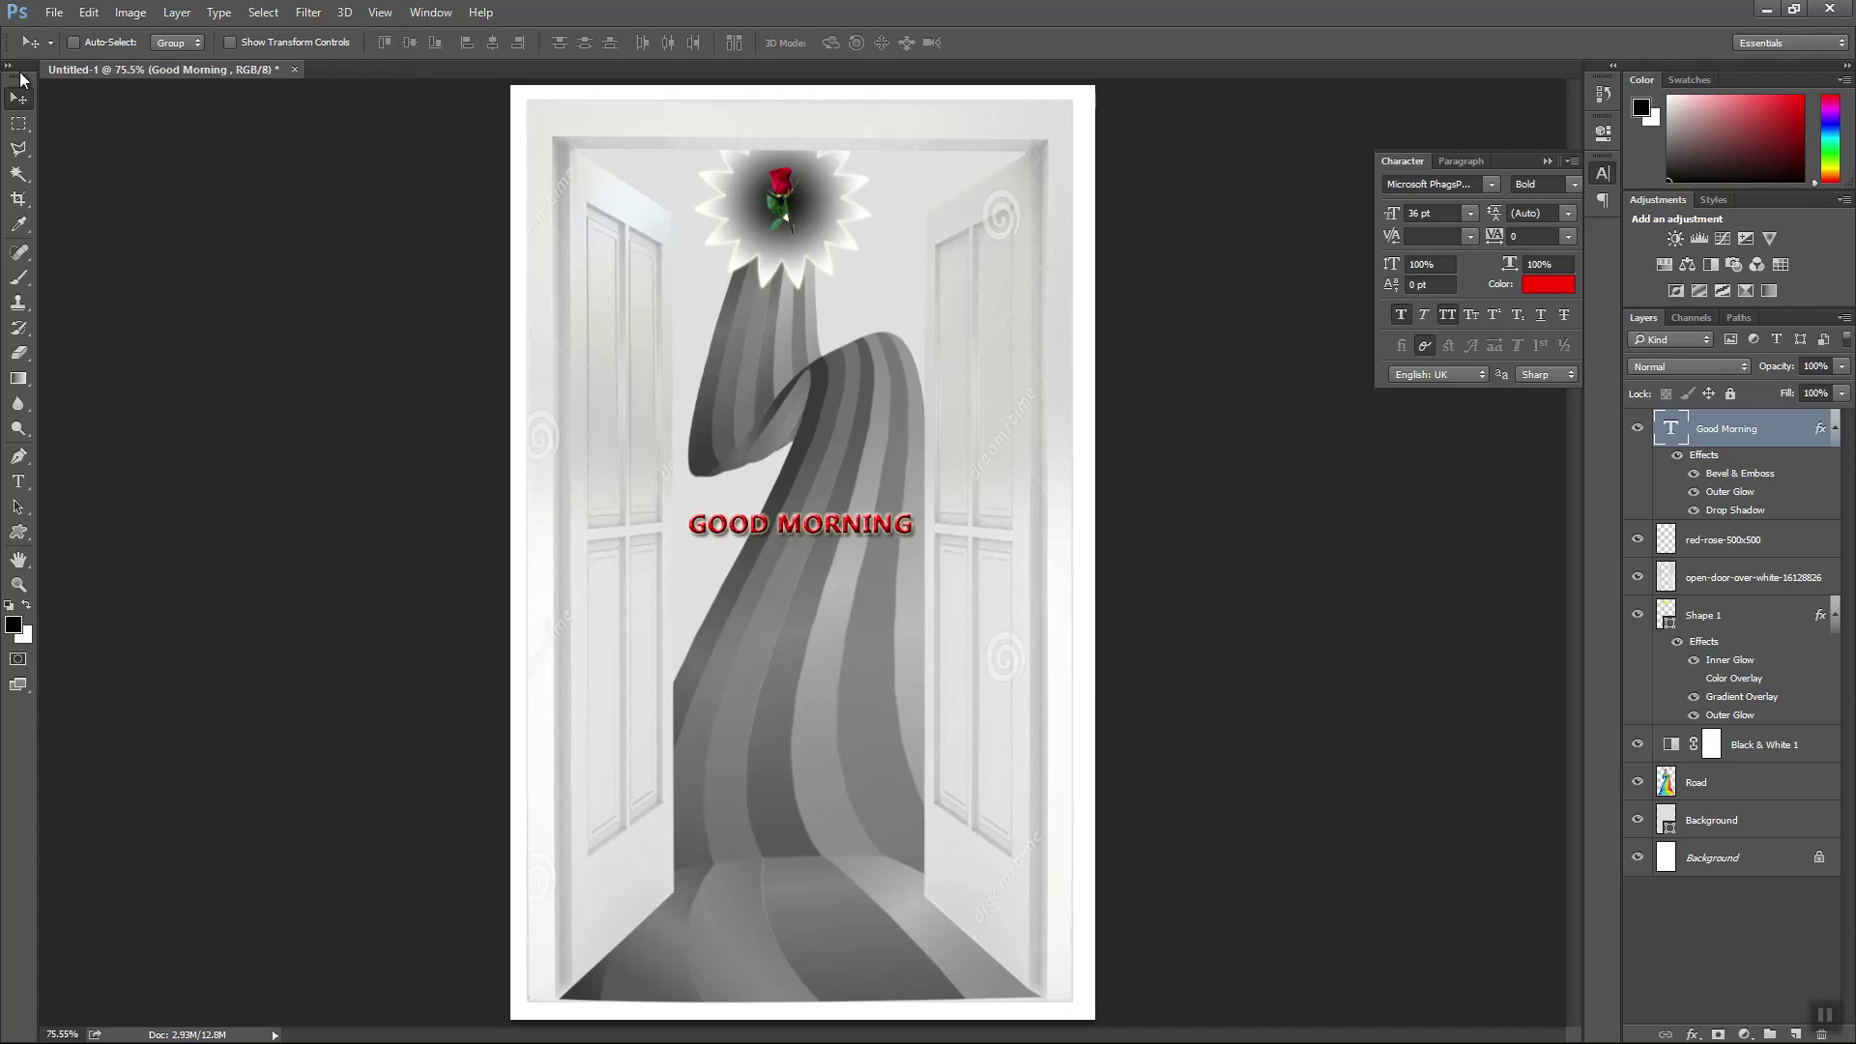
- Start saving the document under a new name, and create and open a folder named Good Mornng on drive Peoject (F:)
click(55, 12)
click(70, 226)
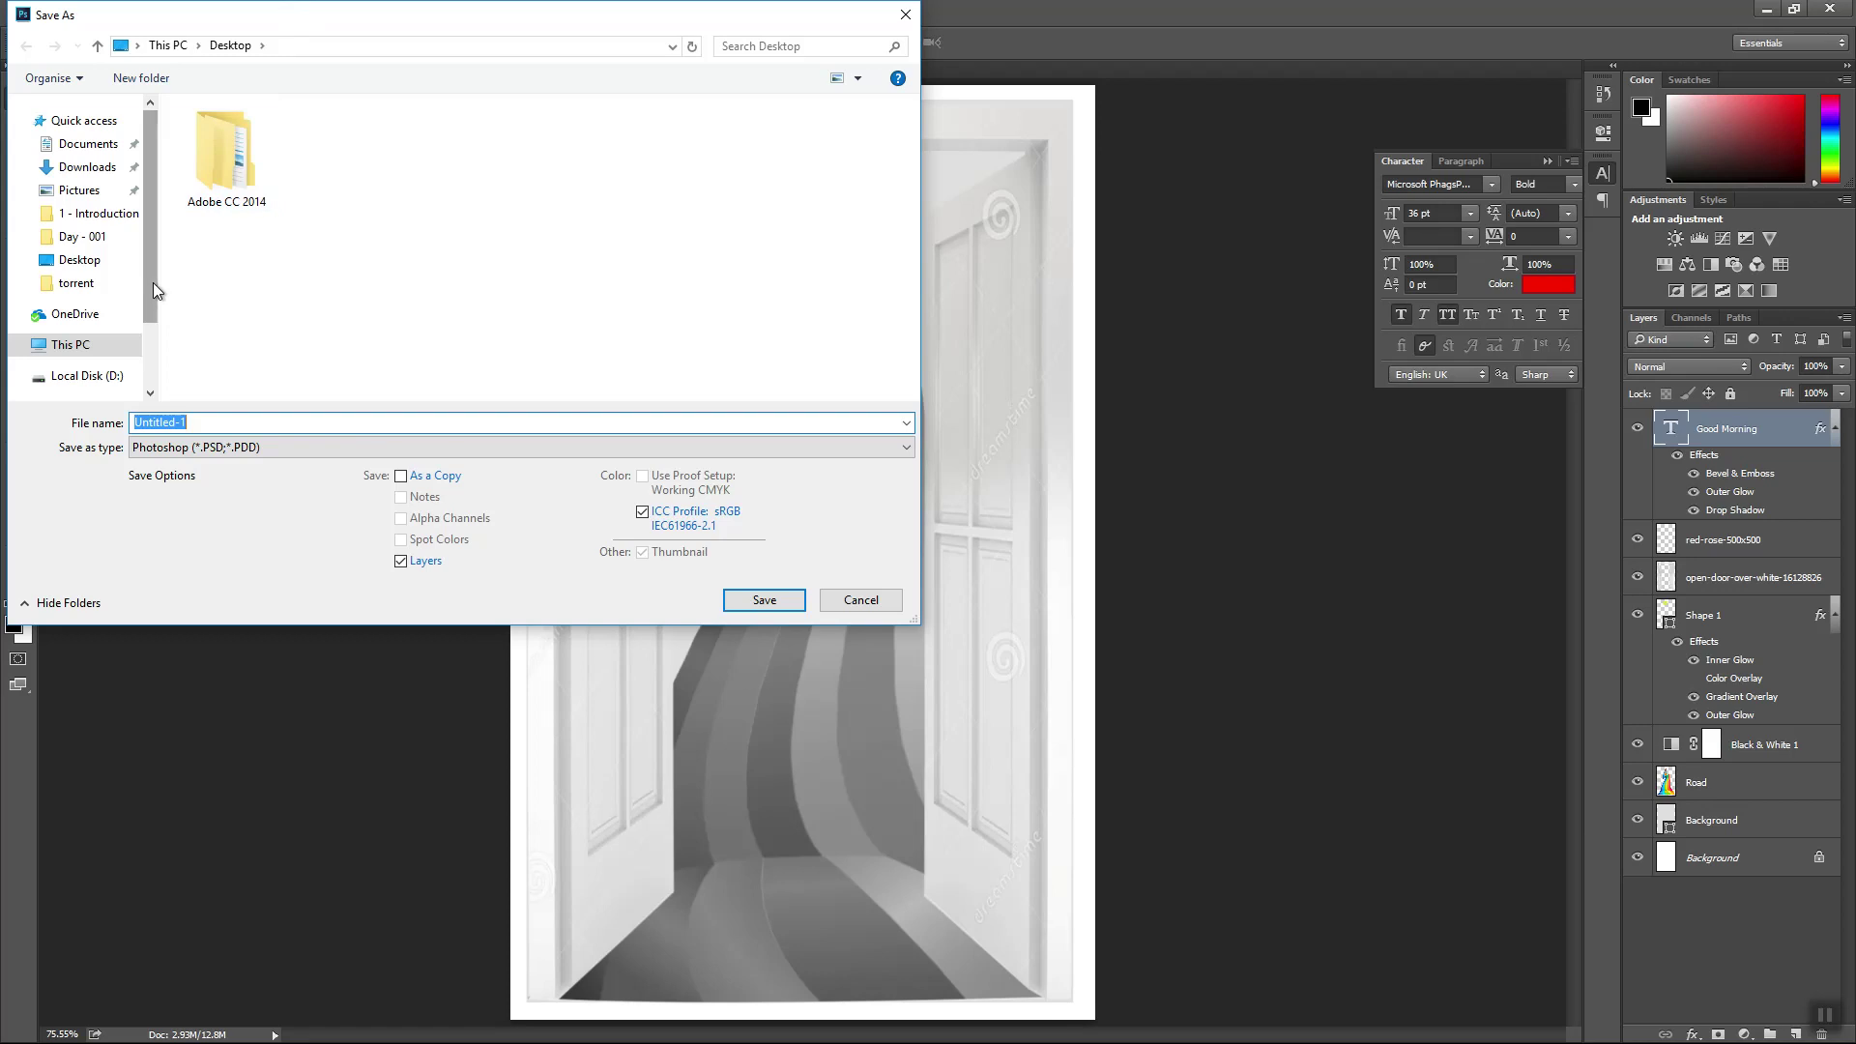
scroll(151, 288, down, 1)
click(94, 282)
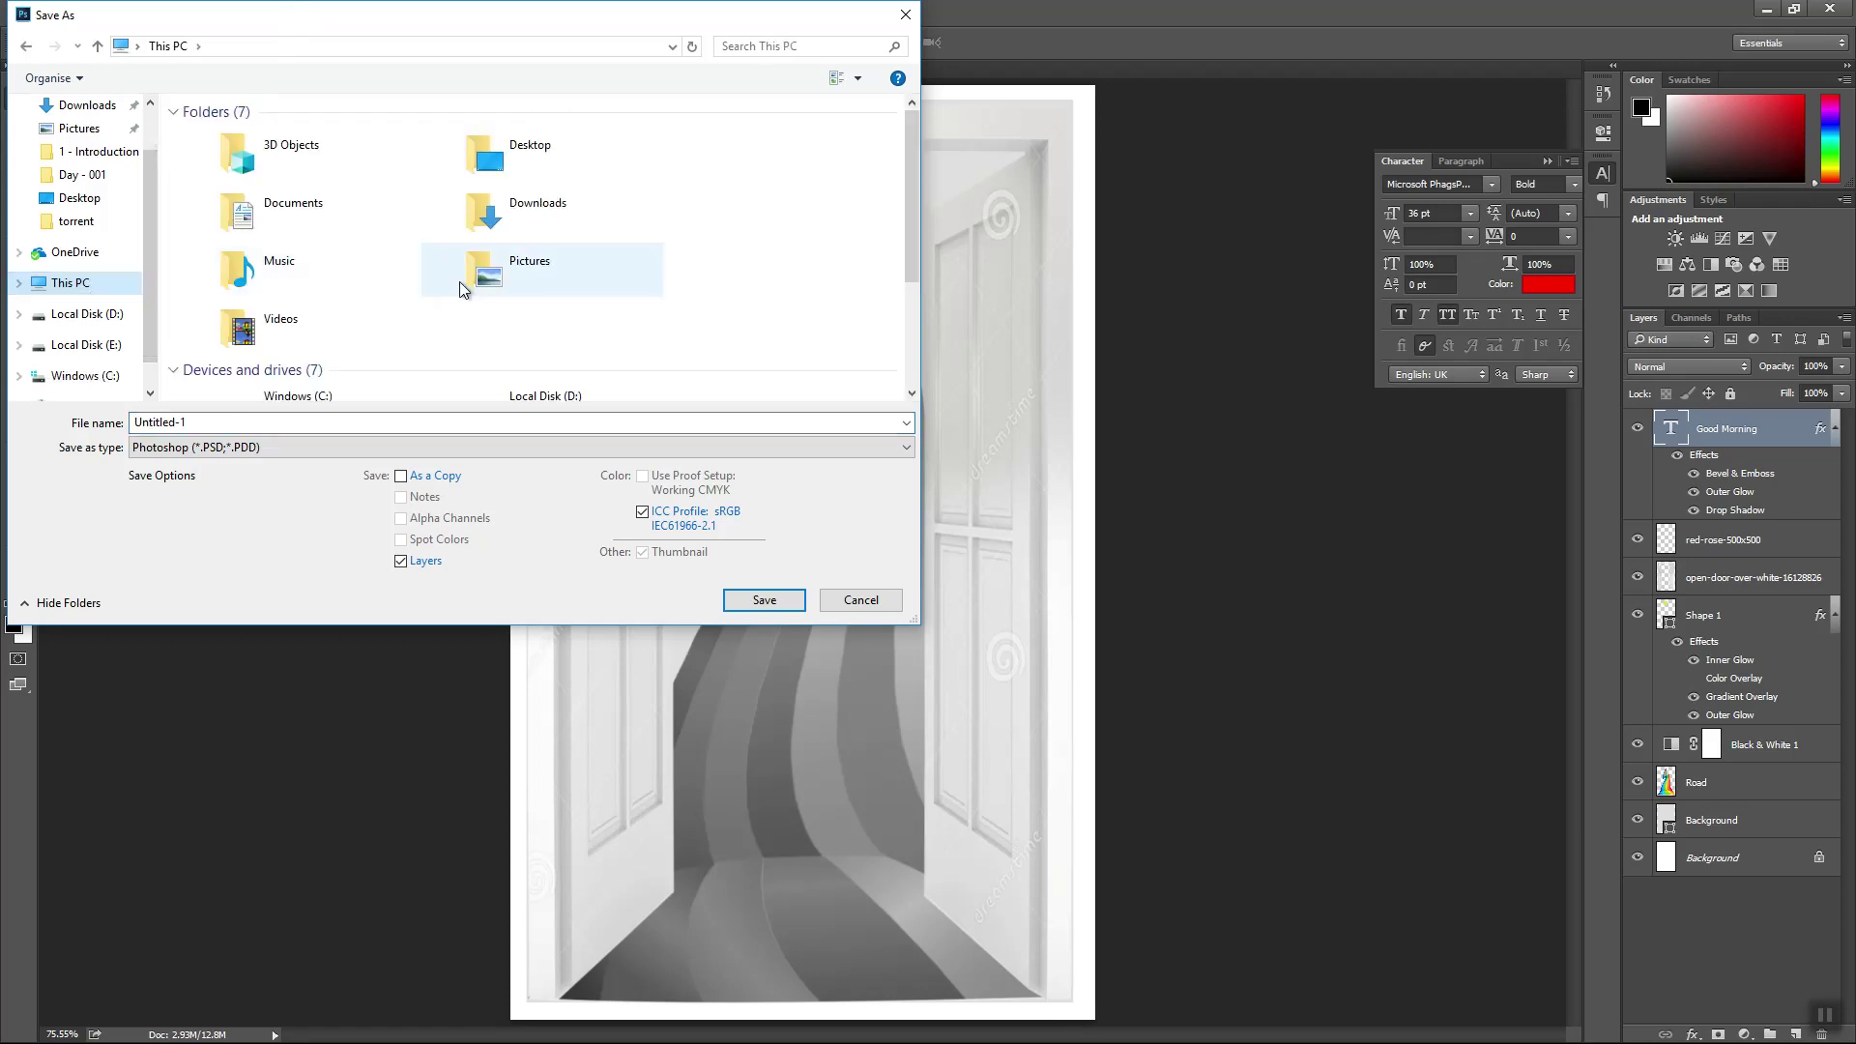
scroll(460, 282, down, 3)
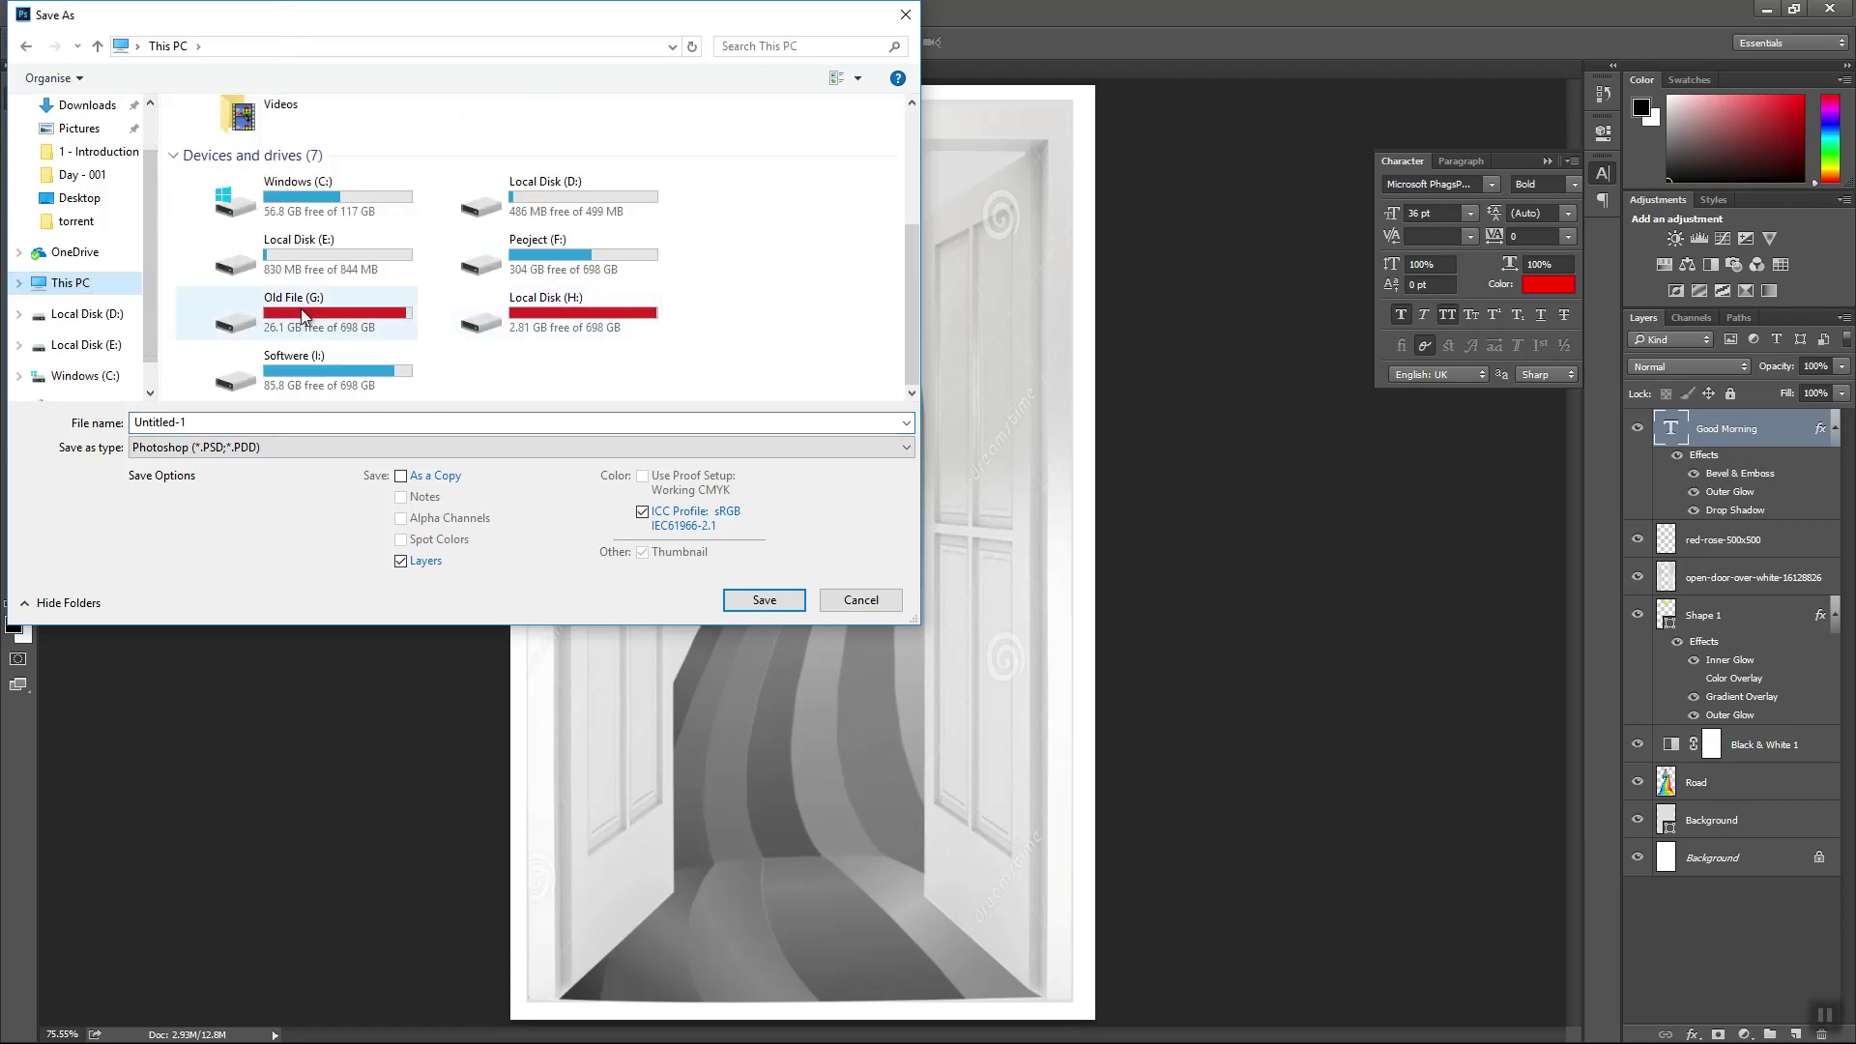
double_click(547, 272)
scroll(704, 358, down, 6)
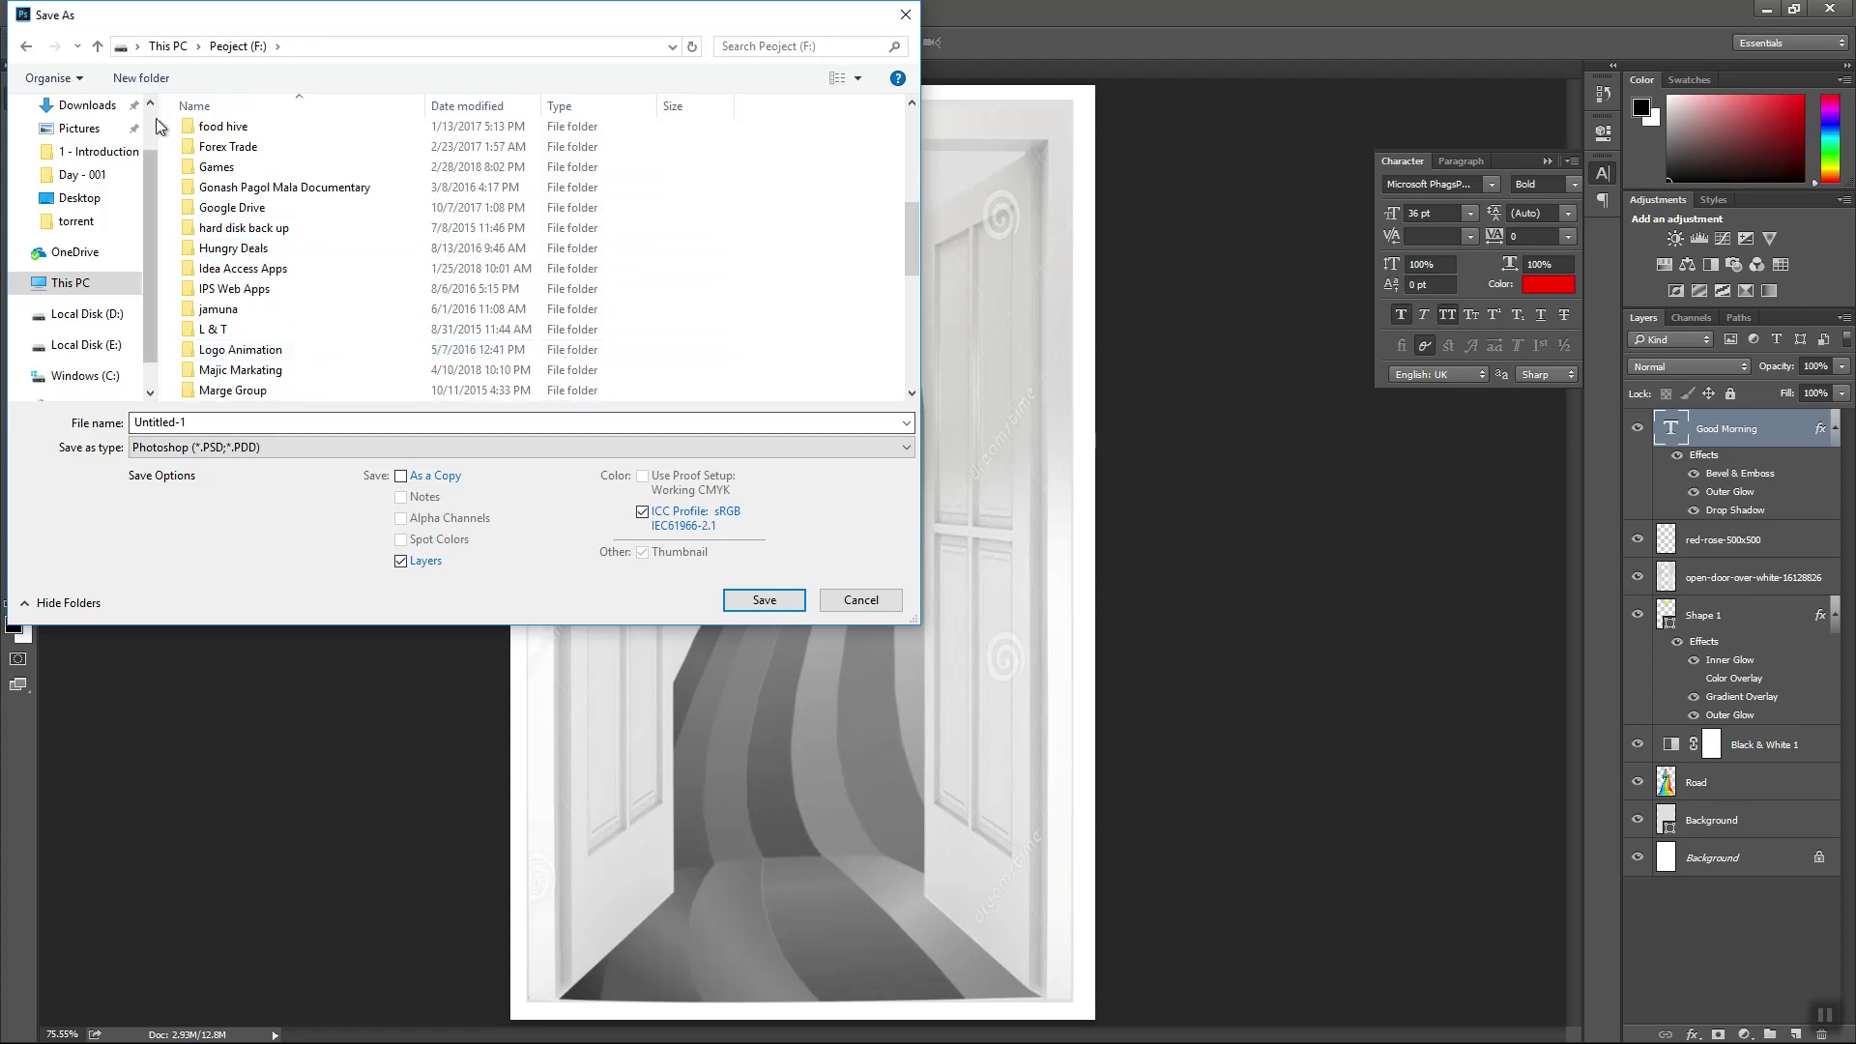
click(147, 83)
text(Good Mornng)
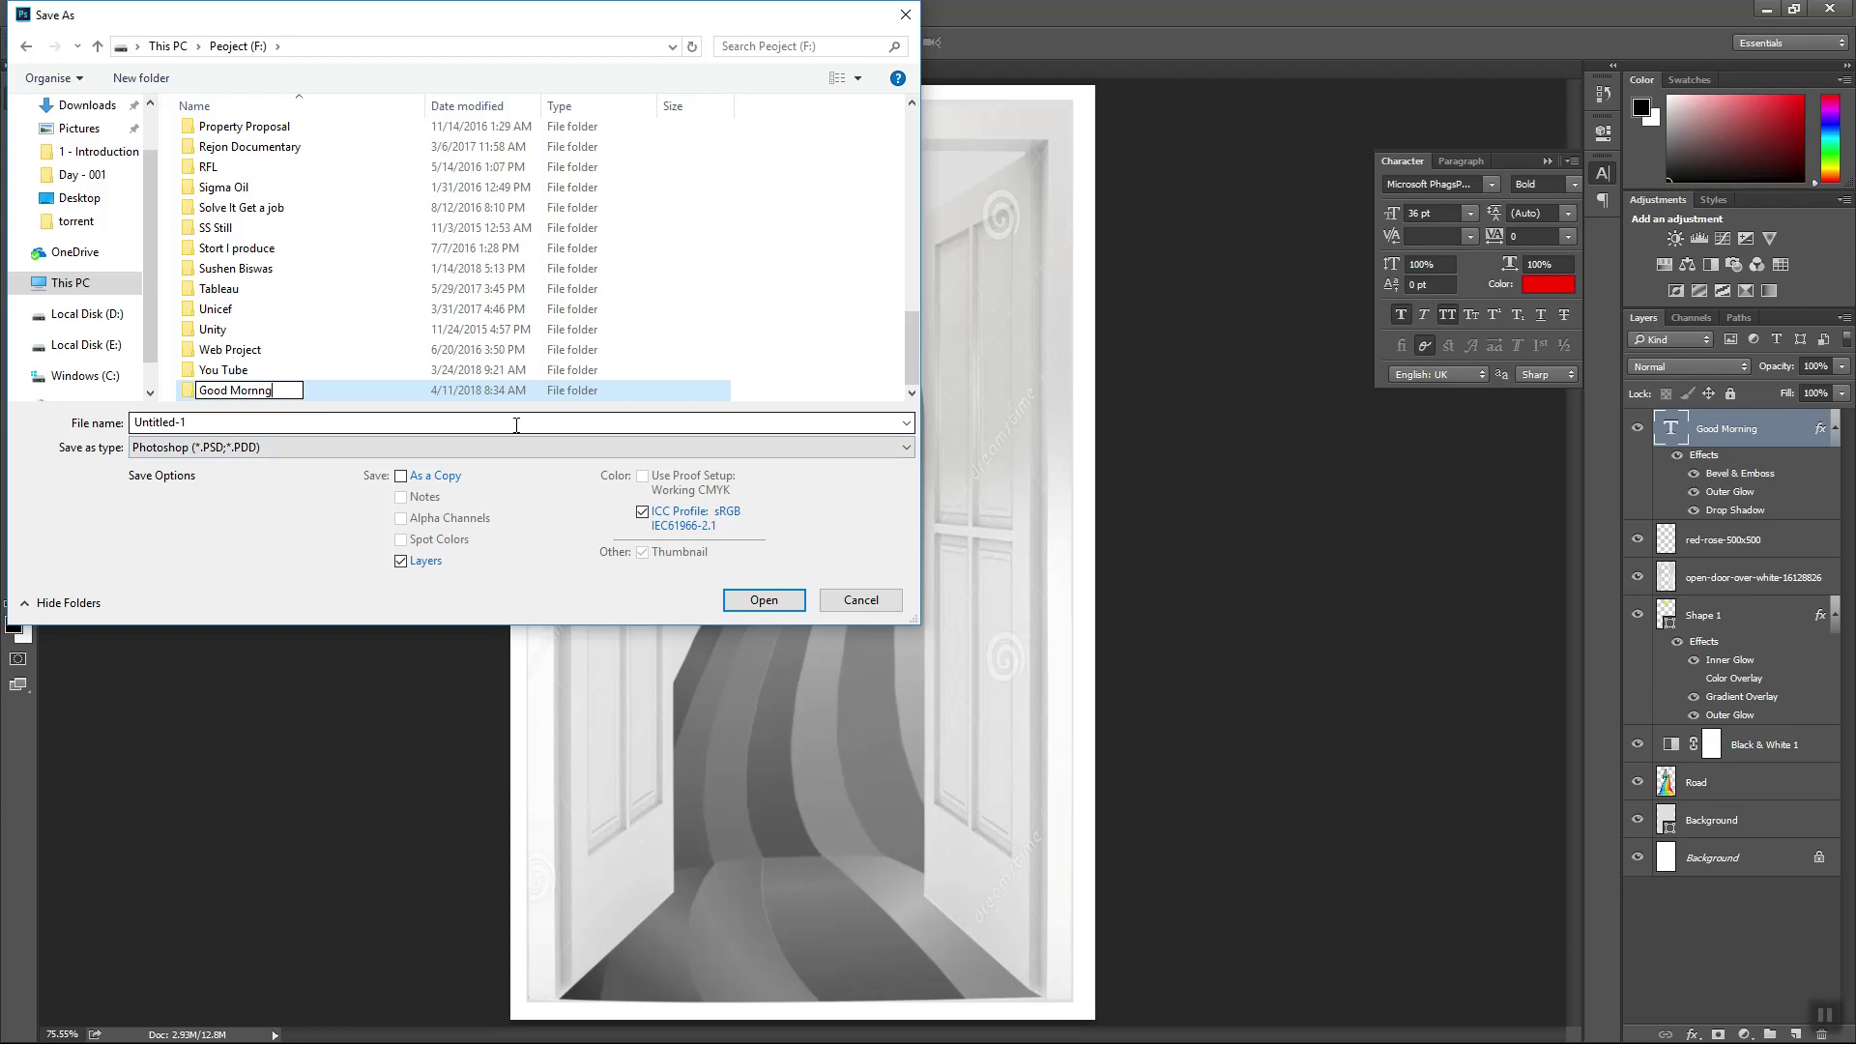
click(764, 600)
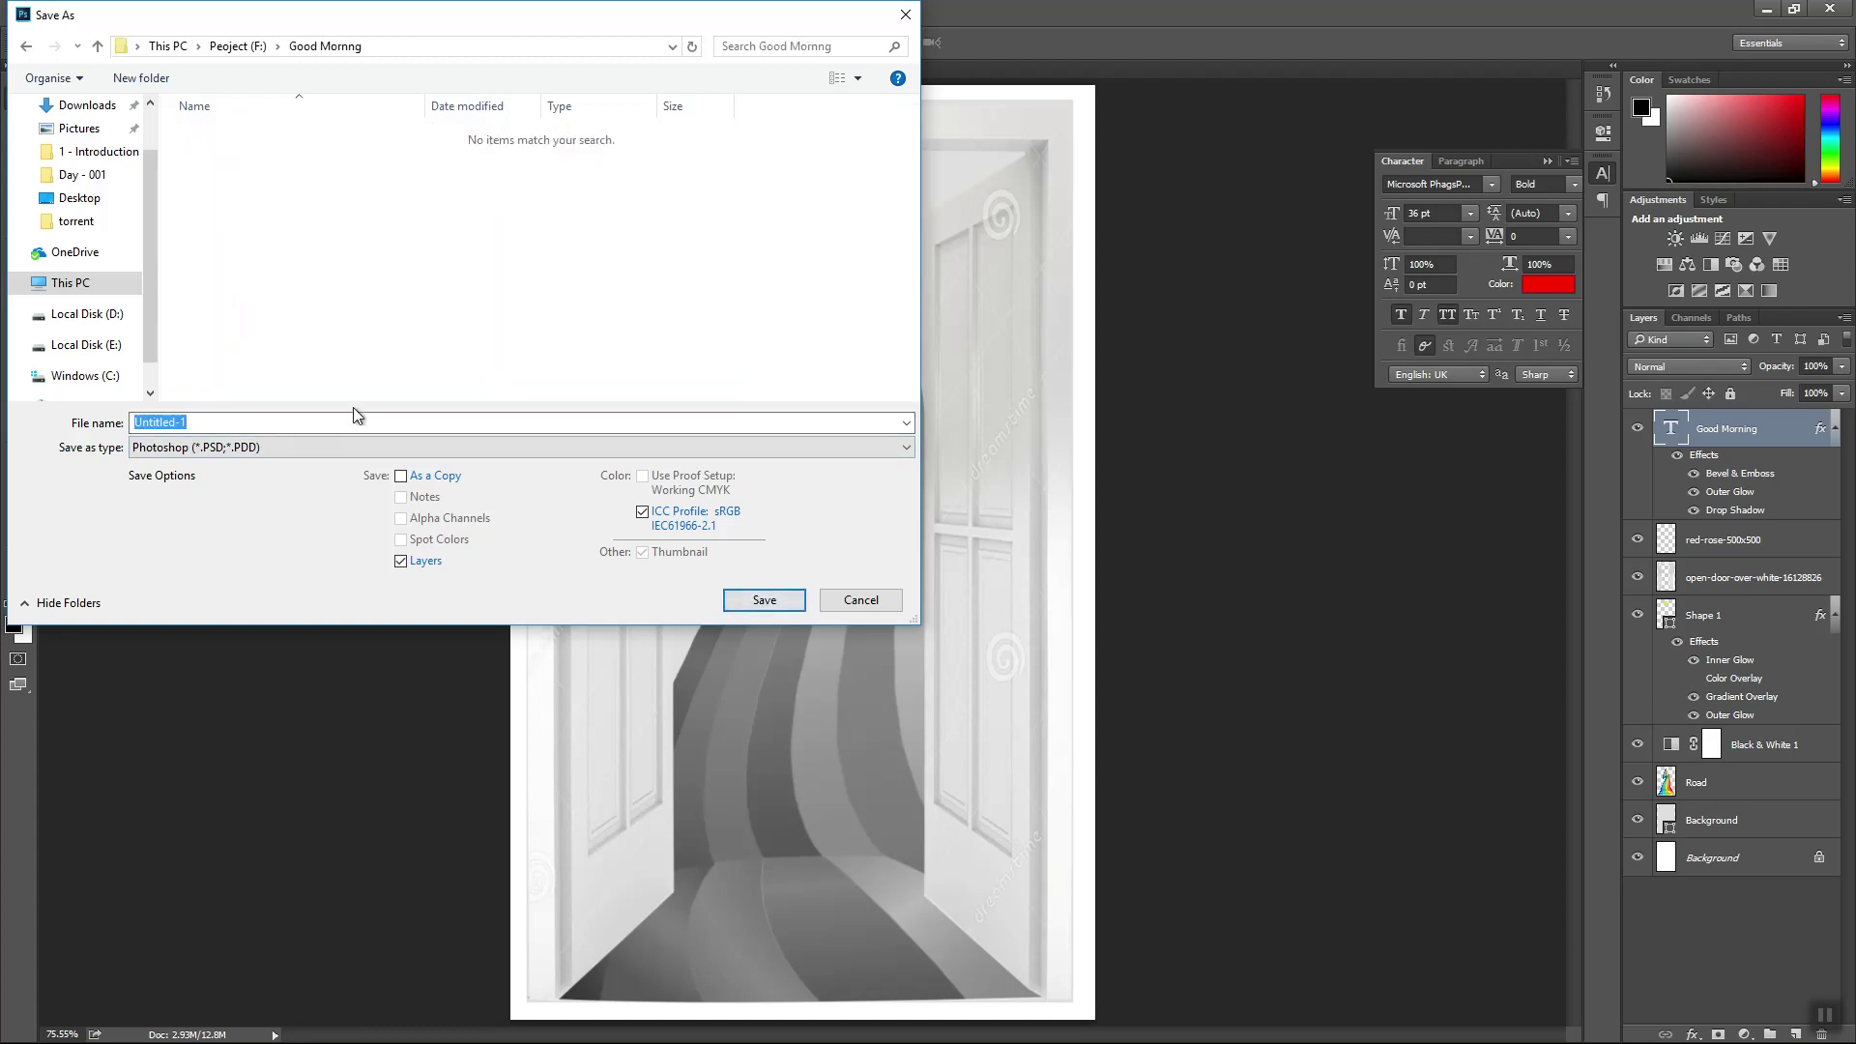
- Set the file name to Good Morning, keeping the Photoshop format
click(353, 427)
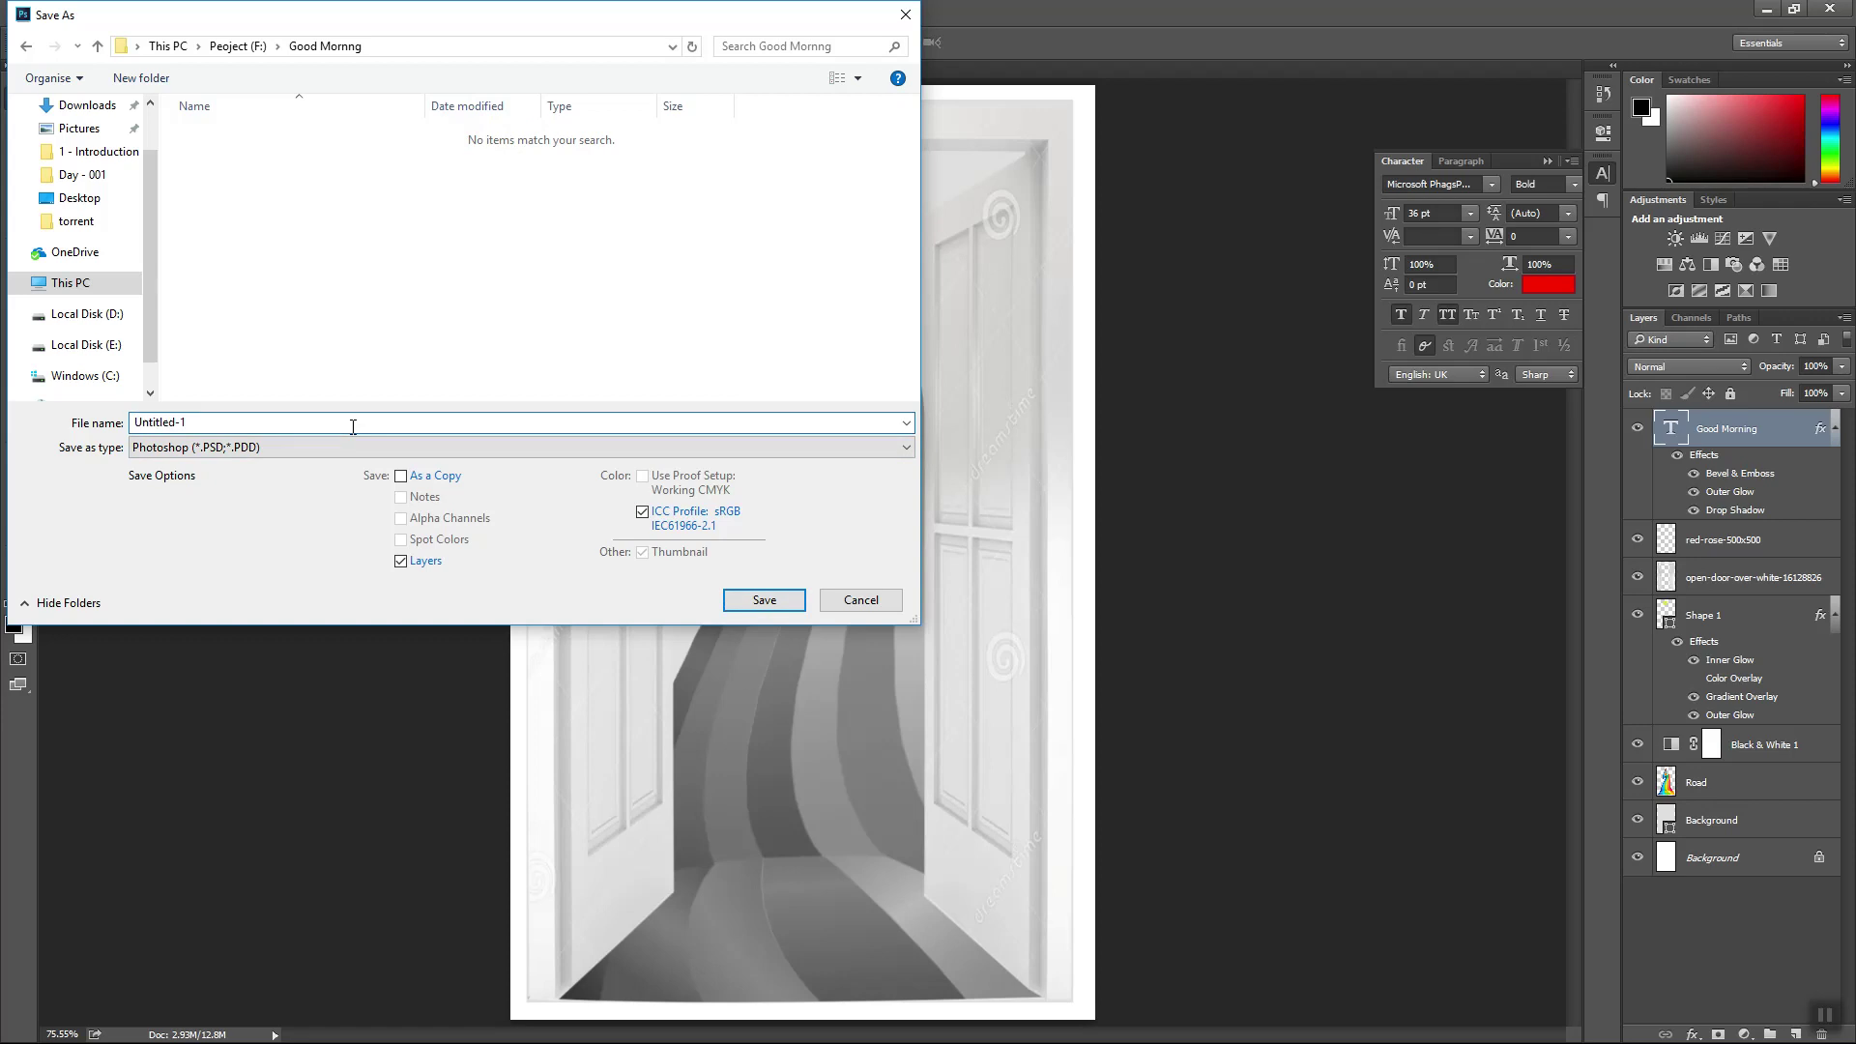
key(ctrl+a)
text(go)
text(G)
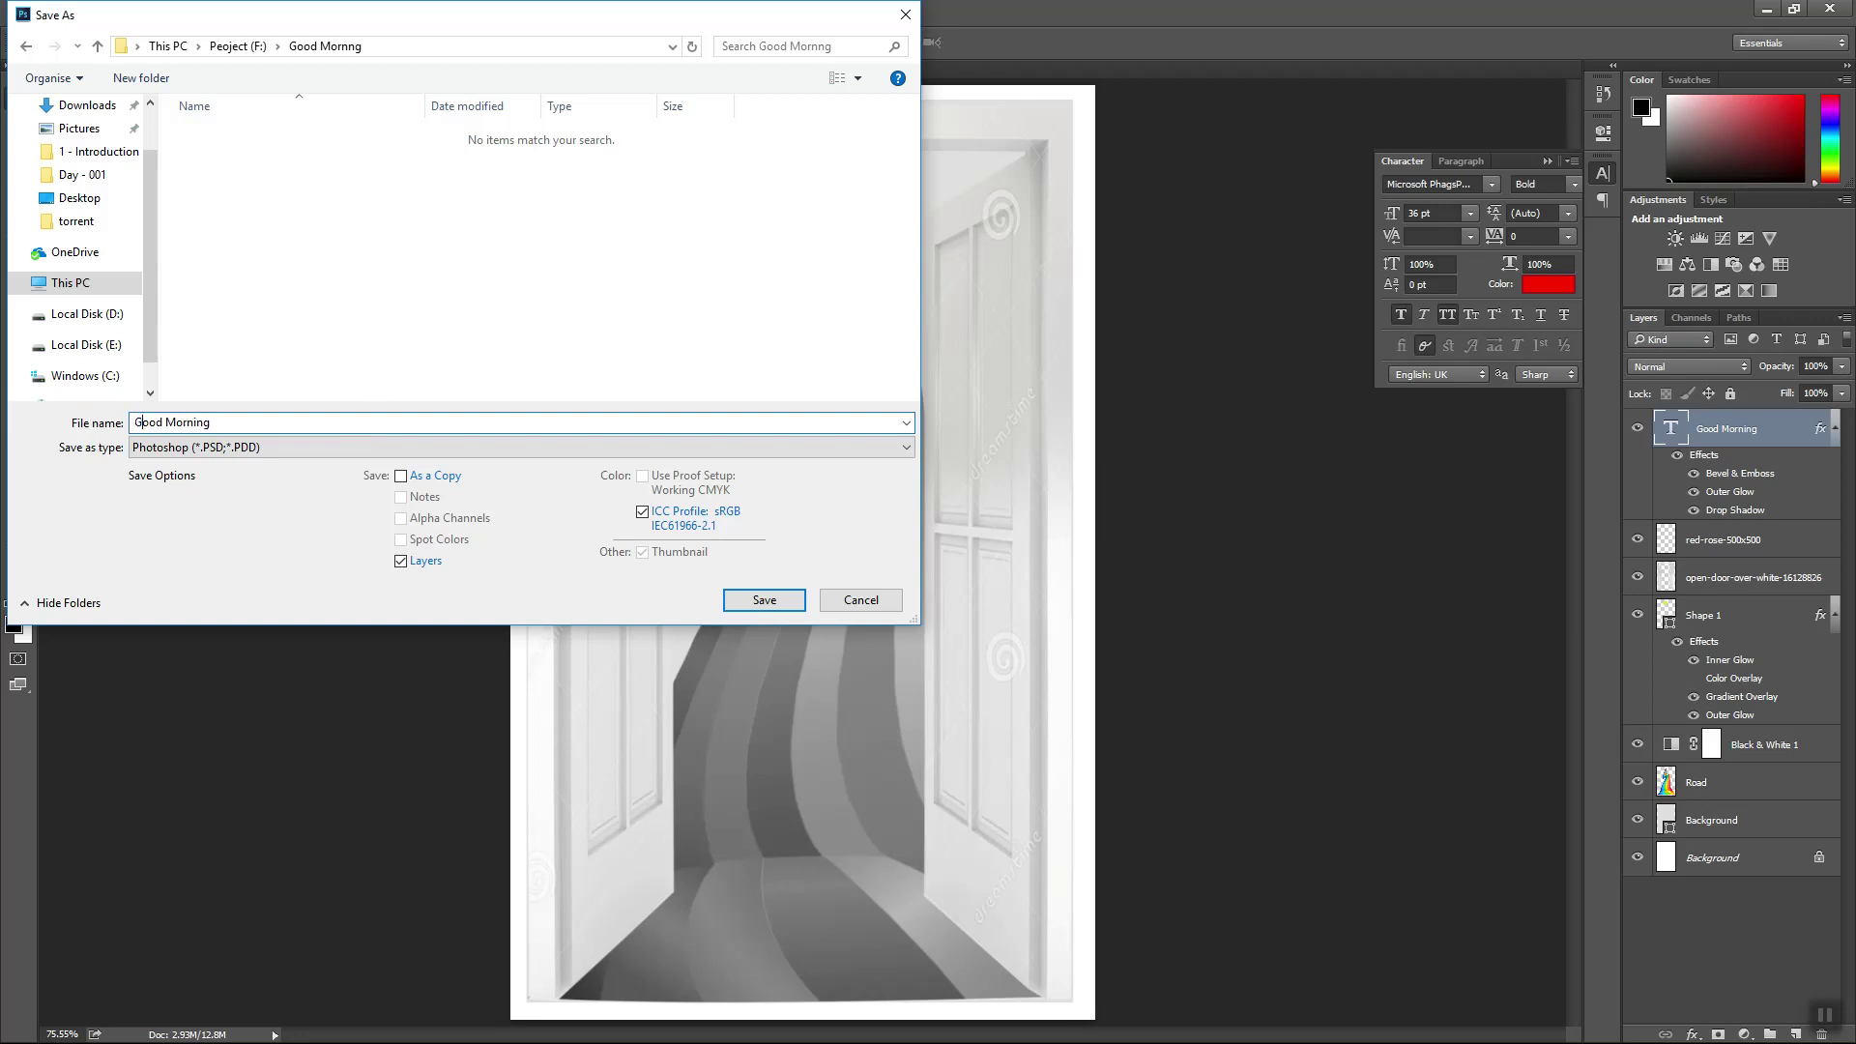
- Create a Design subfolder inside Good Mornng and save the PSD there with Maximize Compatibility enabled
click(143, 85)
text(De)
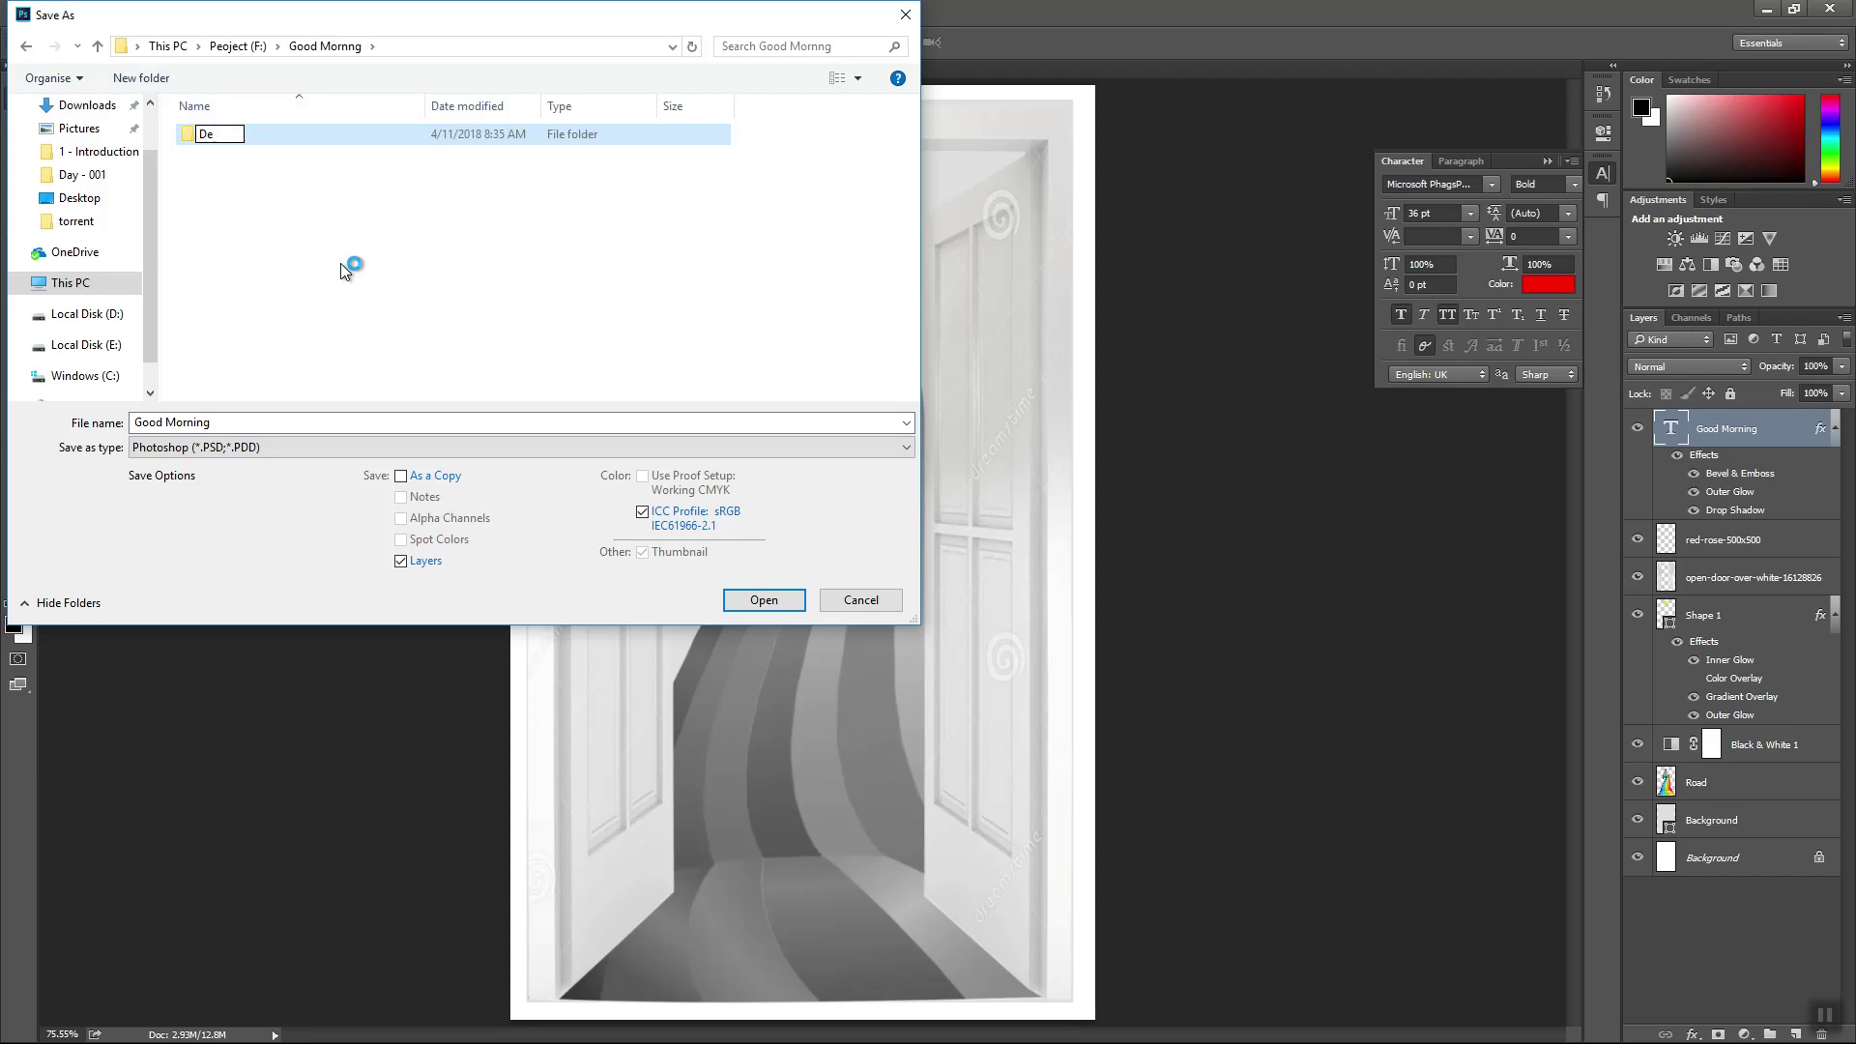
text(sign)
click(757, 600)
click(758, 600)
click(758, 600)
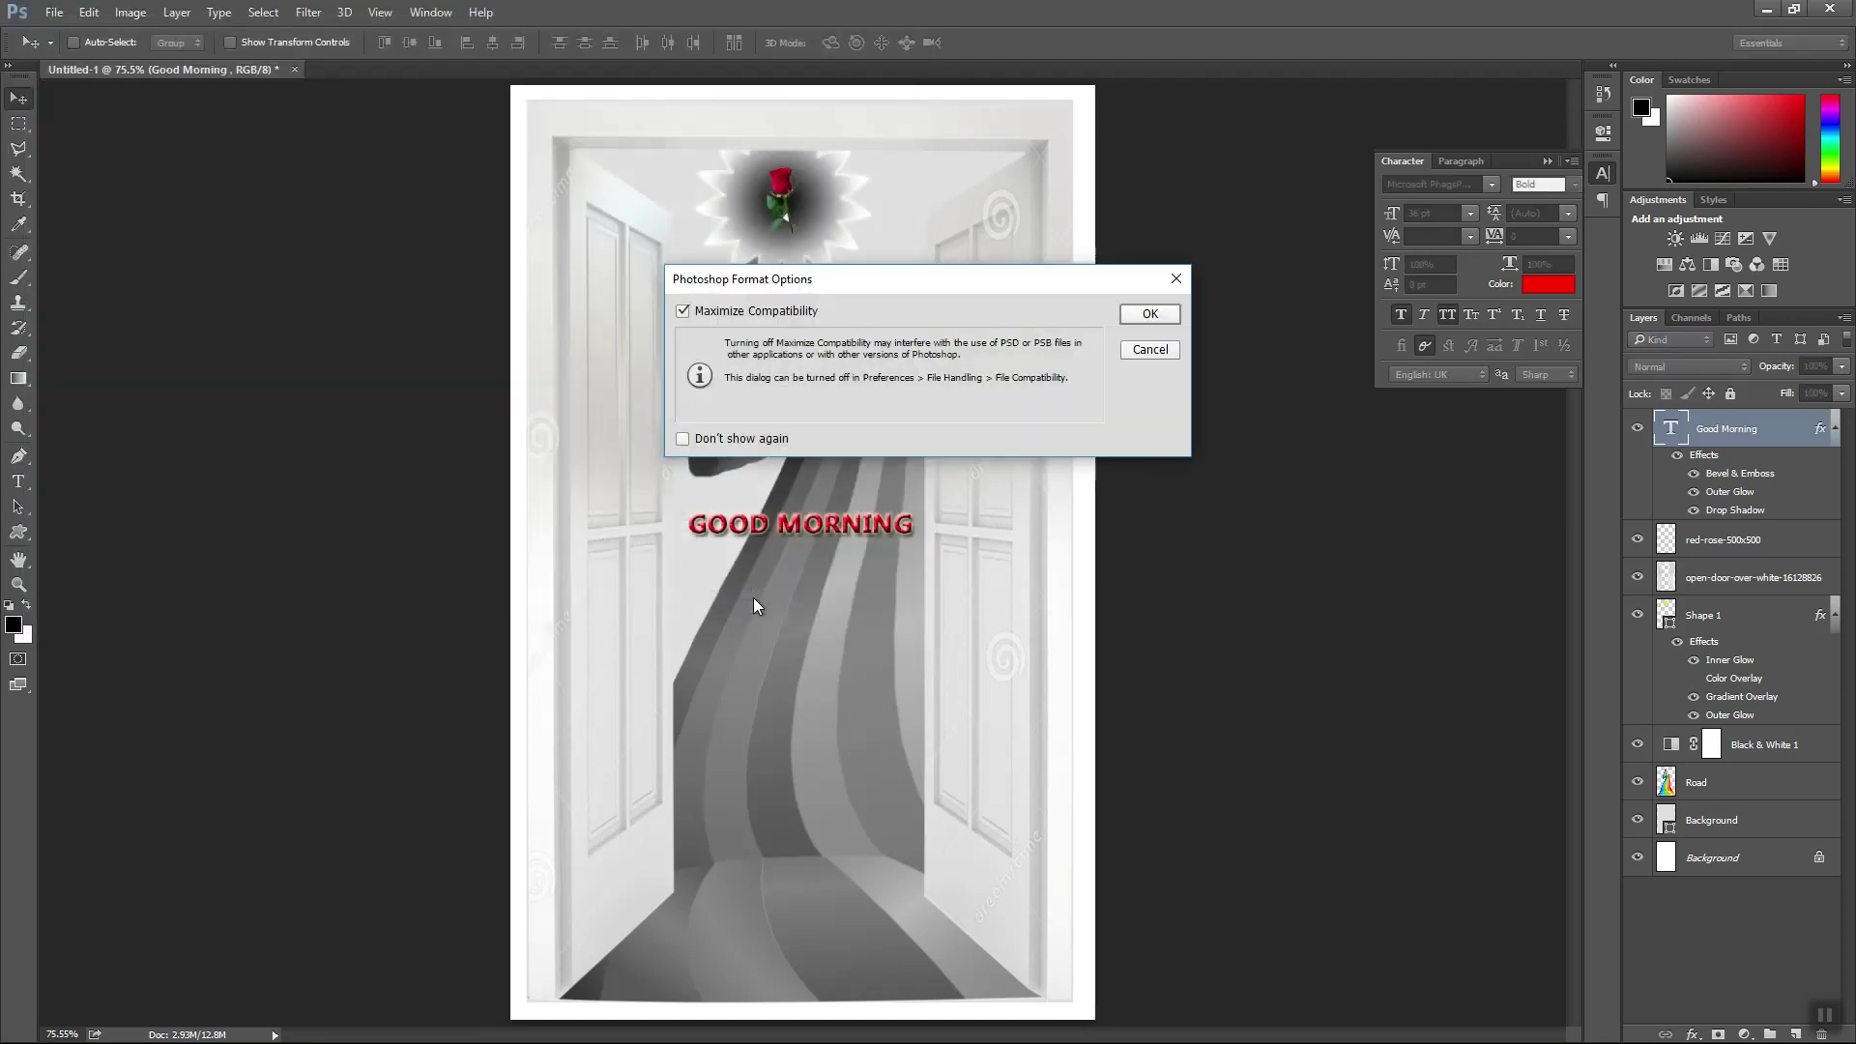
click(1147, 315)
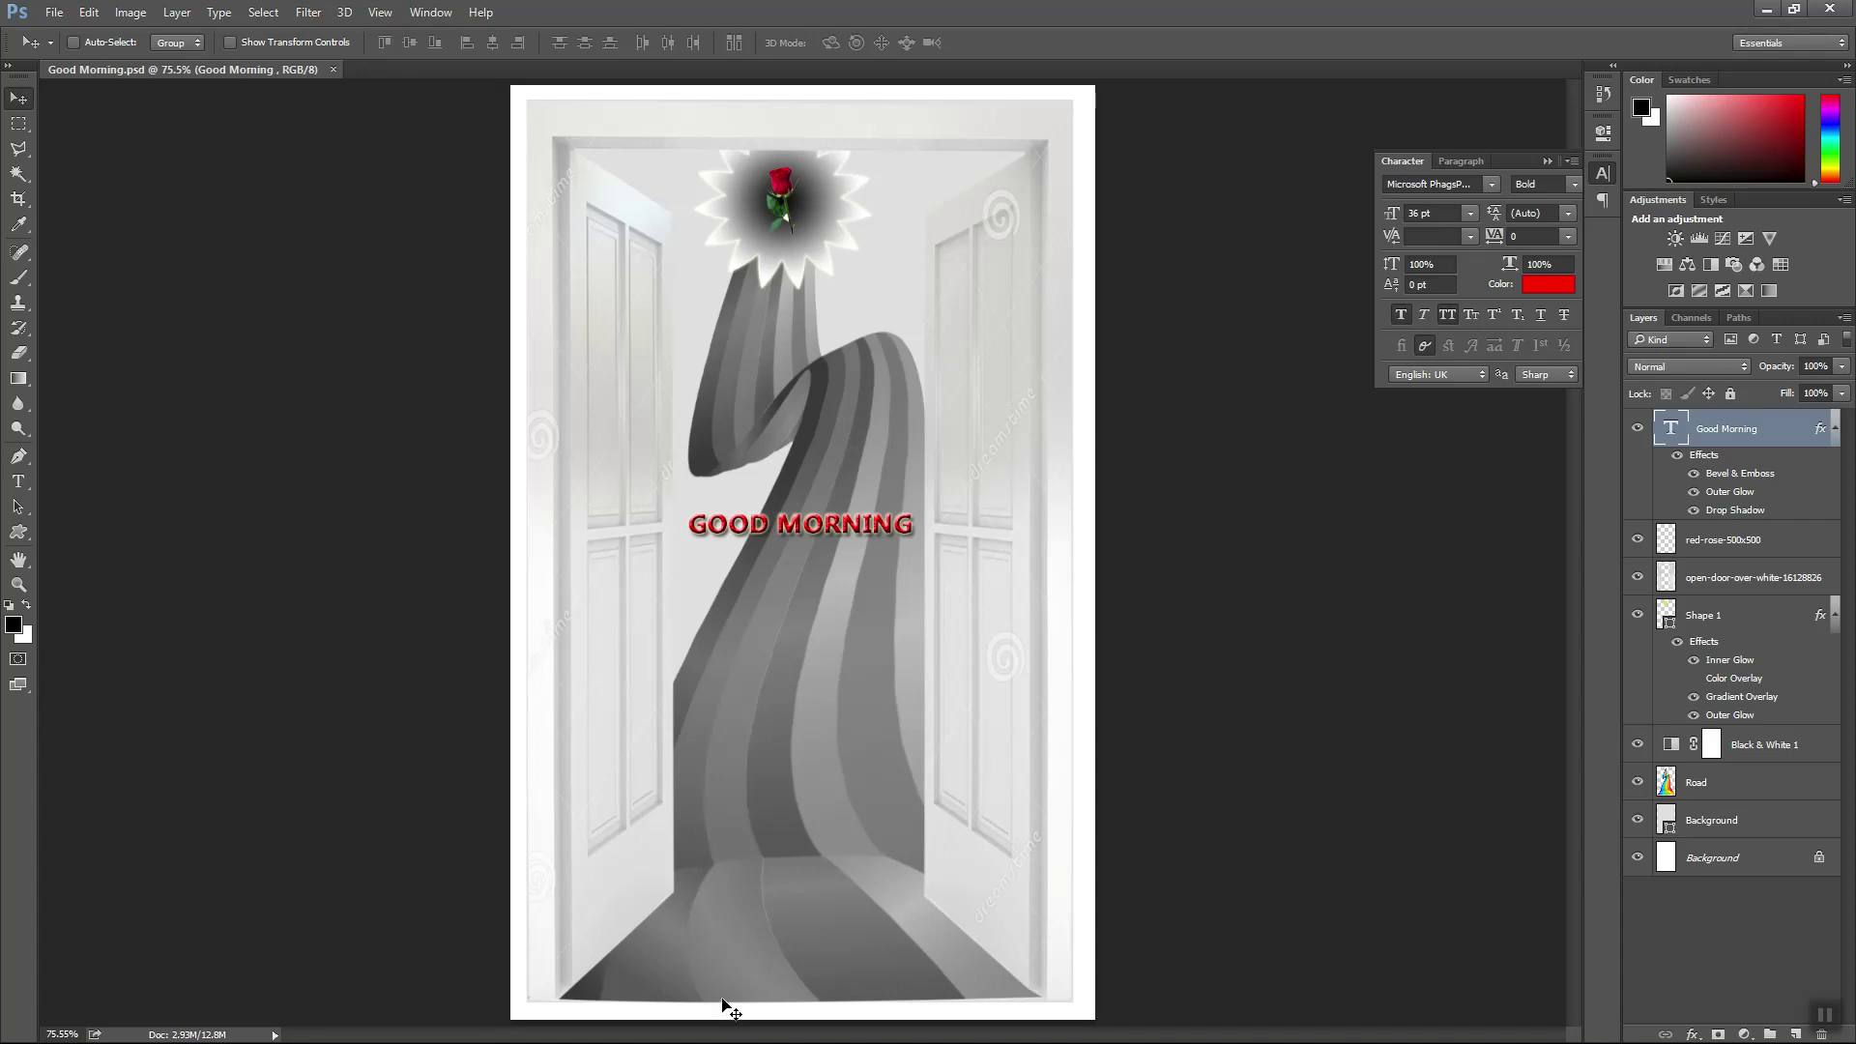
- Switch to the layout sketch in Paint and try to edit its topmost label with the Text tool
key(super)
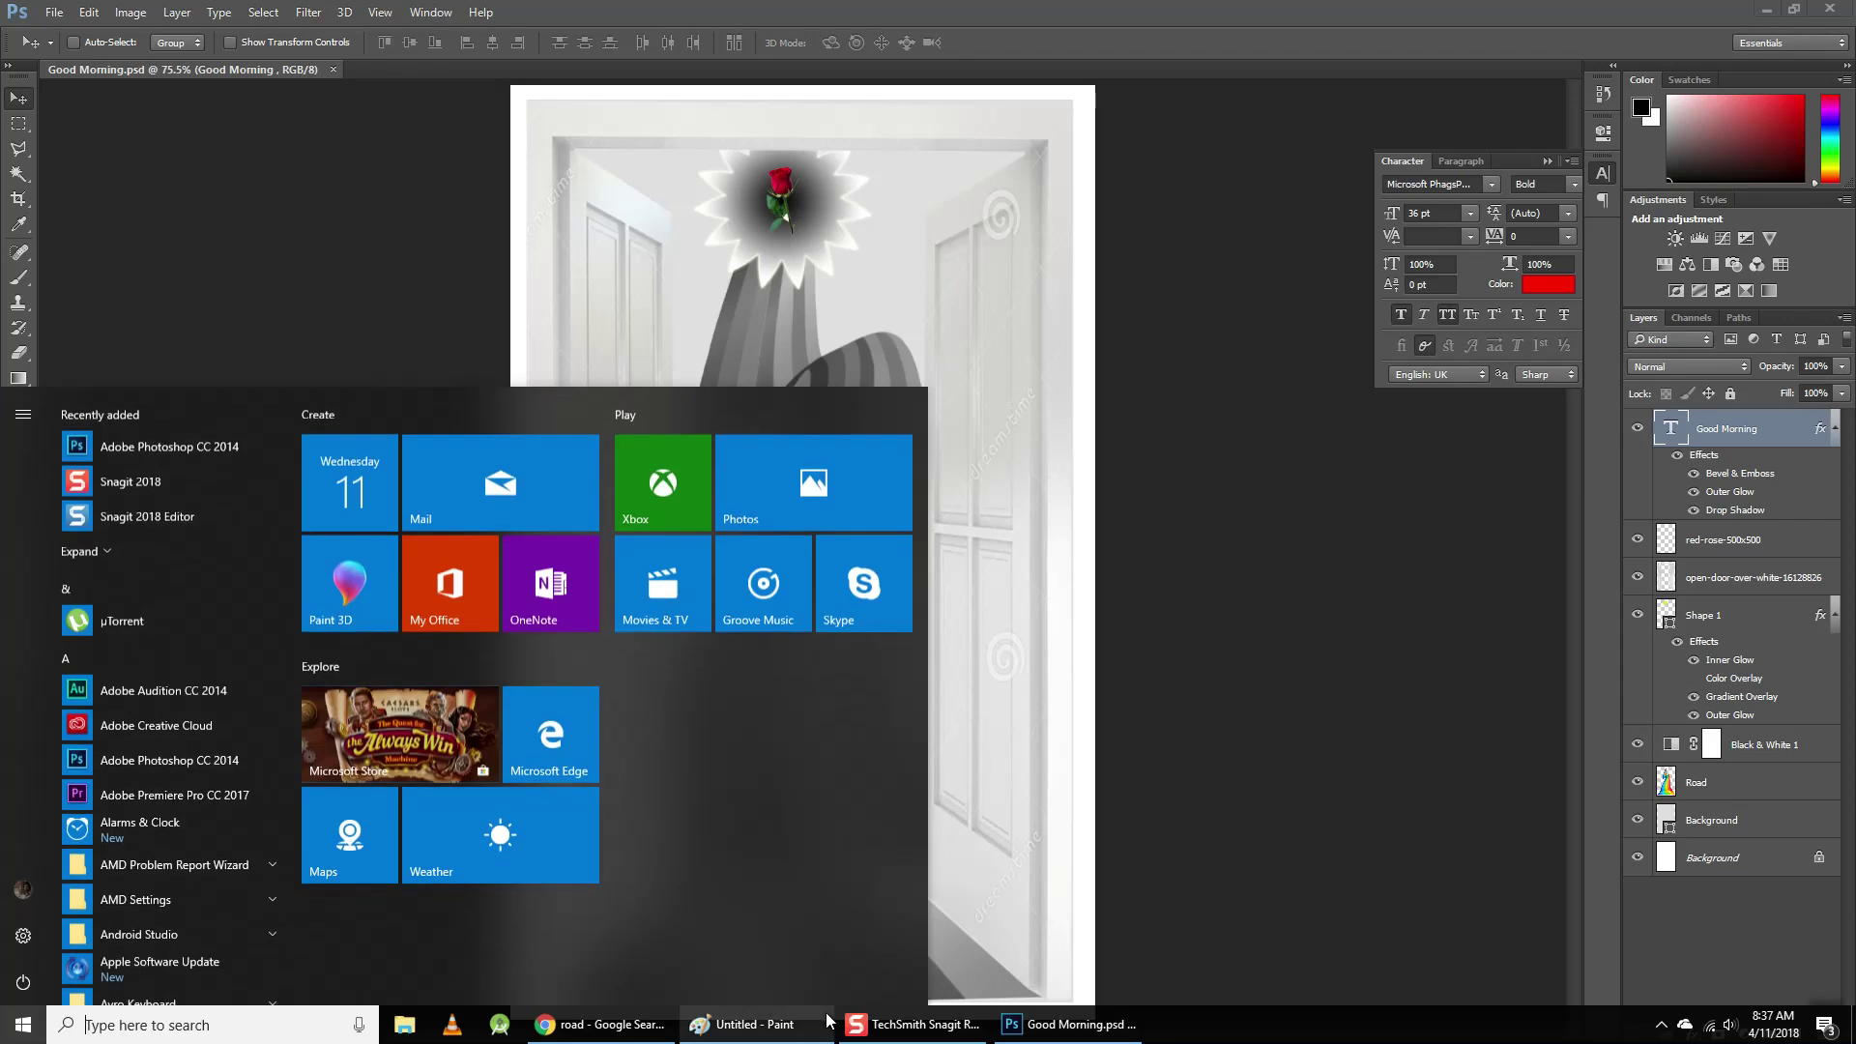
click(742, 1039)
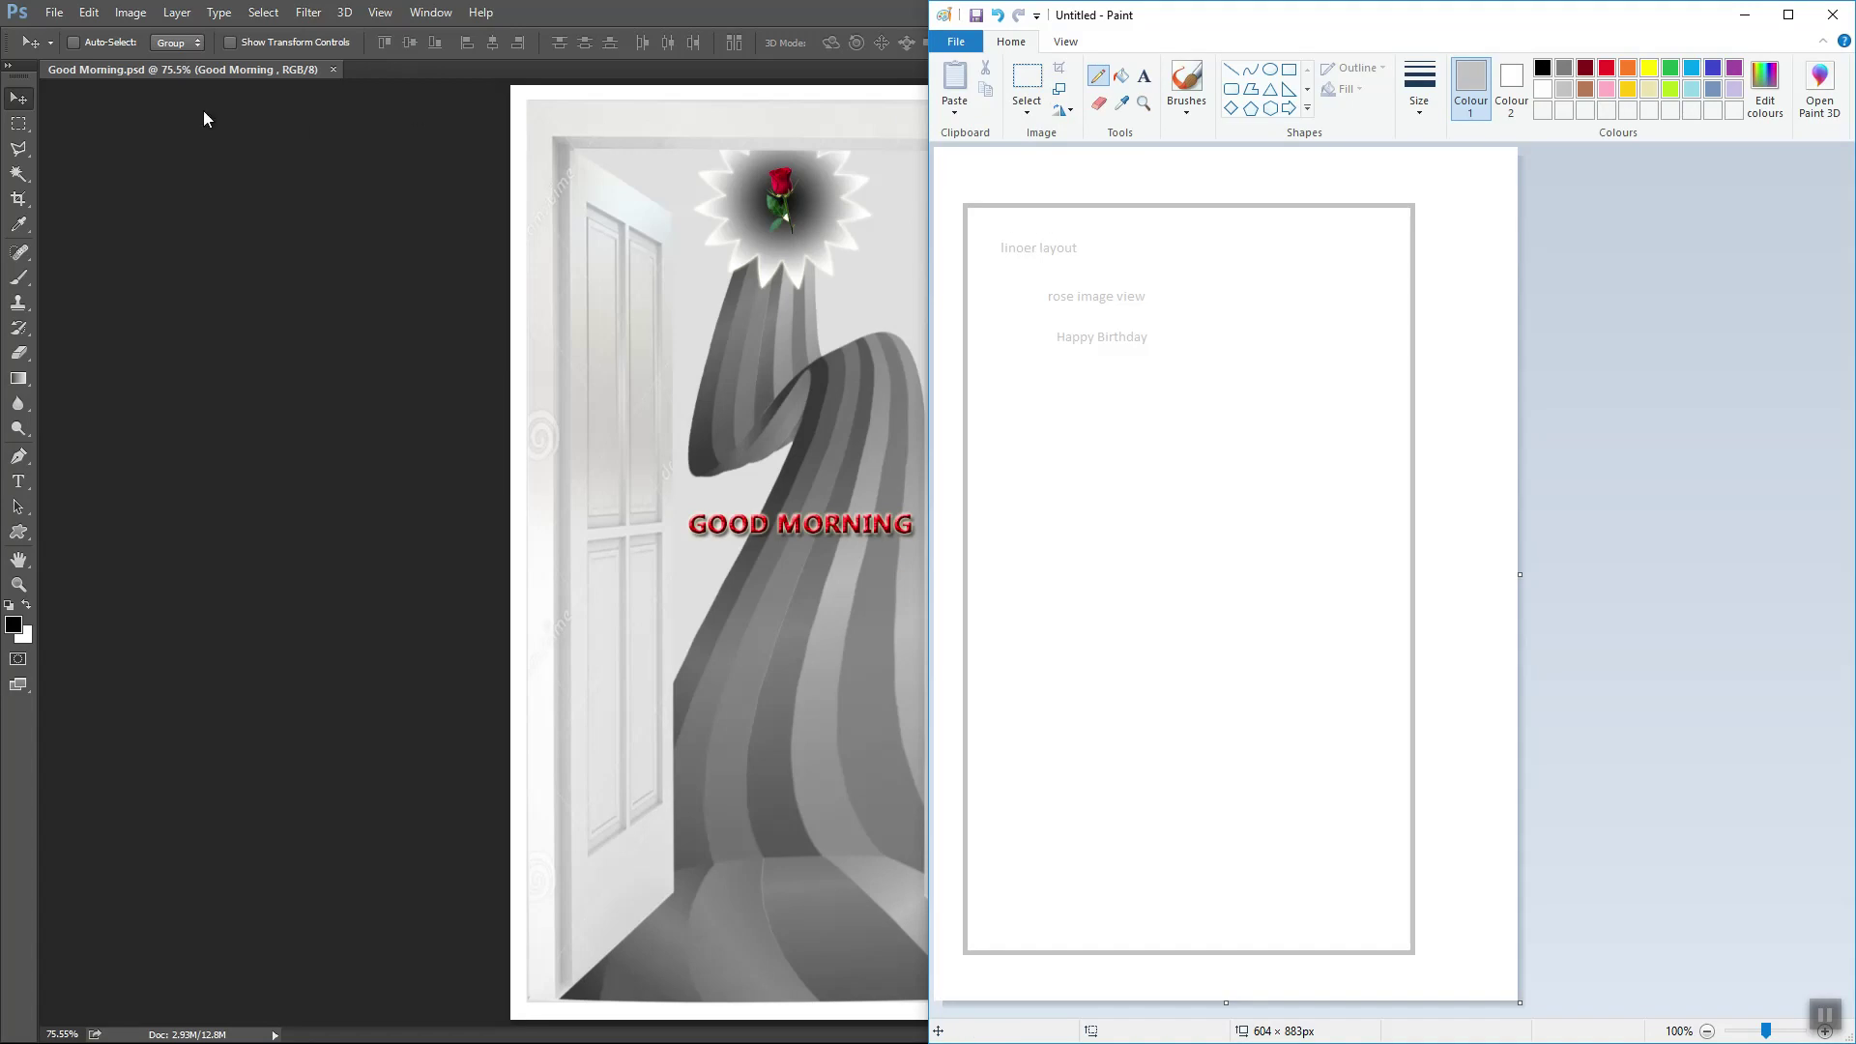
click(1144, 75)
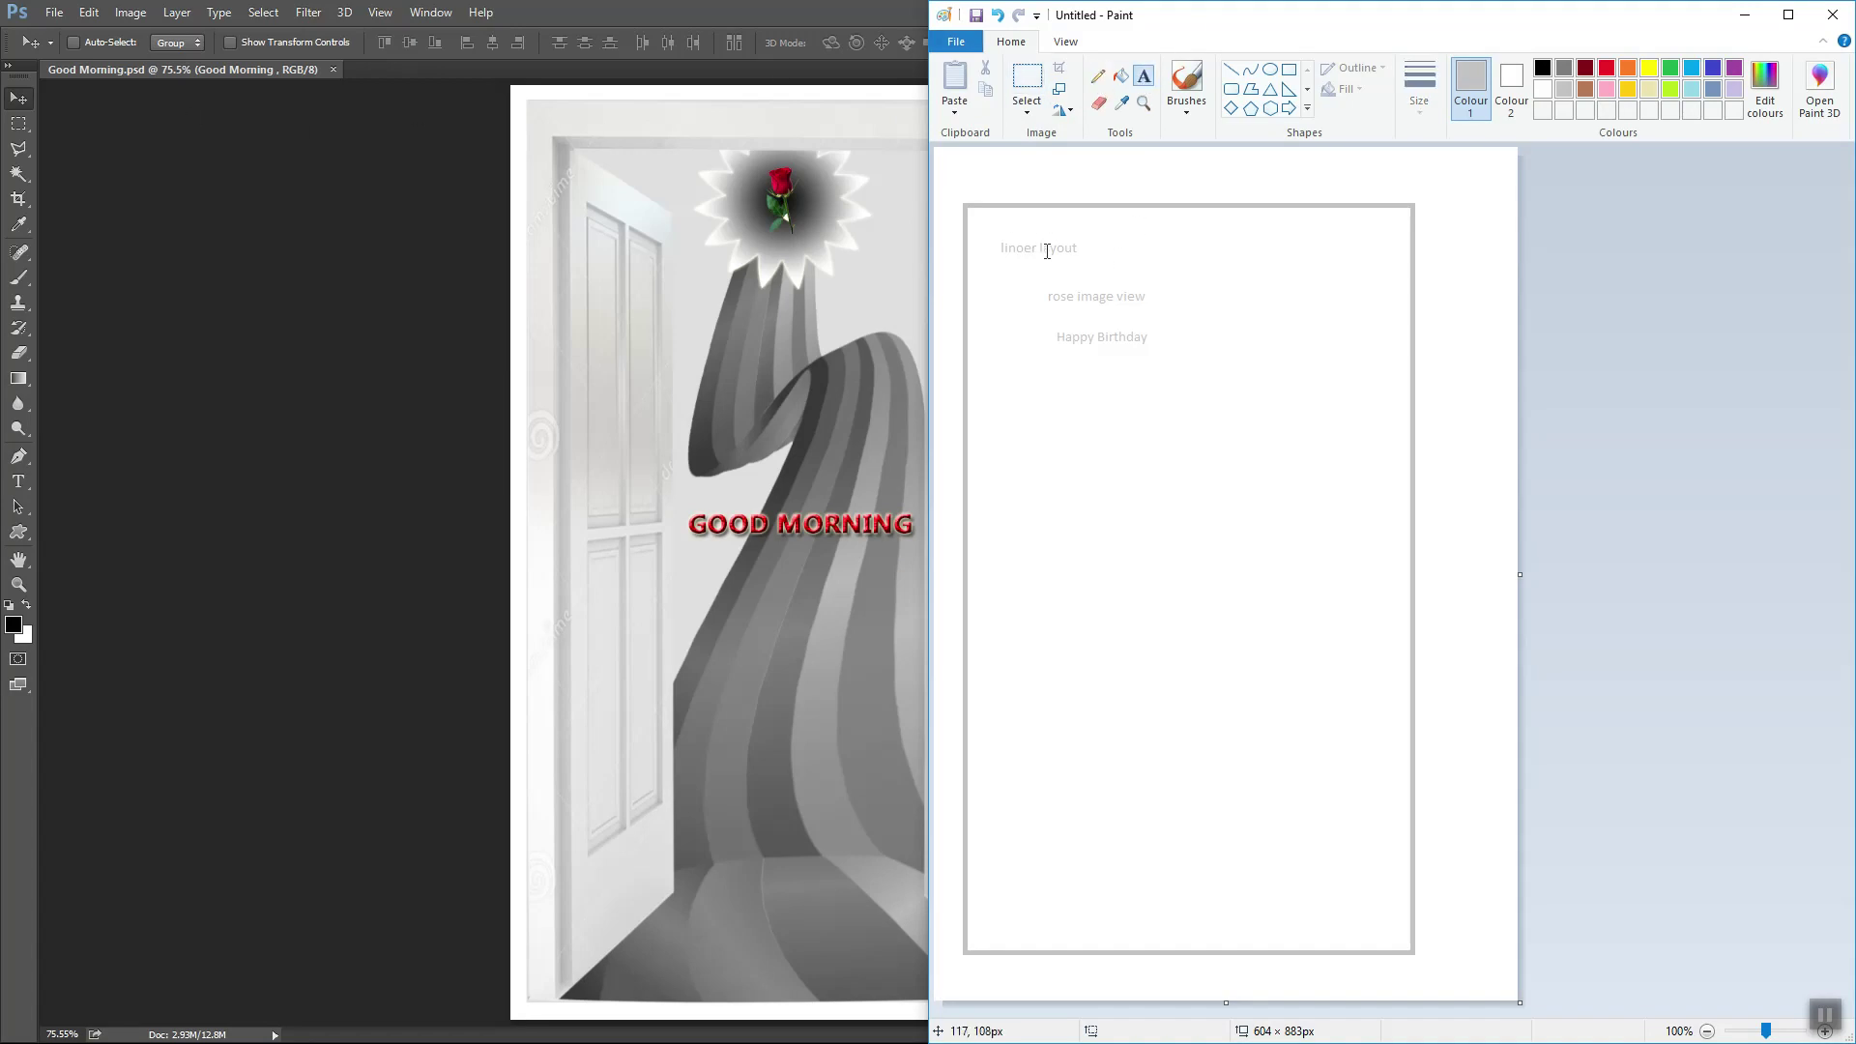
click(1045, 241)
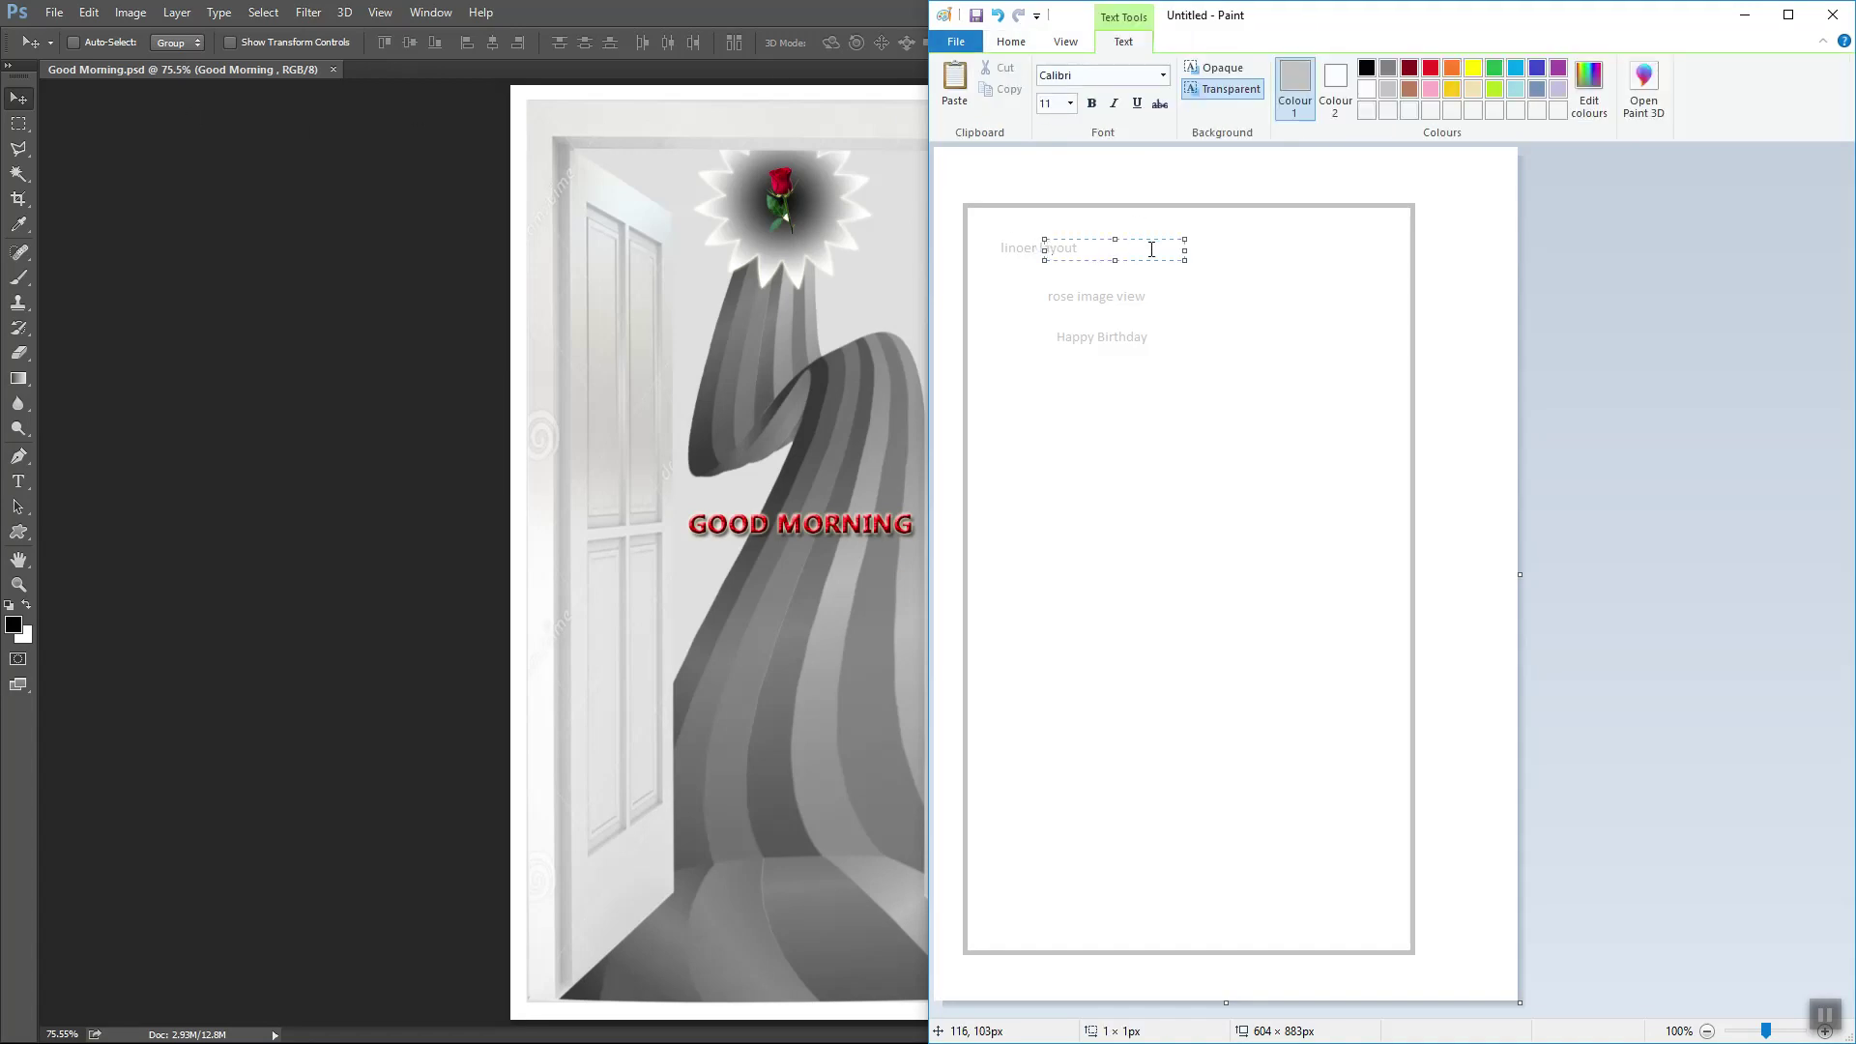
click(1035, 250)
click(1032, 247)
click(1251, 252)
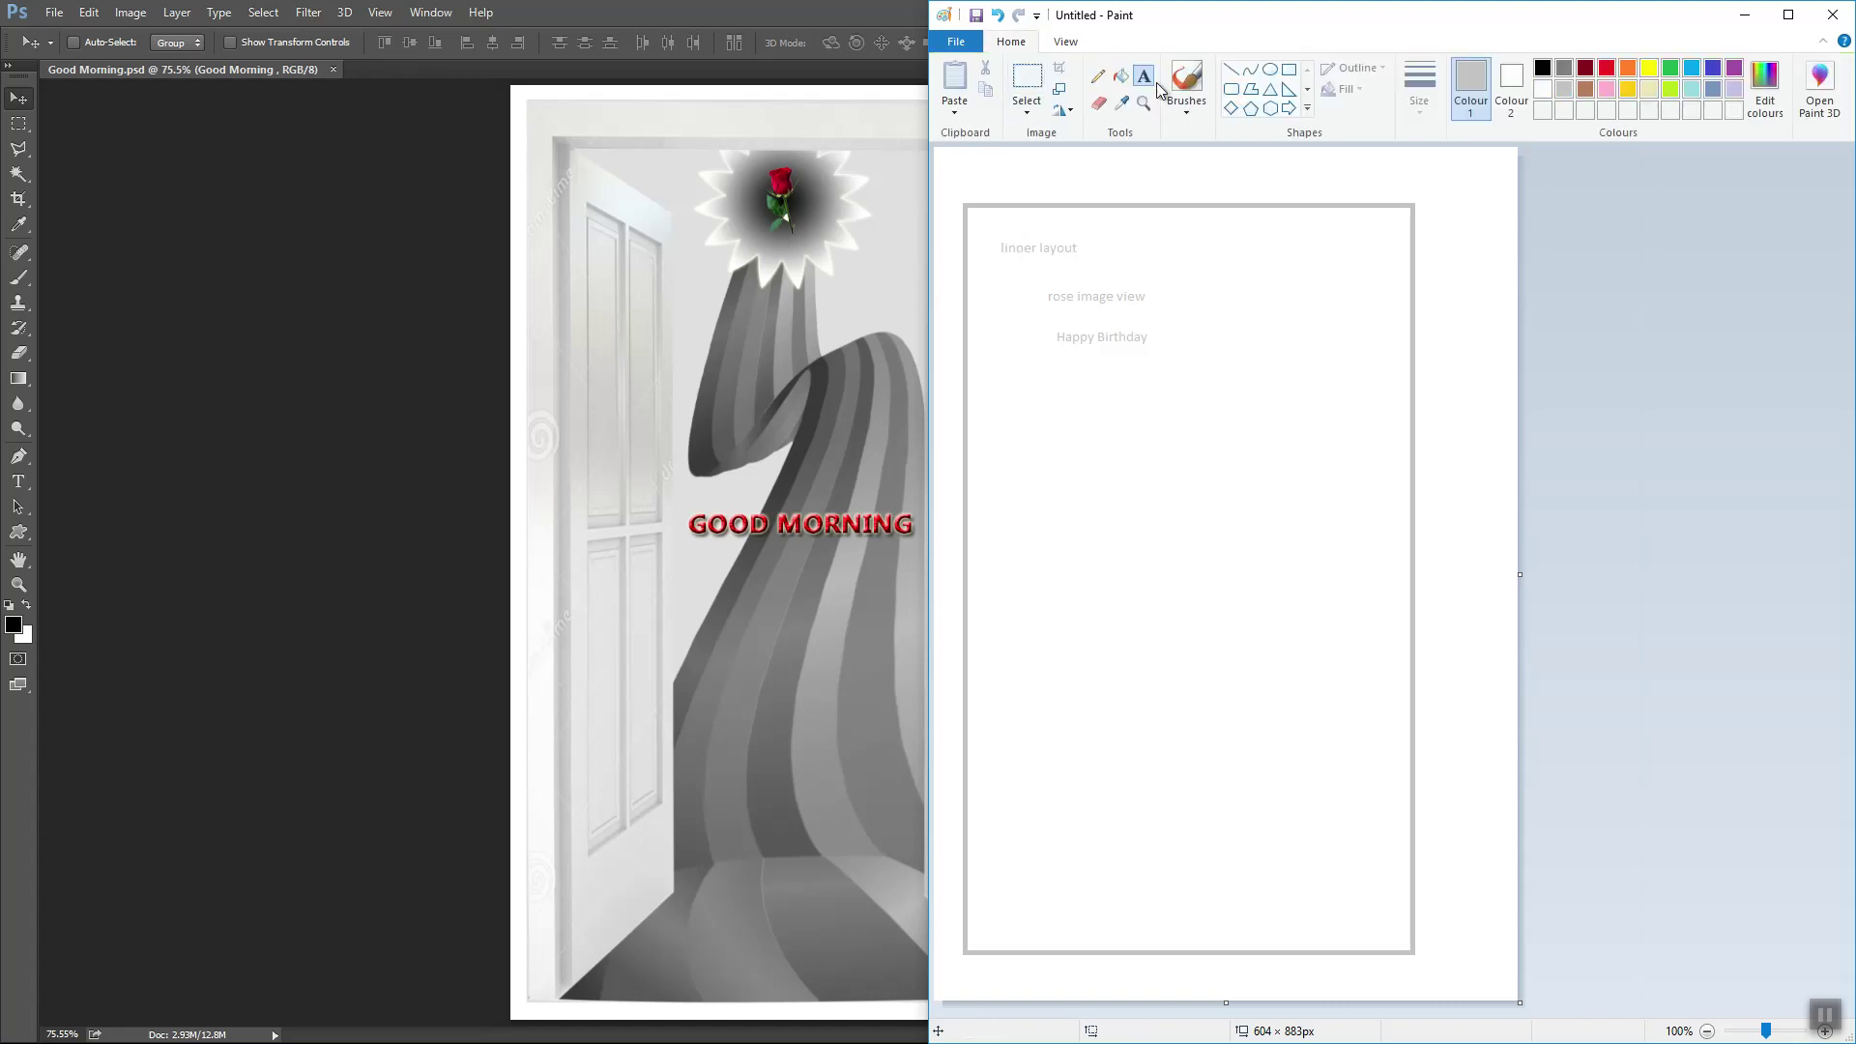
- Erase the topmost label of the sketch and write "Relative Layout" in its place
click(1099, 102)
drag(1005, 249, 1166, 248)
click(1144, 76)
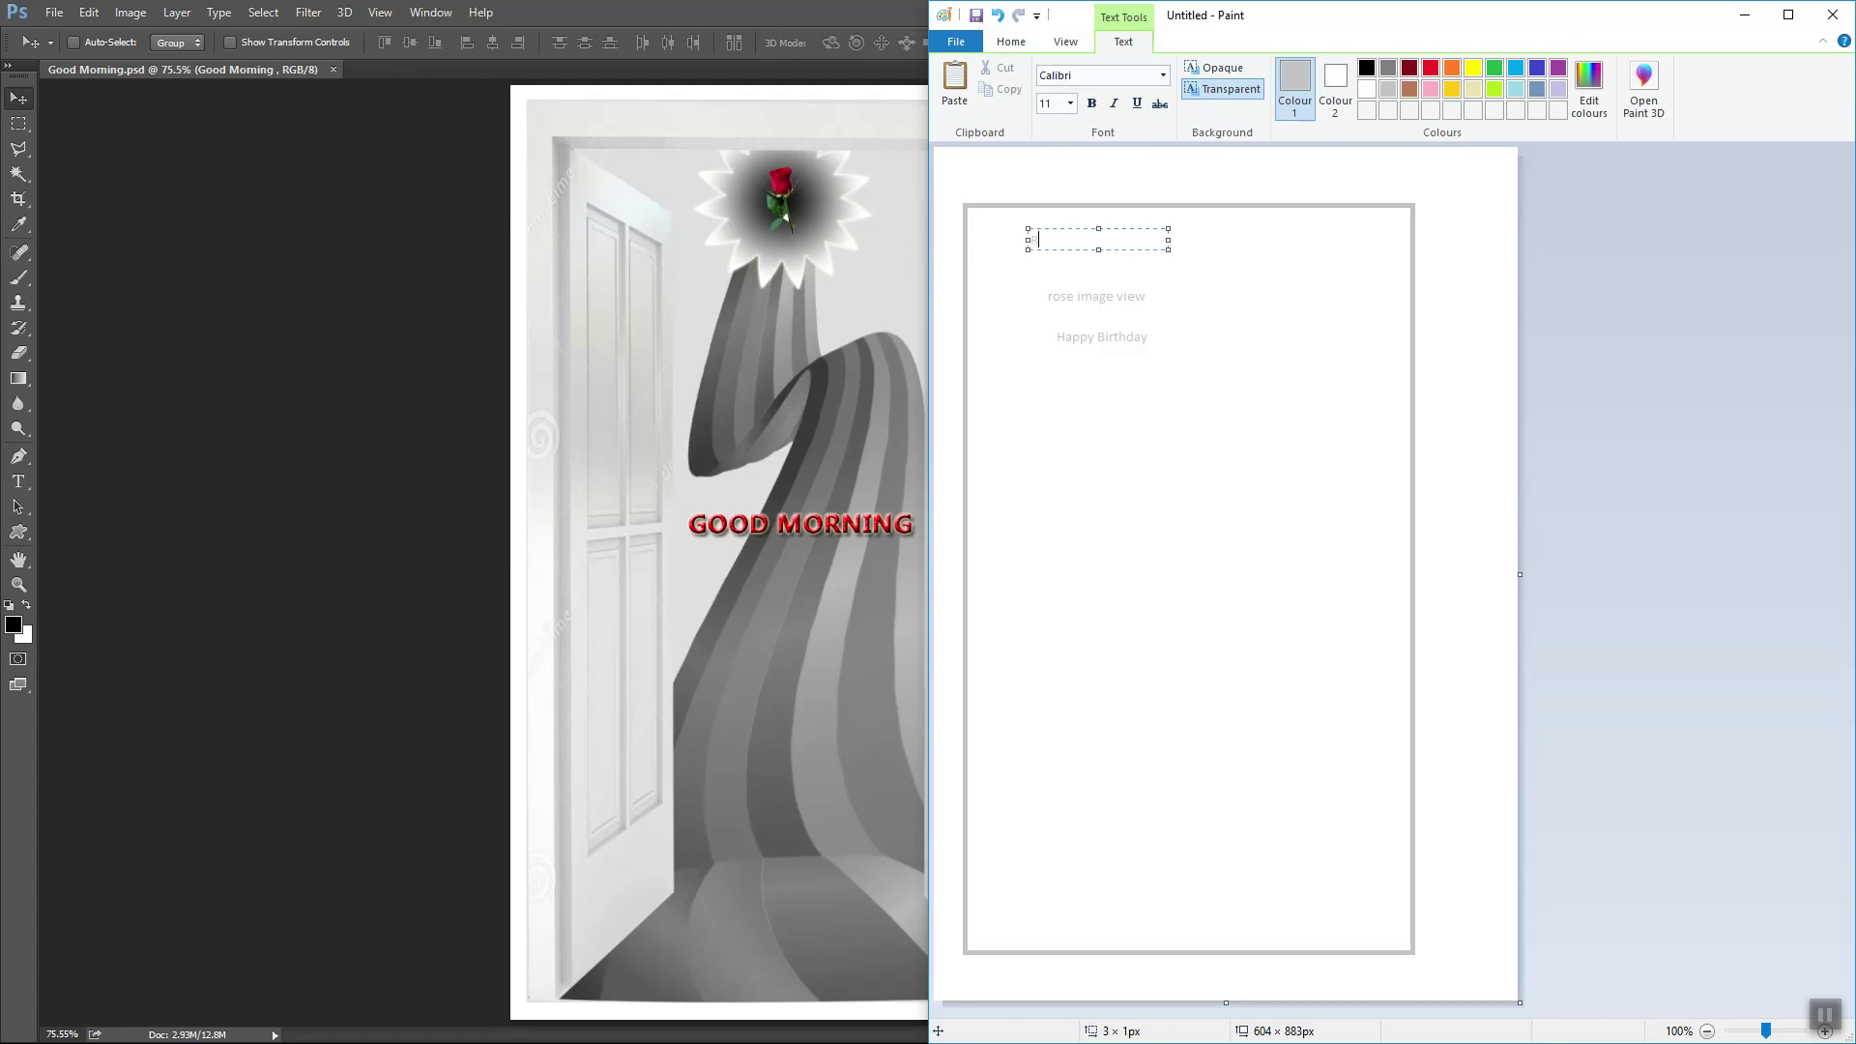
text(ative Layout)
click(1143, 319)
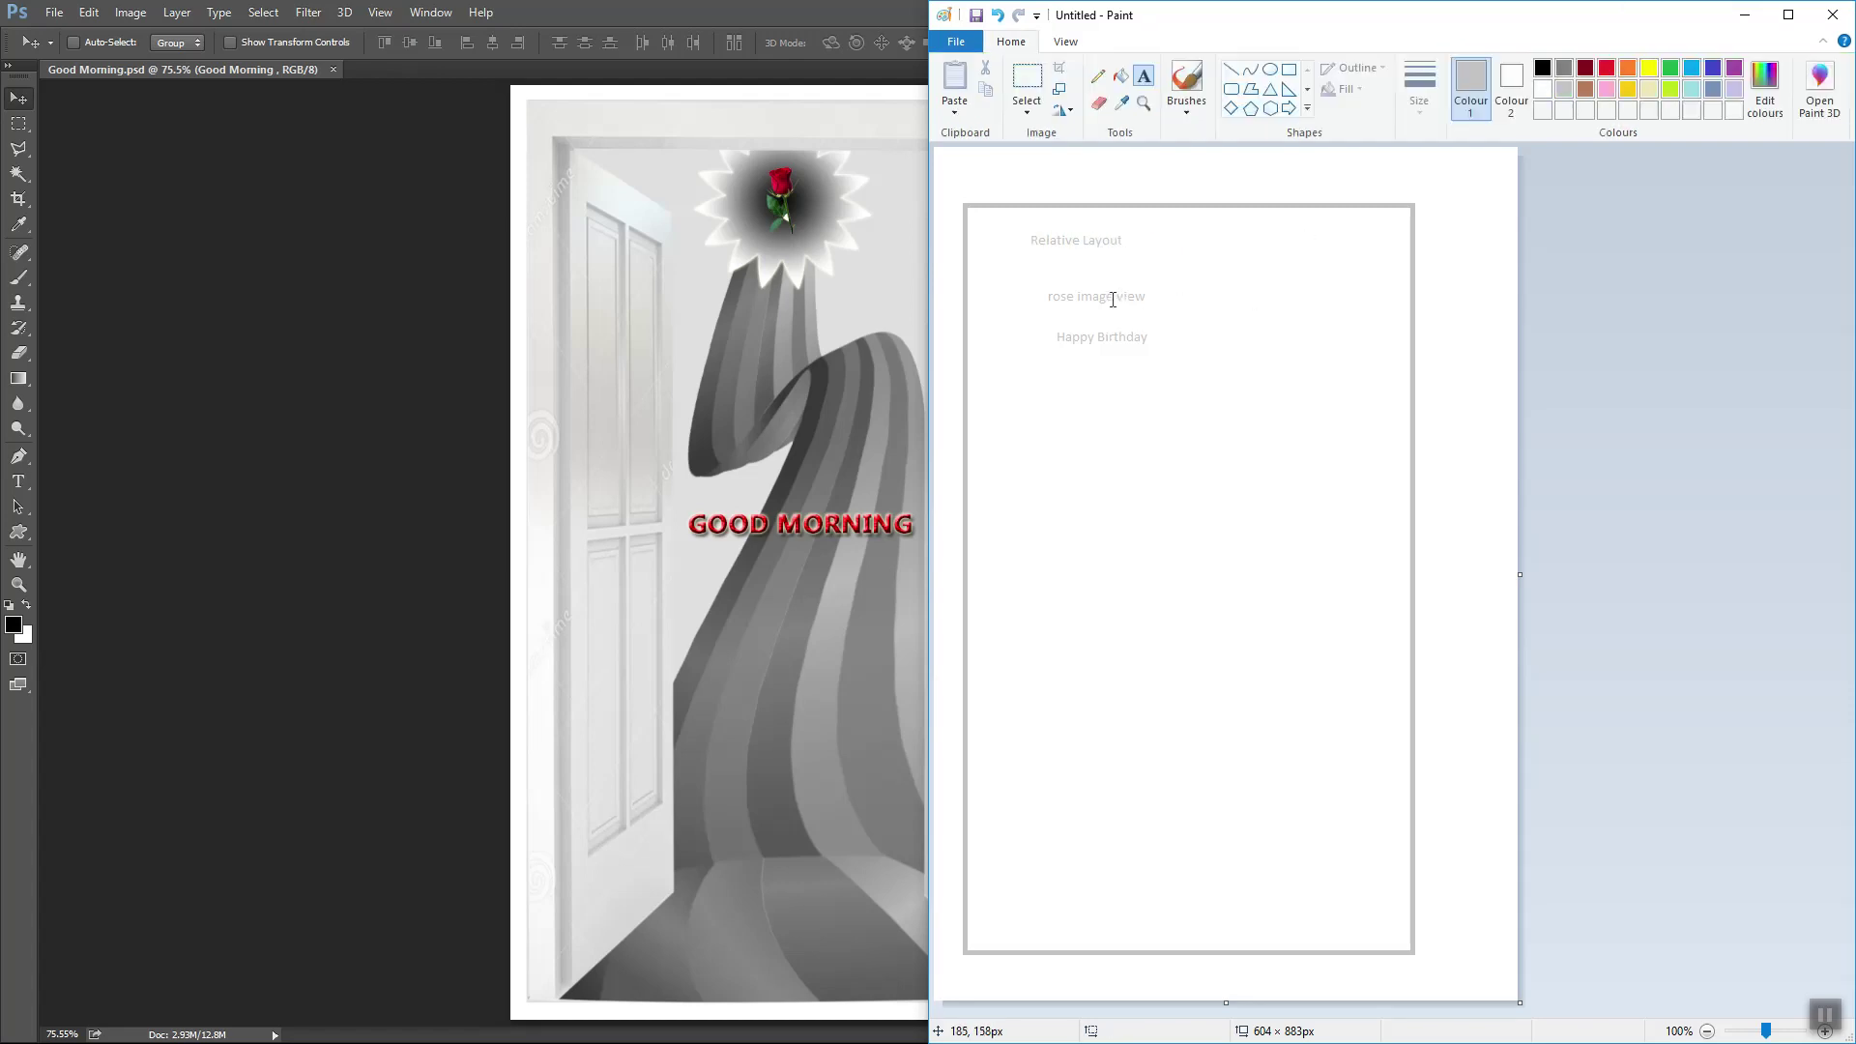
- Erase the word "rose" from the "rose image view" label and erase the "Happy Birthday" label
click(1098, 102)
drag(1153, 295, 1121, 296)
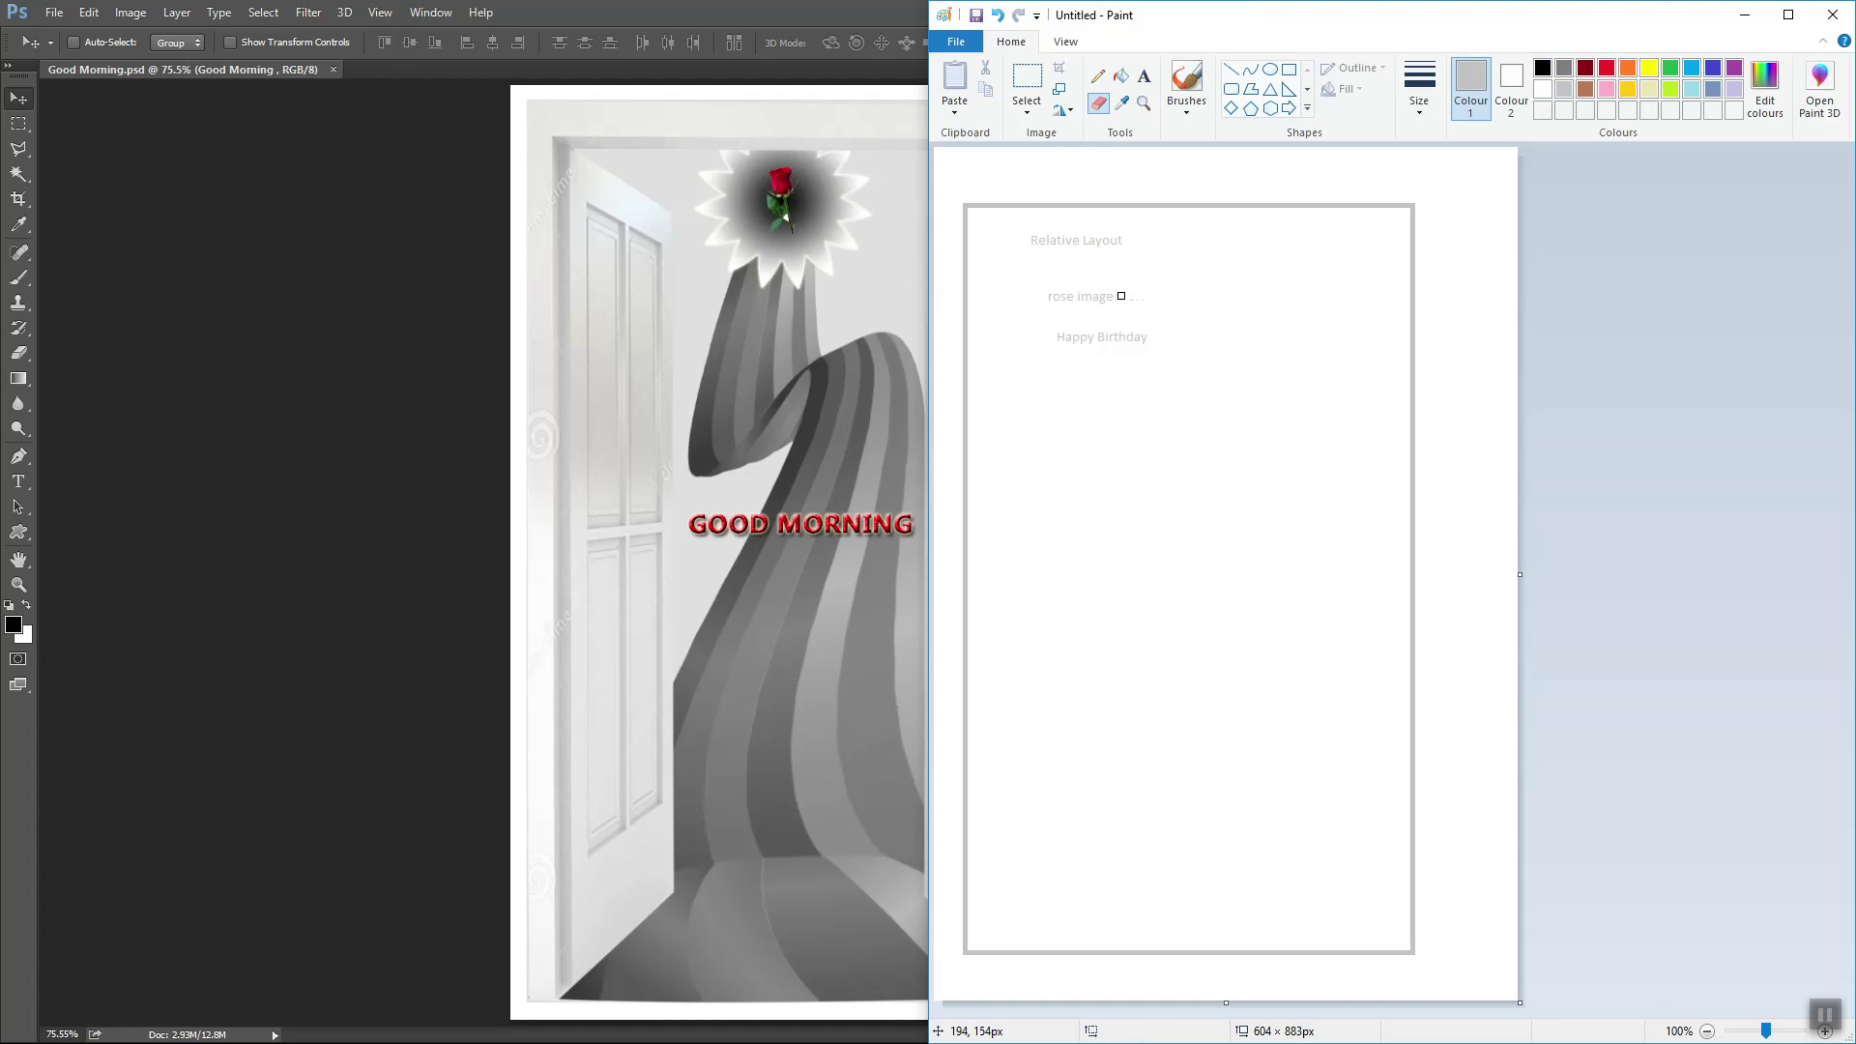
key(ctrl+z)
drag(1072, 296, 1032, 295)
mouse_move(1150, 336)
mouse_down()
mouse_move(1057, 336)
mouse_move(1133, 338)
mouse_up()
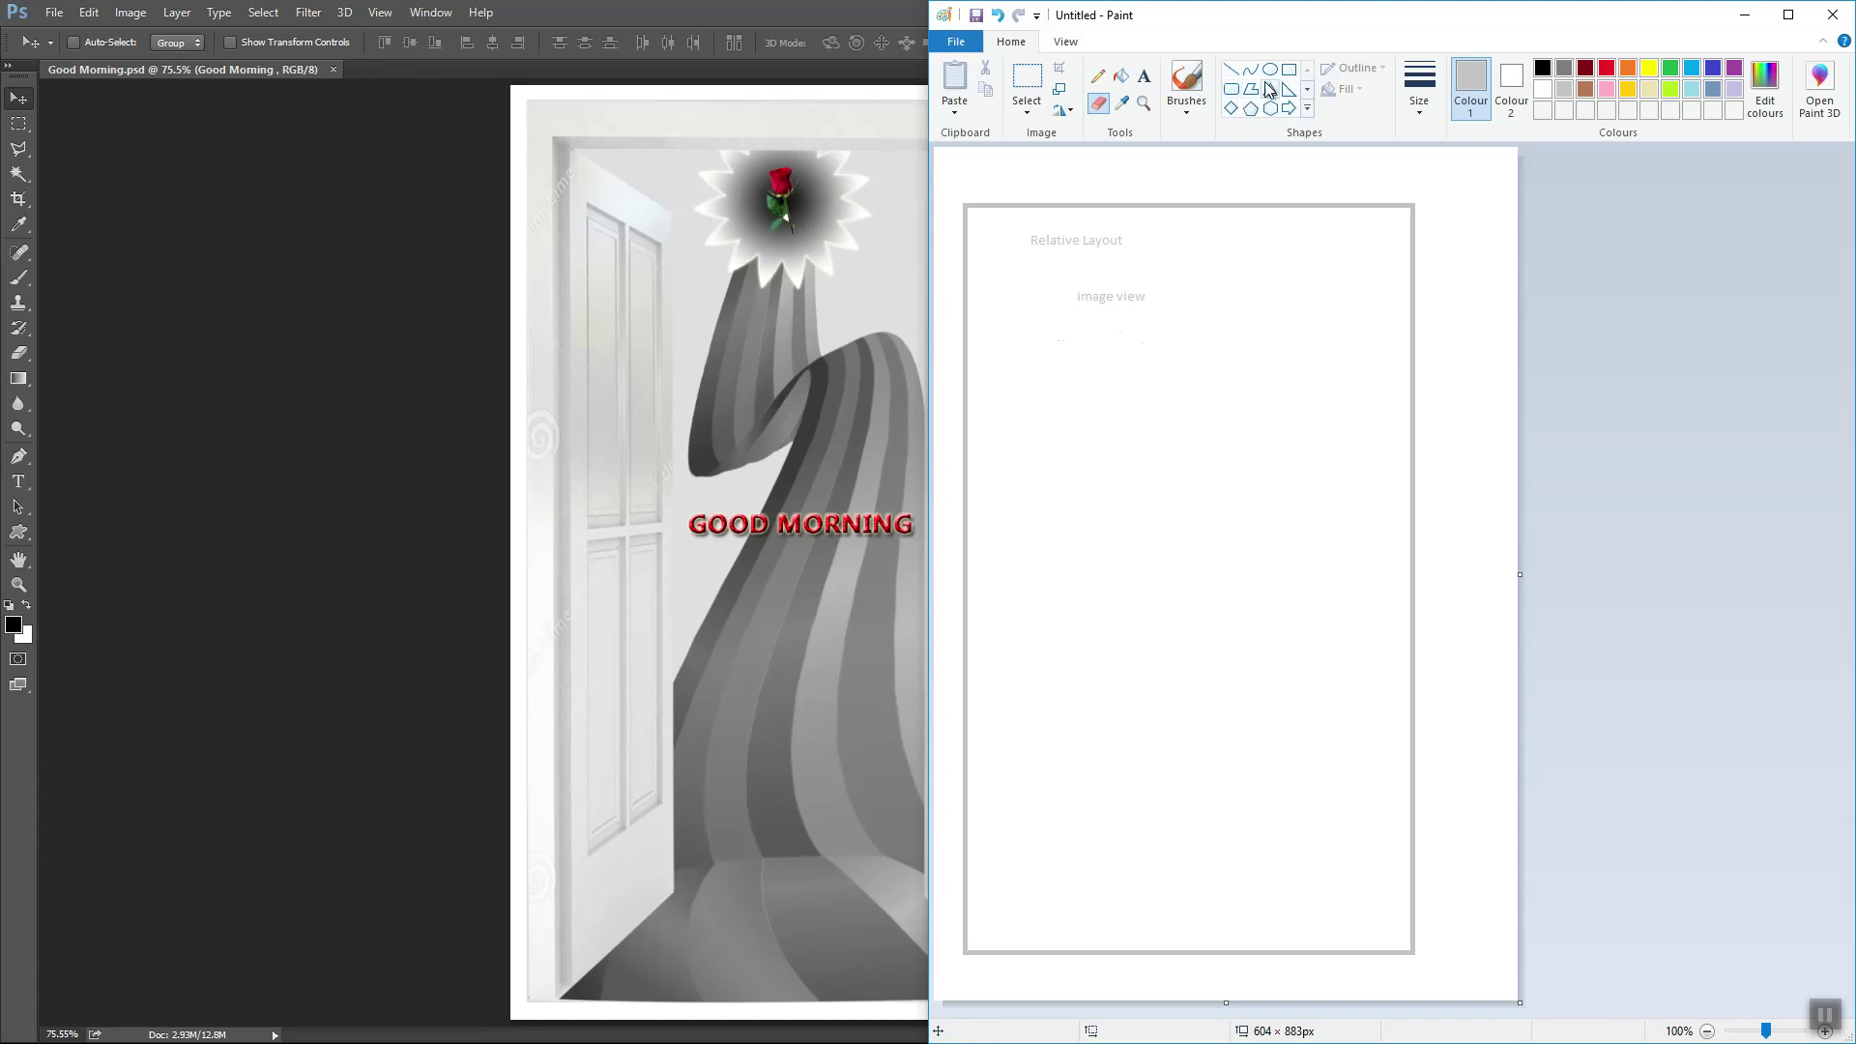
- Add the text "Backgroung" indented beneath the image view label
click(1143, 79)
drag(1118, 309, 1258, 329)
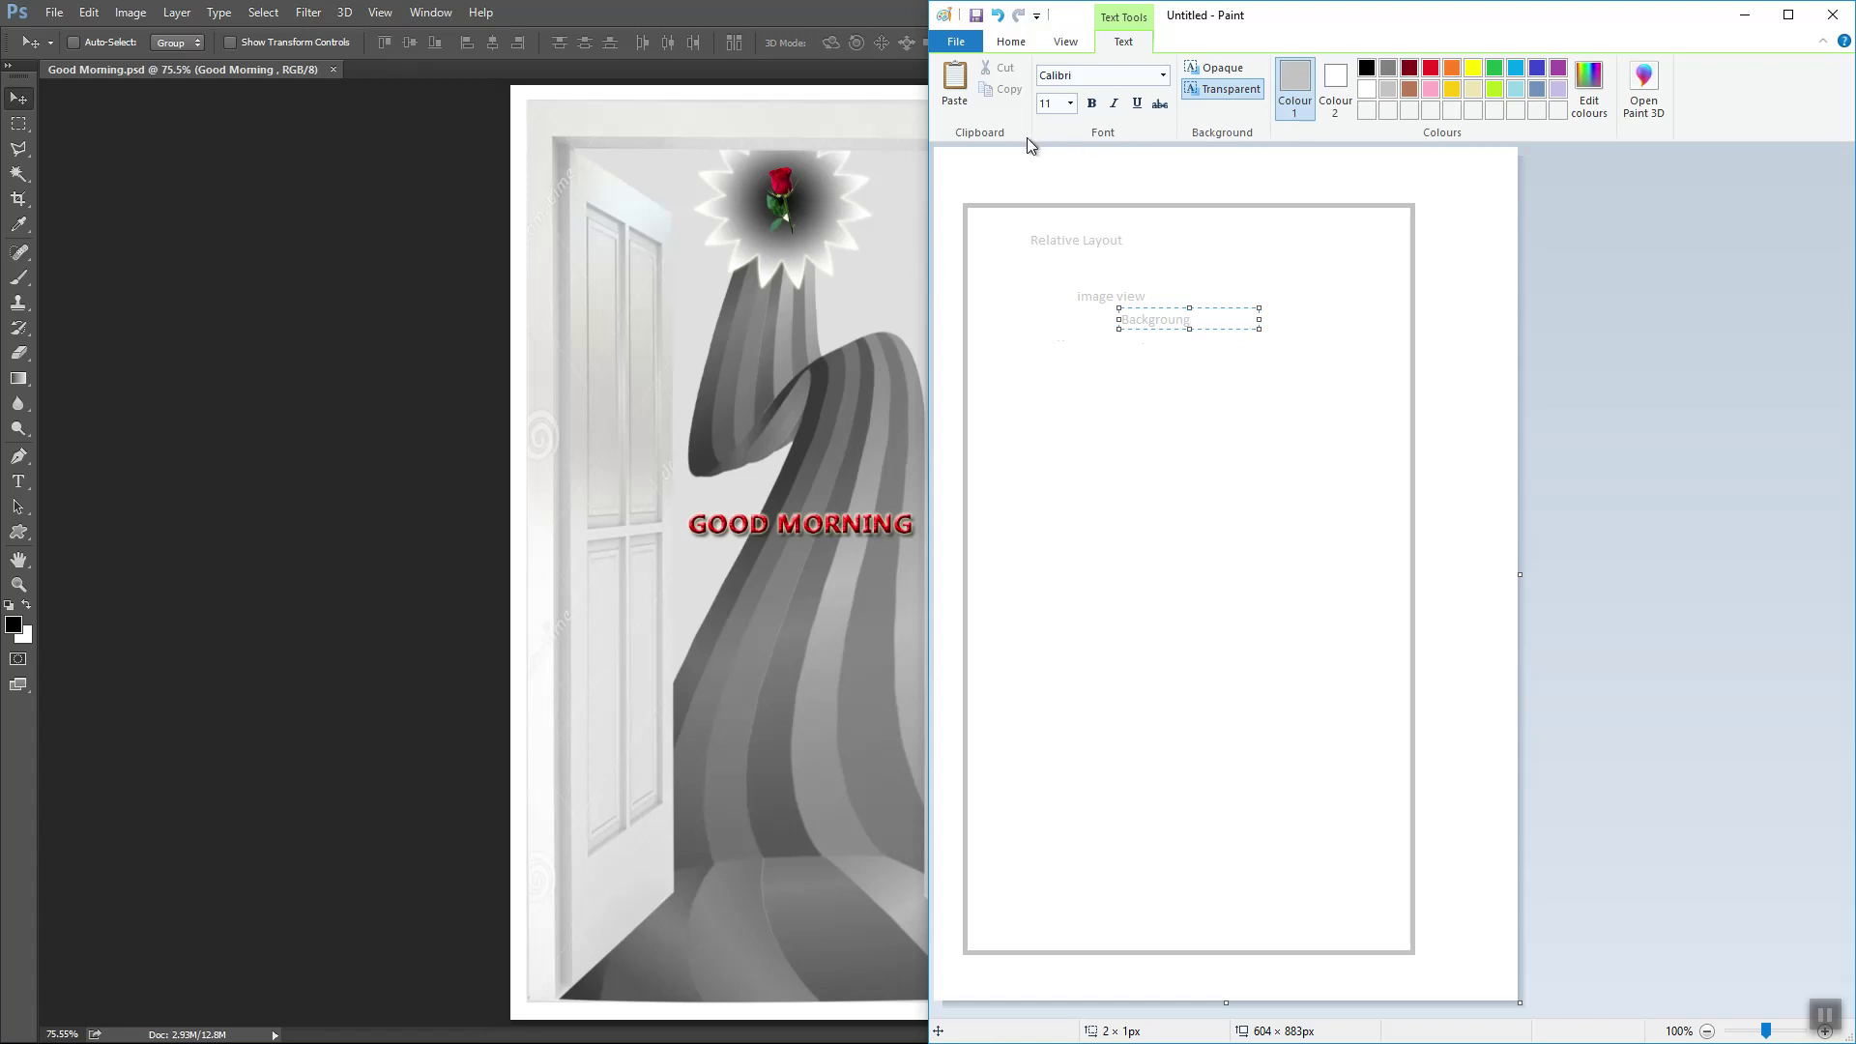
click(1039, 193)
- Add a "Text View" label below the image view entries and write "Good morning" indented beneath it
click(1089, 374)
click(1159, 437)
click(1130, 408)
text(Go)
click(1040, 419)
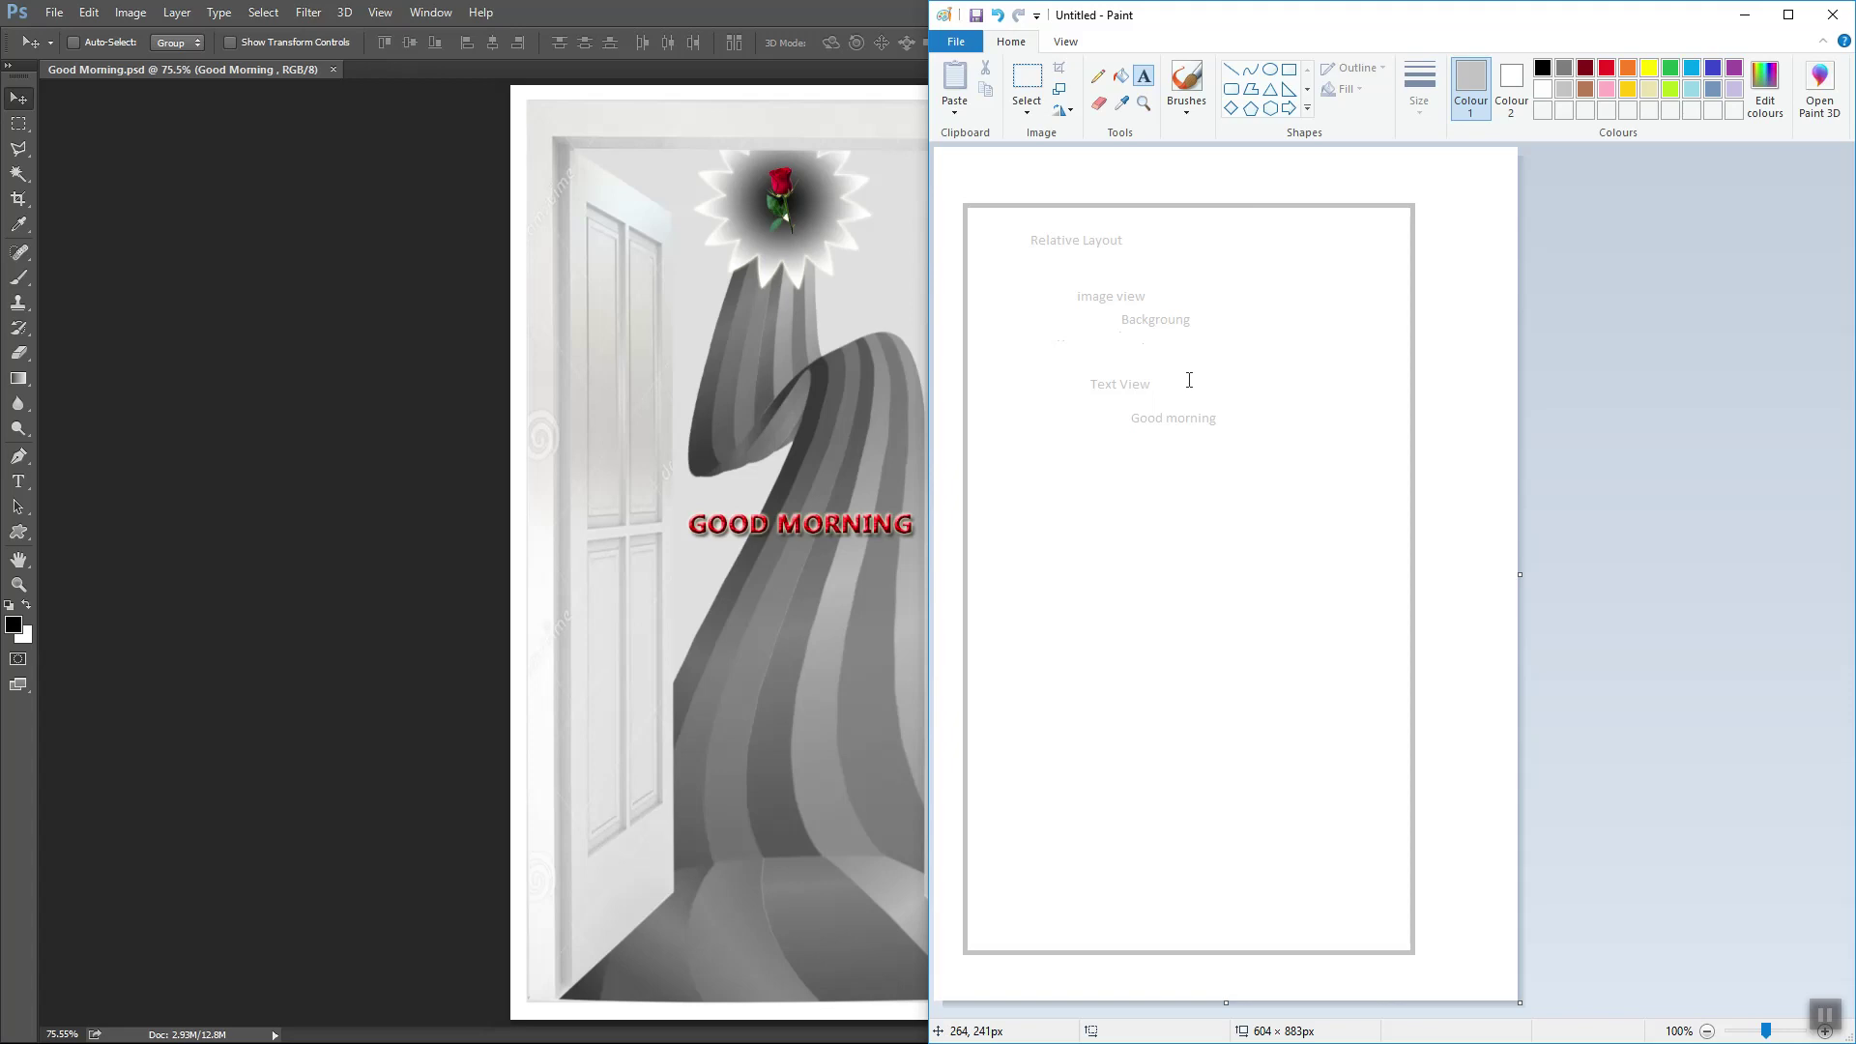
- Start saving the sketch as a JPEG picture and browse to the folders on the Peoject (F:) drive
click(955, 42)
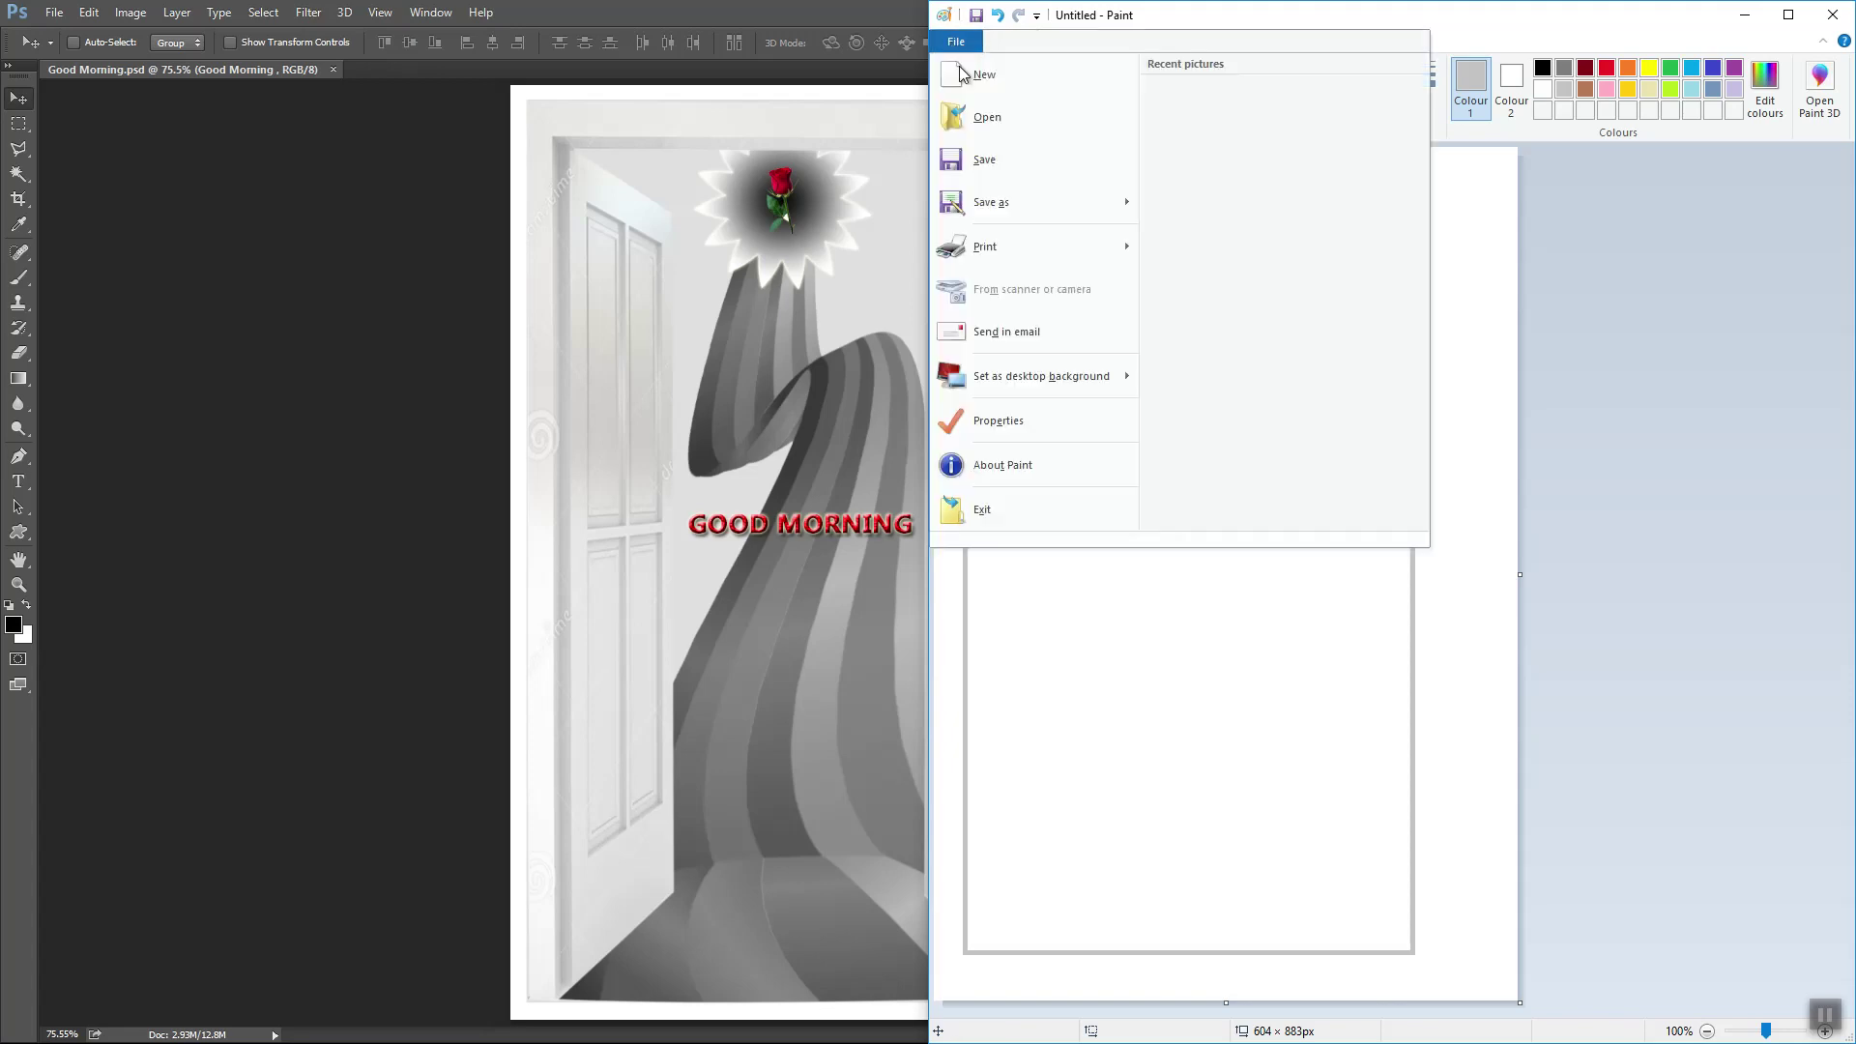
mouse_move(998, 199)
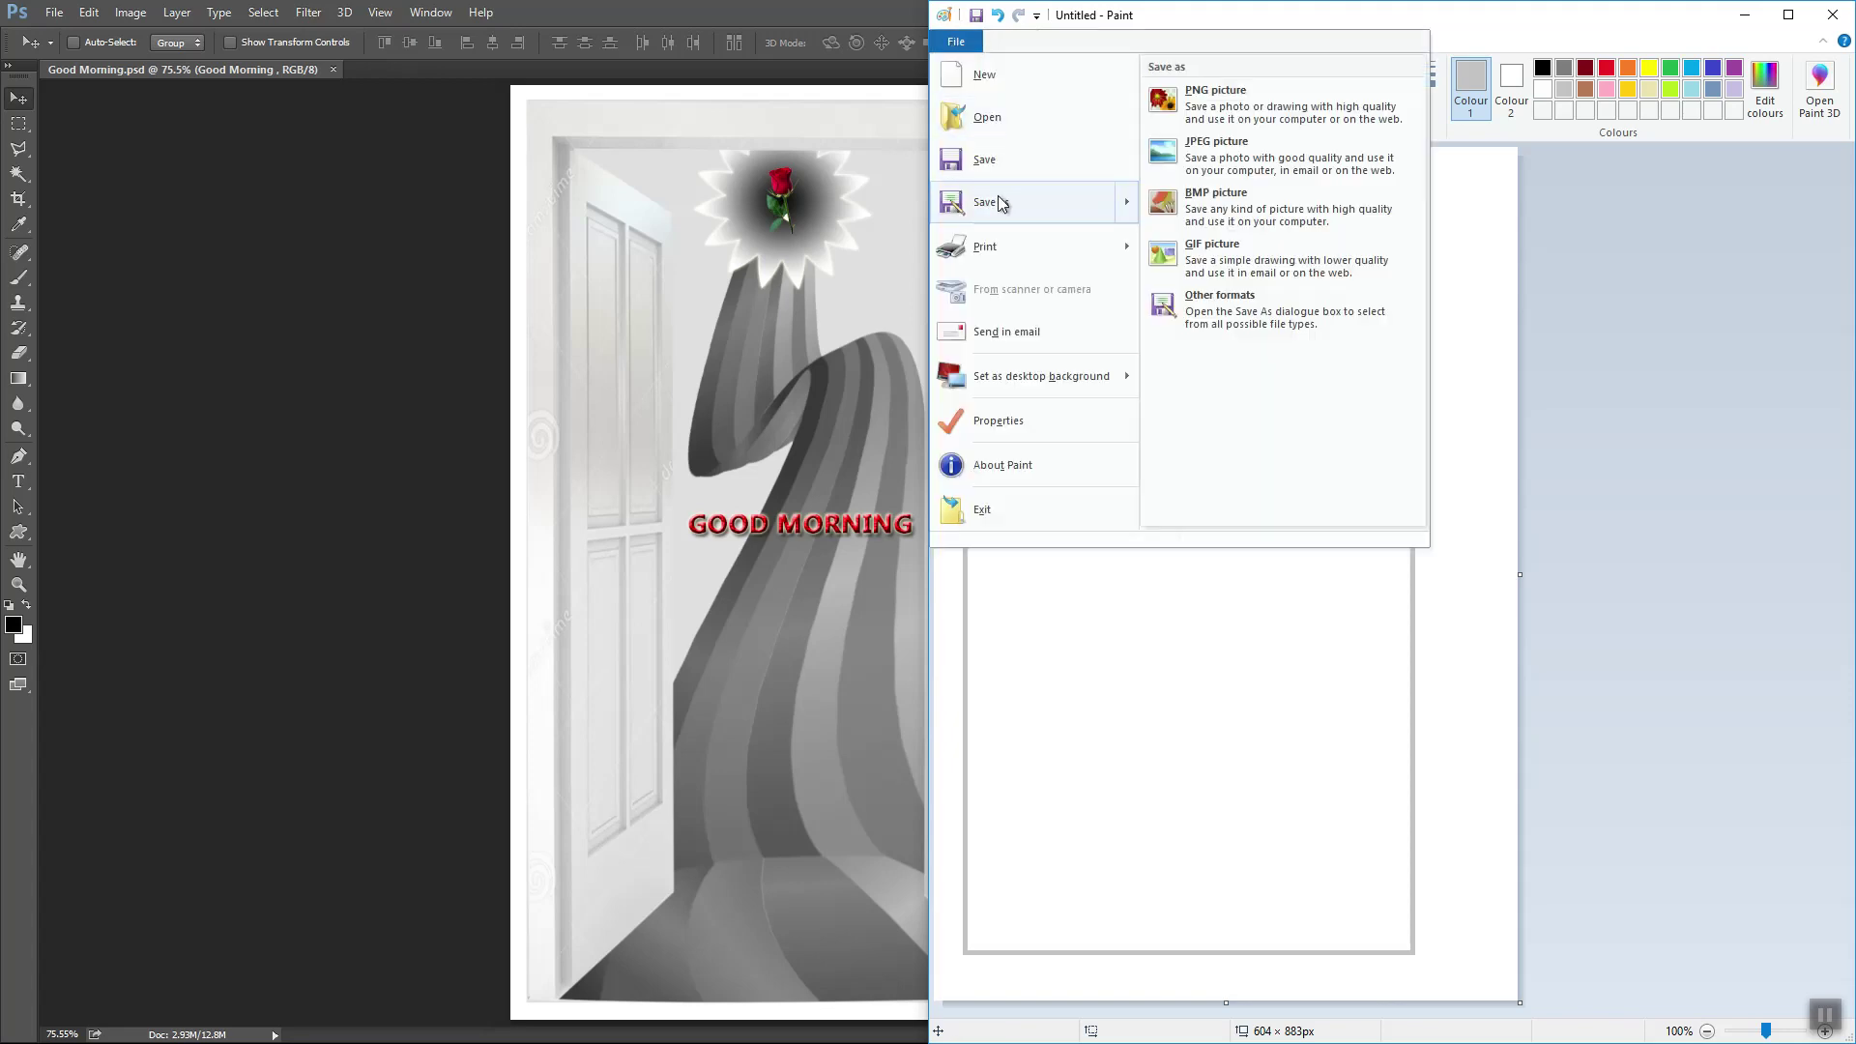
click(1224, 154)
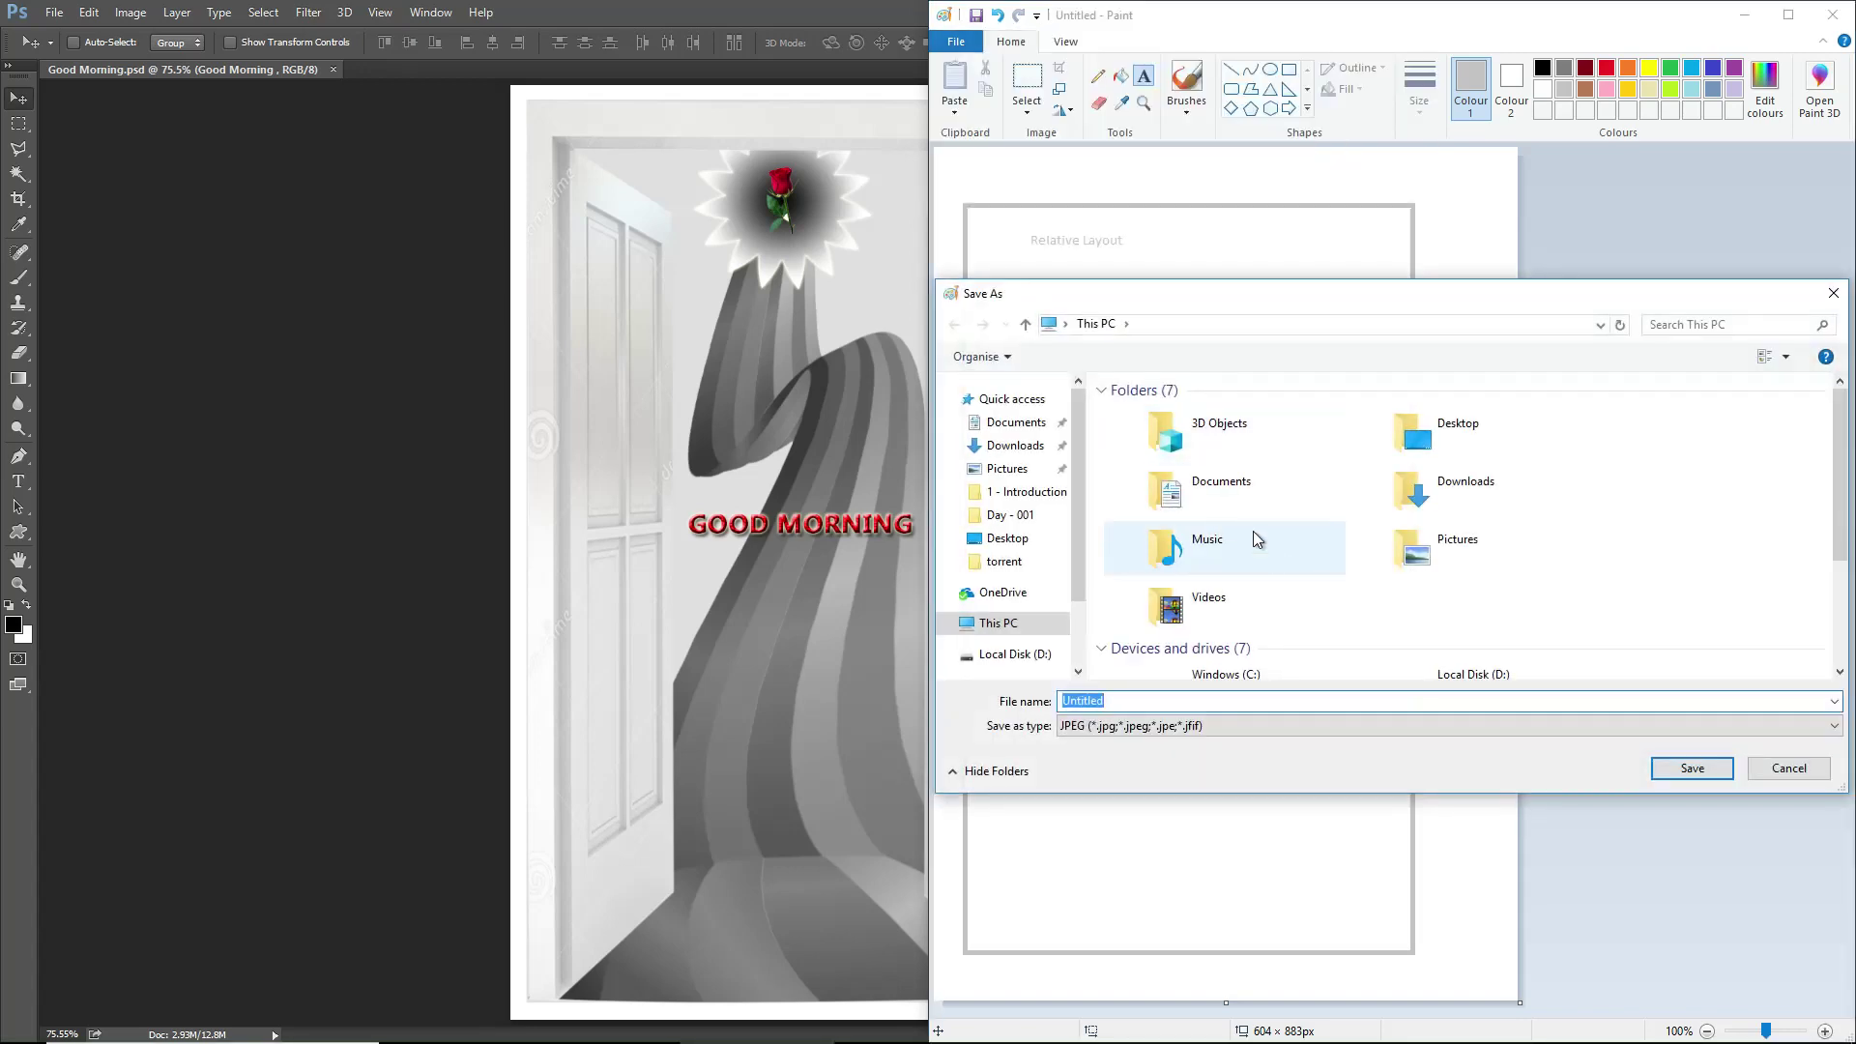
scroll(1083, 555, down, 2)
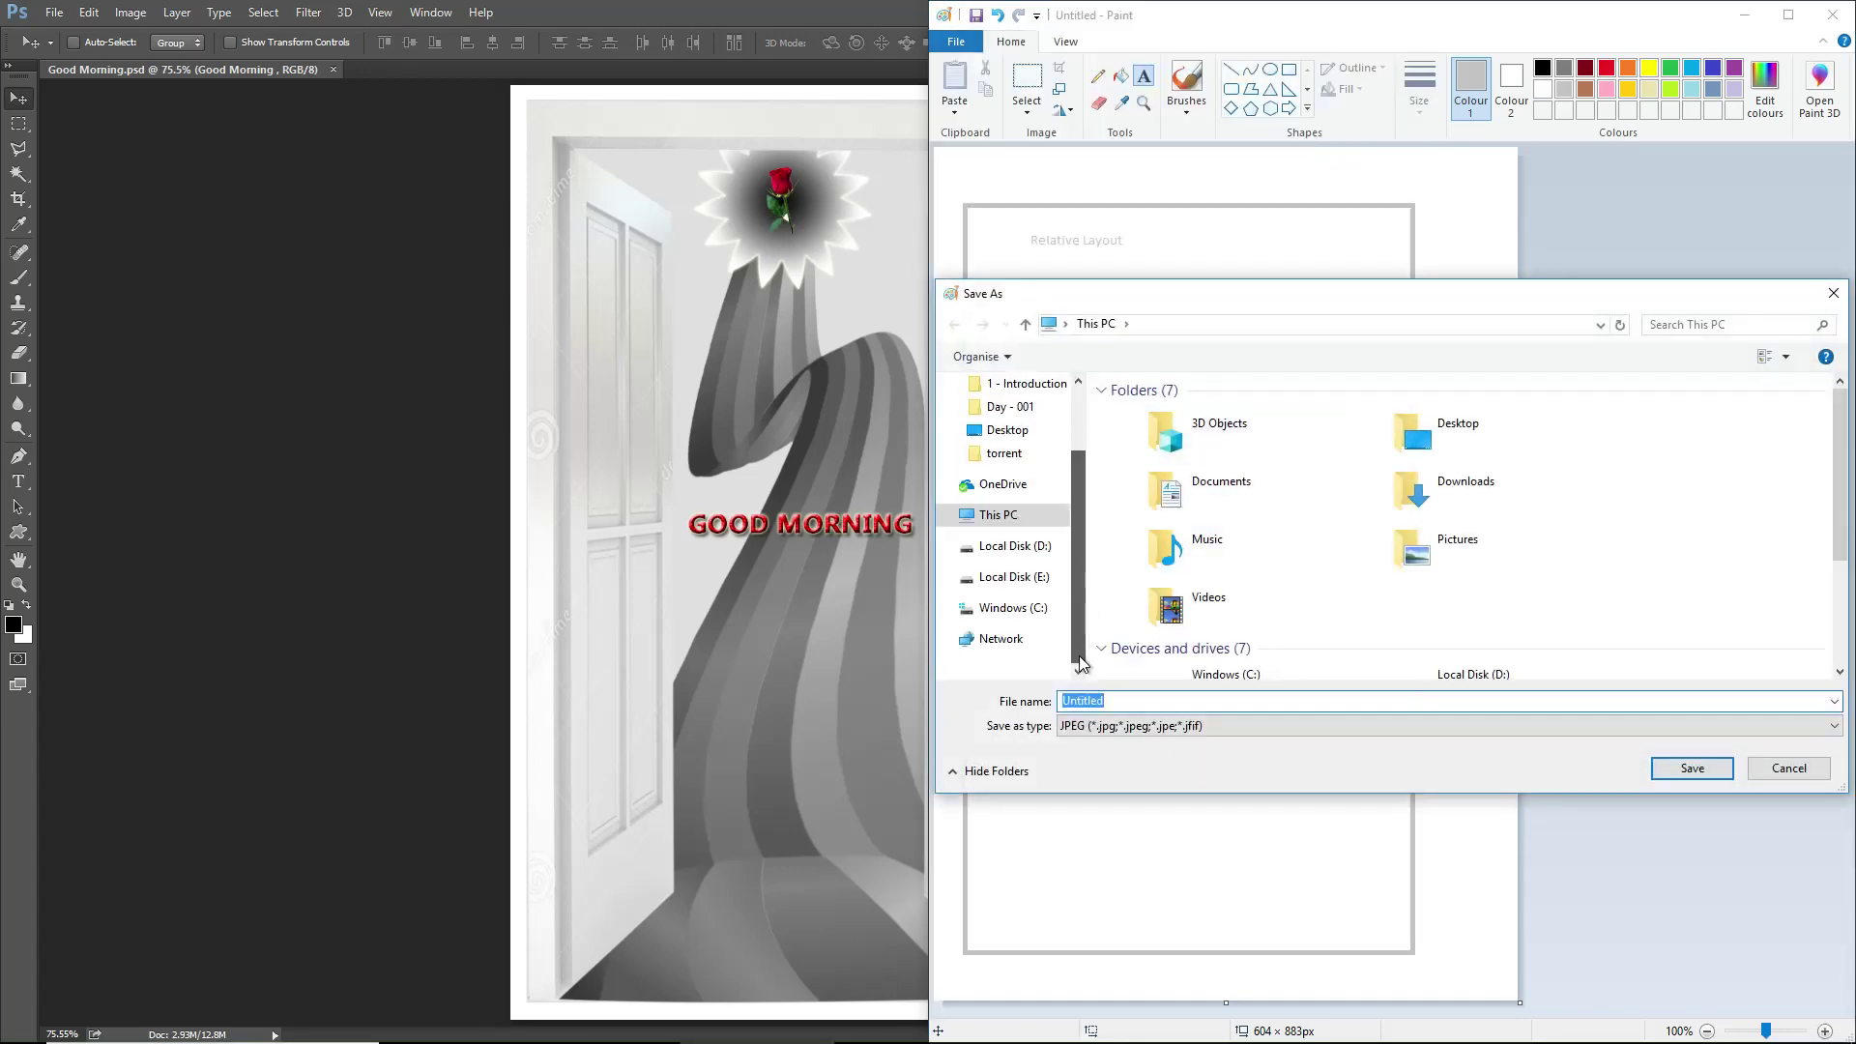
click(1022, 529)
scroll(1201, 537, down, 2)
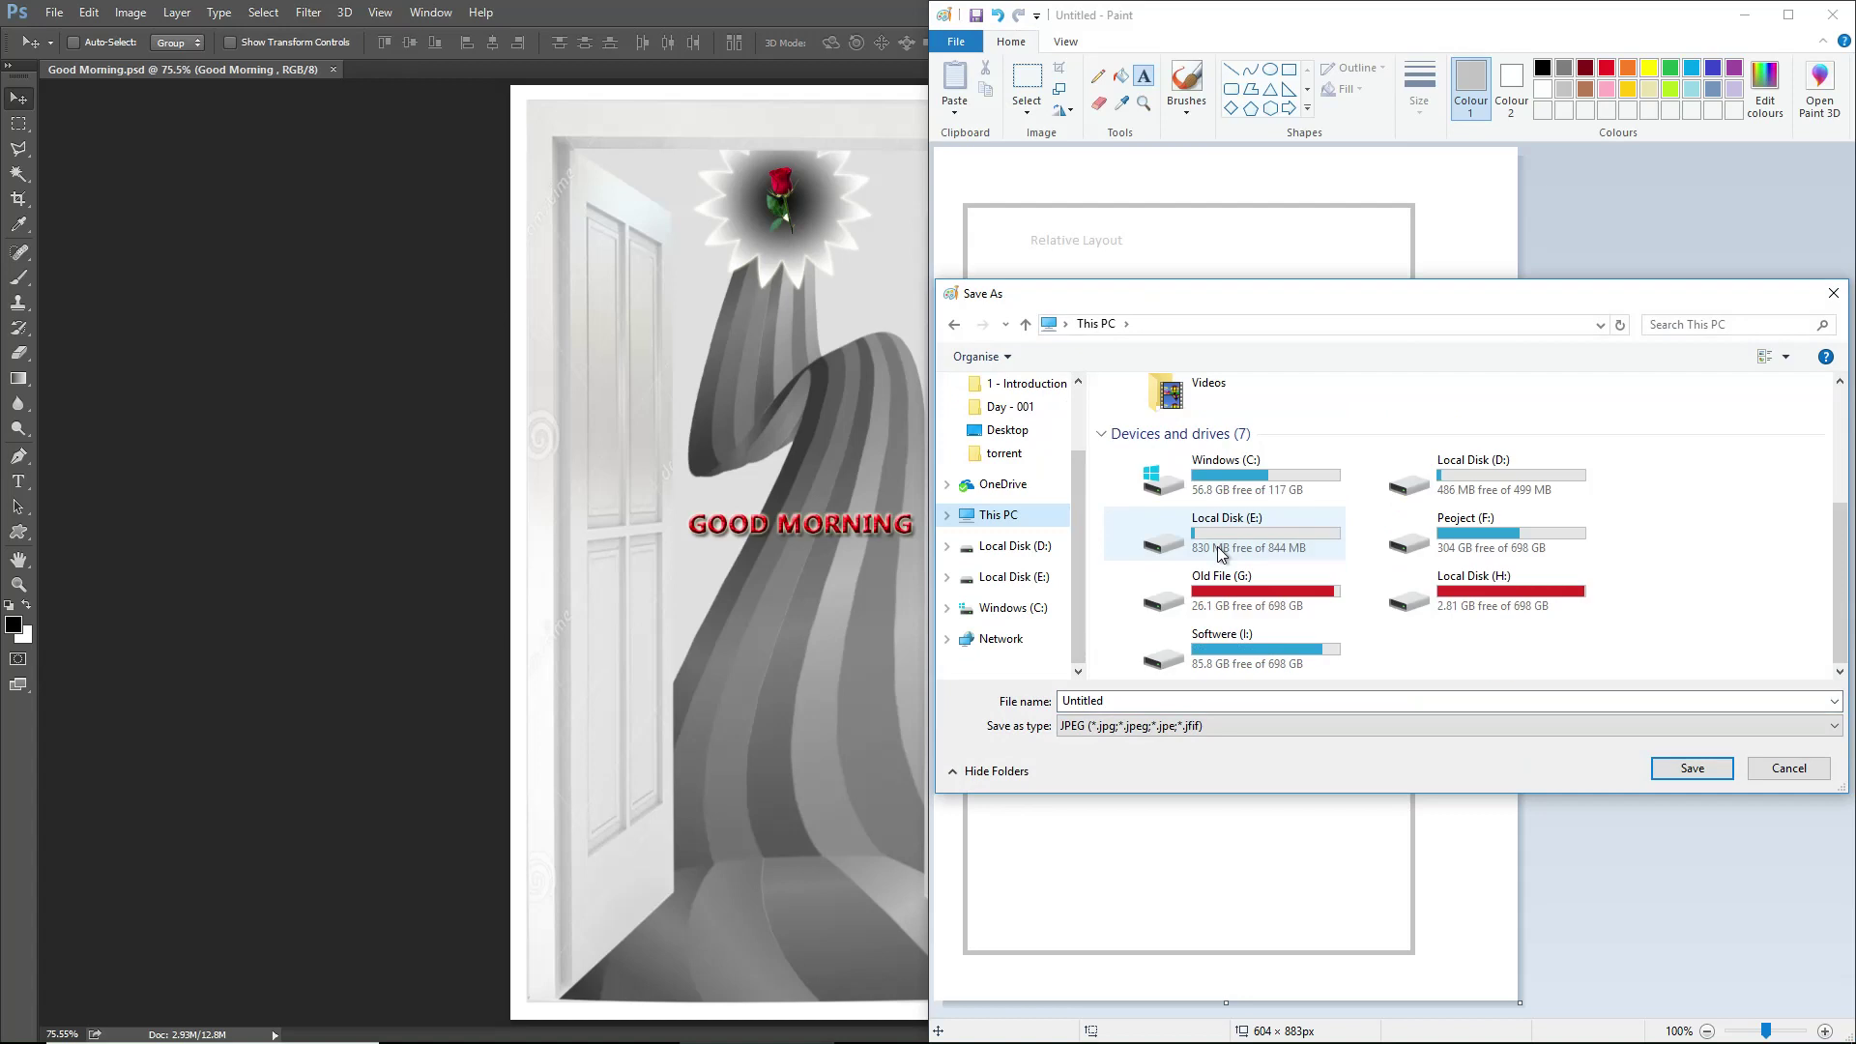
double_click(1457, 522)
scroll(1250, 517, down, 10)
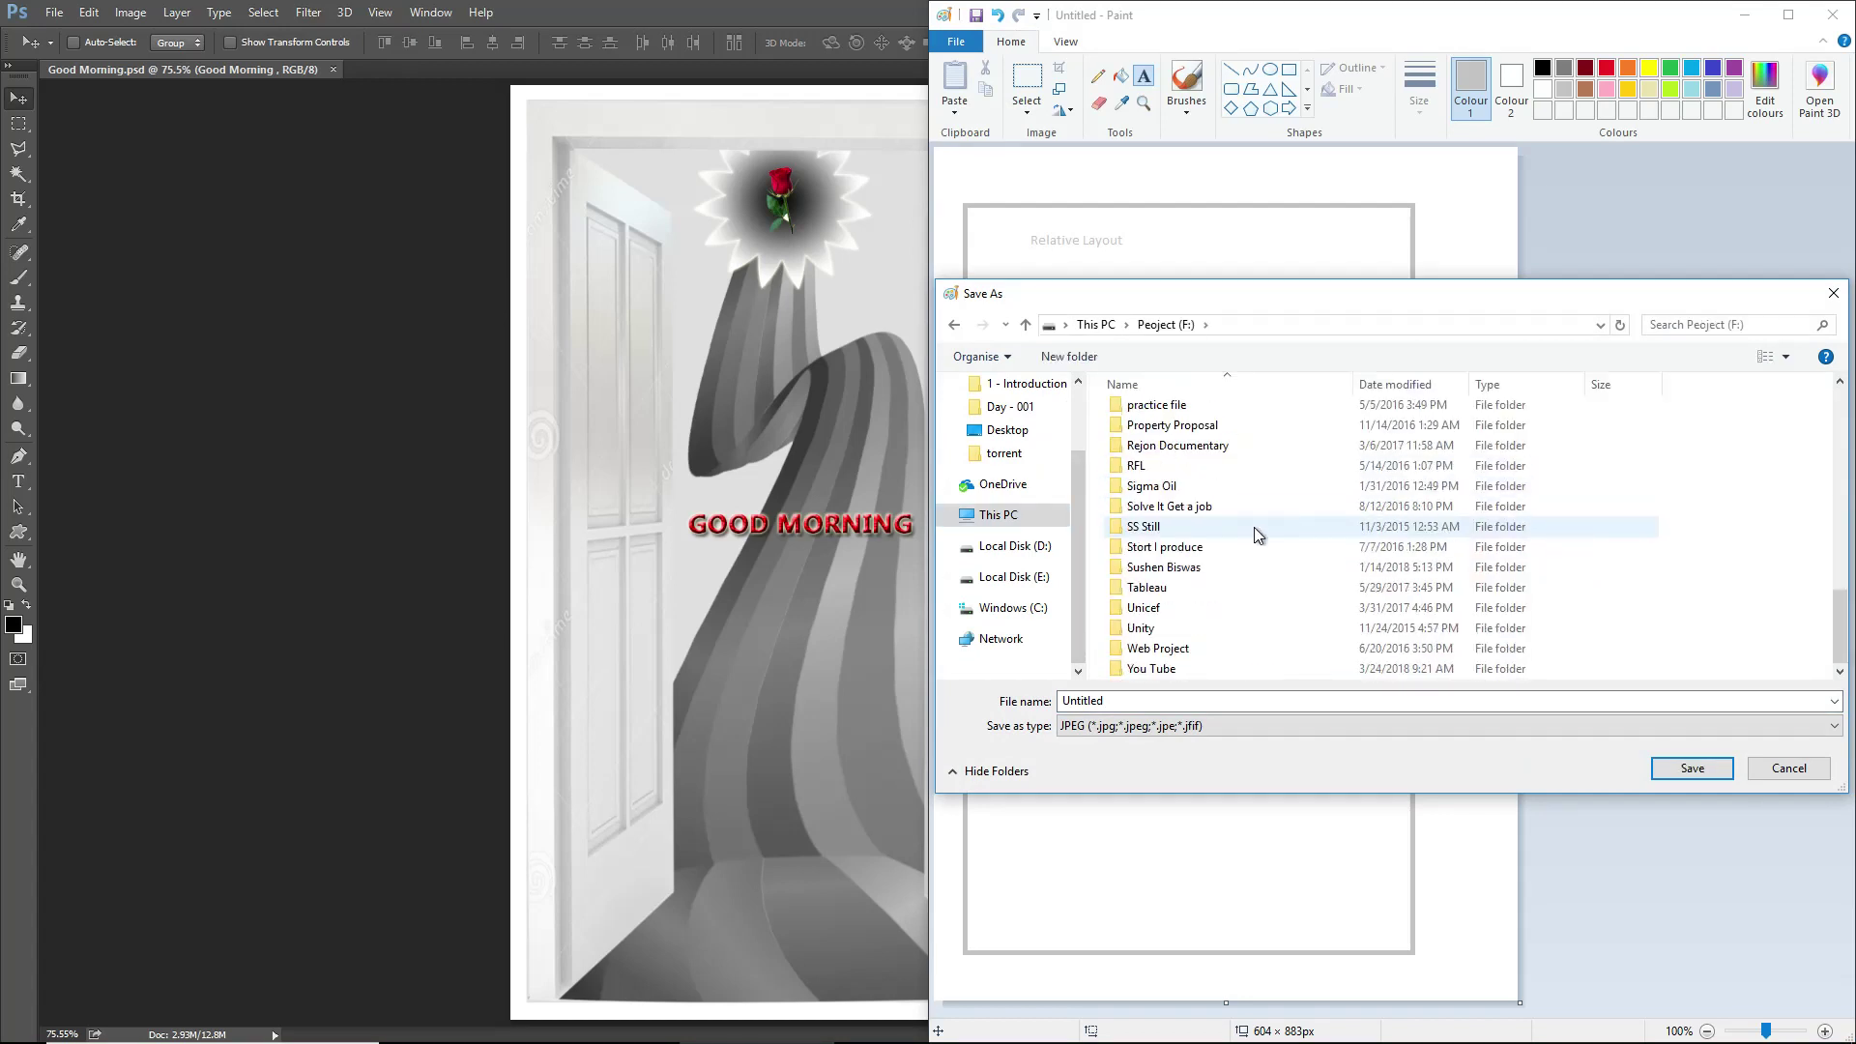
scroll(1255, 526, up, 3)
scroll(1255, 526, up, 3)
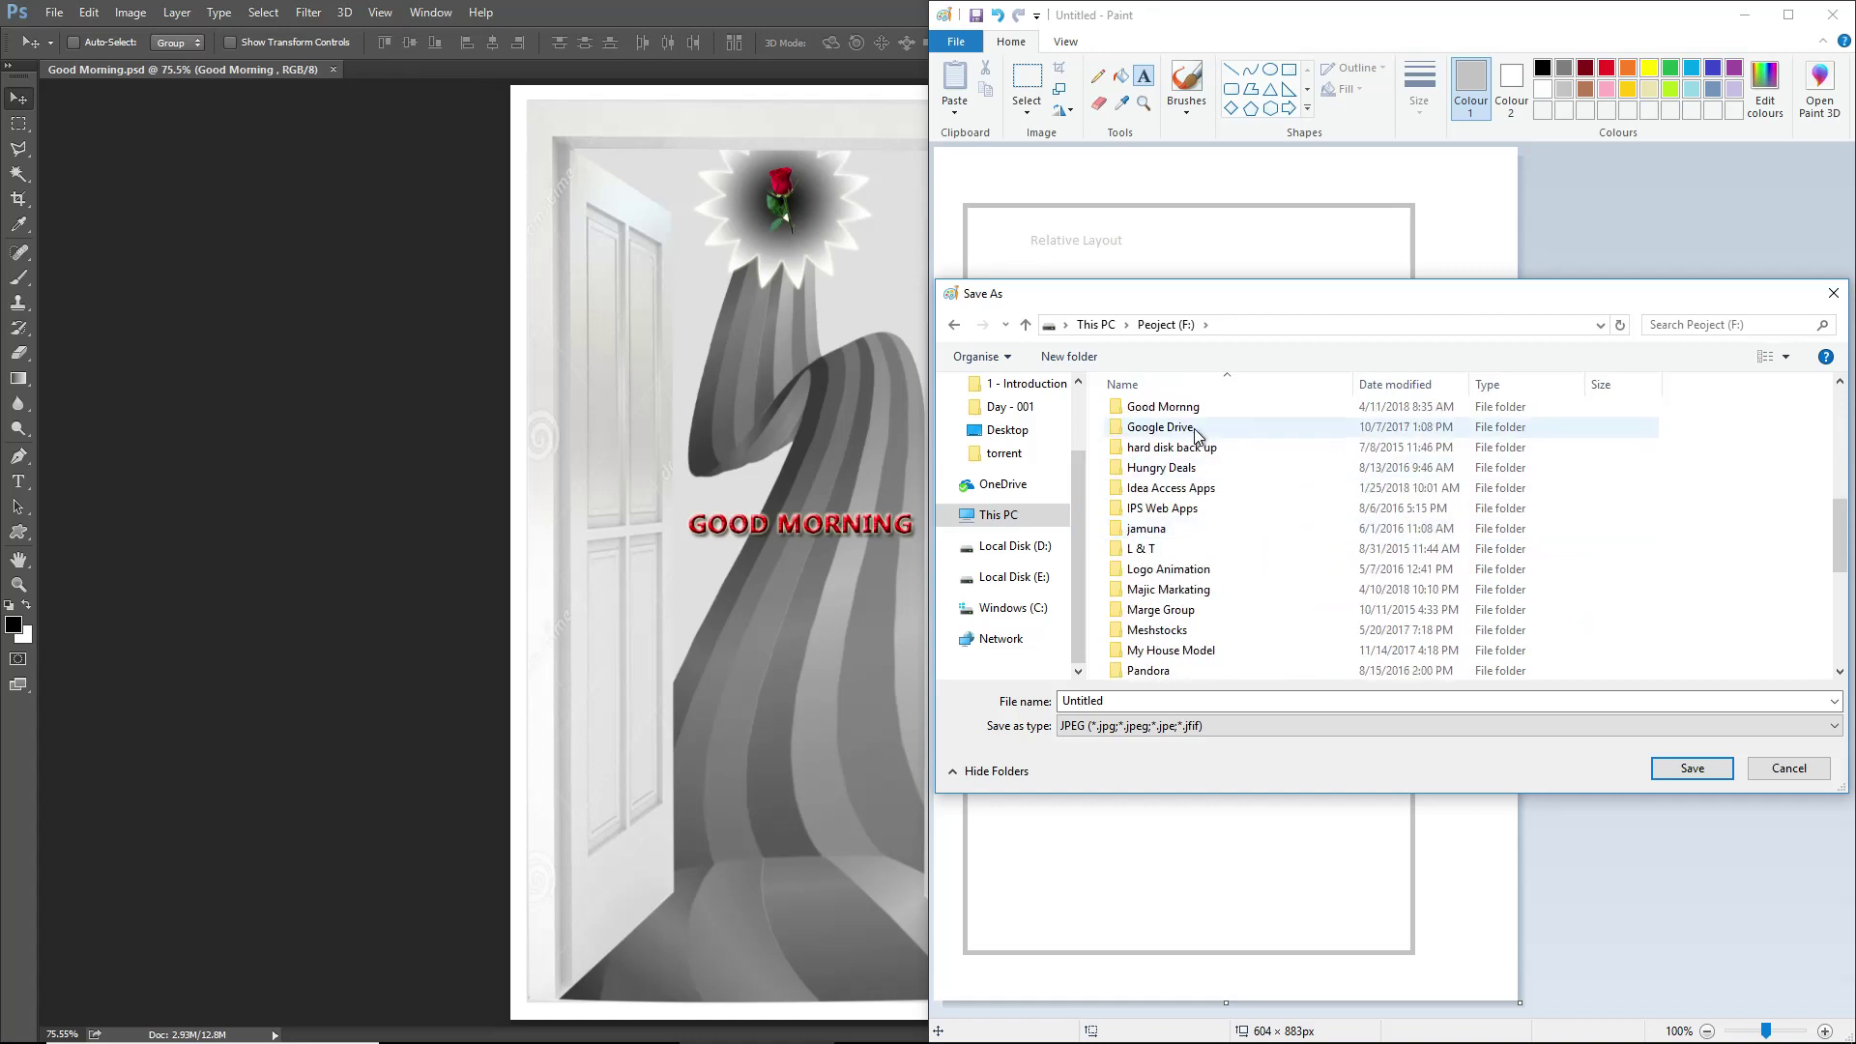
- Correct the name of the misspelled "Good Mornng" folder on the F: drive to "Good Morning"
click(1254, 411)
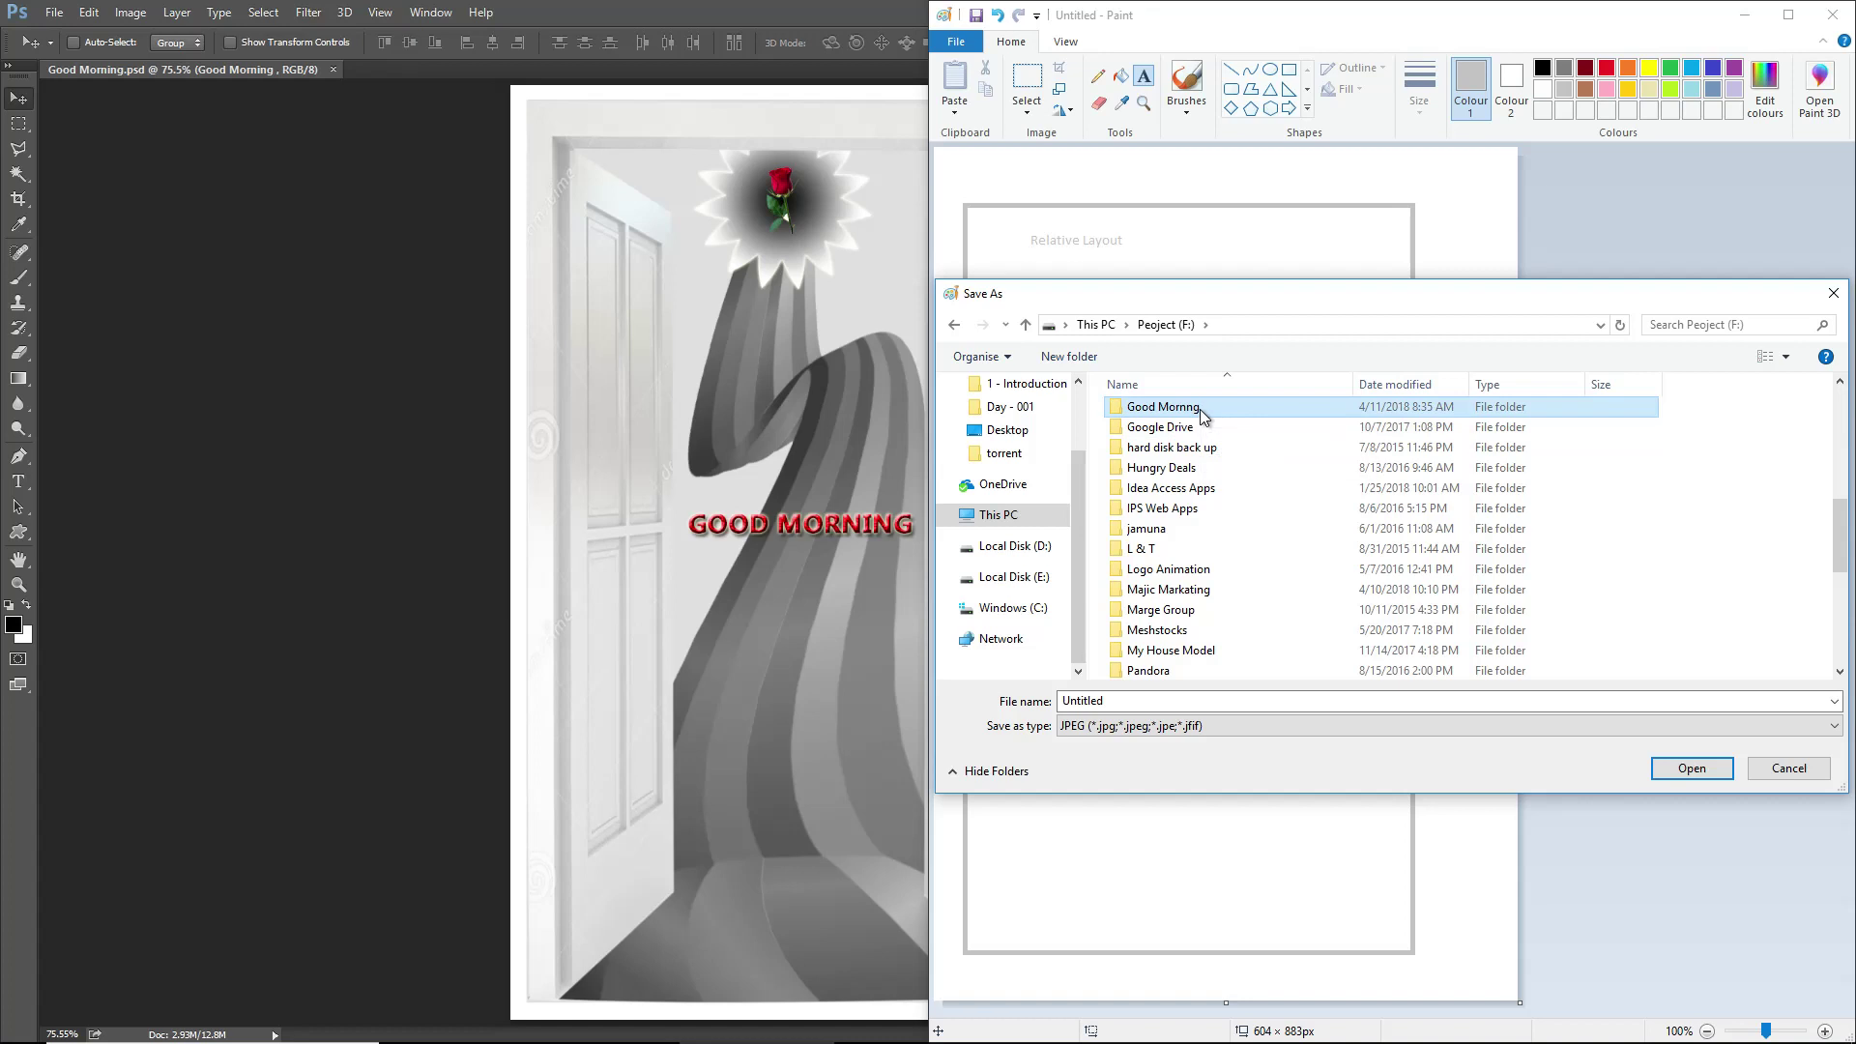
right_click(1206, 417)
click(1268, 882)
click(1179, 407)
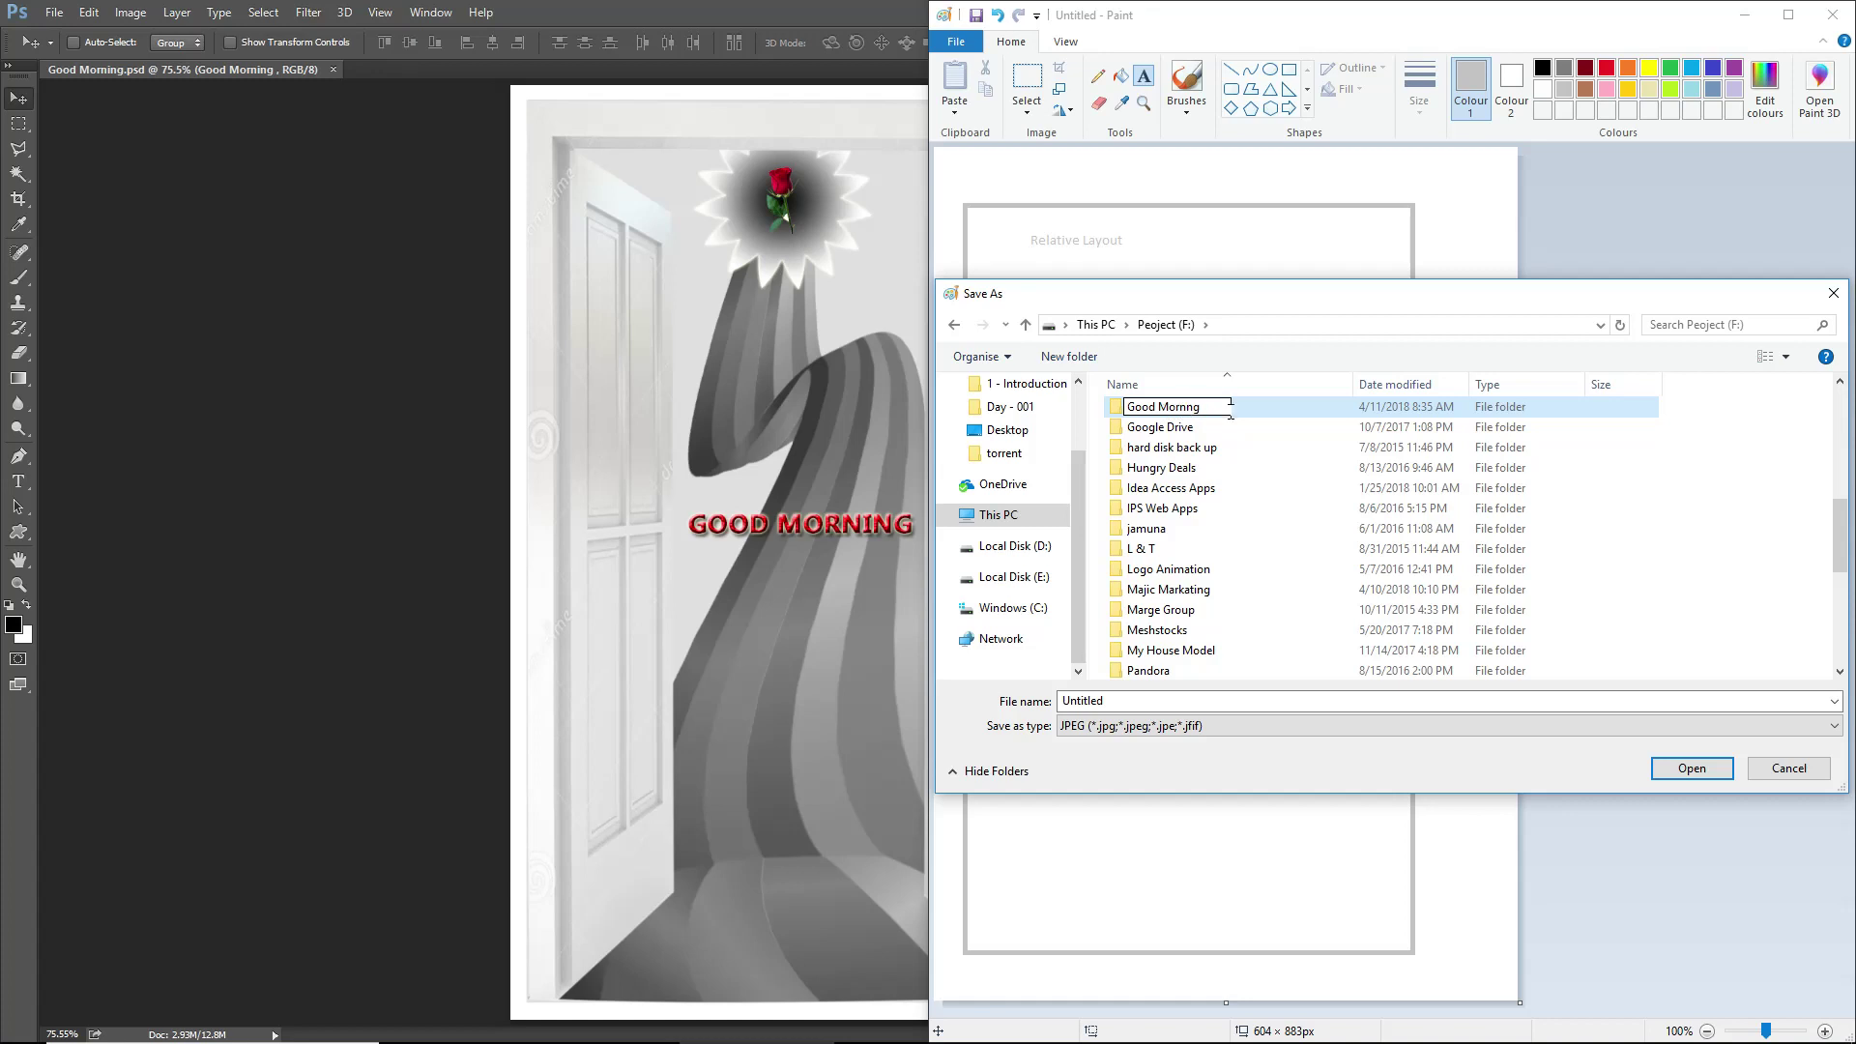
text(i)
key(Return)
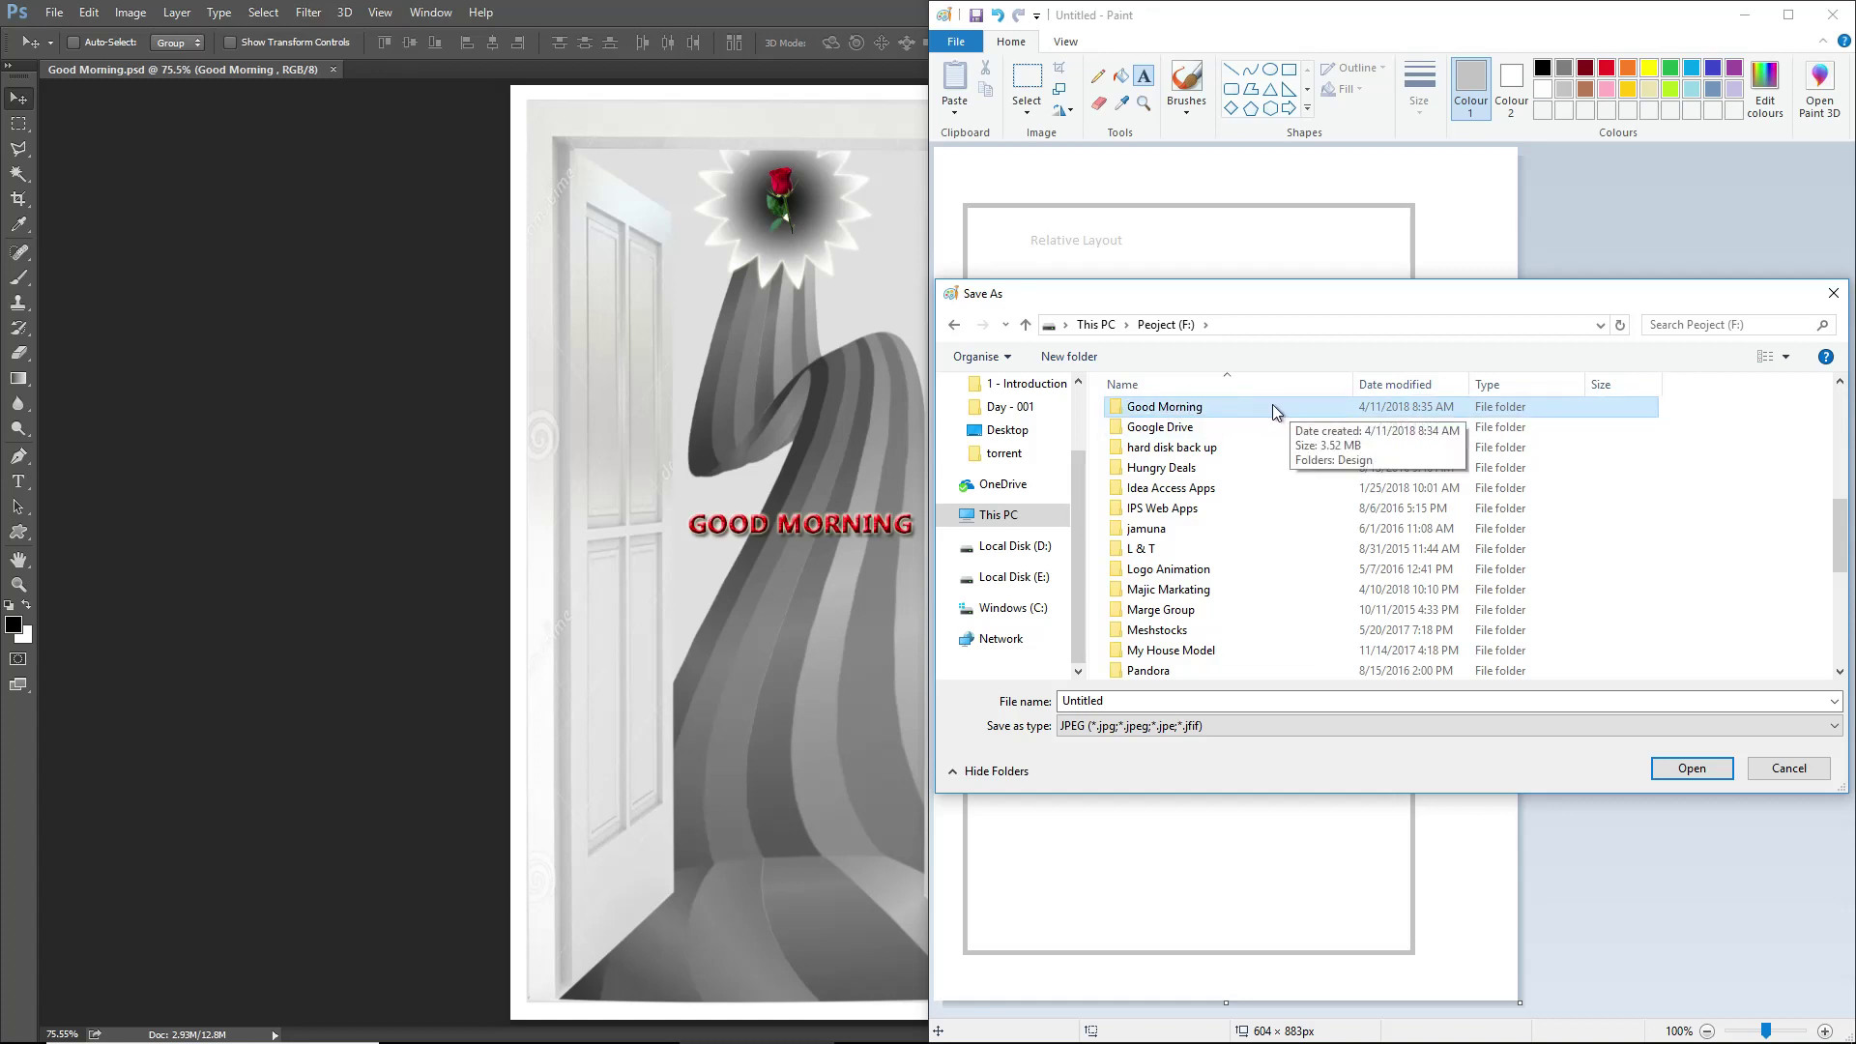
- Save the sketch as "Code Perception" in the Design folder inside the Good Morning folder
double_click(1268, 406)
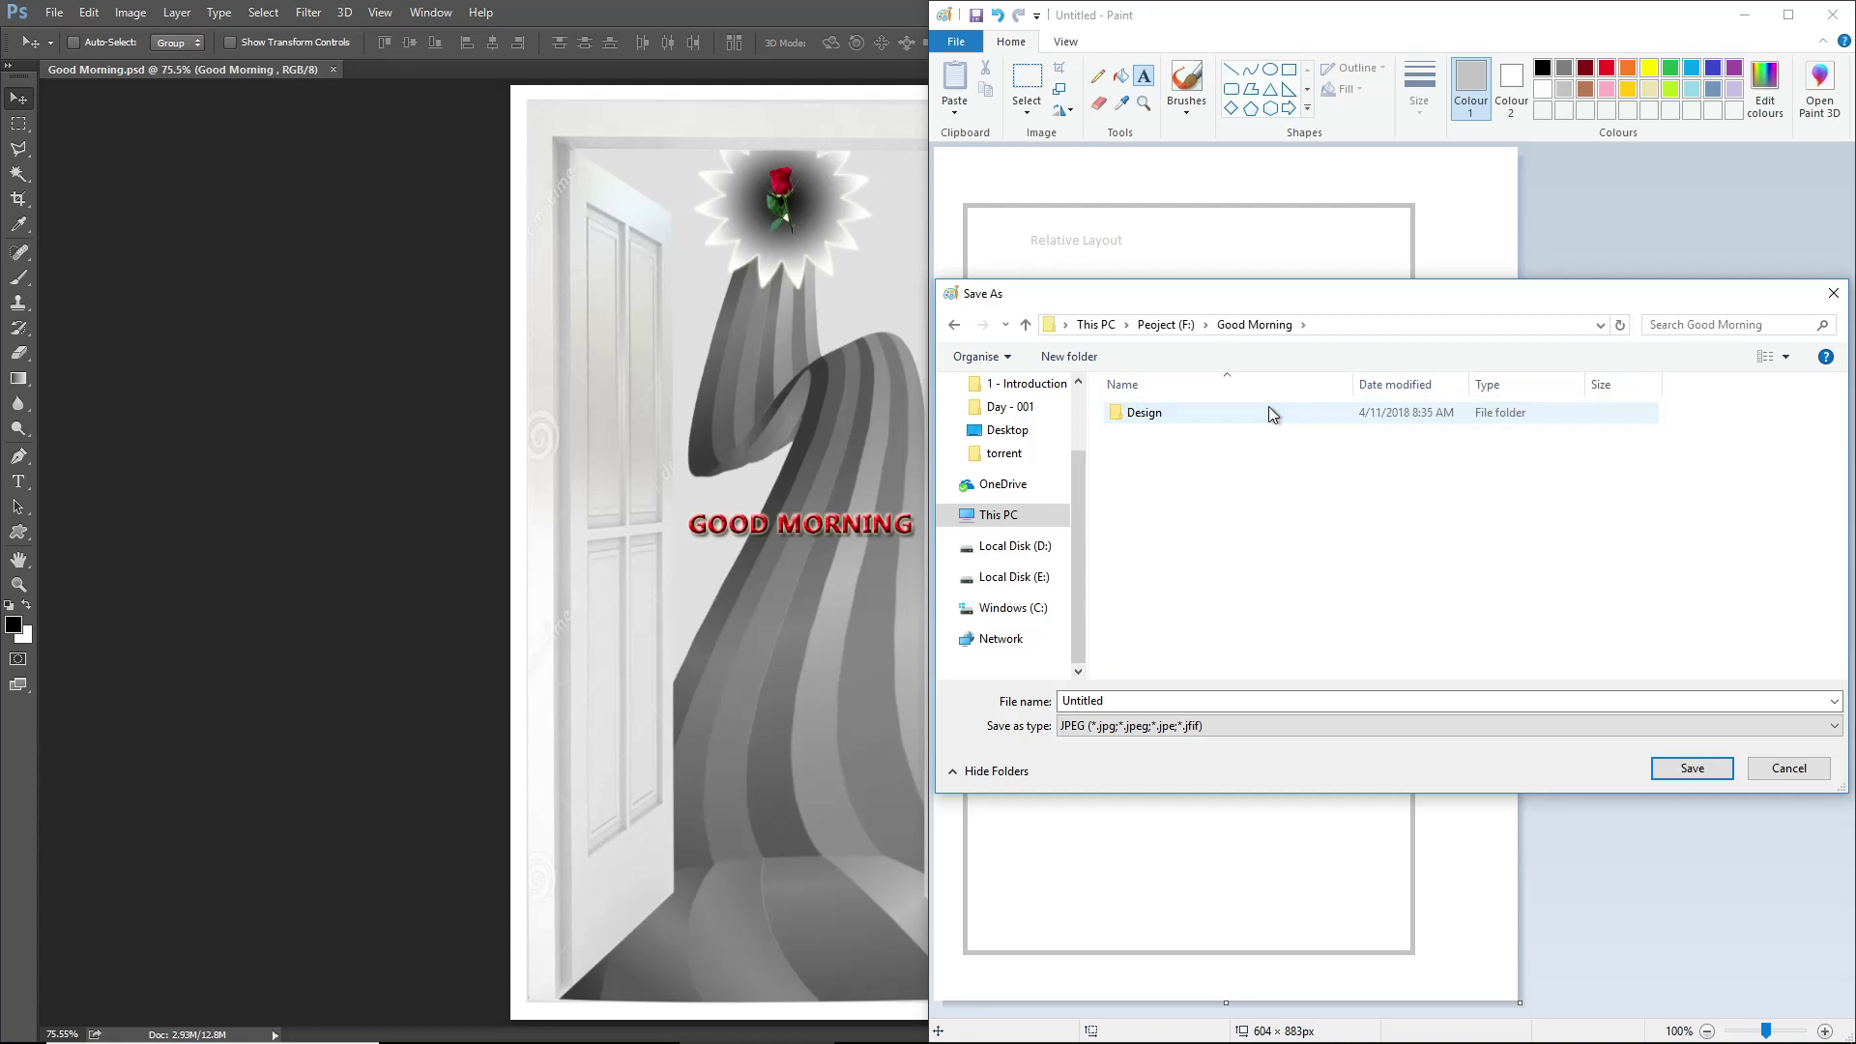
double_click(1169, 414)
click(1153, 695)
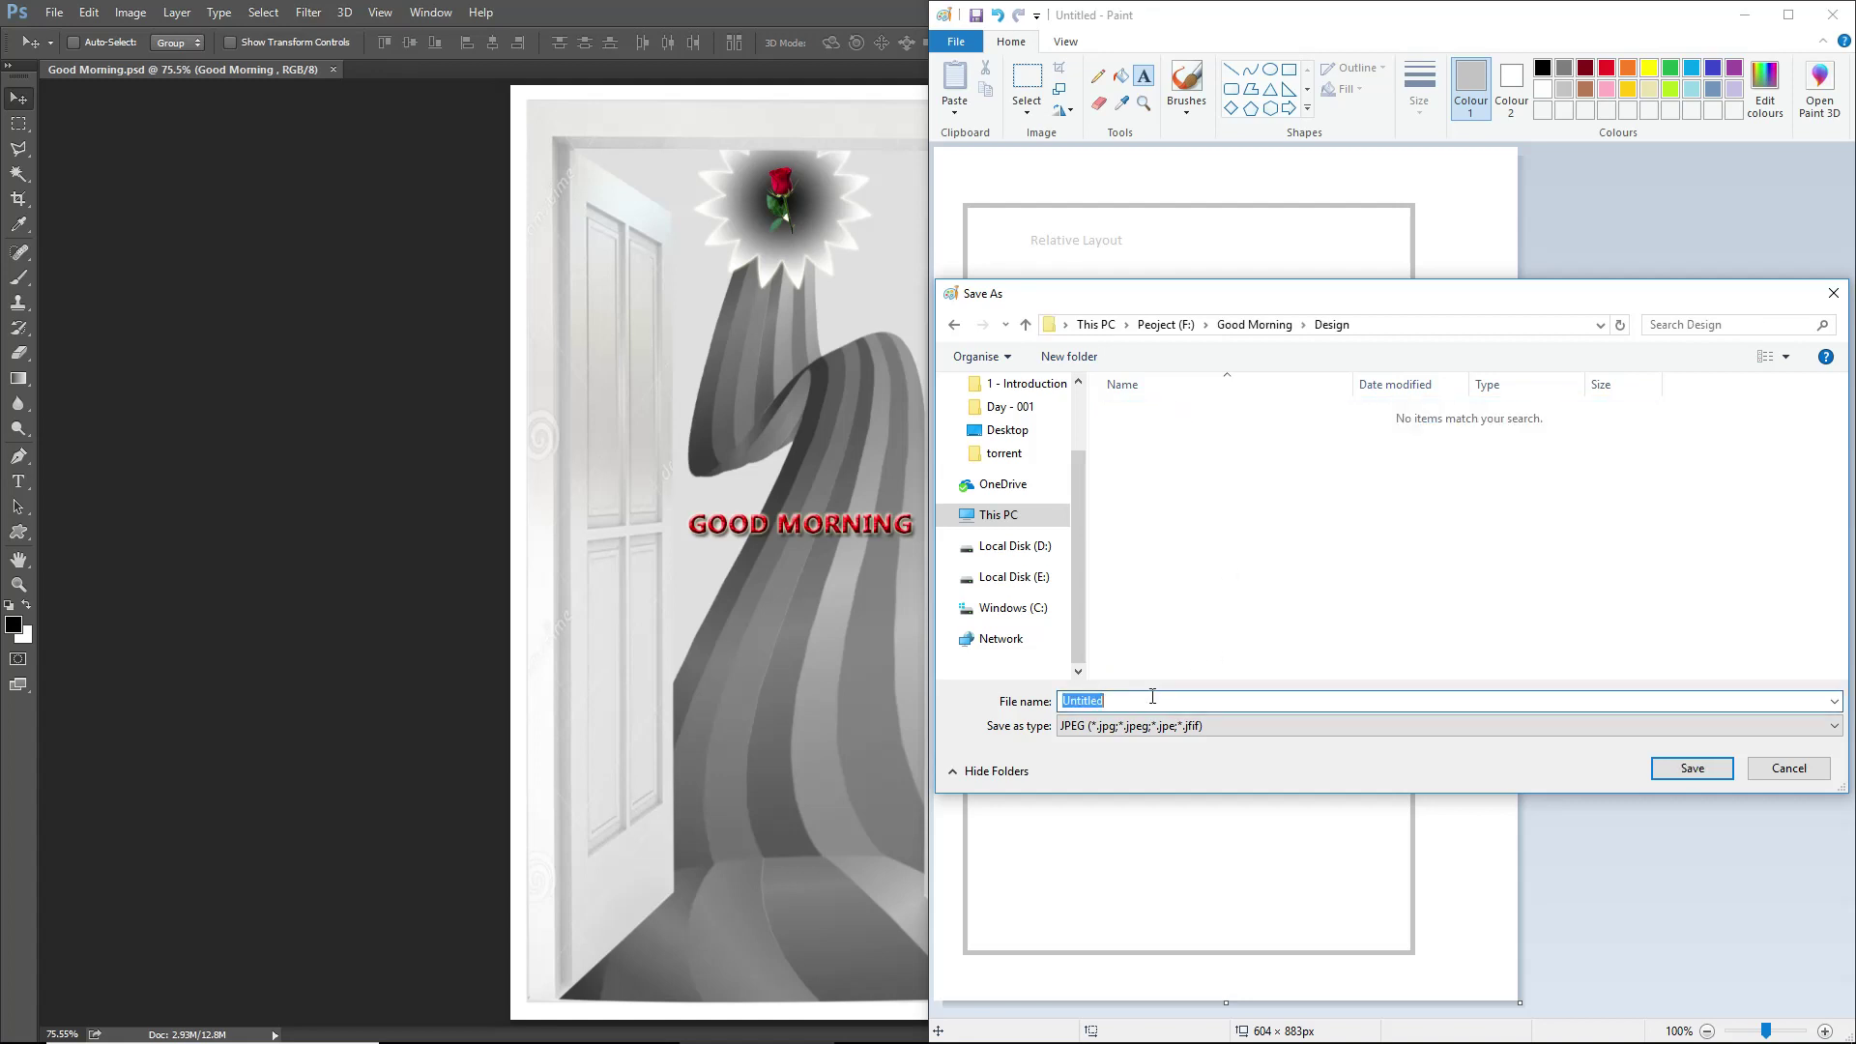
text(Code Perception)
click(1692, 770)
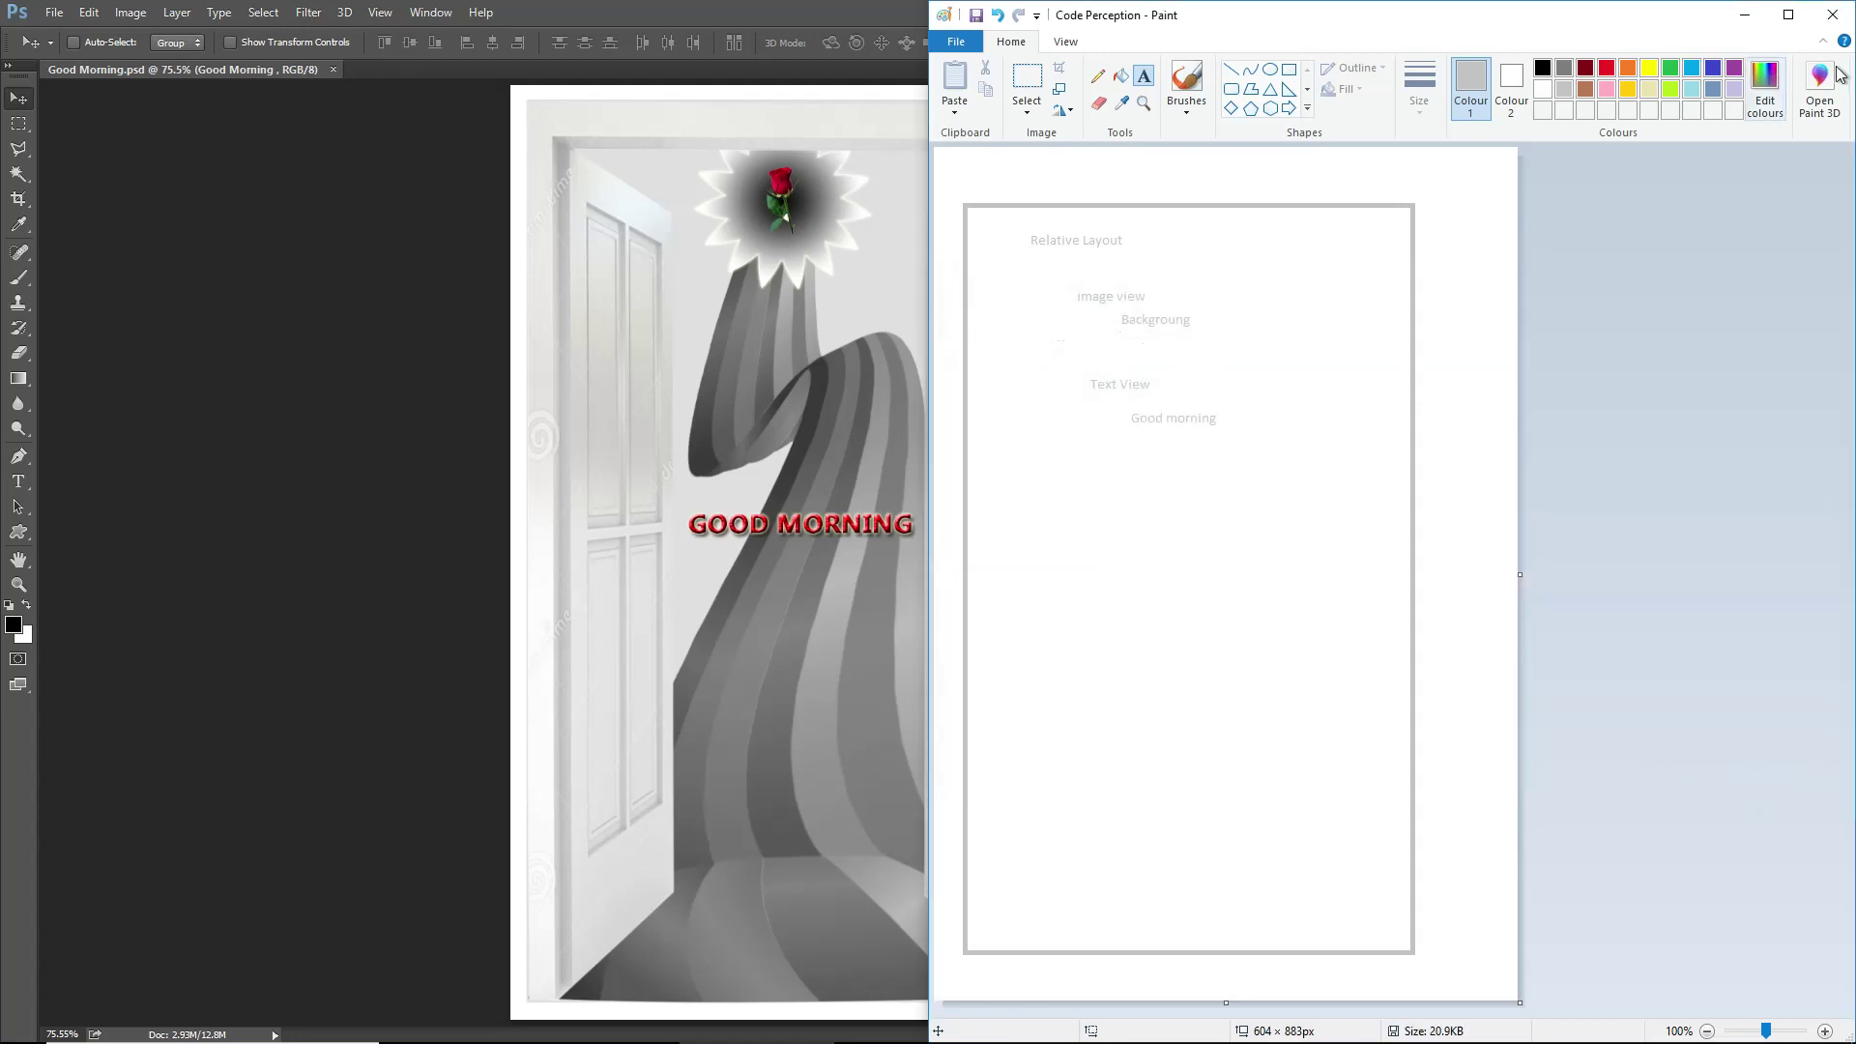
- Close Paint, switch to Chrome, close the road image search tab and minimize the browser
click(1830, 16)
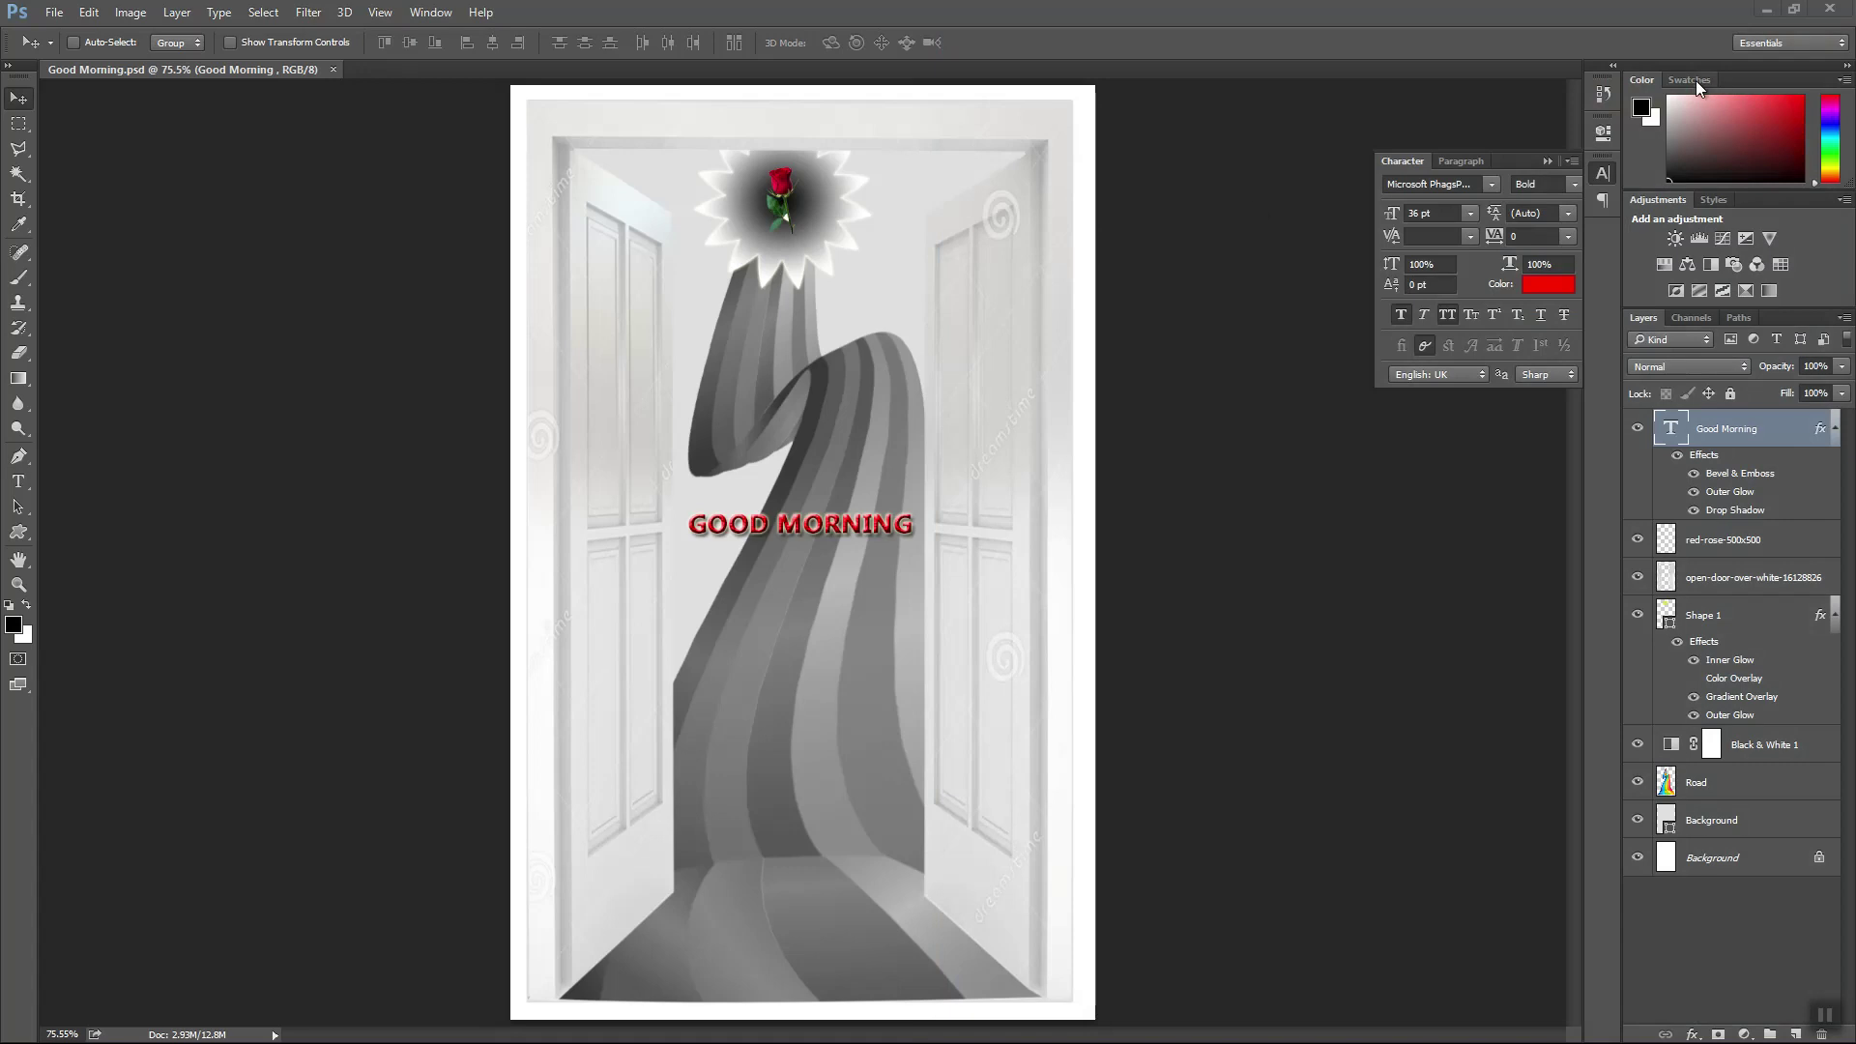
key(alt+Tab)
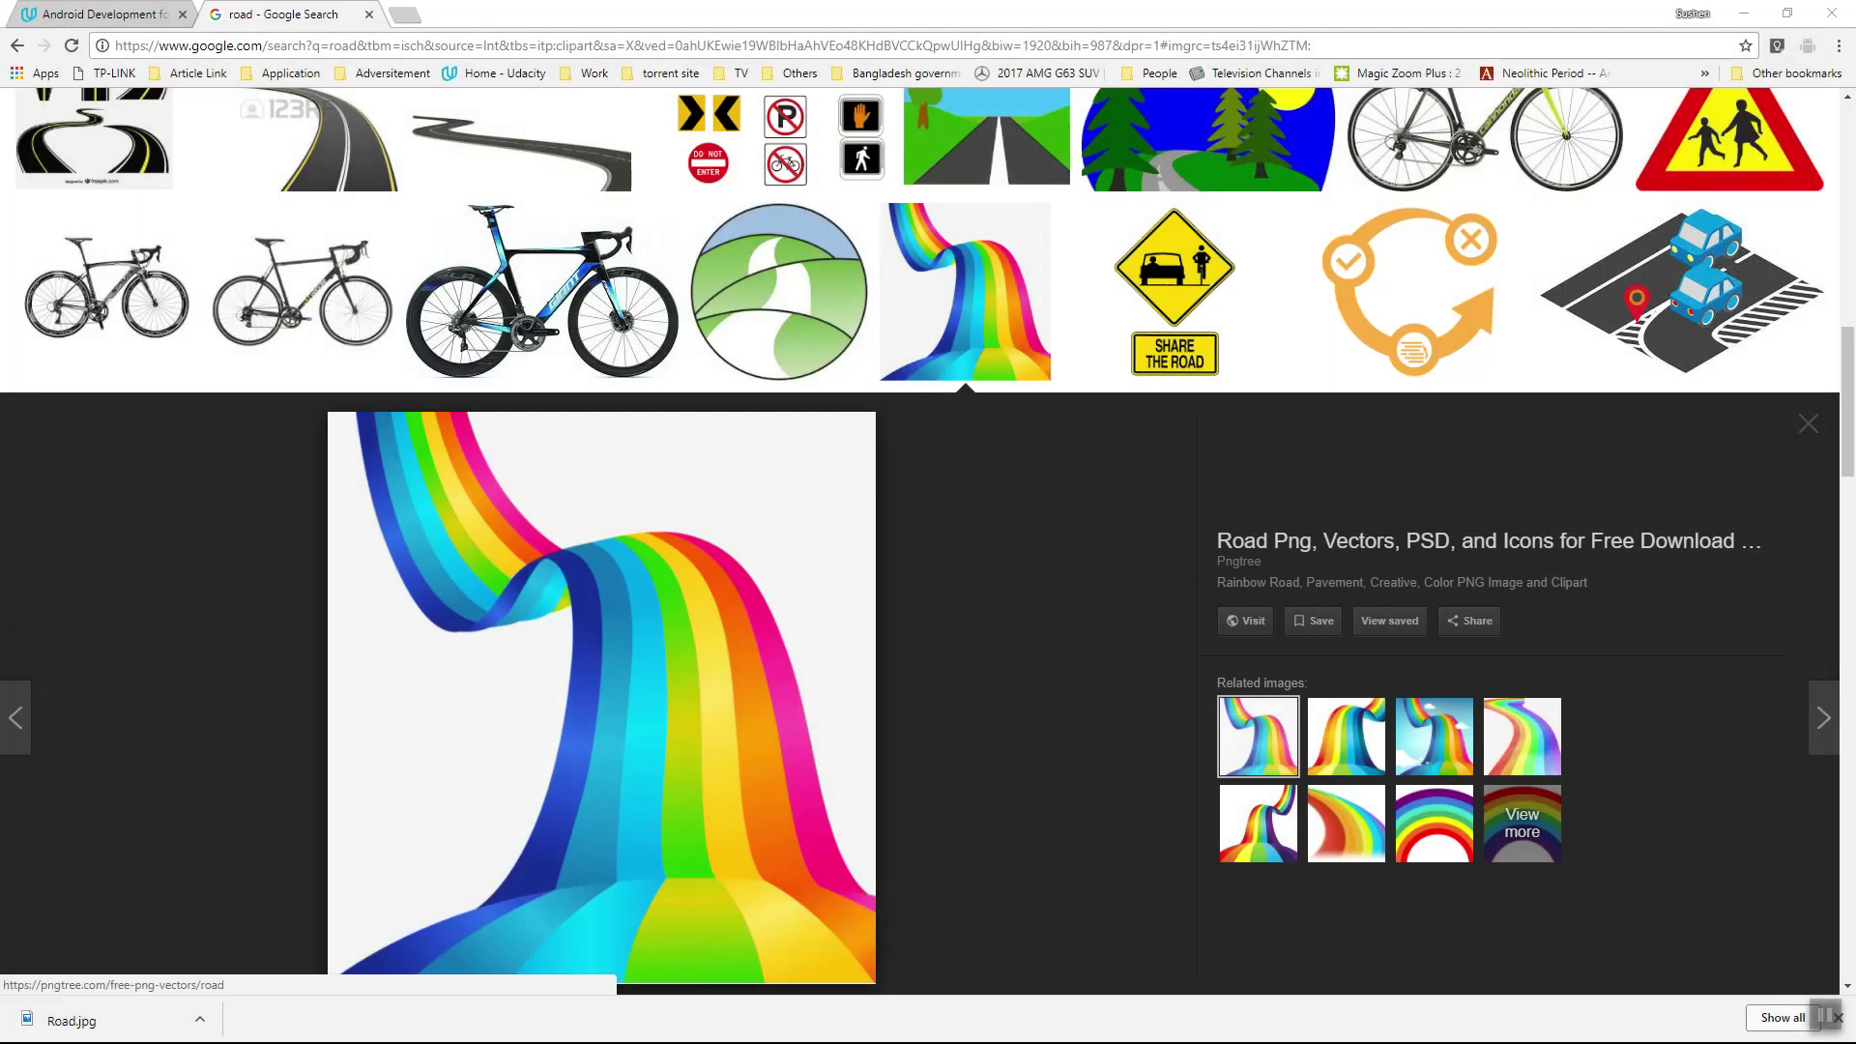
click(370, 14)
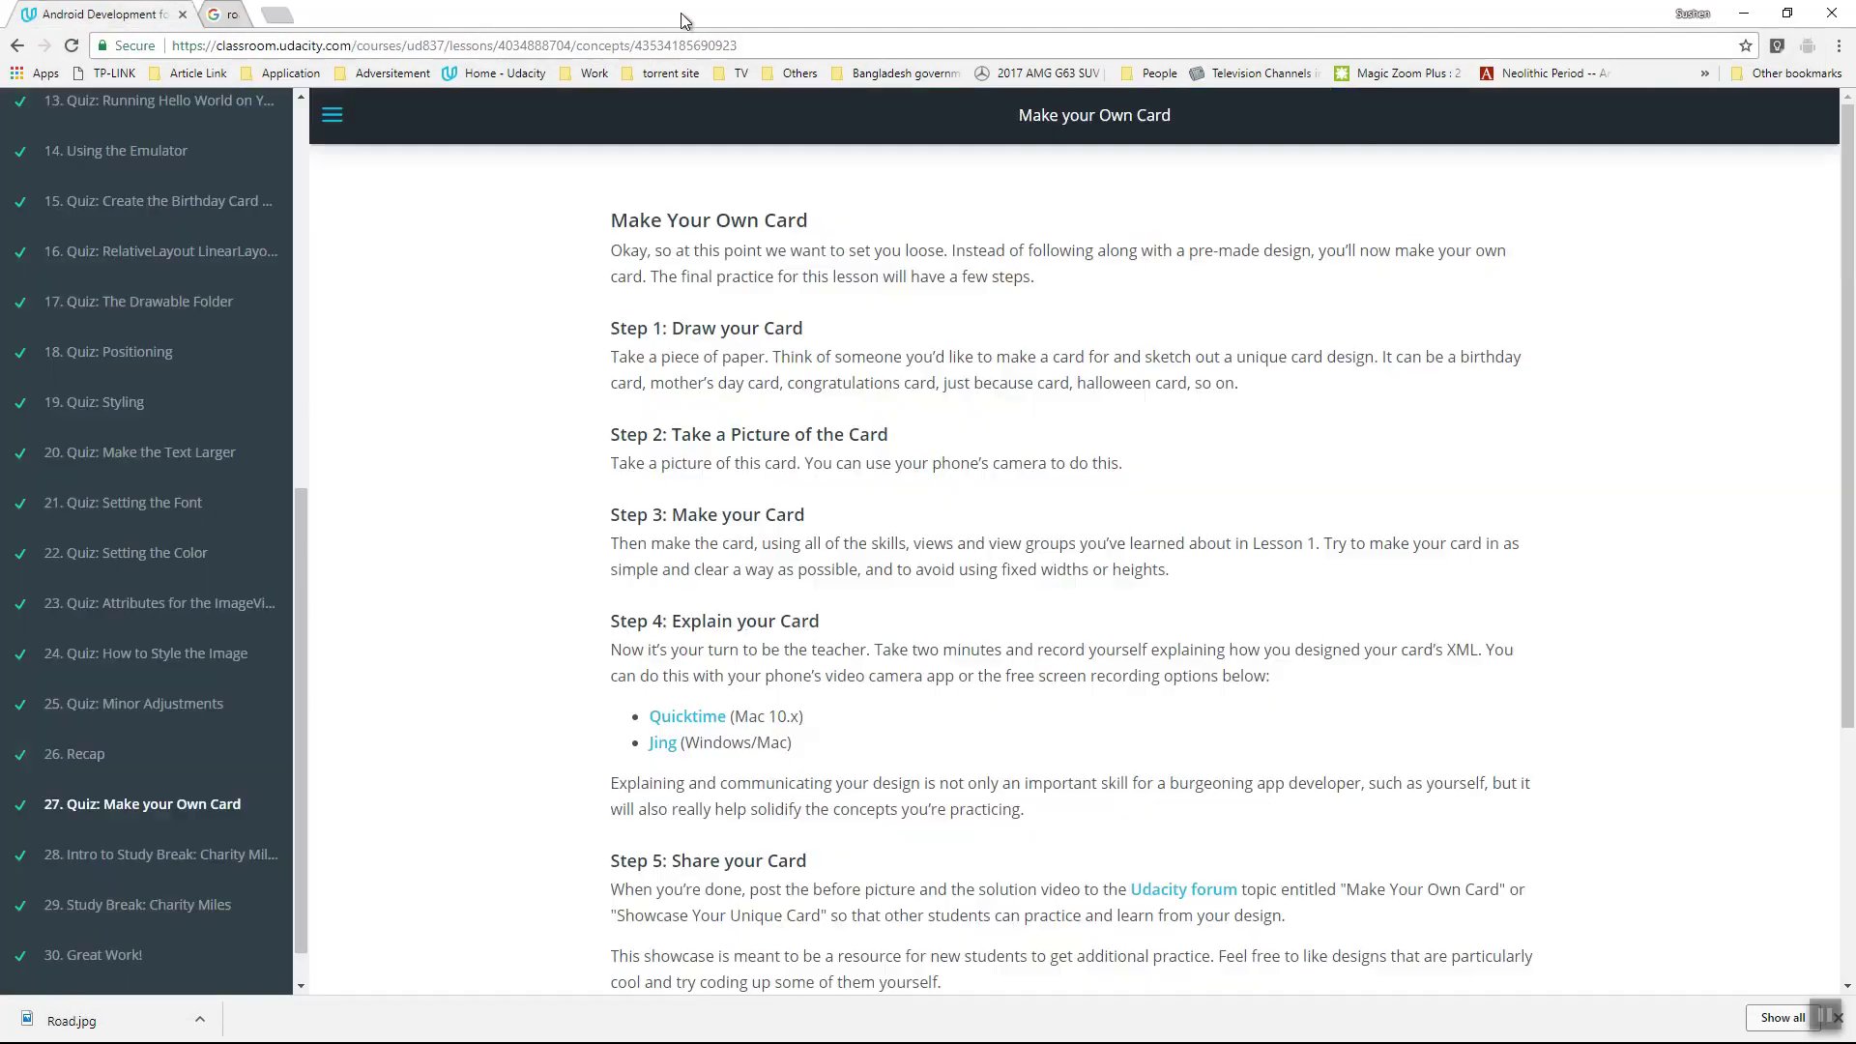
click(1737, 17)
- Open Android Studio and dismiss the Tip of the Day and the plugin update notification
mouse_move(833, 1010)
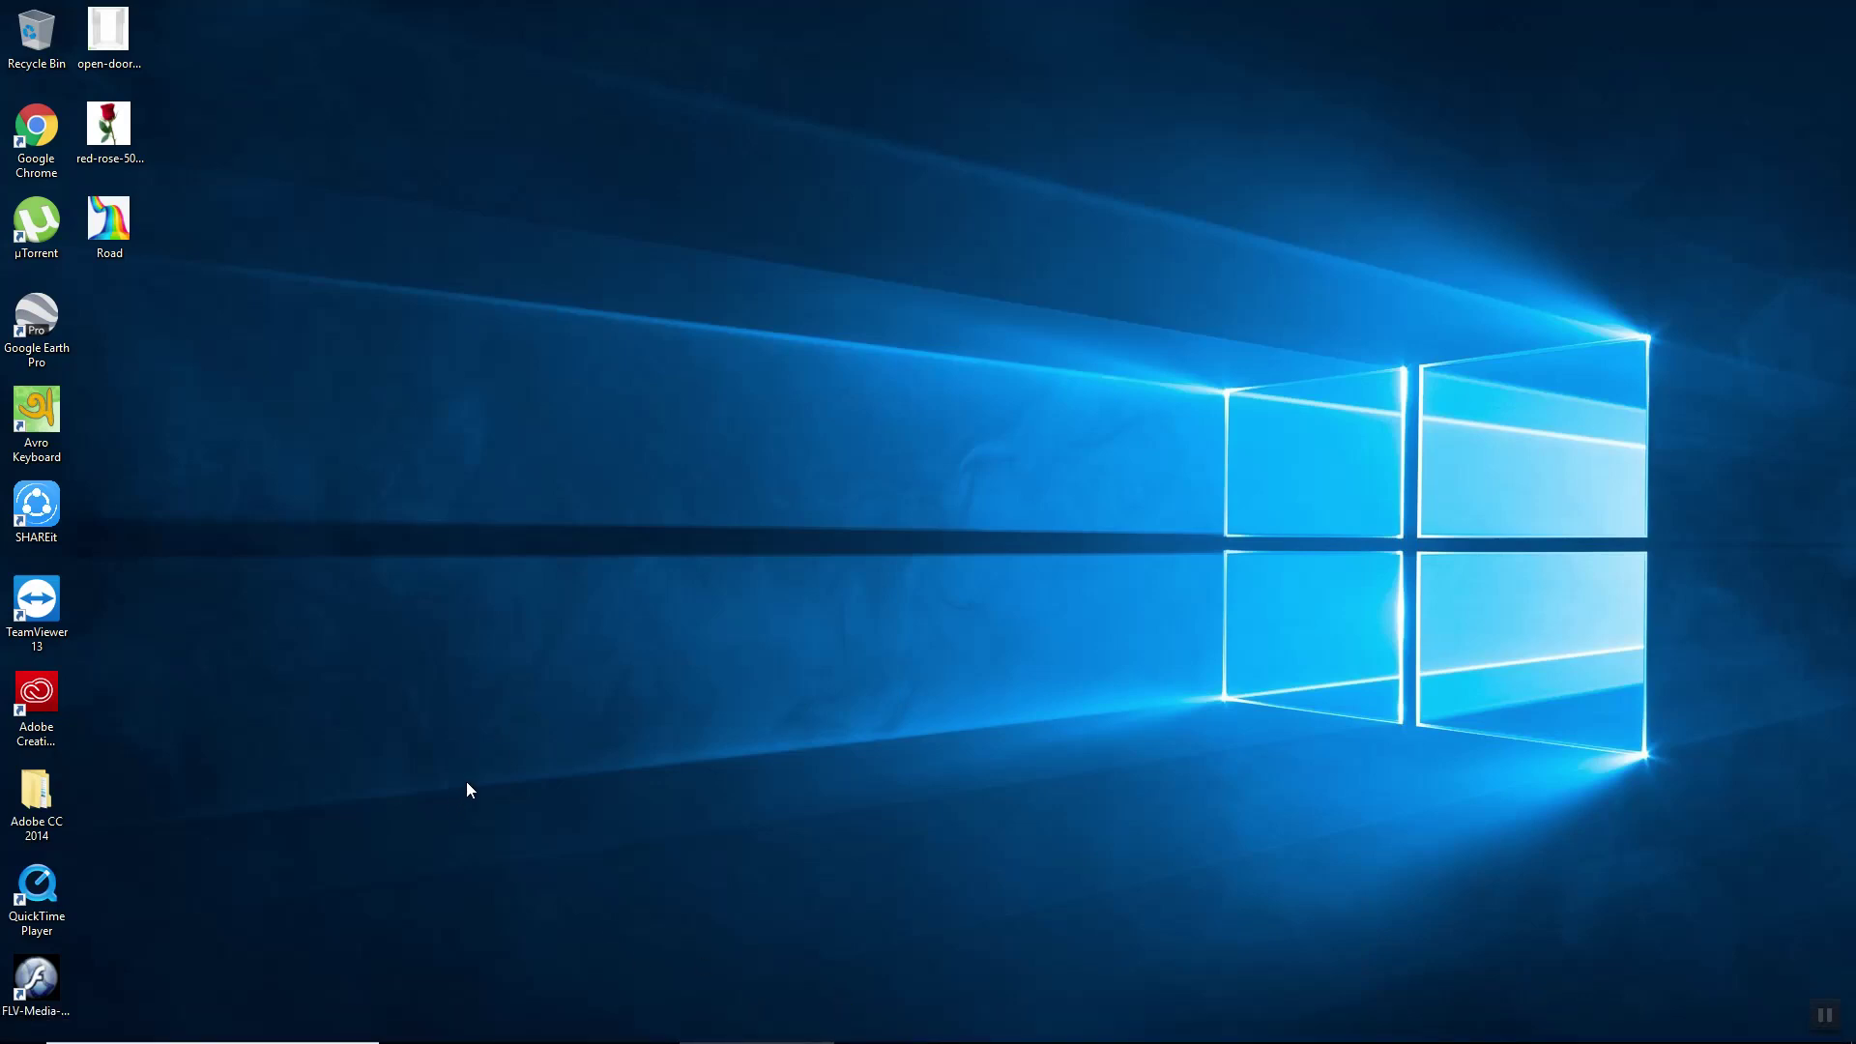
click(465, 1028)
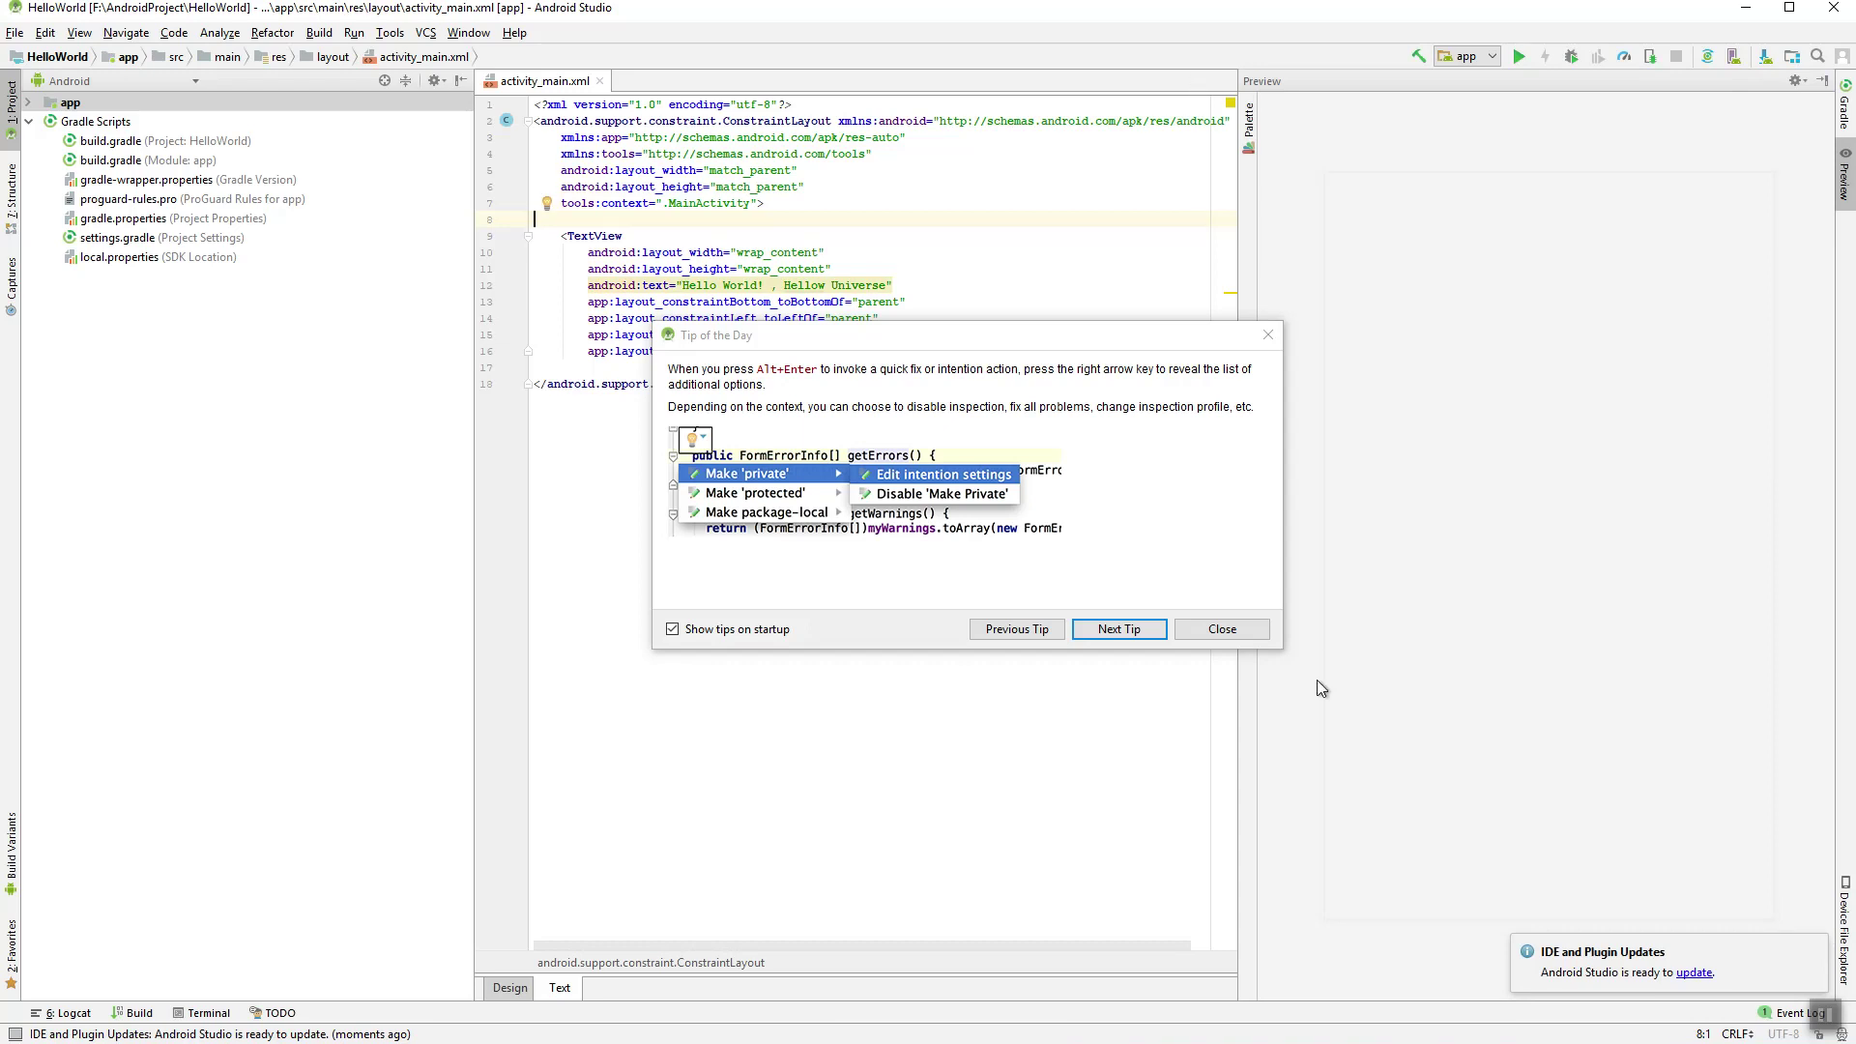
click(1219, 629)
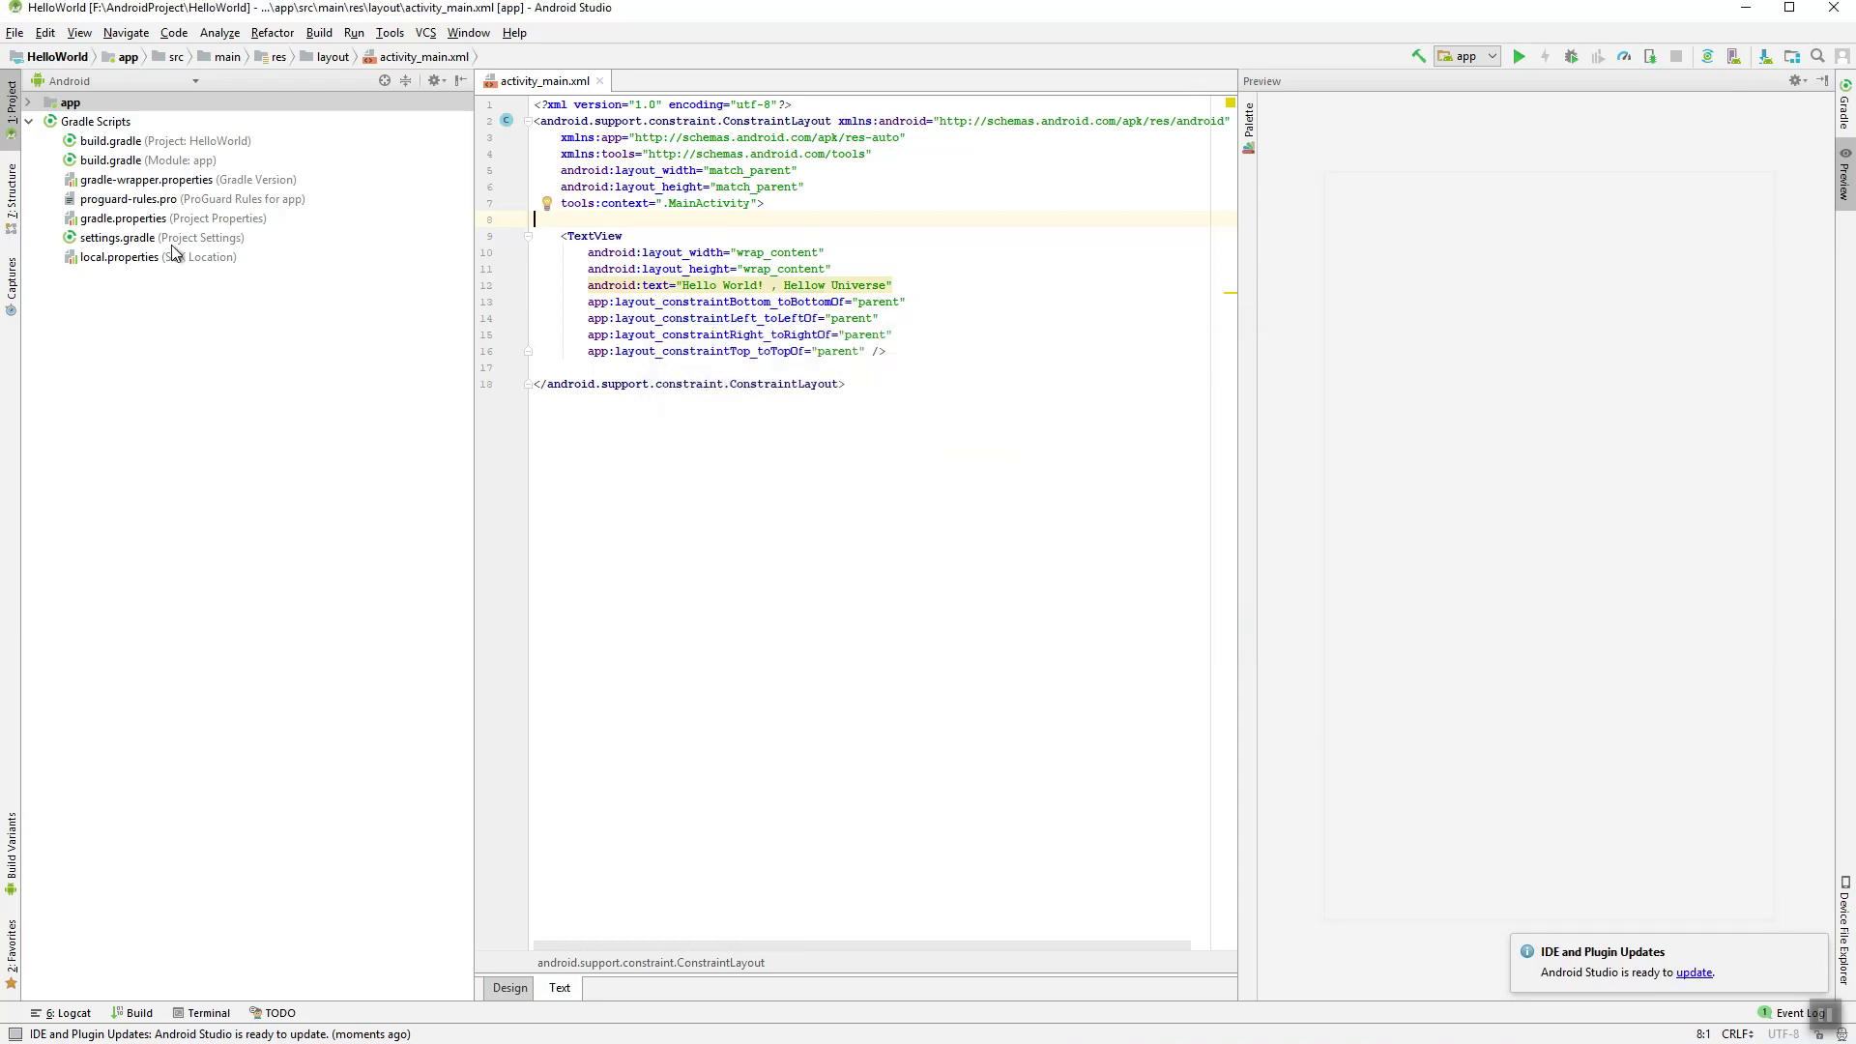
click(14, 33)
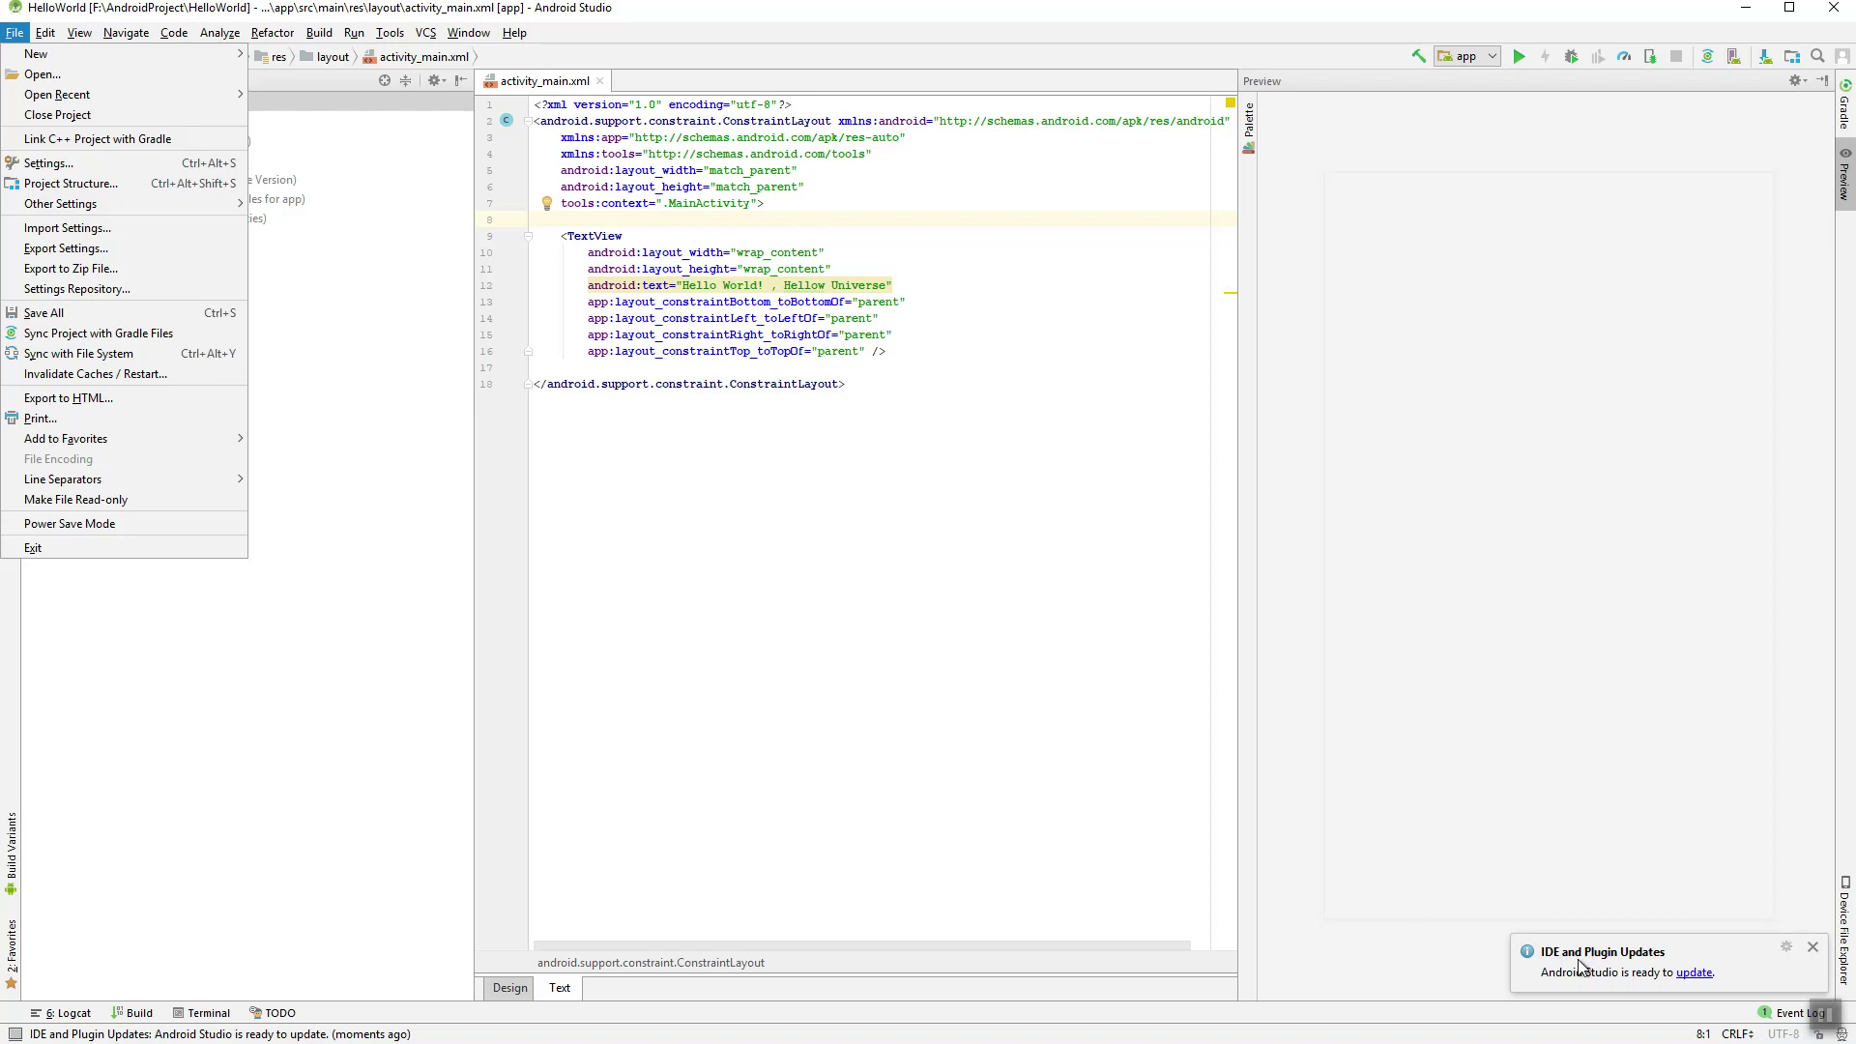
click(1812, 948)
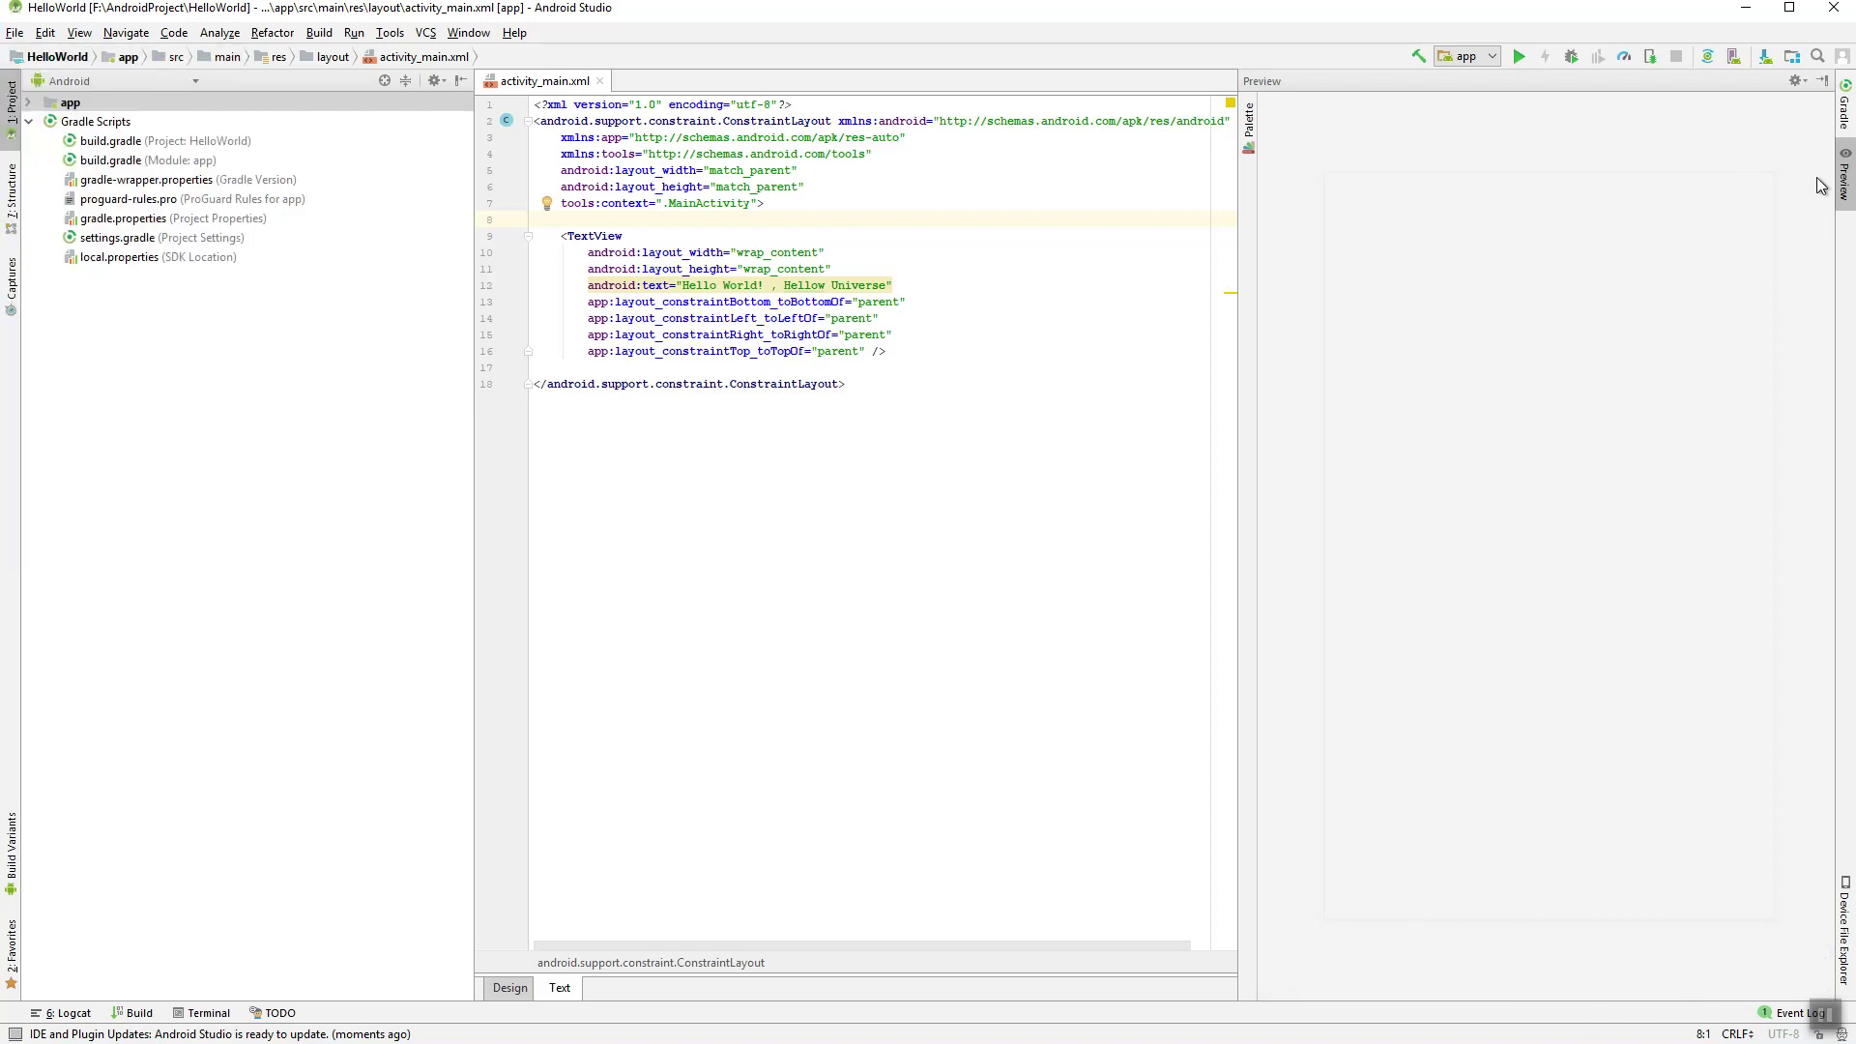
- Reload the layout preview of activity_main.xml and check the available deployment targets without launching the app
click(1846, 177)
click(1846, 177)
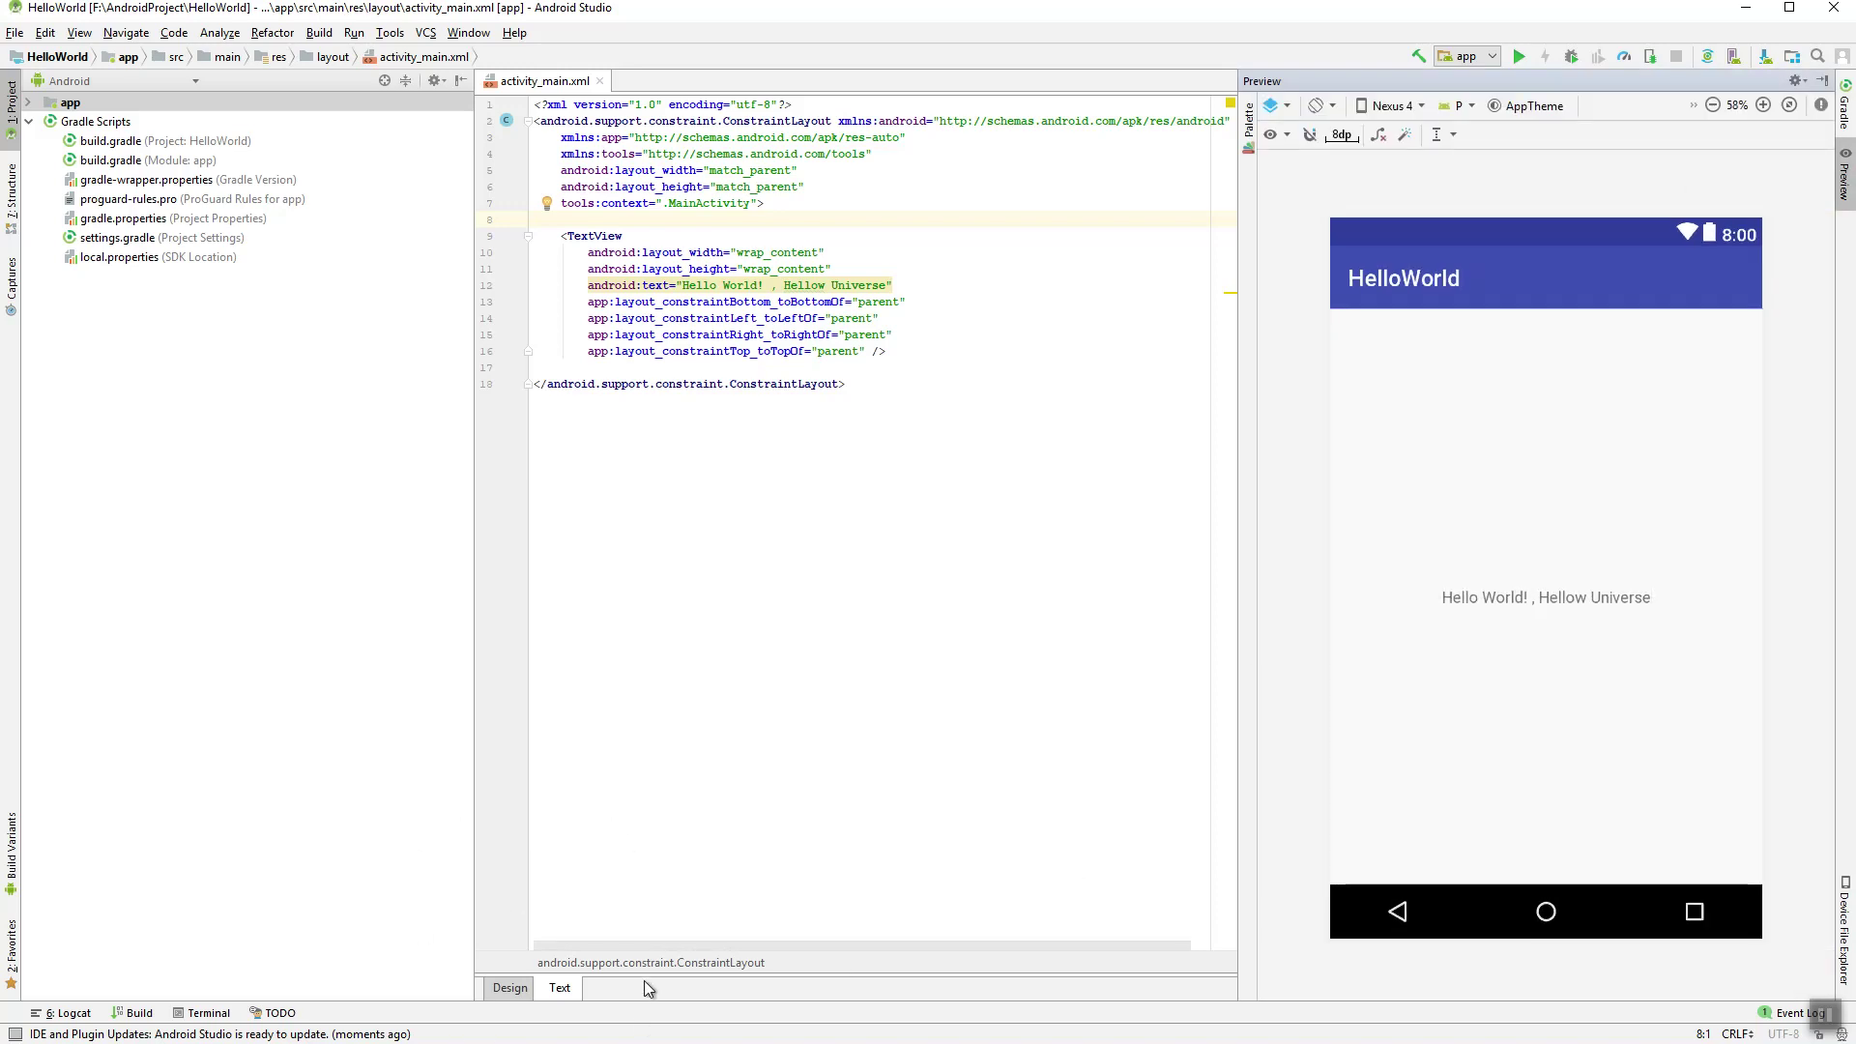
click(1519, 56)
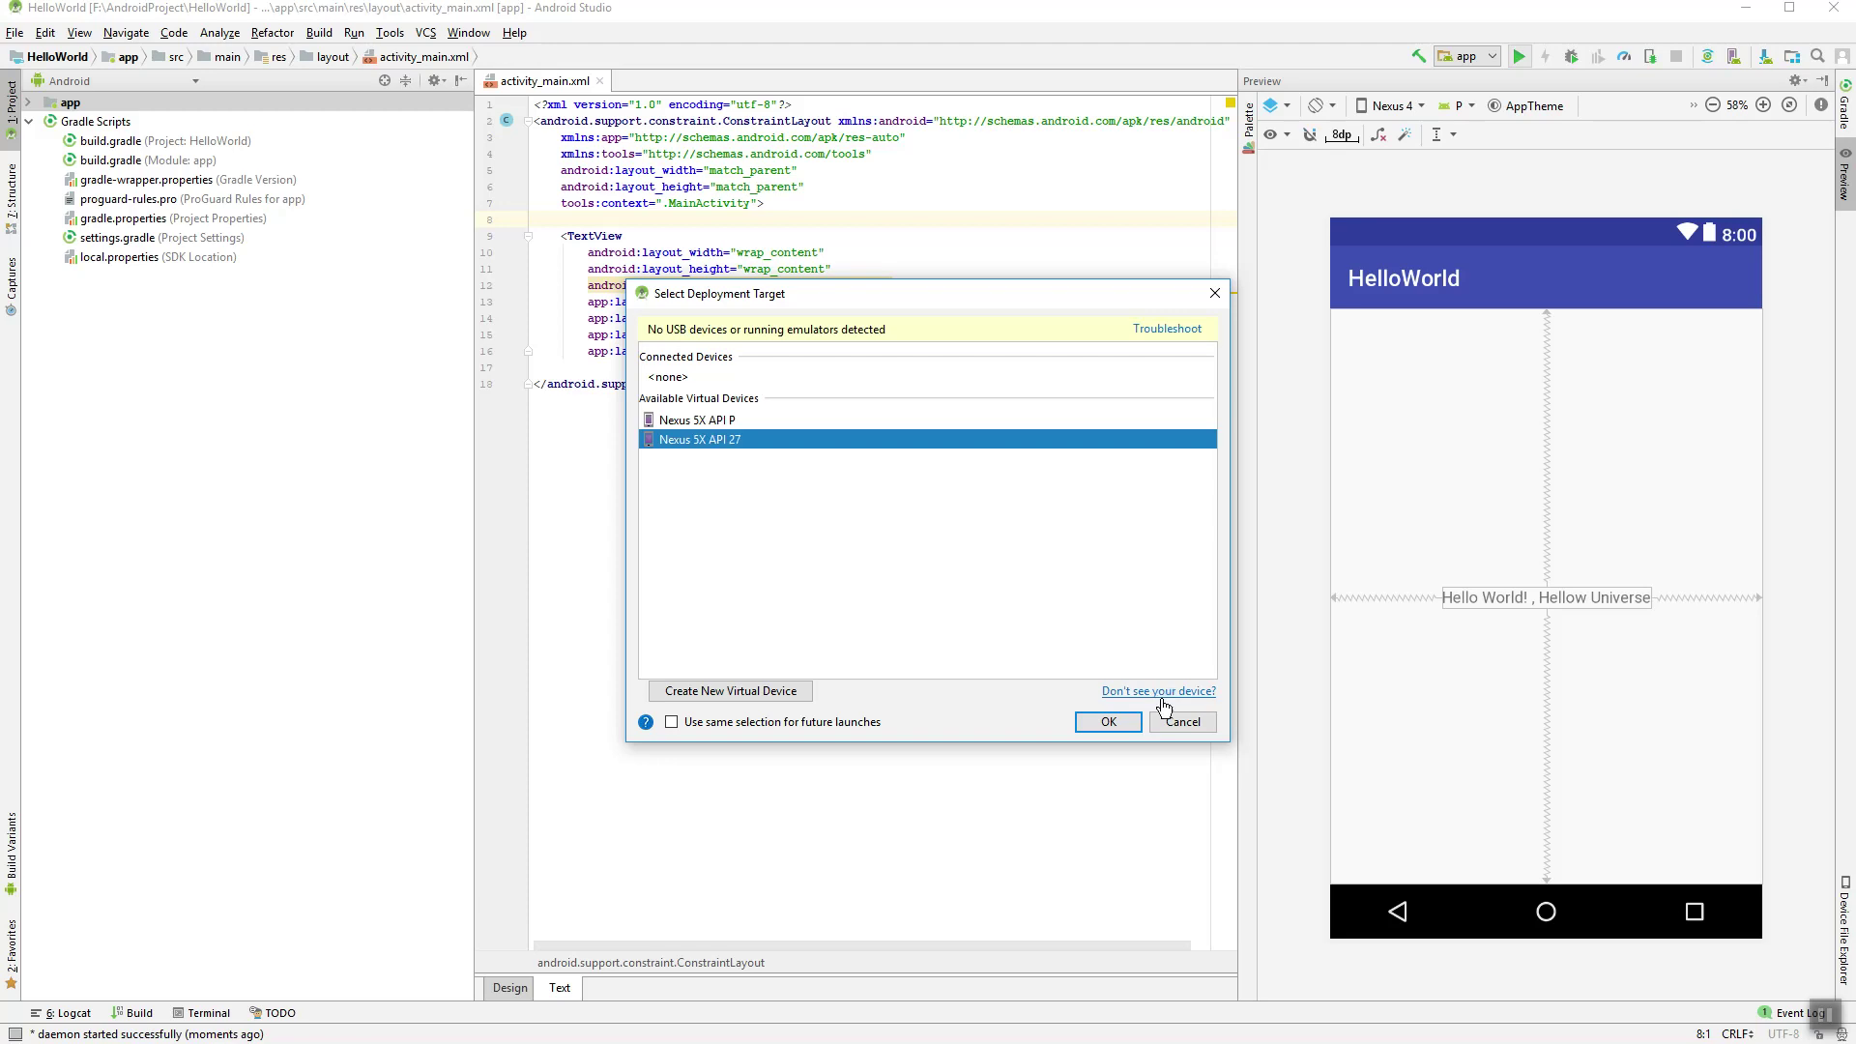
click(1180, 720)
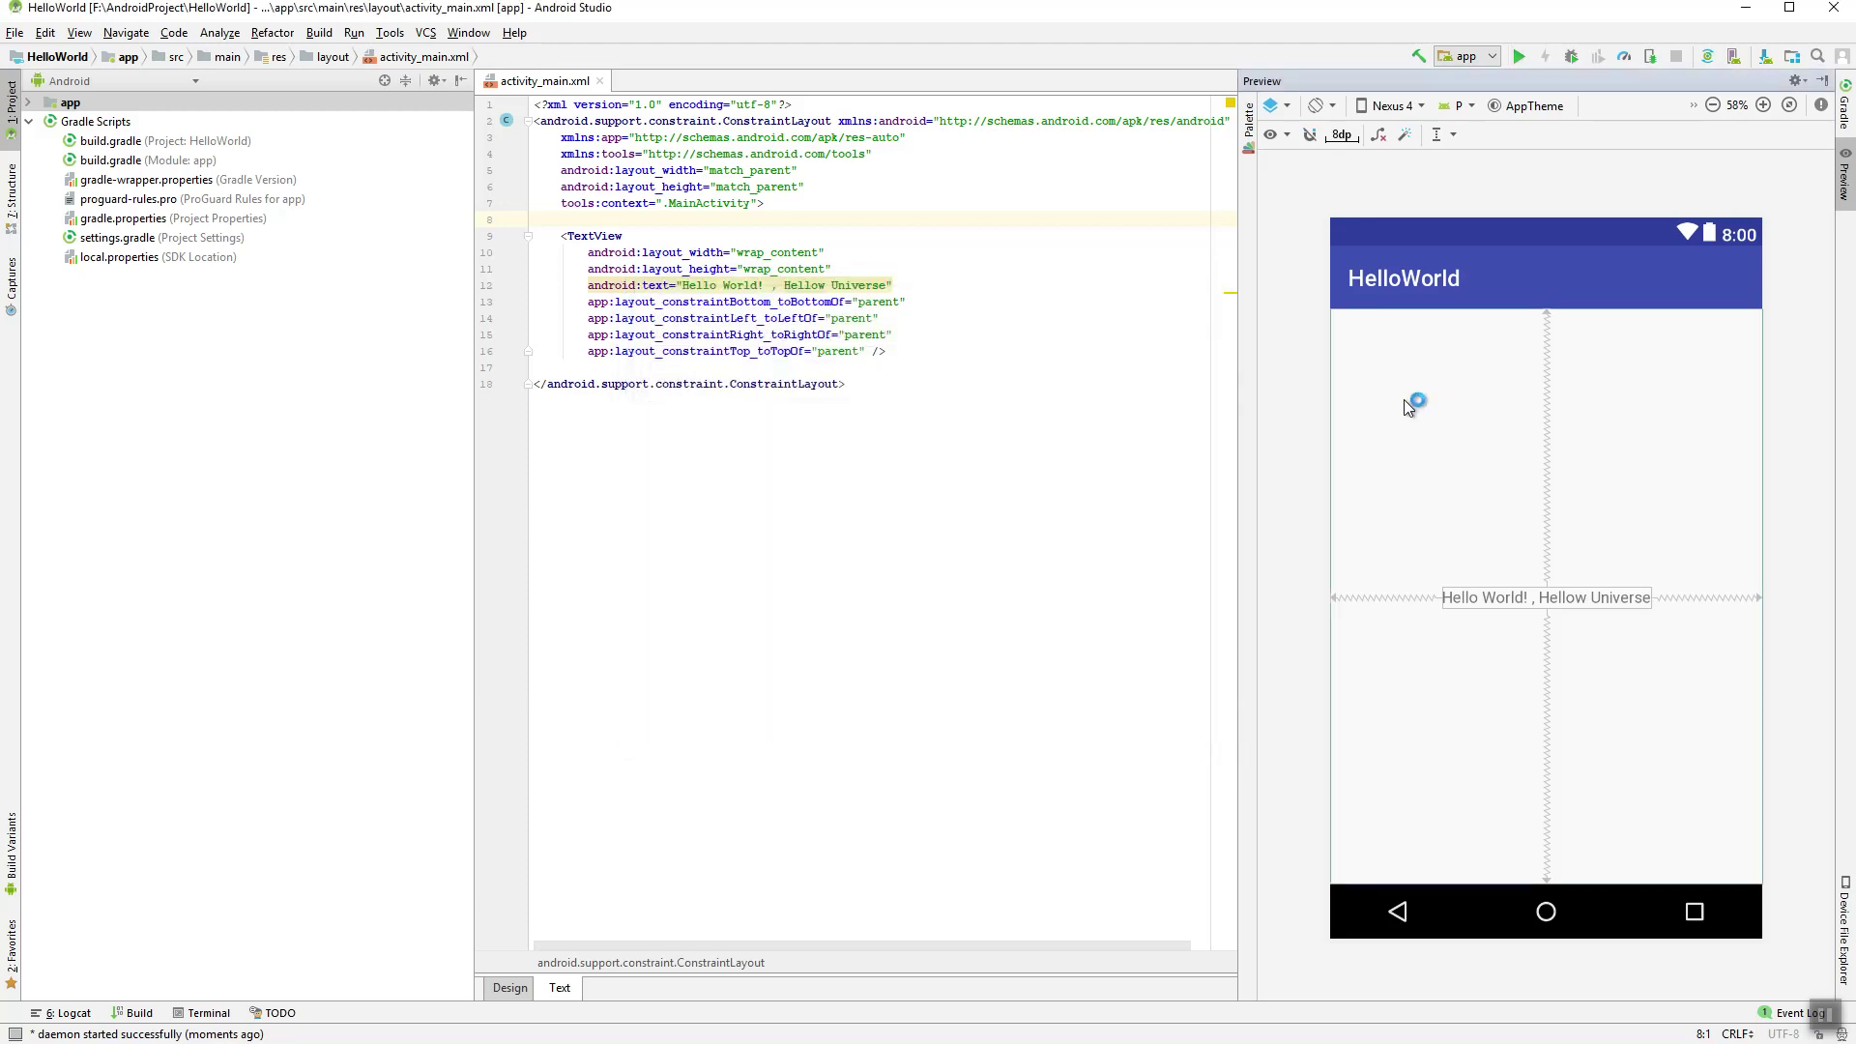
- Start a new Android project and set its application name to "GoodMorning"
click(13, 35)
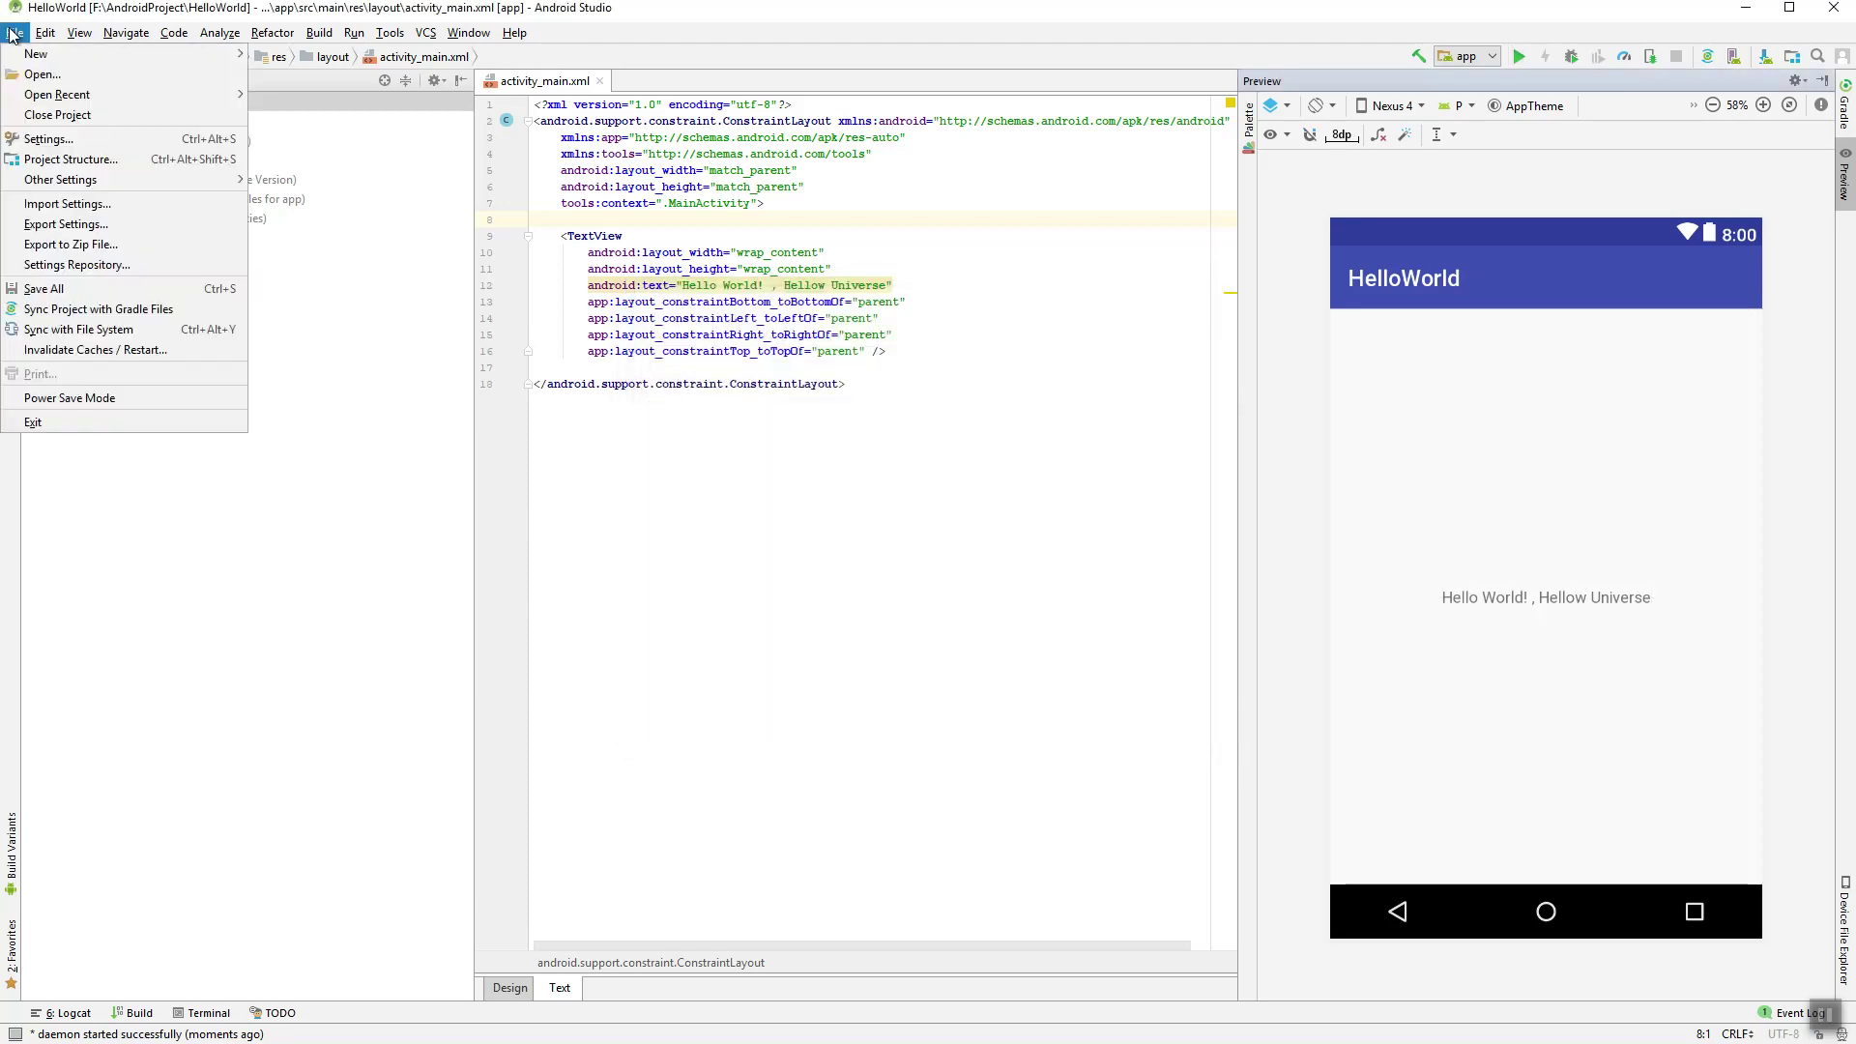
mouse_move(126, 54)
click(302, 52)
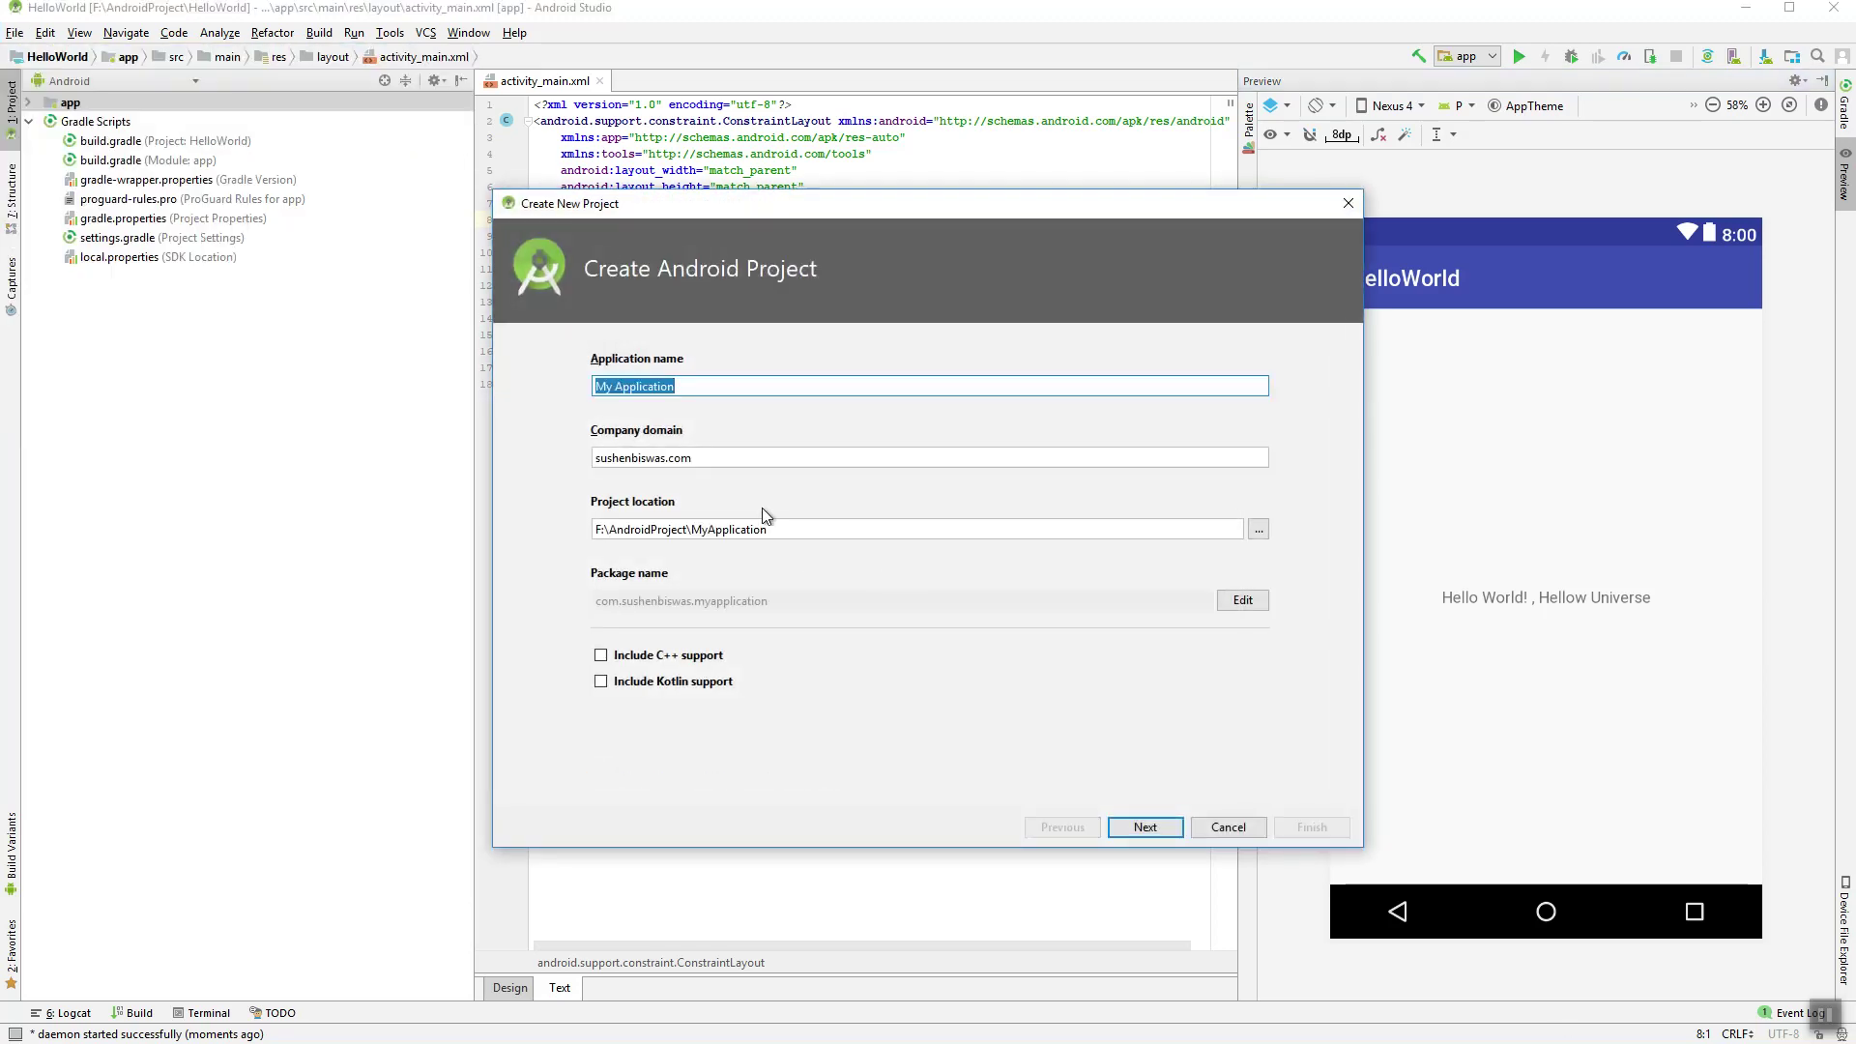
text(G)
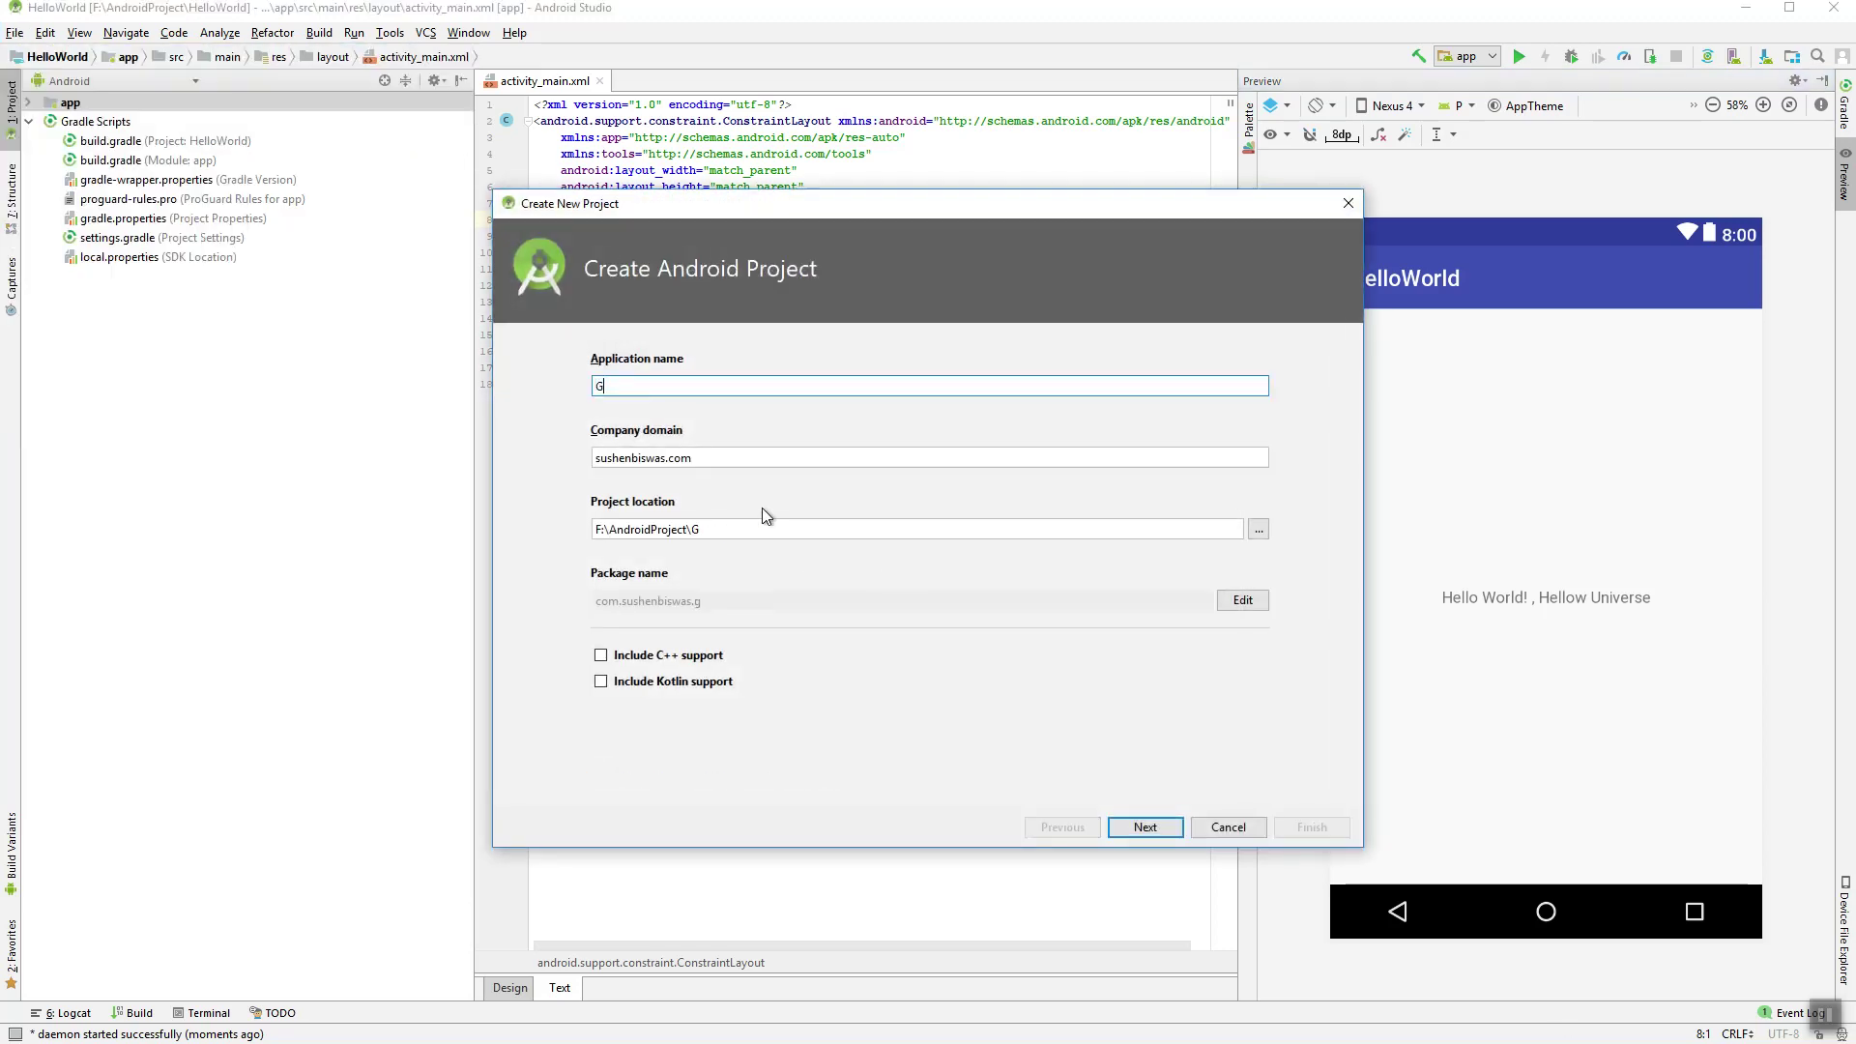
text(oodMorning)
- Create the project for Phone and Tablet with API 15 and an Empty Activity named MainActivity with layout activity_main
click(1147, 826)
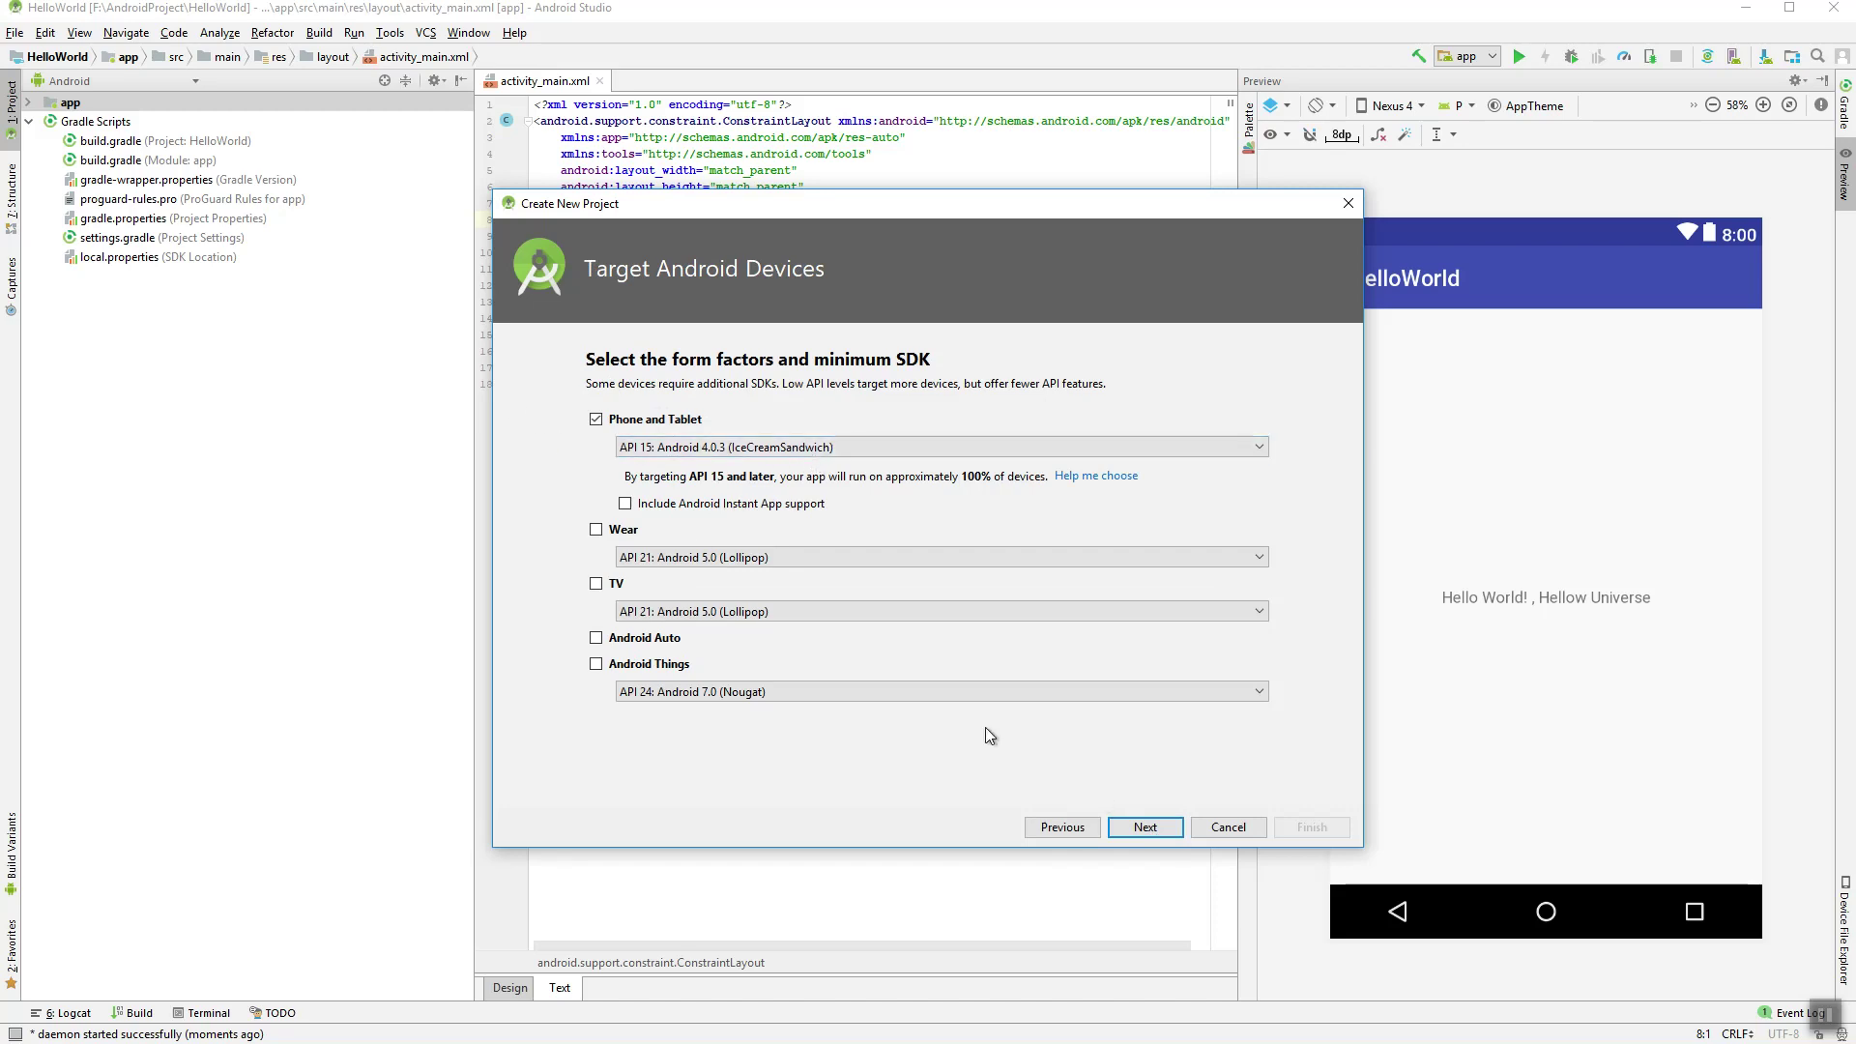
click(1132, 826)
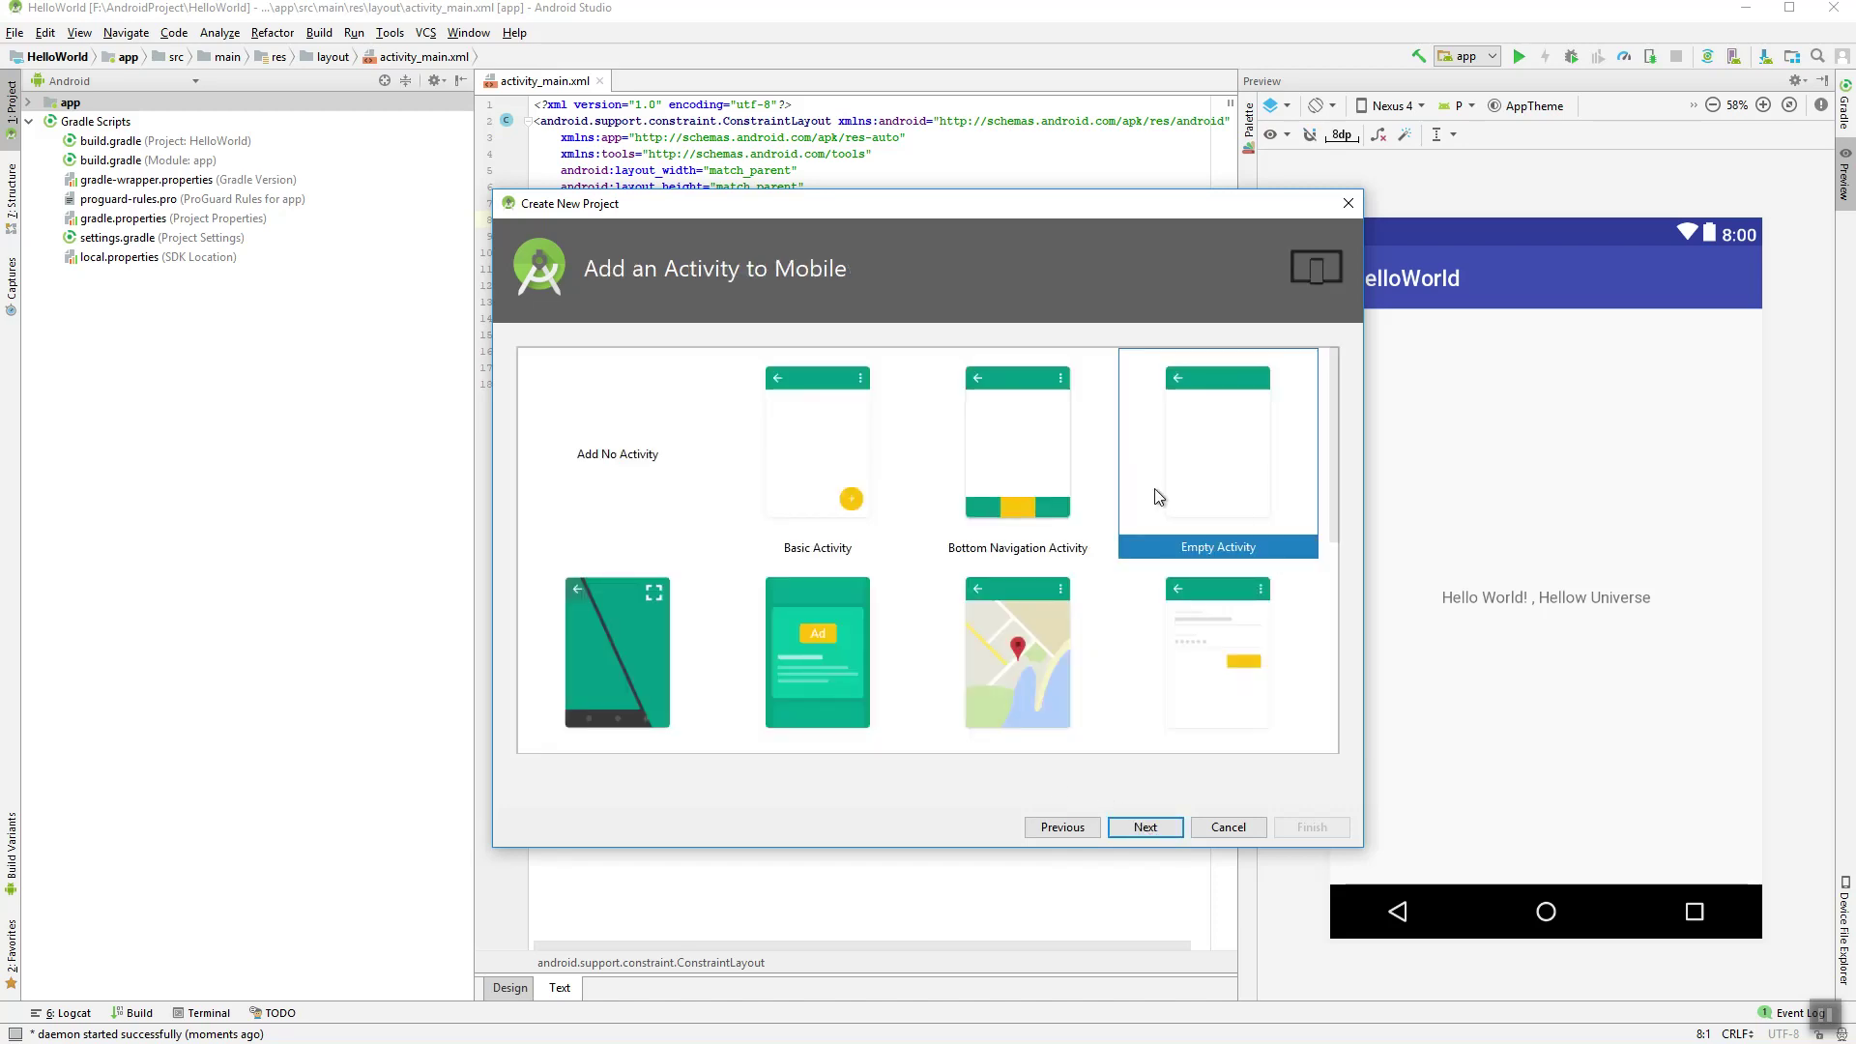
click(1150, 827)
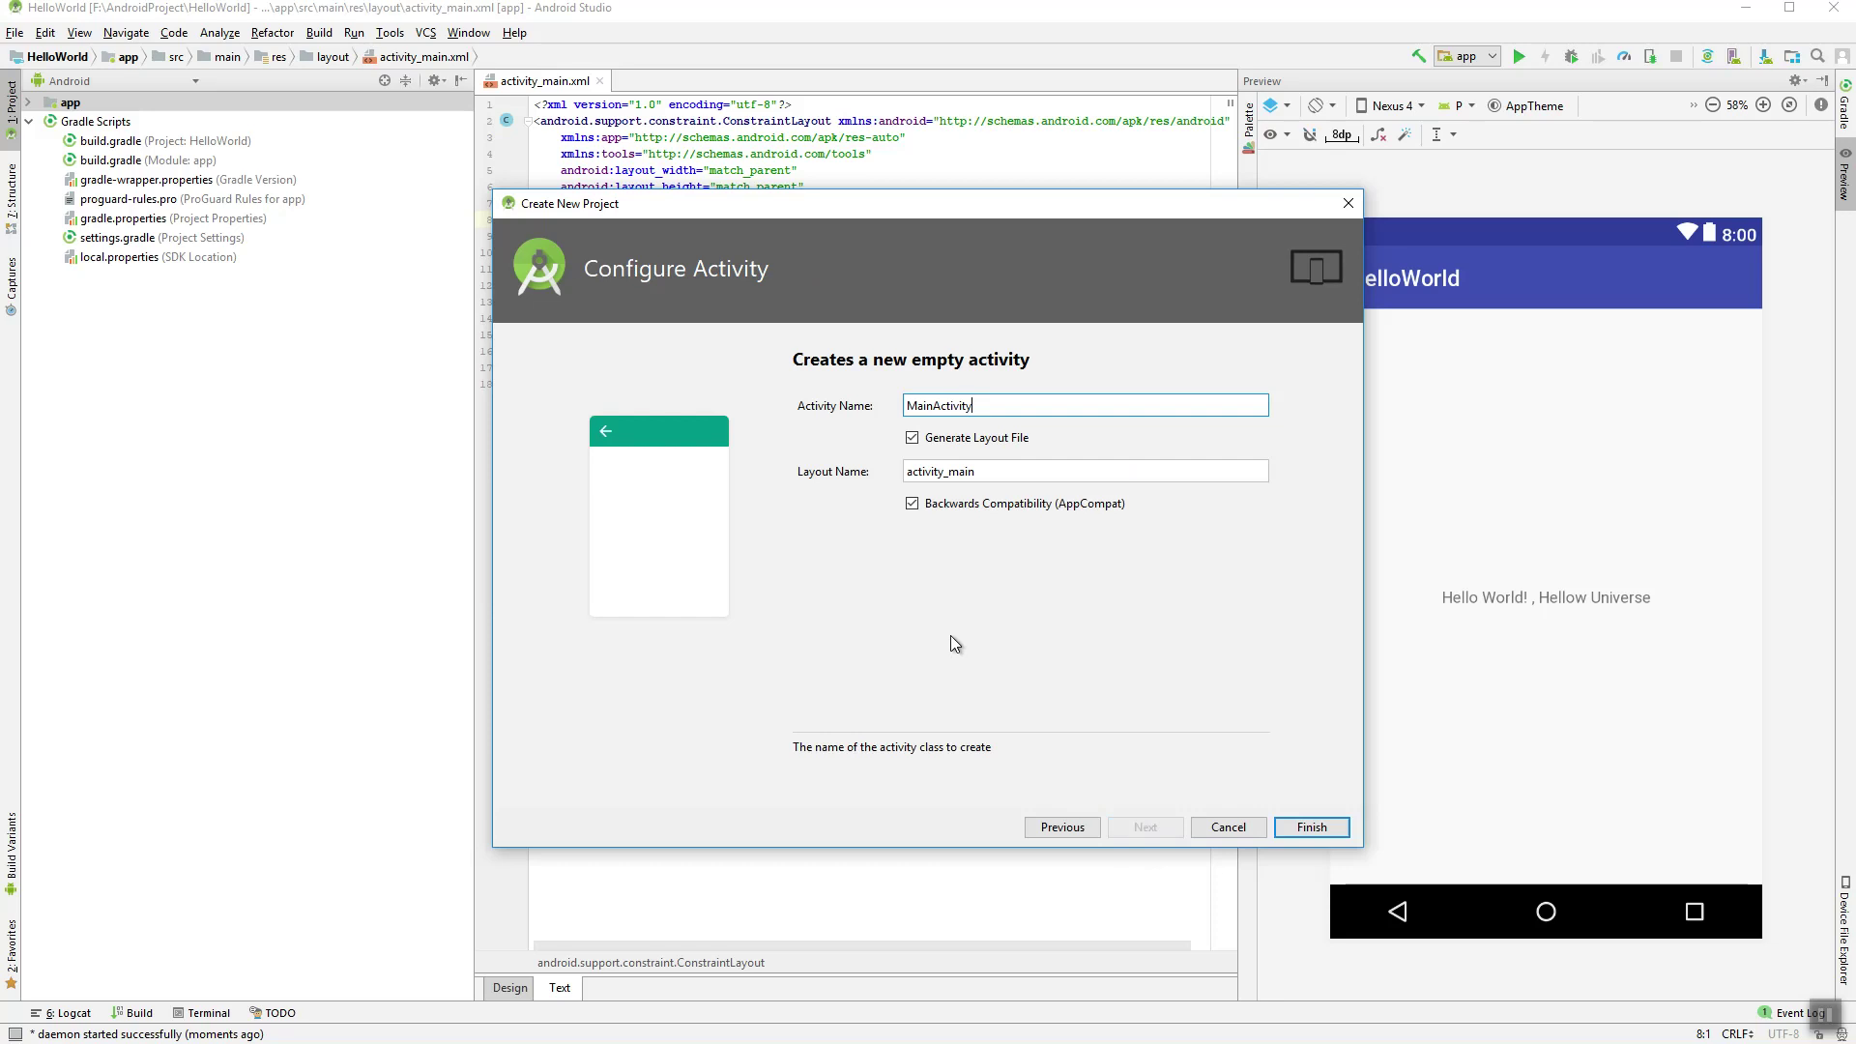
click(1315, 826)
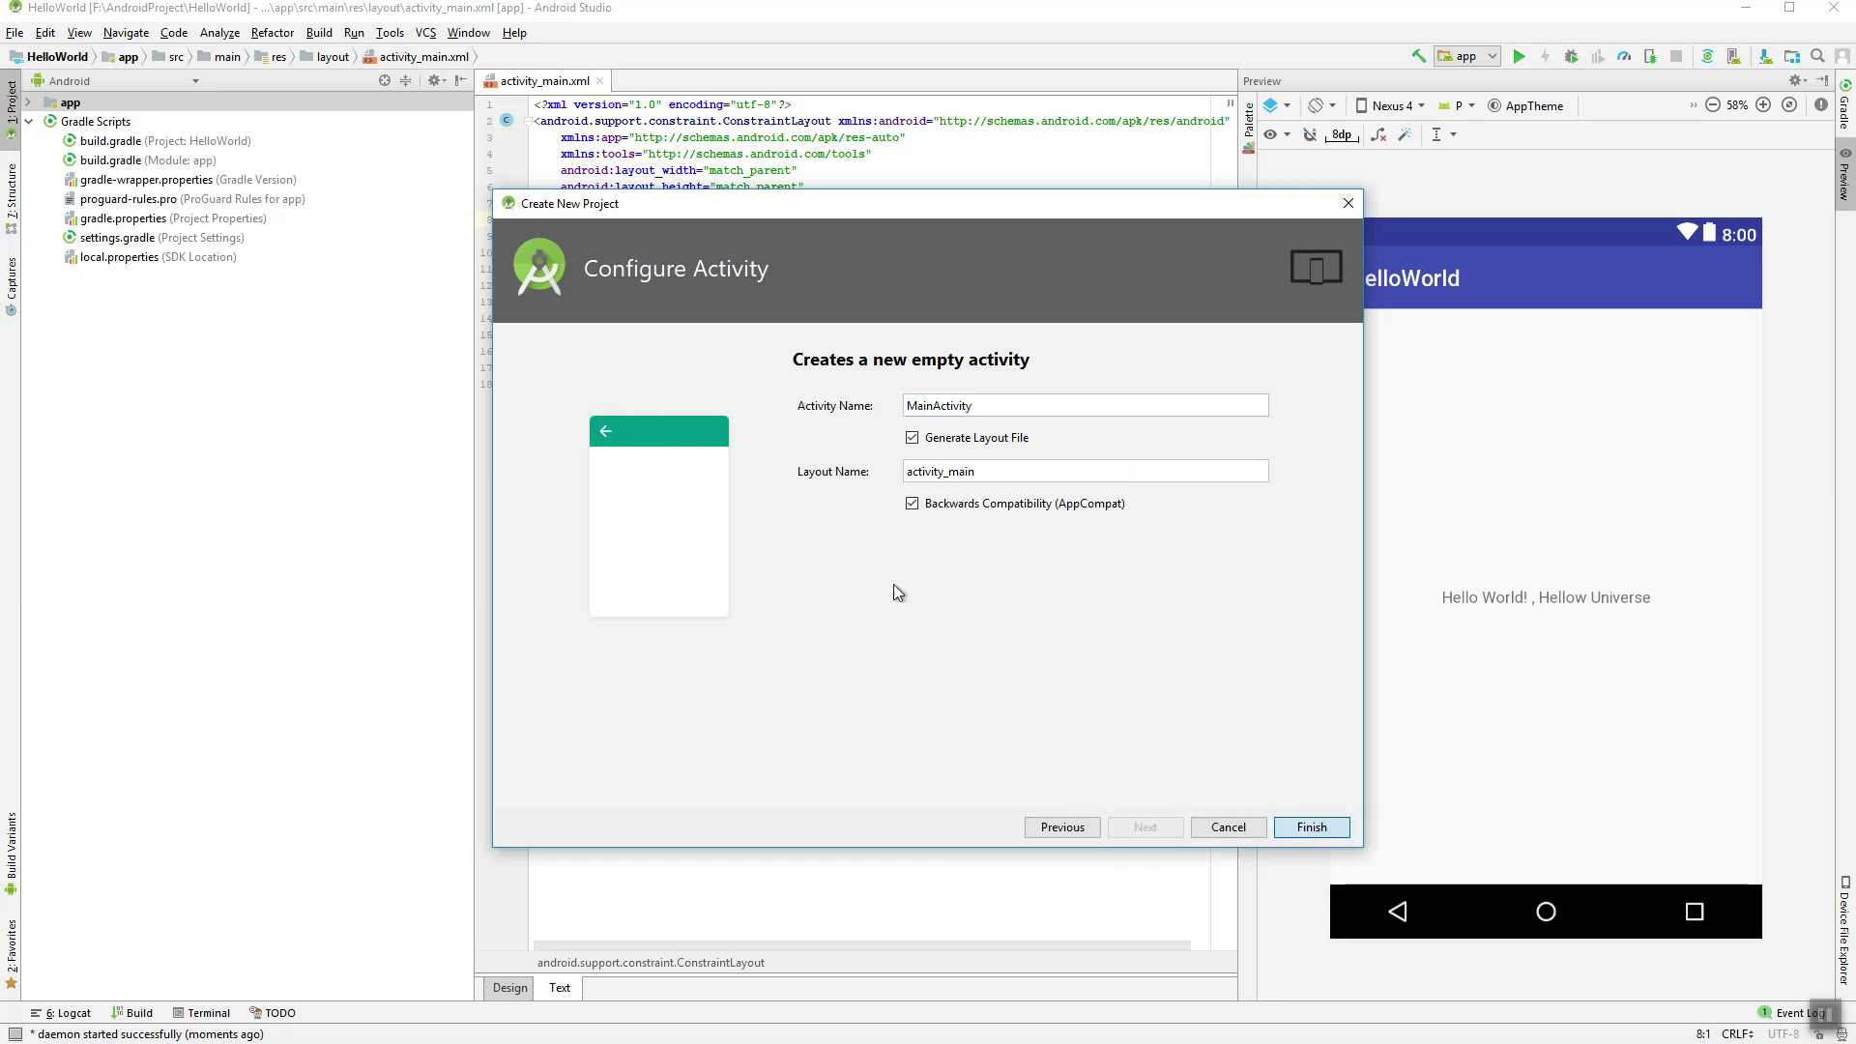